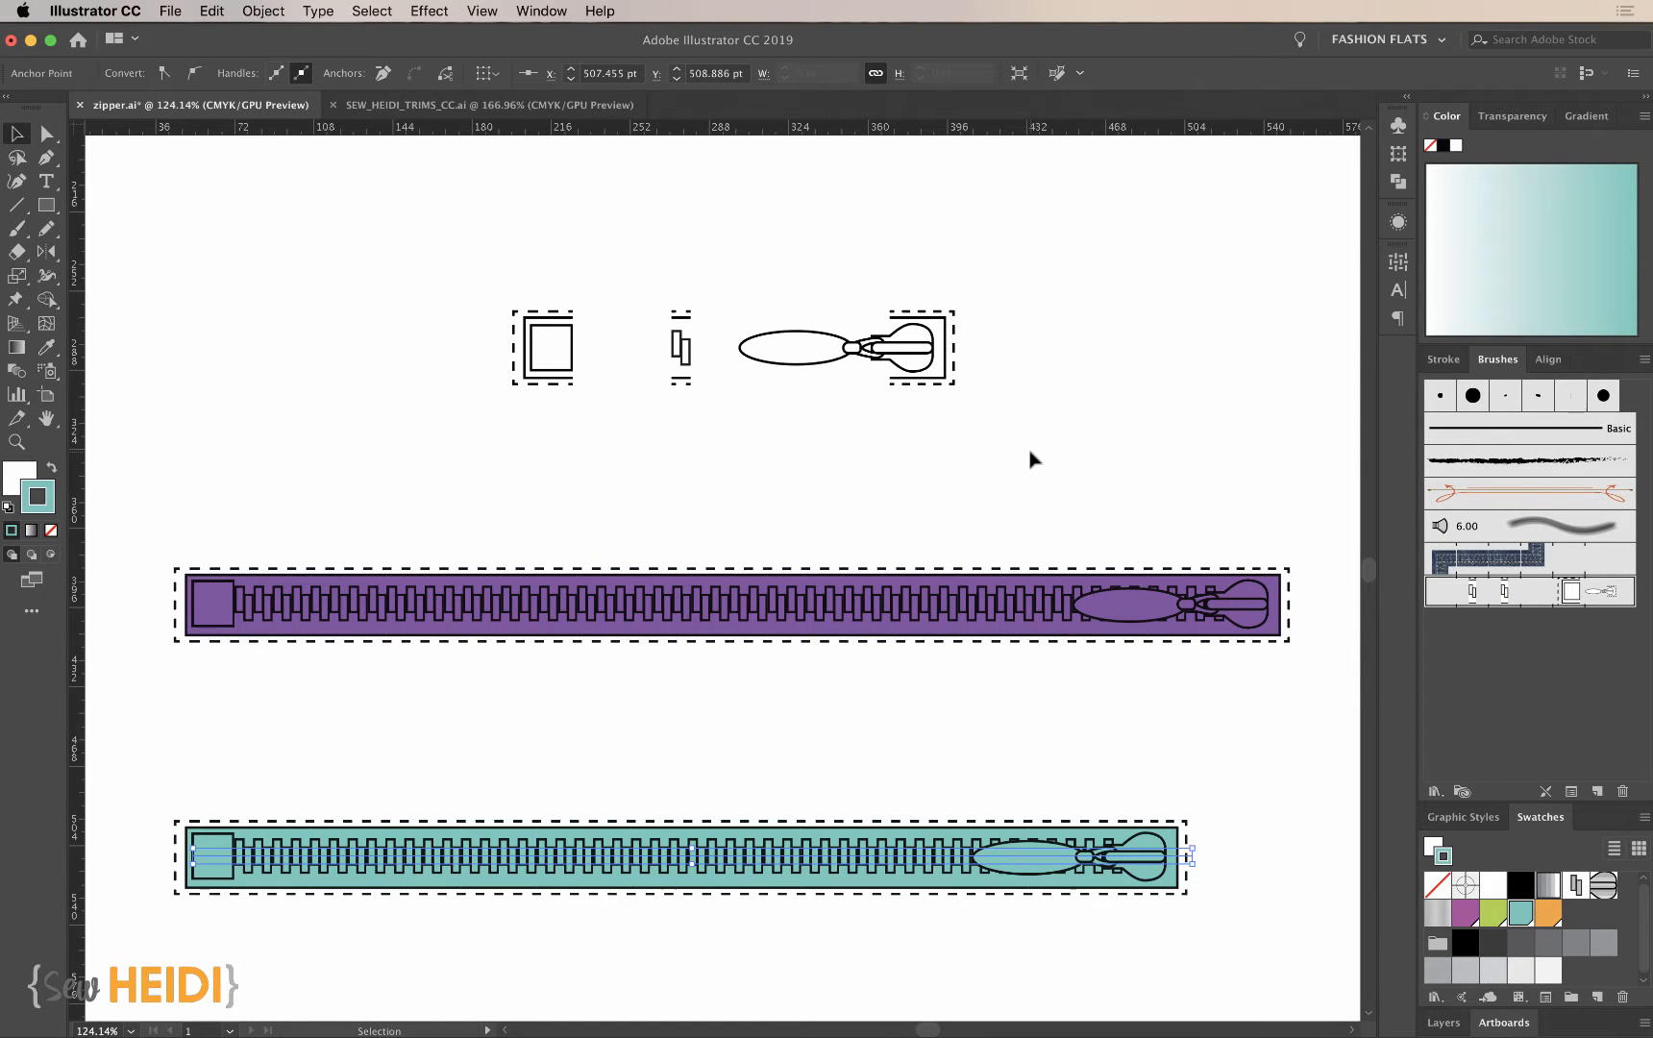
- Draw a rectangle about 22.4 by 30.2 pt with default white fill and black stroke in the empty area above the zipper parts
key(z)
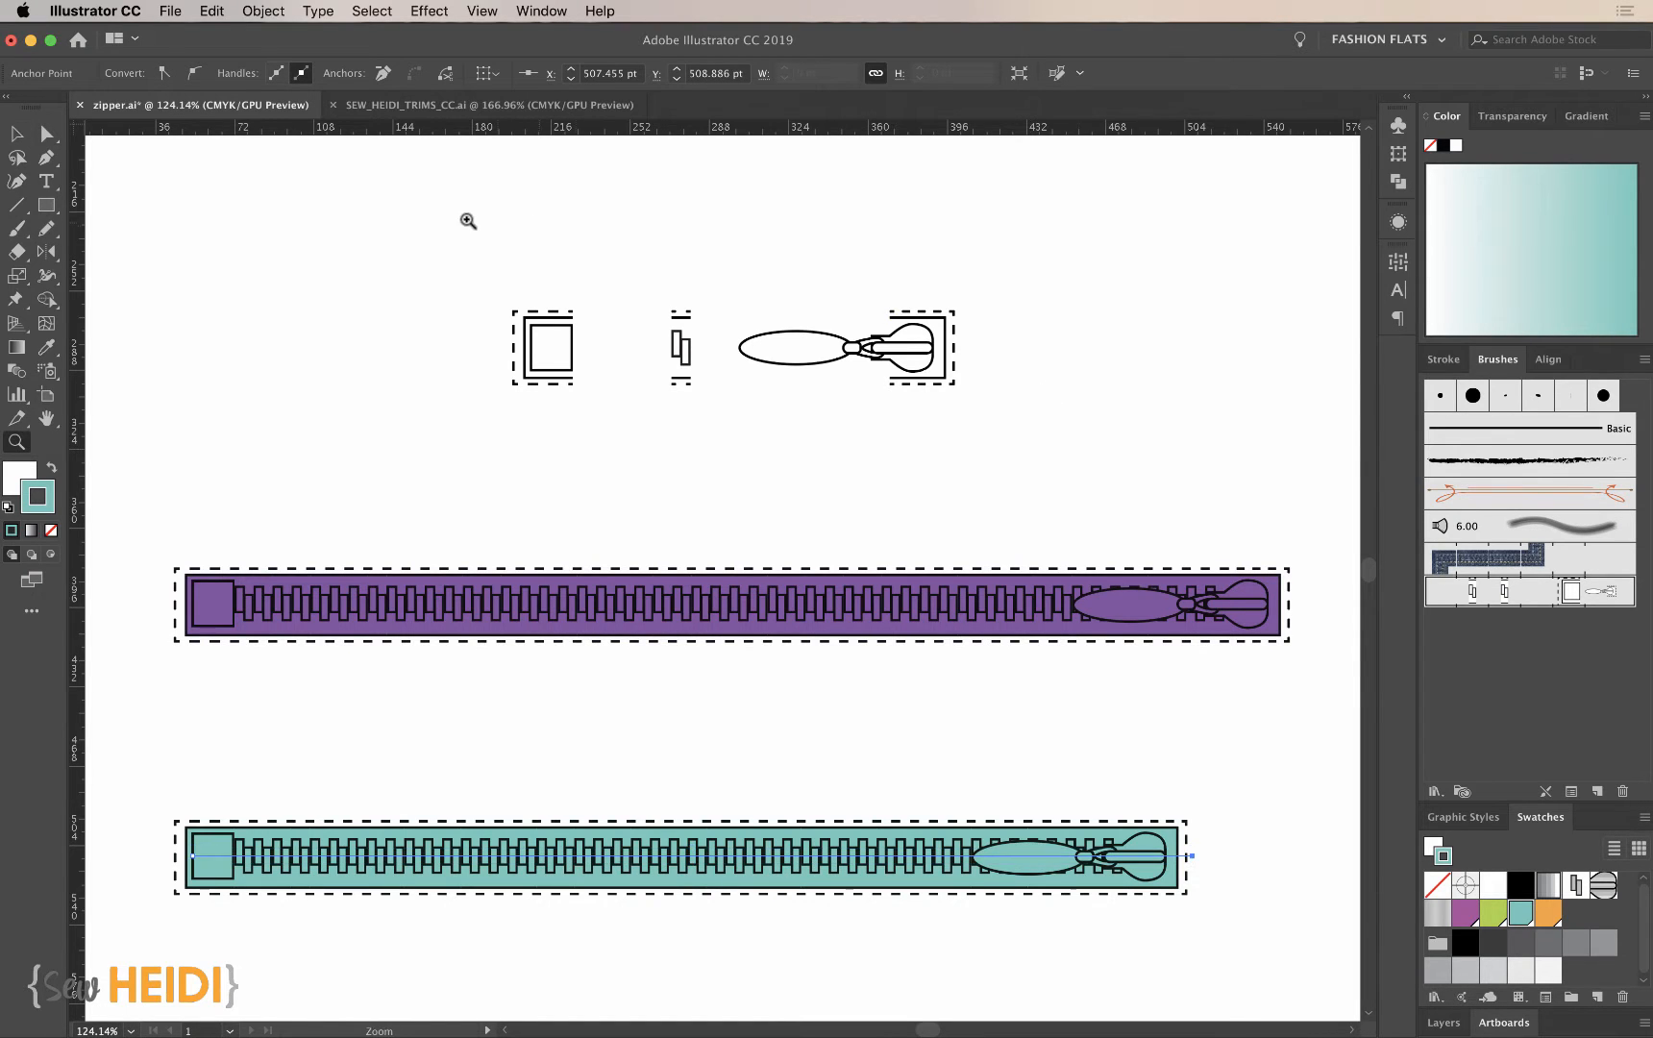
drag(426, 194, 1084, 477)
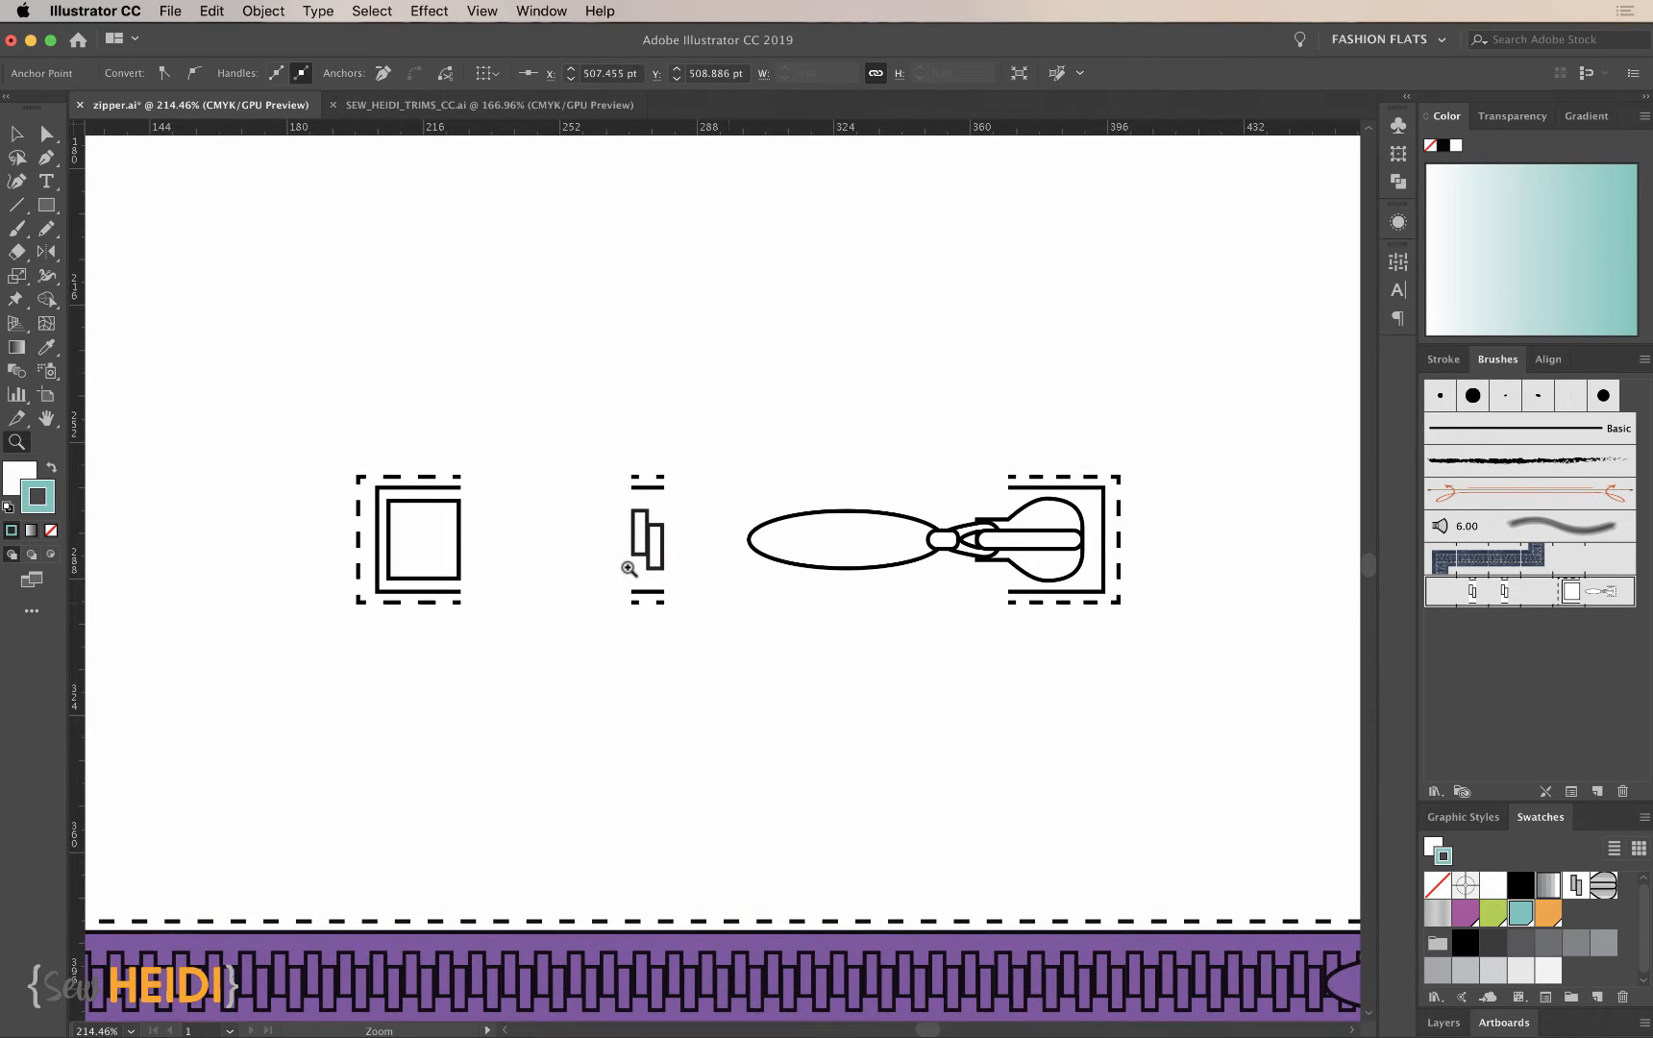
key(v)
scroll(794, 749, up, 3)
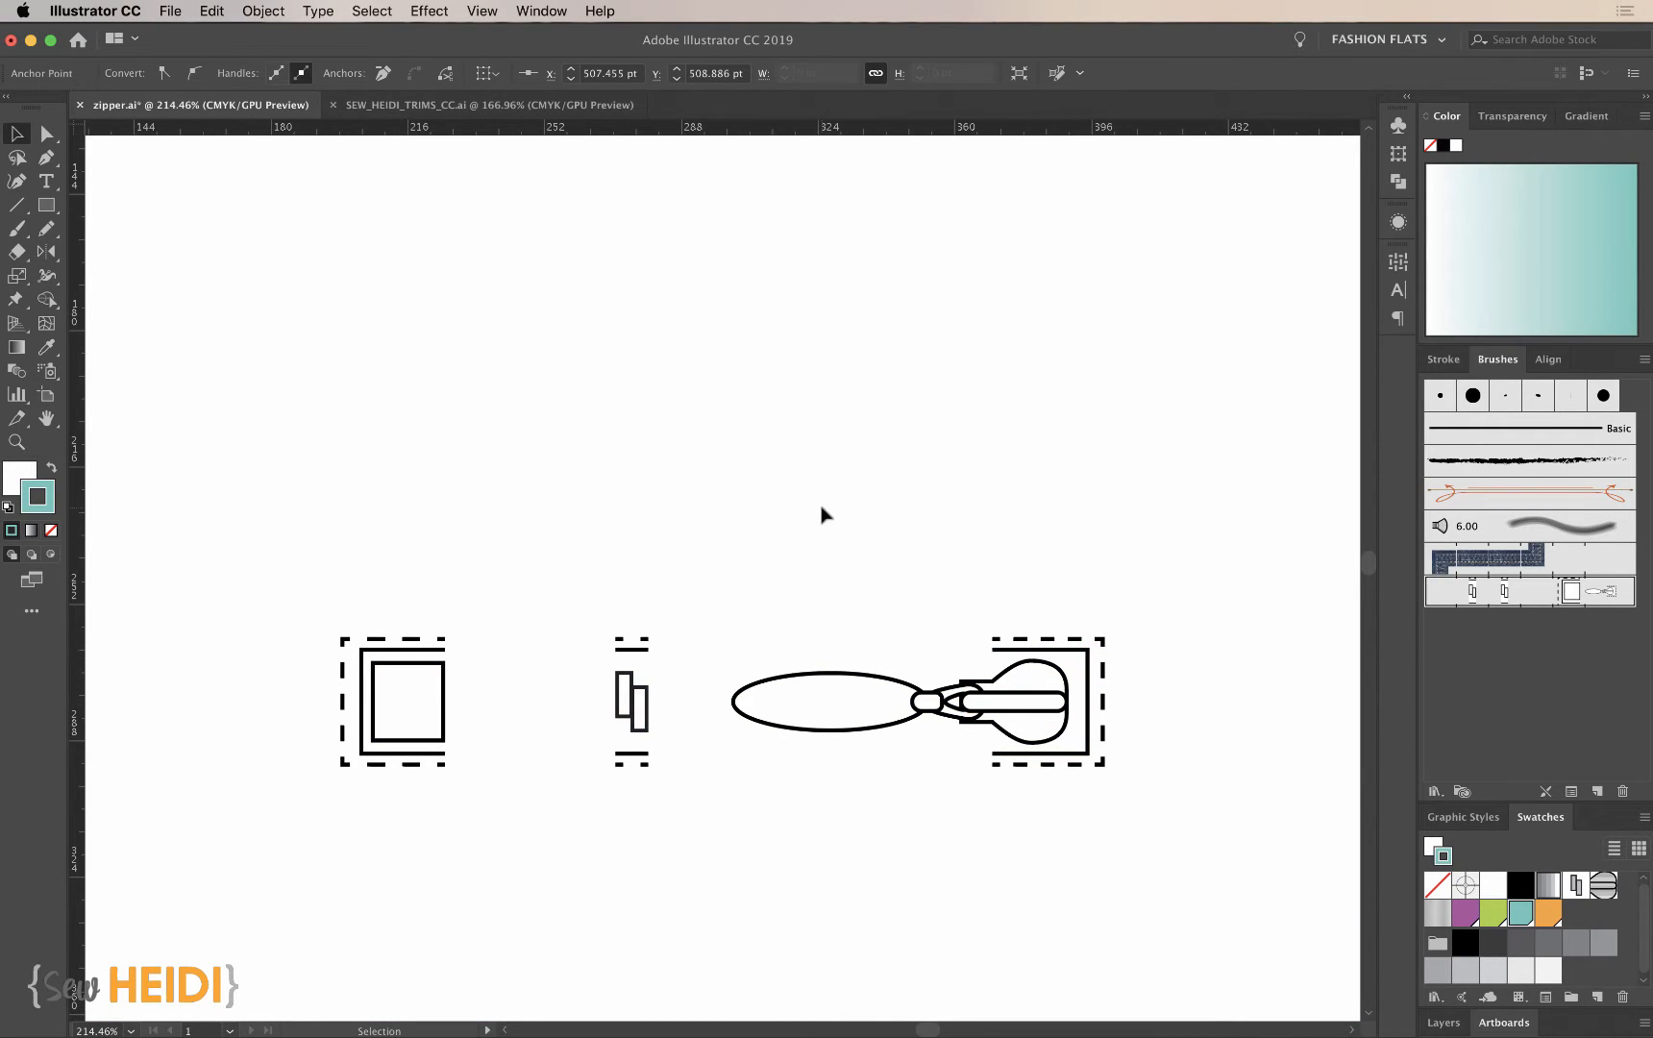
key(m)
scroll(387, 266, up, 1)
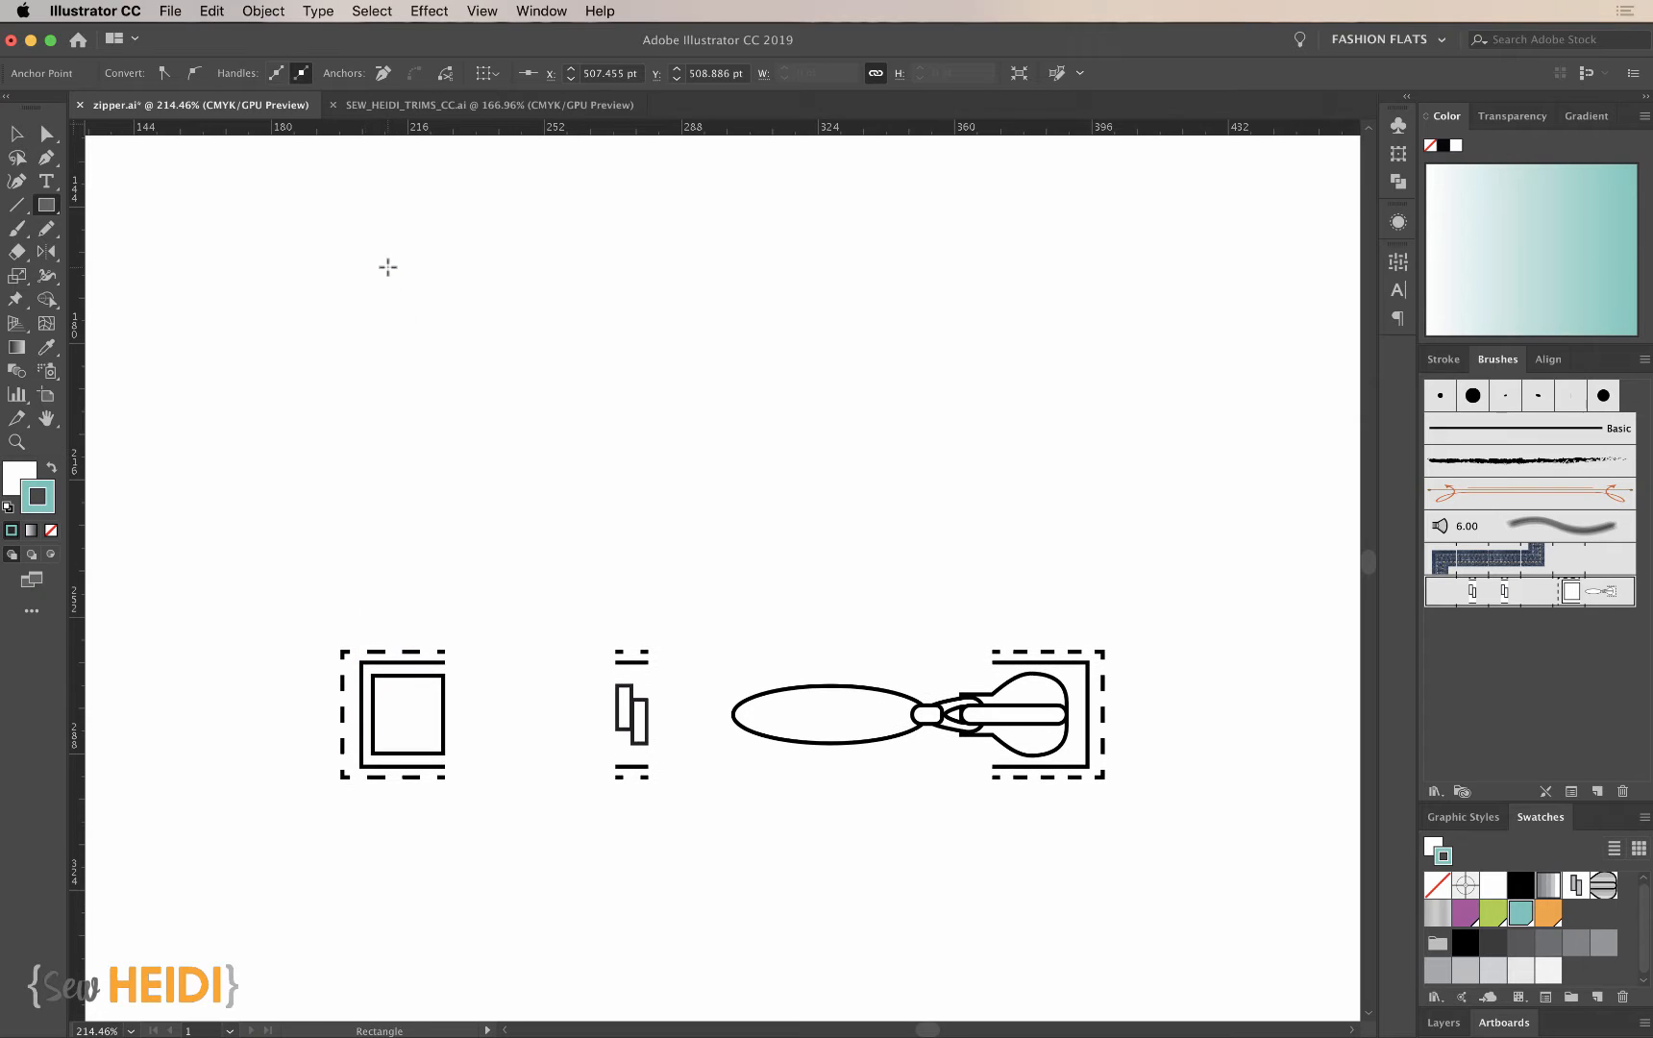
key(d)
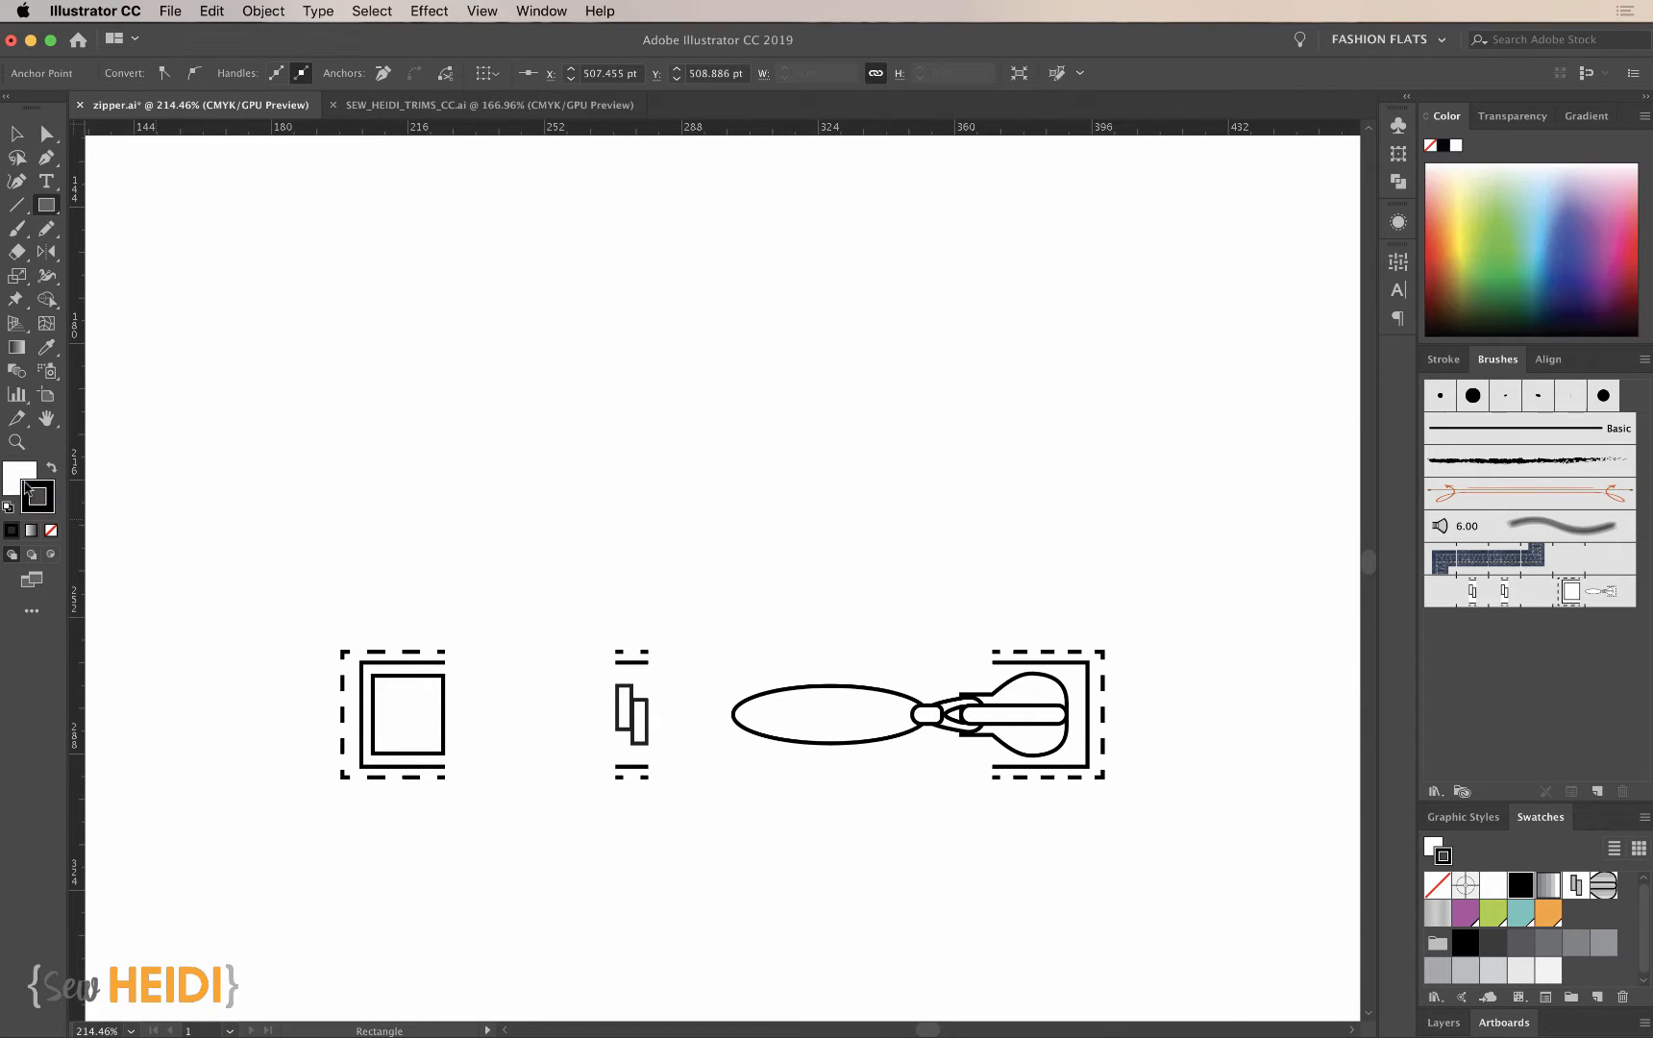
key(x)
drag(371, 258, 457, 372)
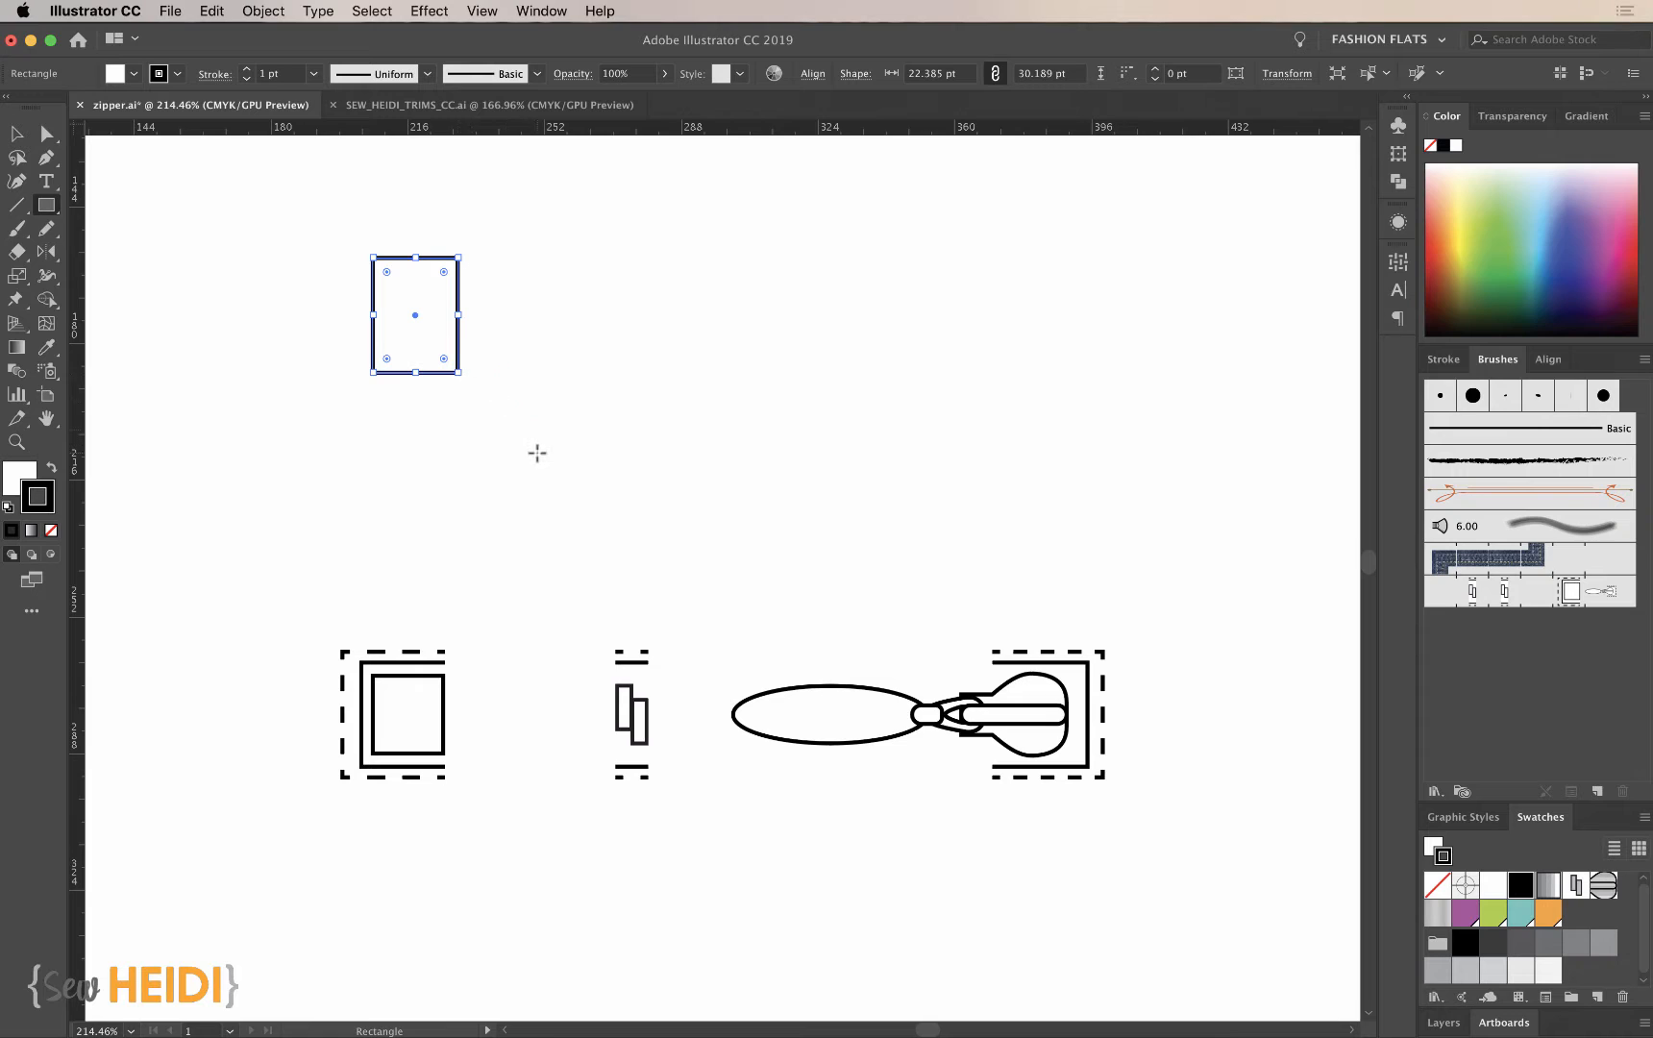
key(super+shift+a)
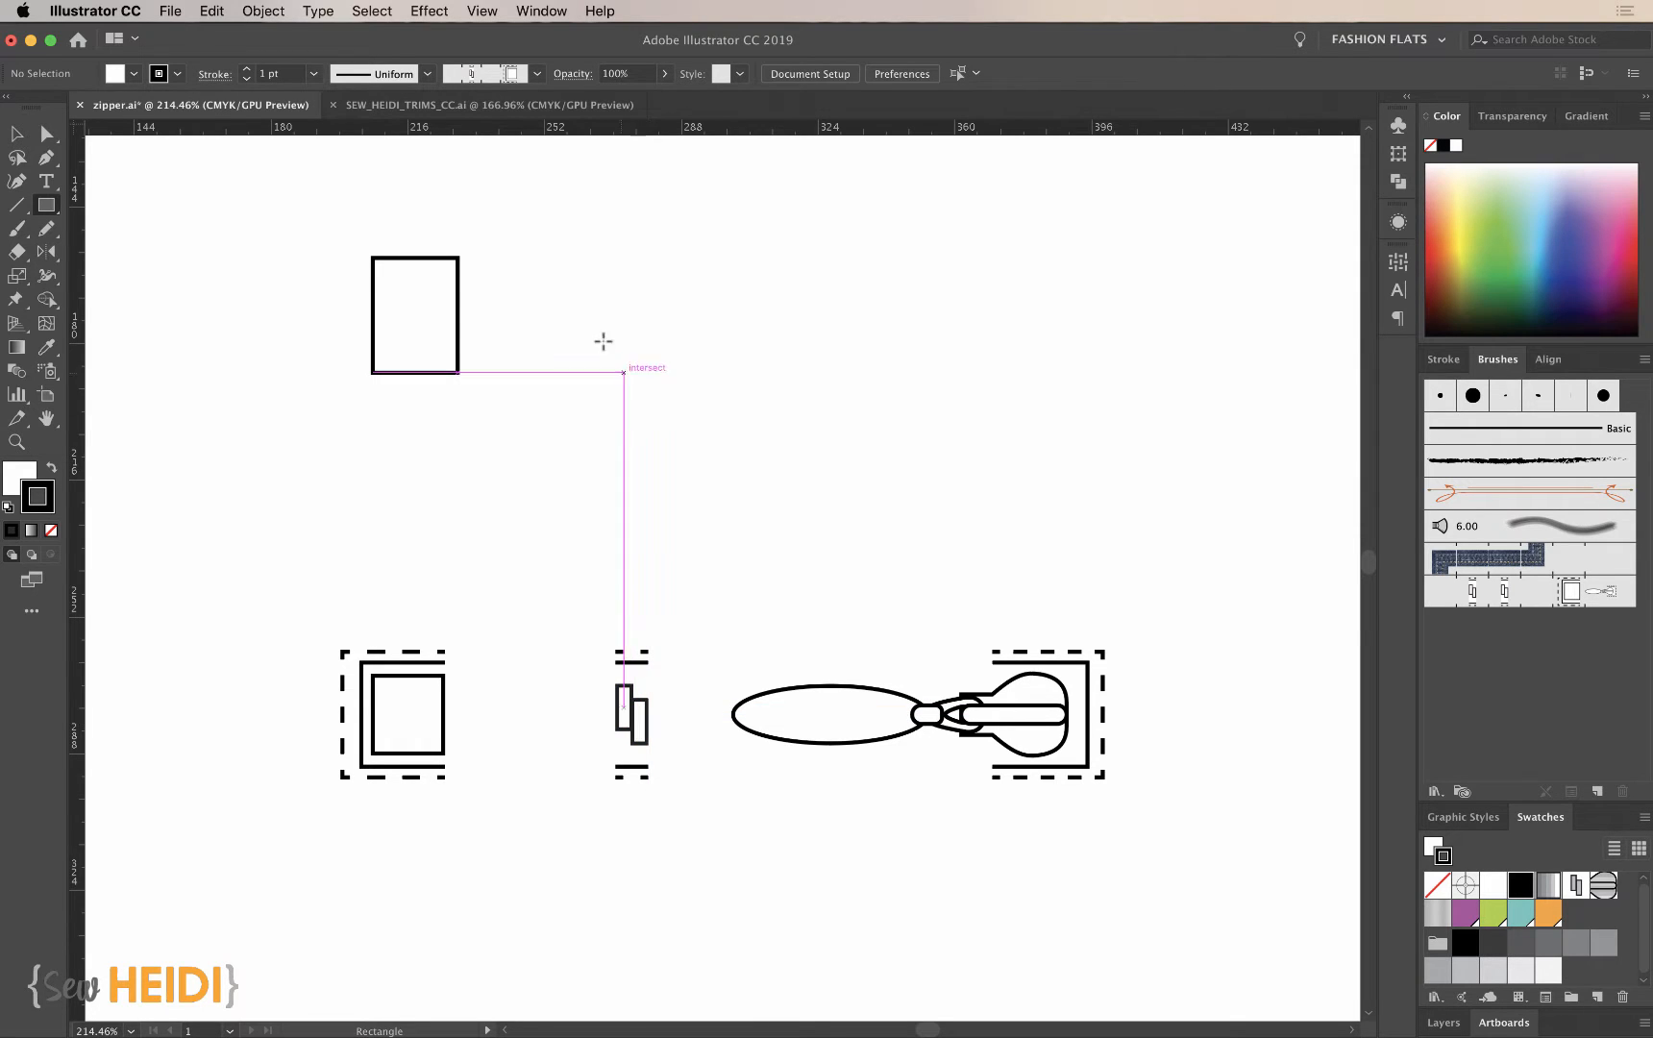
- Draw a narrow upright rectangle about 3.9 by 14.3 pt beside the large rectangle as the first zipper tooth
drag(586, 277, 602, 331)
key(super+shift+a)
key(z)
drag(281, 259, 1310, 567)
key(v)
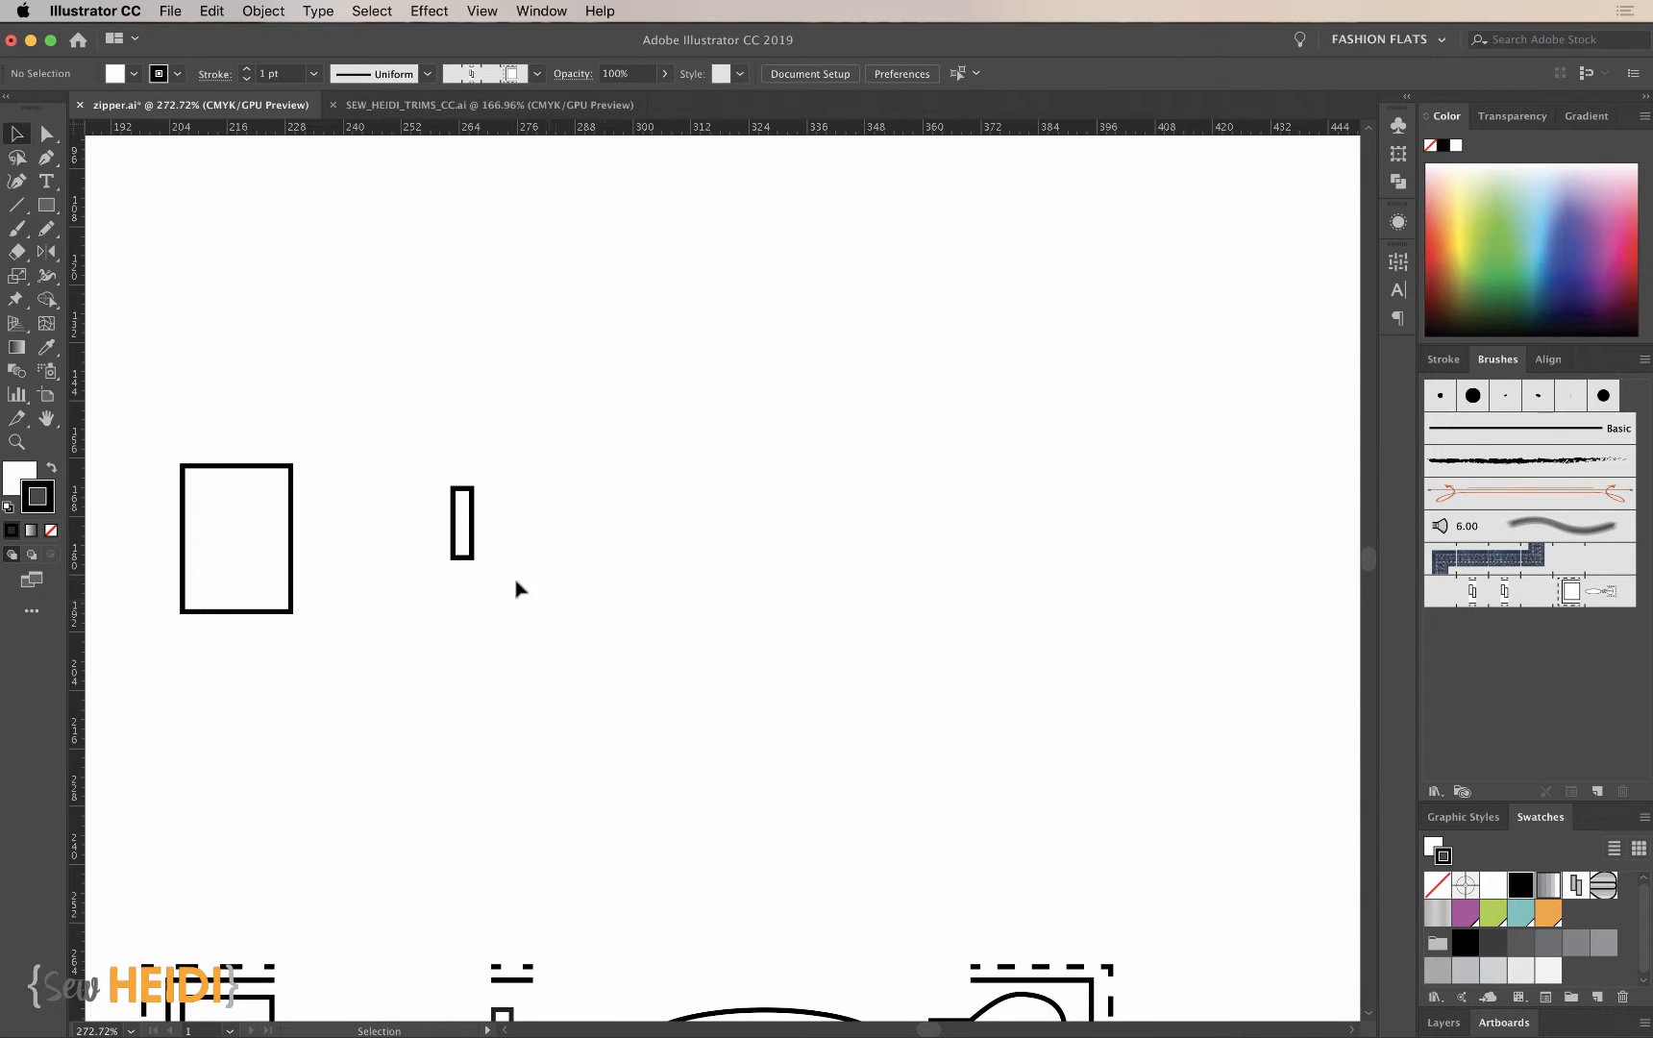
- Duplicate the tooth rectangle diagonally down and to the right so the two teeth interlock along their shared edge
click(466, 554)
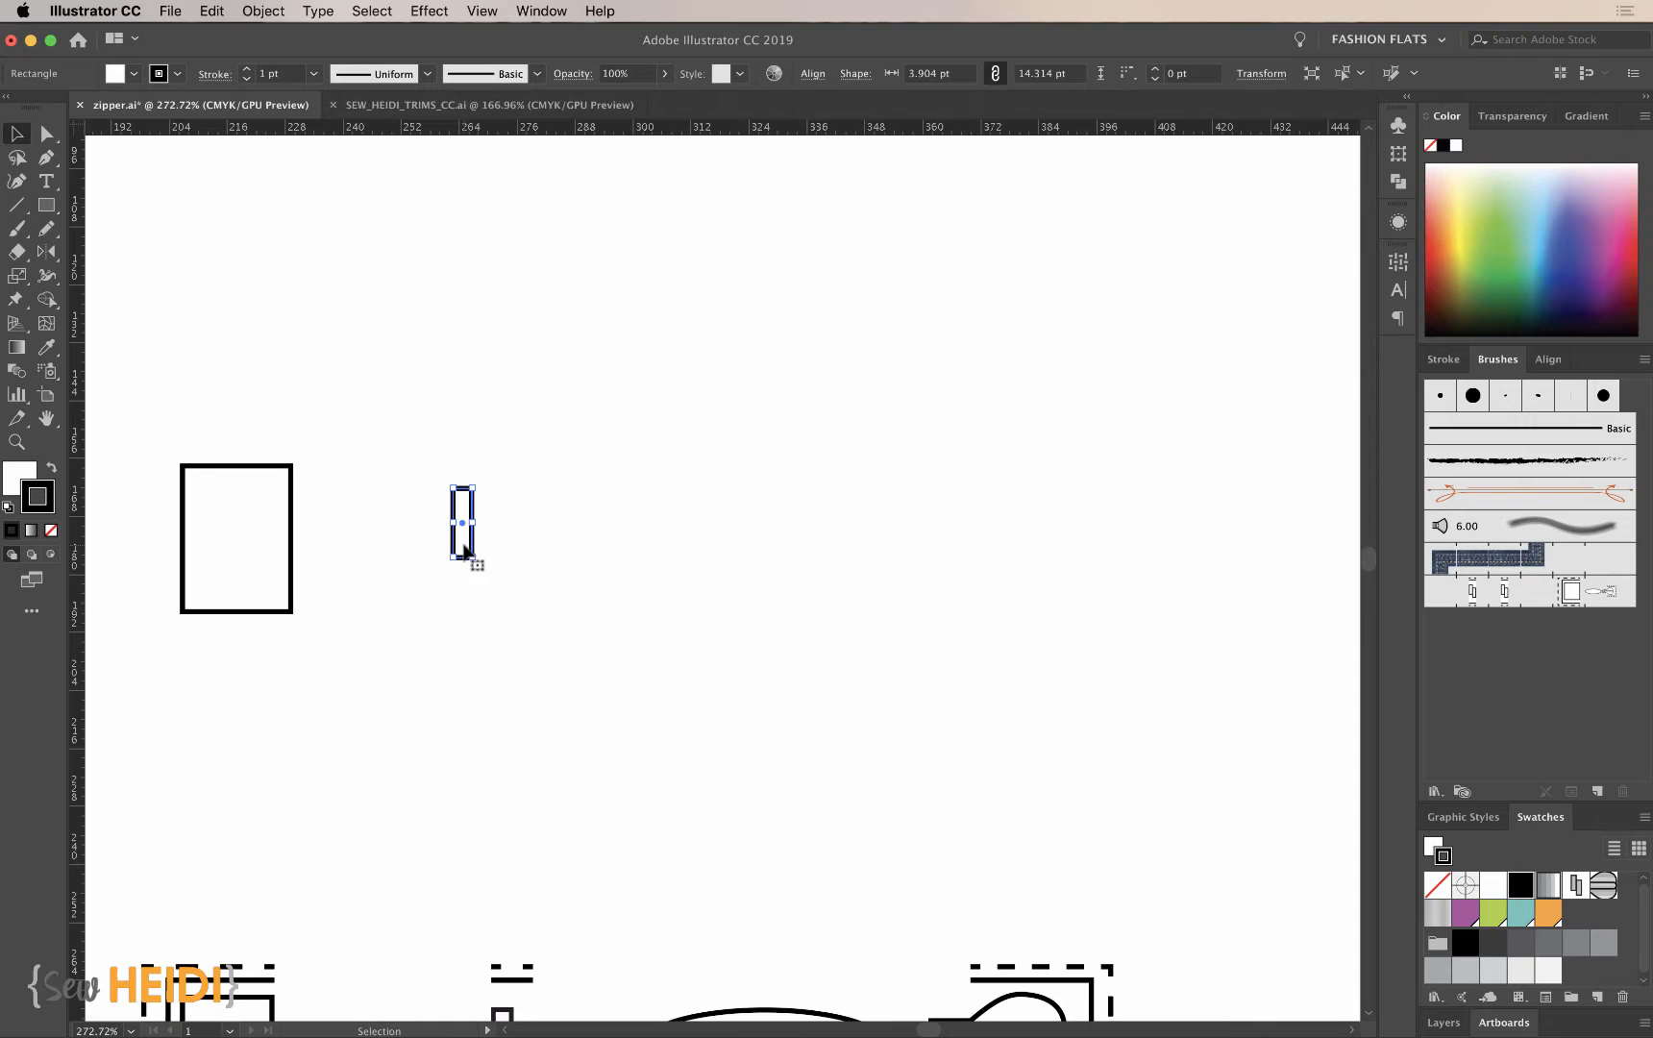
mouse_move(467, 546)
mouse_down()
mouse_move(487, 555)
mouse_move(483, 577)
mouse_up()
click(553, 588)
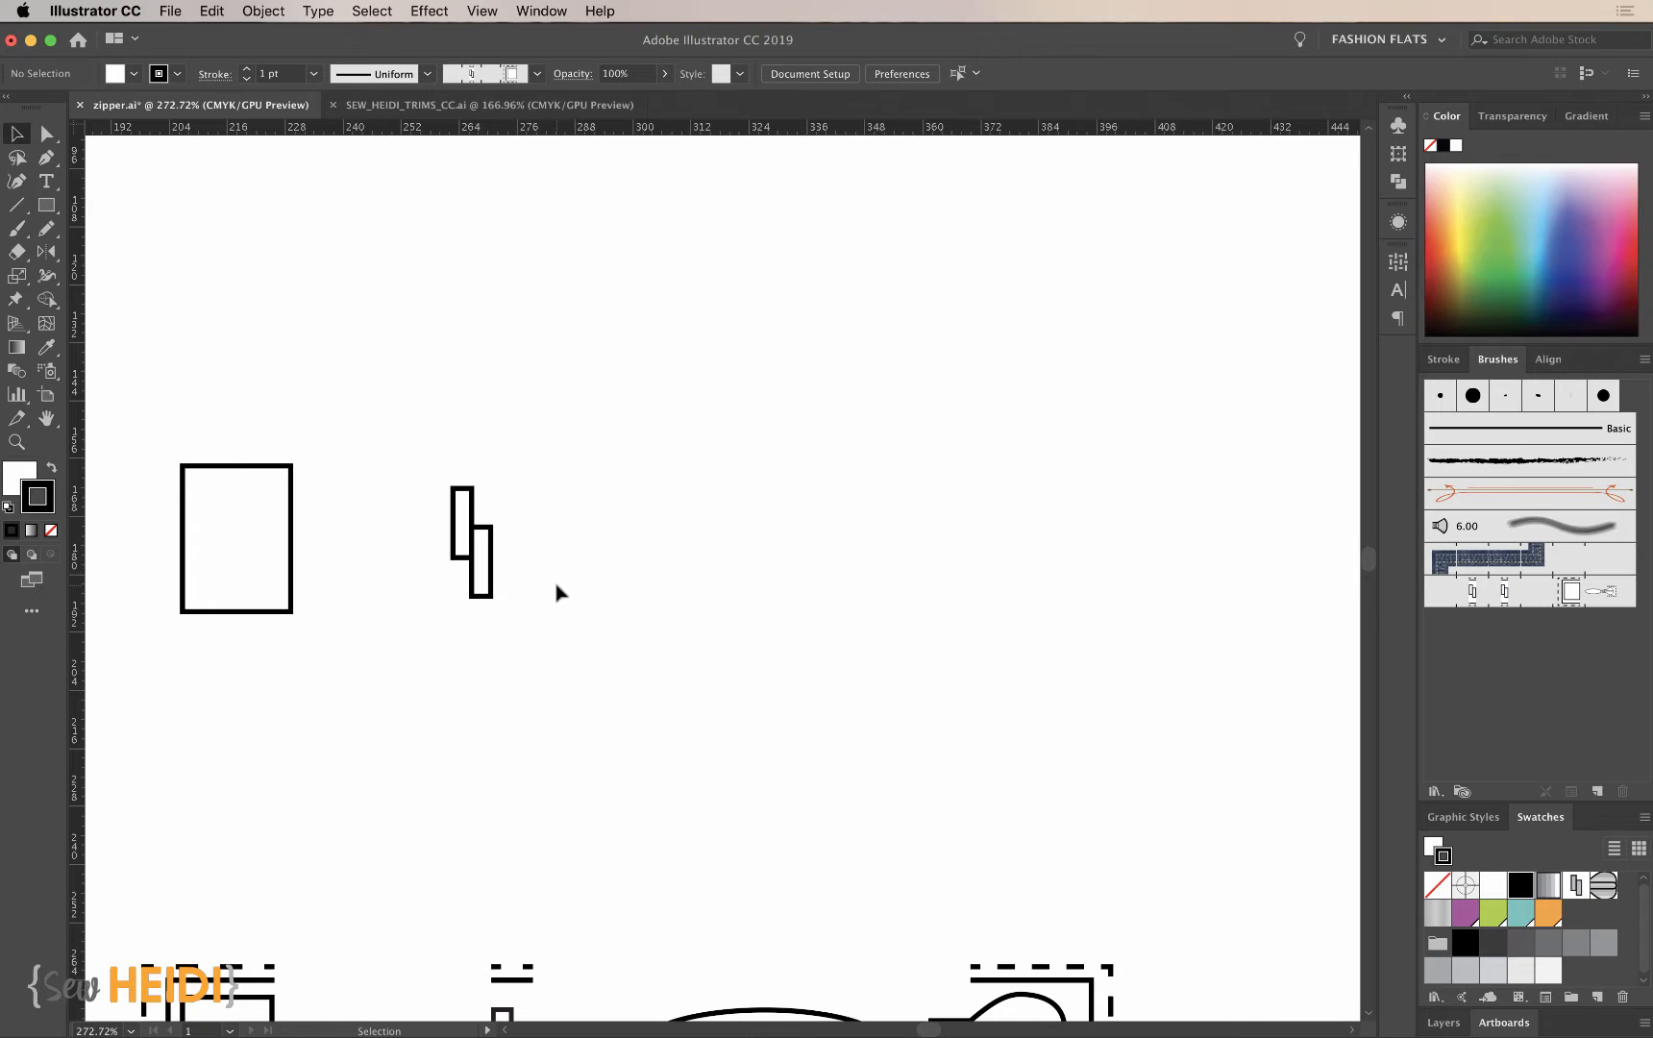
- Place a copy of the zipper slider from the finished parts in line with the new rectangle and teeth
scroll(804, 786, down, 3)
mouse_move(843, 906)
mouse_down()
mouse_move(949, 1029)
mouse_move(952, 465)
mouse_up()
key(v)
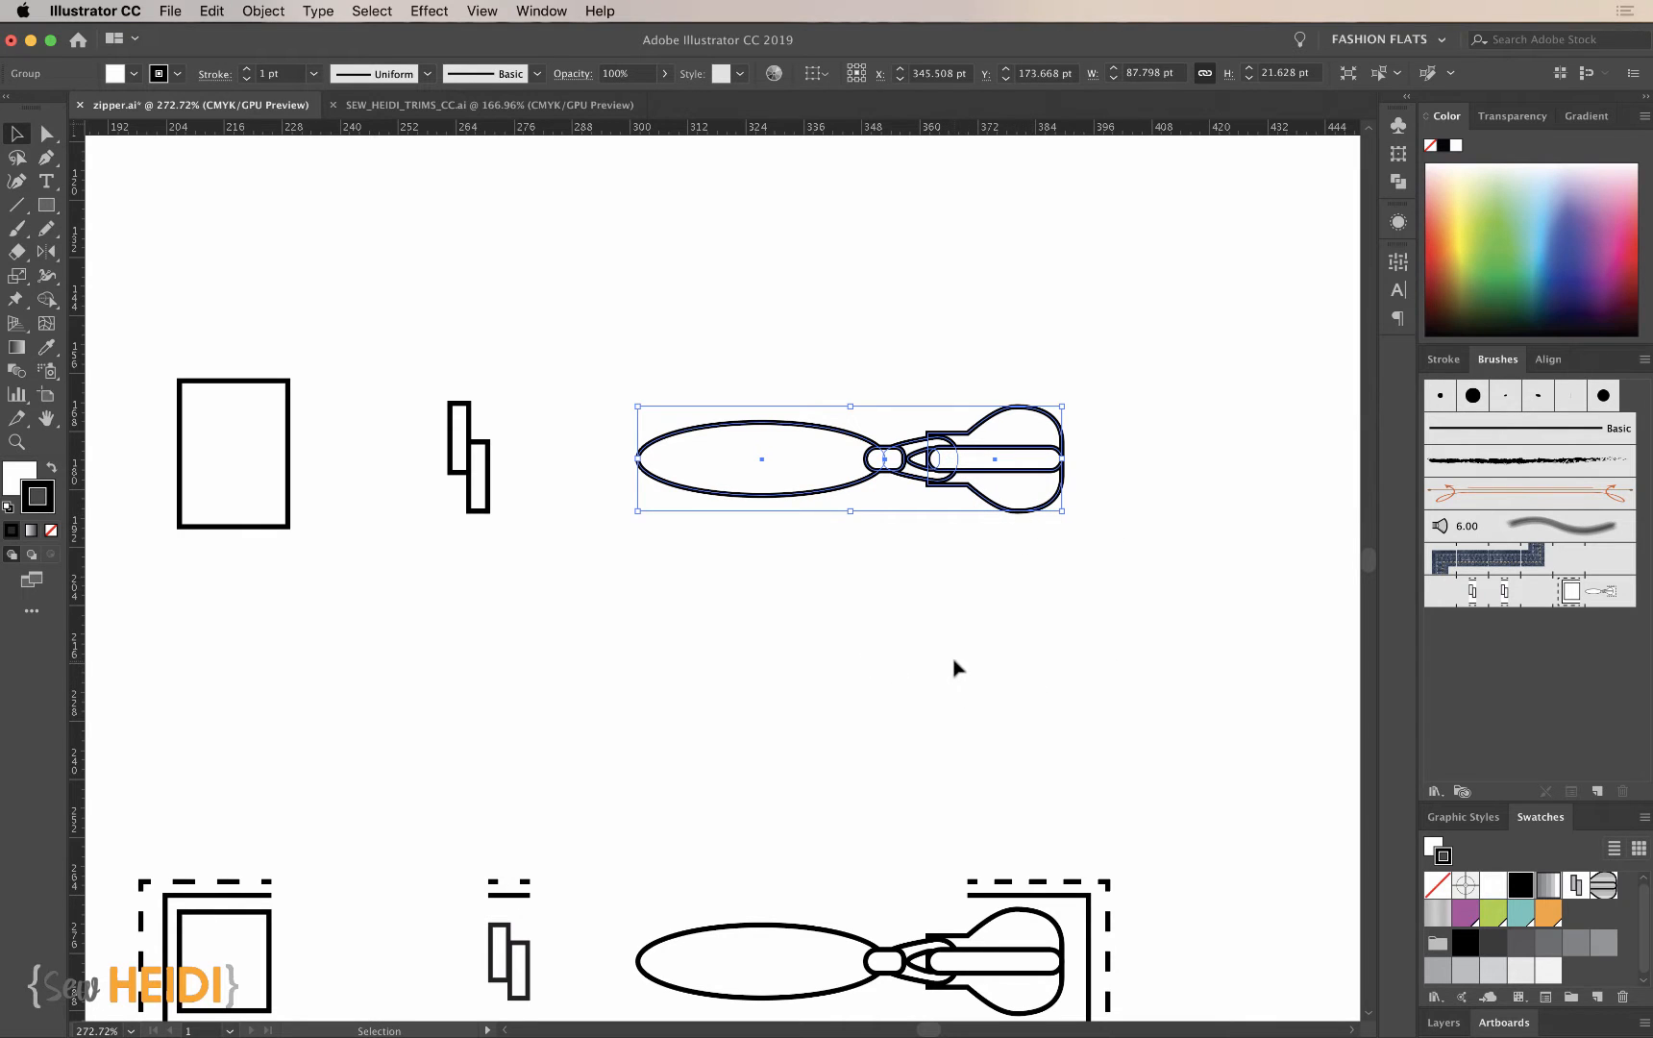
click(867, 654)
scroll(867, 654, left, 5)
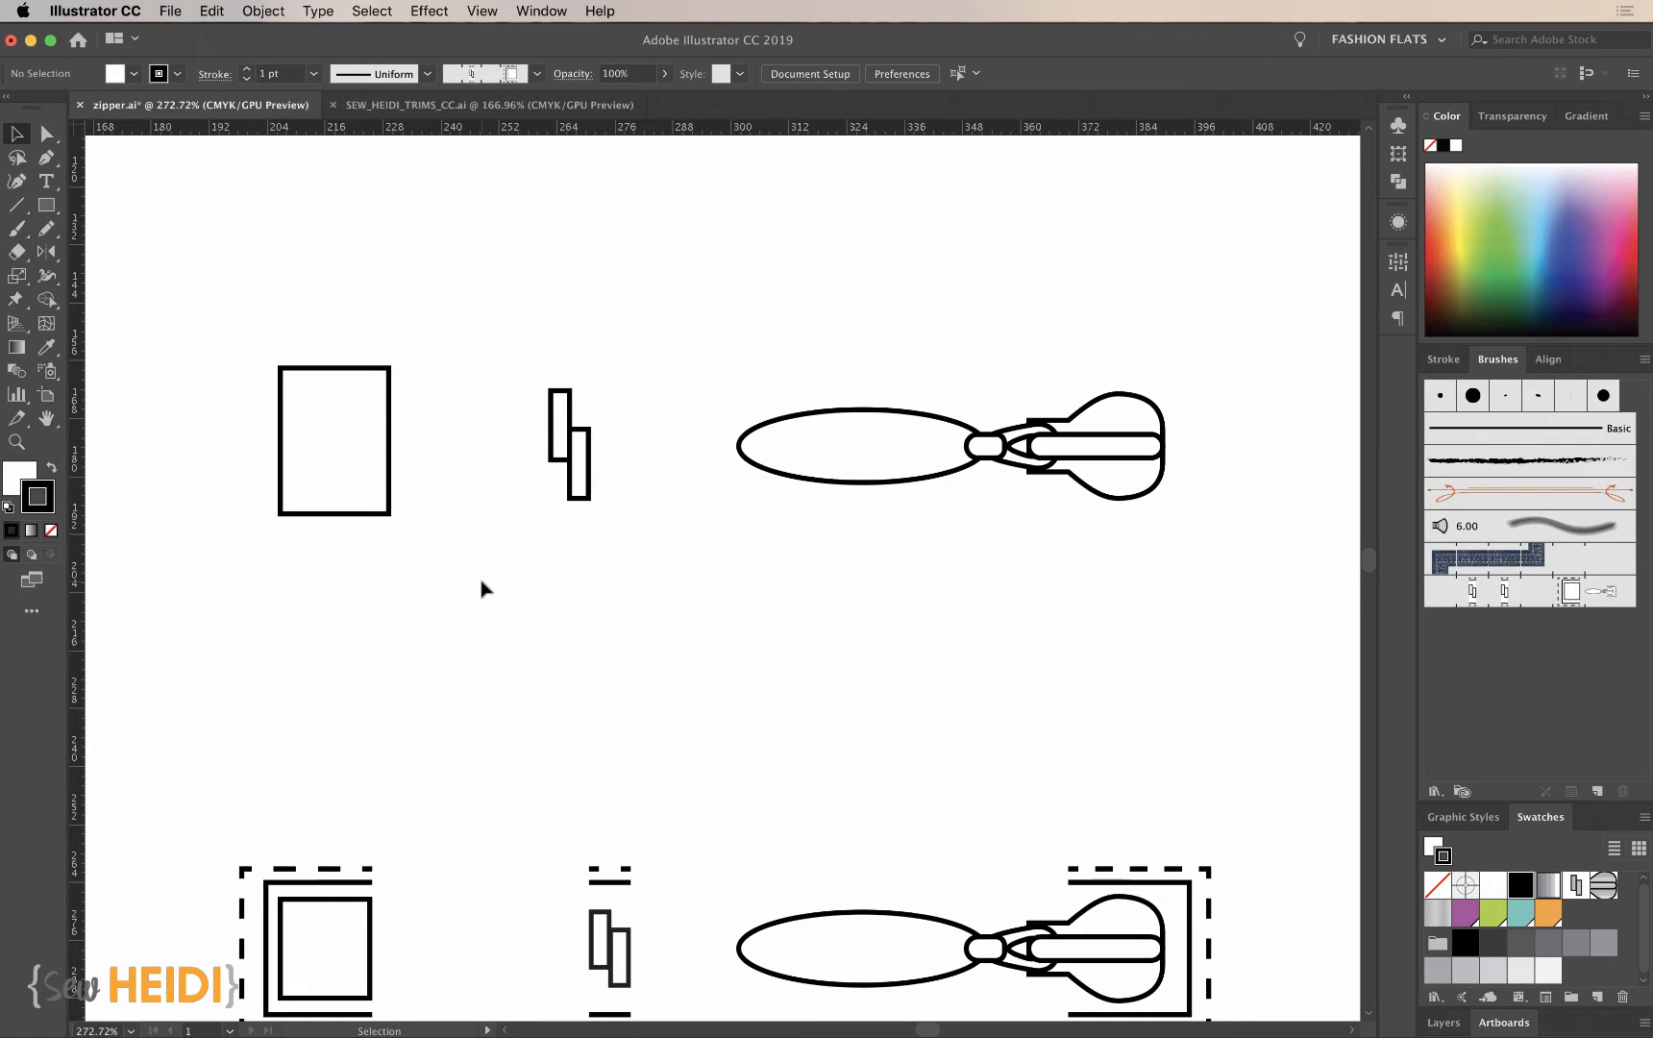
- Group the two tooth rectangles into one object
scroll(485, 590, up, 1)
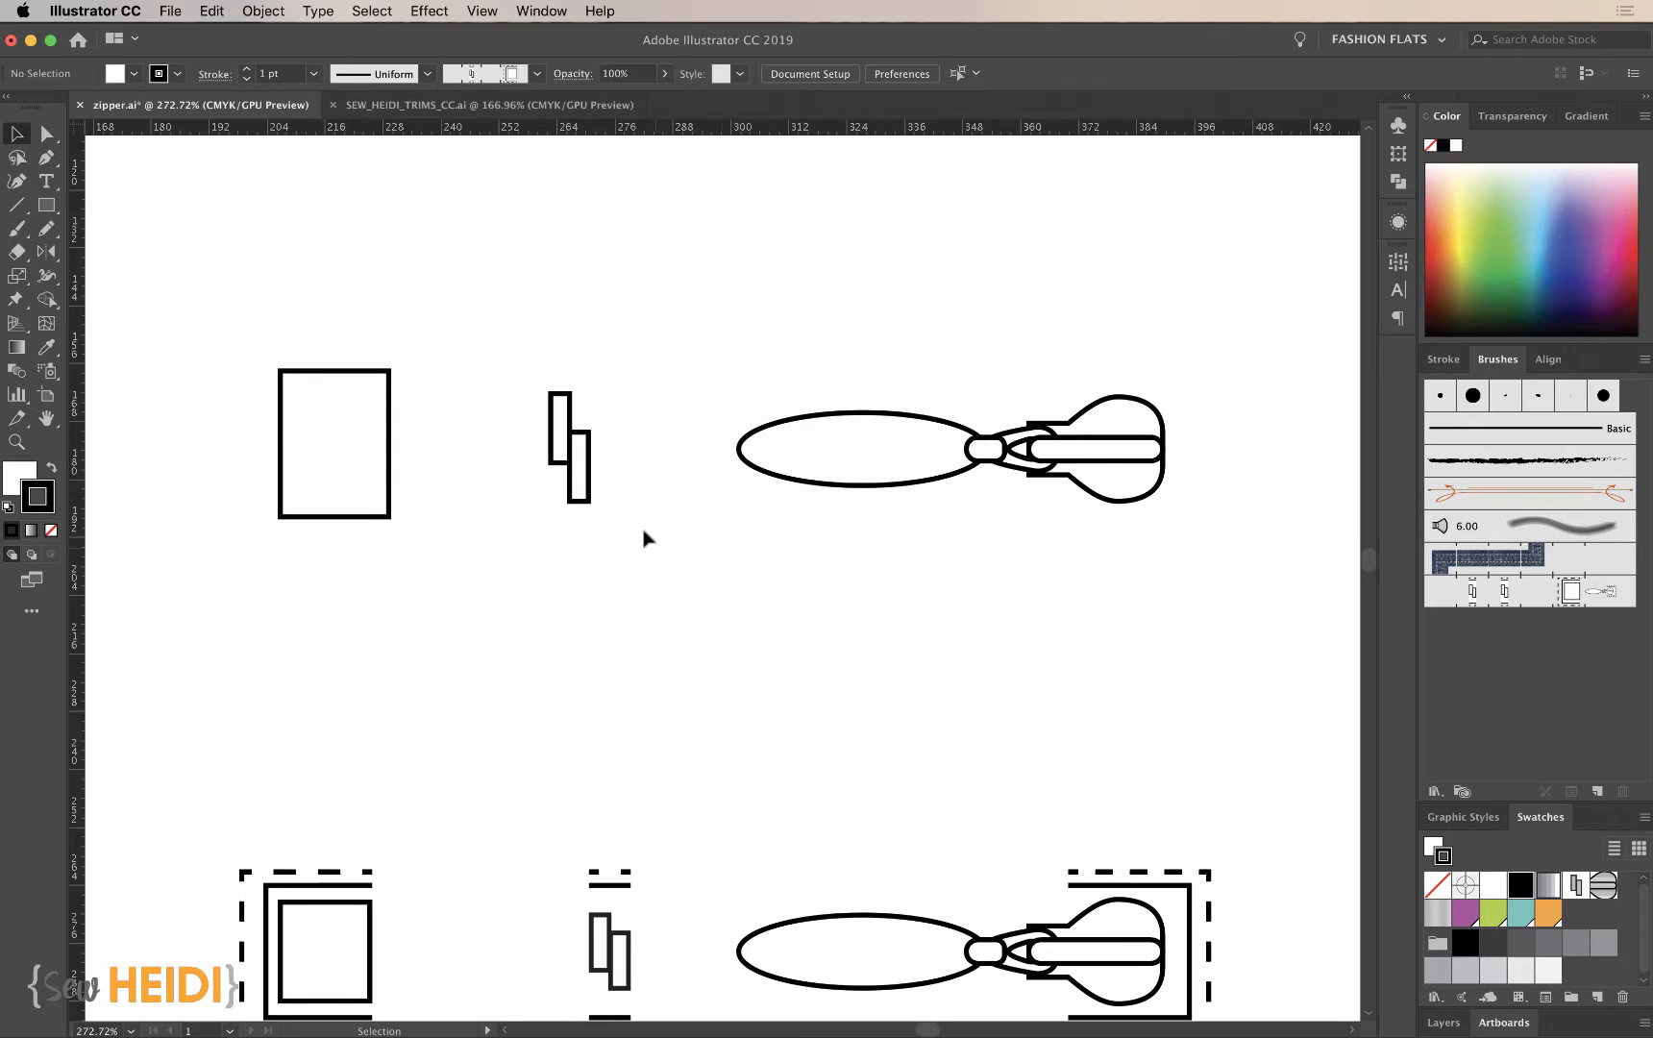
drag(553, 369, 628, 513)
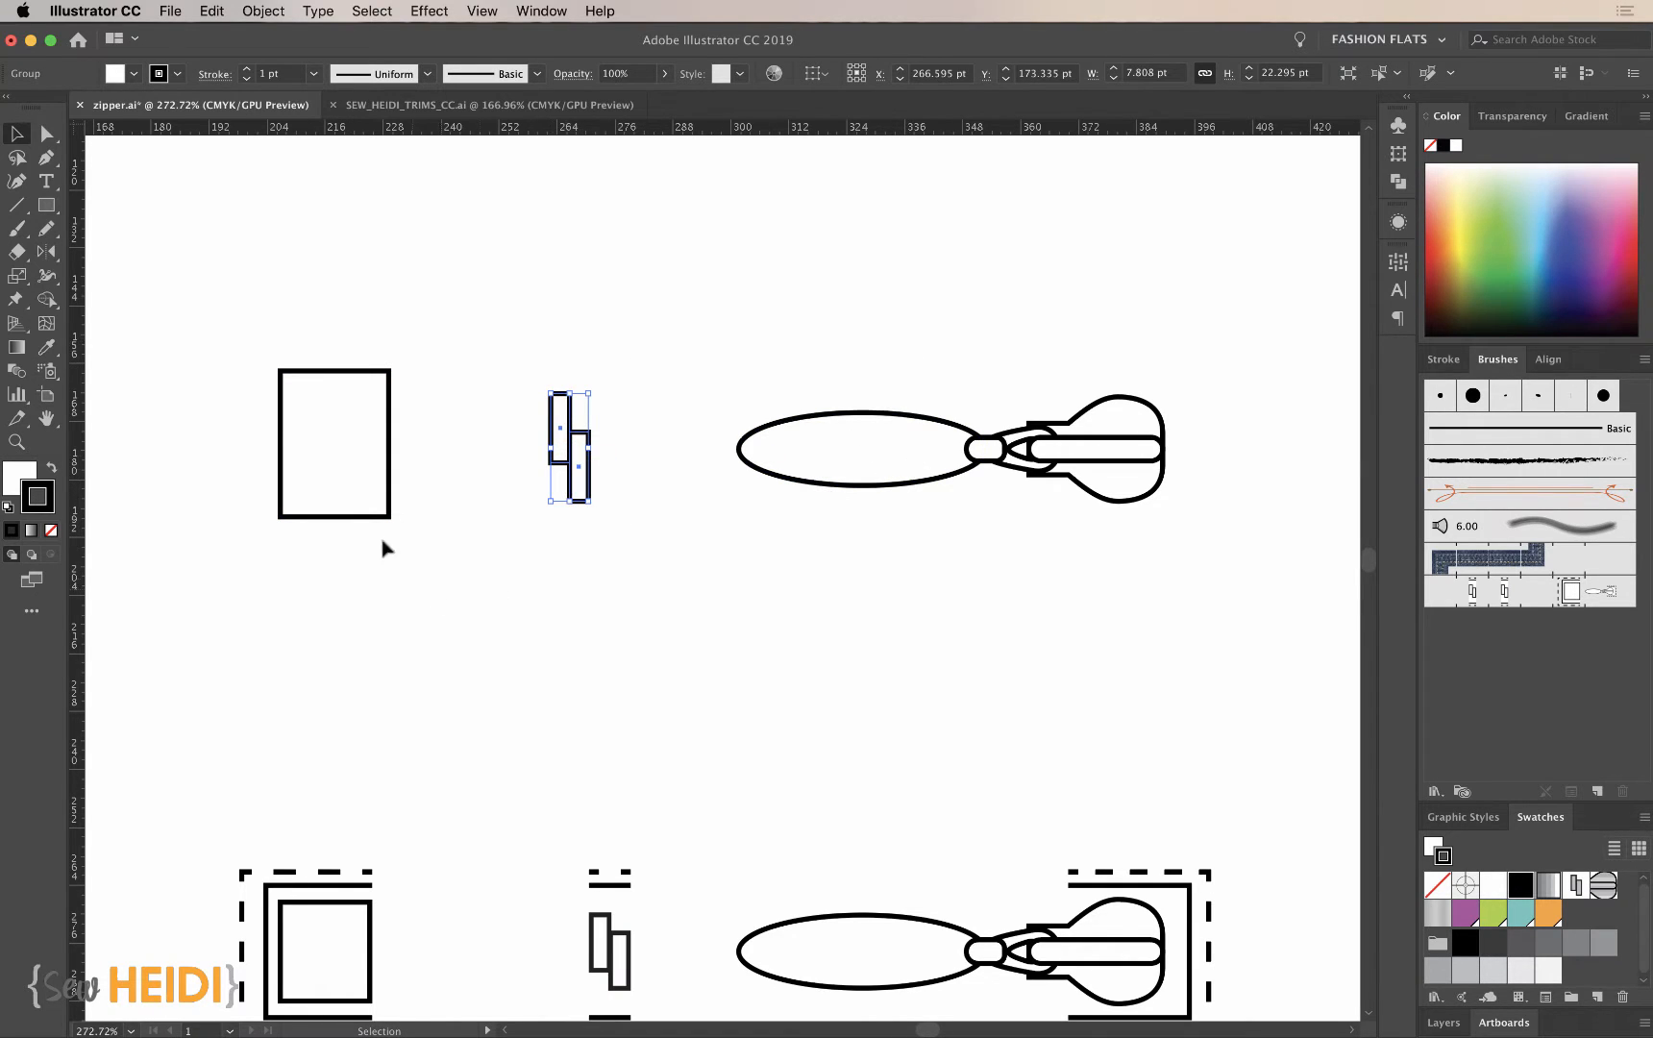
click(437, 480)
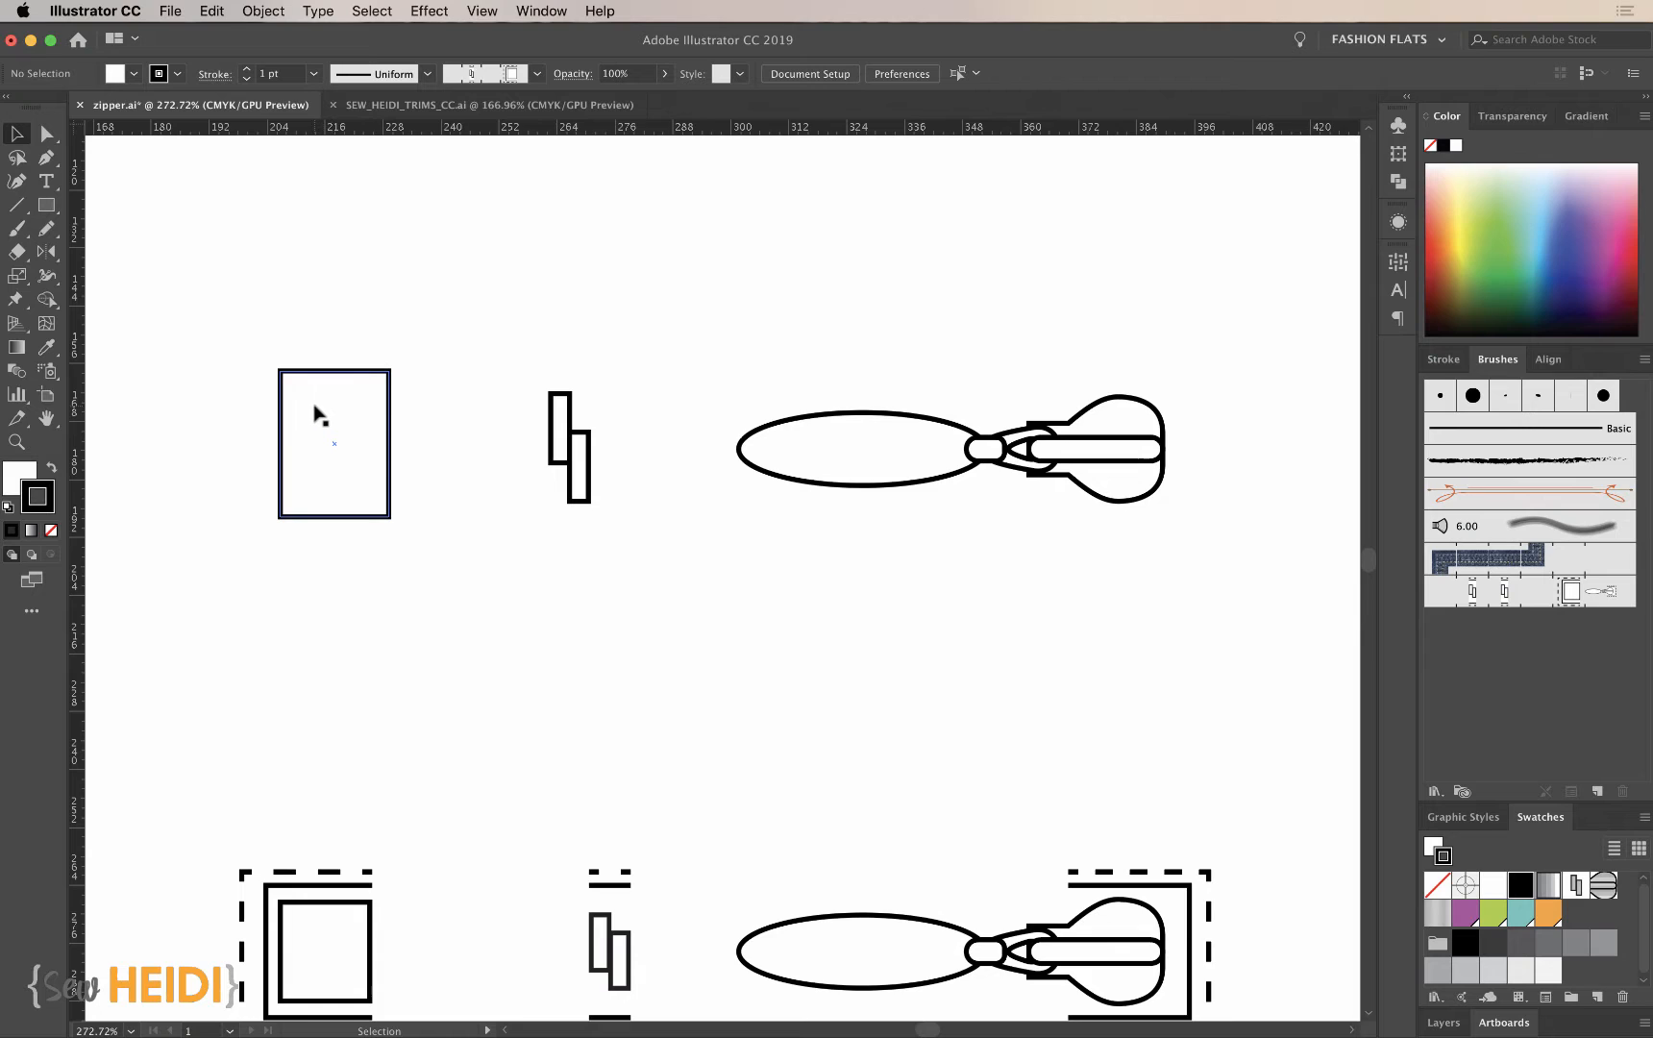
- Save the large rectangle as a new pattern swatch
drag(315, 414, 1577, 916)
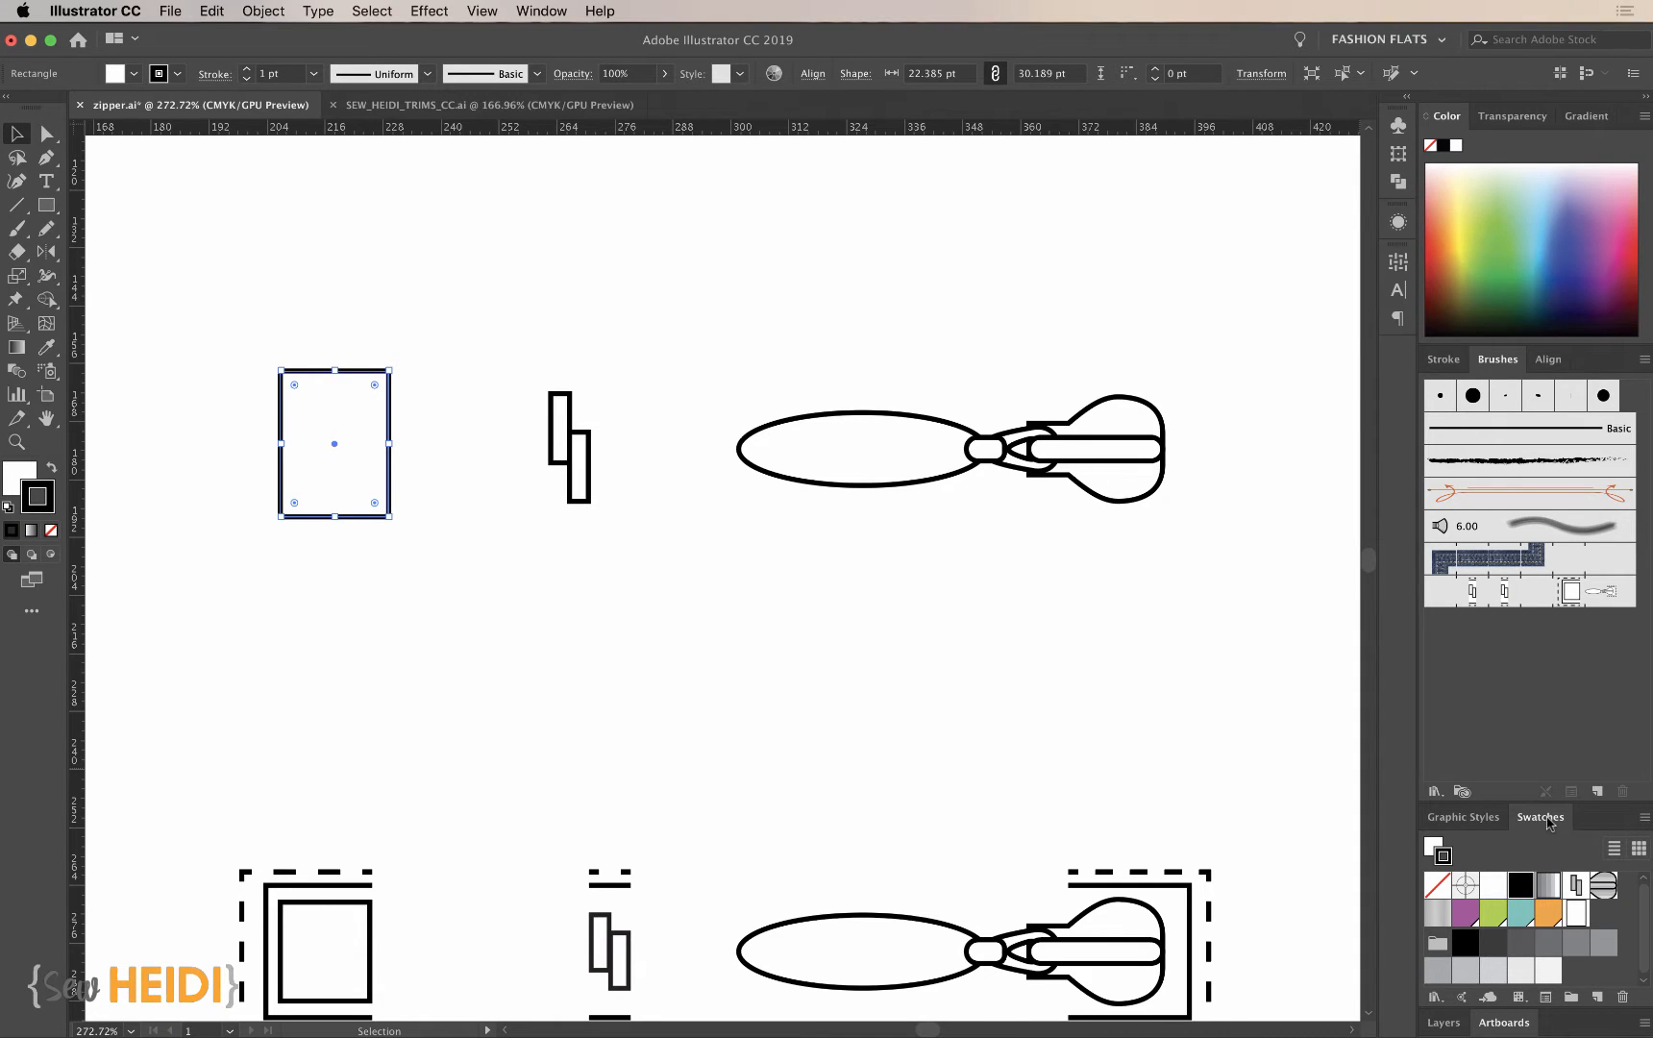
click(539, 11)
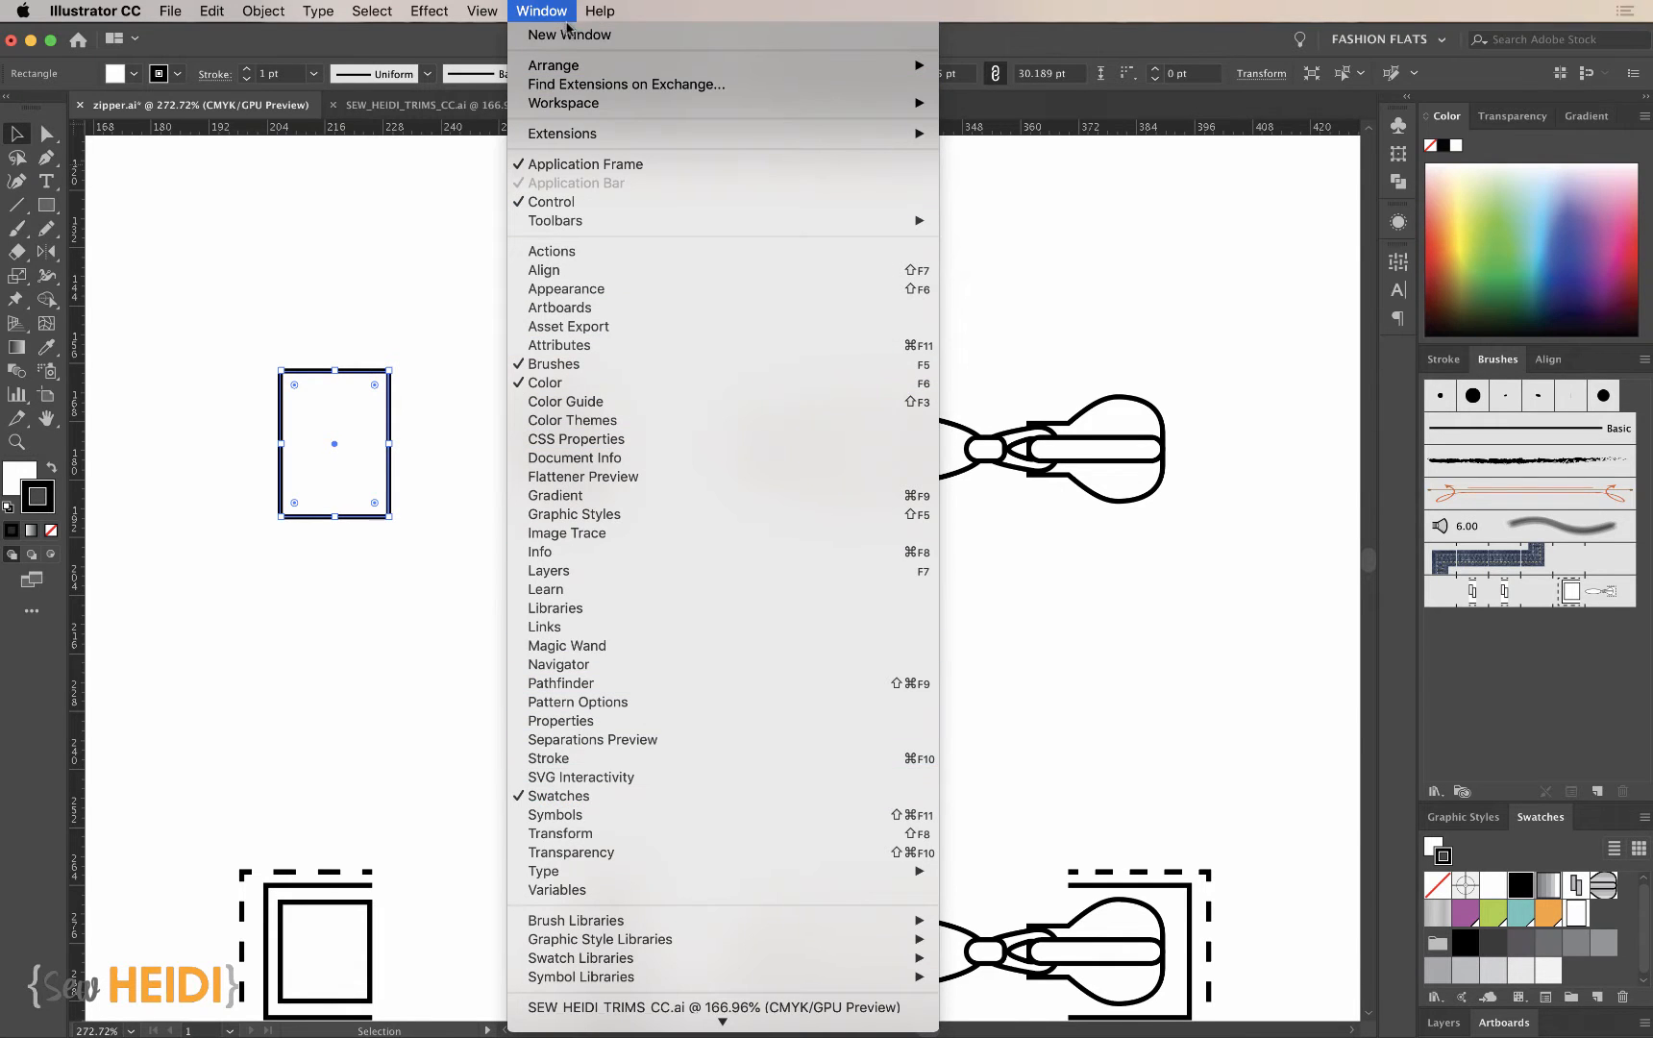
click(535, 8)
- Save the teeth group and the zipper slider group as two separate pattern swatches
click(589, 479)
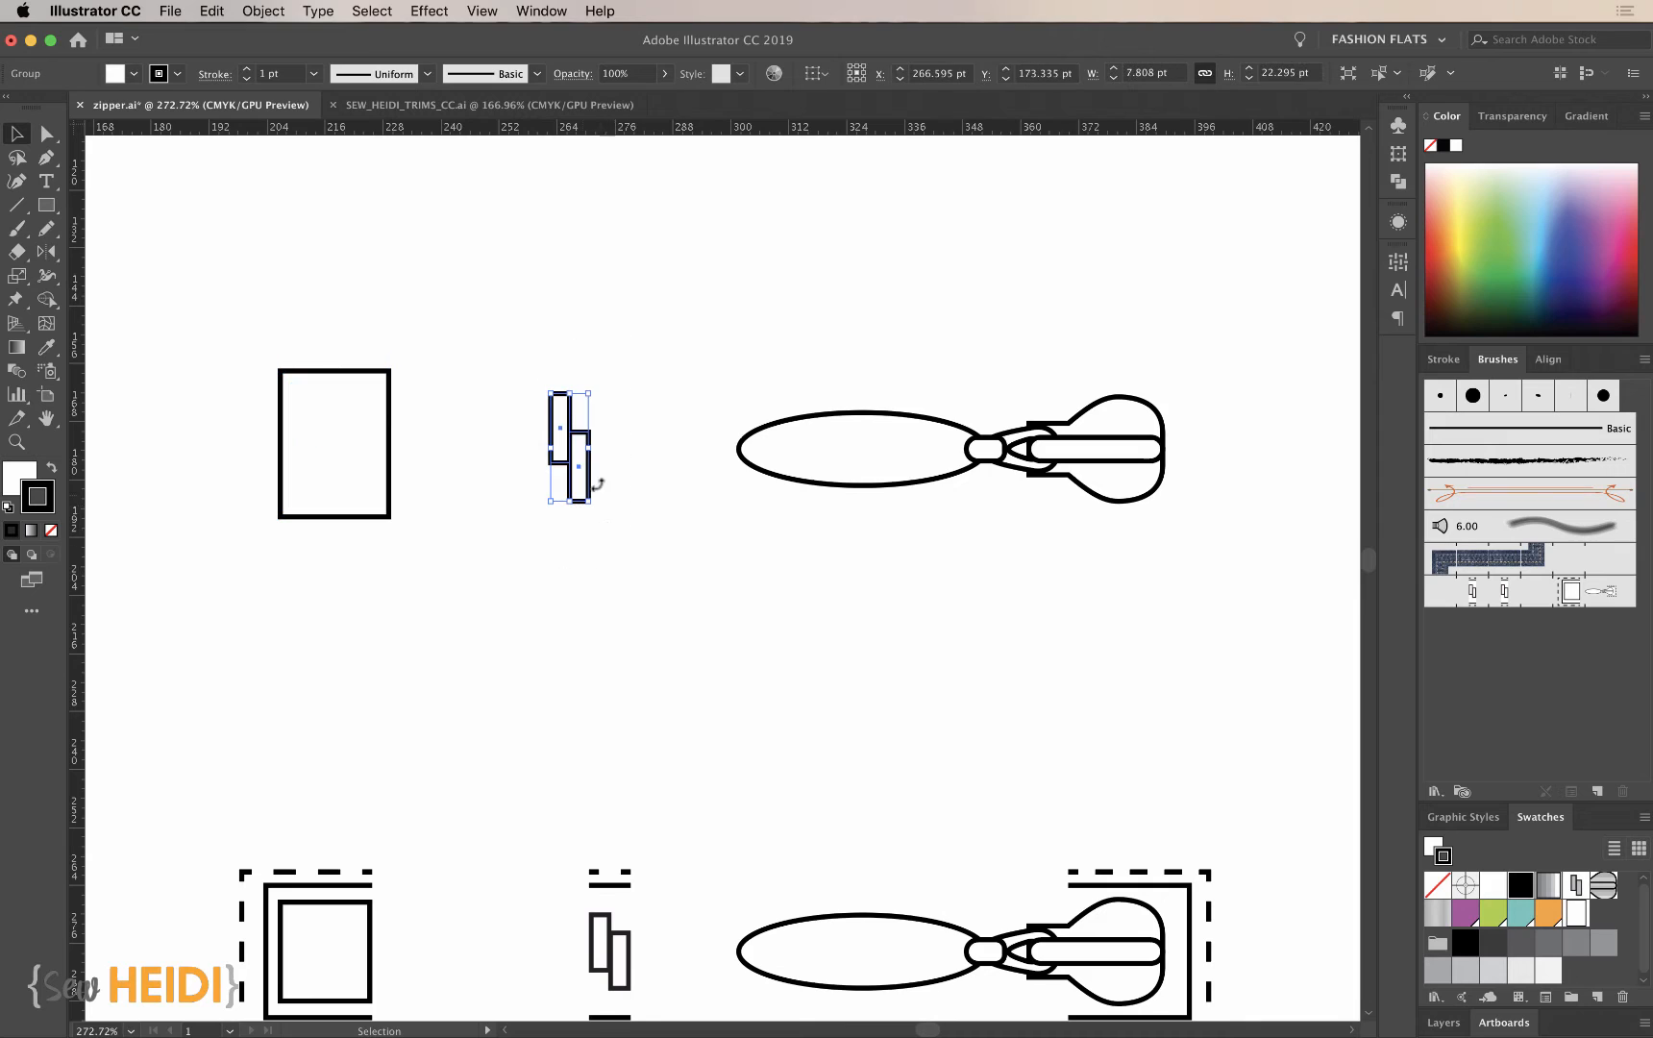
mouse_move(567, 448)
mouse_down()
mouse_move(690, 516)
mouse_move(842, 550)
mouse_move(1457, 791)
mouse_move(1604, 927)
mouse_up()
mouse_move(864, 343)
mouse_down()
mouse_move(1175, 577)
mouse_move(1165, 559)
mouse_up()
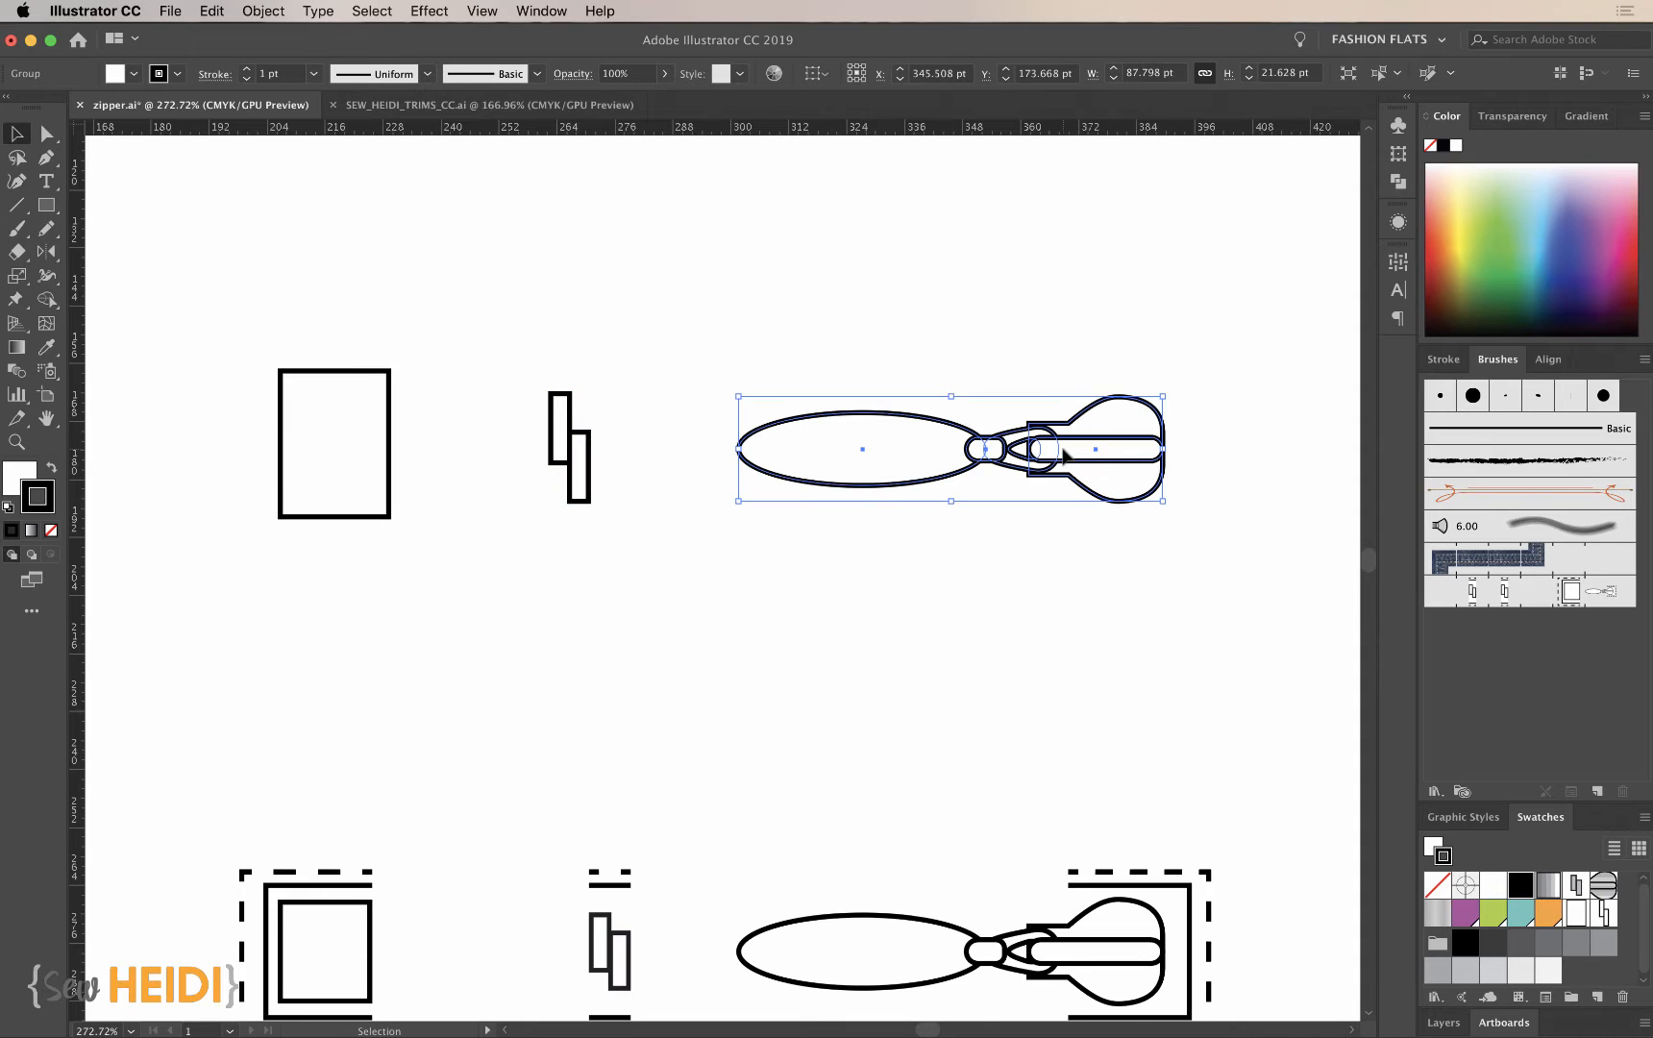
mouse_move(1096, 472)
mouse_down()
mouse_move(1439, 661)
mouse_move(1593, 931)
mouse_move(1618, 926)
mouse_up()
click(1071, 674)
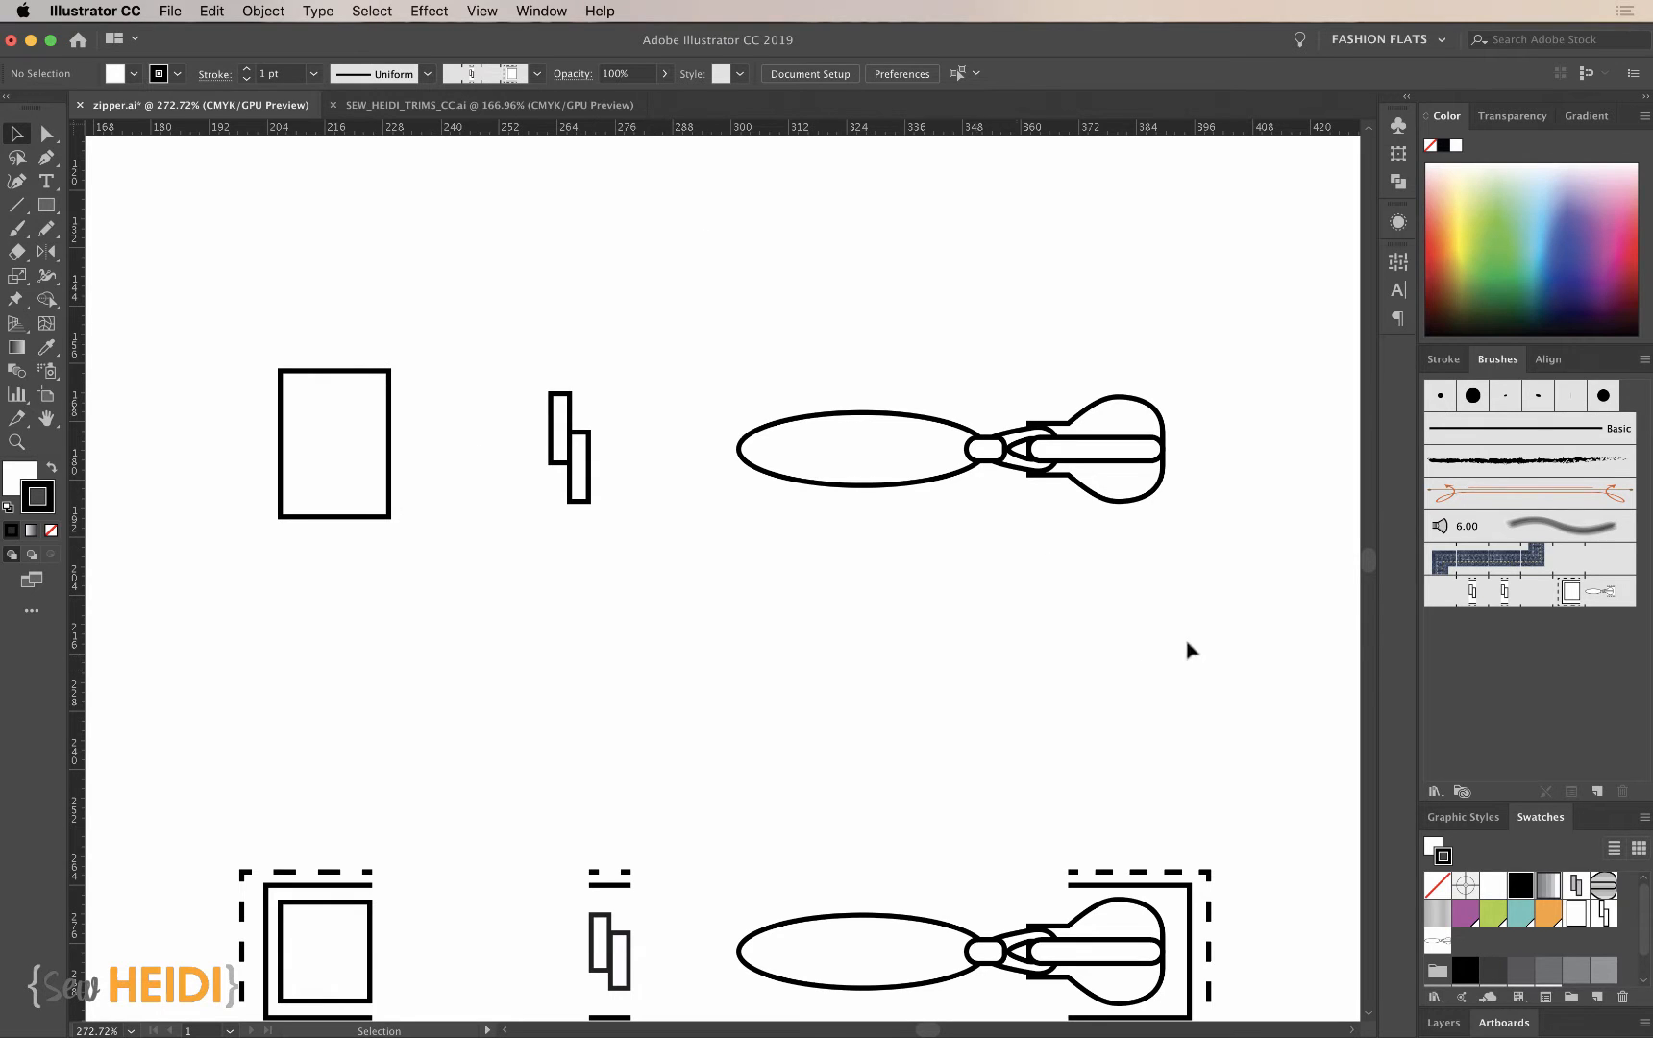
- Create a new pattern brush and assign the teeth, New Pattern Swatch 10, to its side tile
click(1598, 792)
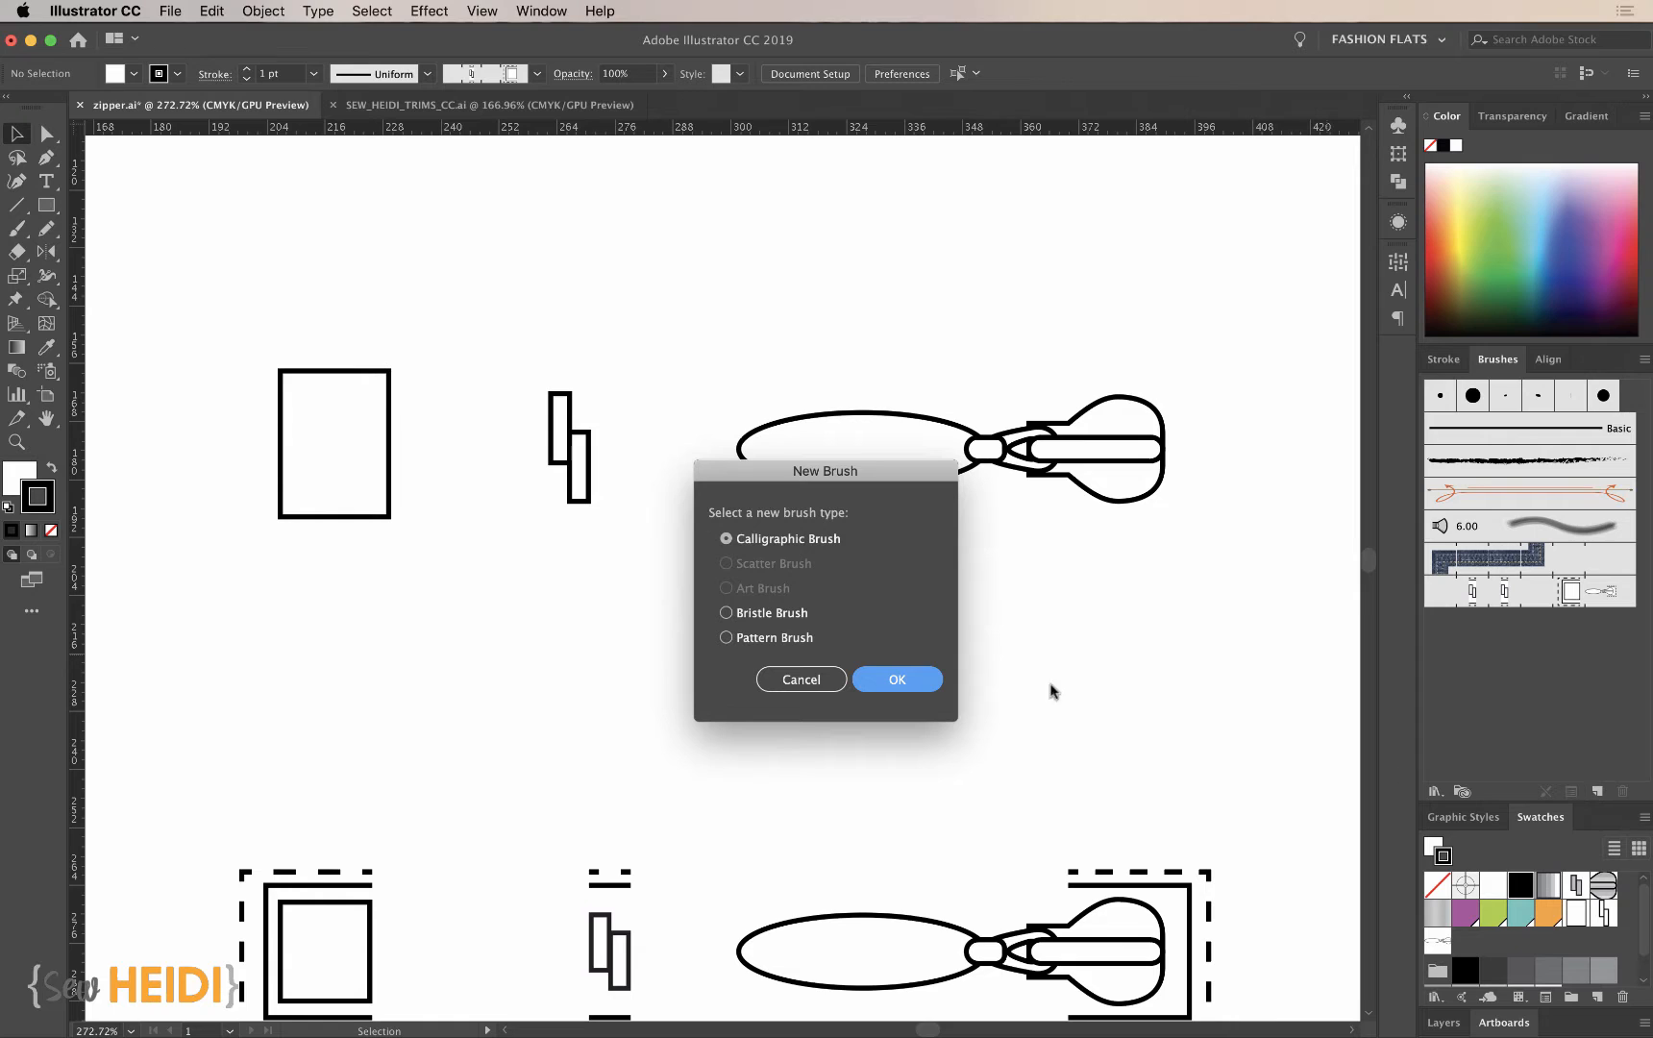
click(908, 680)
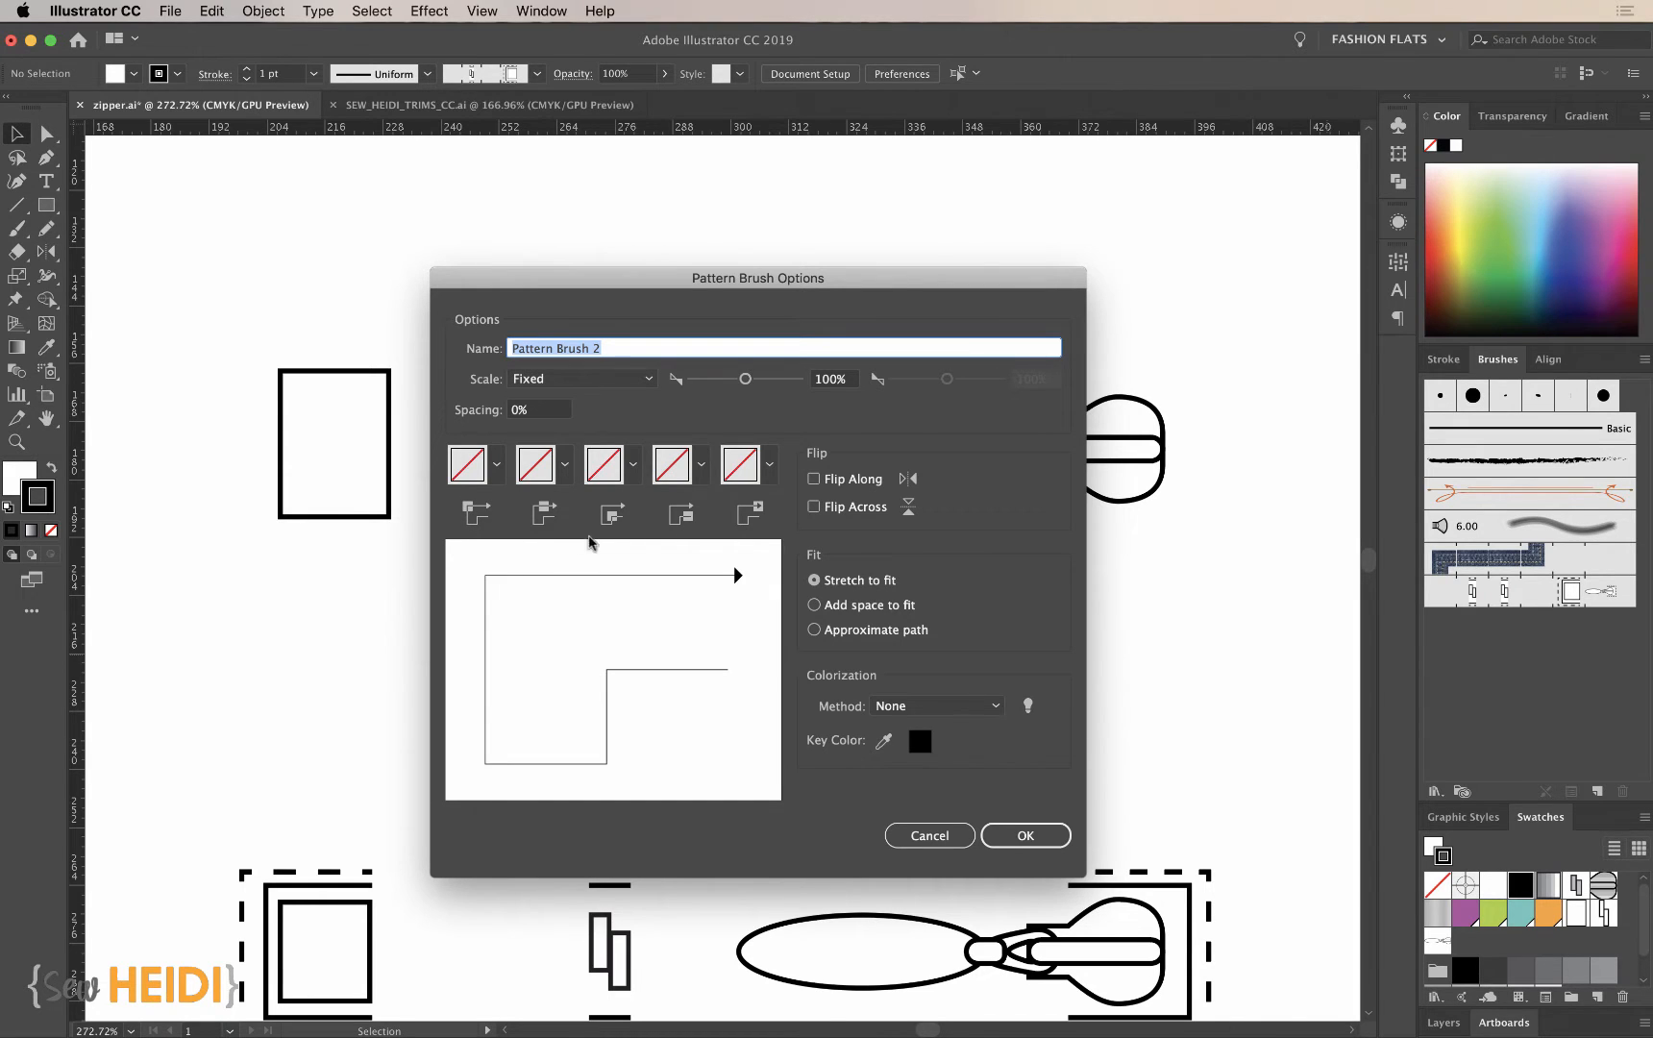
click(564, 469)
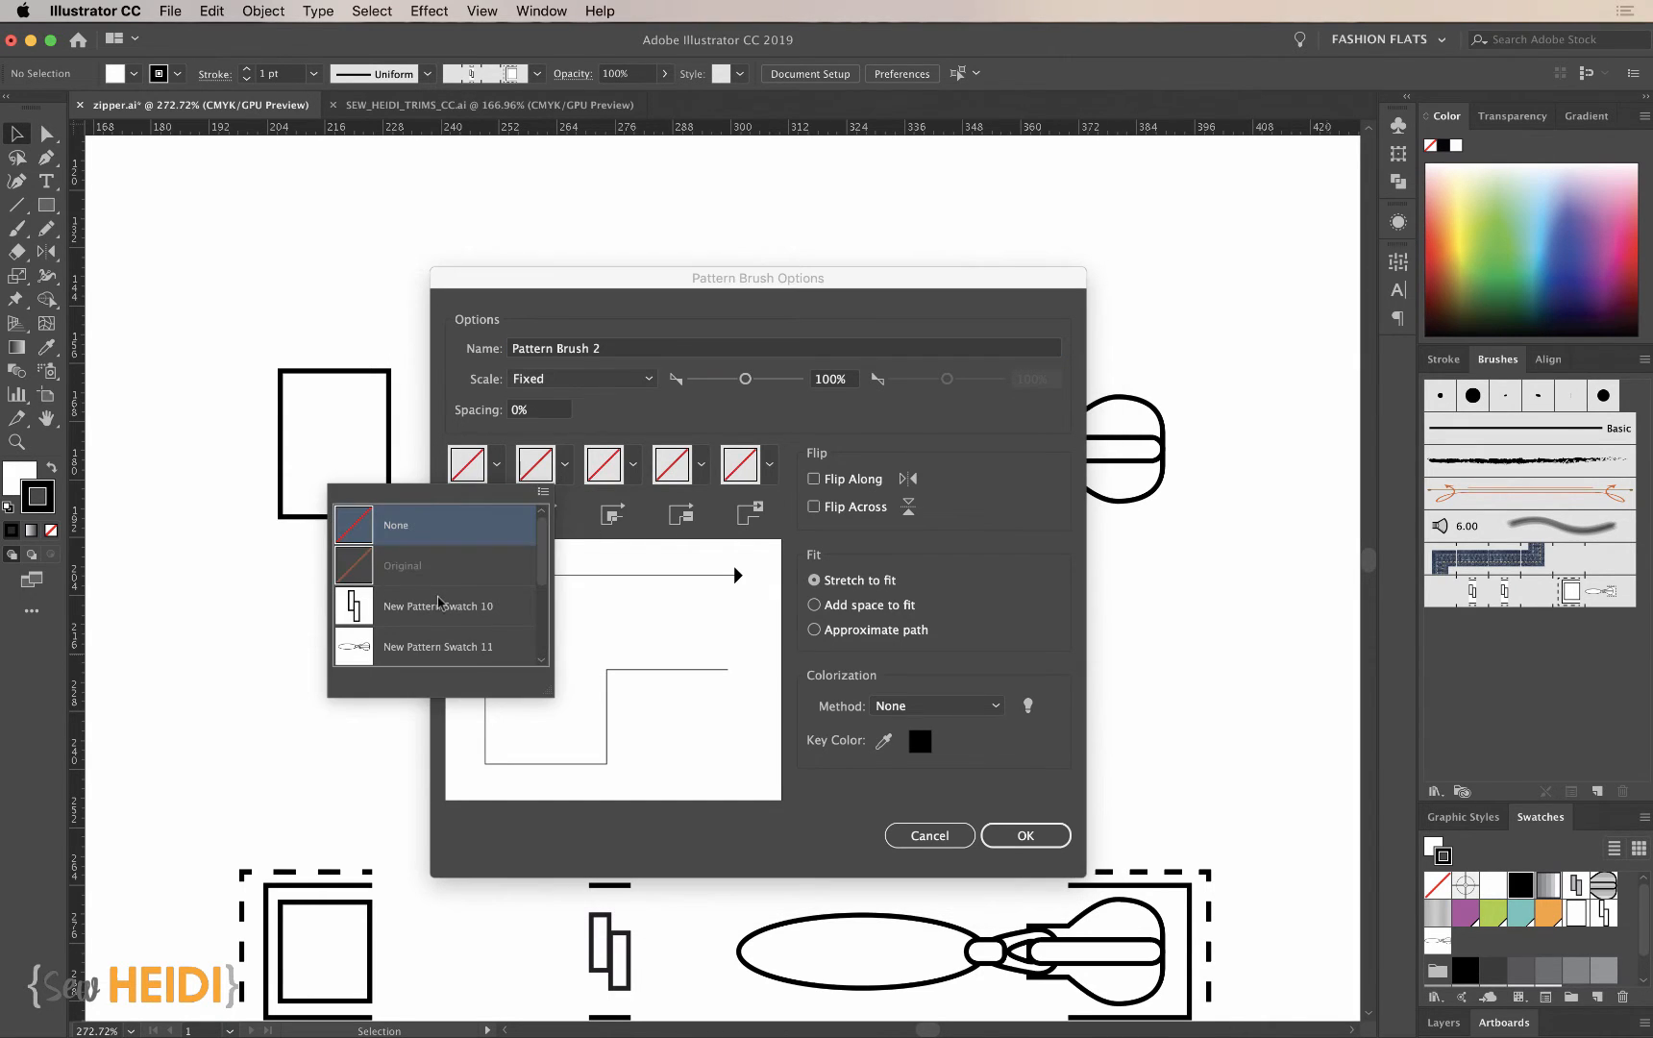
scroll(439, 603, down, 2)
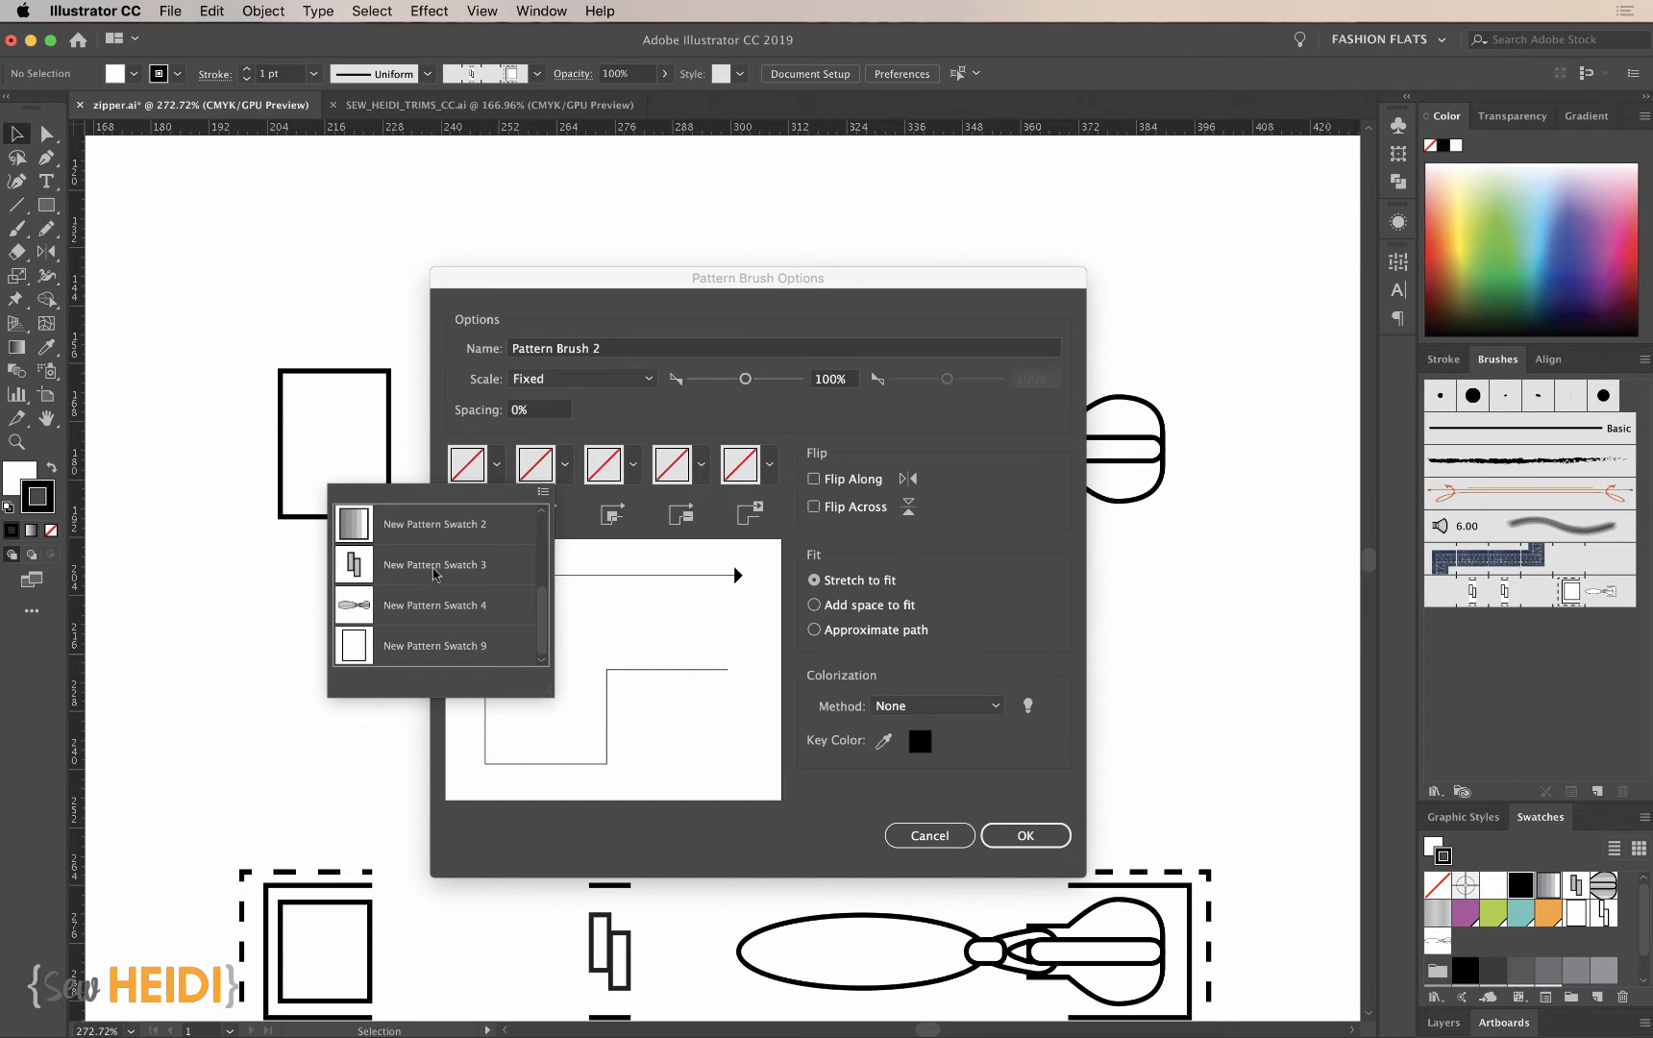
click(583, 513)
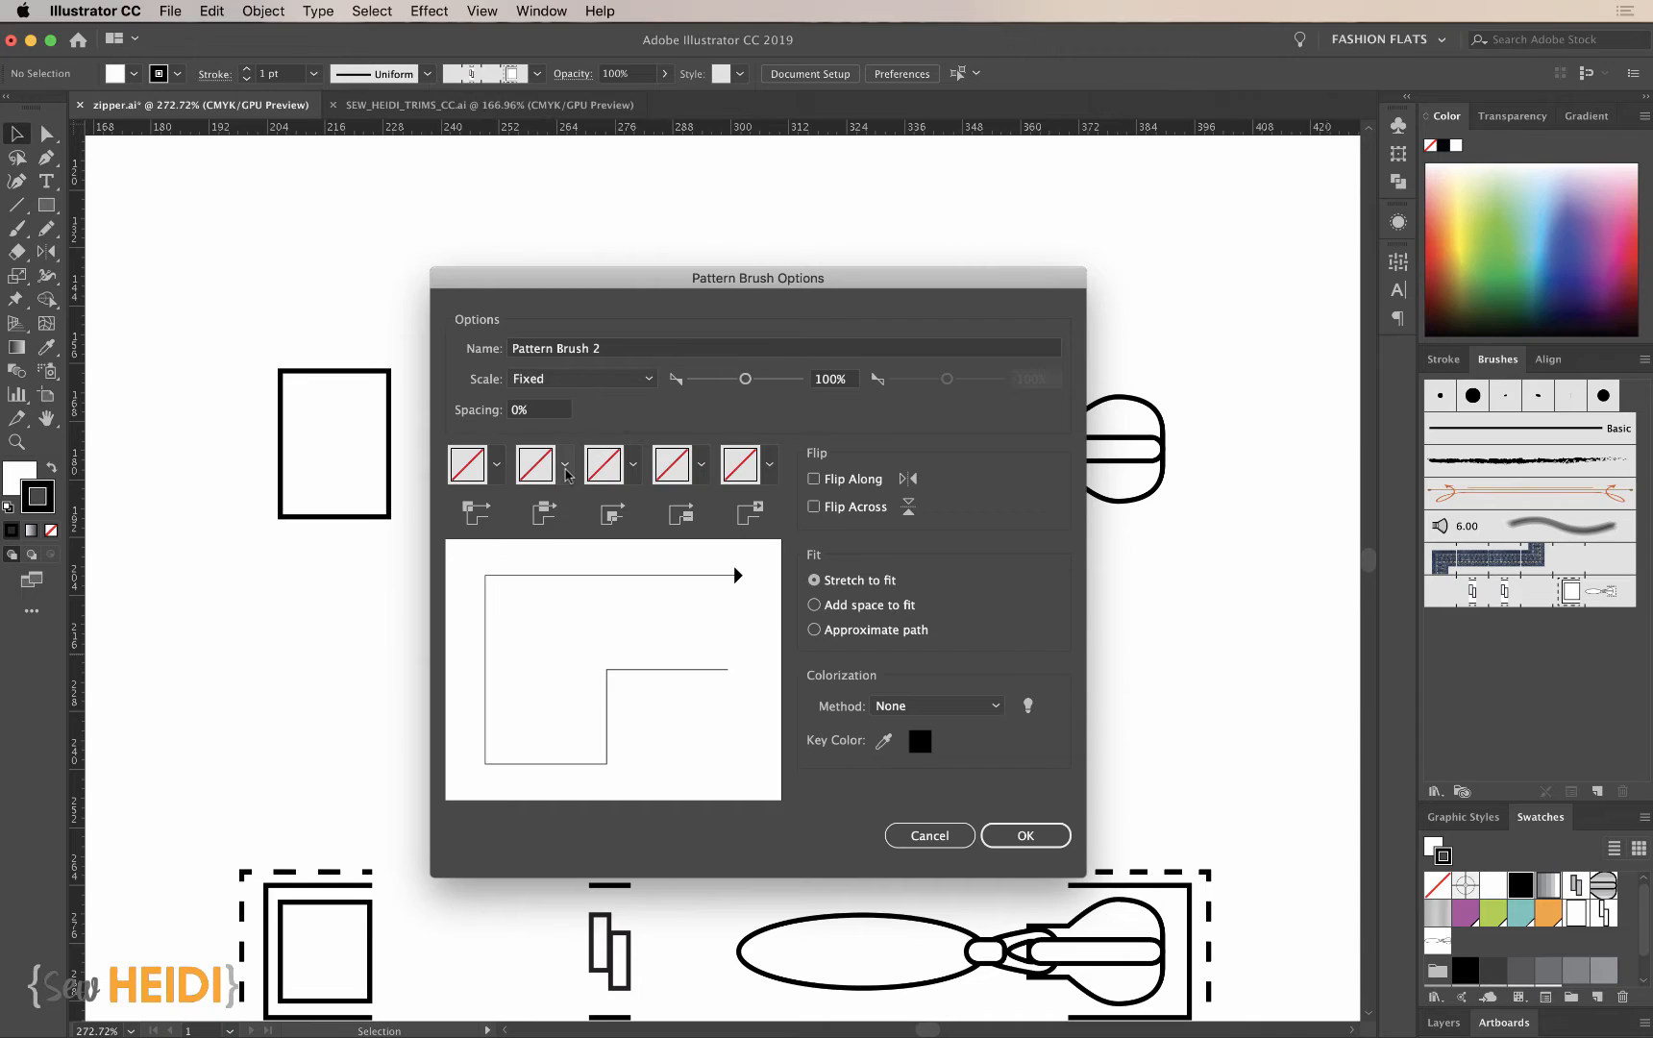
click(564, 467)
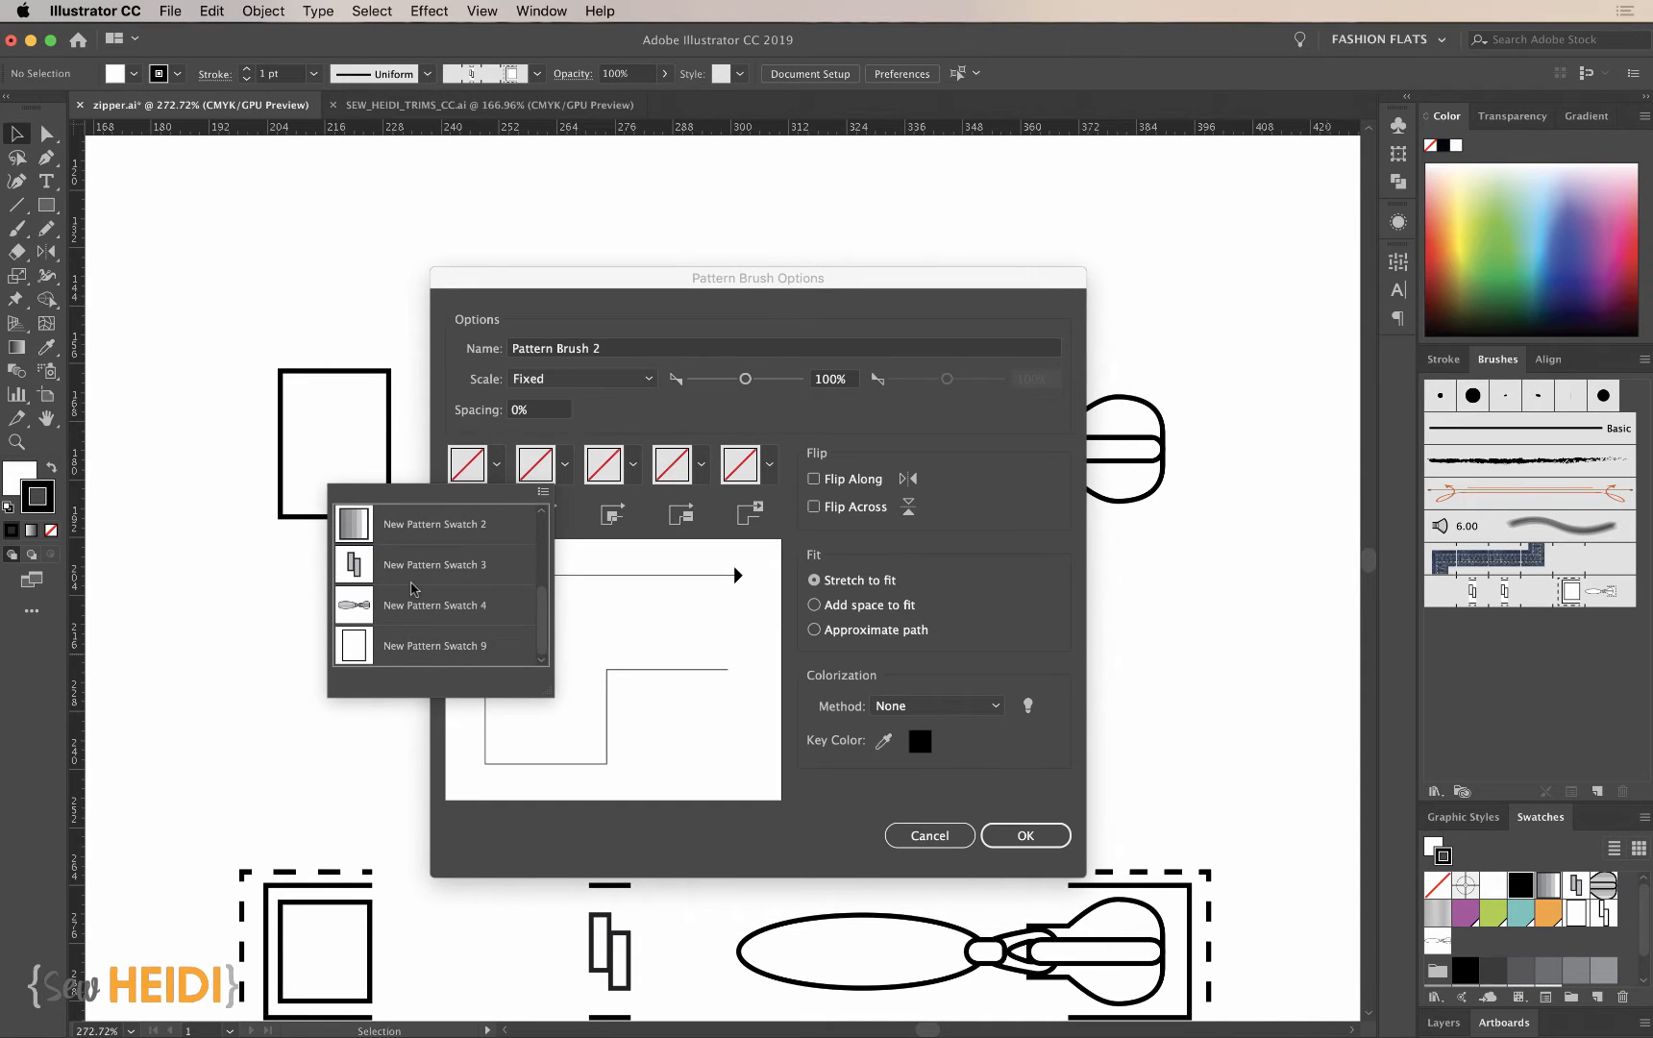
scroll(411, 589, up, 3)
click(361, 572)
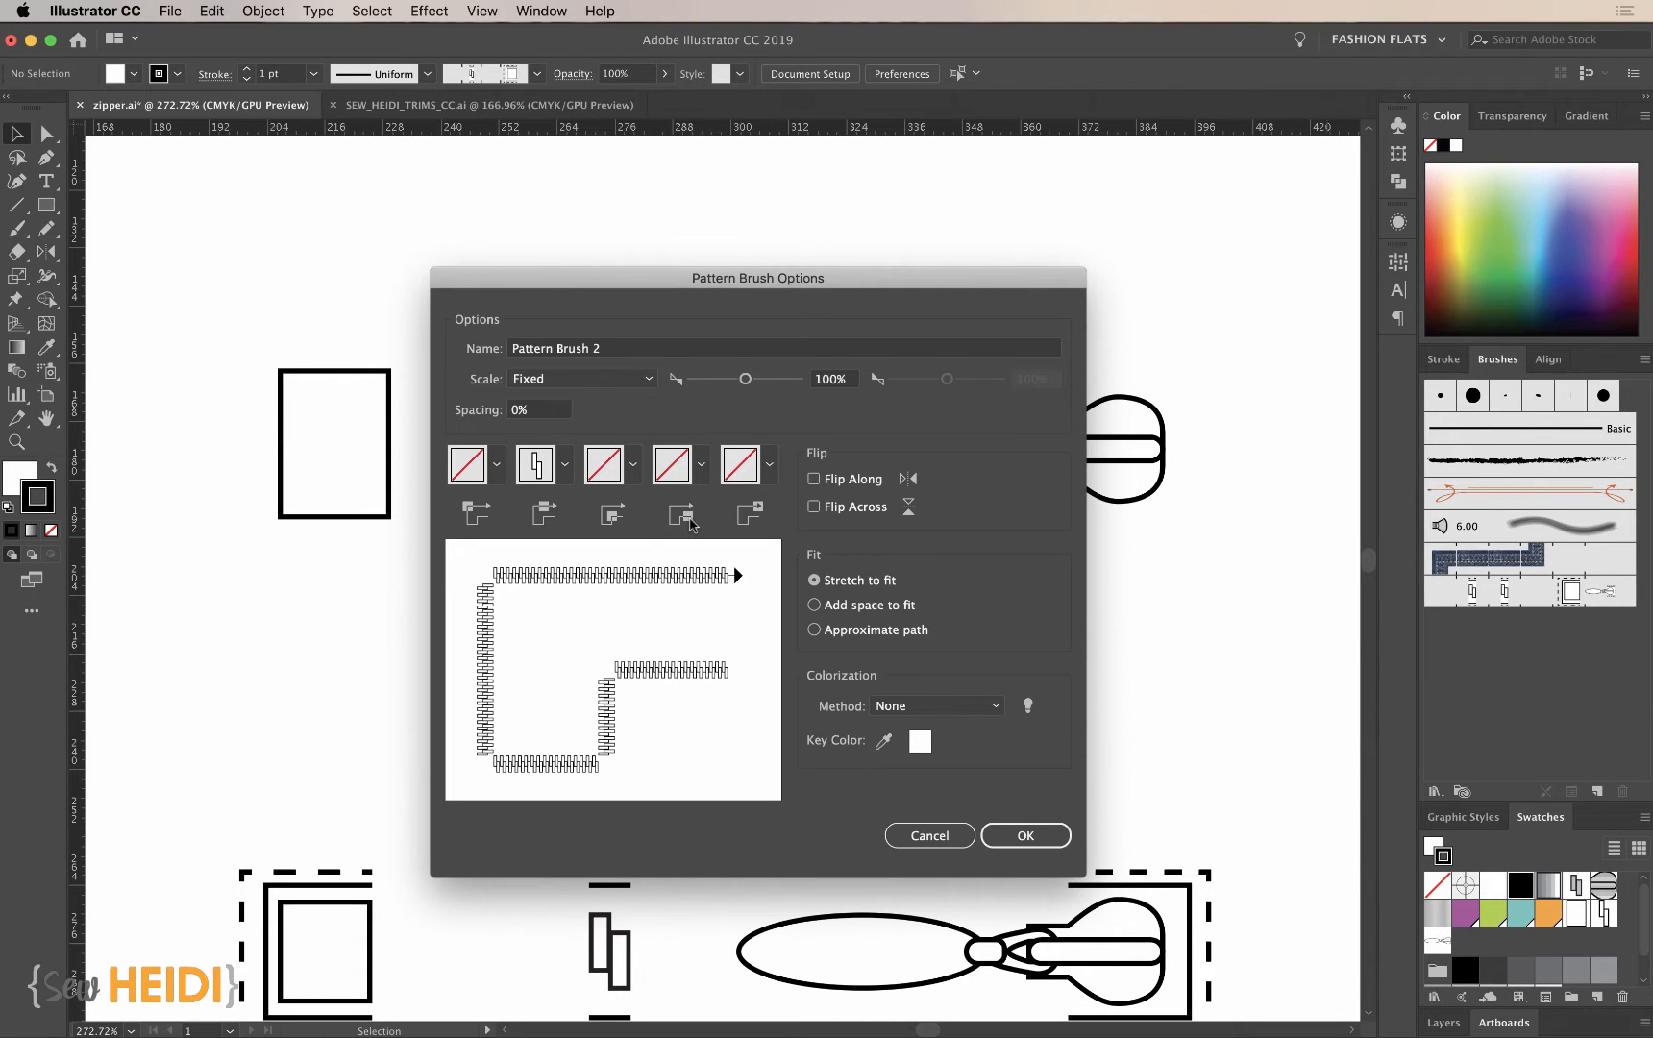
- Try the slider, New Pattern Swatch 11, as the brush's start tile
click(702, 464)
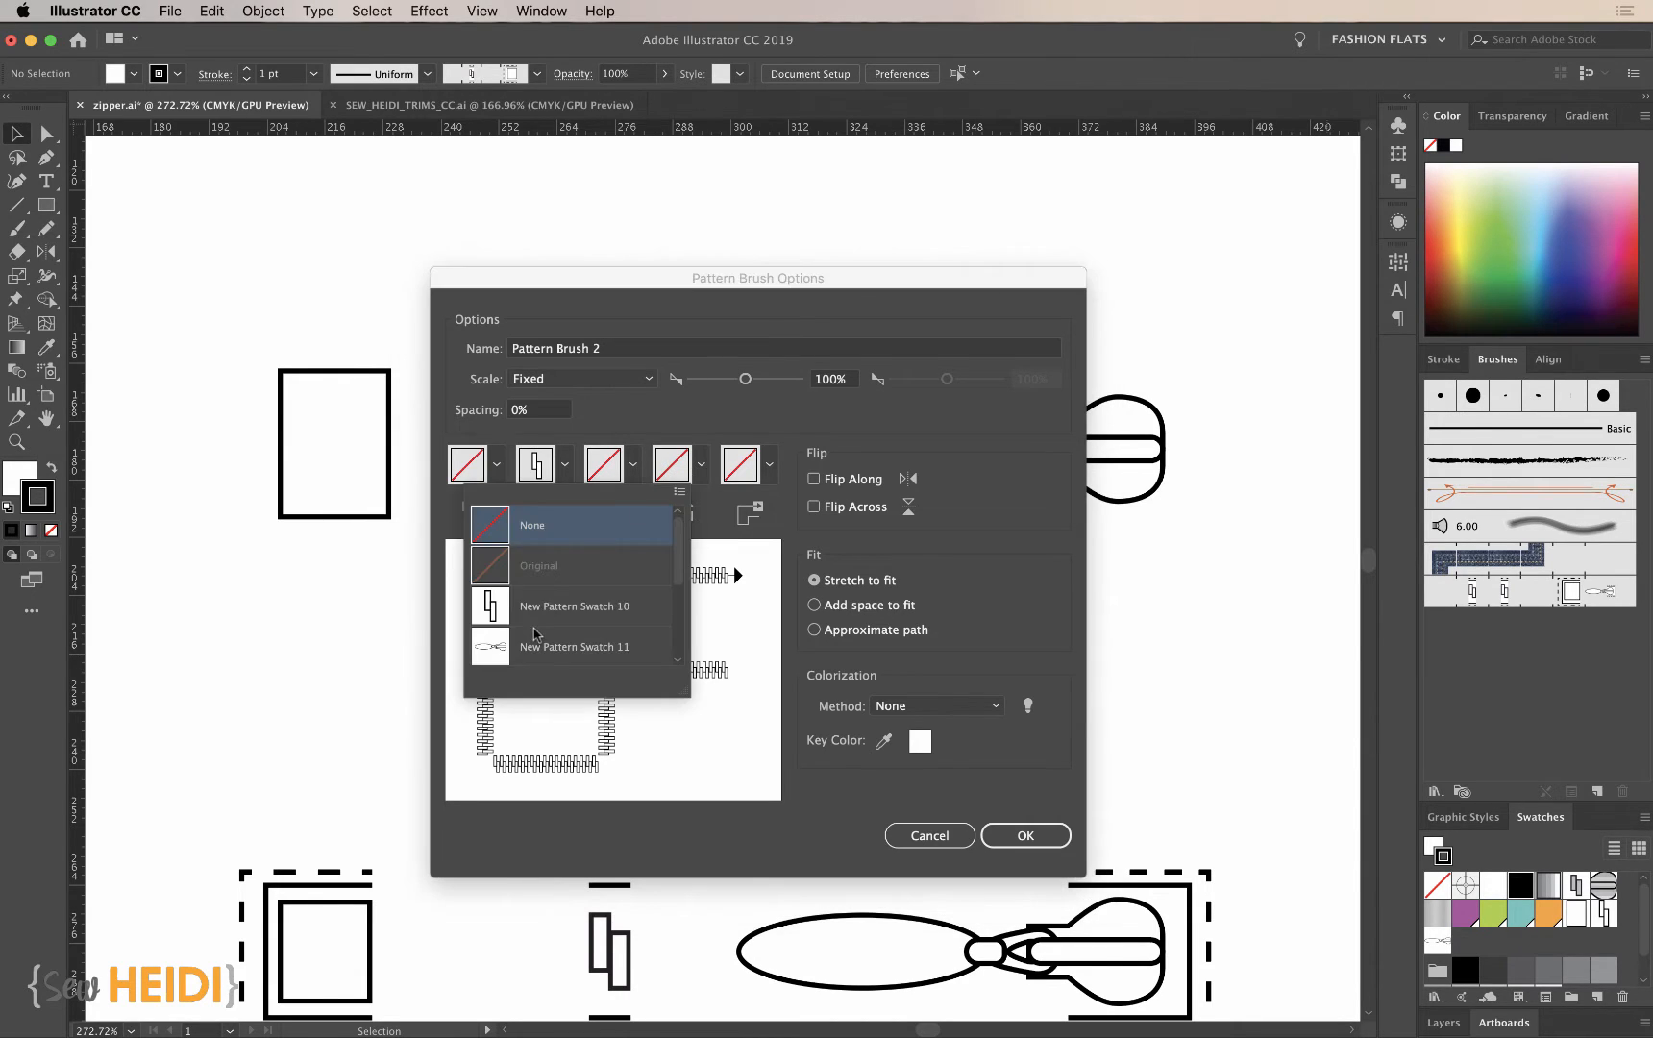
scroll(536, 634, down, 3)
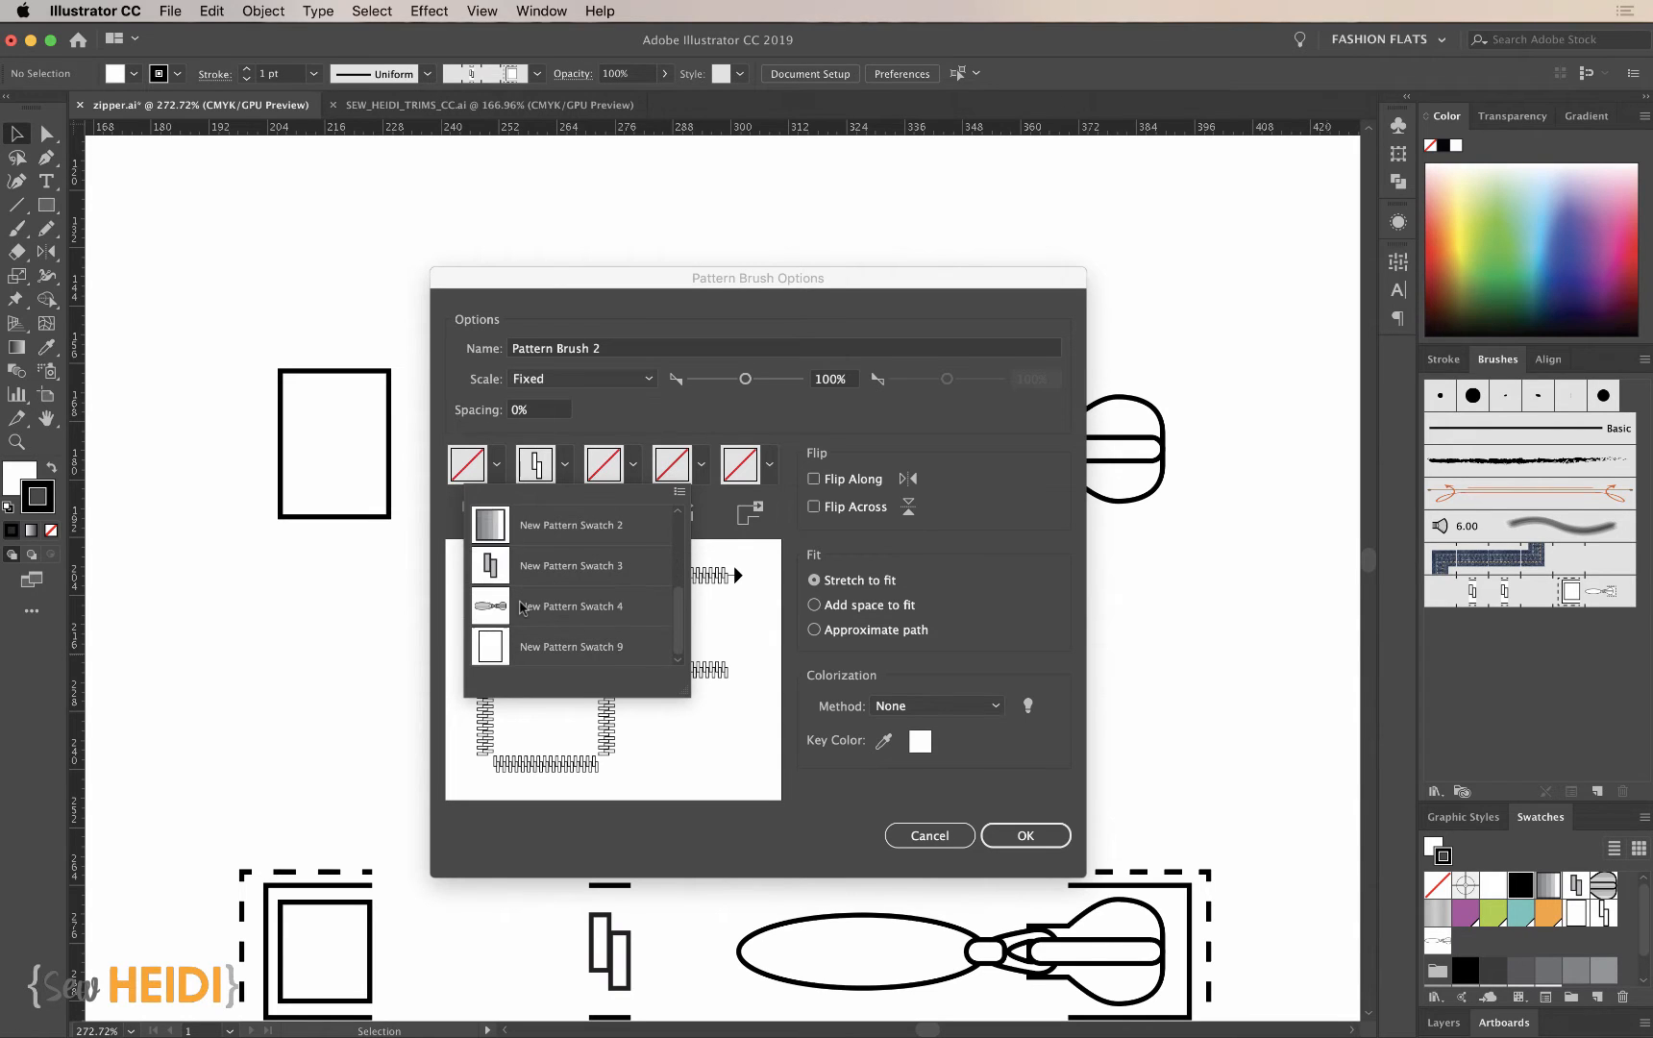
scroll(522, 607, up, 2)
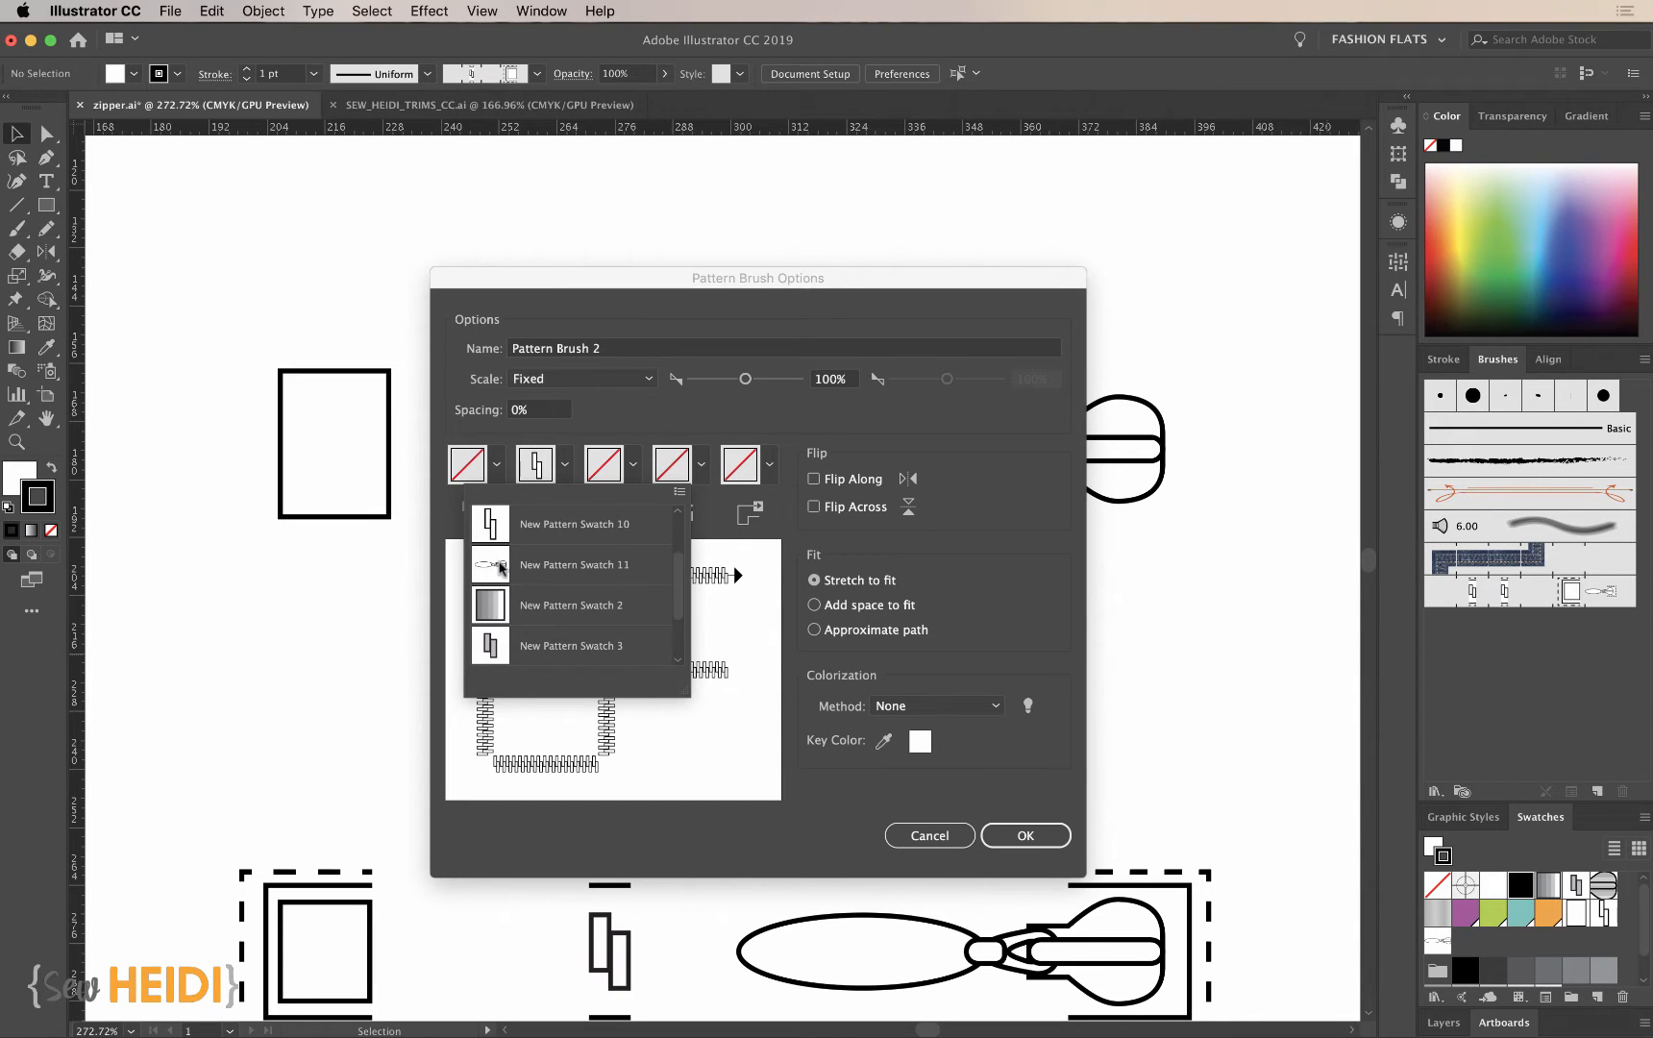
scroll(504, 568, down, 1)
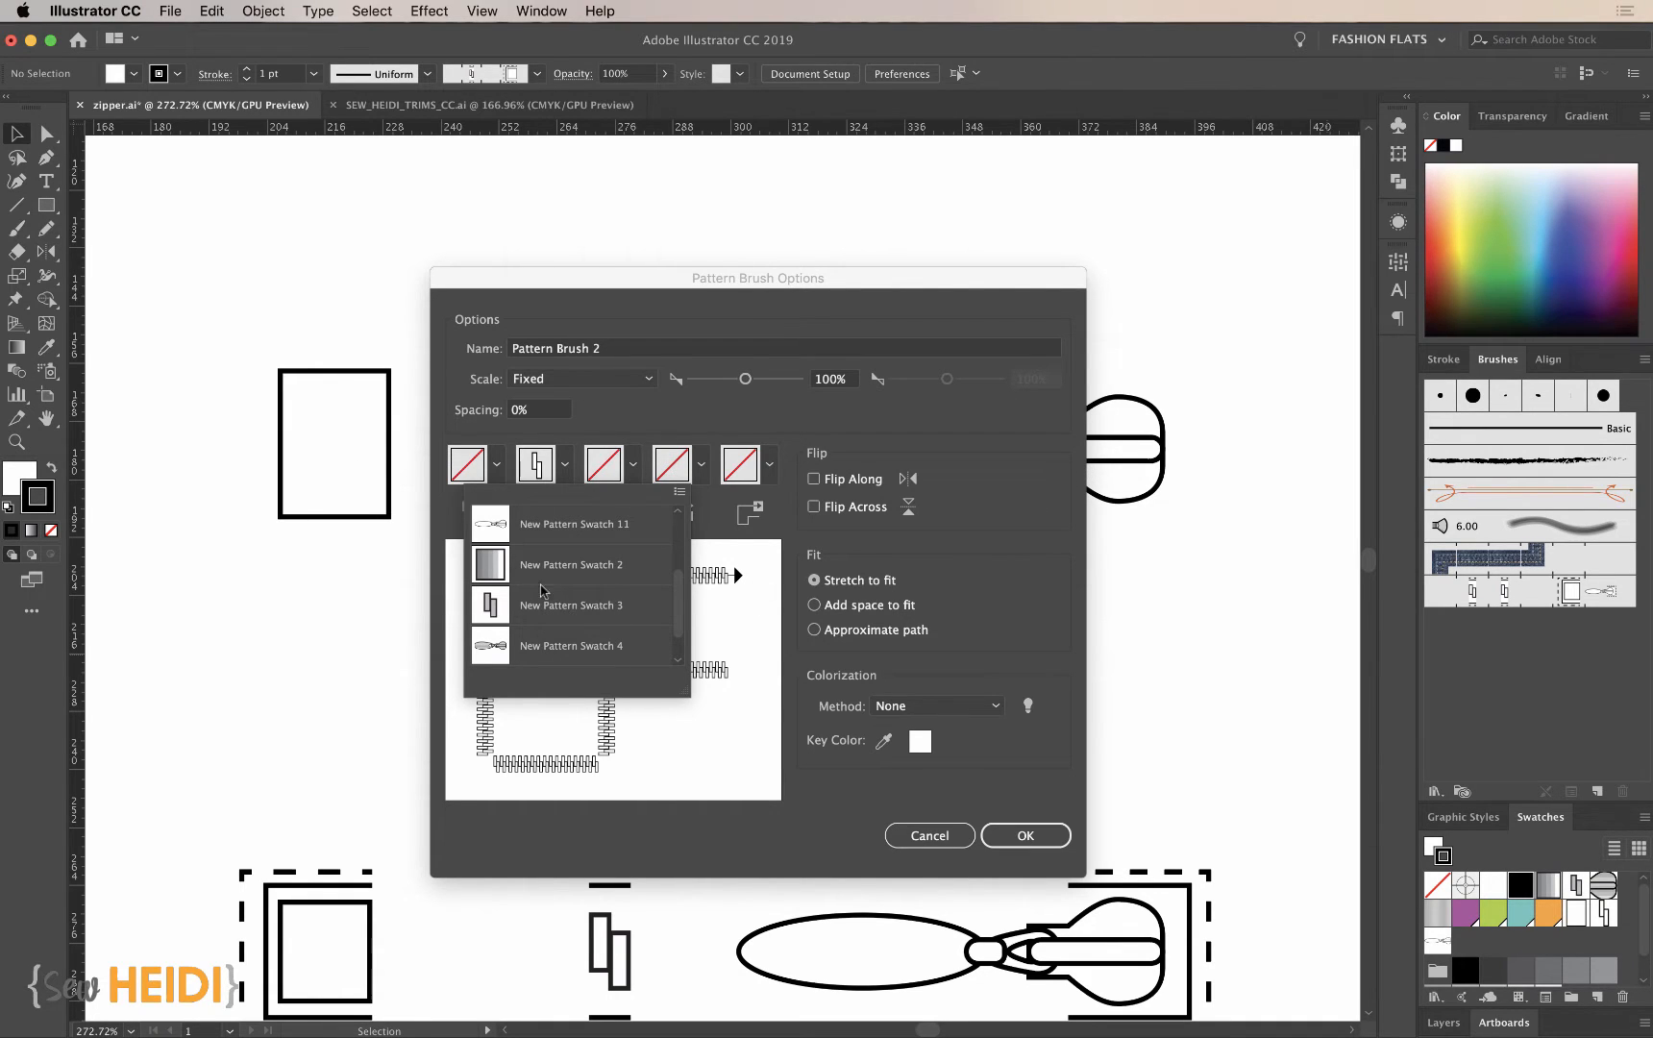
click(496, 527)
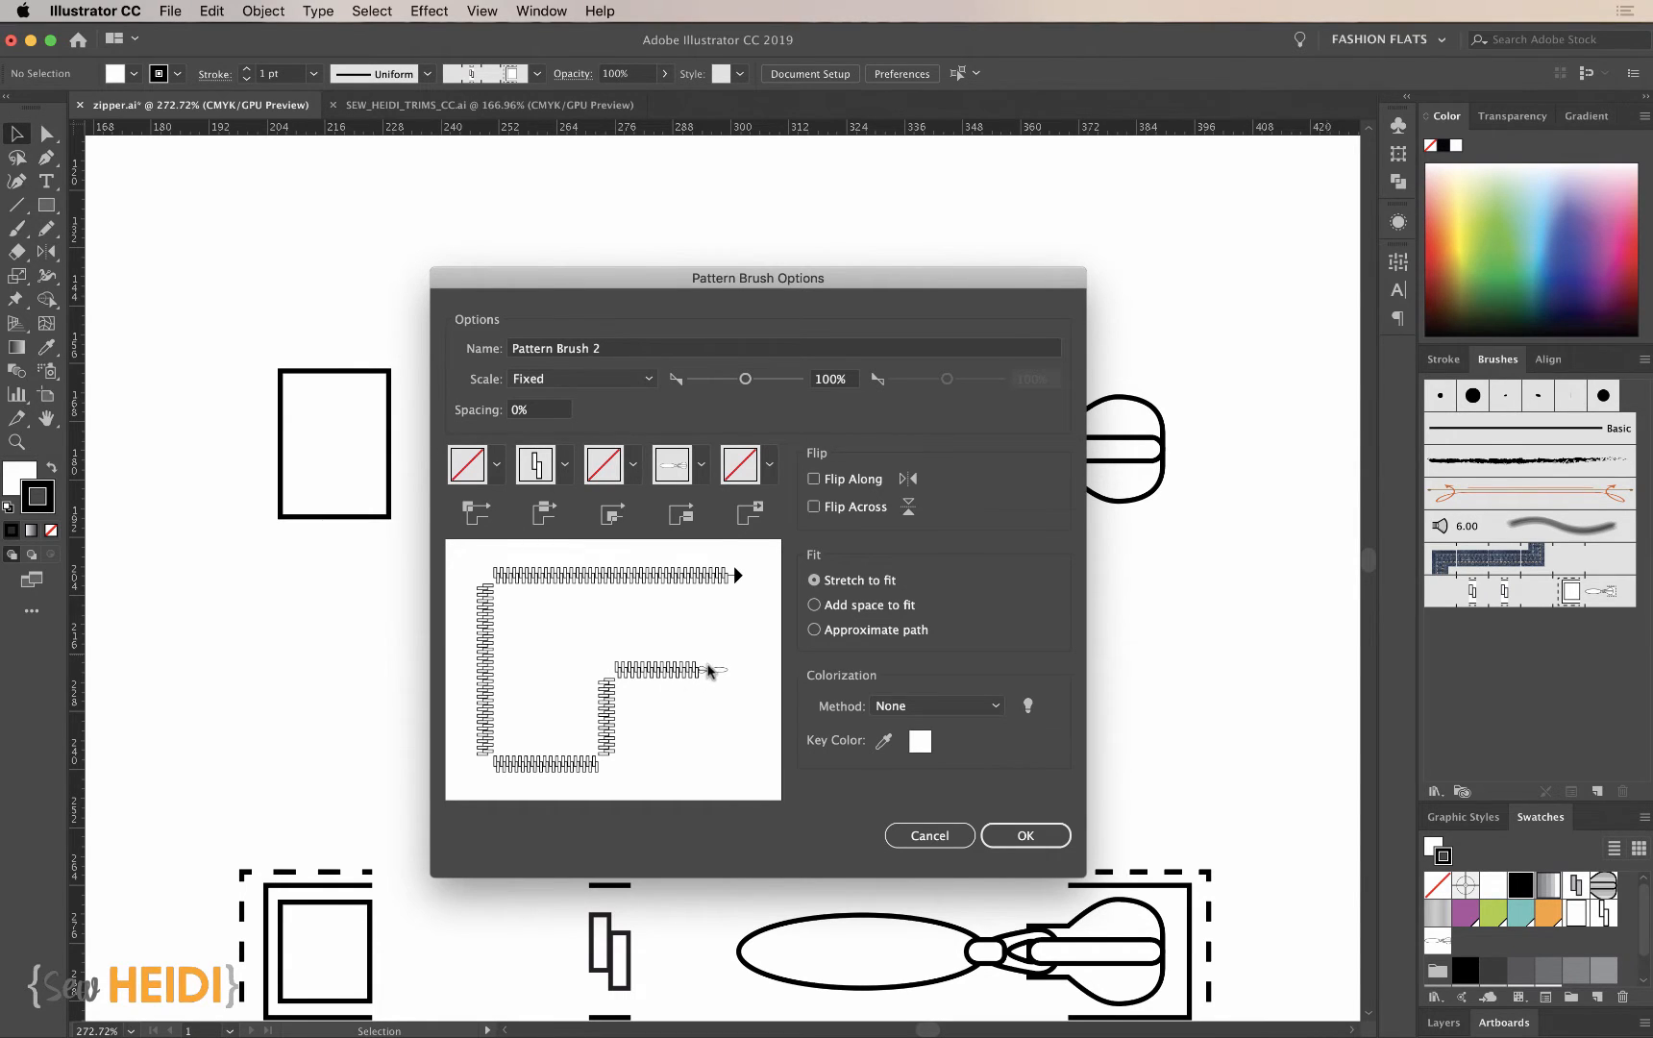
- Assign the large rectangle, New Pattern Swatch 9, to the brush's start tile
click(700, 464)
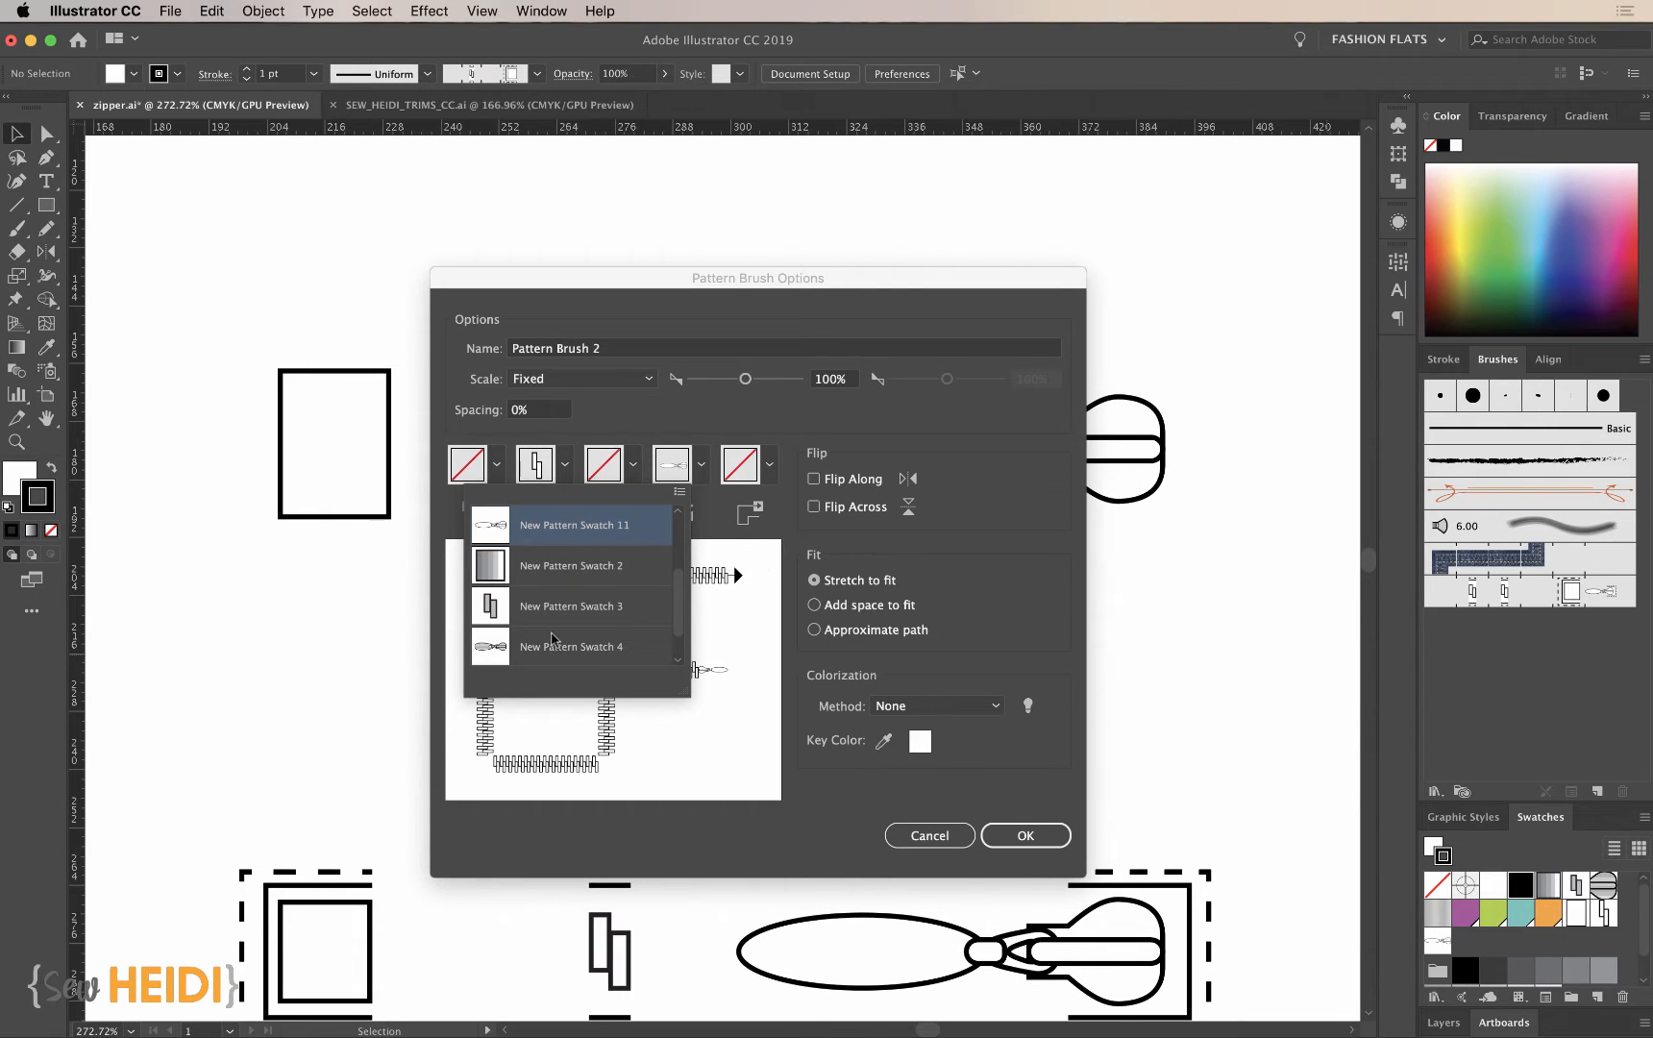
scroll(538, 596, down, 2)
click(496, 648)
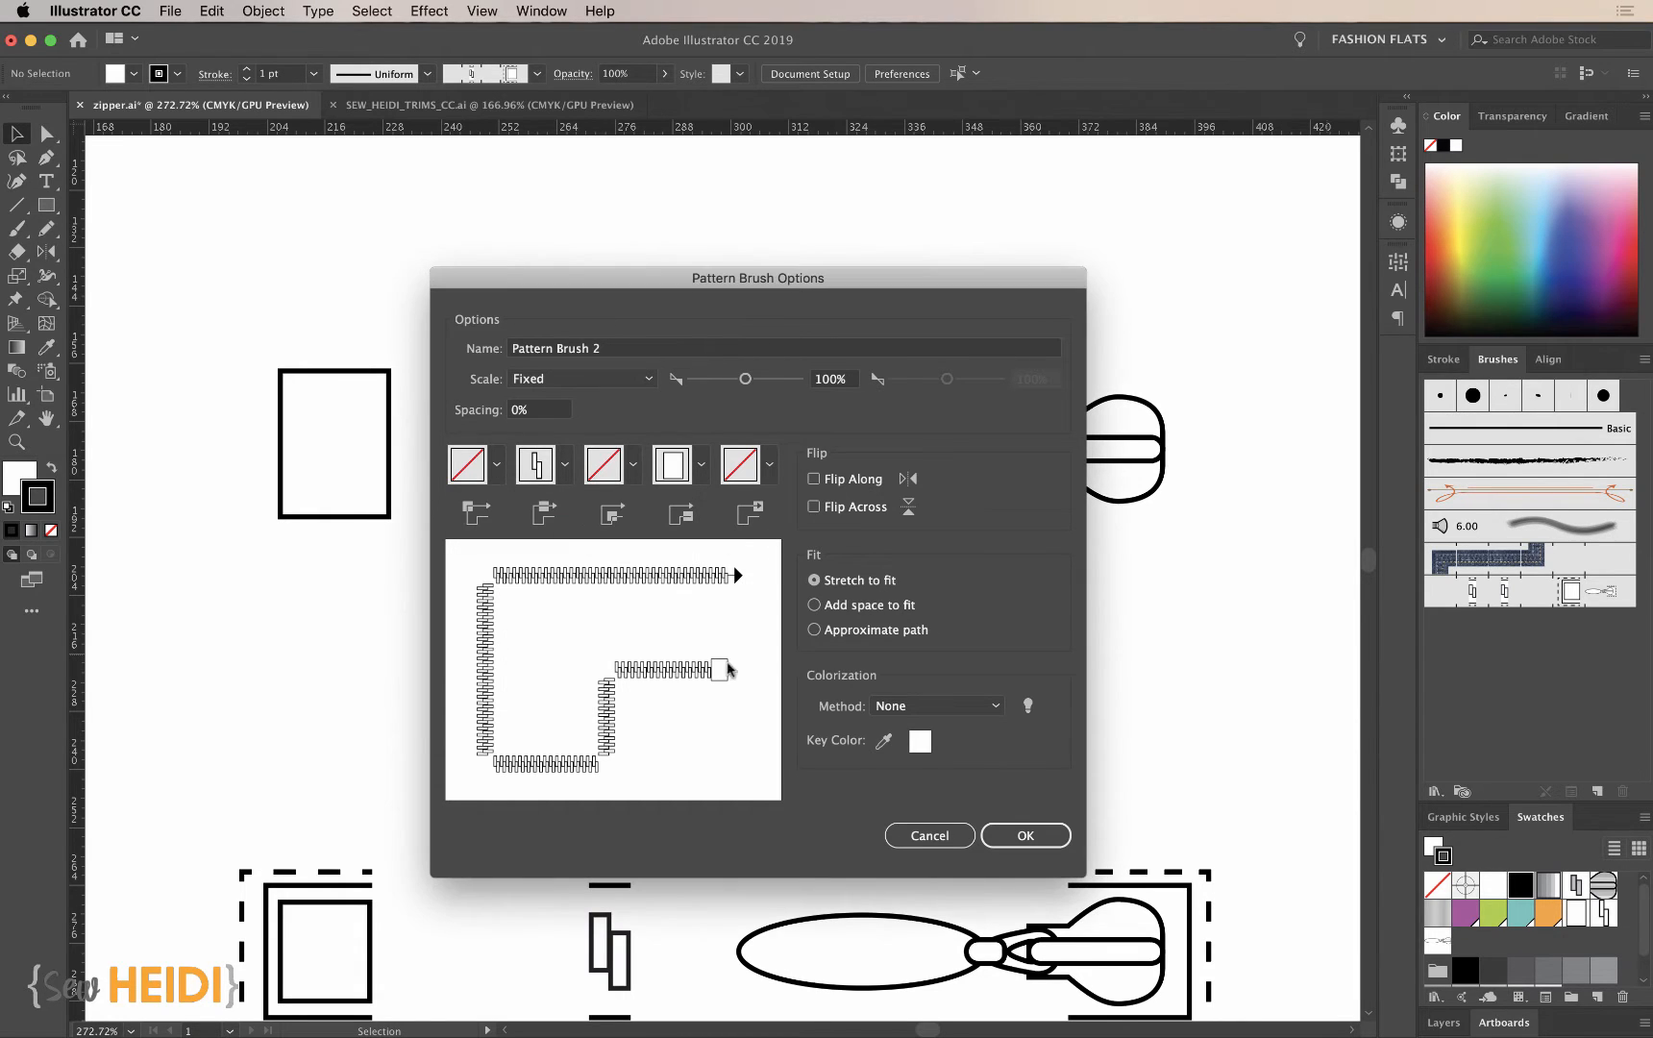
- Assign the zipper slider, New Pattern Swatch 11, to the brush's end tile and save the pattern brush
click(771, 466)
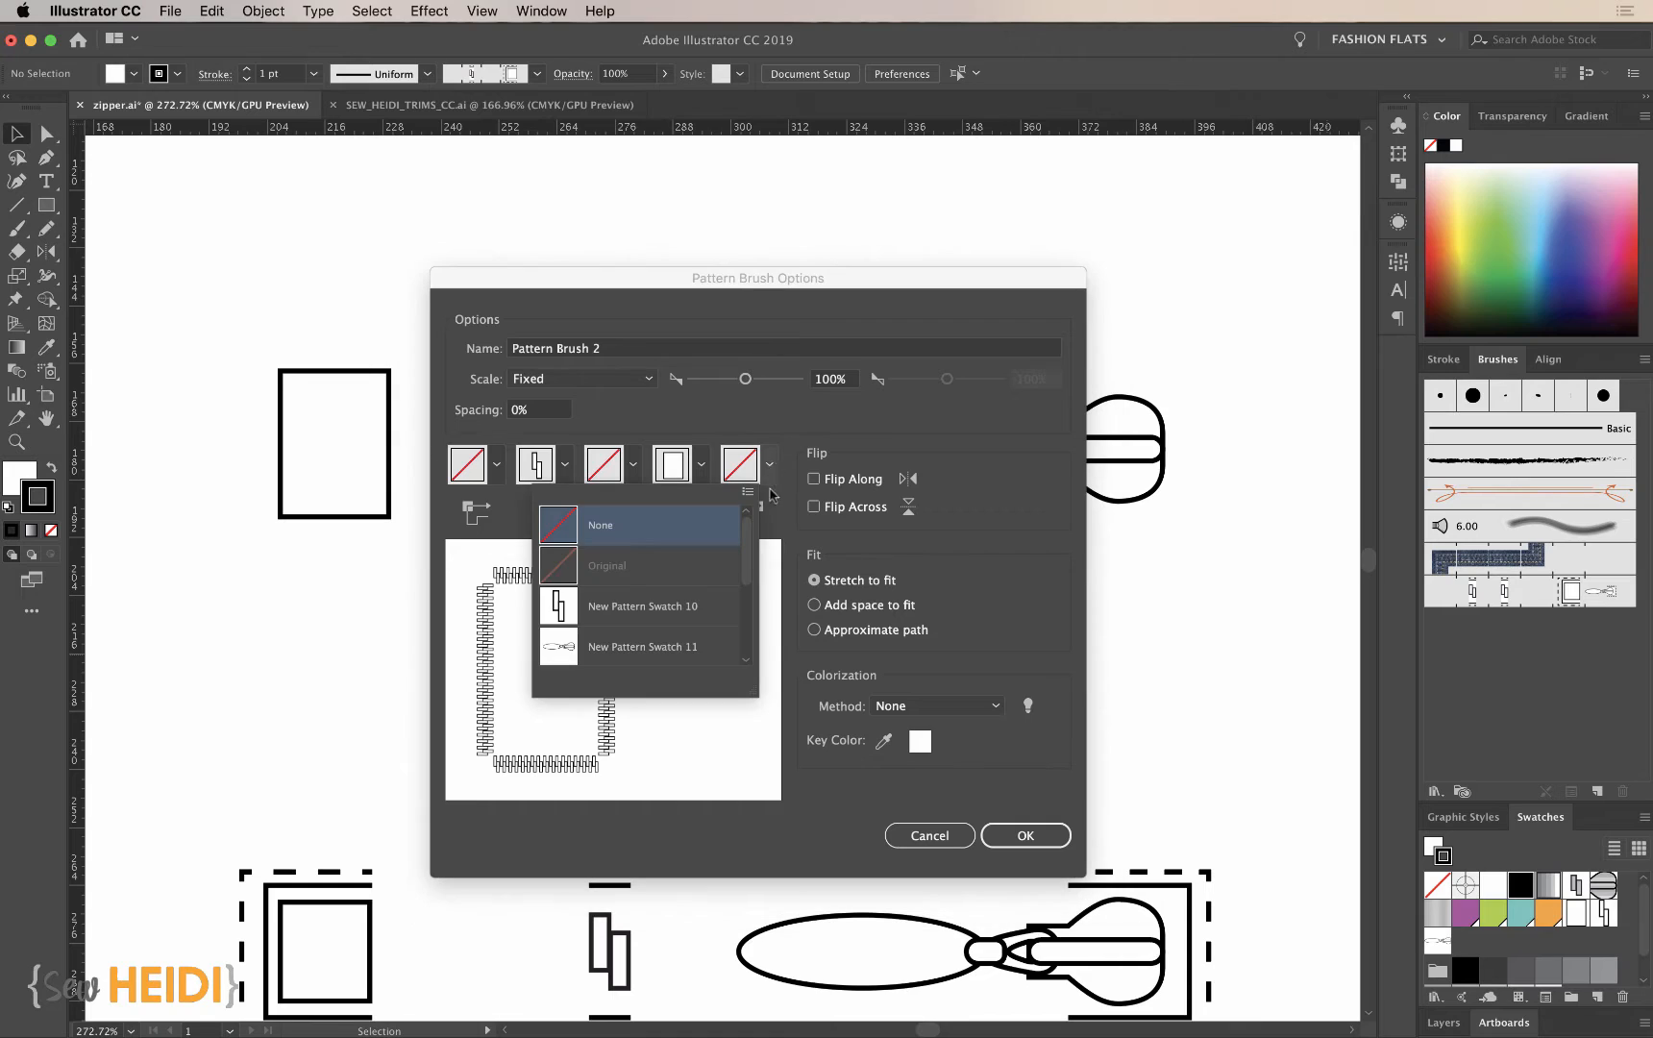
scroll(650, 621, down, 3)
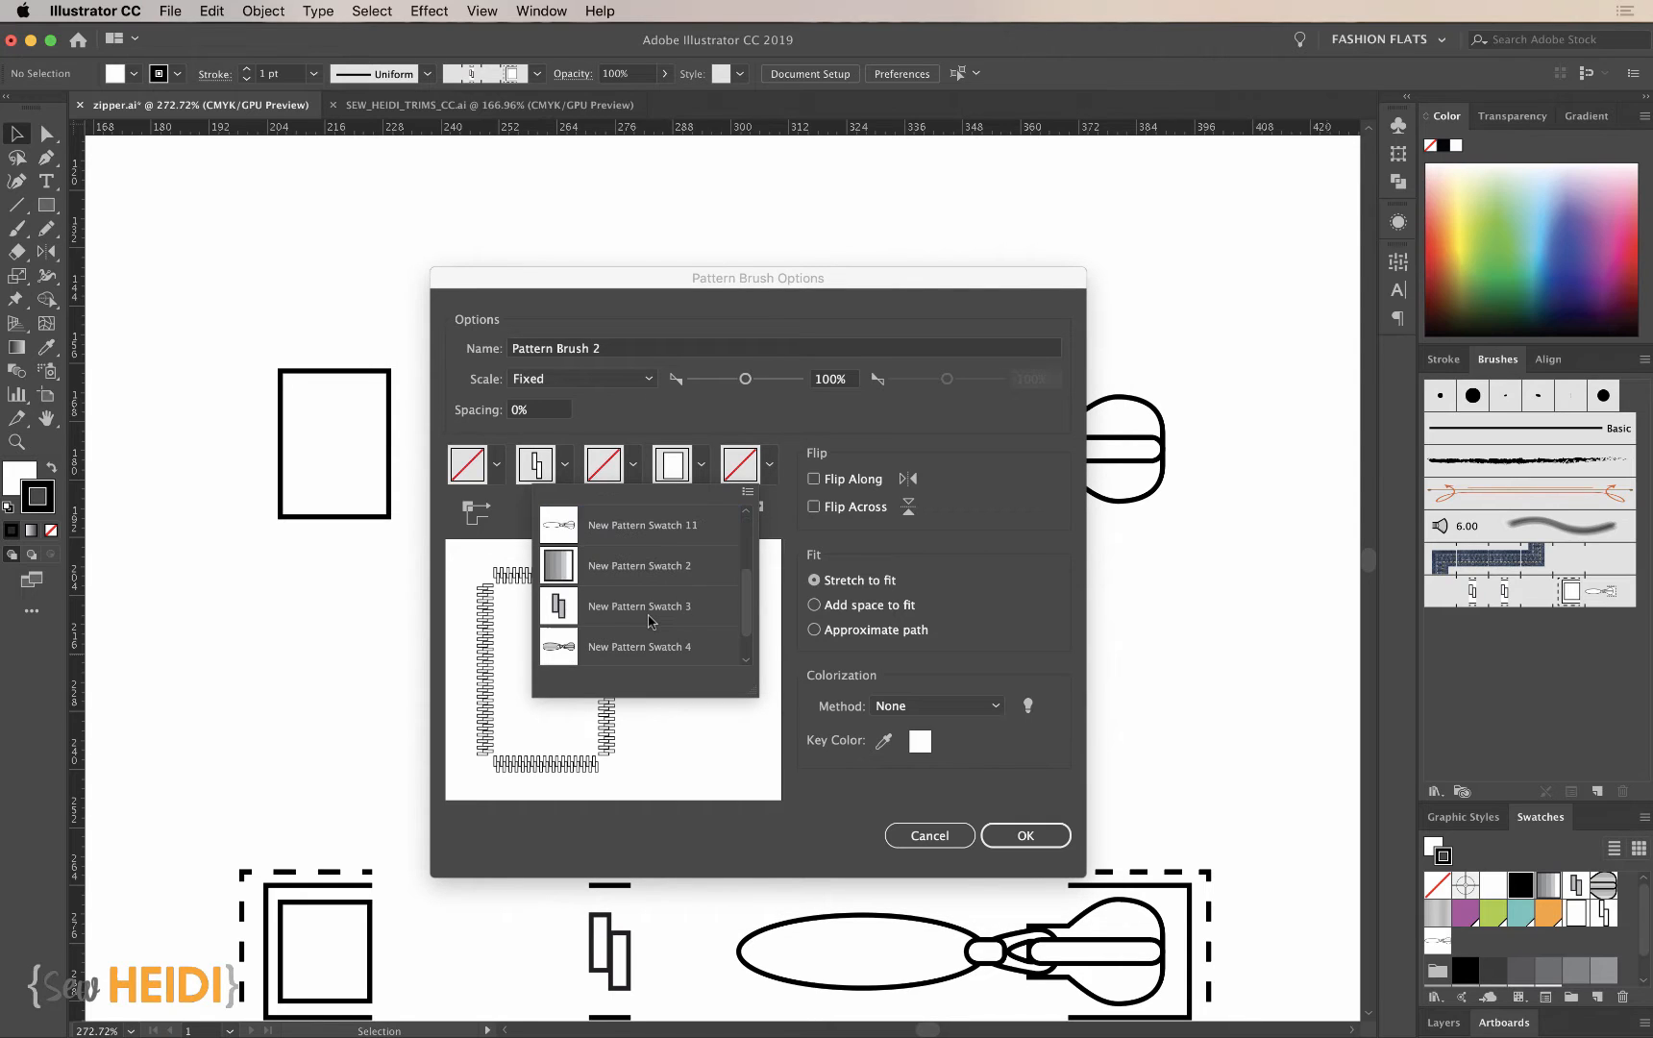
click(609, 539)
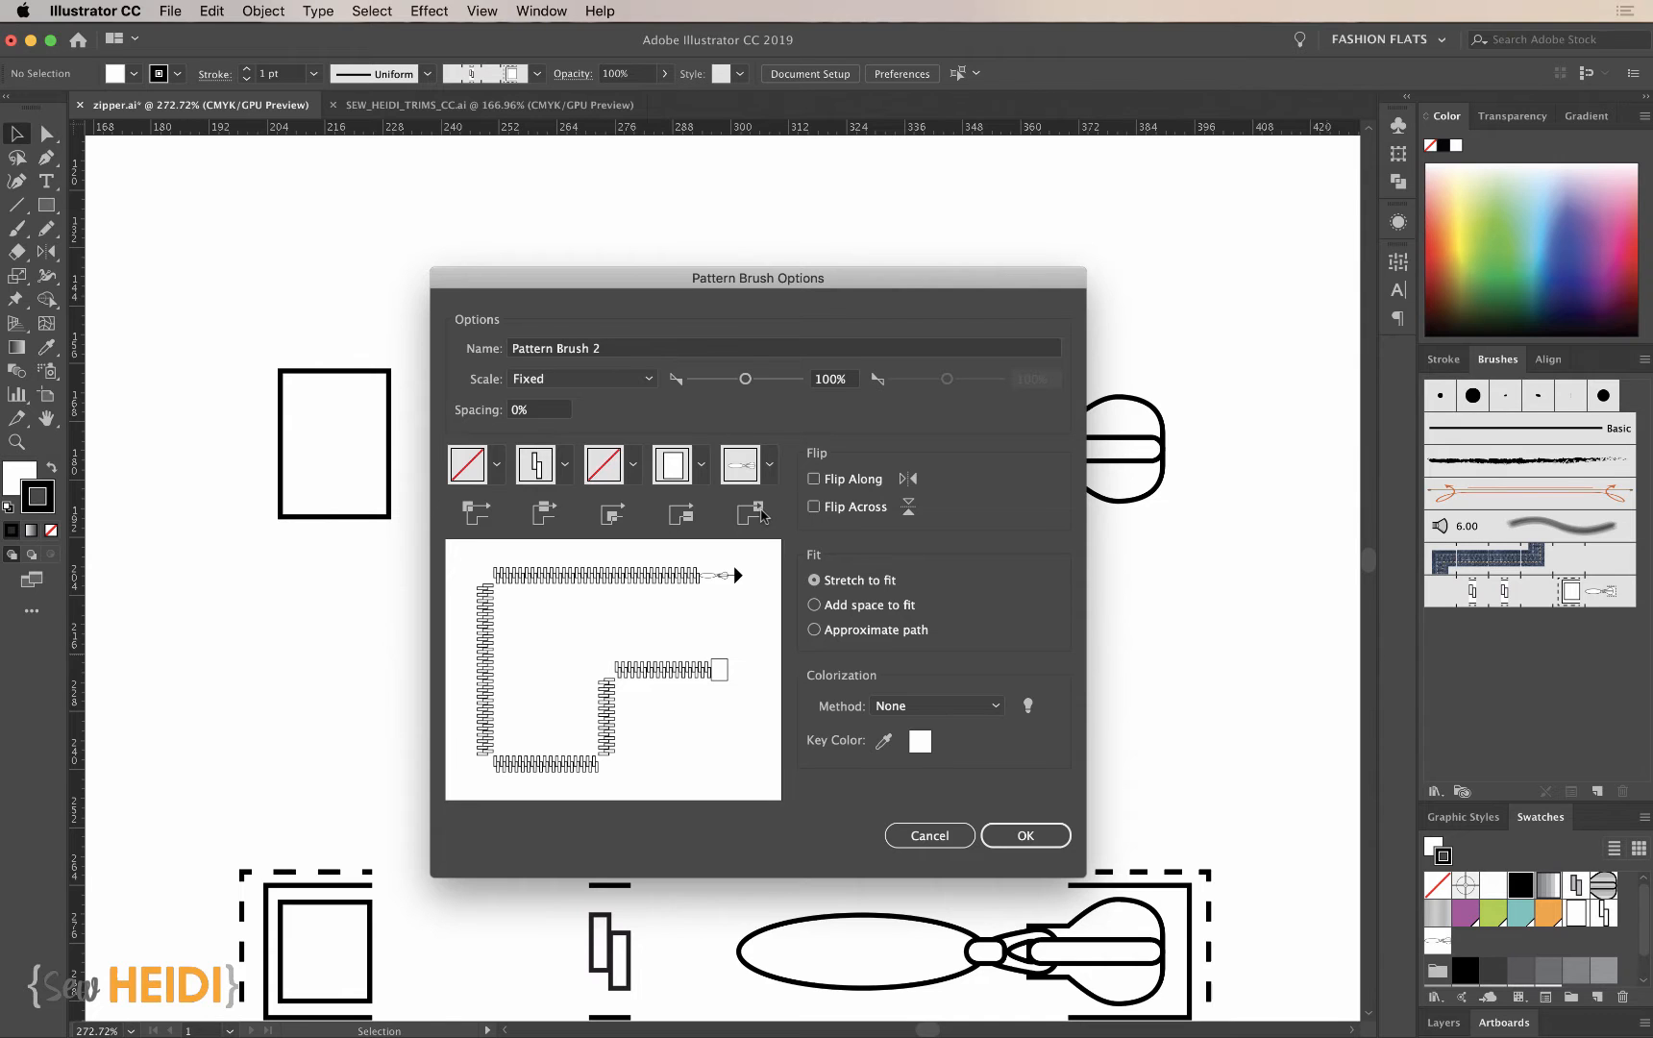
mouse_move(933, 287)
mouse_down()
mouse_move(778, 296)
mouse_move(866, 248)
mouse_up()
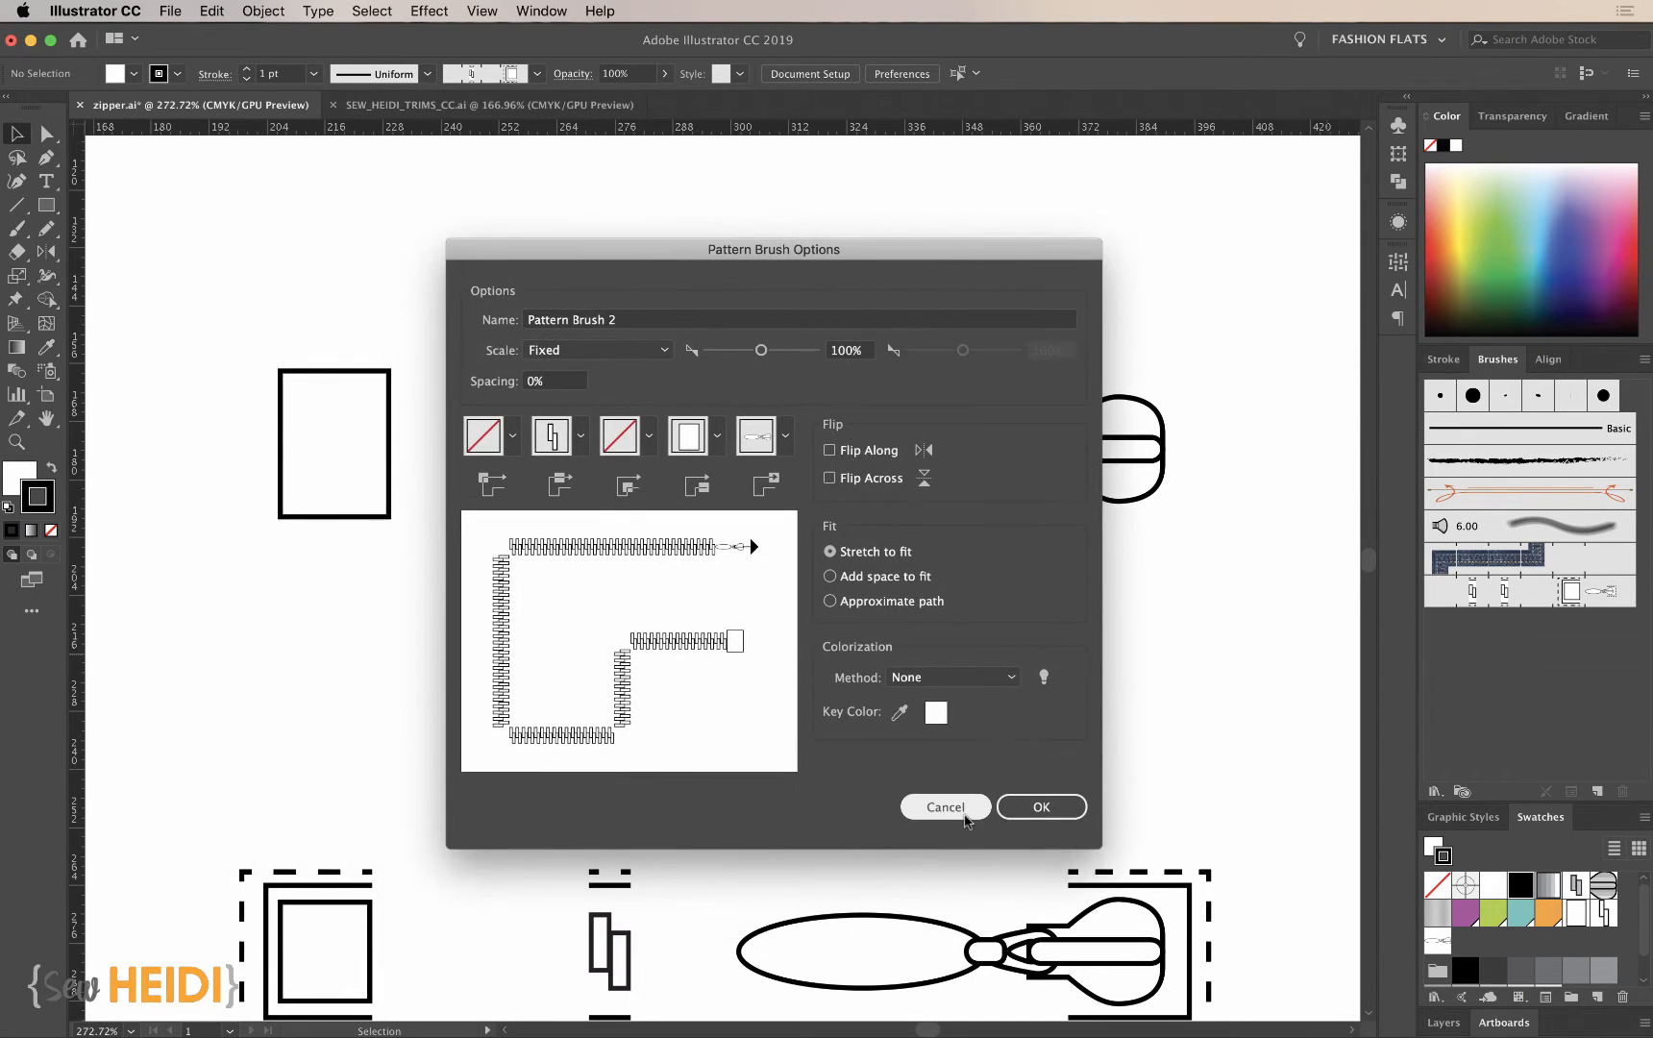
click(1046, 806)
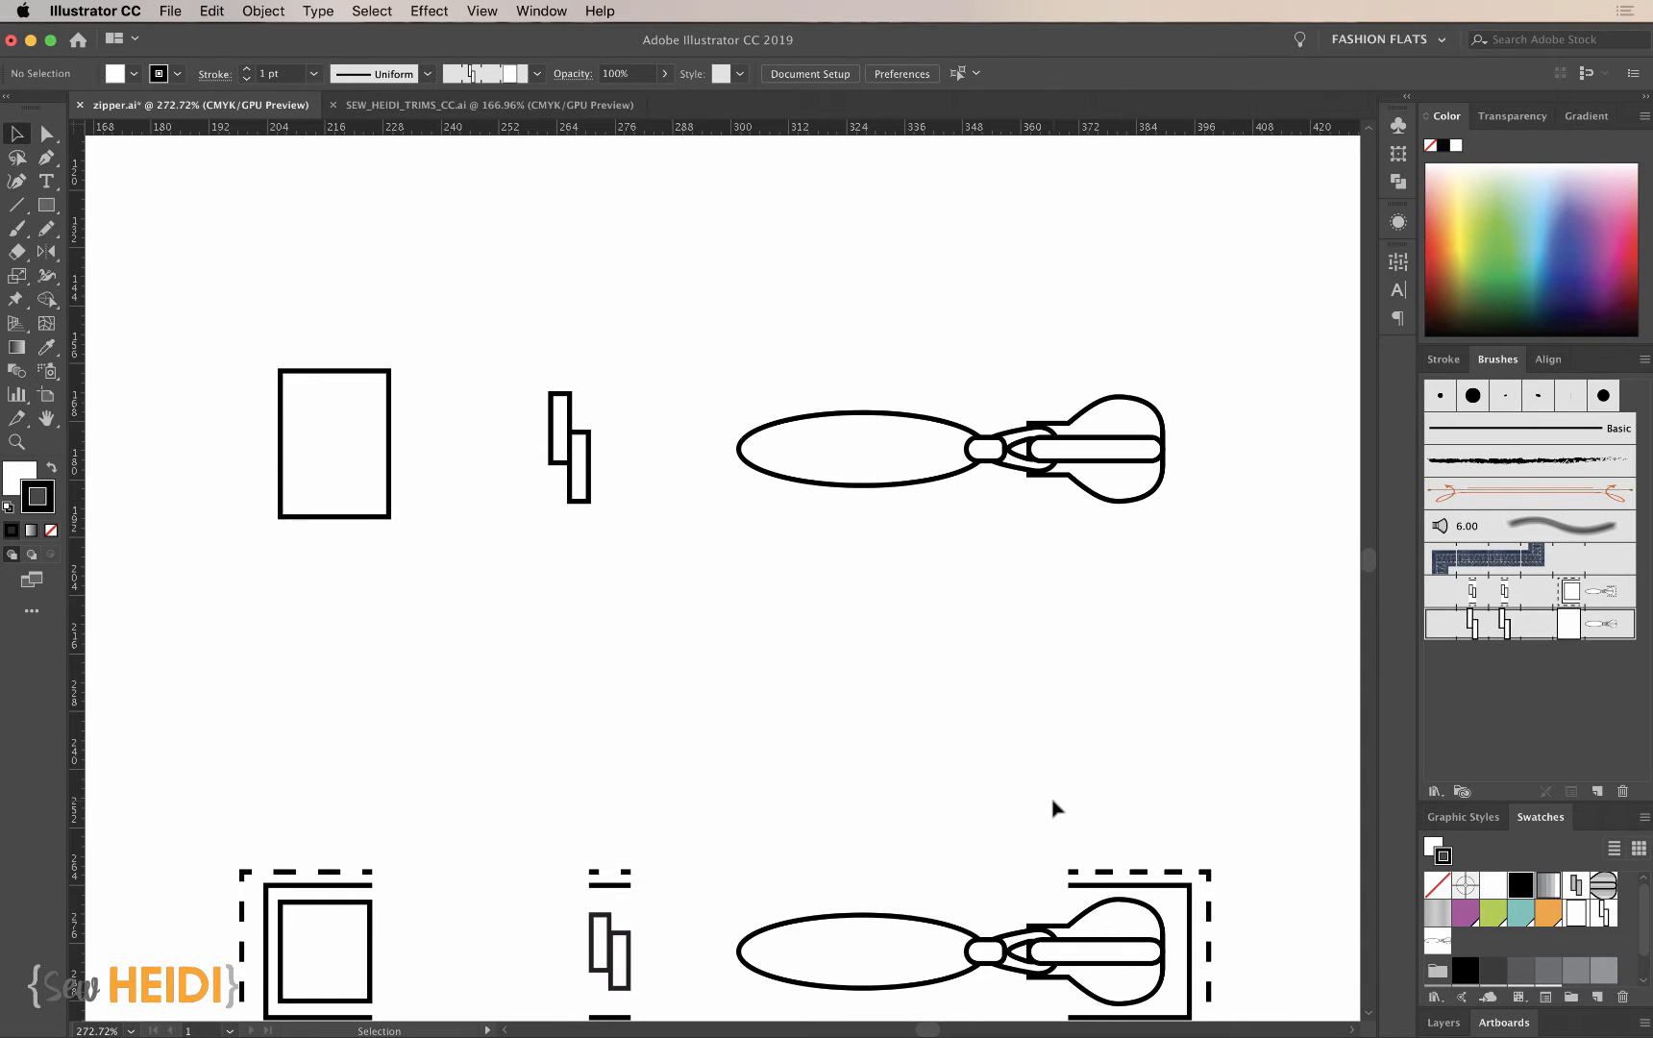
- Draw a straight horizontal path above the zipper parts and apply the new zipper pattern brush to it
key(super+1)
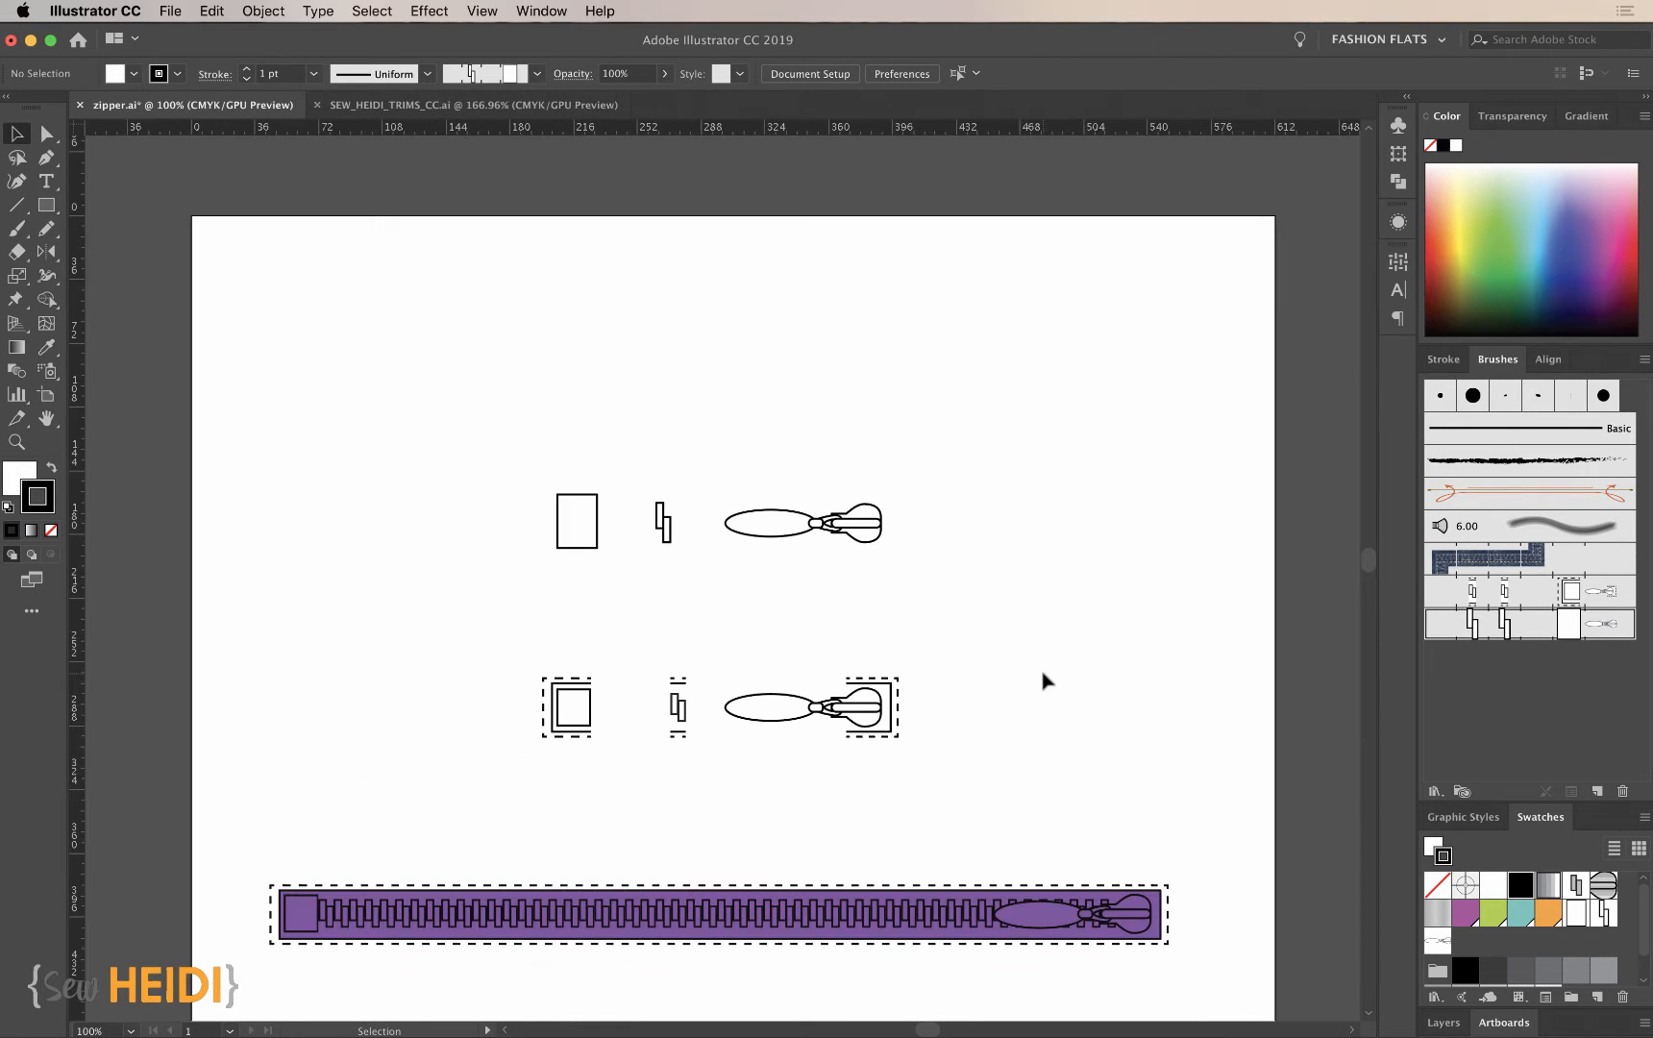
key(p)
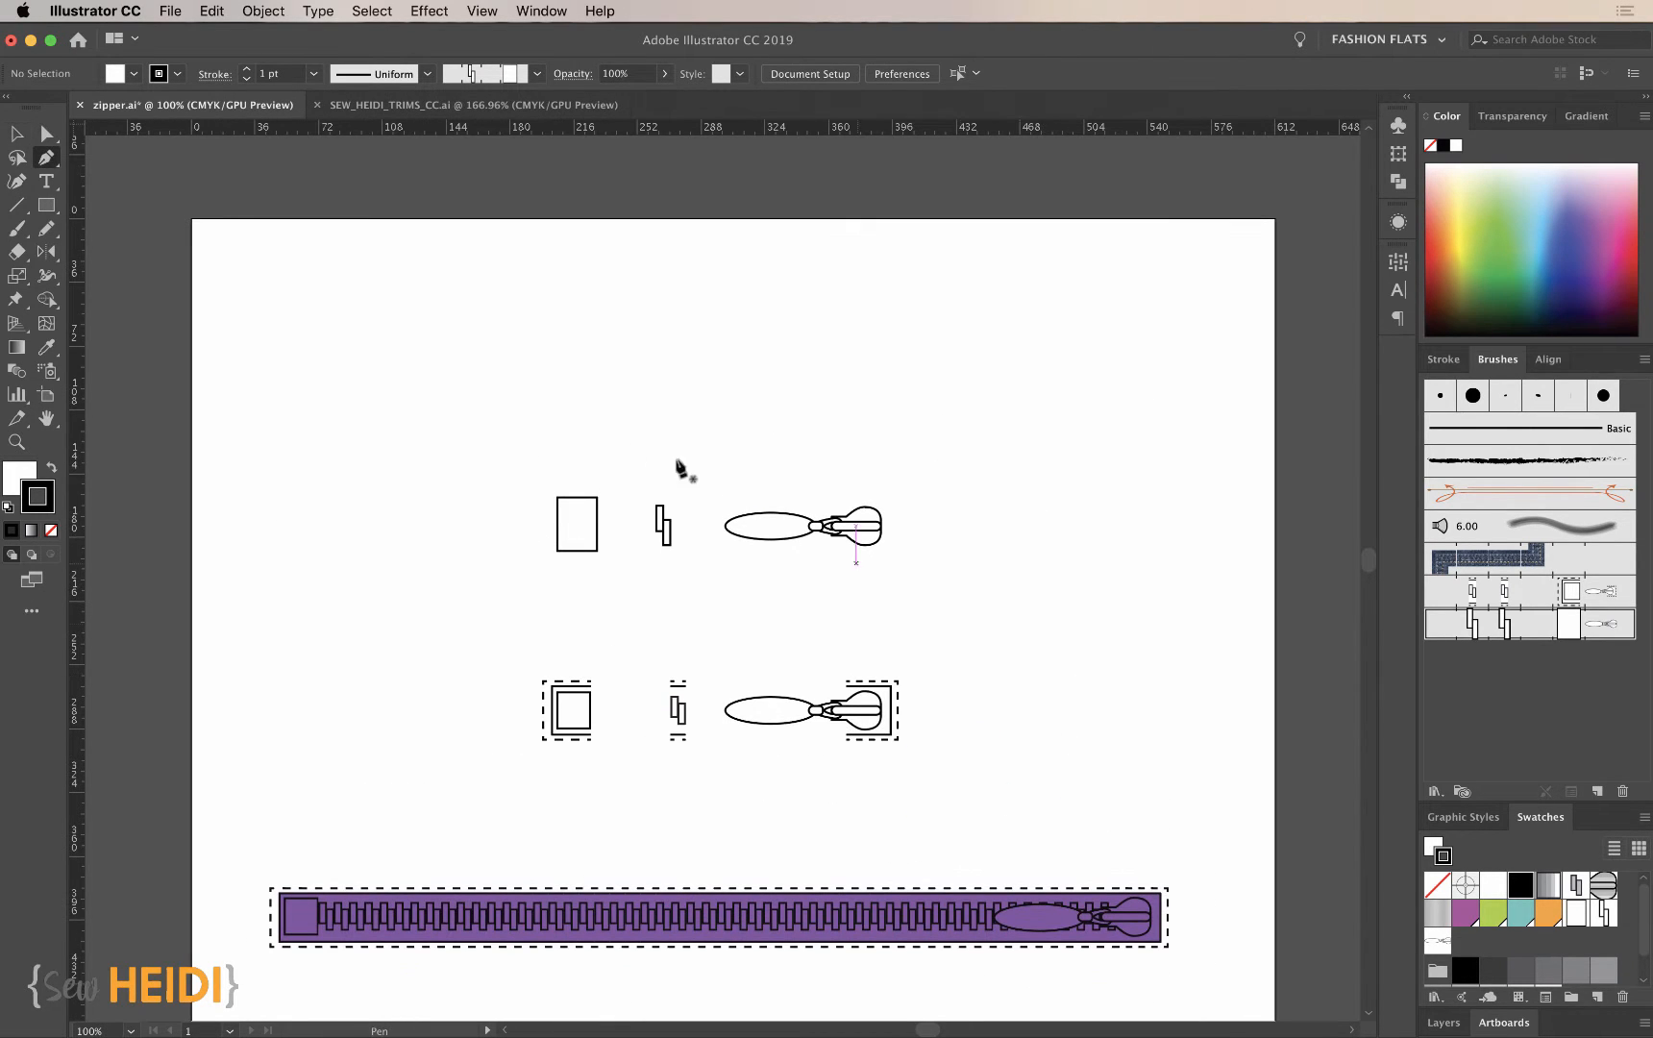
click(406, 361)
click(1048, 362)
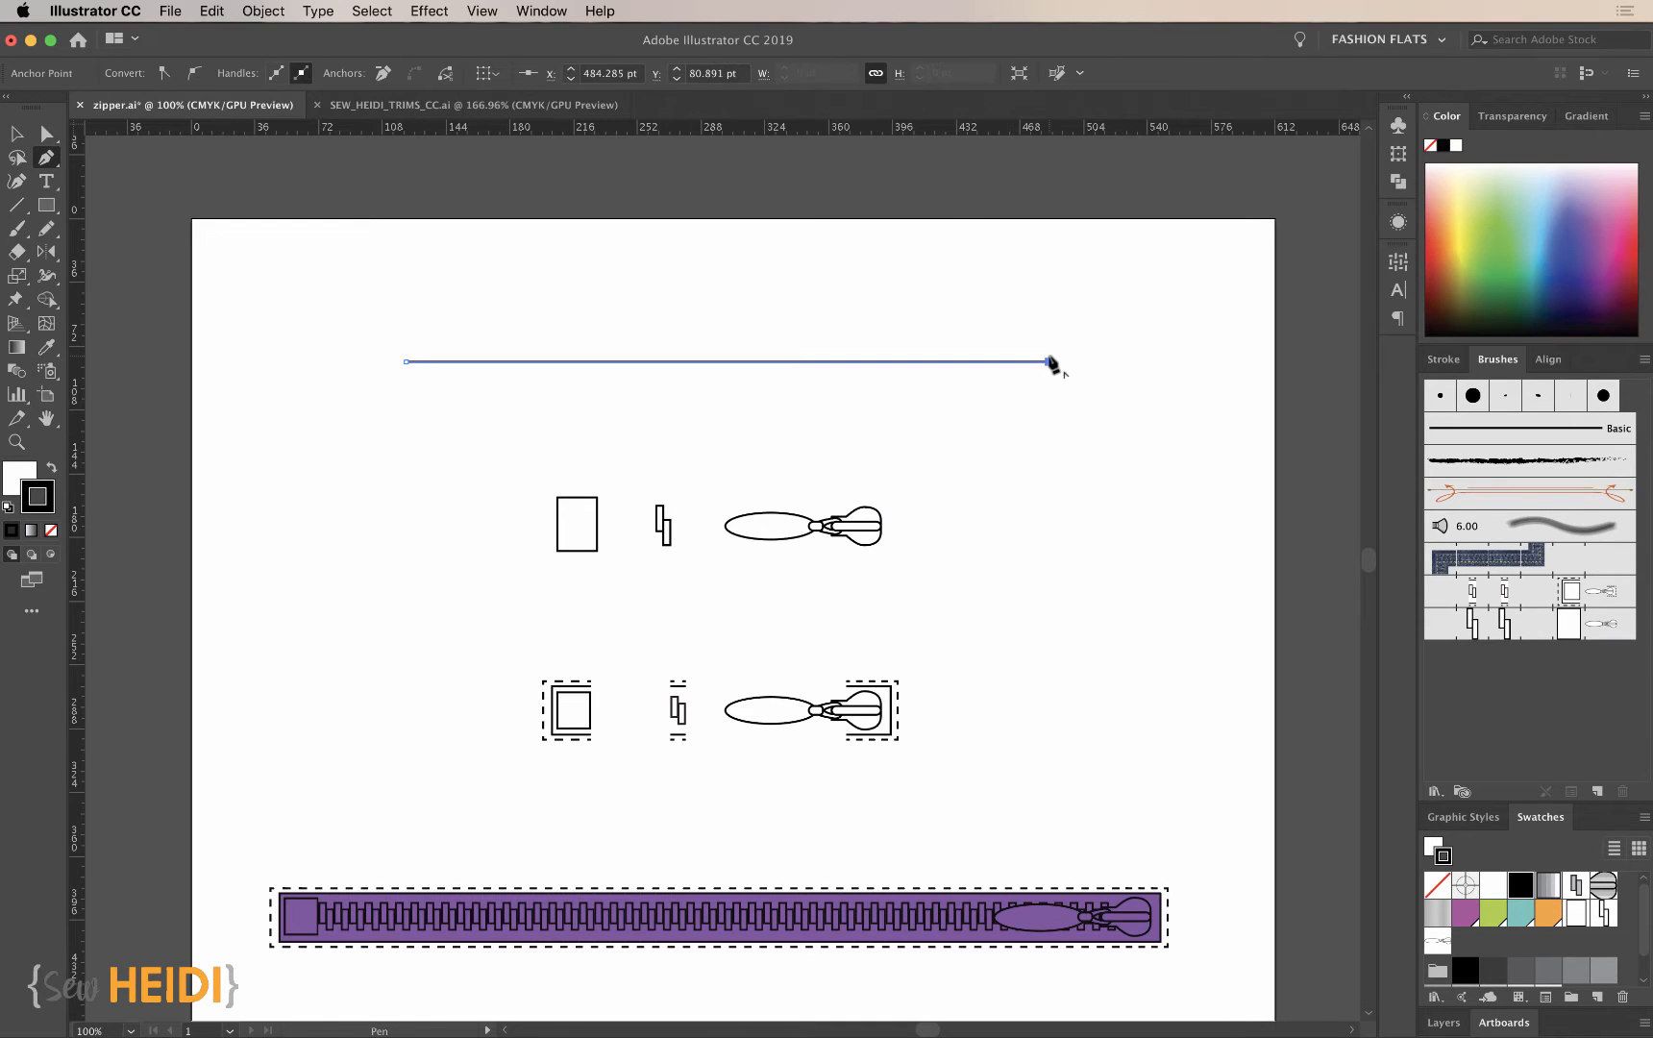
click(1512, 630)
super+click(989, 520)
- Place two horizontal ruler guides, one above and one below the upper row of zipper parts
key(z)
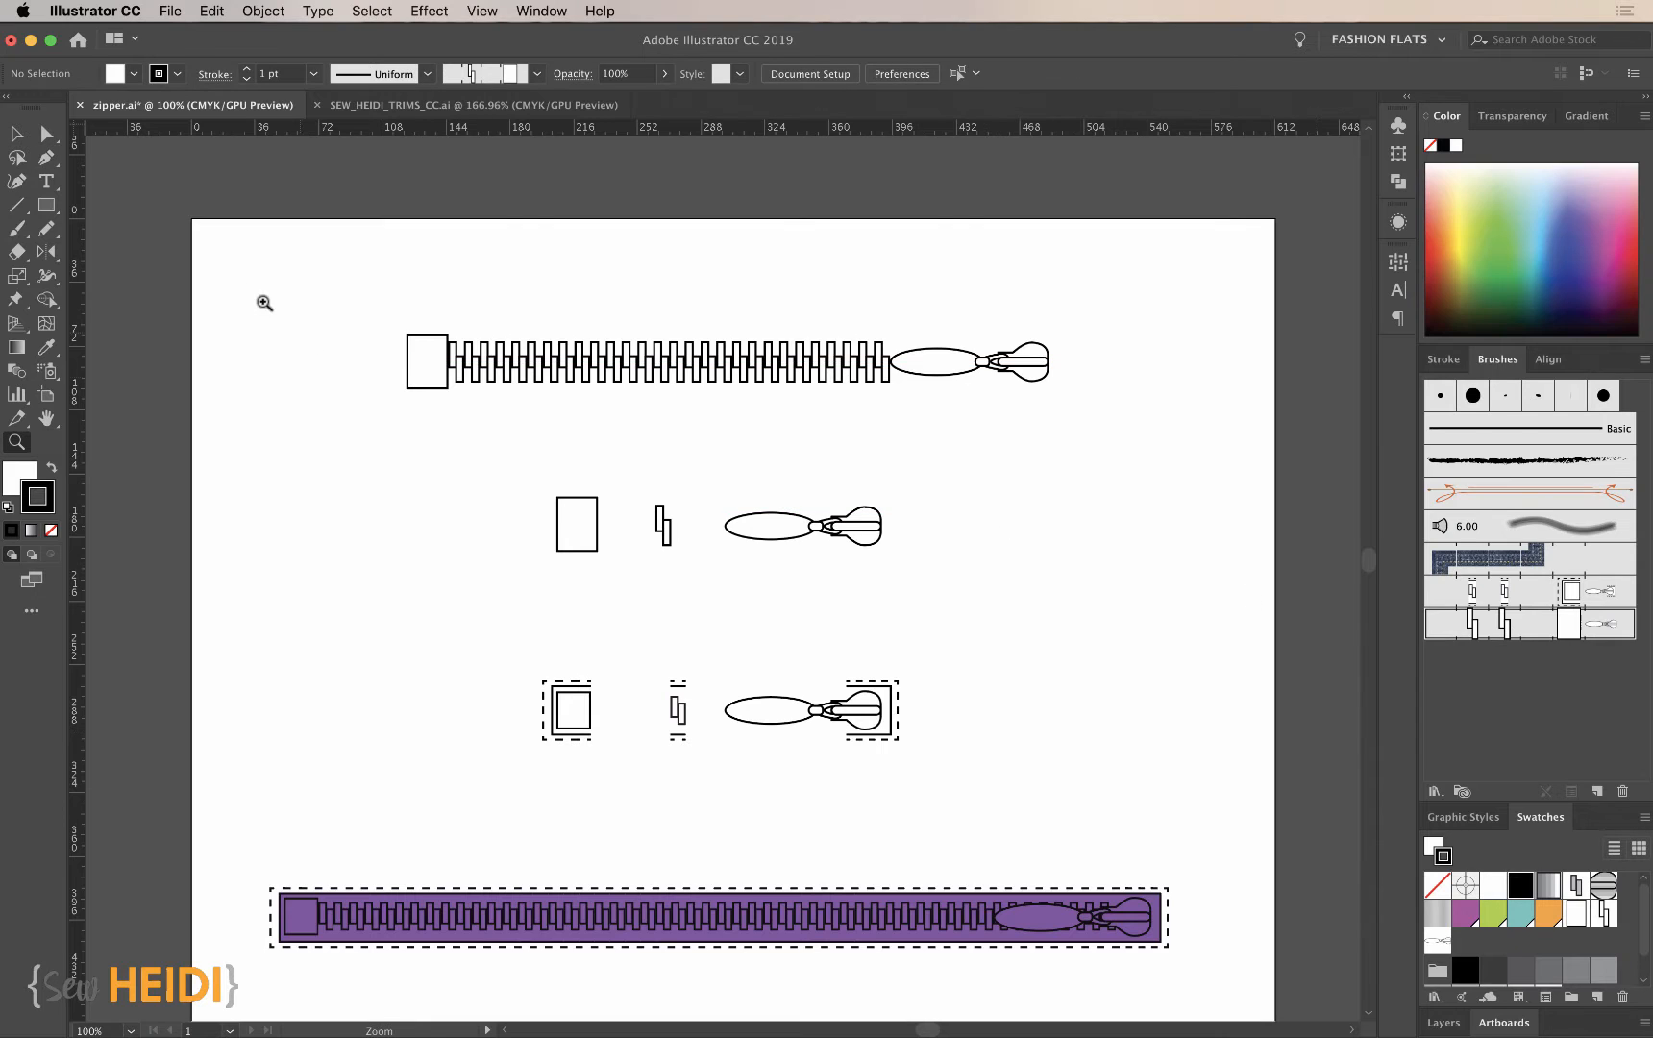
drag(260, 262, 1199, 788)
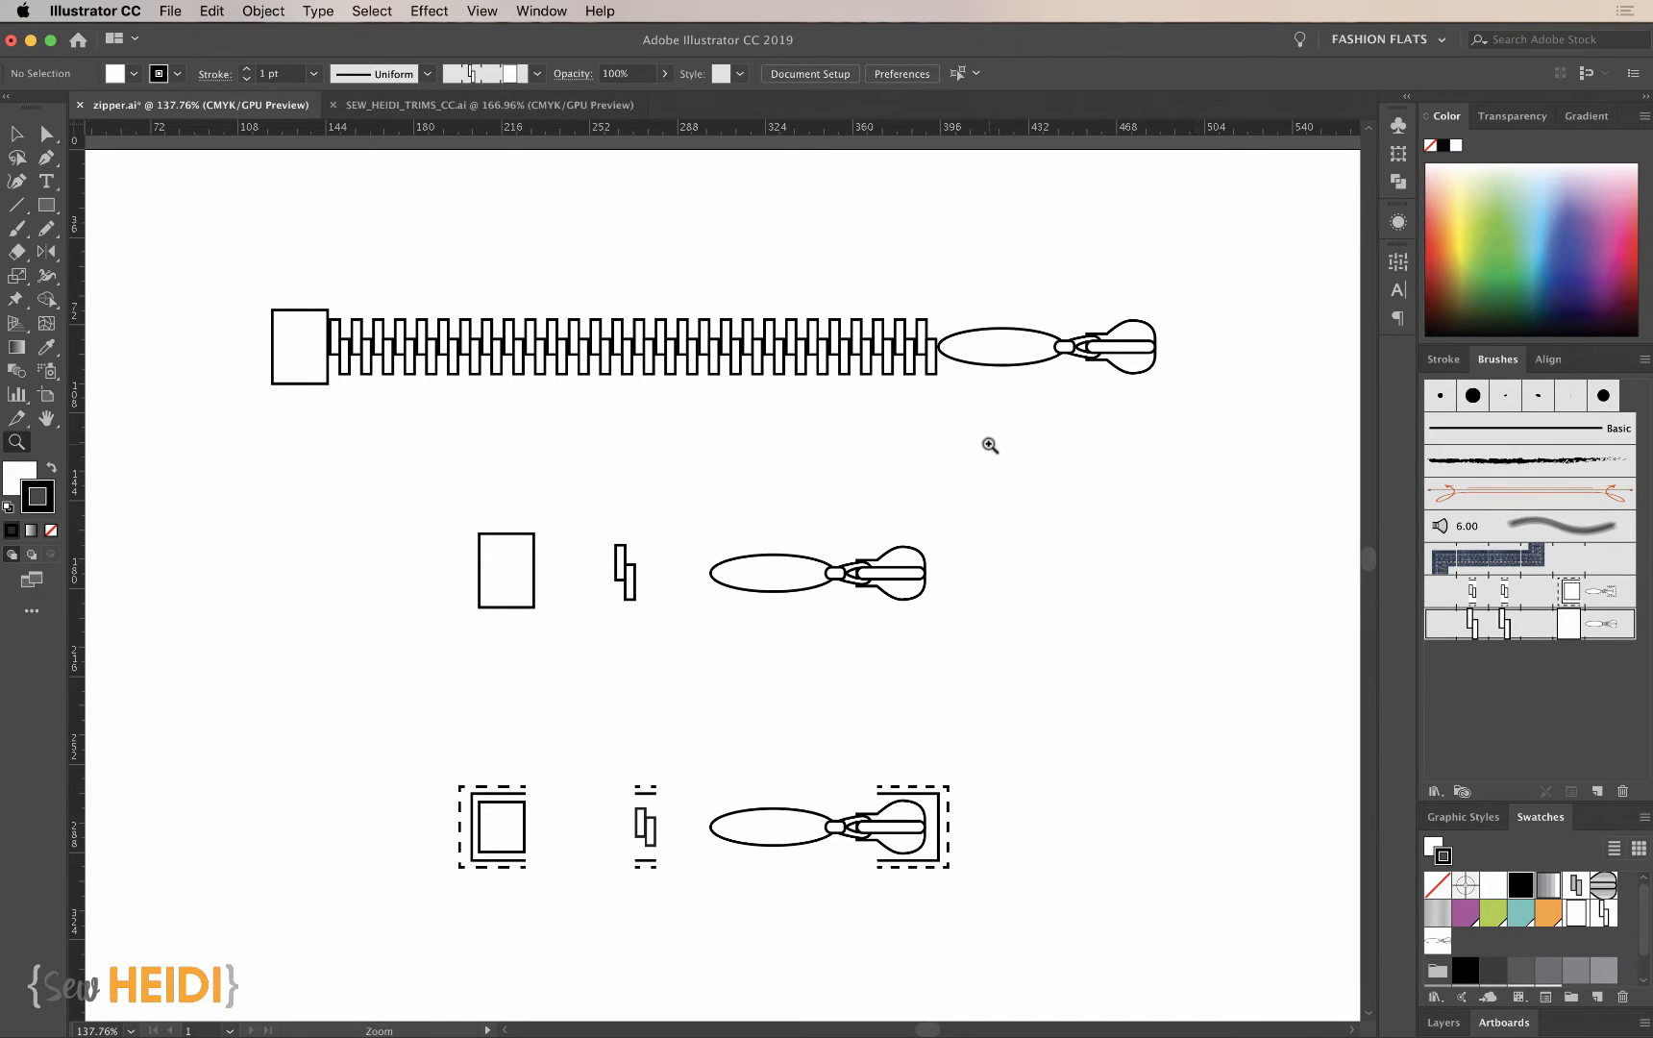
key(v)
key(z)
drag(732, 634, 1084, 729)
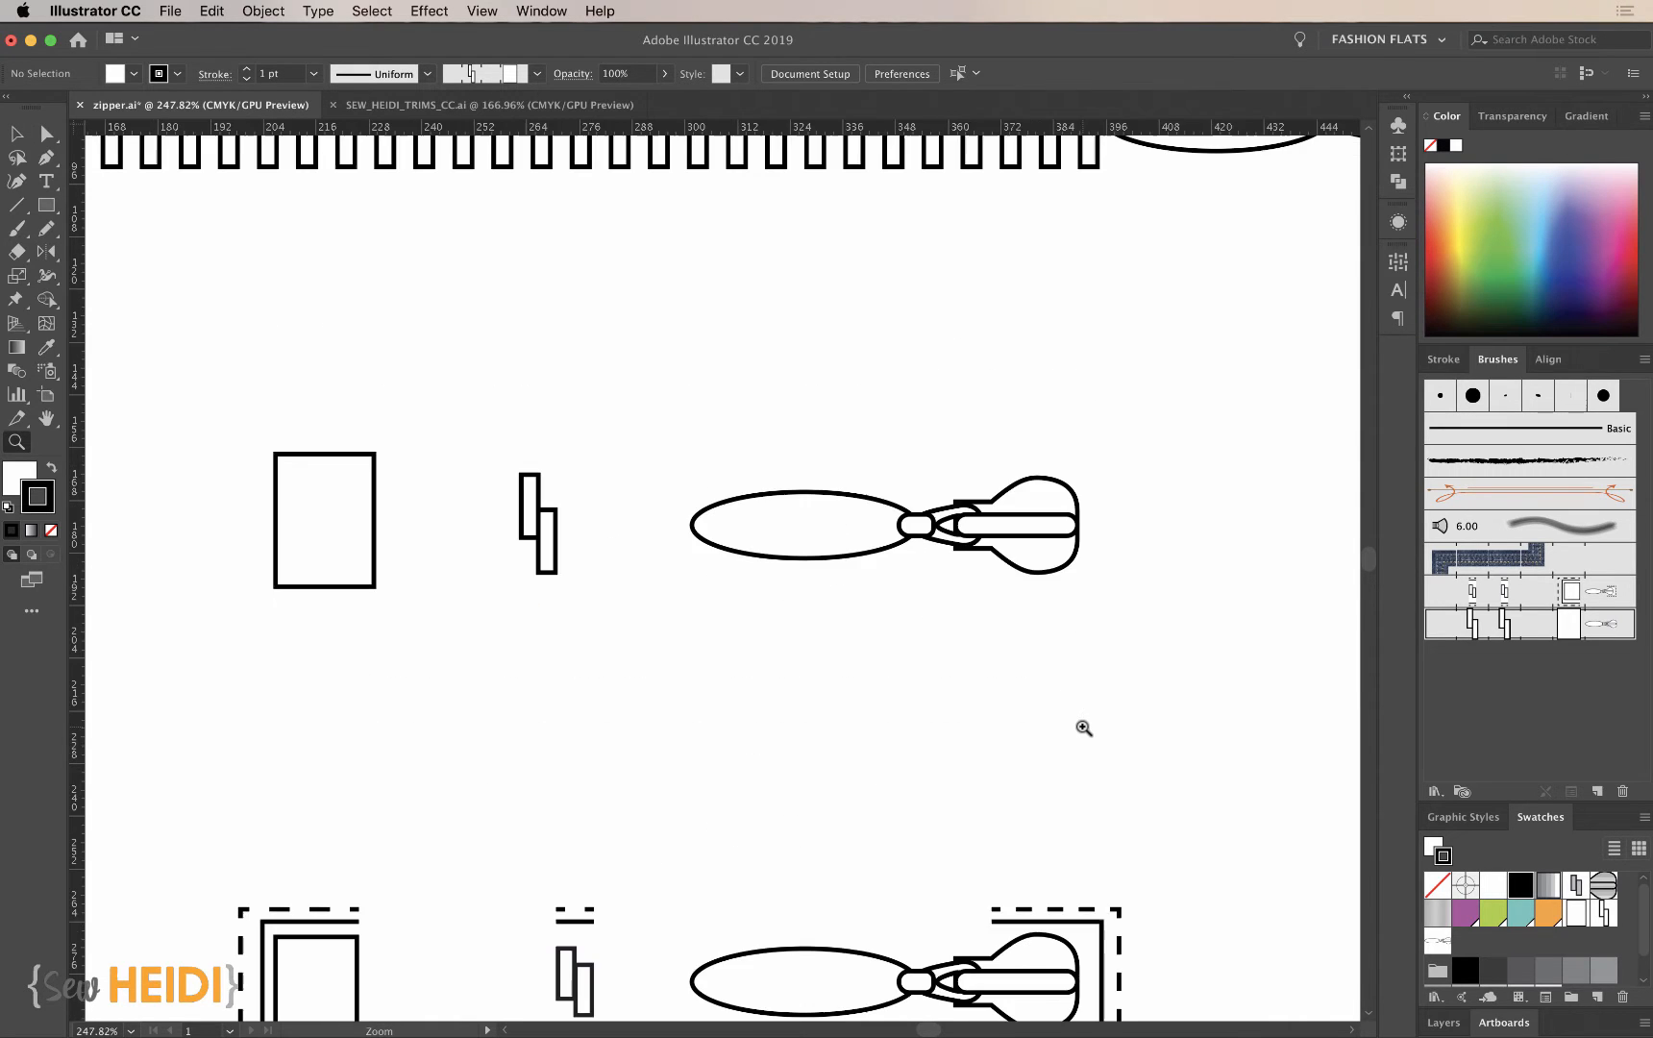
scroll(1082, 727, left, 5)
scroll(1082, 727, up, 1)
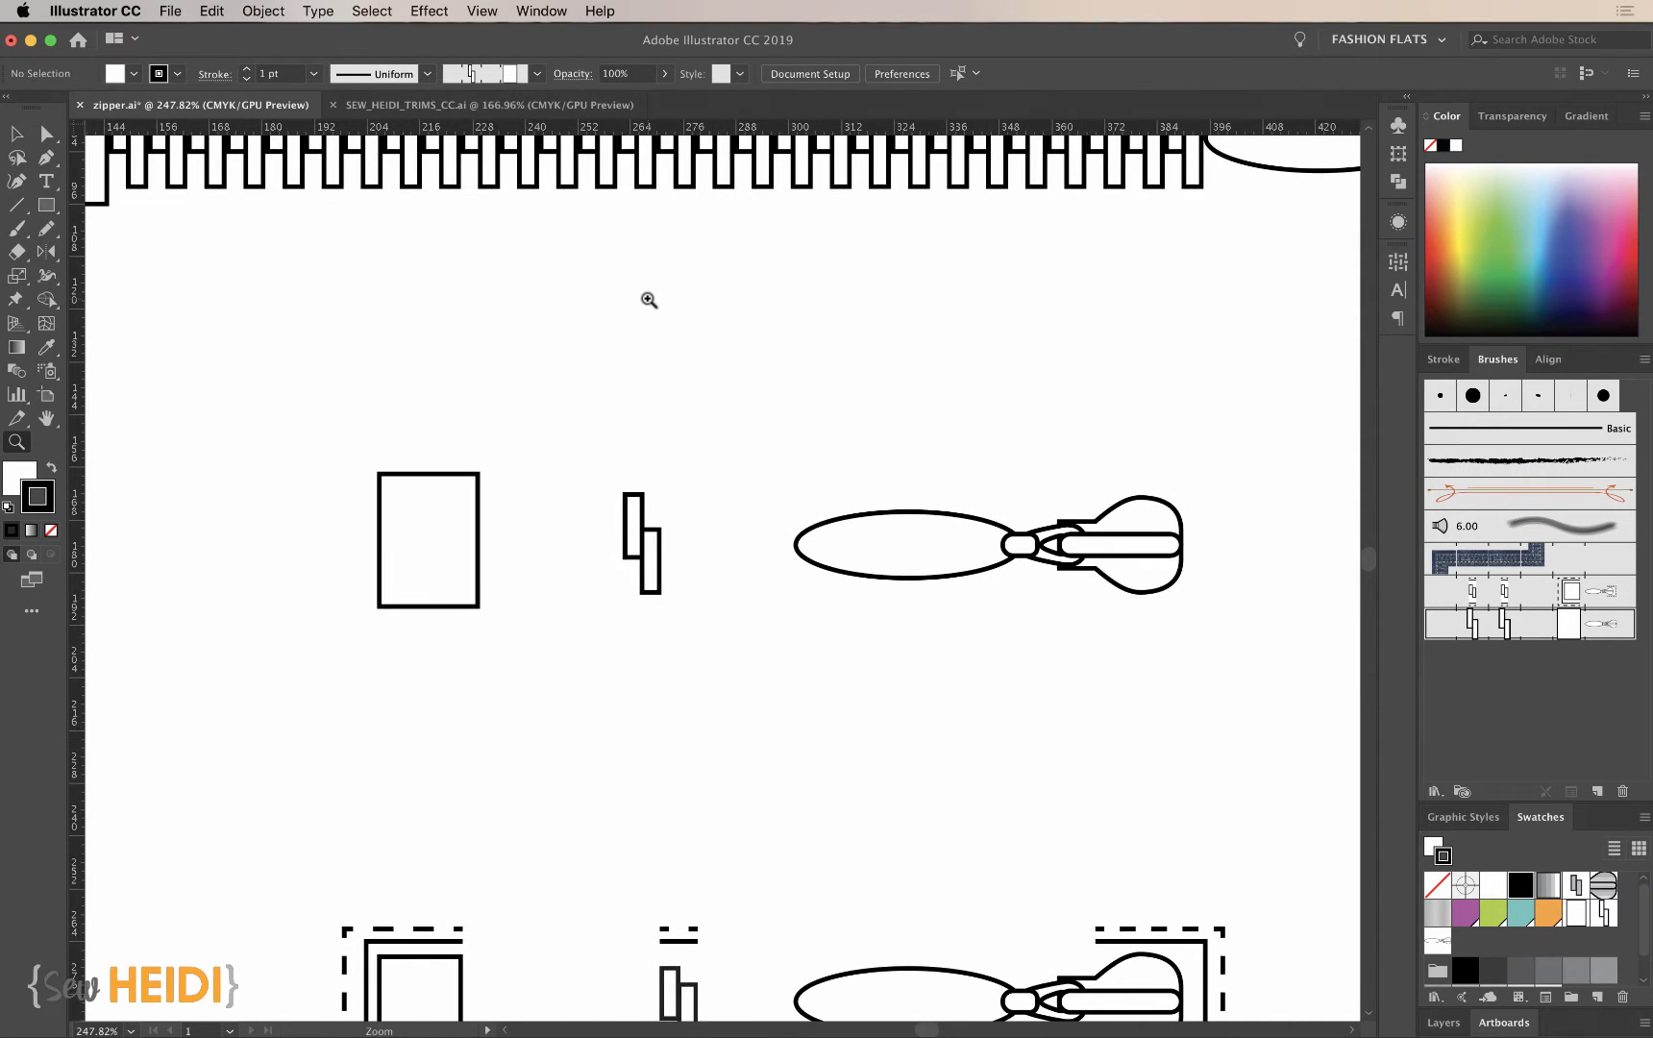
drag(566, 130, 558, 126)
scroll(461, 304, down, 3)
drag(478, 129, 484, 341)
drag(459, 130, 478, 536)
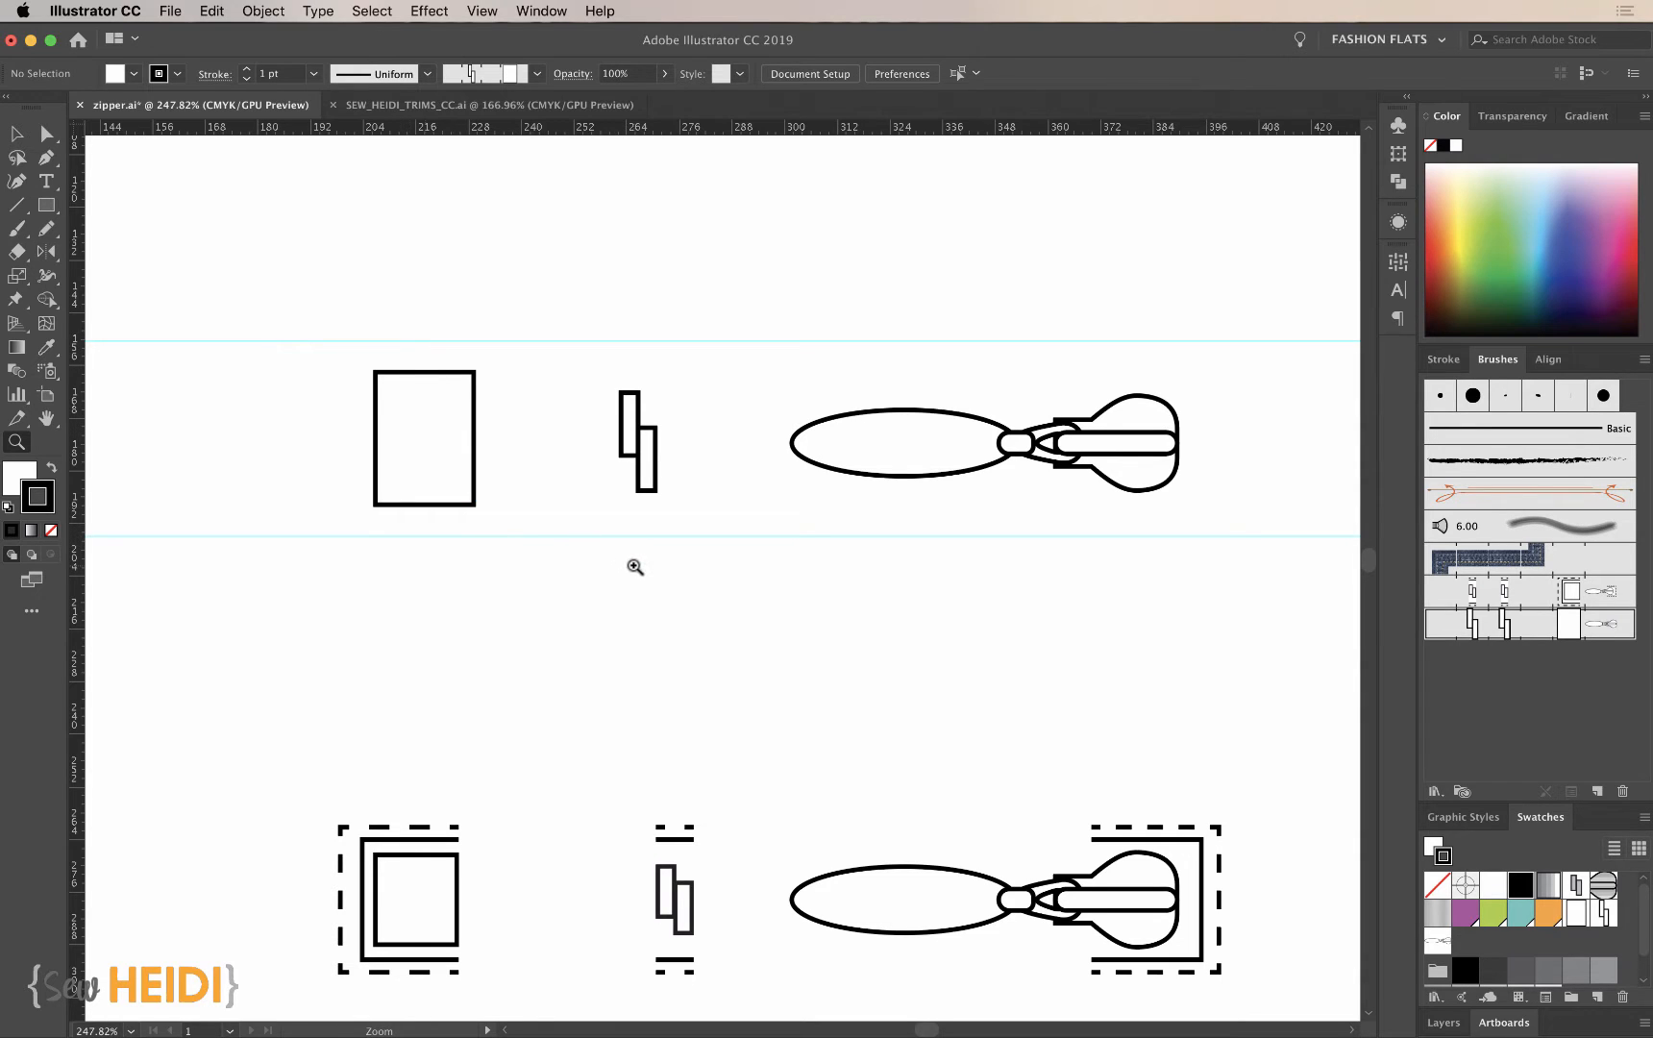
- Choose the Rectangle tool and set both fill and stroke to none
key(super+equal)
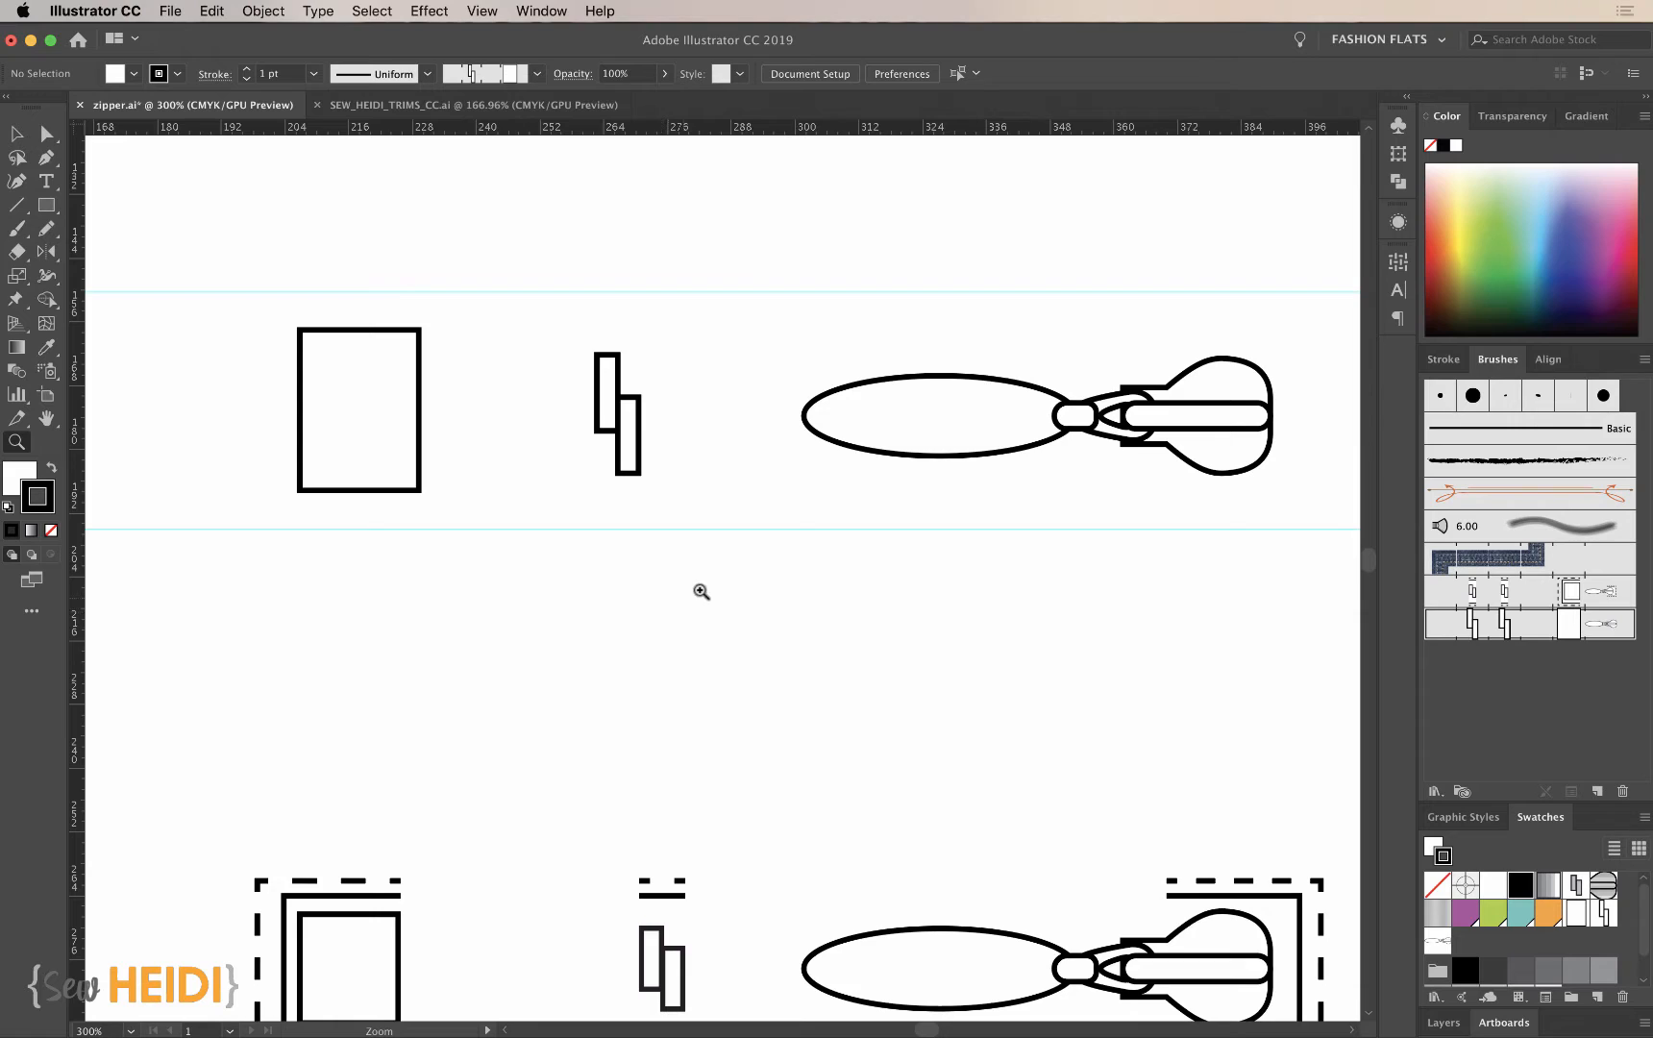
key(v)
click(49, 210)
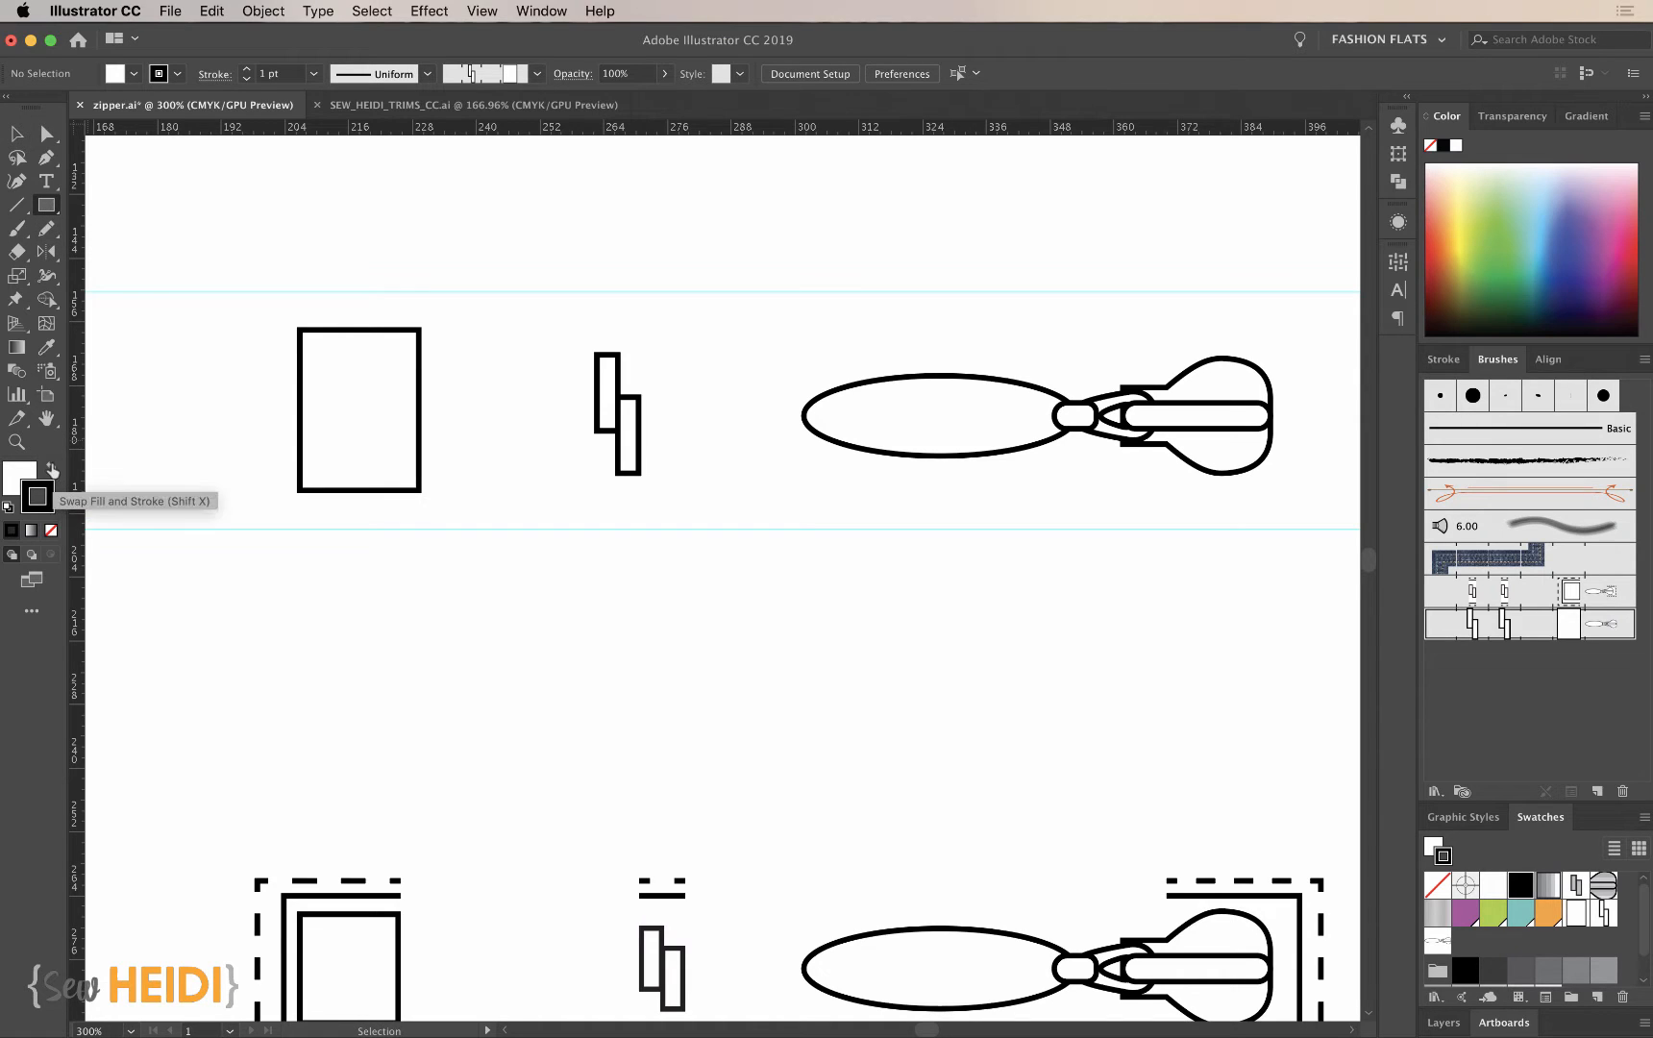
click(50, 531)
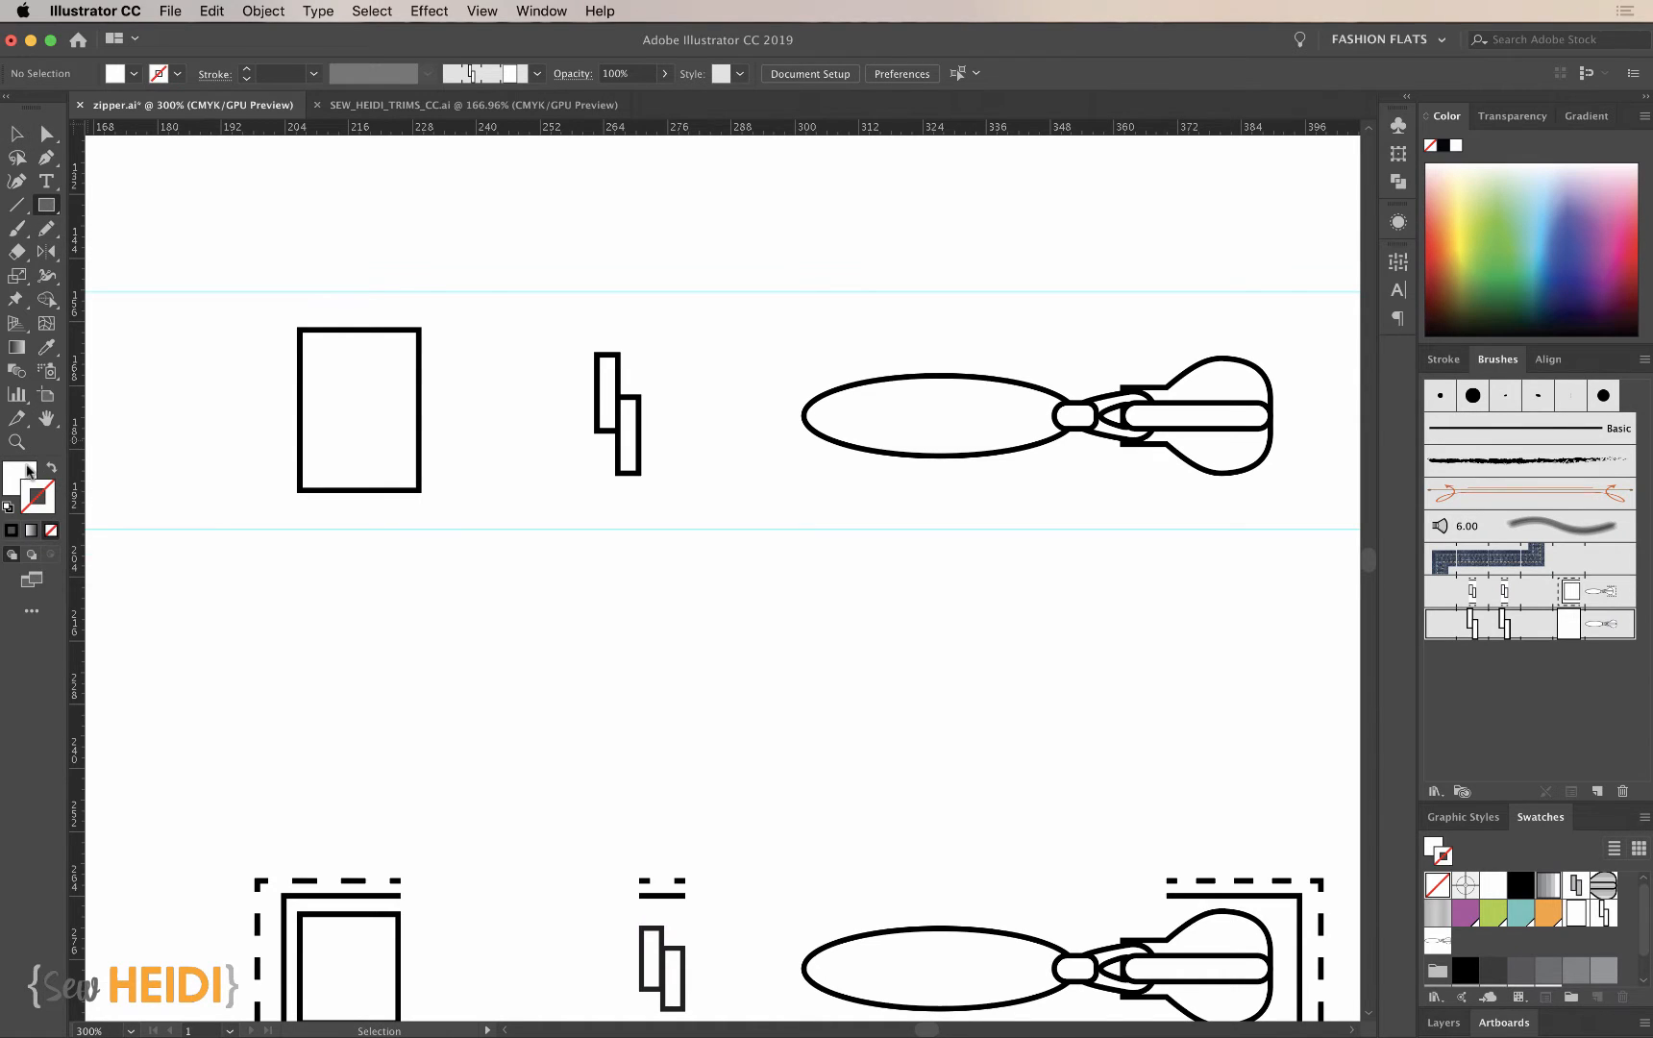
click(50, 531)
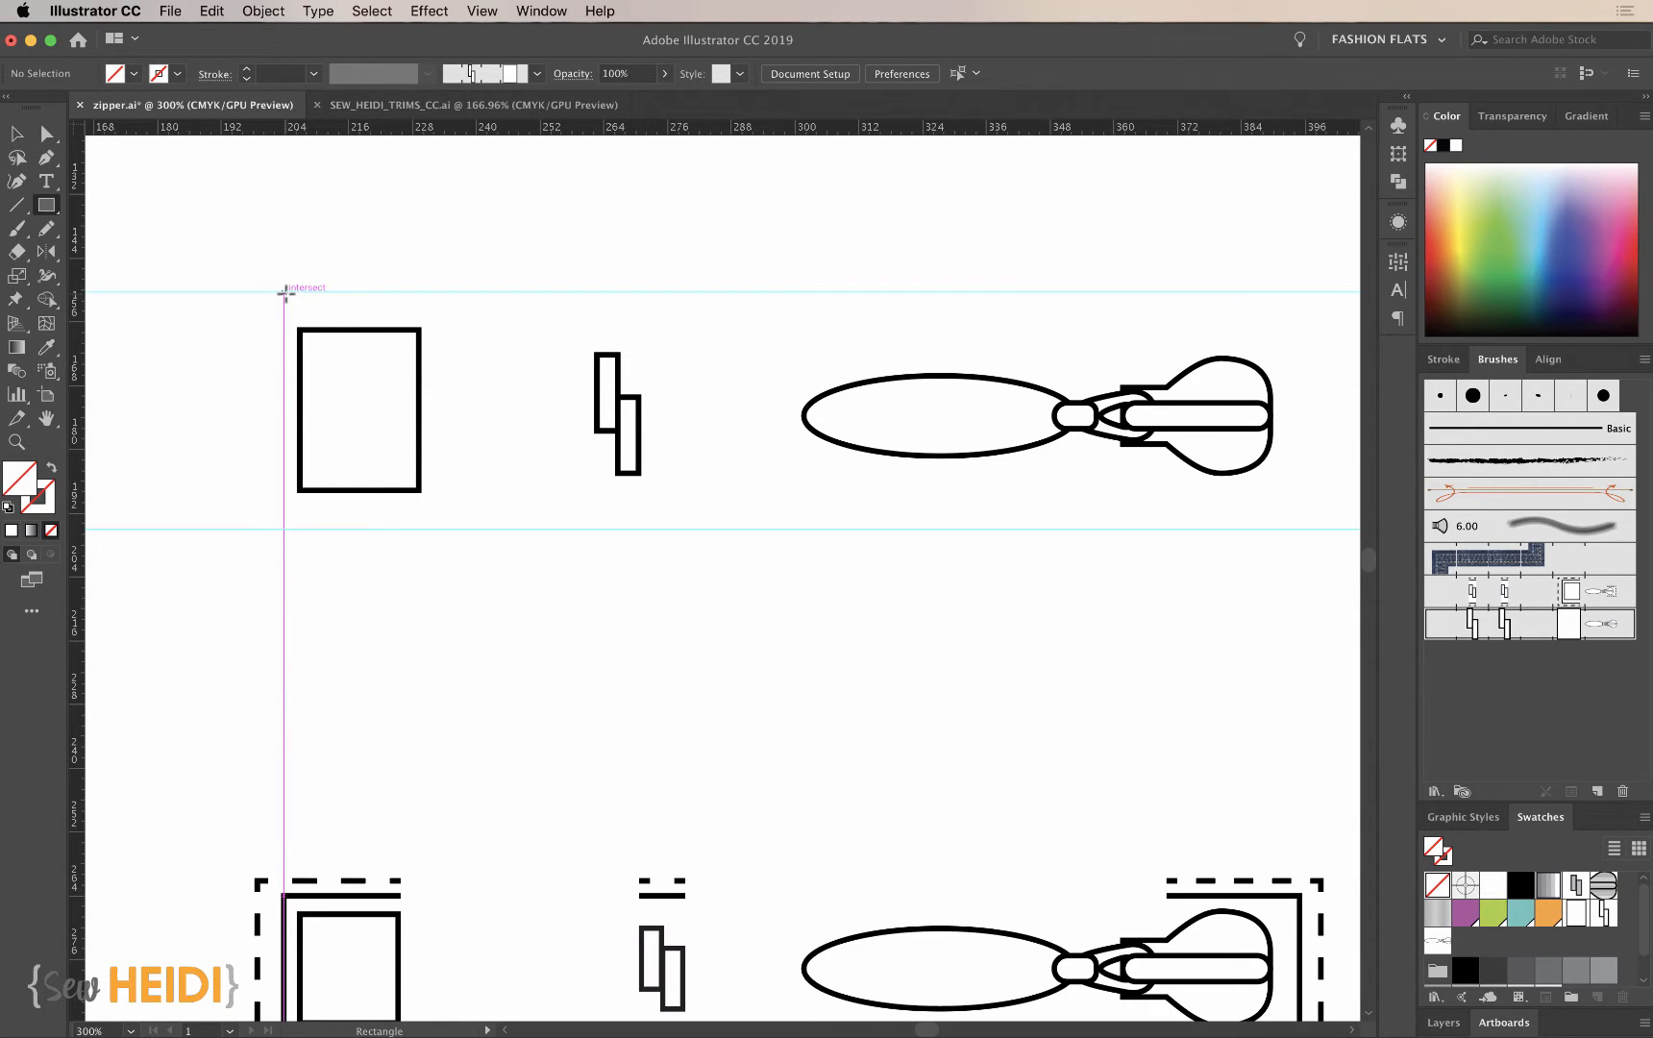
- Check the Smart Guides setting and draw an invisible rectangle about 27.7 x 44.6 pt around the end stop, spanning both guides
click(483, 10)
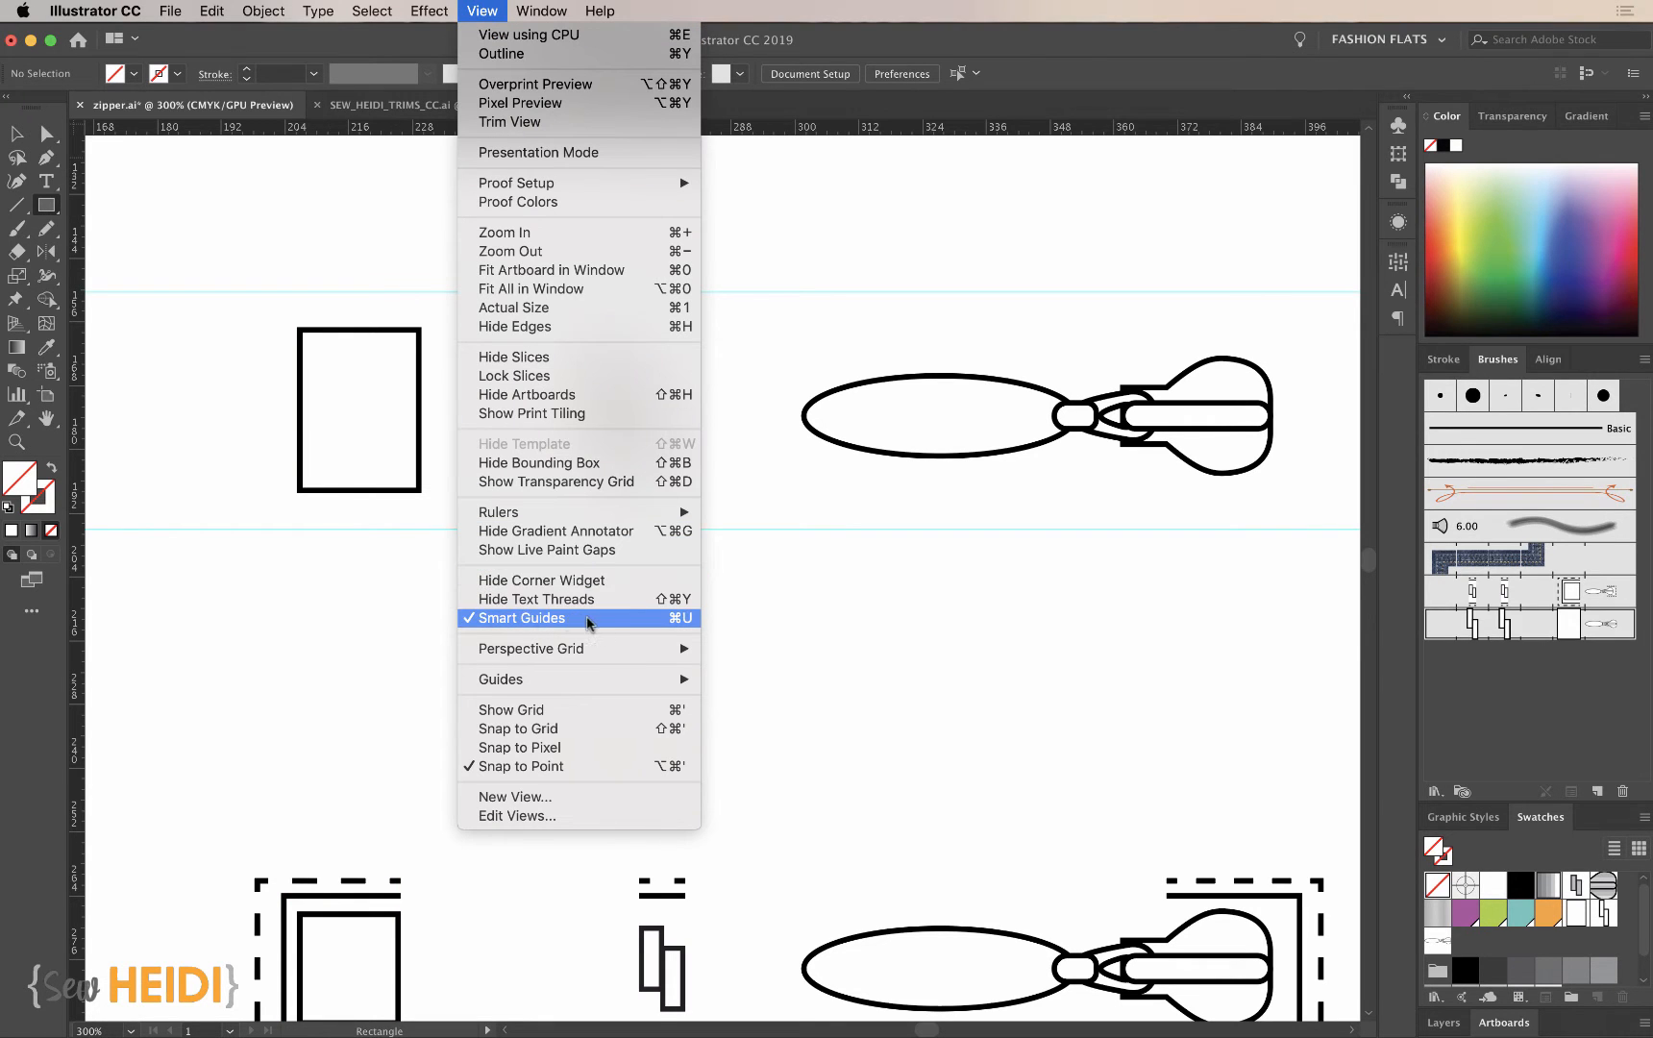
click(483, 14)
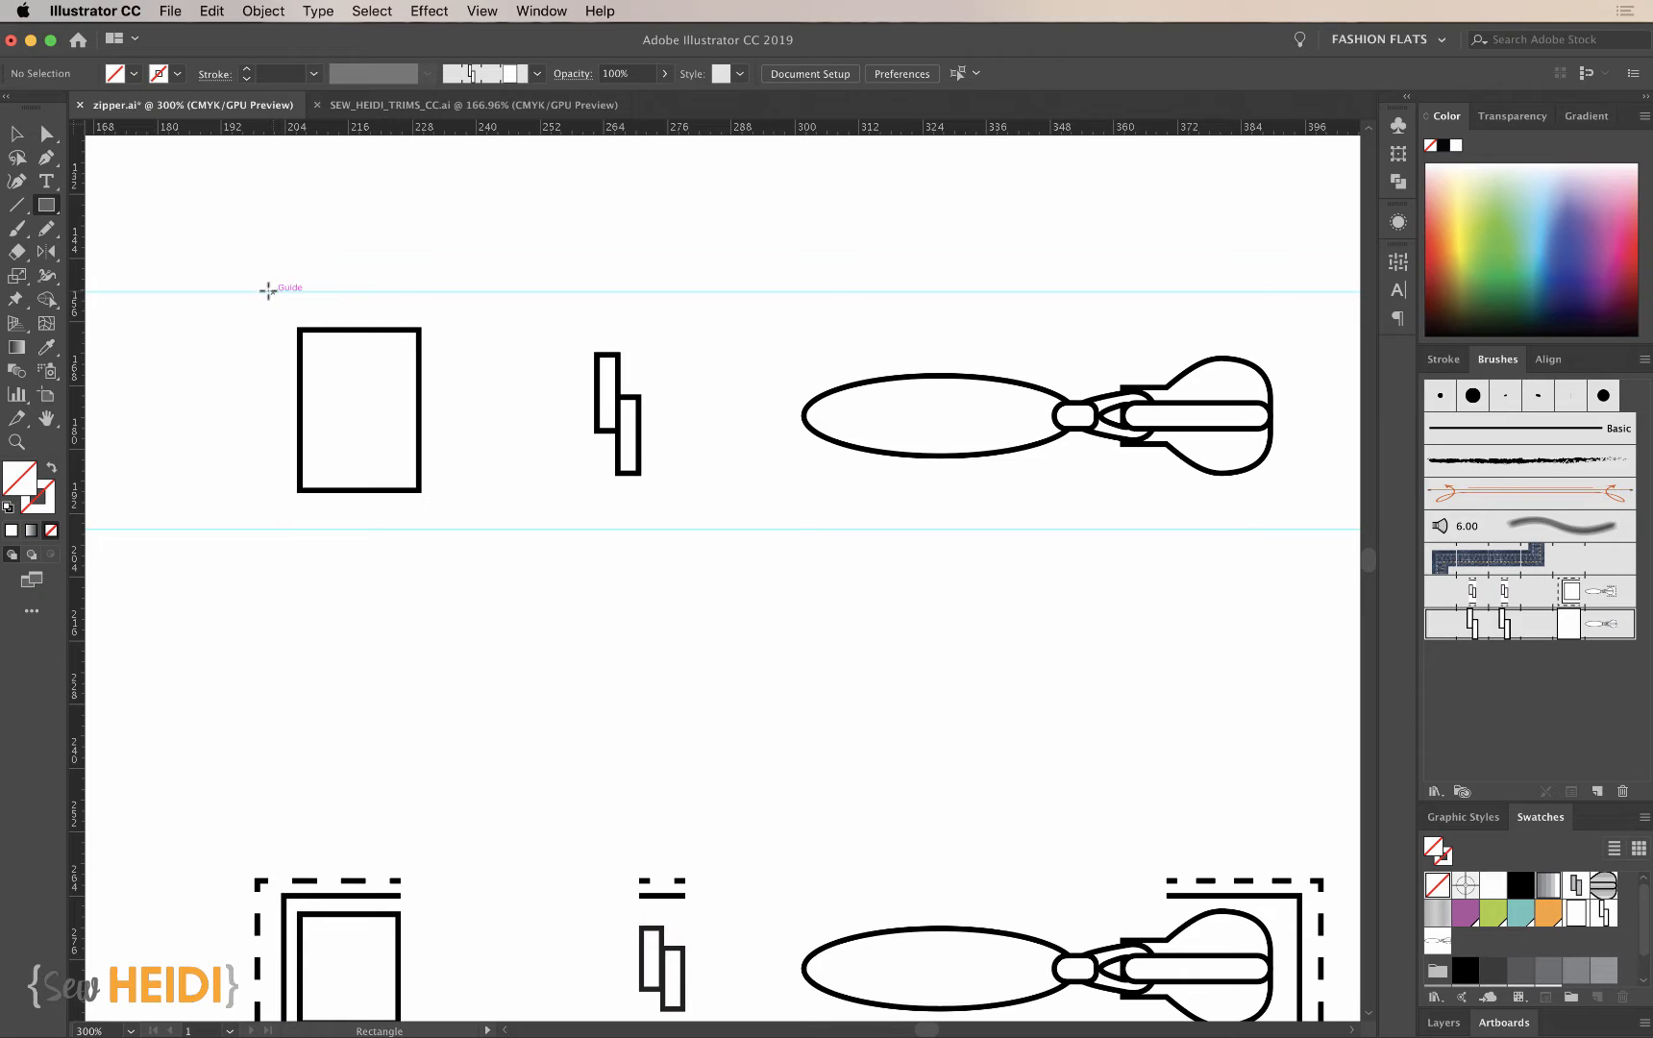
mouse_move(278, 291)
mouse_down()
mouse_move(396, 483)
mouse_move(454, 533)
mouse_move(422, 528)
mouse_up()
key(super+shift+a)
- Extend the invisible rectangle's left edge outward to make it about 29 pt wide
key(z)
drag(240, 229, 533, 655)
key(v)
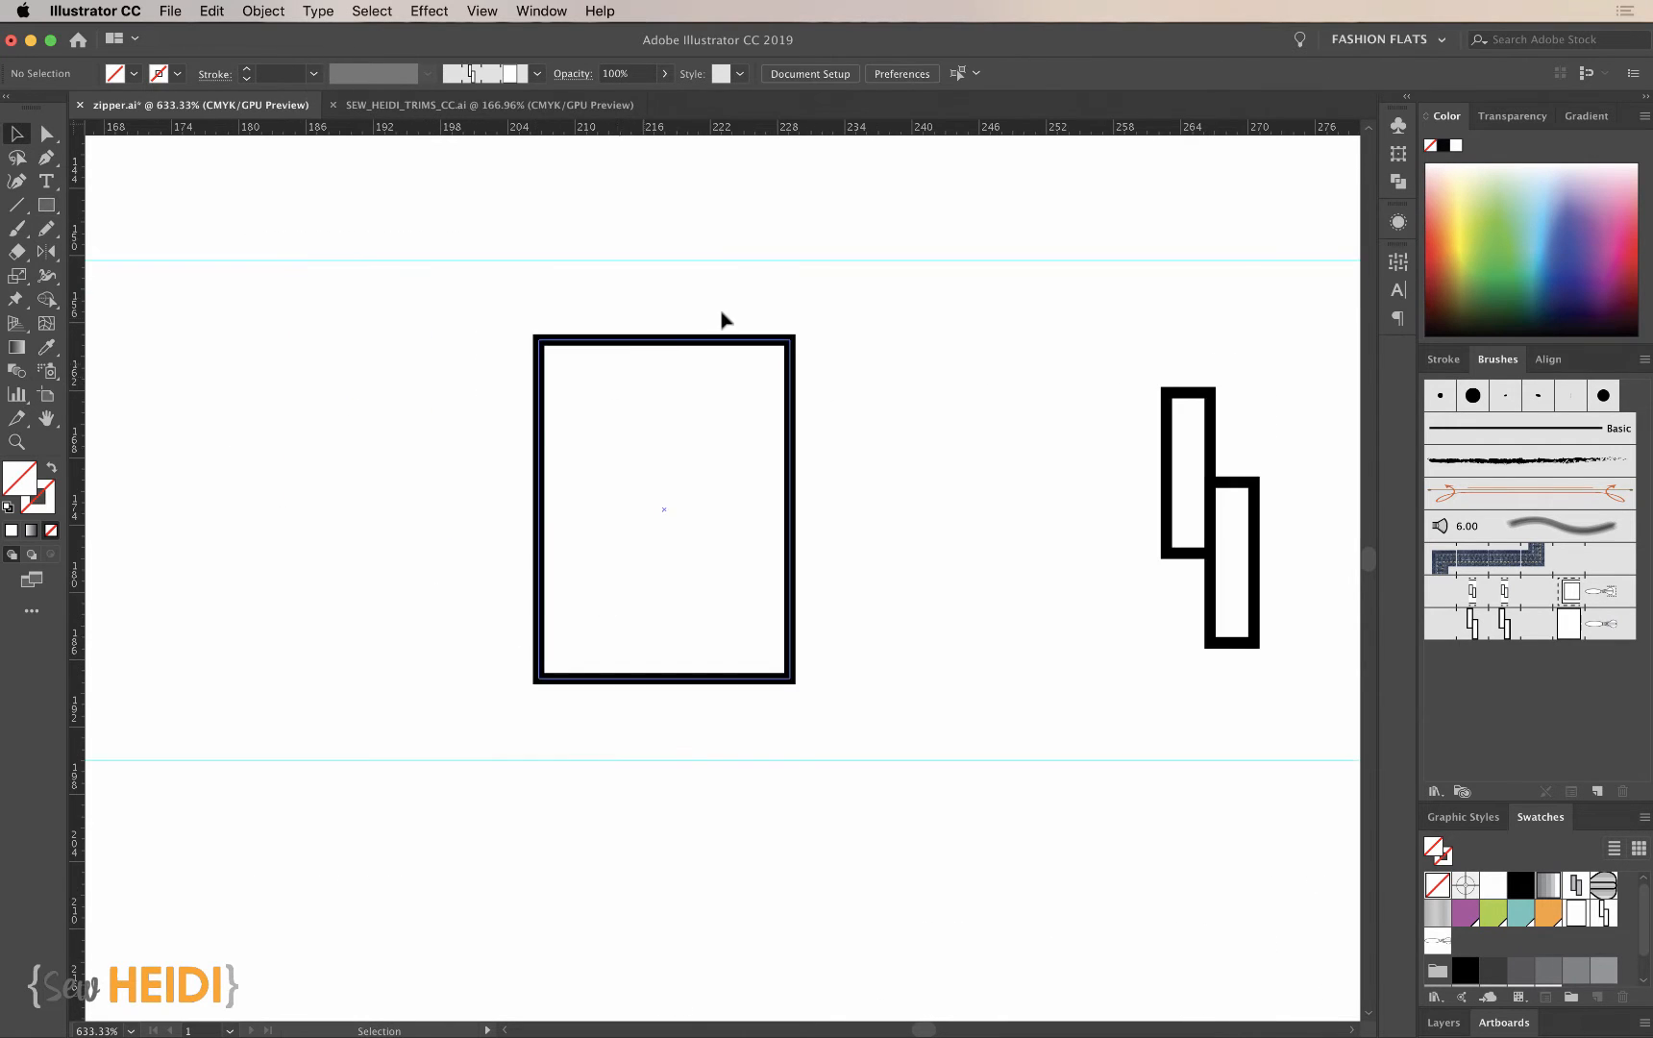
click(798, 292)
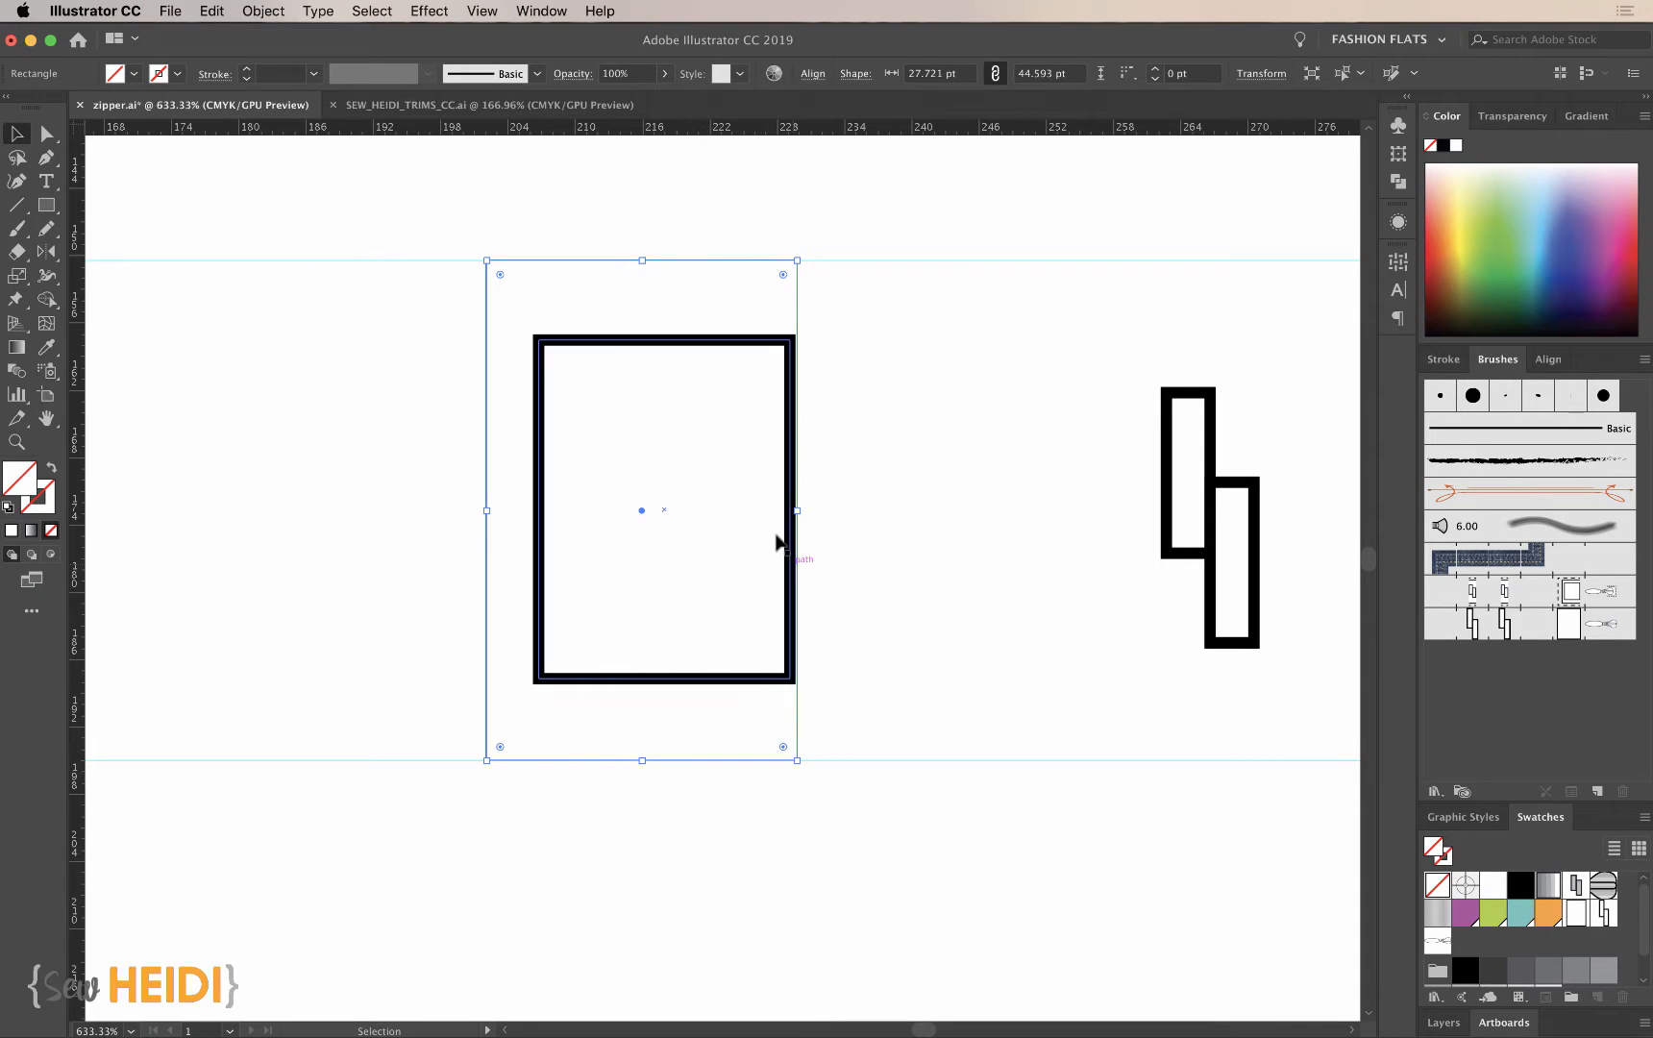
mouse_move(486, 511)
mouse_down()
mouse_move(458, 509)
mouse_move(512, 507)
mouse_move(475, 511)
mouse_up()
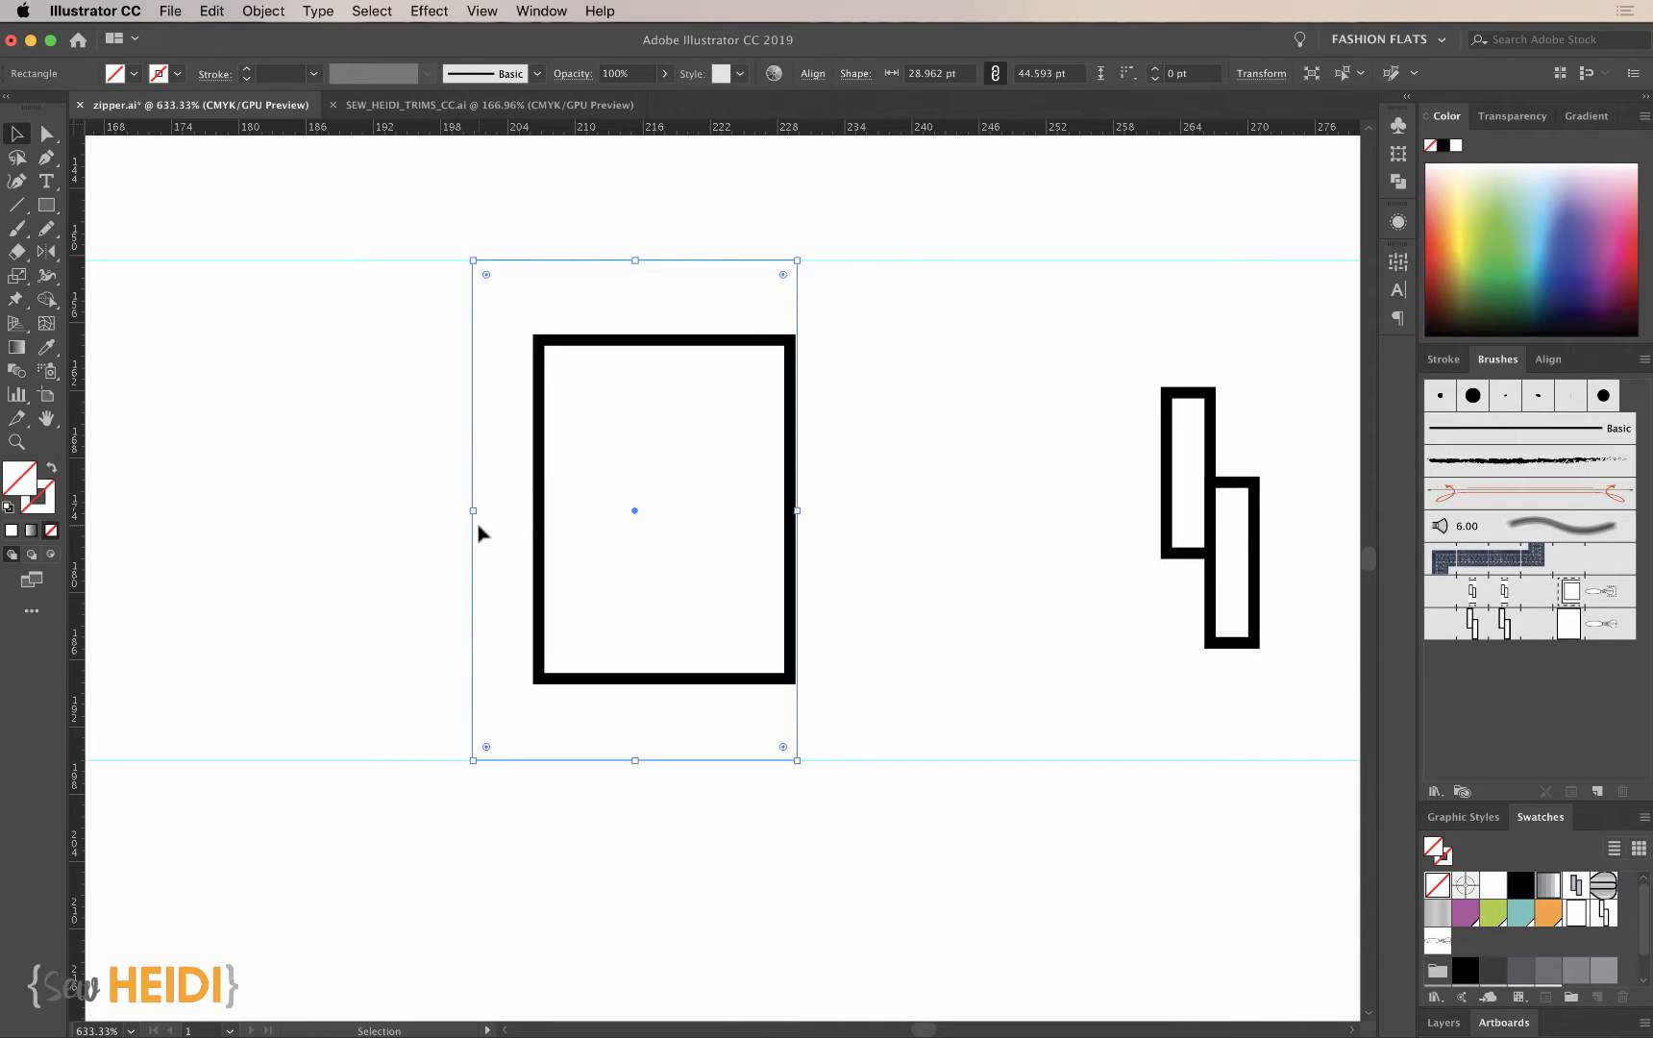
- Pull the invisible rectangle's right edge in flush with the end stop's outer stroke, making it 28.78 pt wide
key(super+equal)
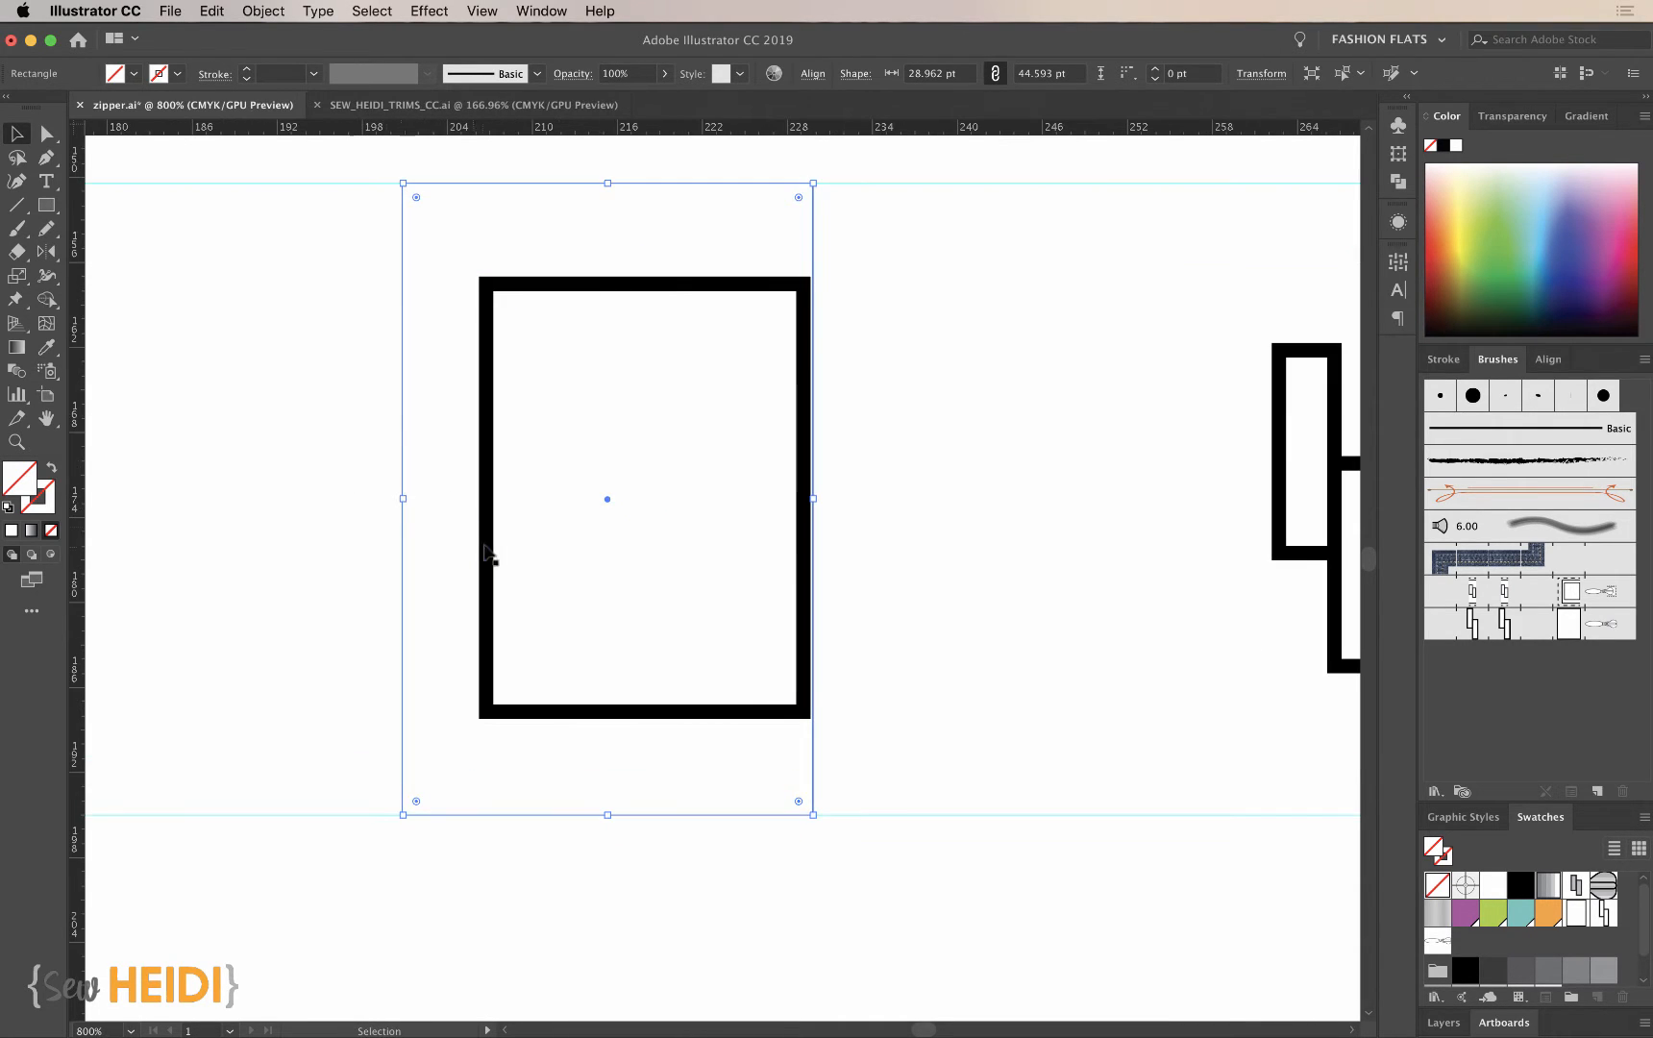
key(z)
drag(878, 425, 918, 719)
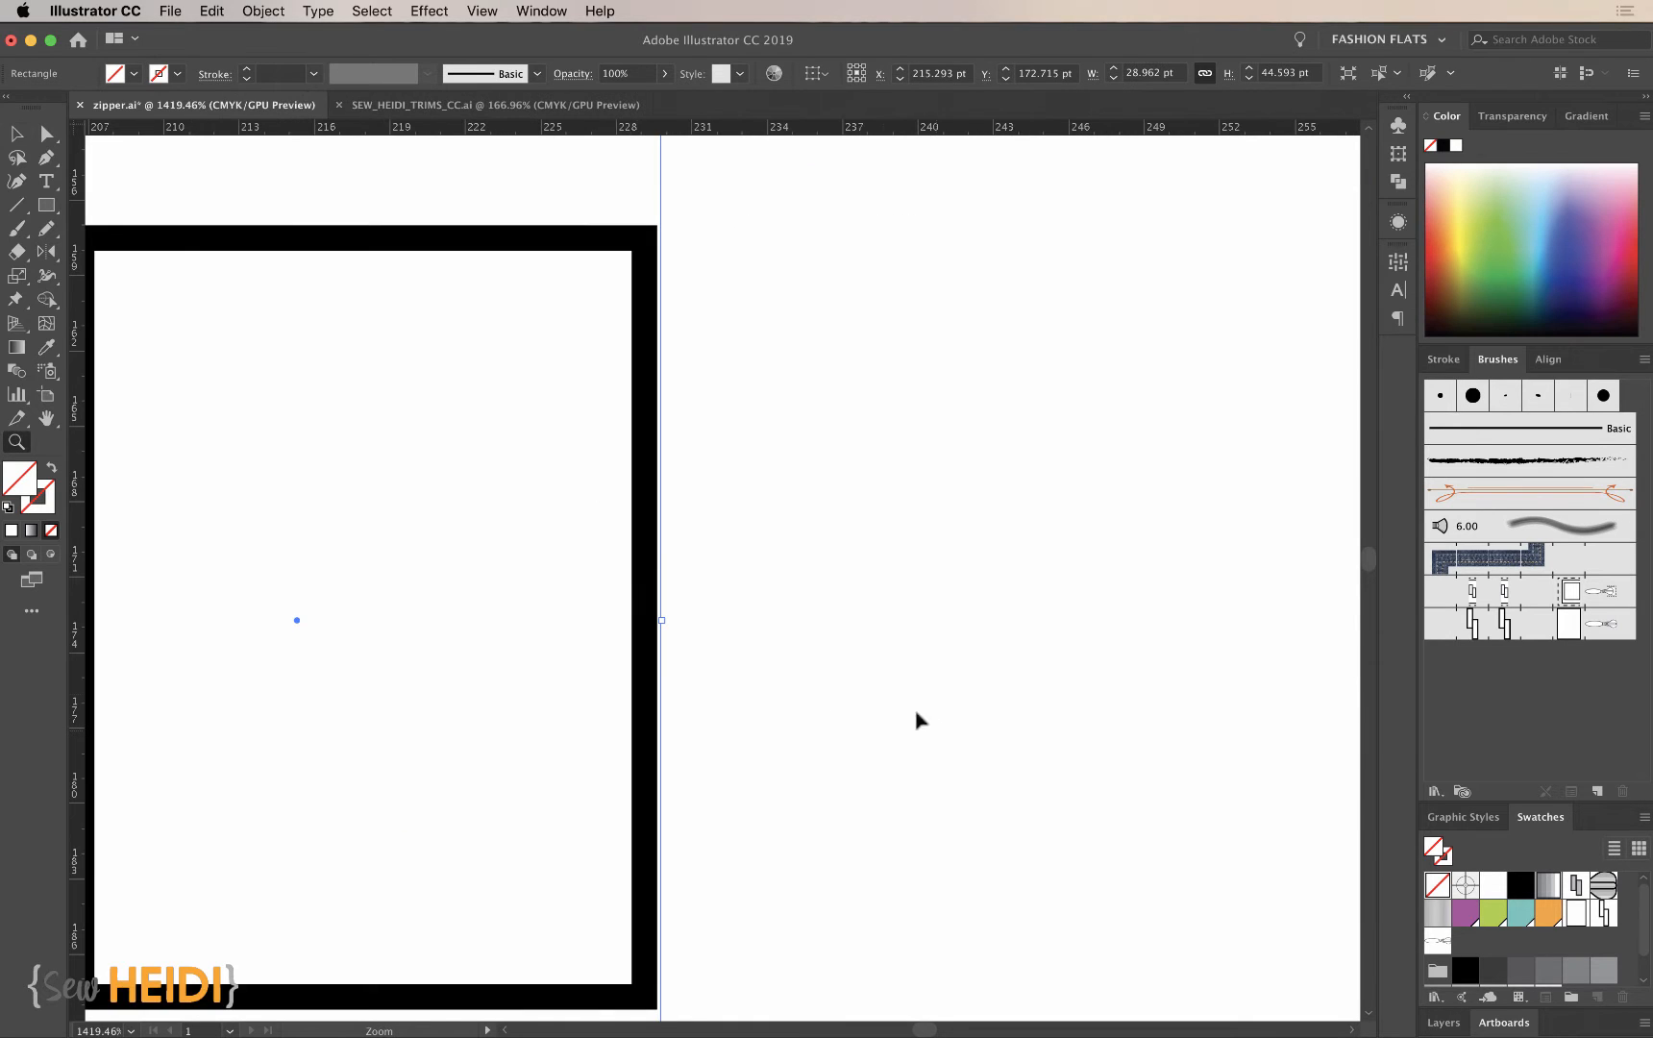
key(v)
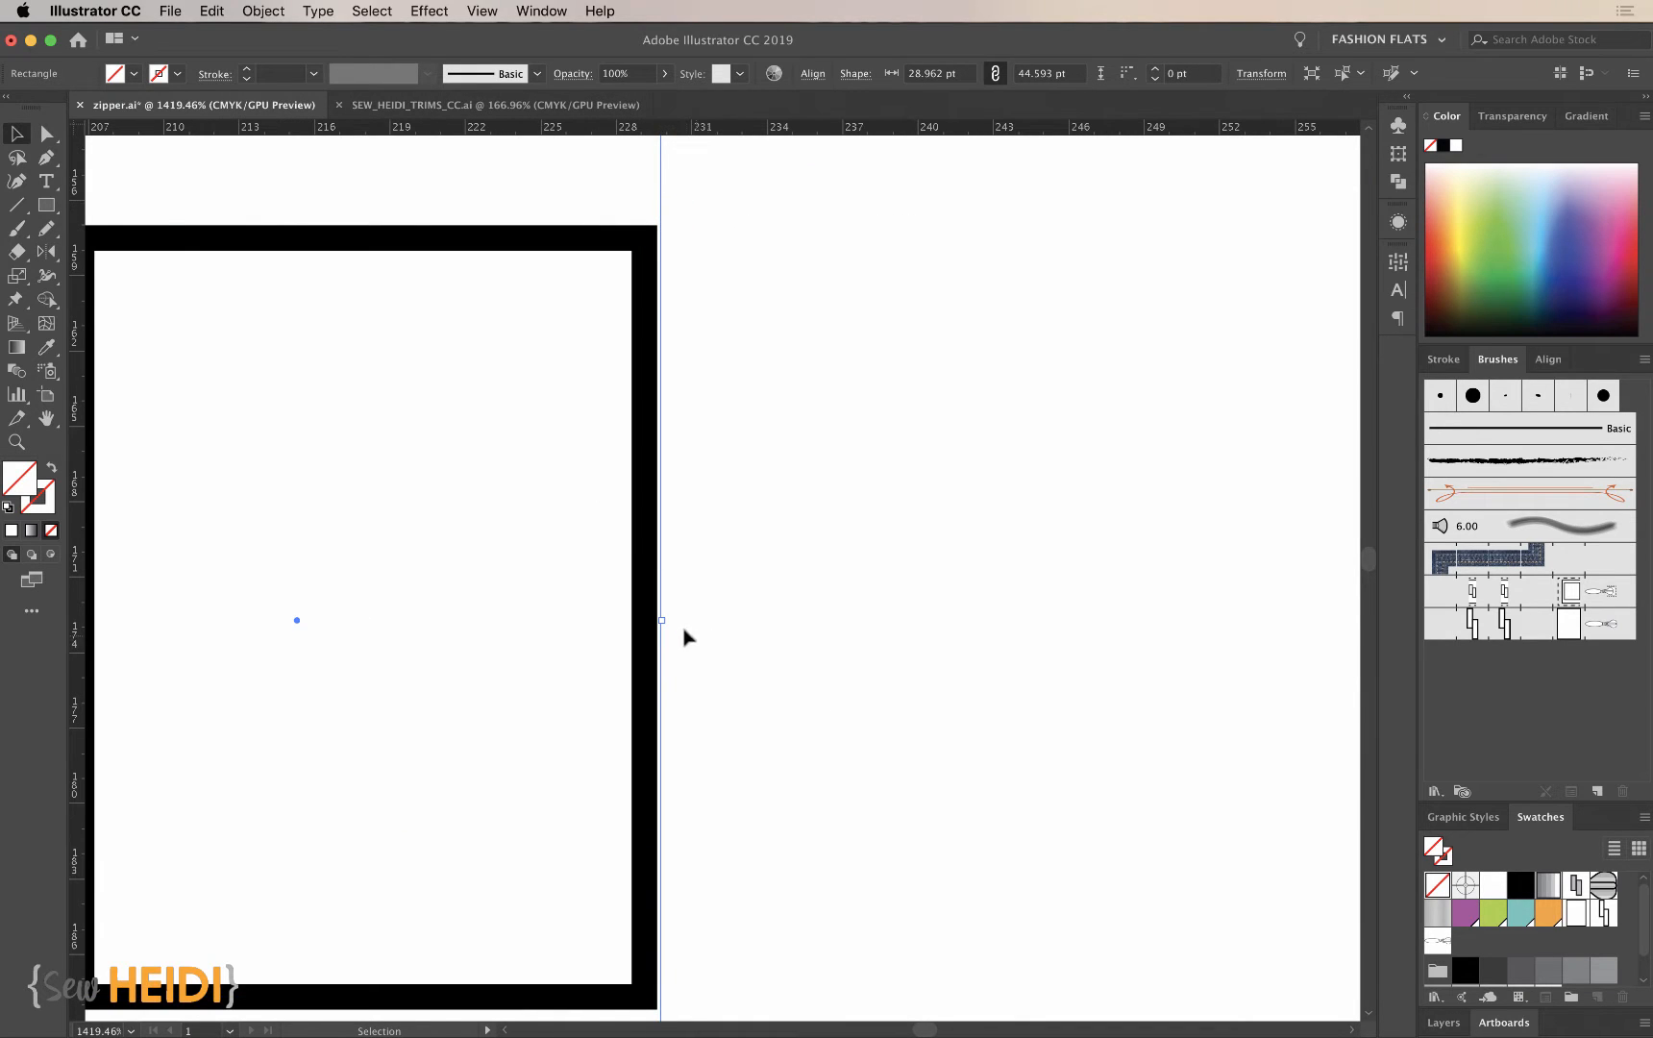
drag(661, 620, 652, 623)
drag(660, 623, 662, 623)
- Reuse the end stop's invisible bounding rectangle around the teeth, keeping it between the two guides
key(super+minus)
key(super+minus)
key(super+minus)
key(v)
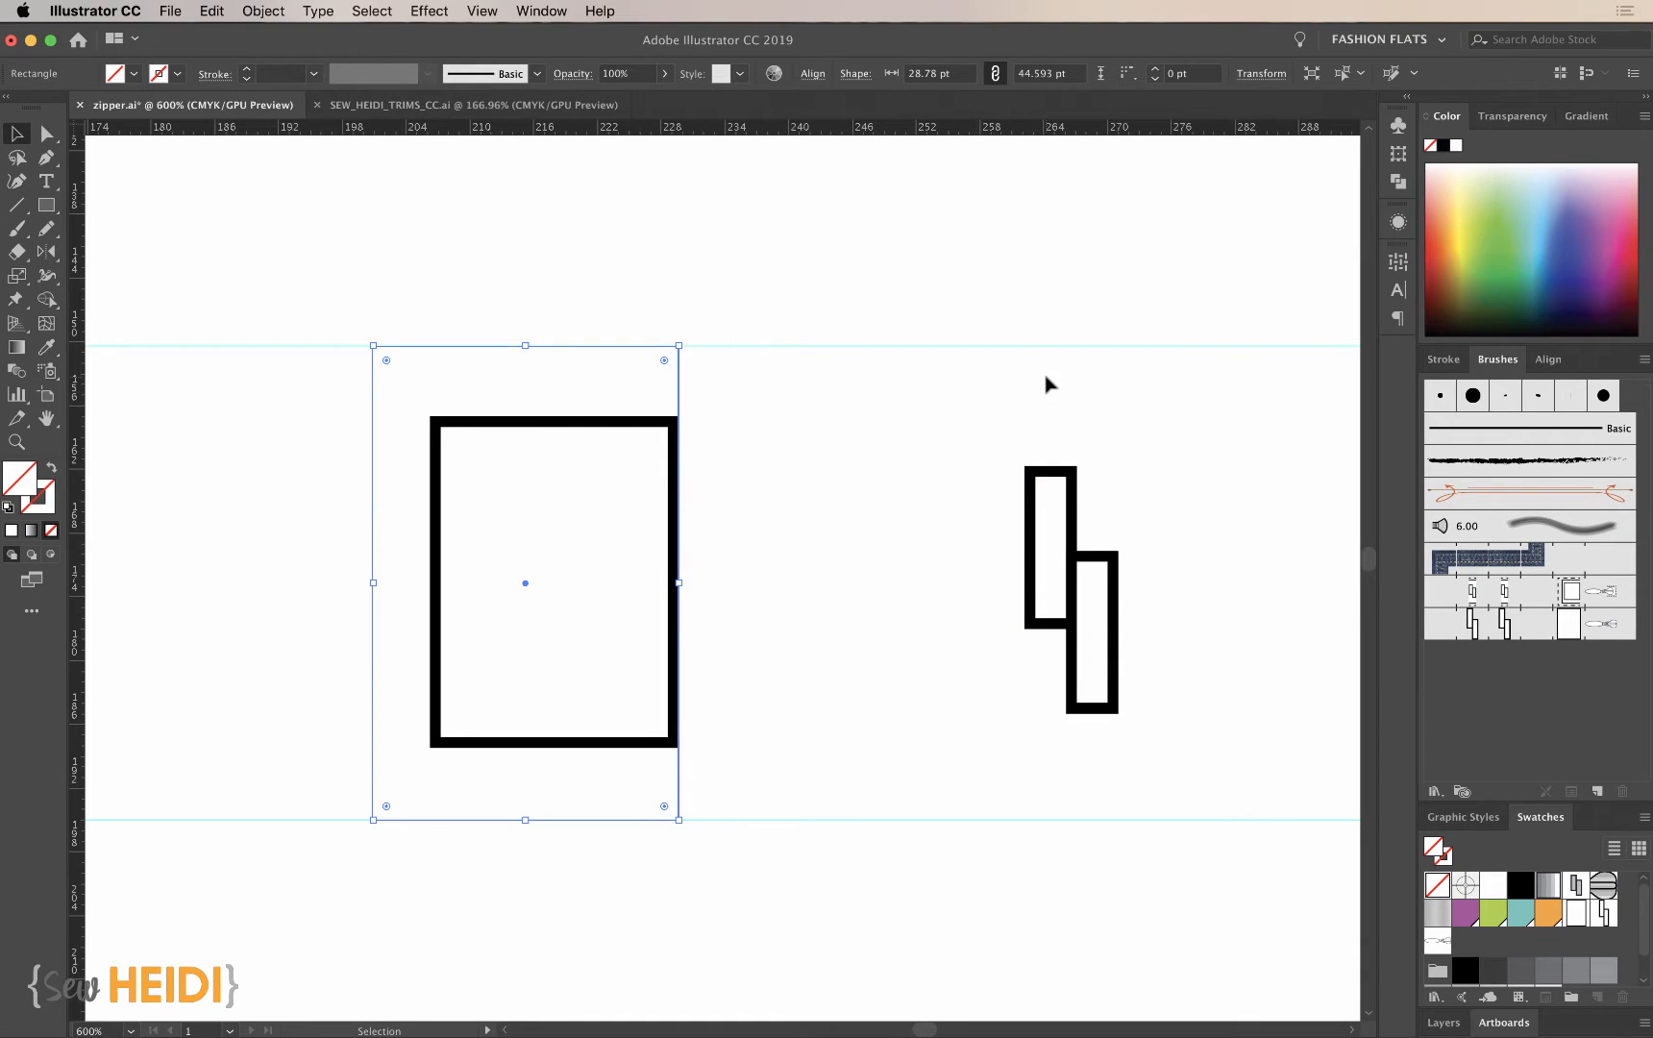
key(m)
key(v)
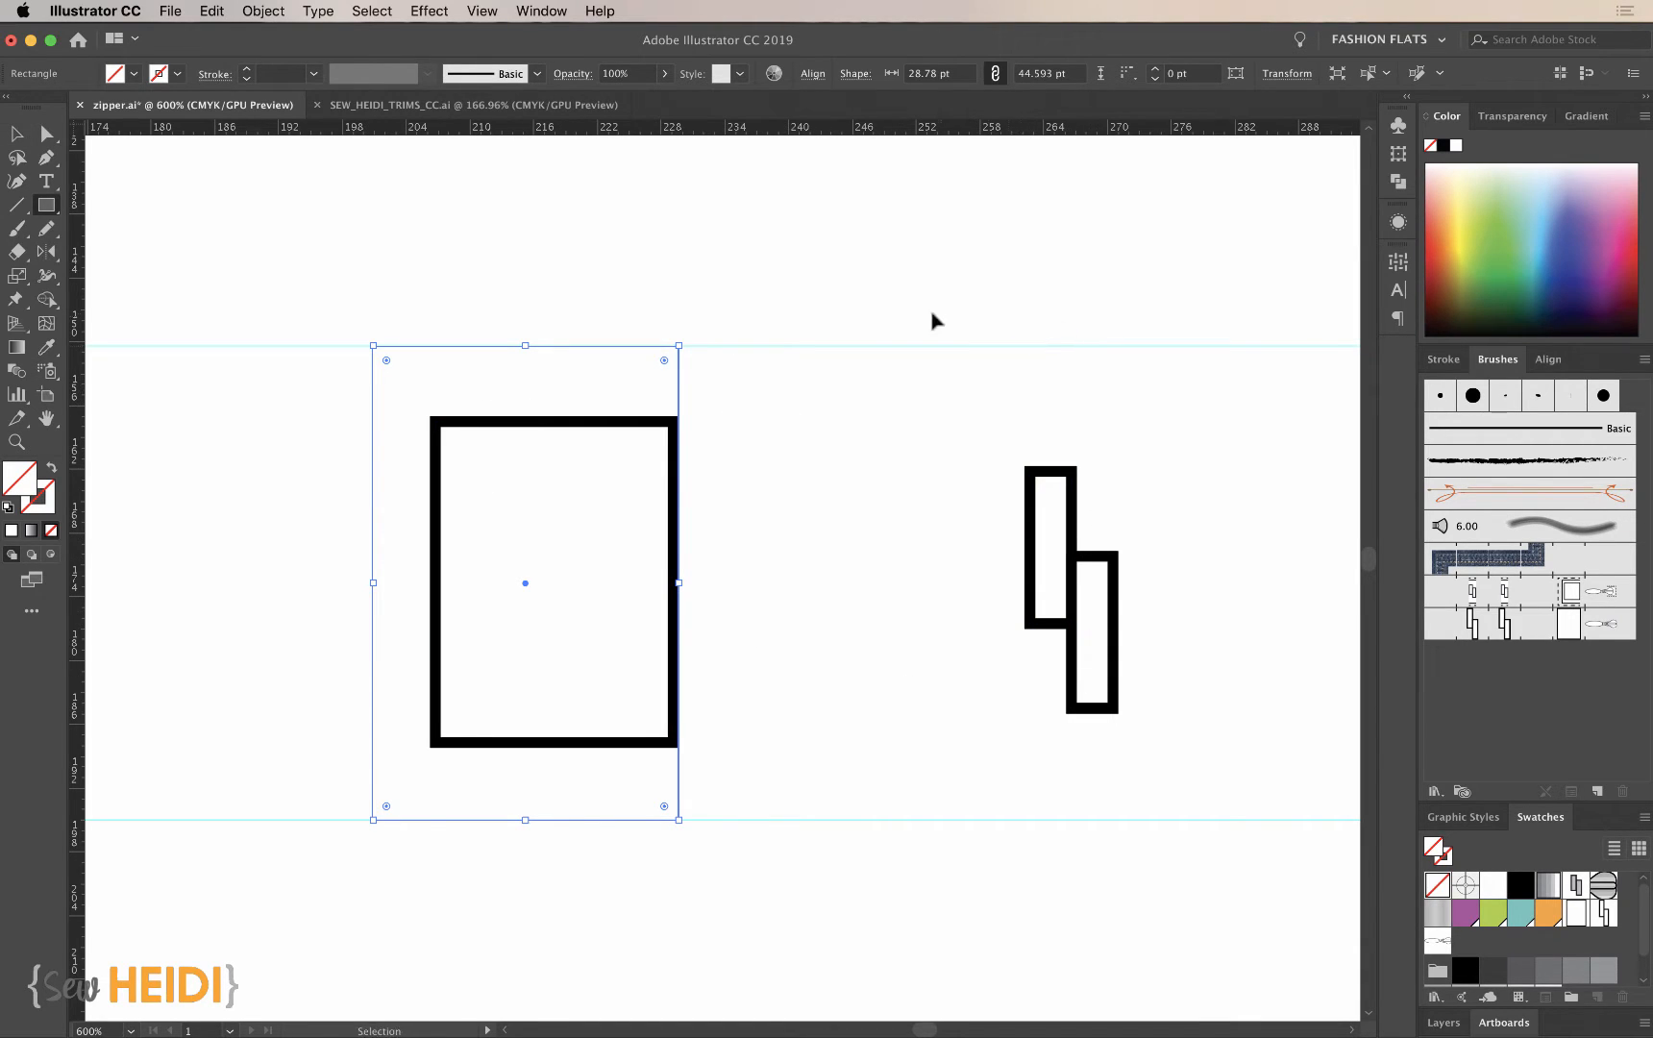
click(745, 370)
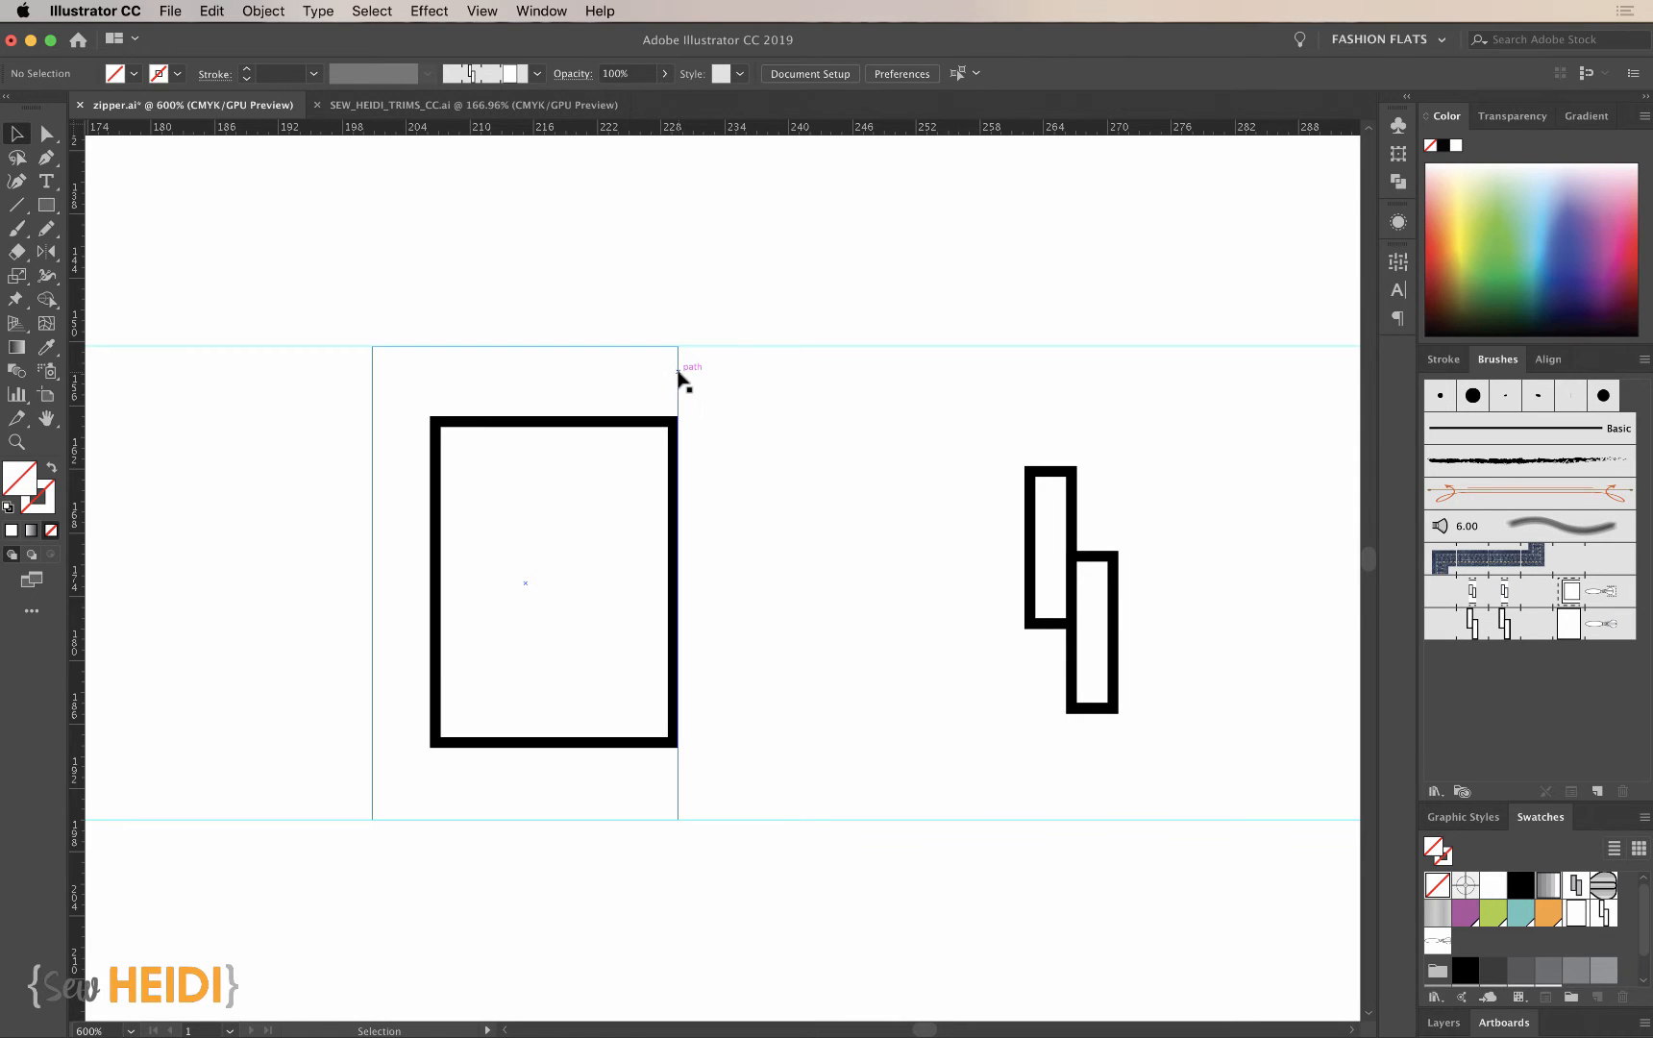
drag(678, 374, 1214, 404)
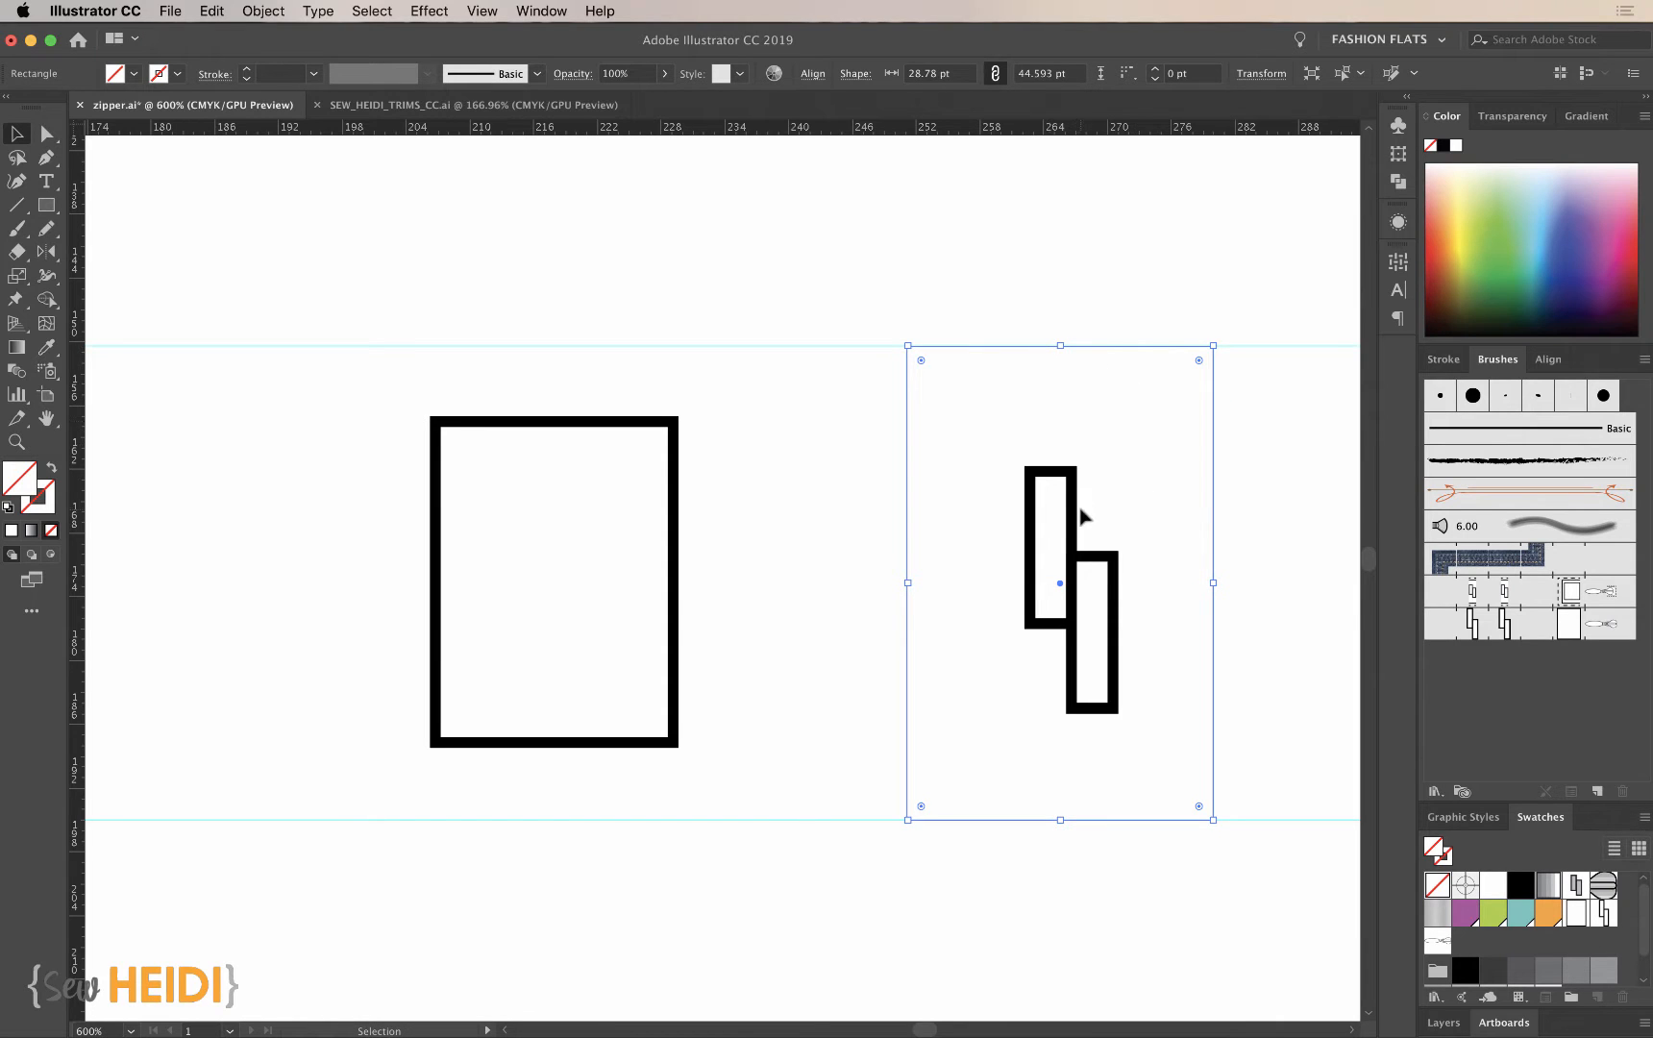
- Narrow the teeth's invisible rectangle from both sides to the teeth's outer edges, 8.892 pt wide
scroll(1084, 517, right, 5)
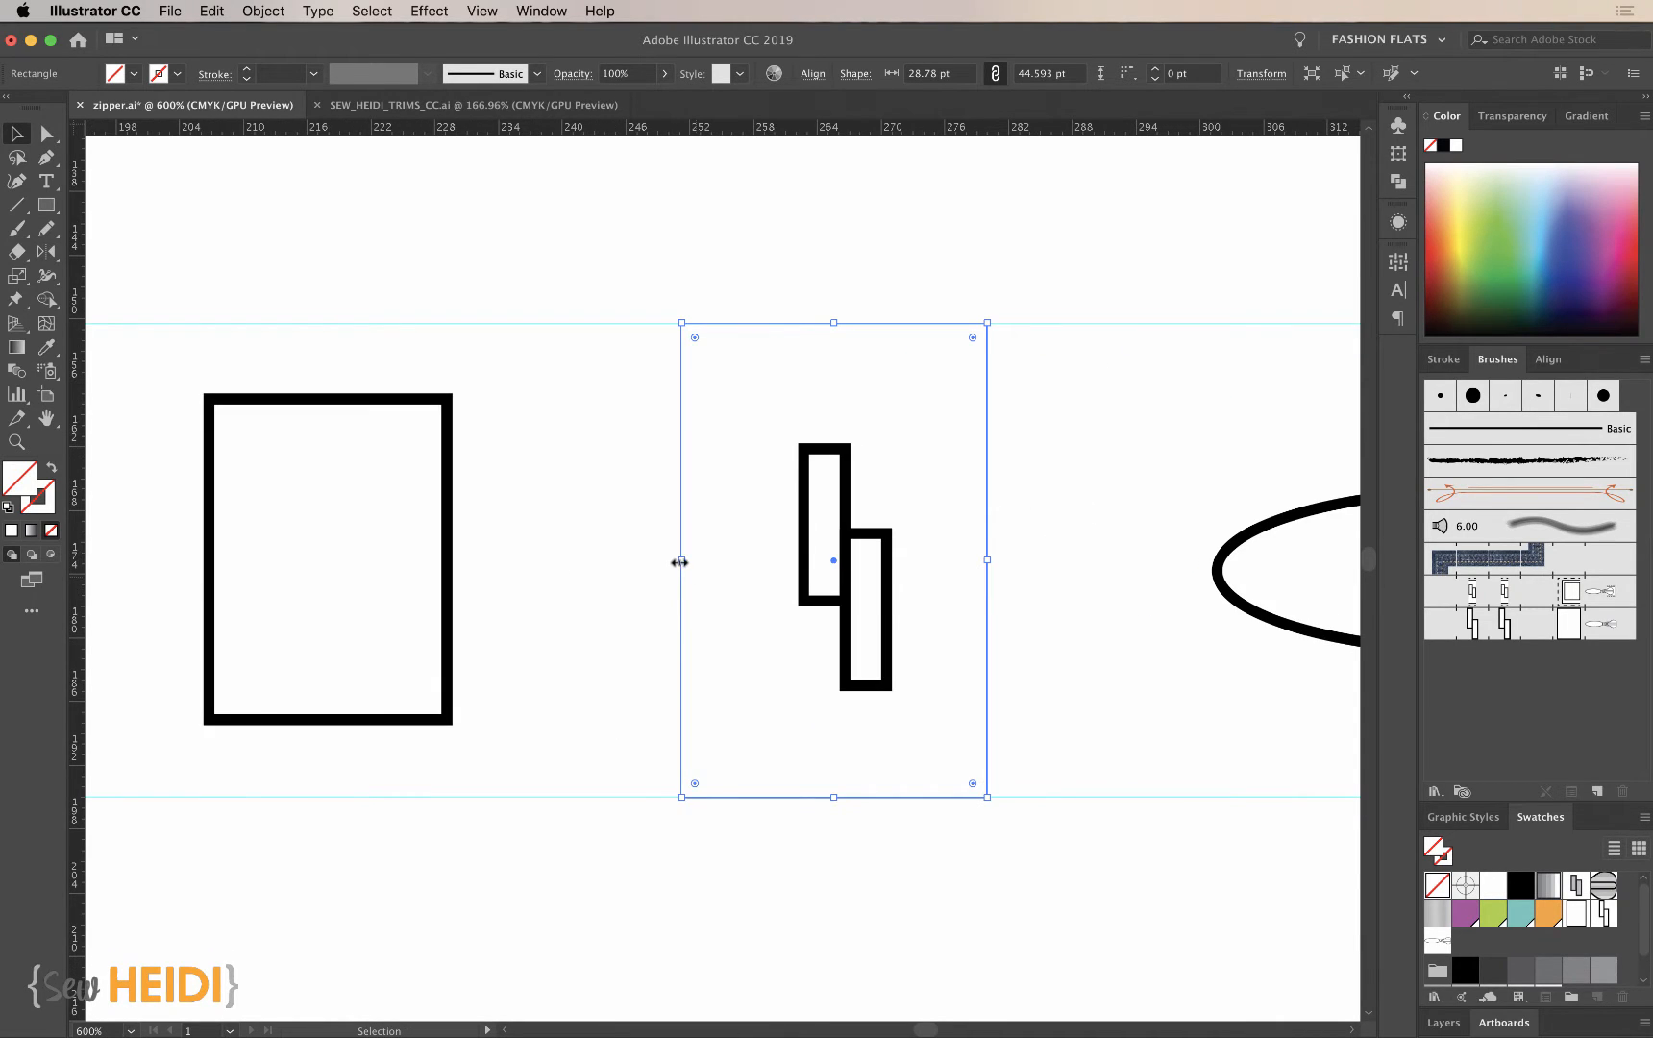
drag(680, 562, 798, 561)
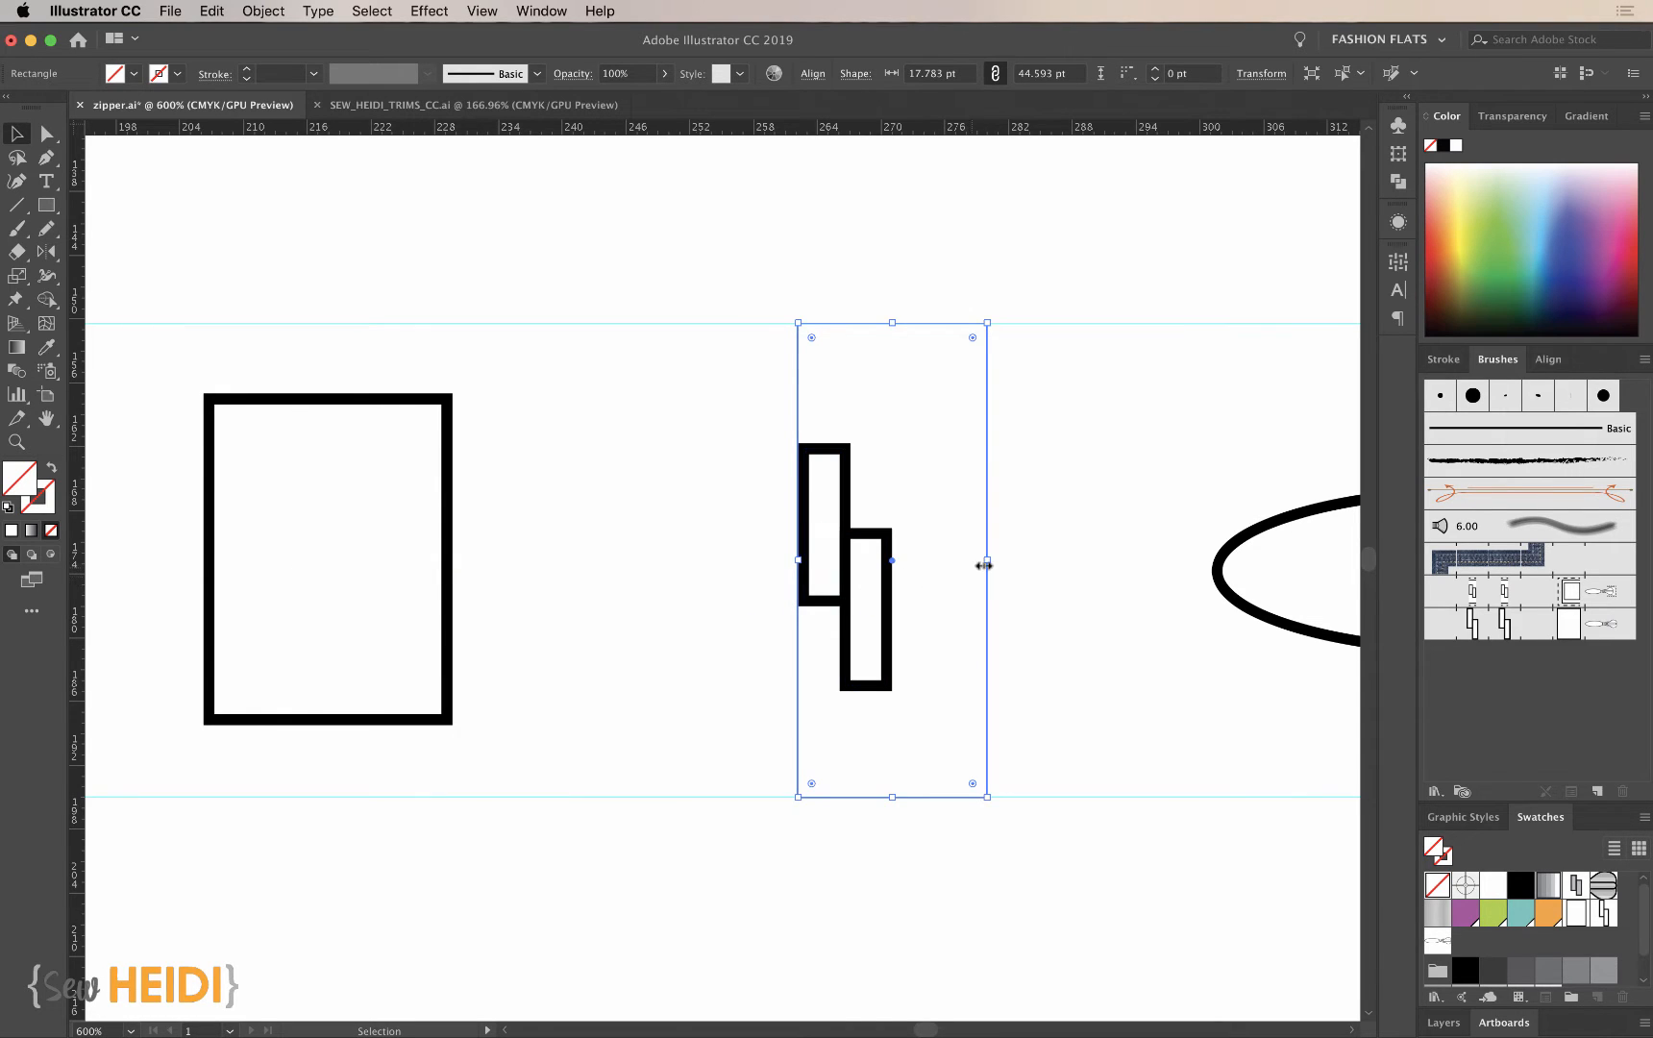
drag(985, 565, 893, 562)
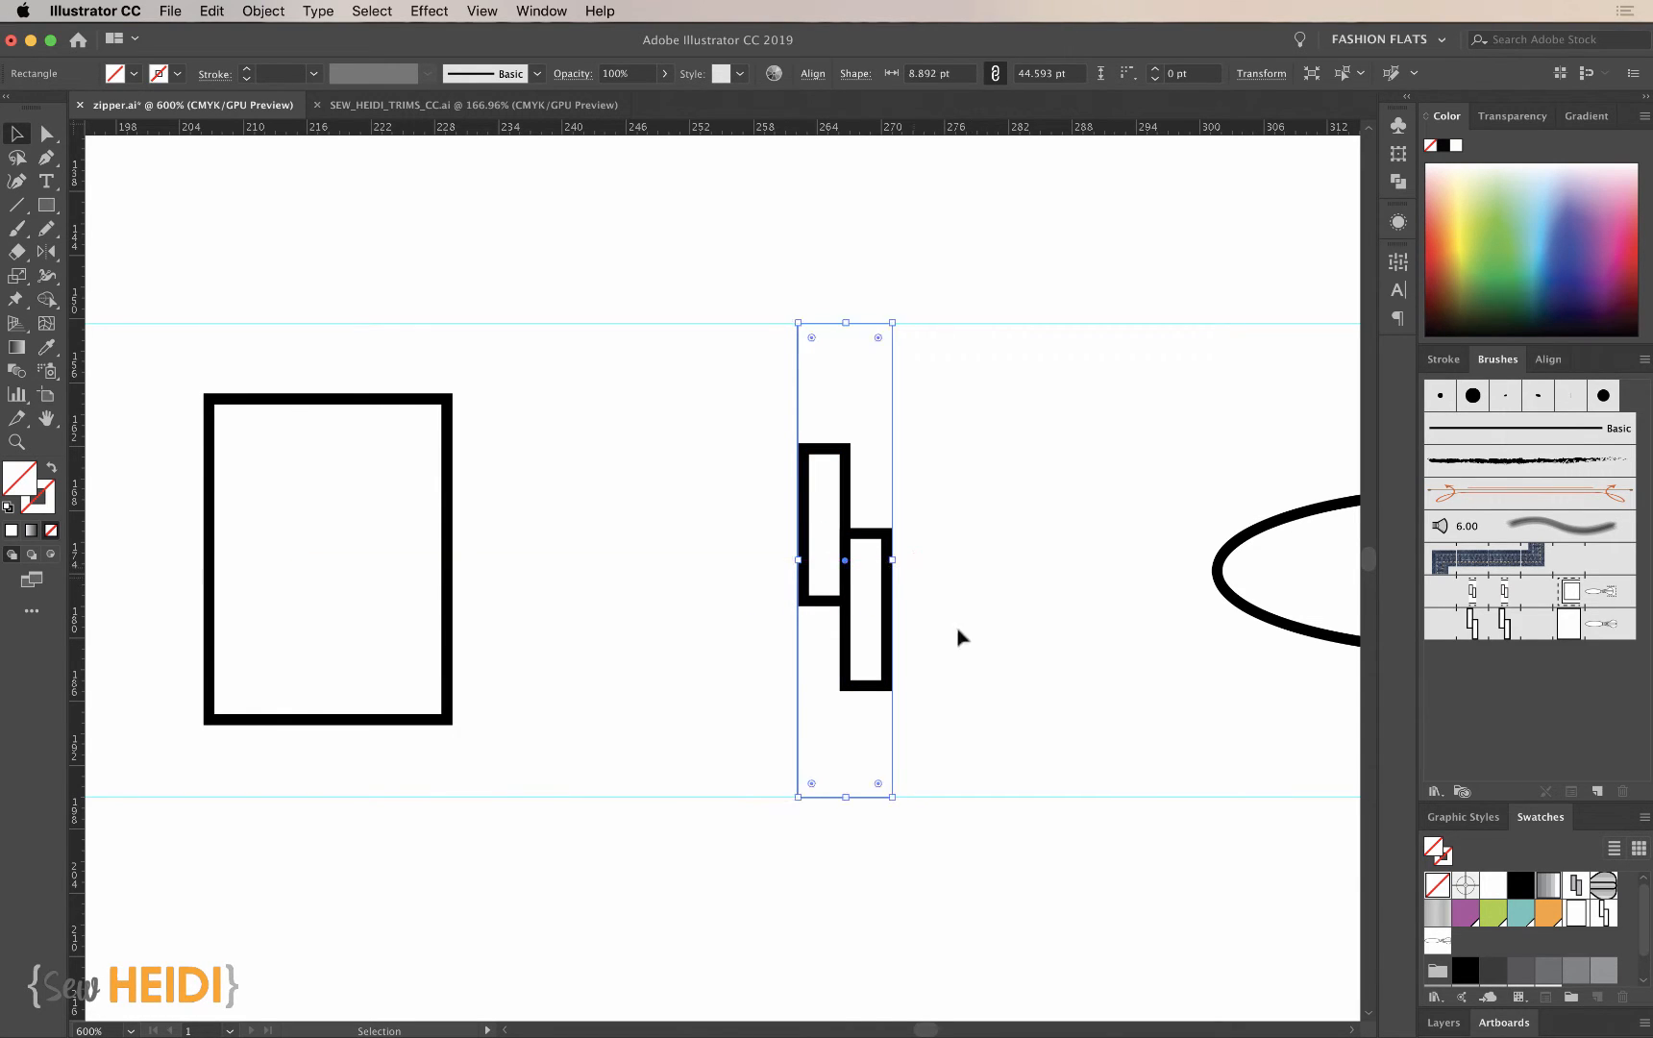
- Pull the left edge of the teeth's invisible rectangle in flush with the teeth's outer stroke, making it 8.827 pt wide
key(z)
drag(779, 363, 913, 597)
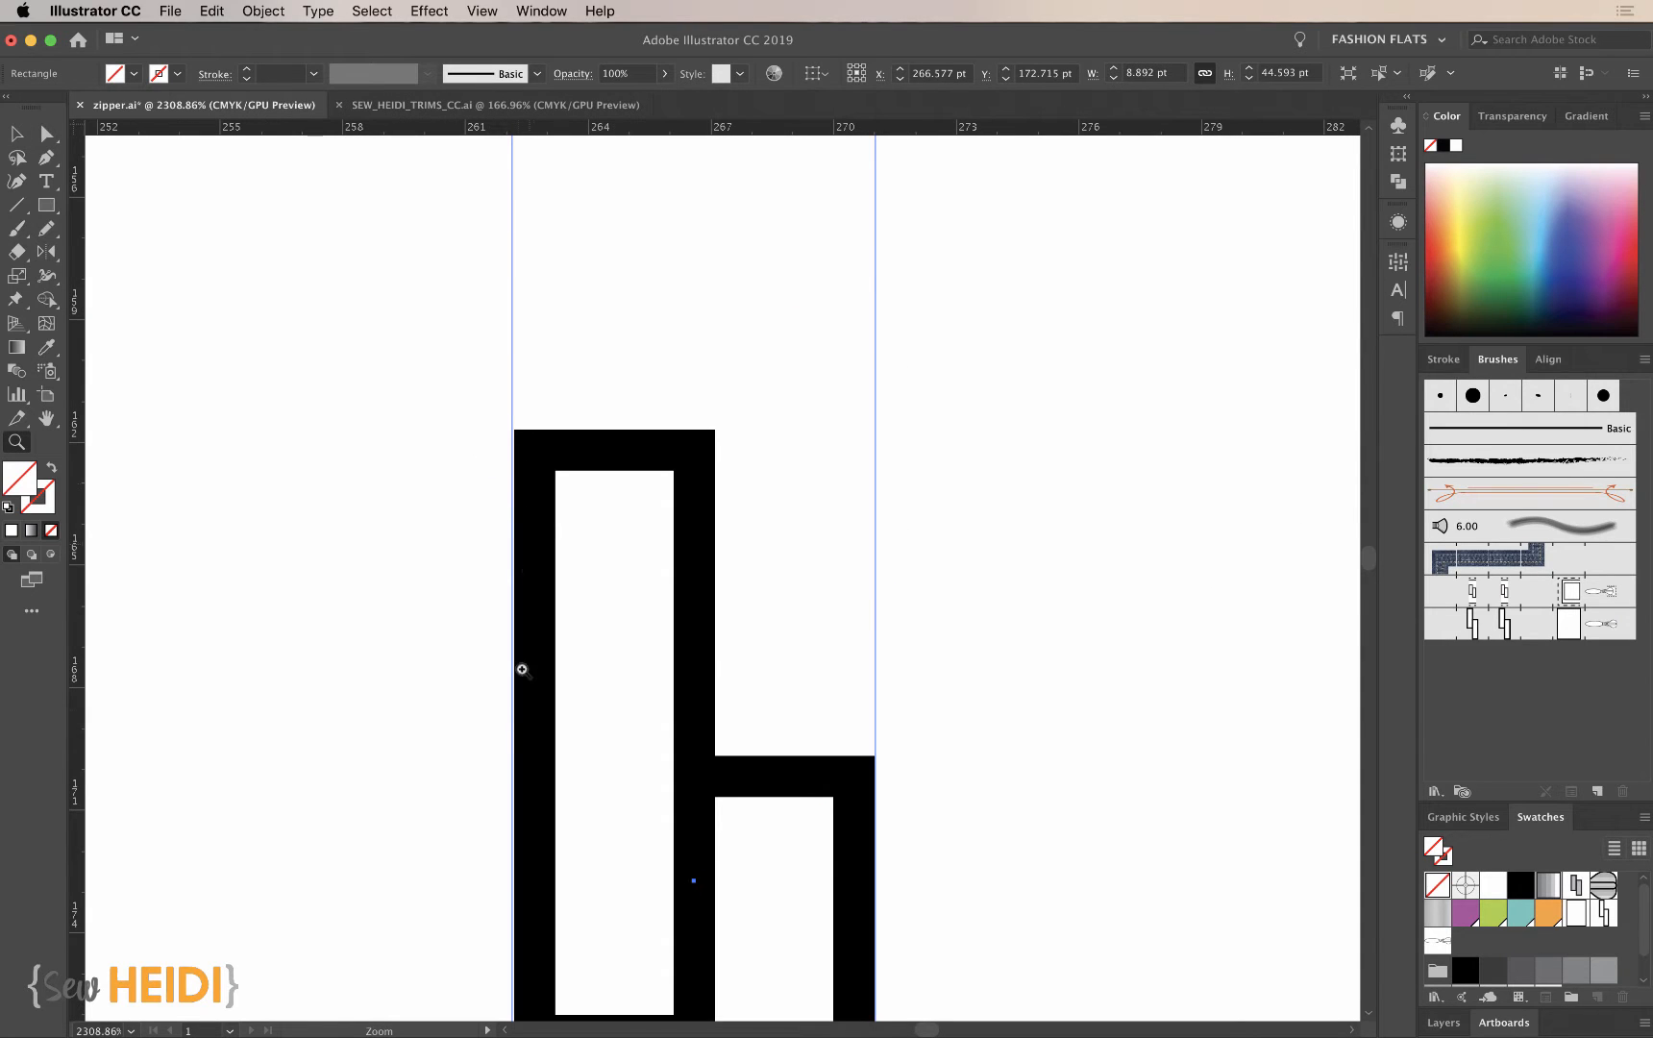
key(v)
key(z)
drag(461, 794, 605, 952)
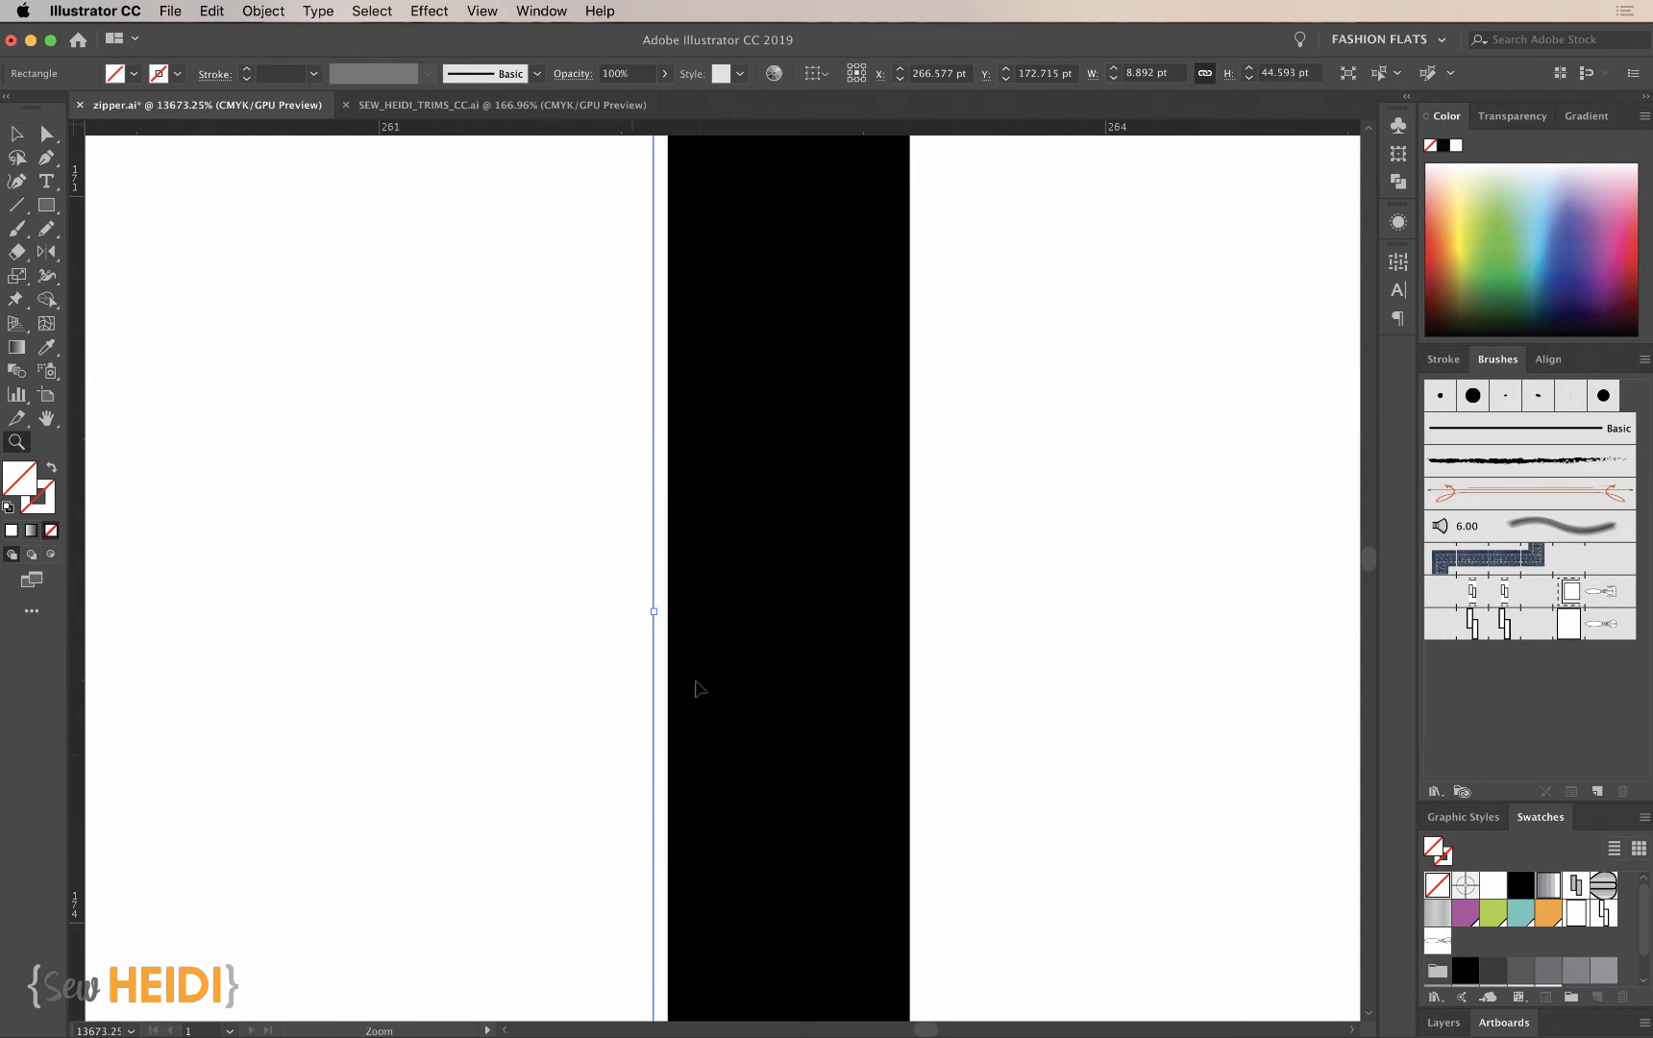
key(v)
drag(654, 615, 668, 615)
- Pull the right edge of the teeth's invisible rectangle in flush with the outer stroke, making it 8.761 pt wide
scroll(672, 620, down, 1)
scroll(672, 620, down, 3)
click(1126, 769)
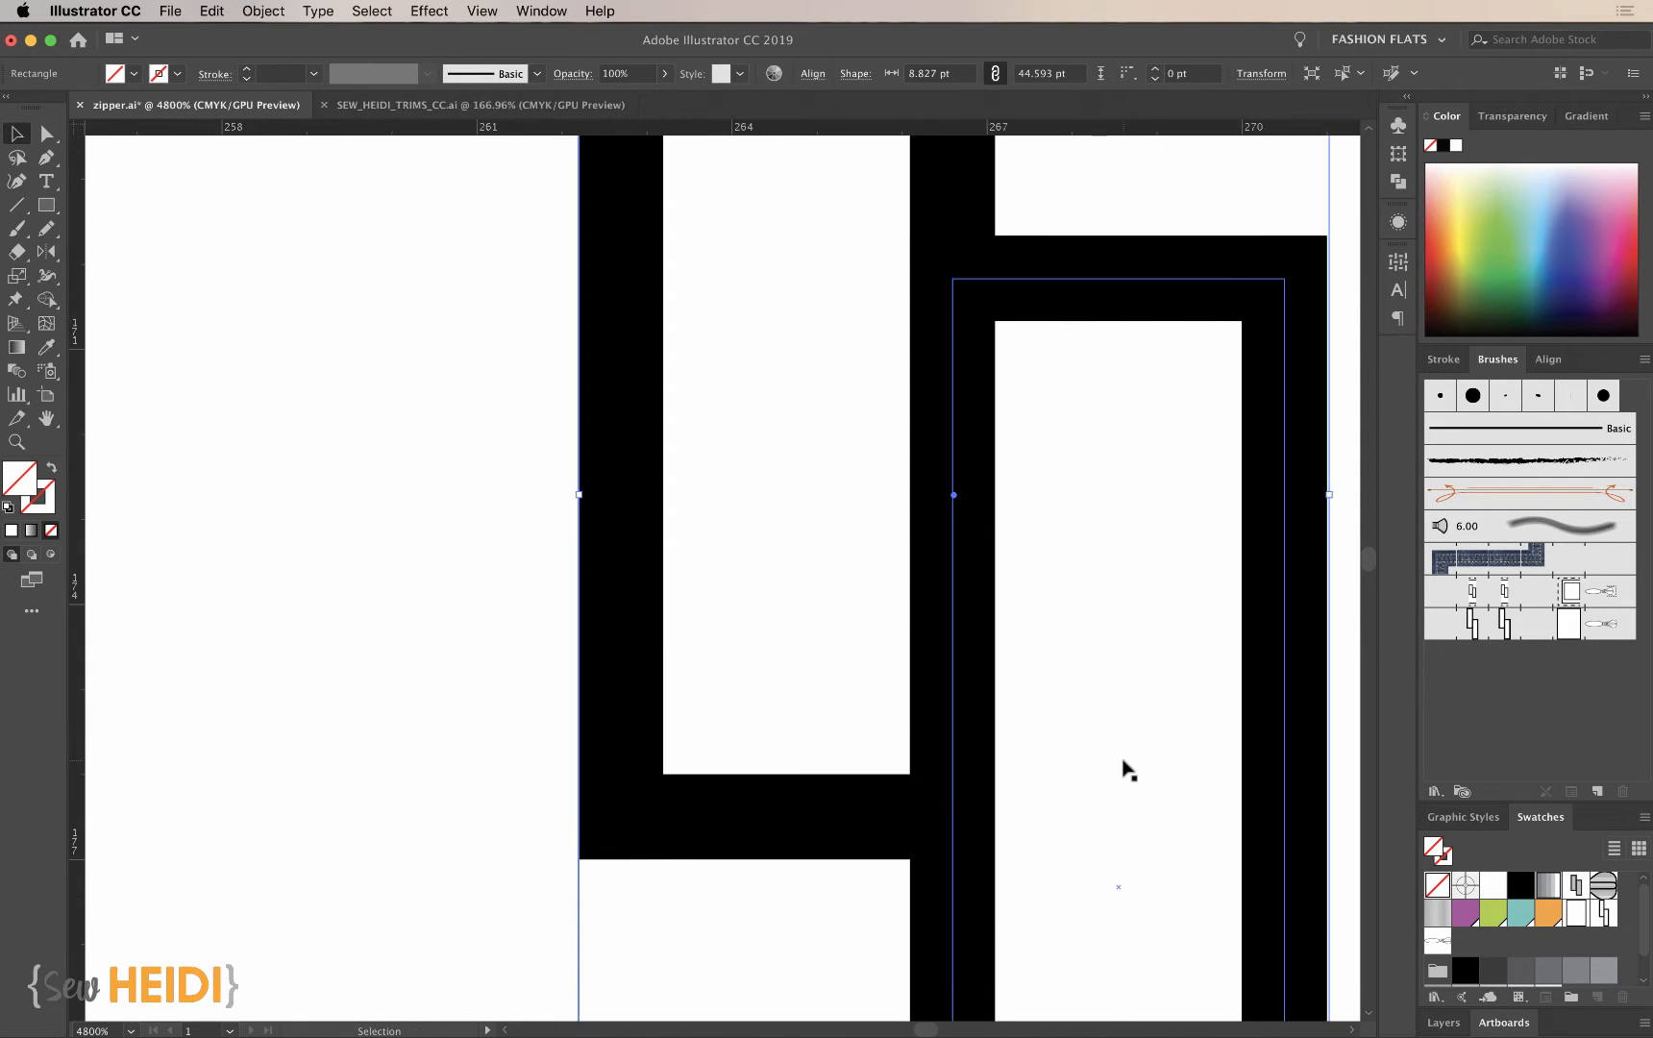
scroll(1125, 768, right, 5)
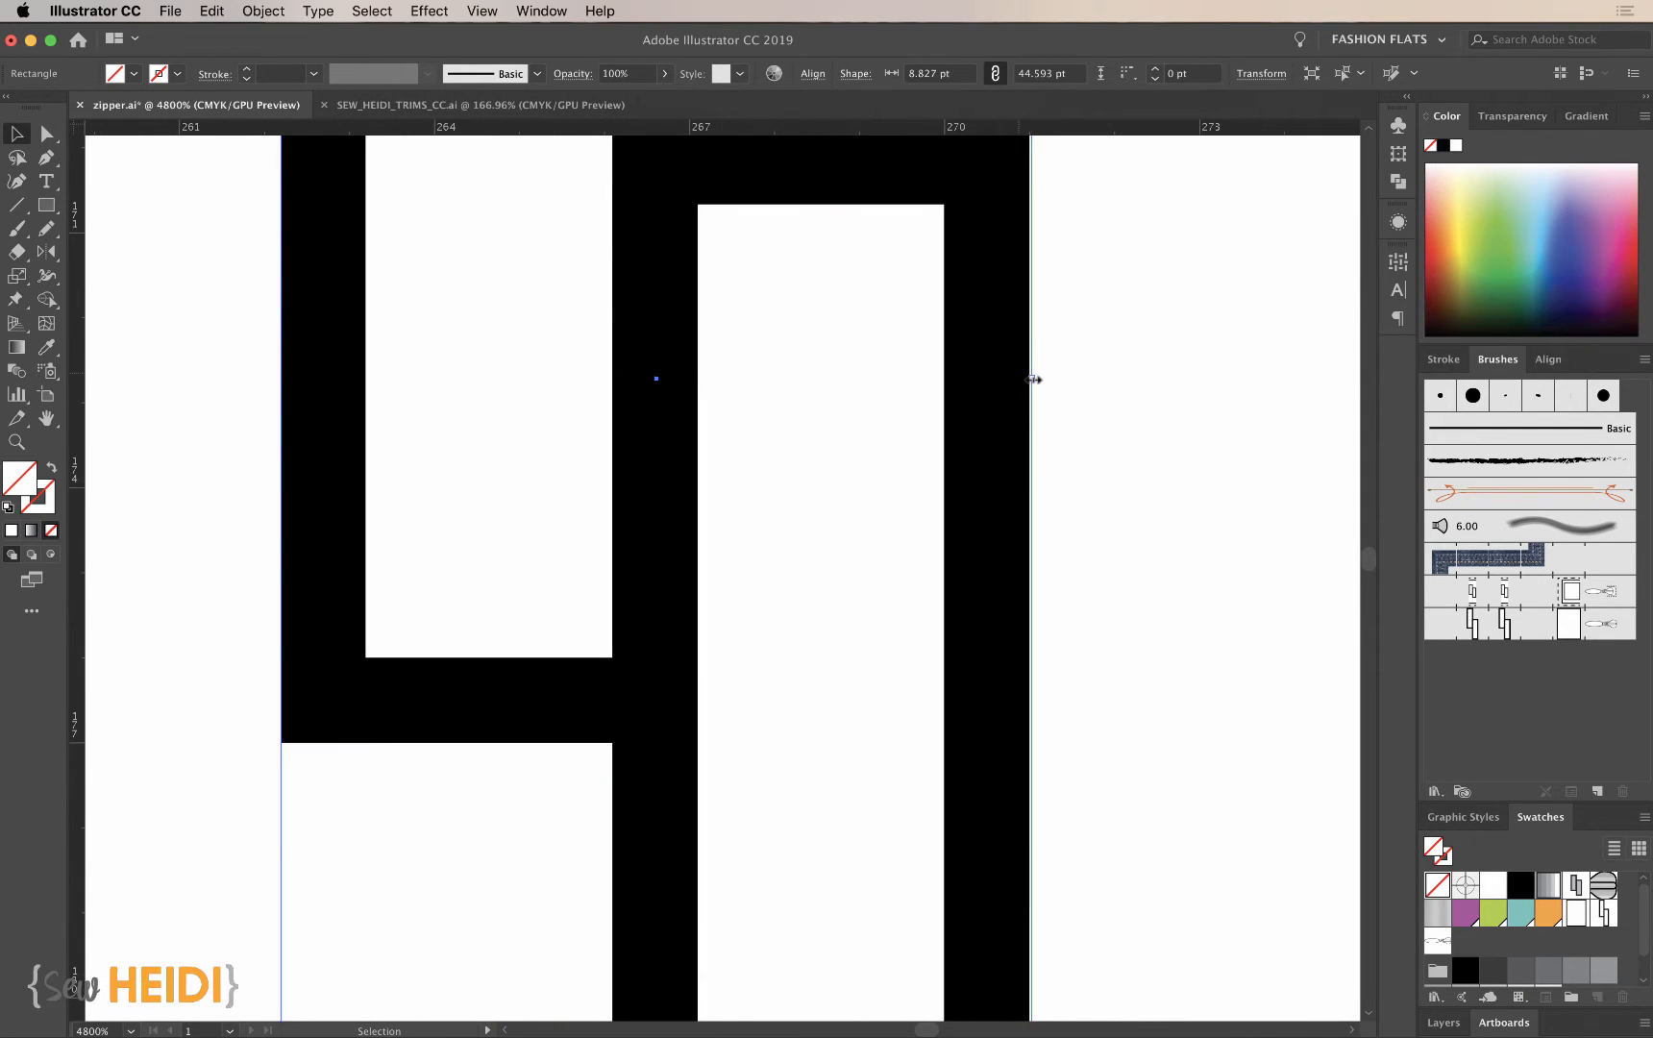
drag(1034, 380, 1027, 380)
key(super+minus)
key(super+minus)
key(super+minus)
key(super+minus)
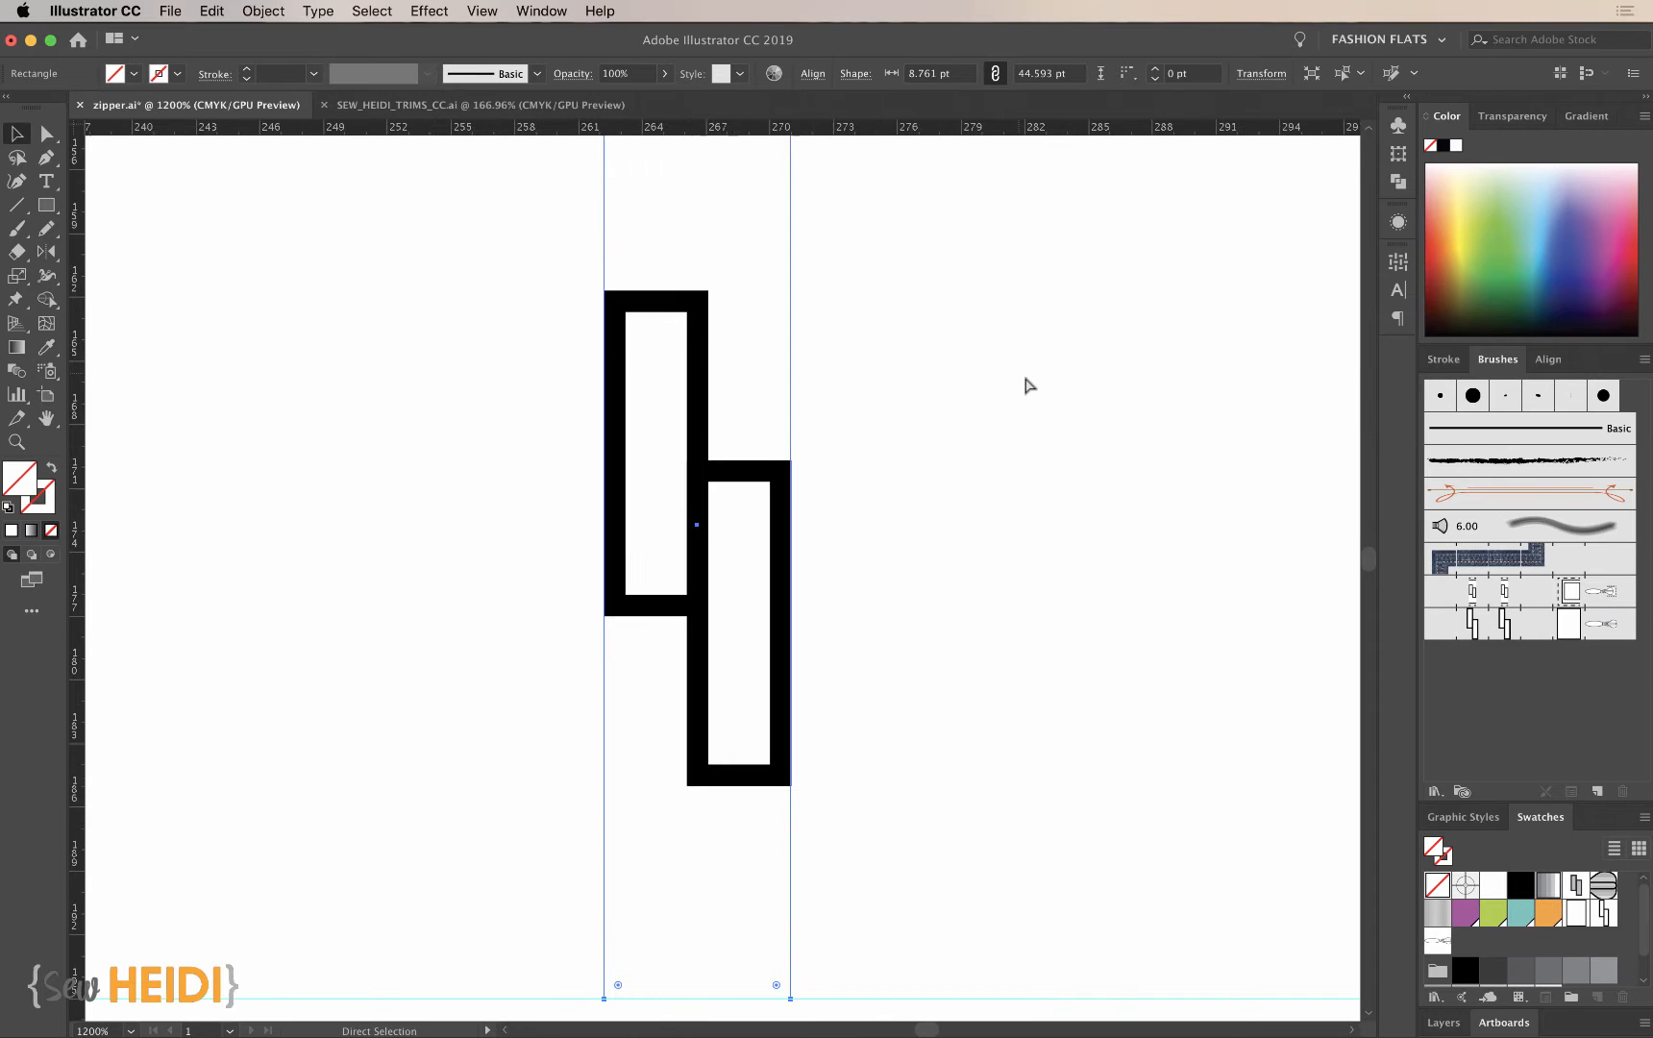
key(super+minus)
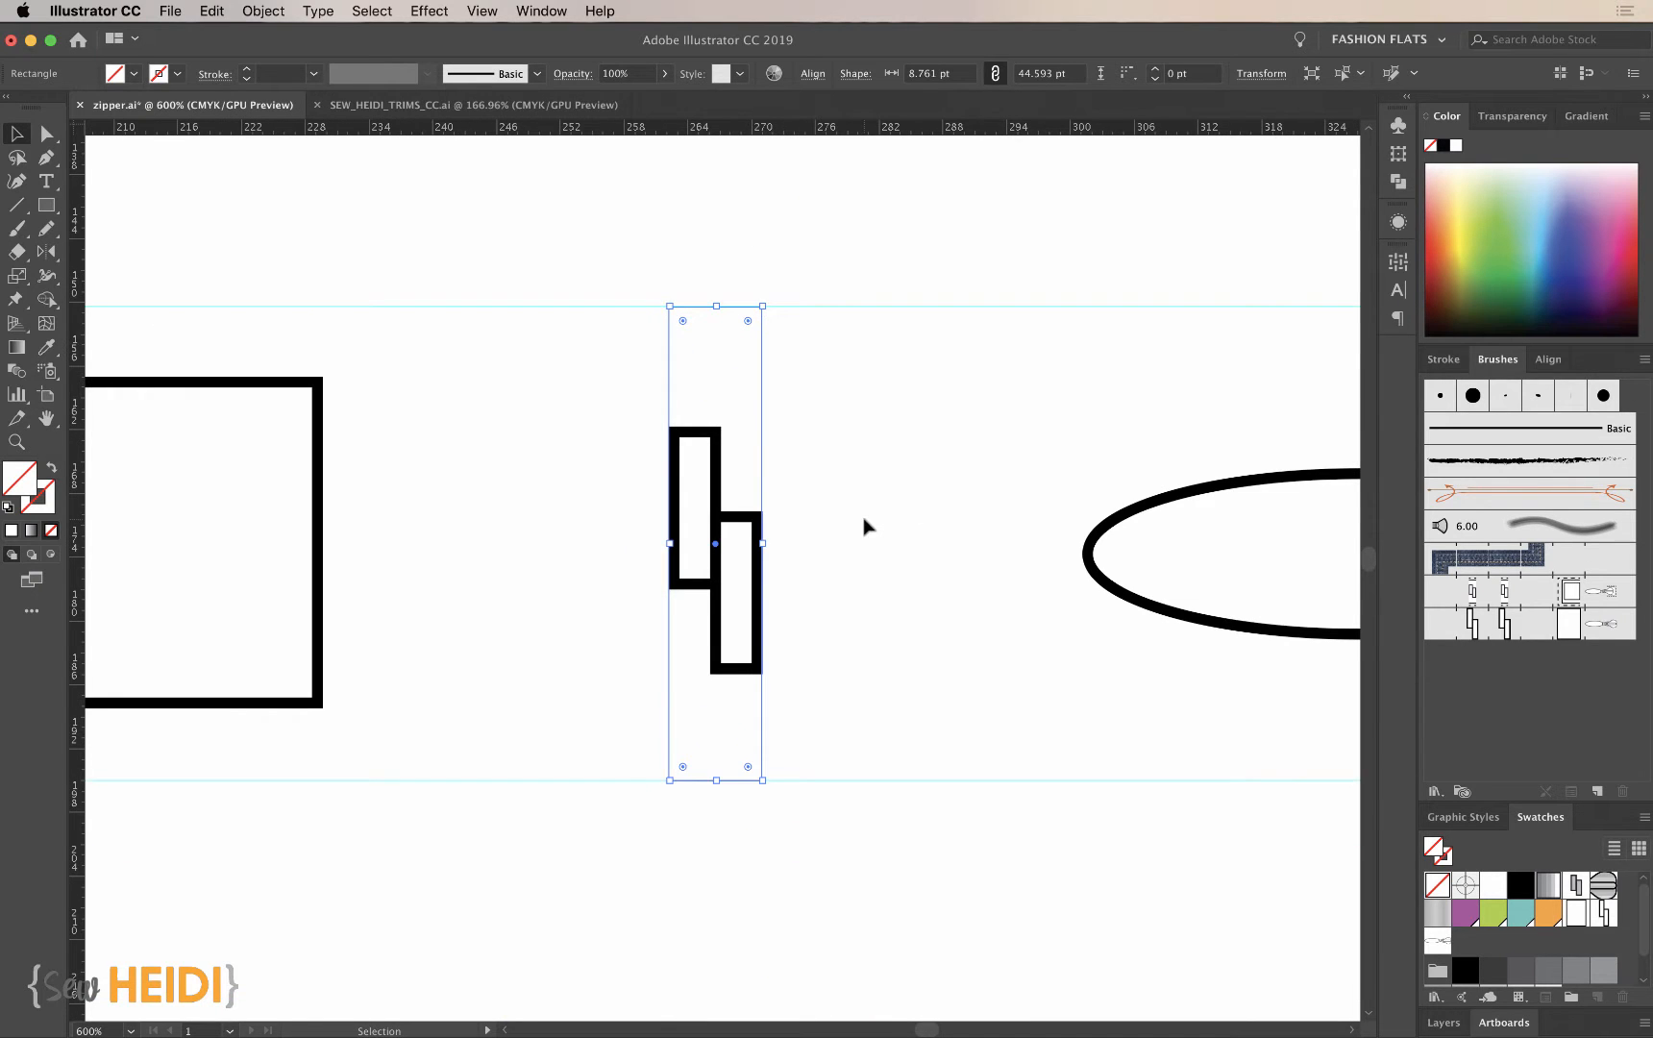
key(super+minus)
key(super+minus)
- Copy the teeth's invisible rectangle over the right end of the slider, keeping it between the two guides
scroll(867, 524, up, 5)
scroll(867, 524, left, 2)
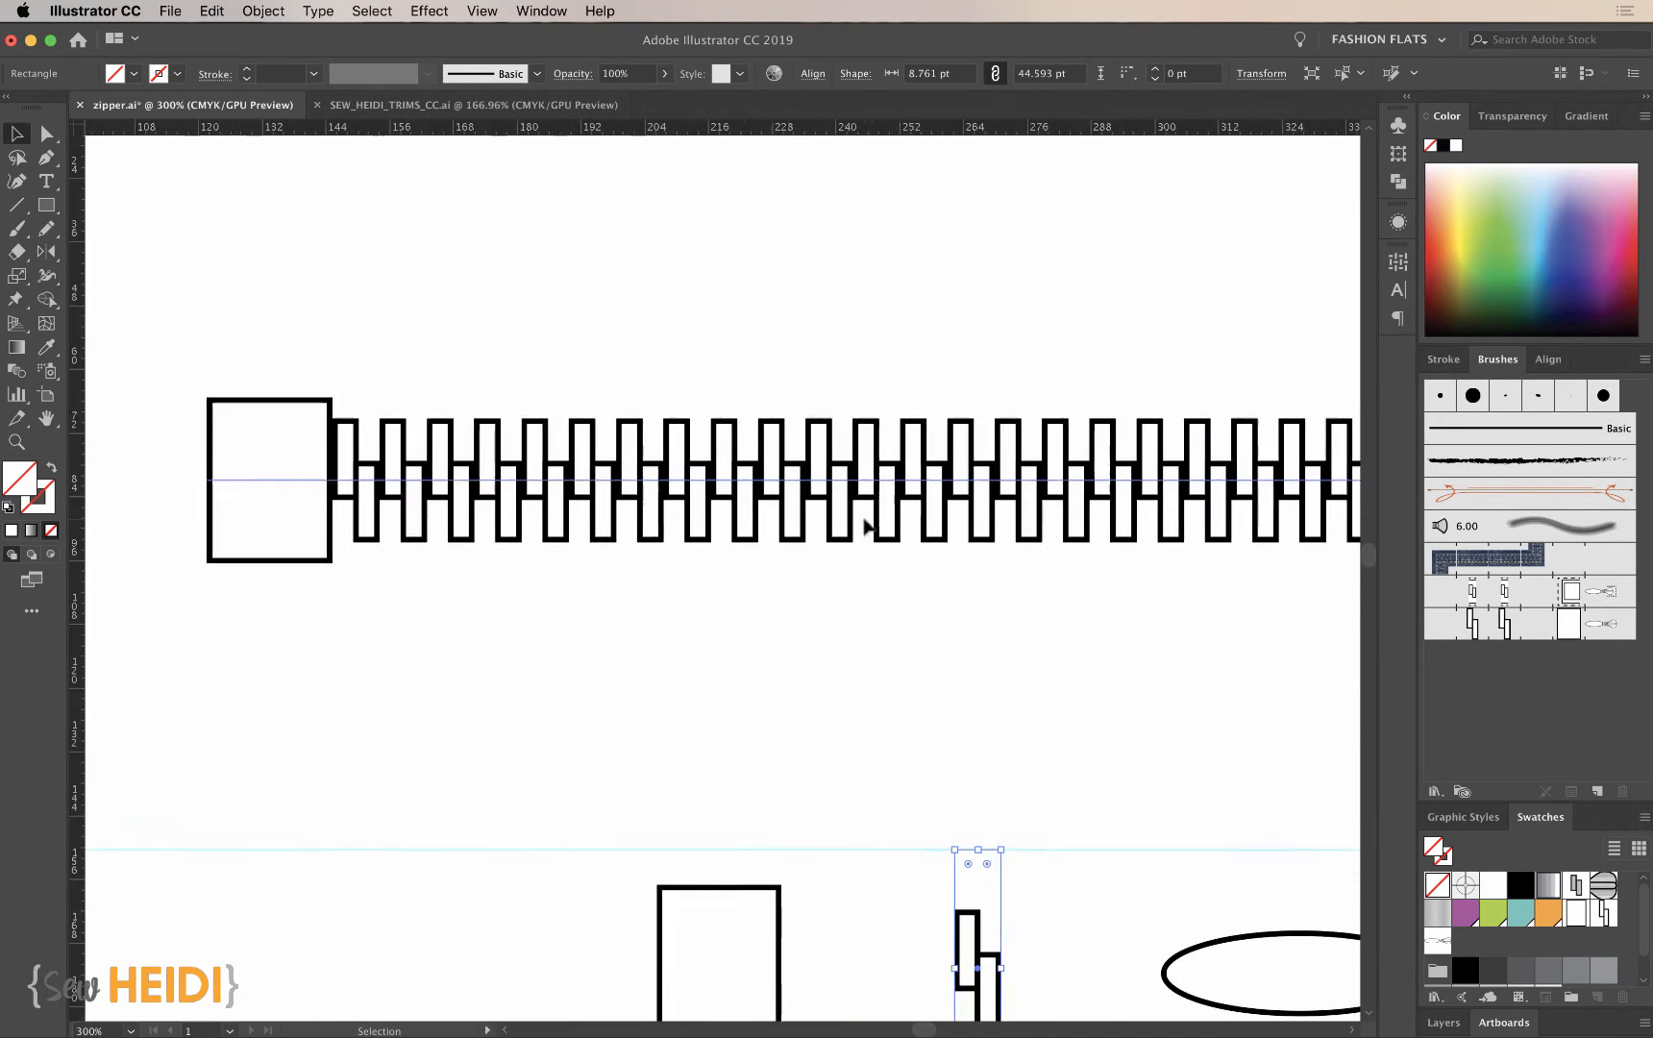
scroll(1107, 765, down, 4)
scroll(1107, 764, right, 6)
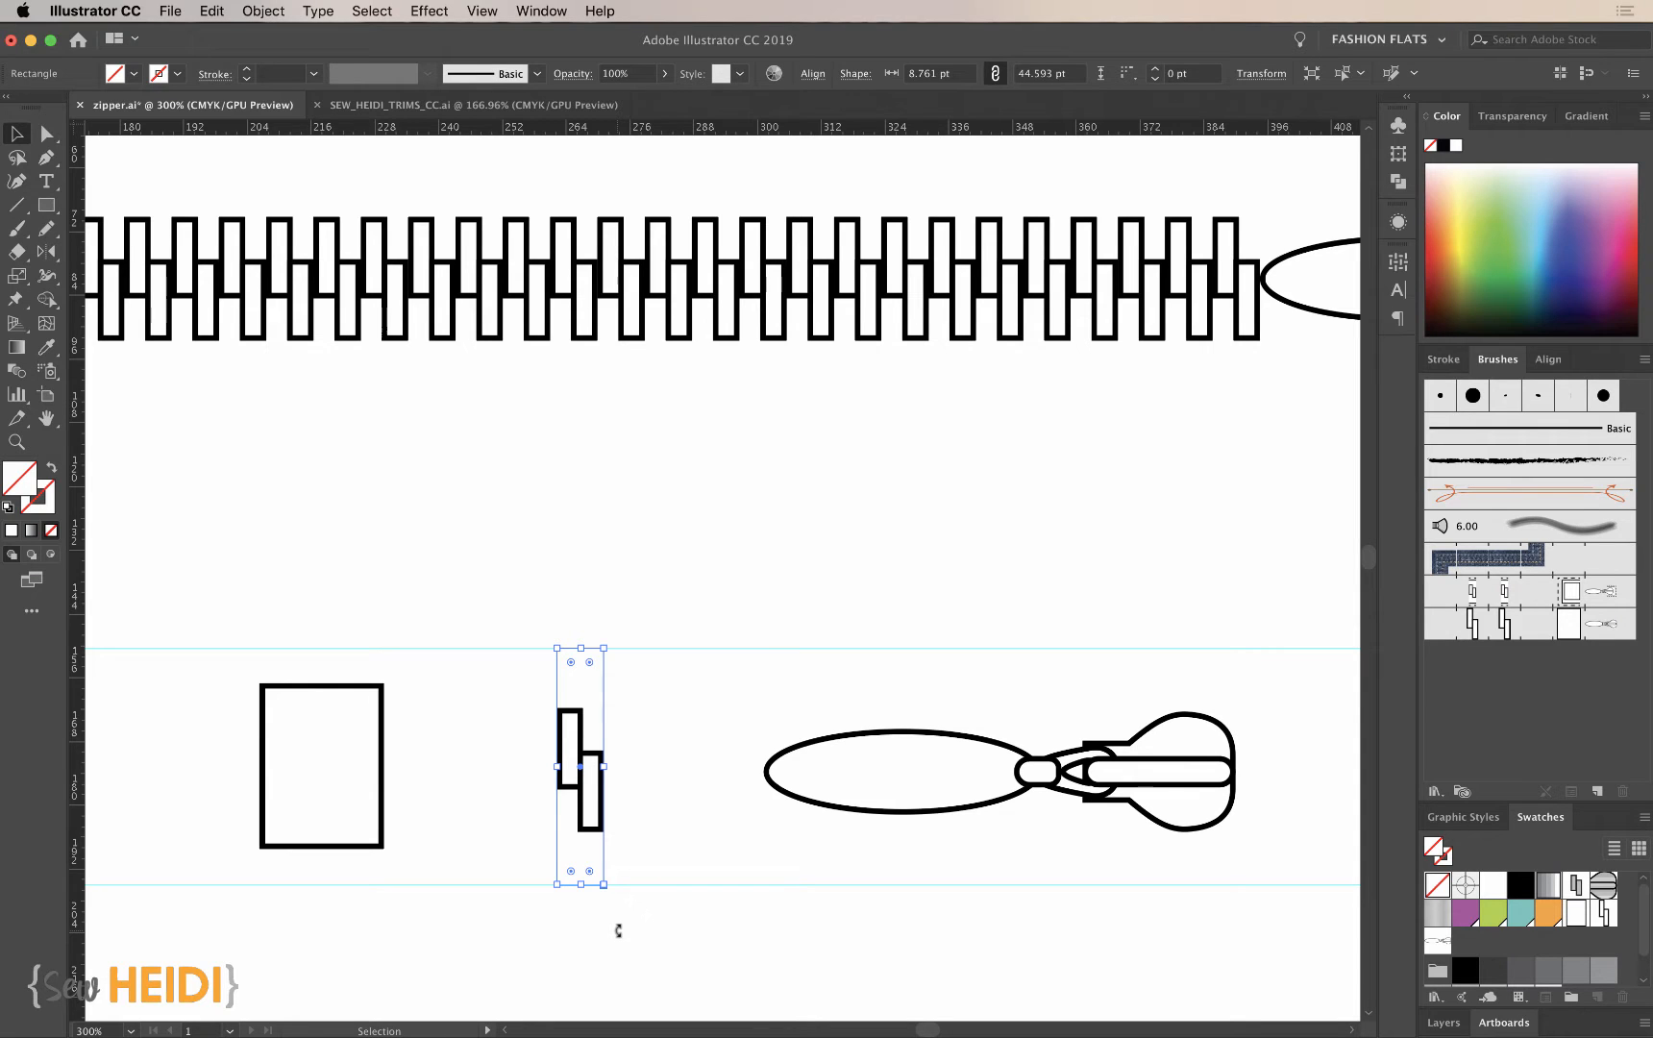
click(679, 938)
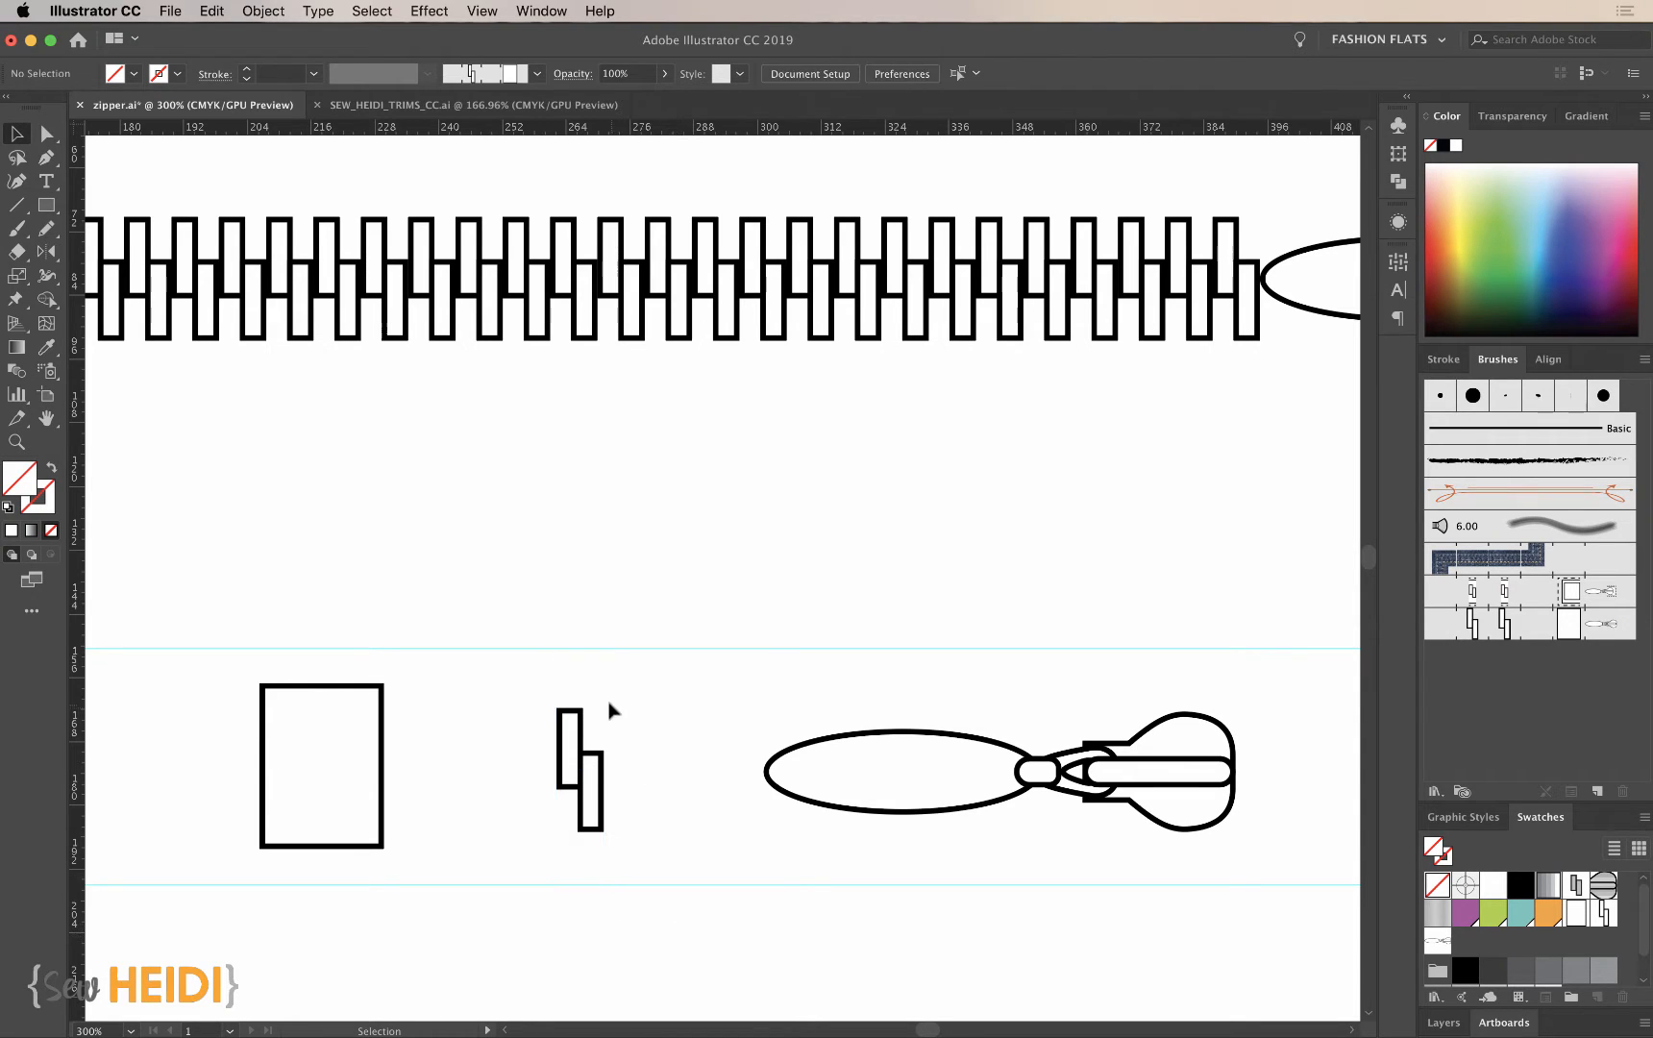
drag(601, 694, 1245, 691)
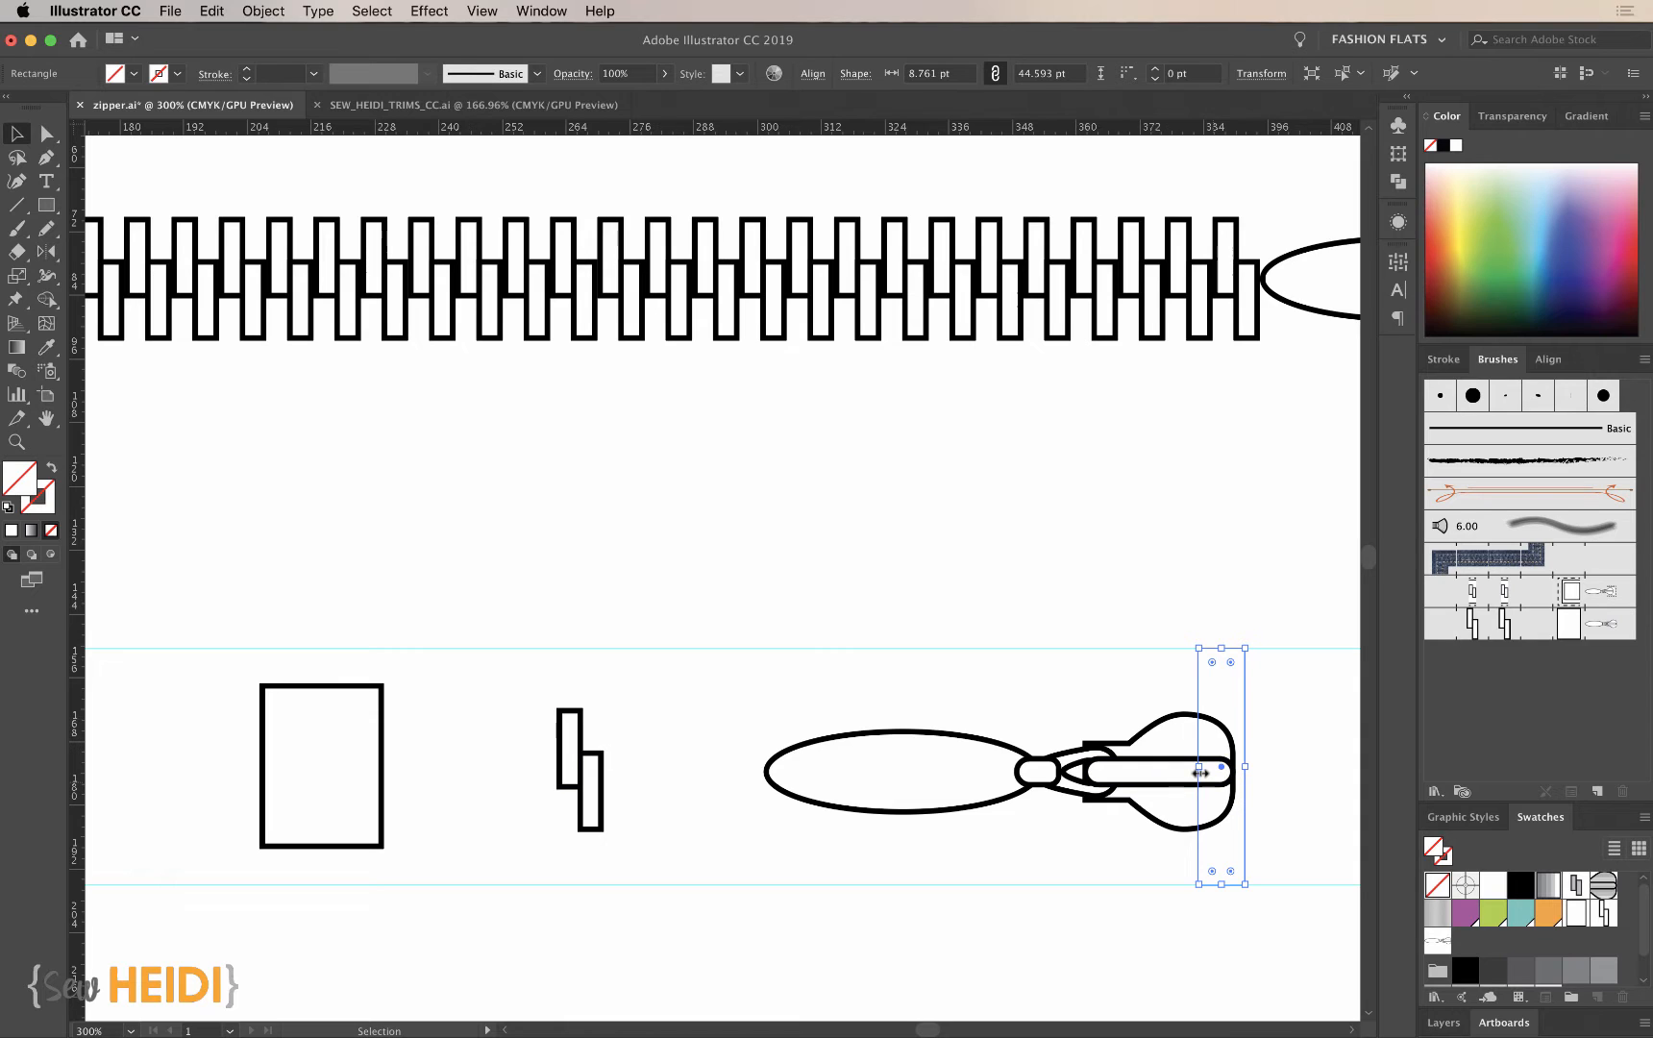
- Adjust the left edge of the slider's invisible rectangle so it covers only part of the slider body, 17.399 pt wide
drag(1199, 766, 987, 769)
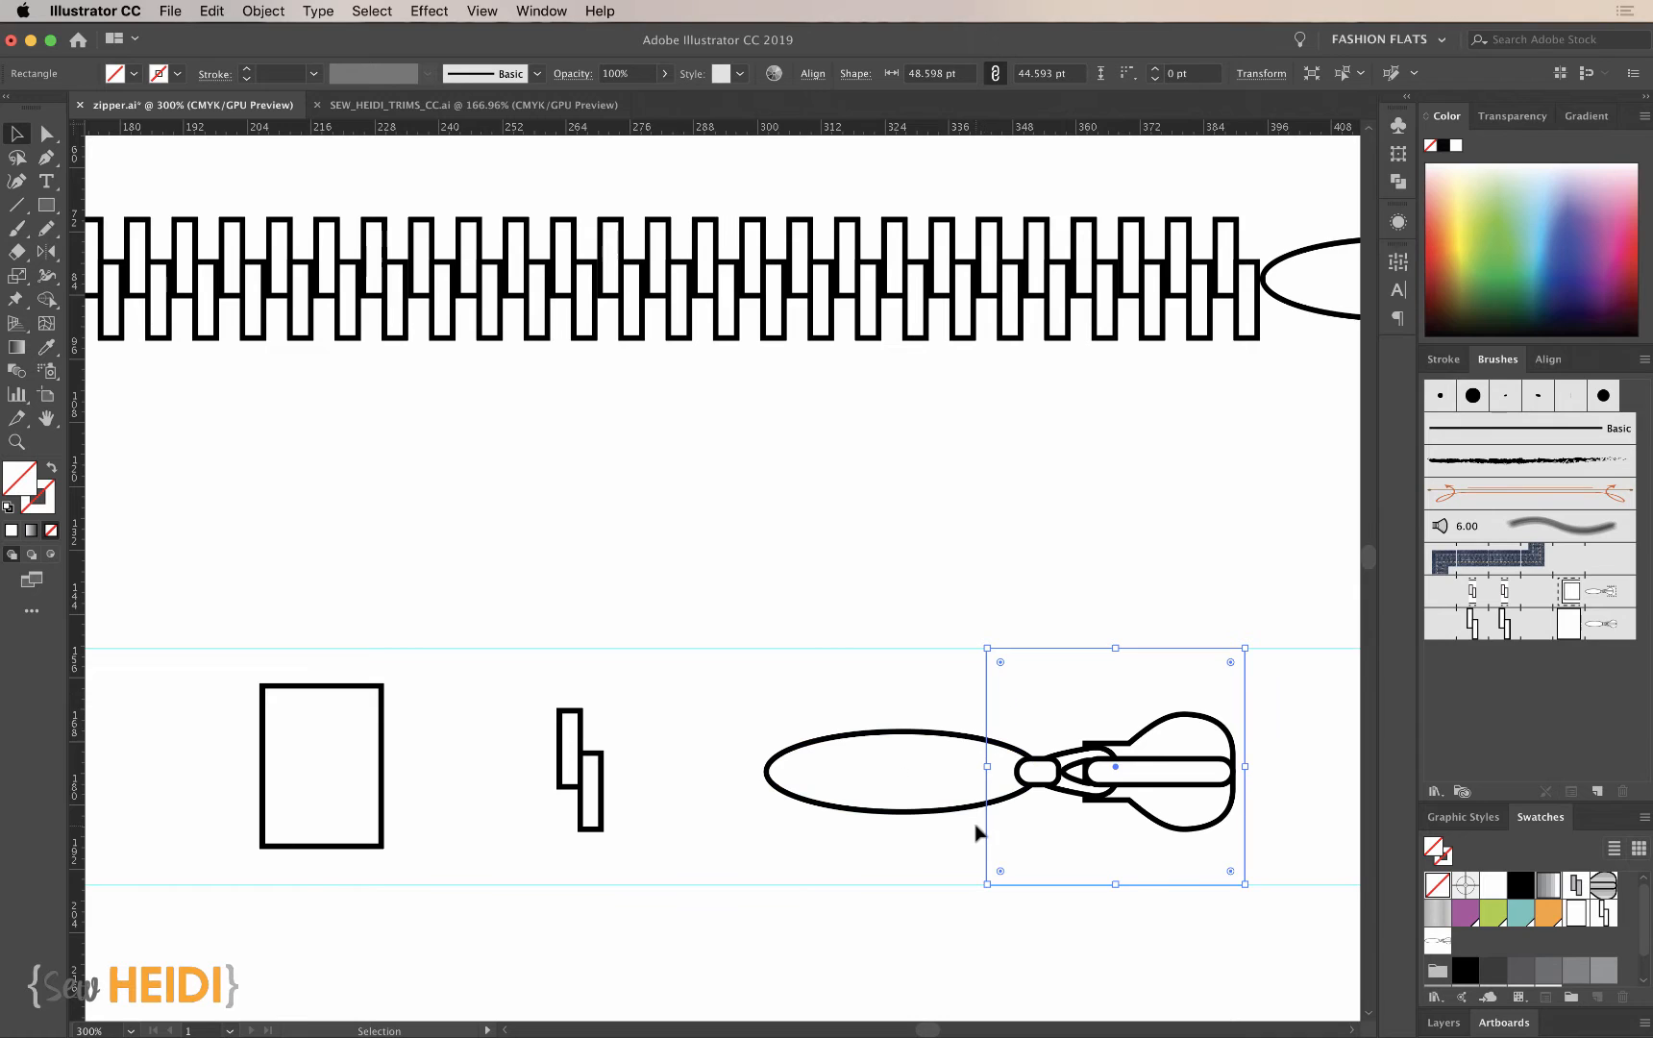
scroll(972, 827, right, 5)
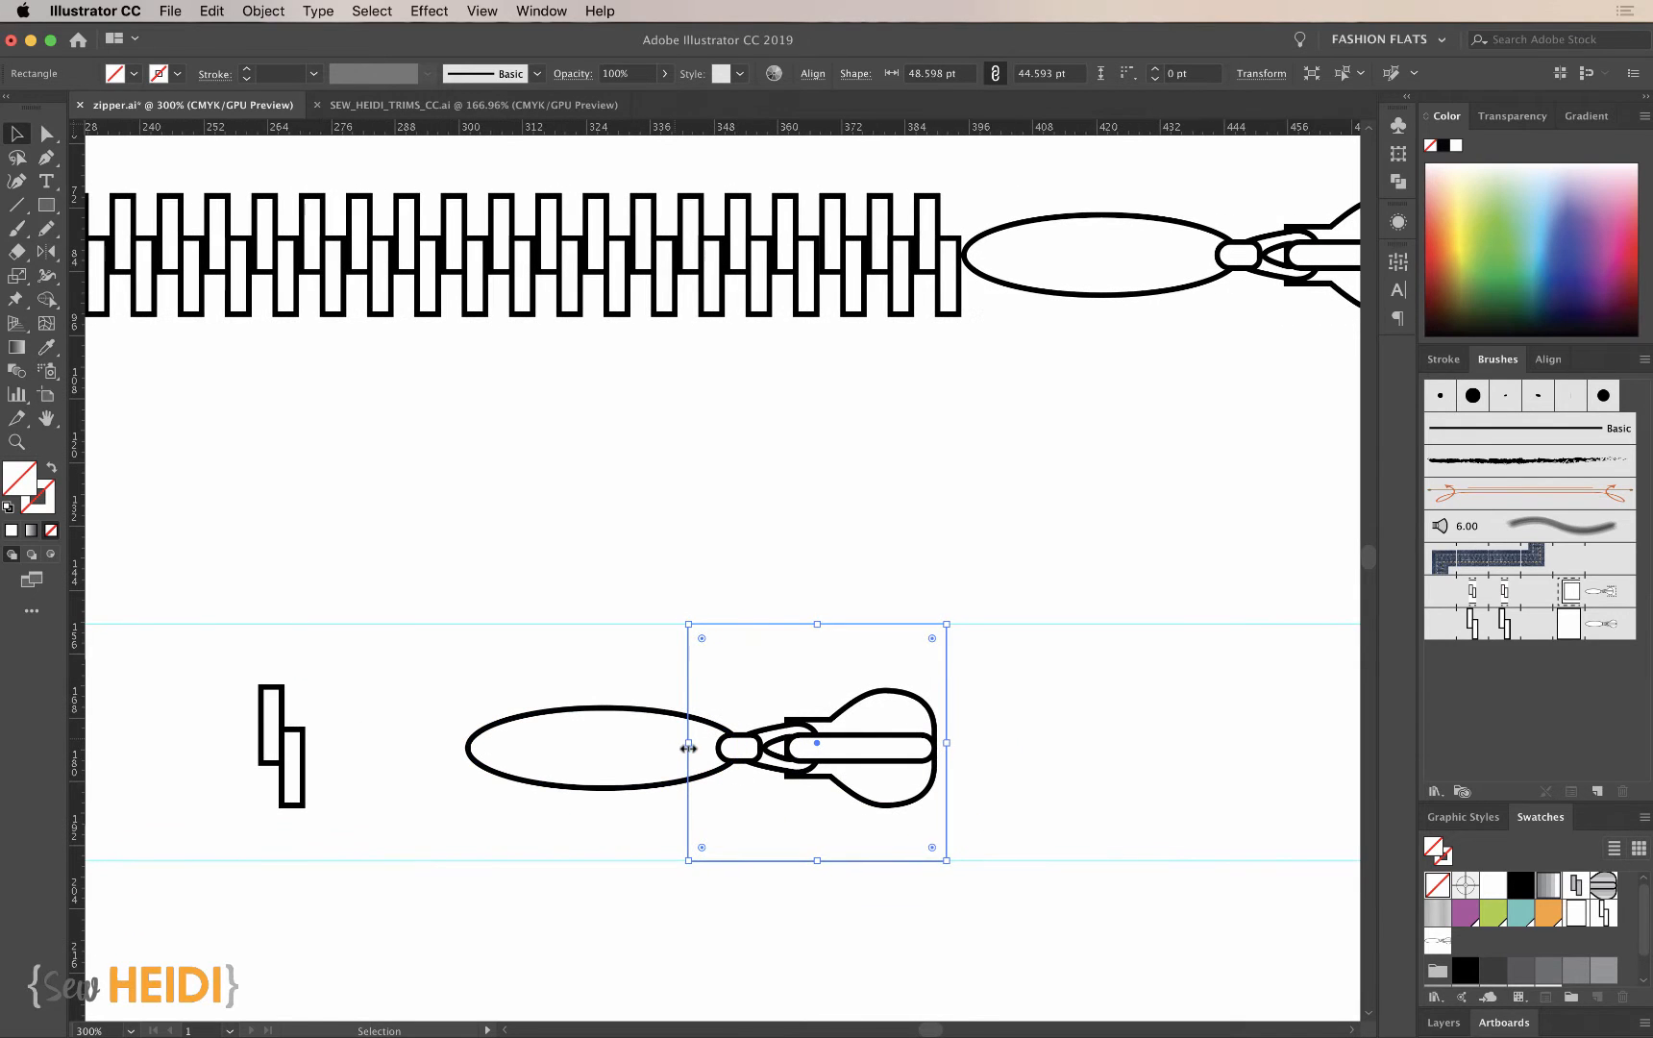
drag(688, 750, 854, 746)
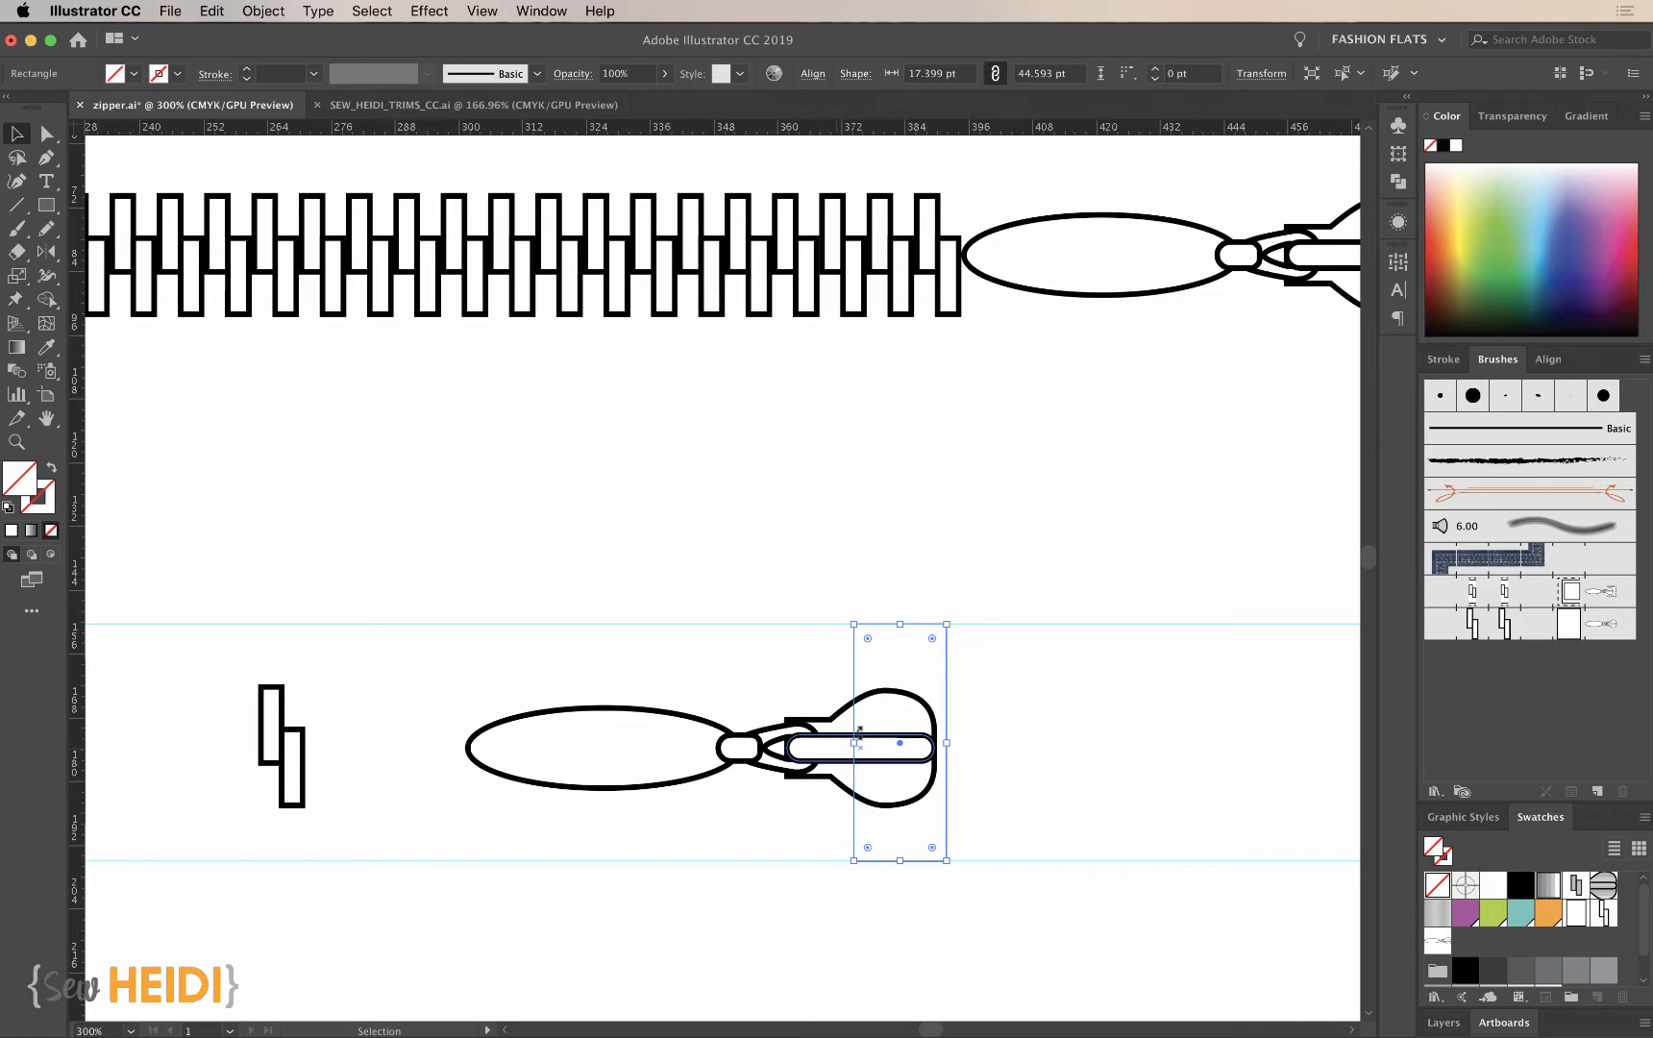
- Select the invisible rectangles of the slider, teeth and end stop together and send them to the back
key(super+minus)
scroll(738, 701, left, 4)
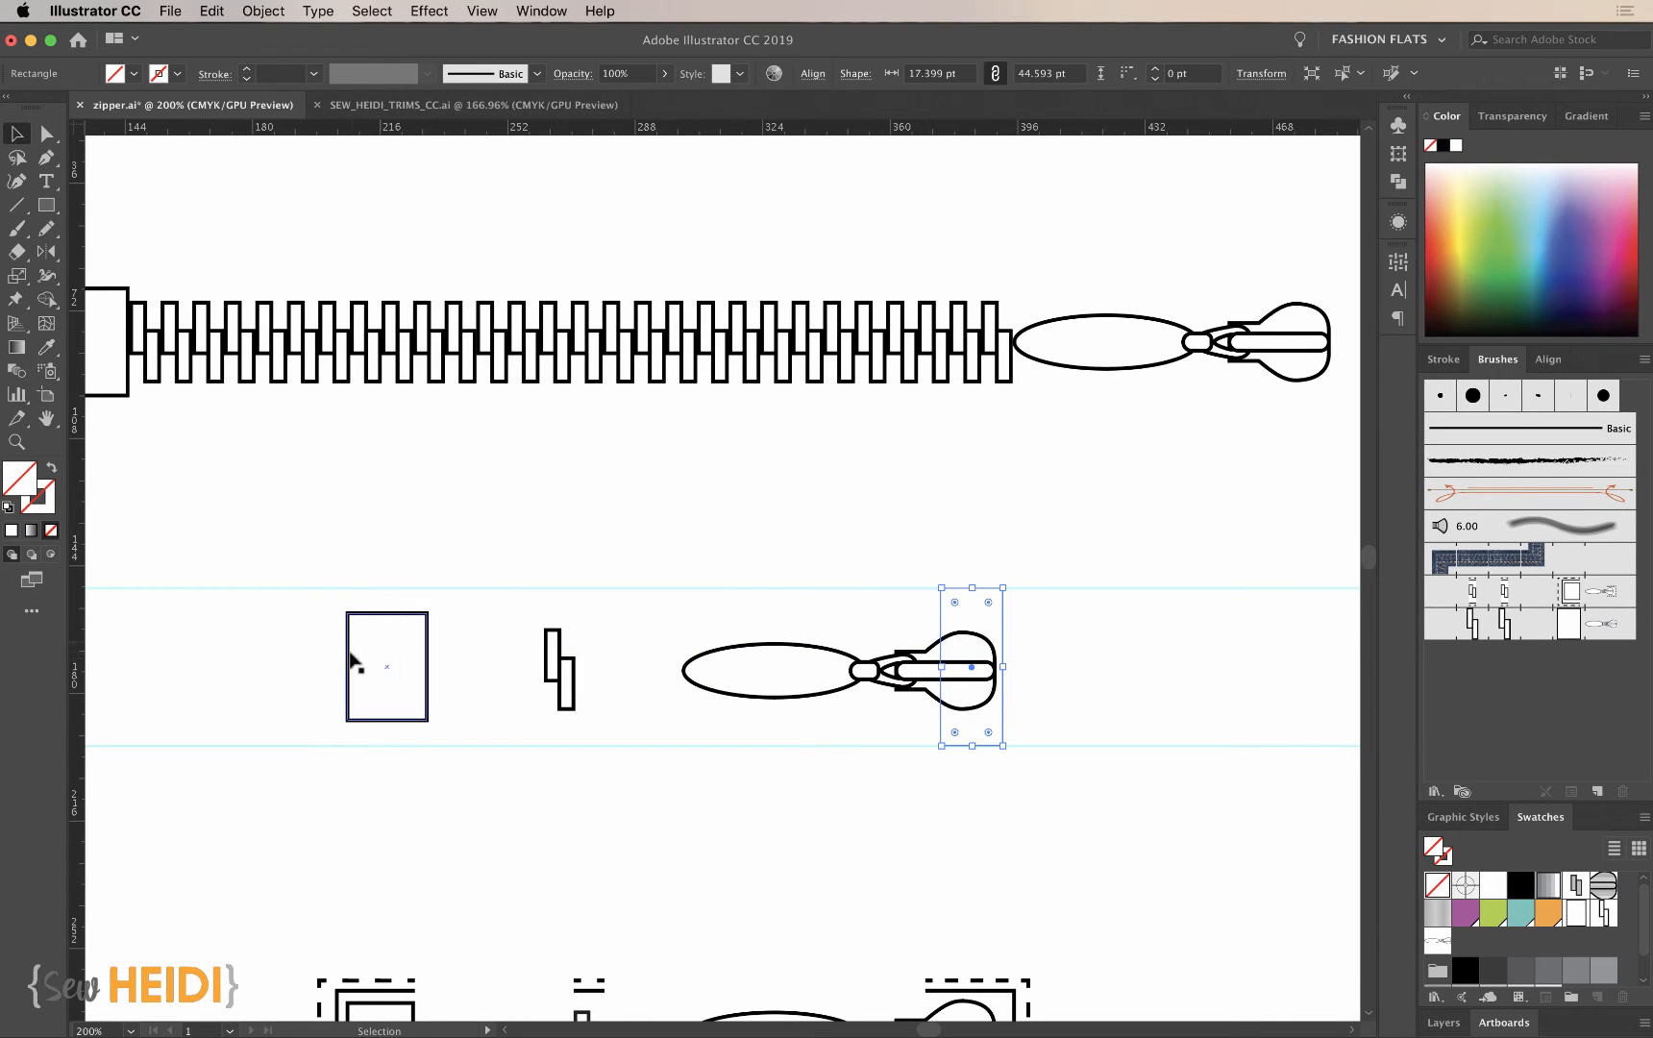
scroll(635, 819, left, 3)
scroll(635, 819, up, 1)
scroll(634, 819, up, 1)
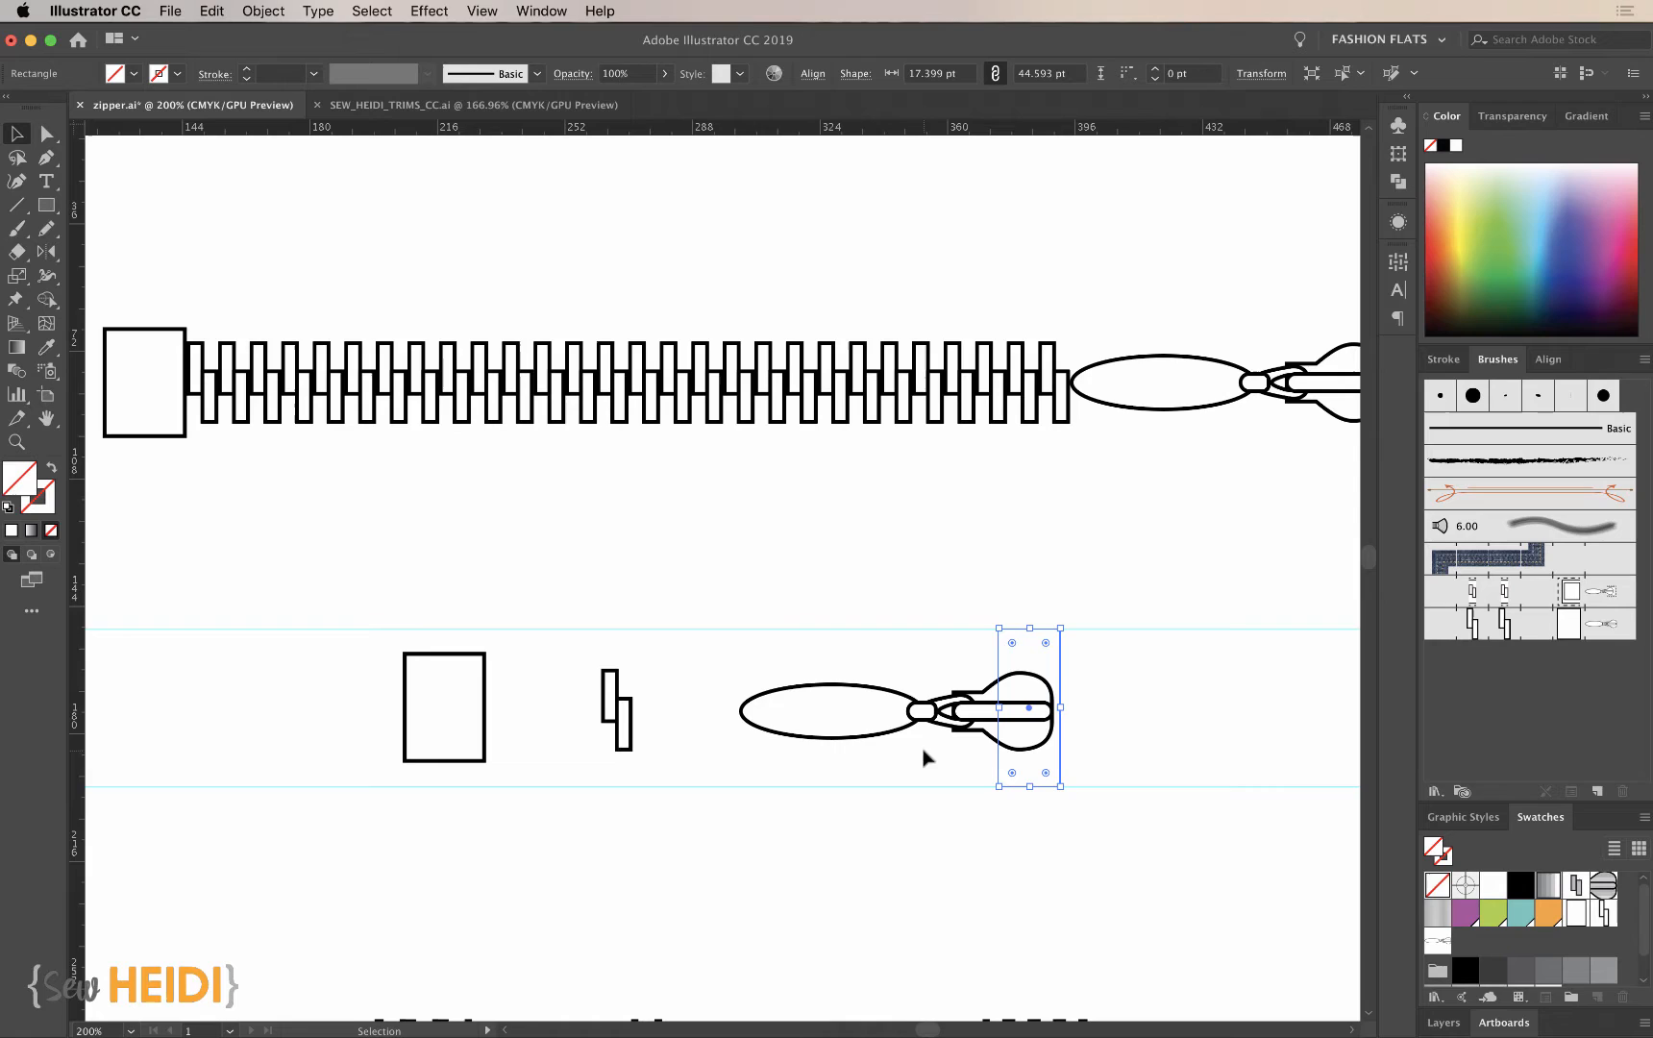
shift+click(631, 652)
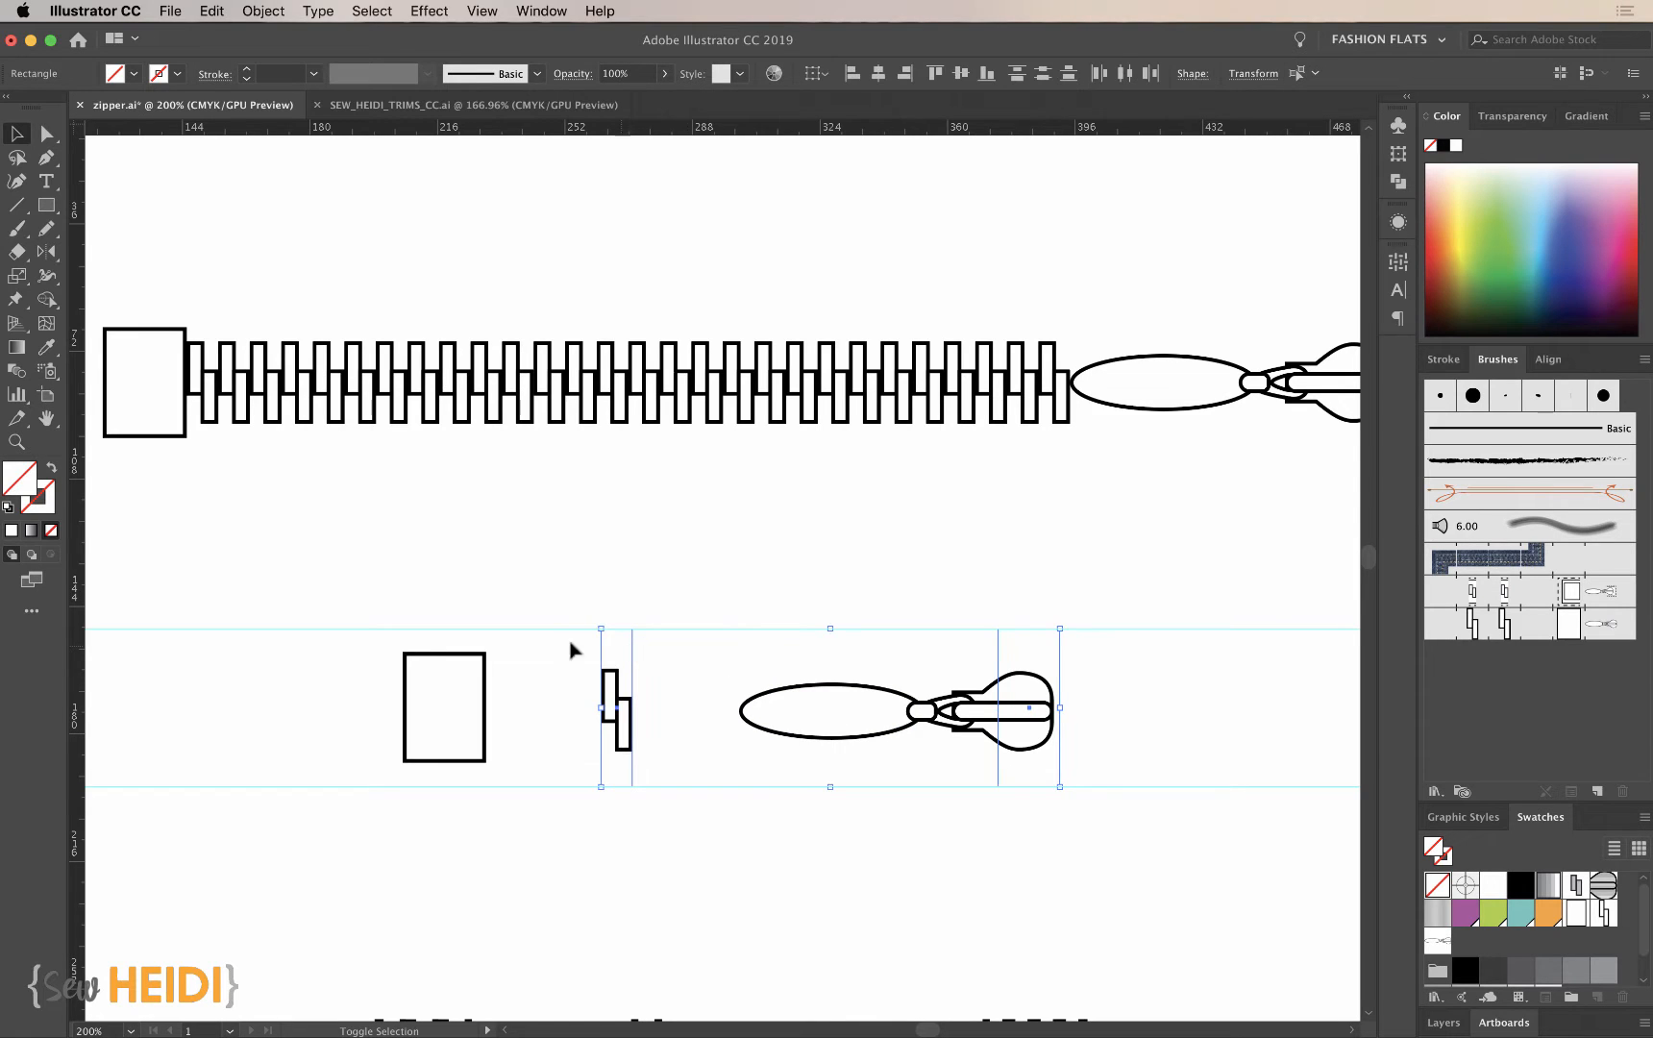
shift+click(486, 654)
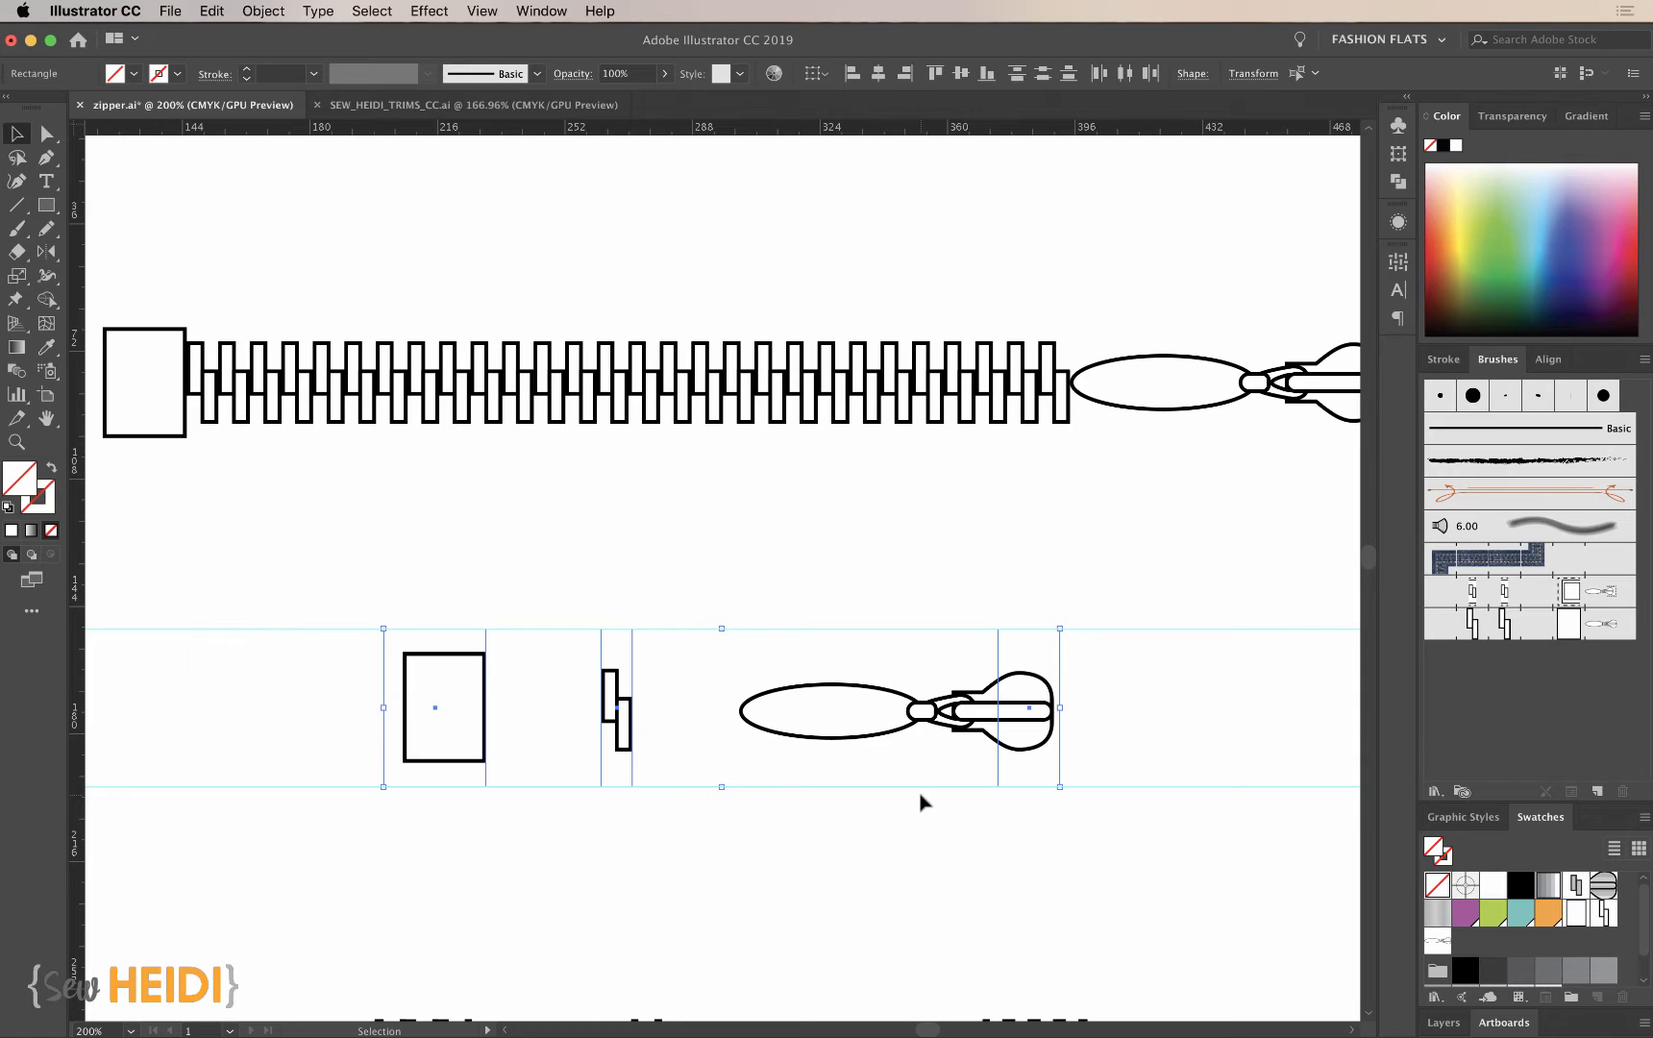
click(259, 12)
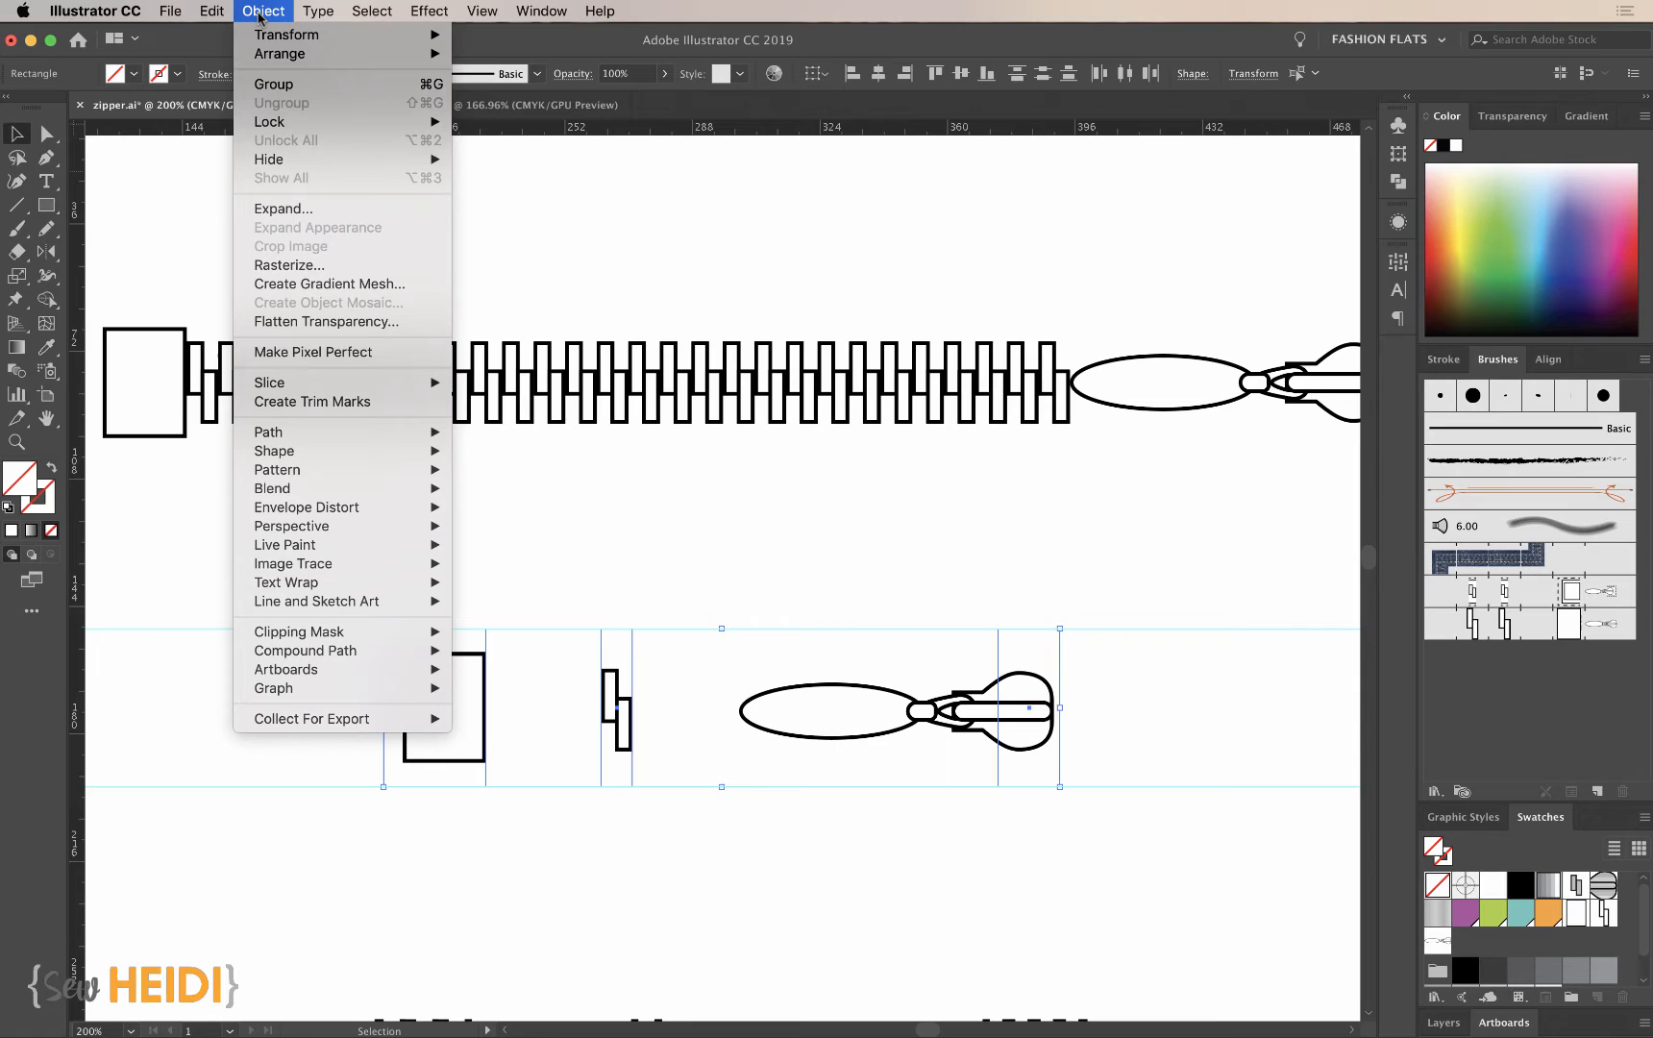
mouse_move(267, 55)
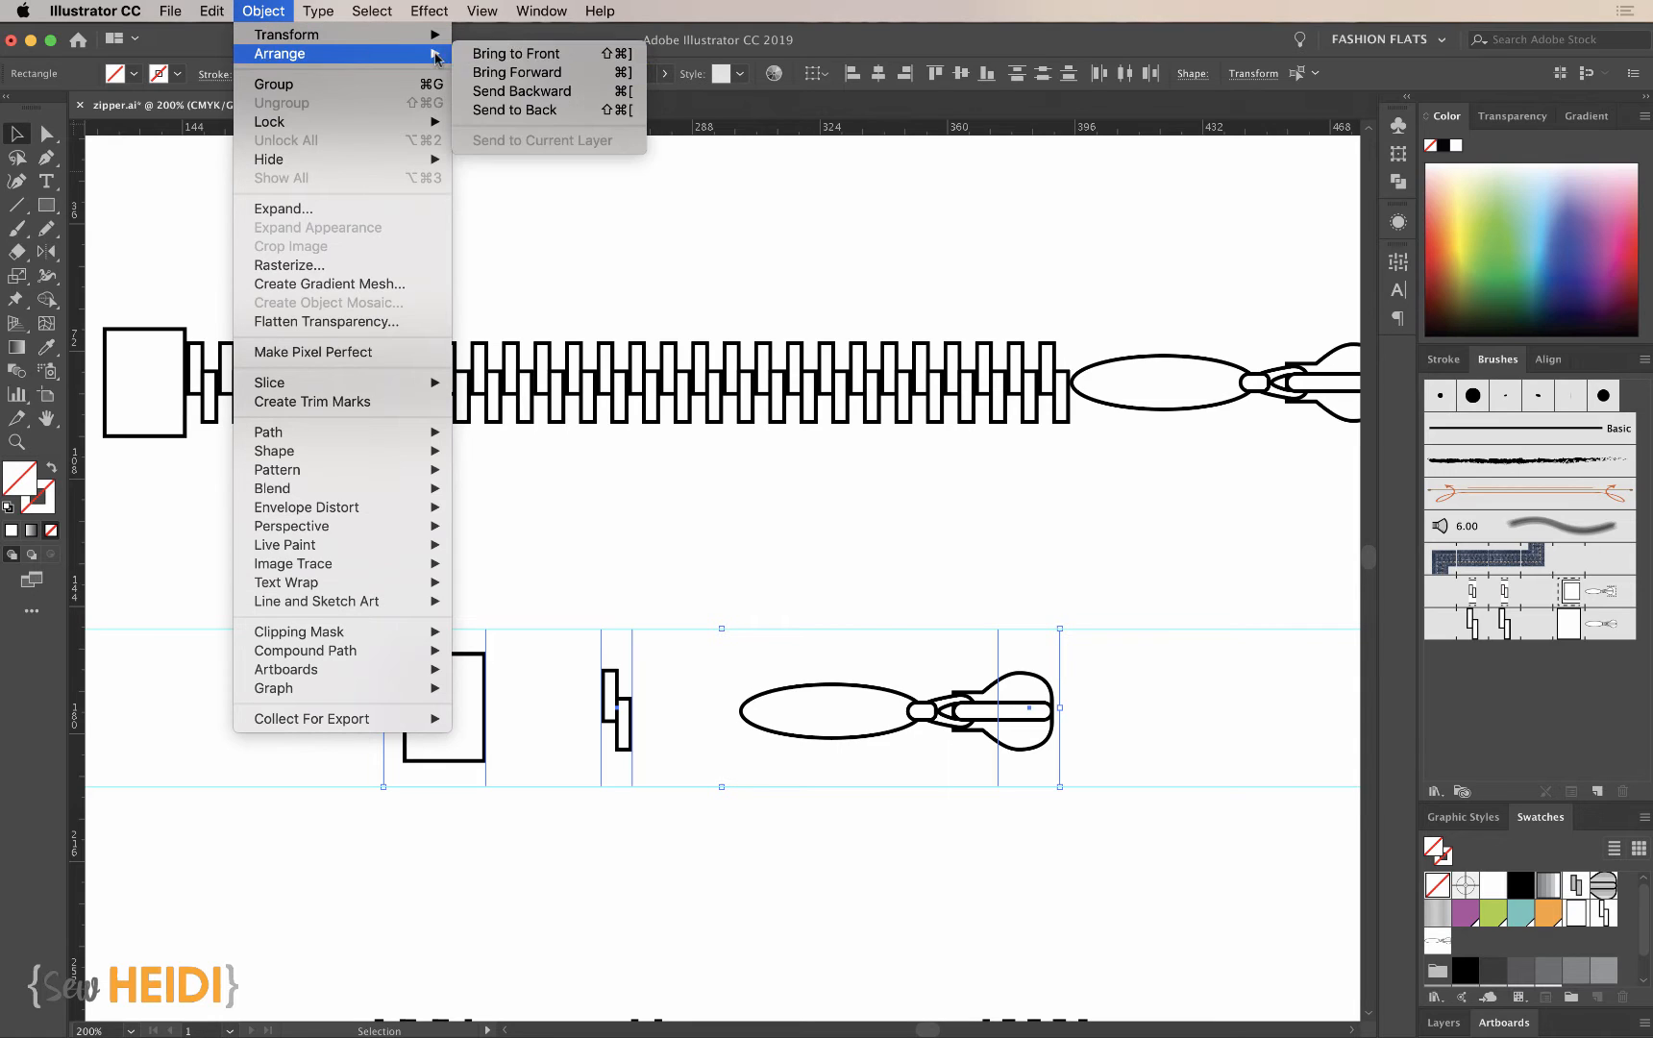
click(501, 110)
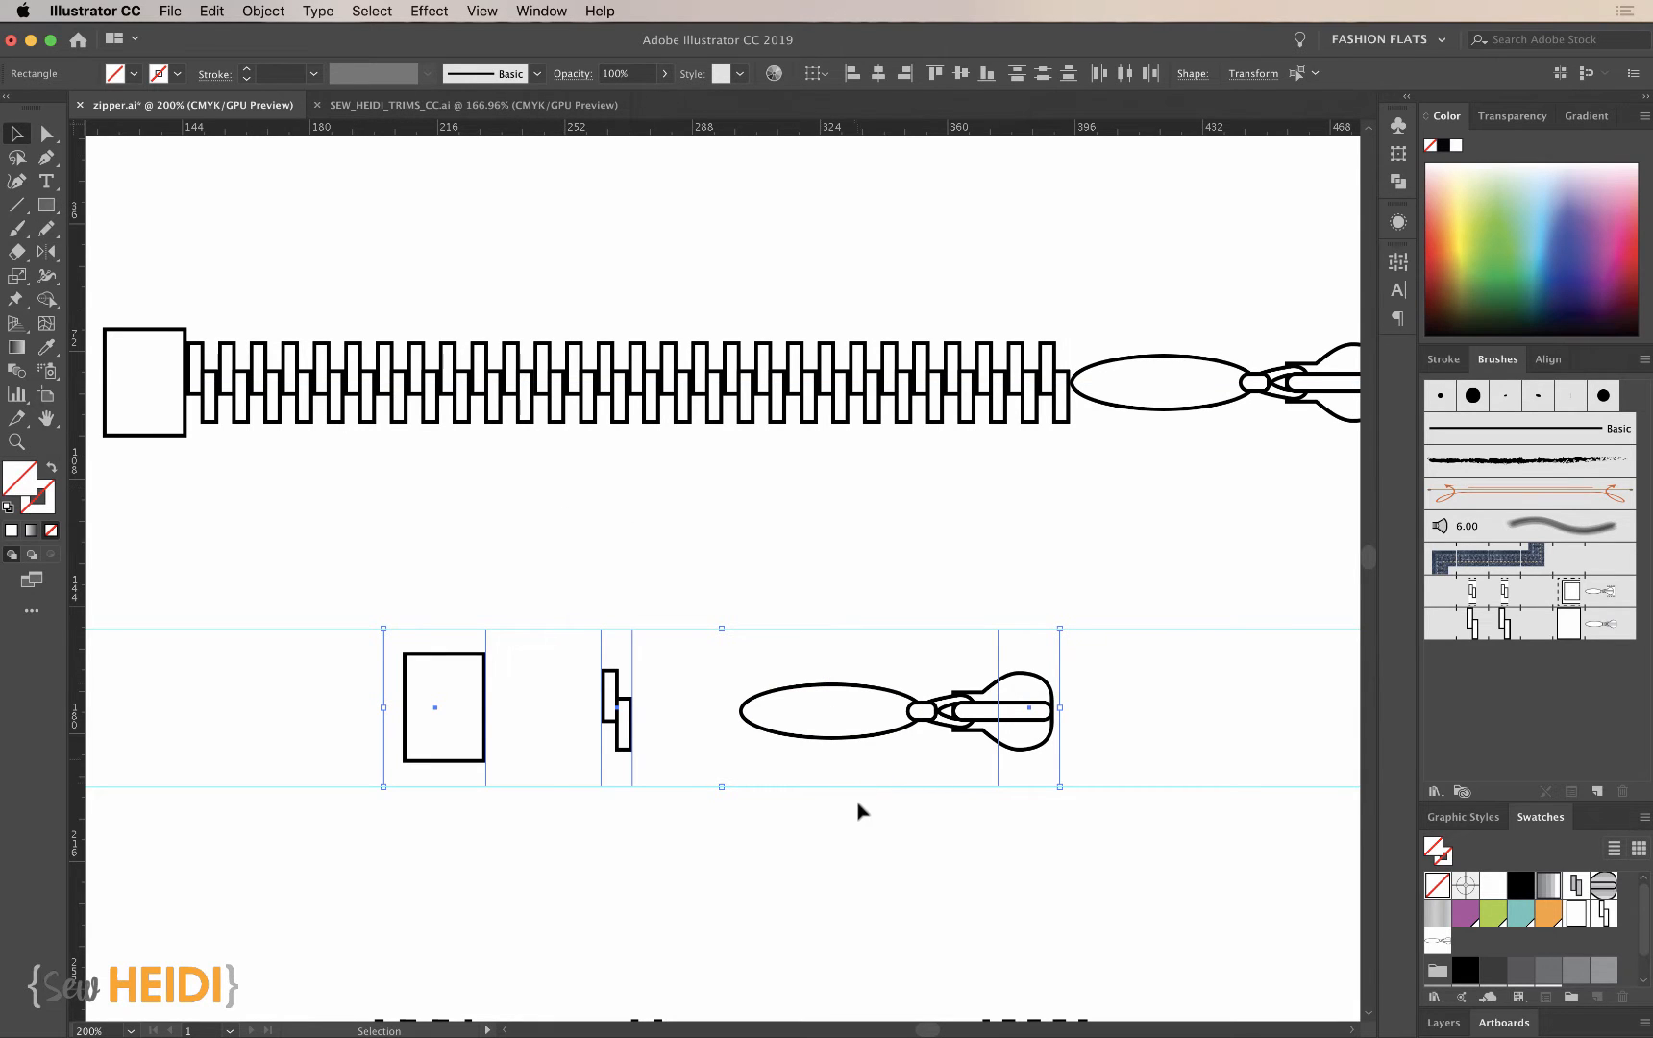
- Replace the end tile of Pattern Brush 2 with the slider and its invisible rectangle, applying the change to existing strokes
scroll(1135, 753, right, 3)
scroll(1135, 753, up, 1)
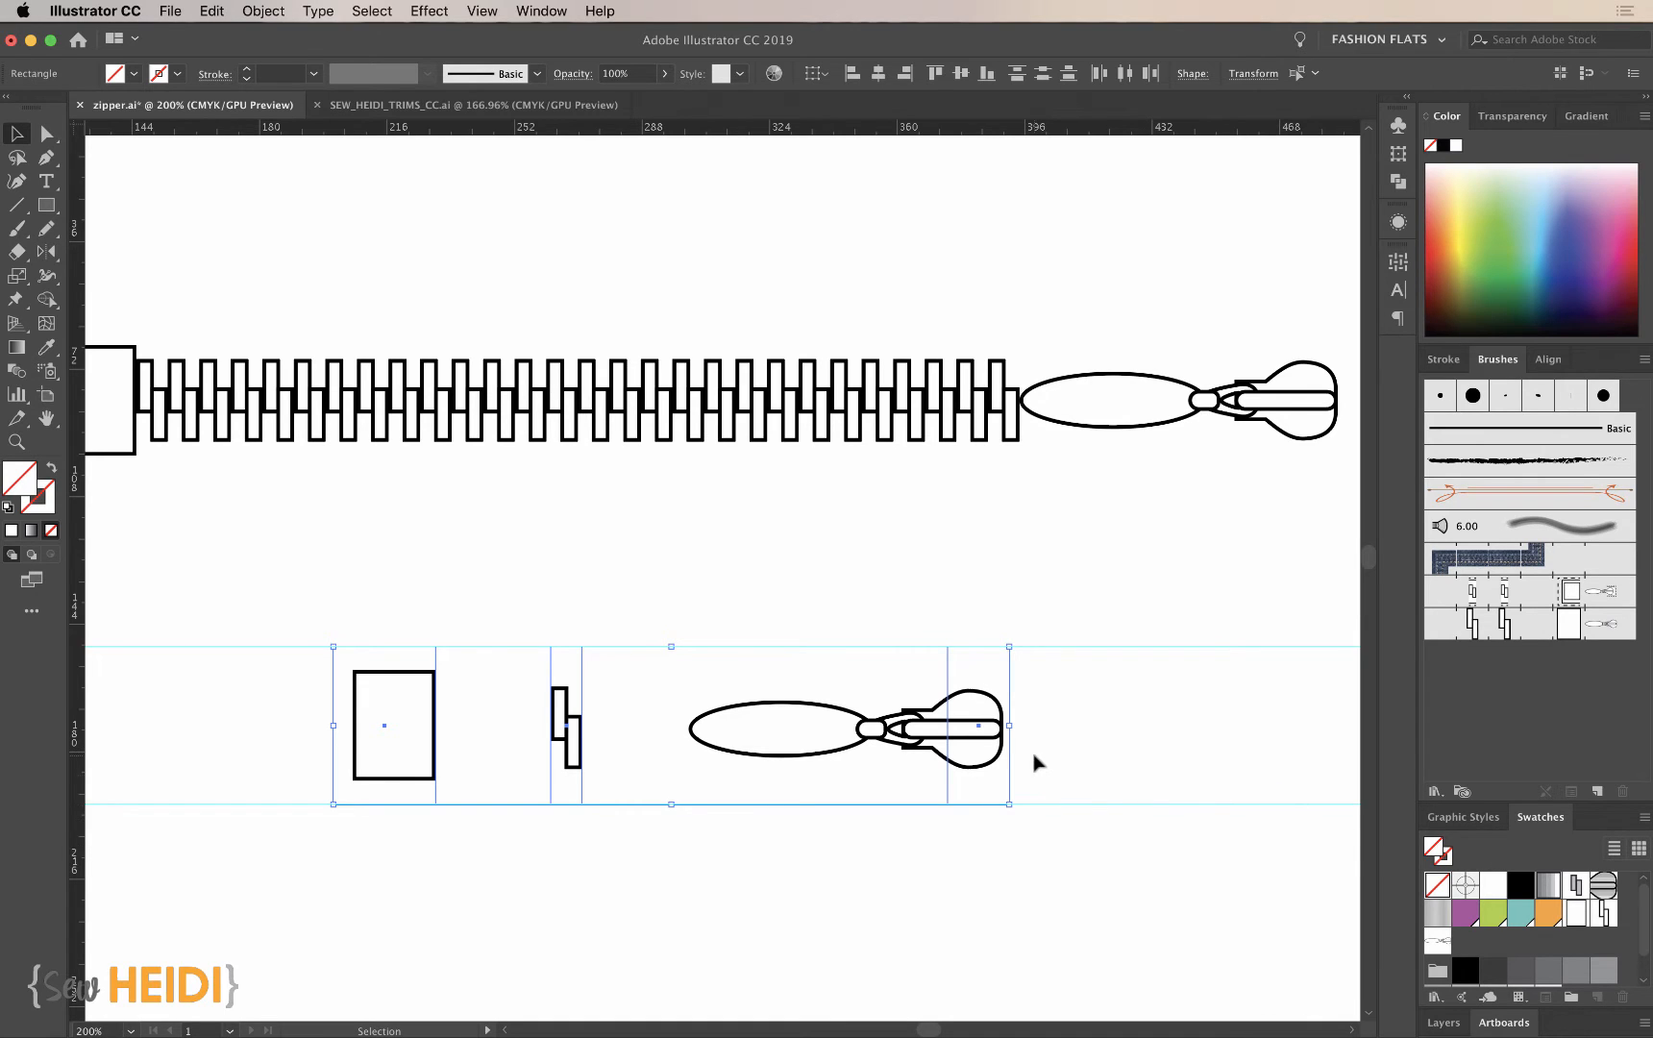
drag(1069, 774, 858, 688)
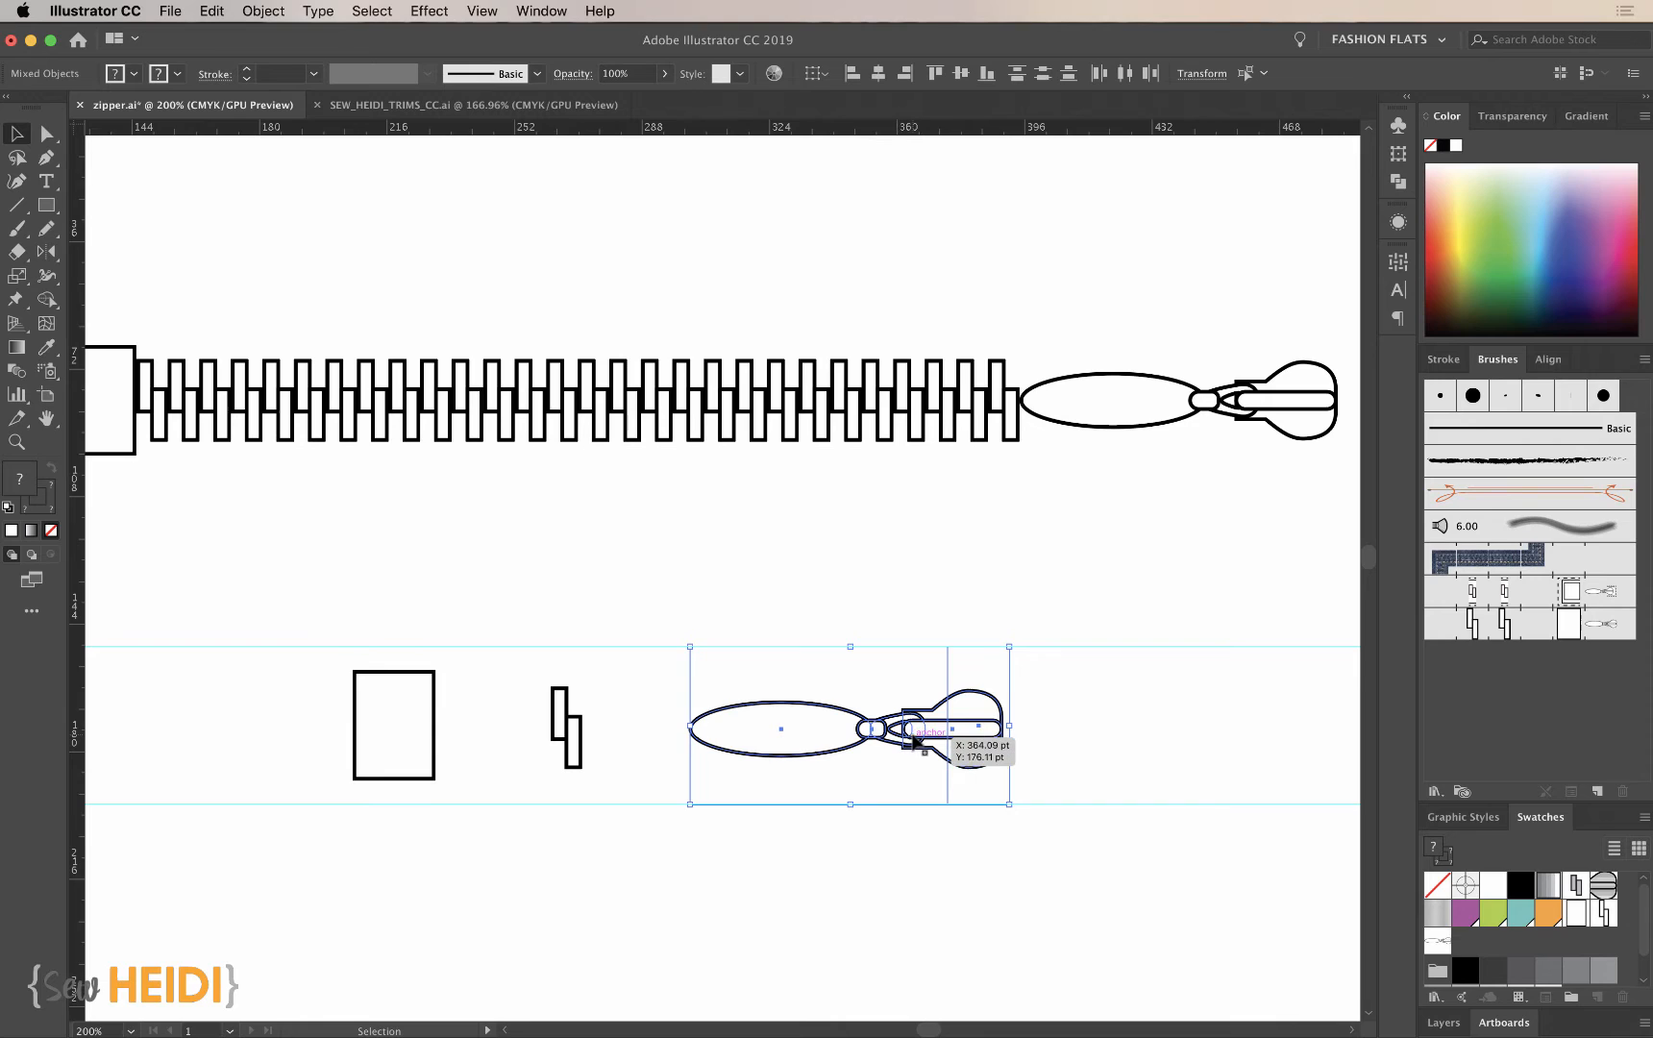
mouse_move(915, 742)
mouse_down()
mouse_move(1299, 798)
mouse_move(1333, 790)
mouse_move(997, 736)
mouse_move(1615, 661)
mouse_move(1584, 623)
mouse_move(1600, 626)
mouse_move(1491, 627)
mouse_move(1602, 633)
mouse_up()
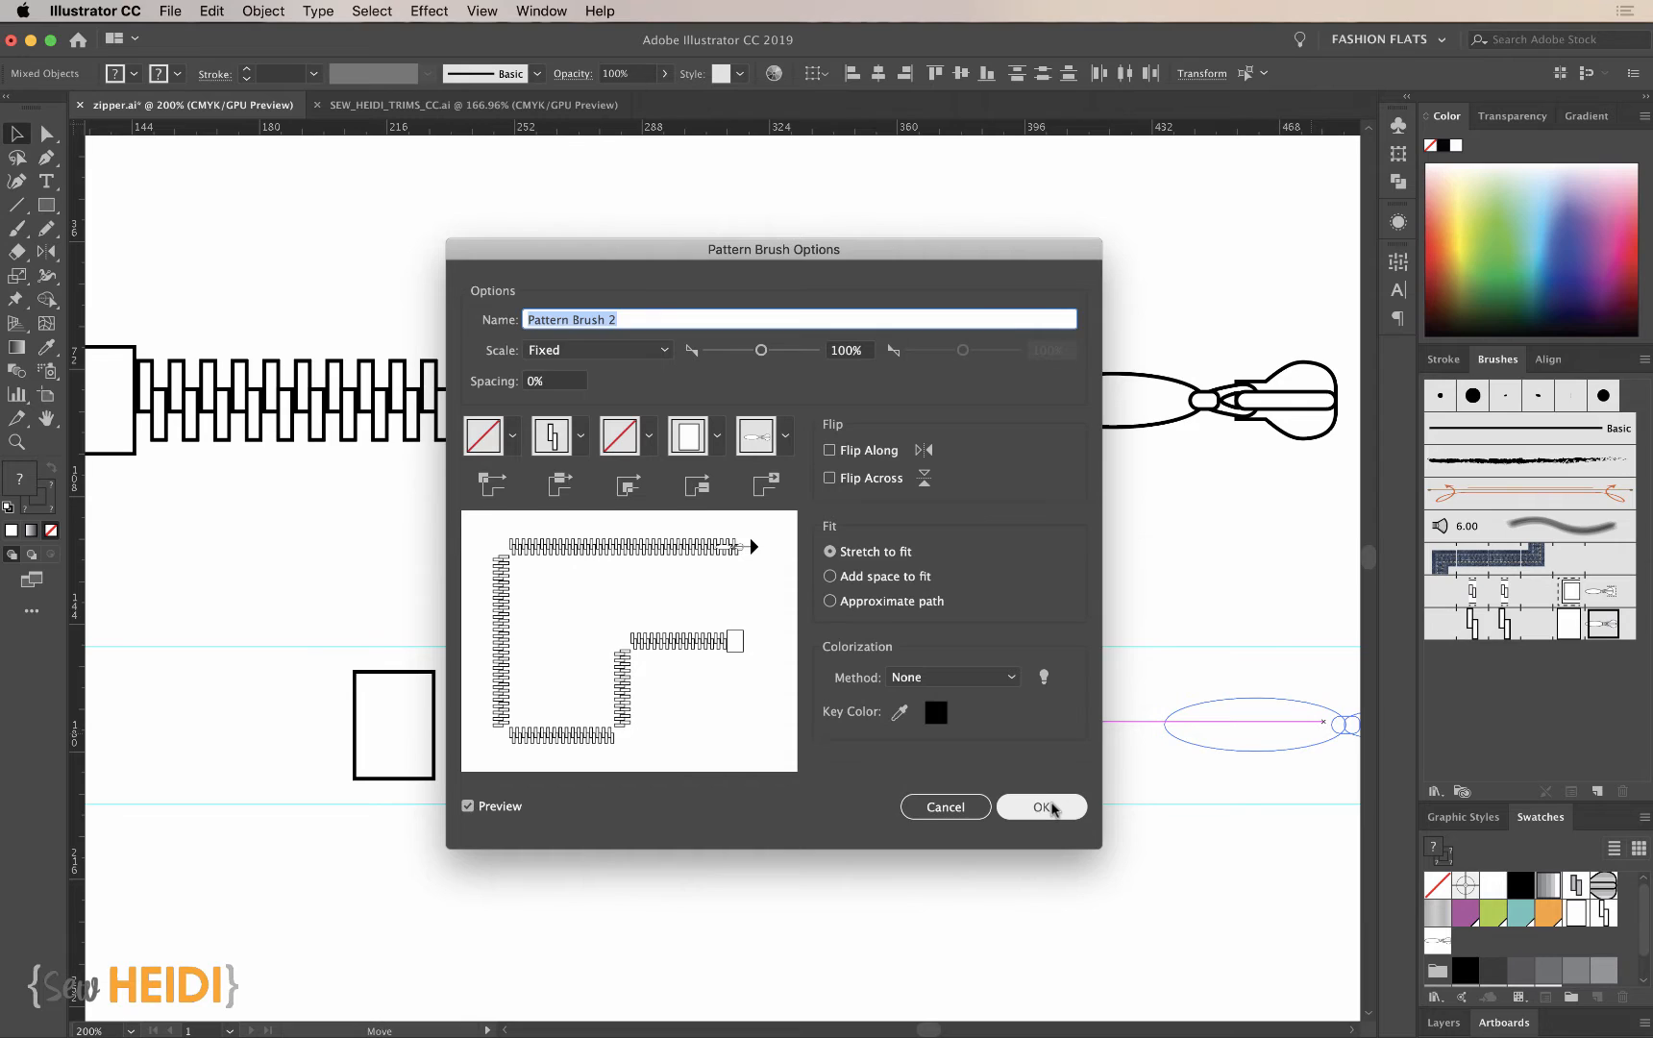
click(1045, 808)
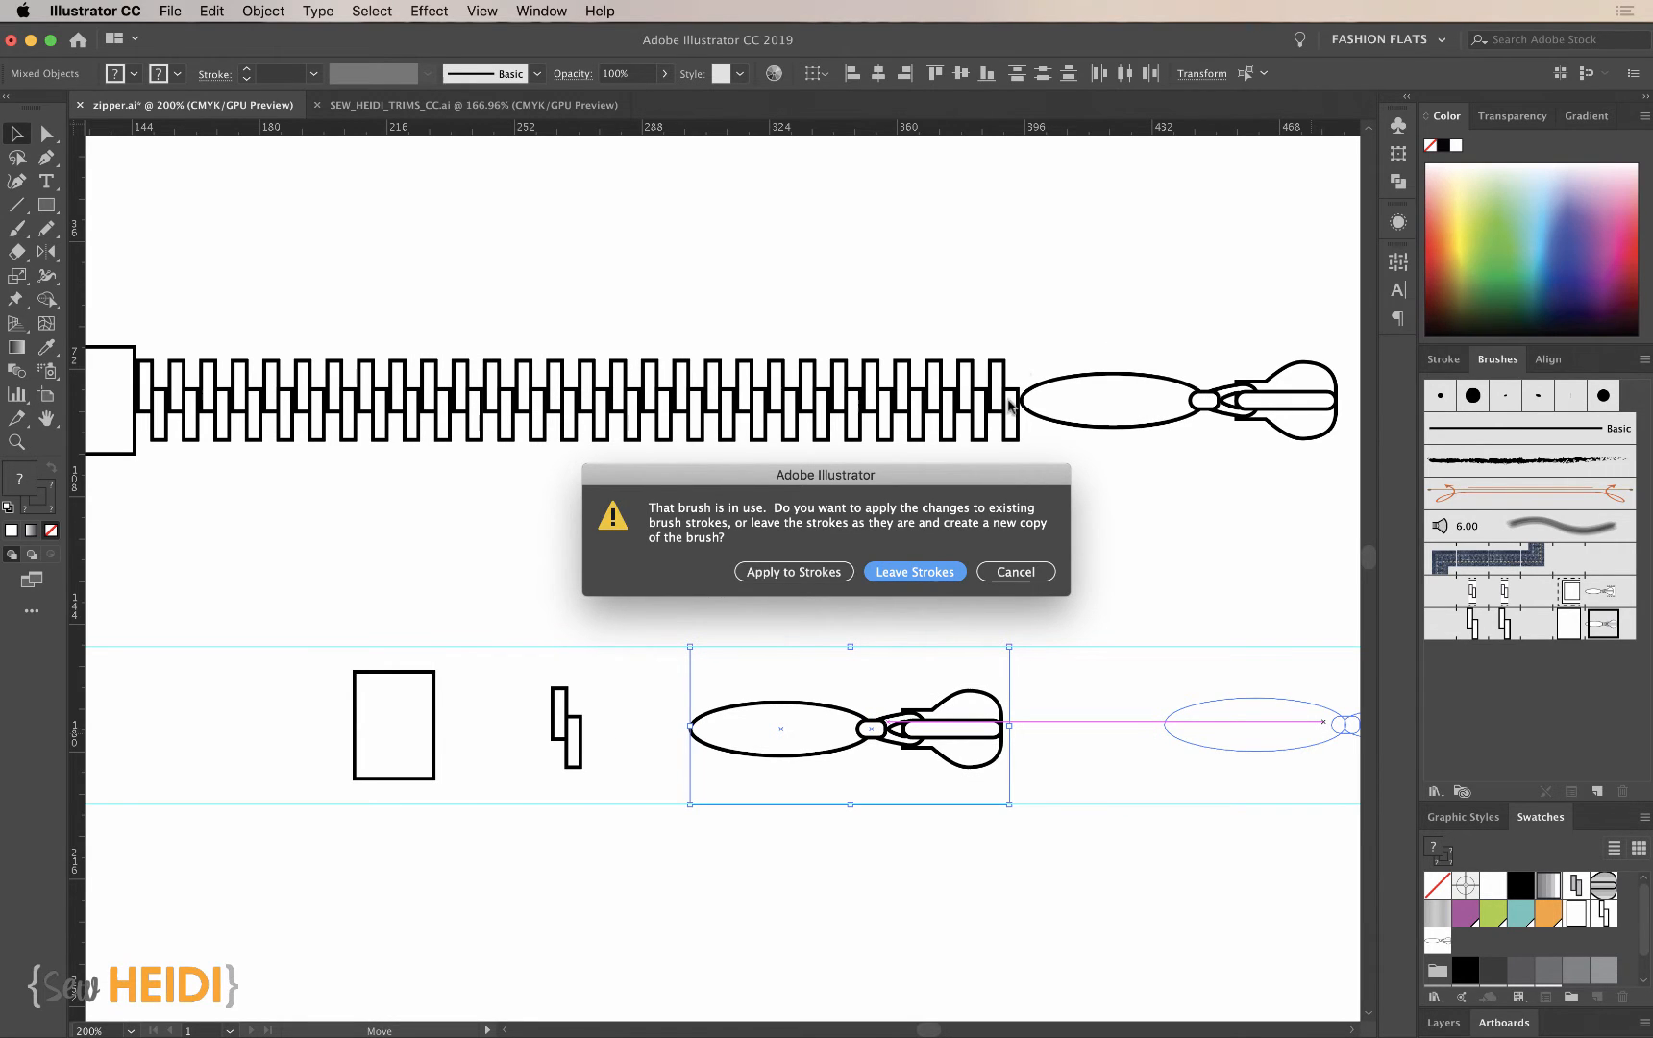
click(776, 575)
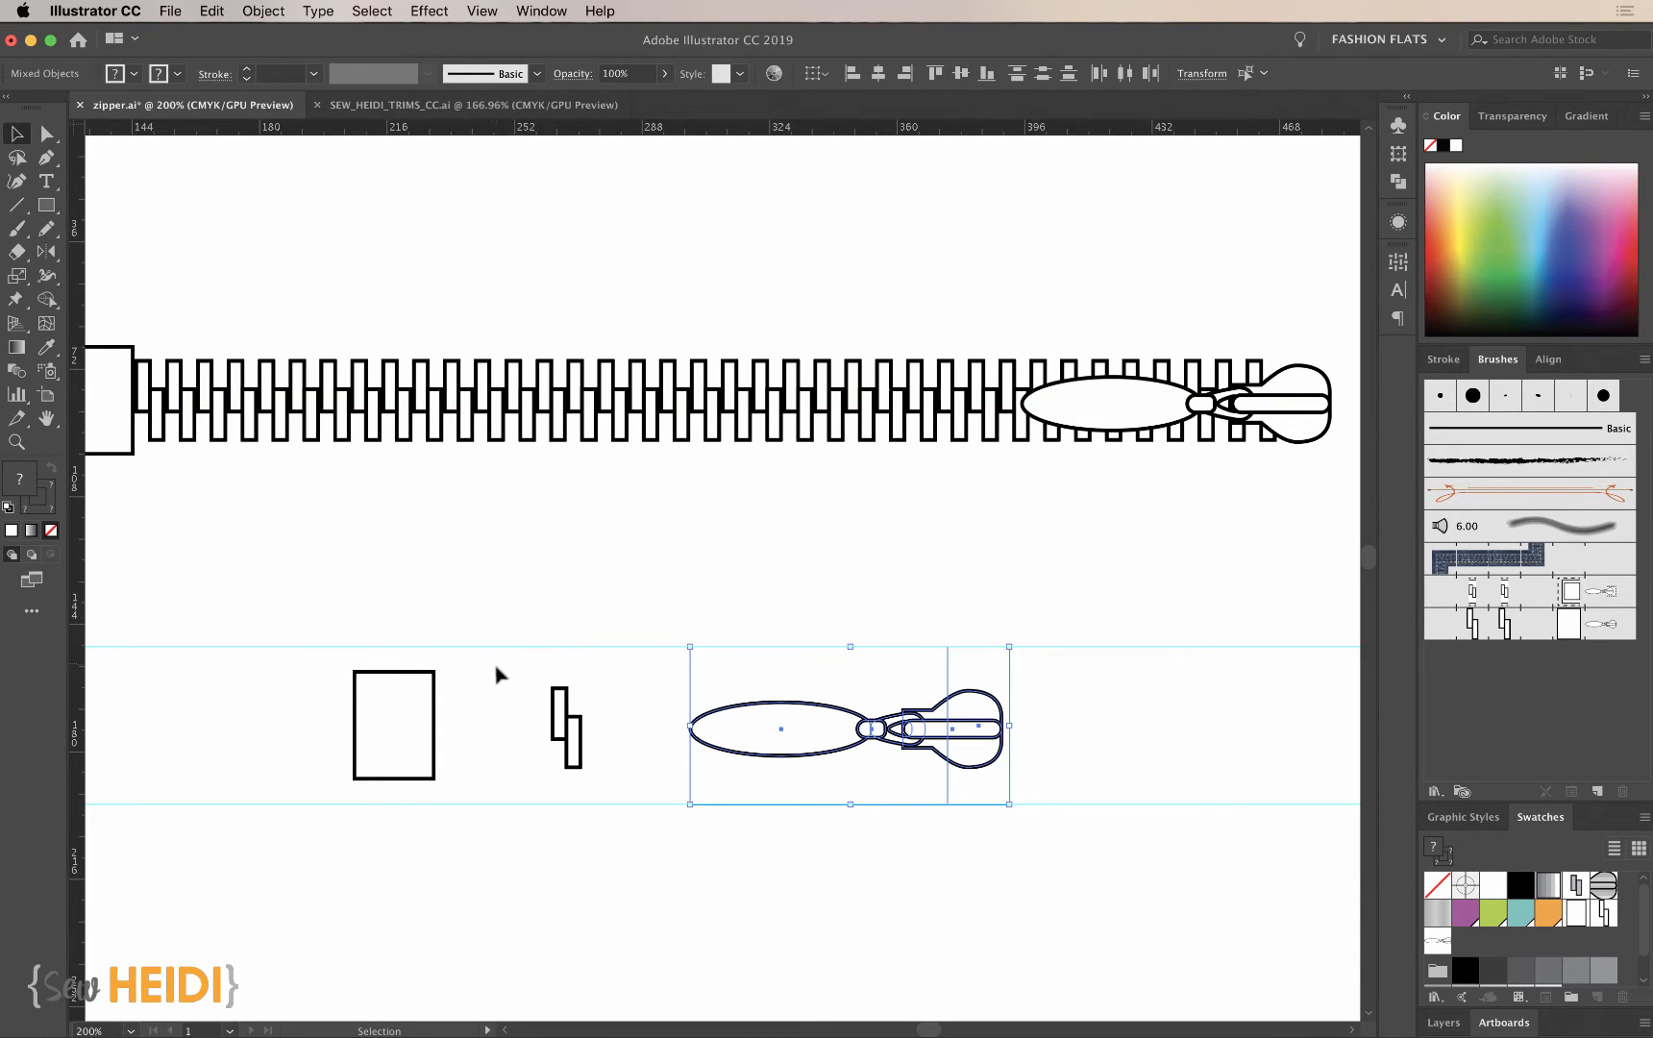
- Replace the side tile of Pattern Brush 2 with the teeth and their invisible rectangle, applying the change to existing strokes
click(572, 735)
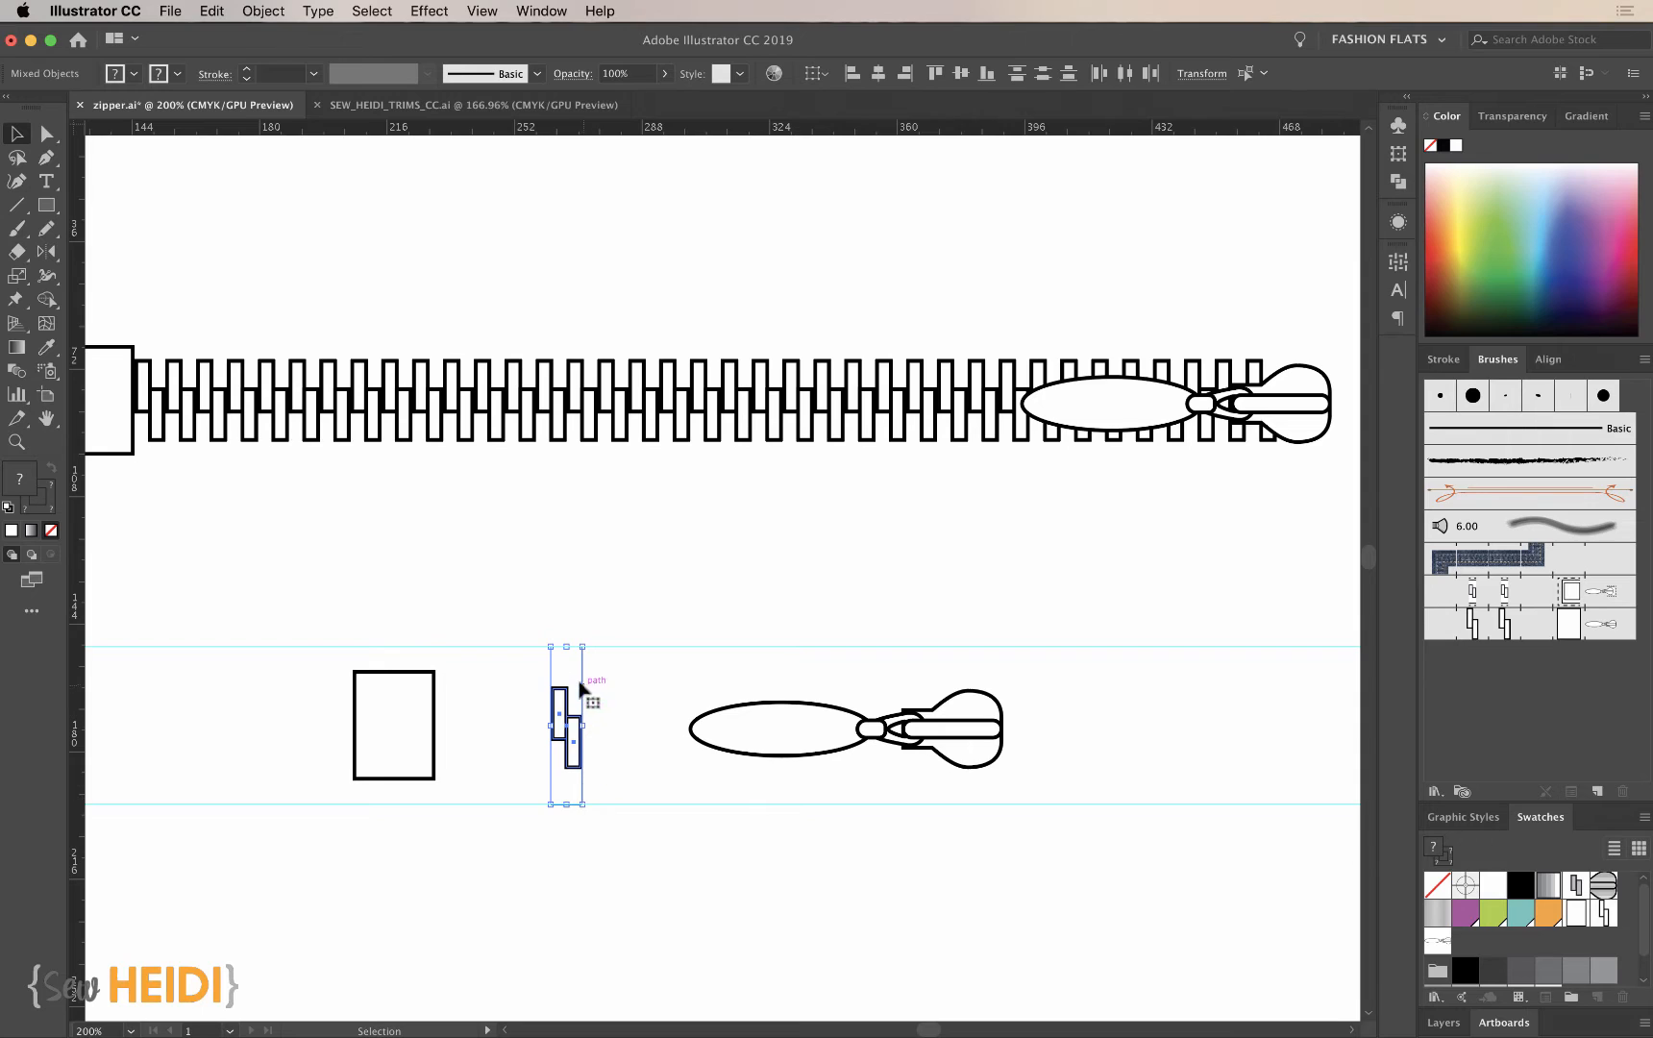
mouse_move(563, 716)
mouse_down()
mouse_move(1115, 598)
mouse_move(1502, 622)
mouse_up()
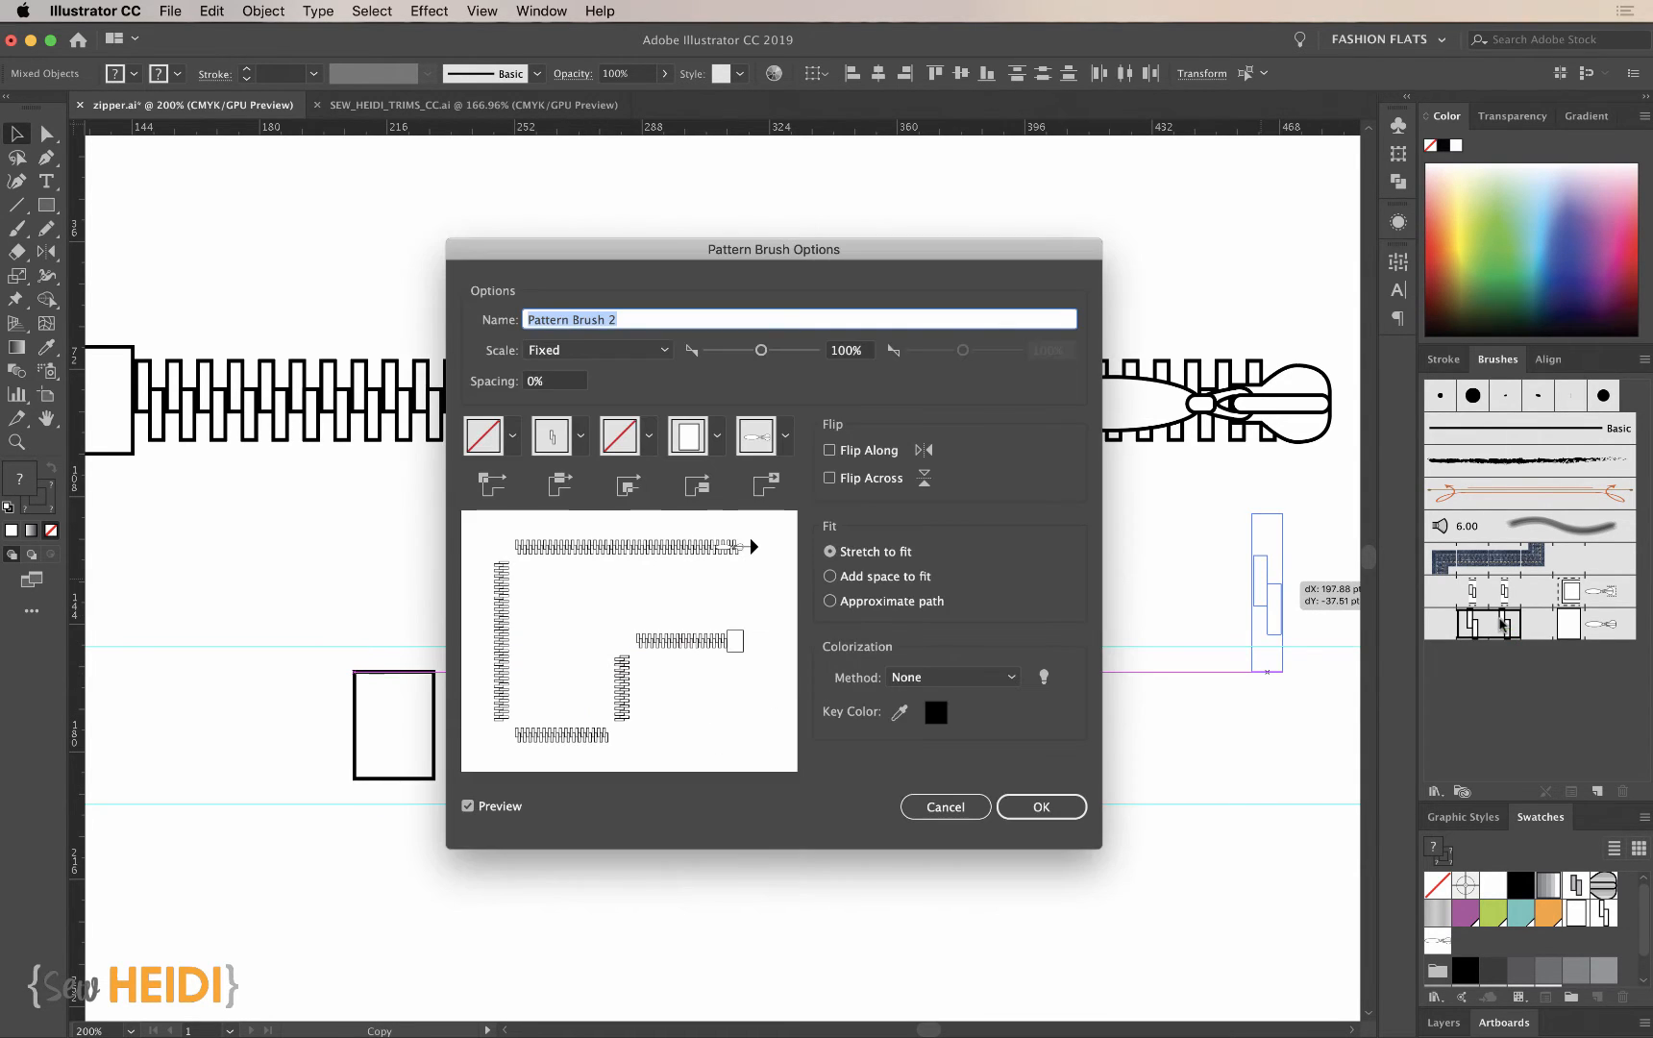
click(1046, 805)
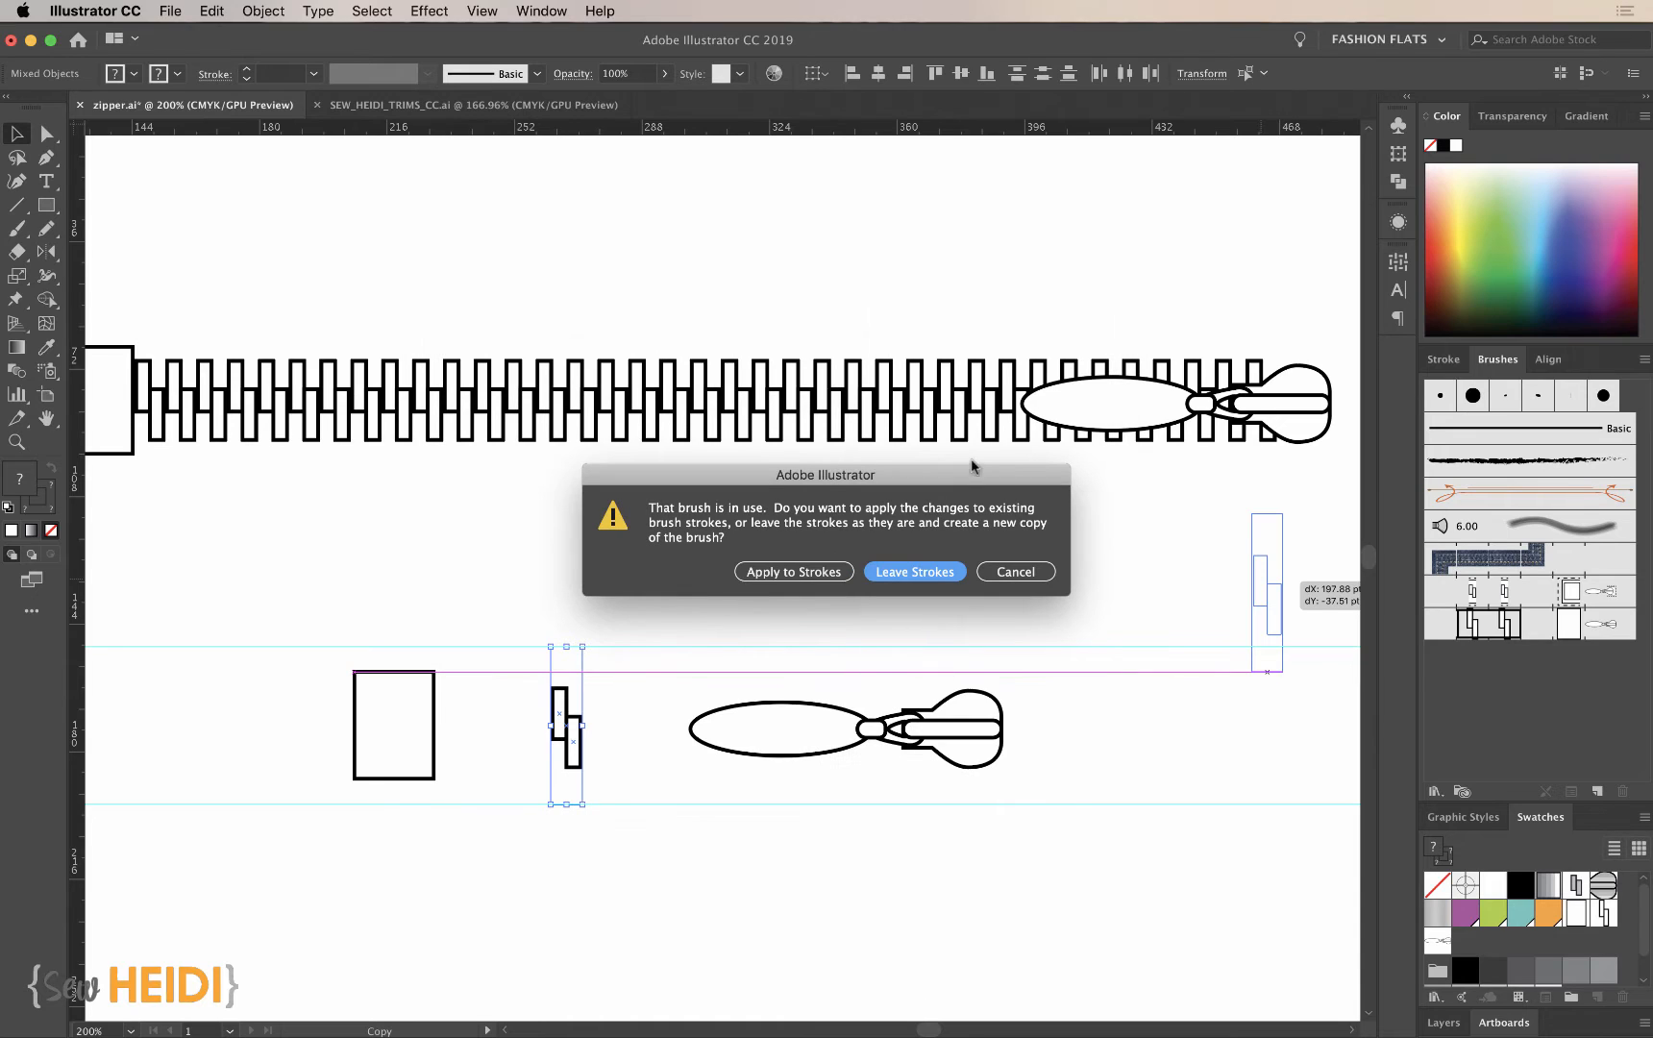
click(834, 572)
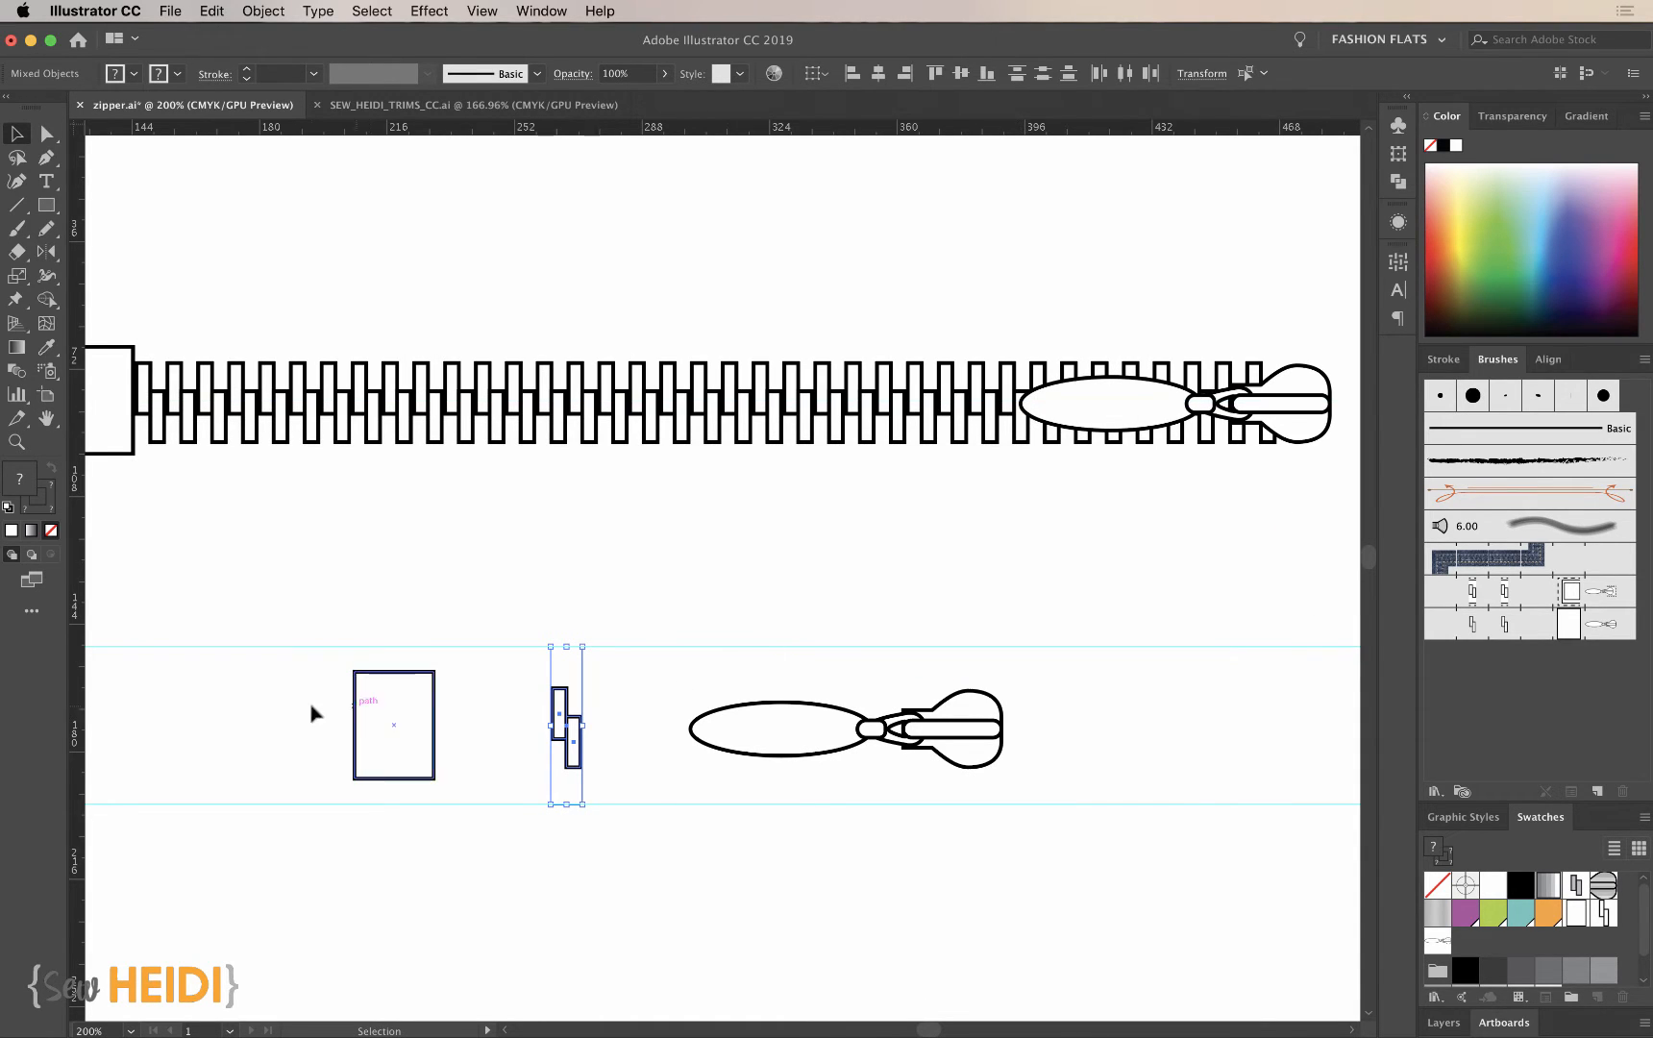
- Replace the start tile of Pattern Brush 2 with the end stop and its invisible rectangle, applying the change to existing strokes
click(409, 728)
mouse_move(409, 727)
mouse_down()
mouse_move(1081, 627)
mouse_move(1572, 634)
mouse_up()
click(1042, 807)
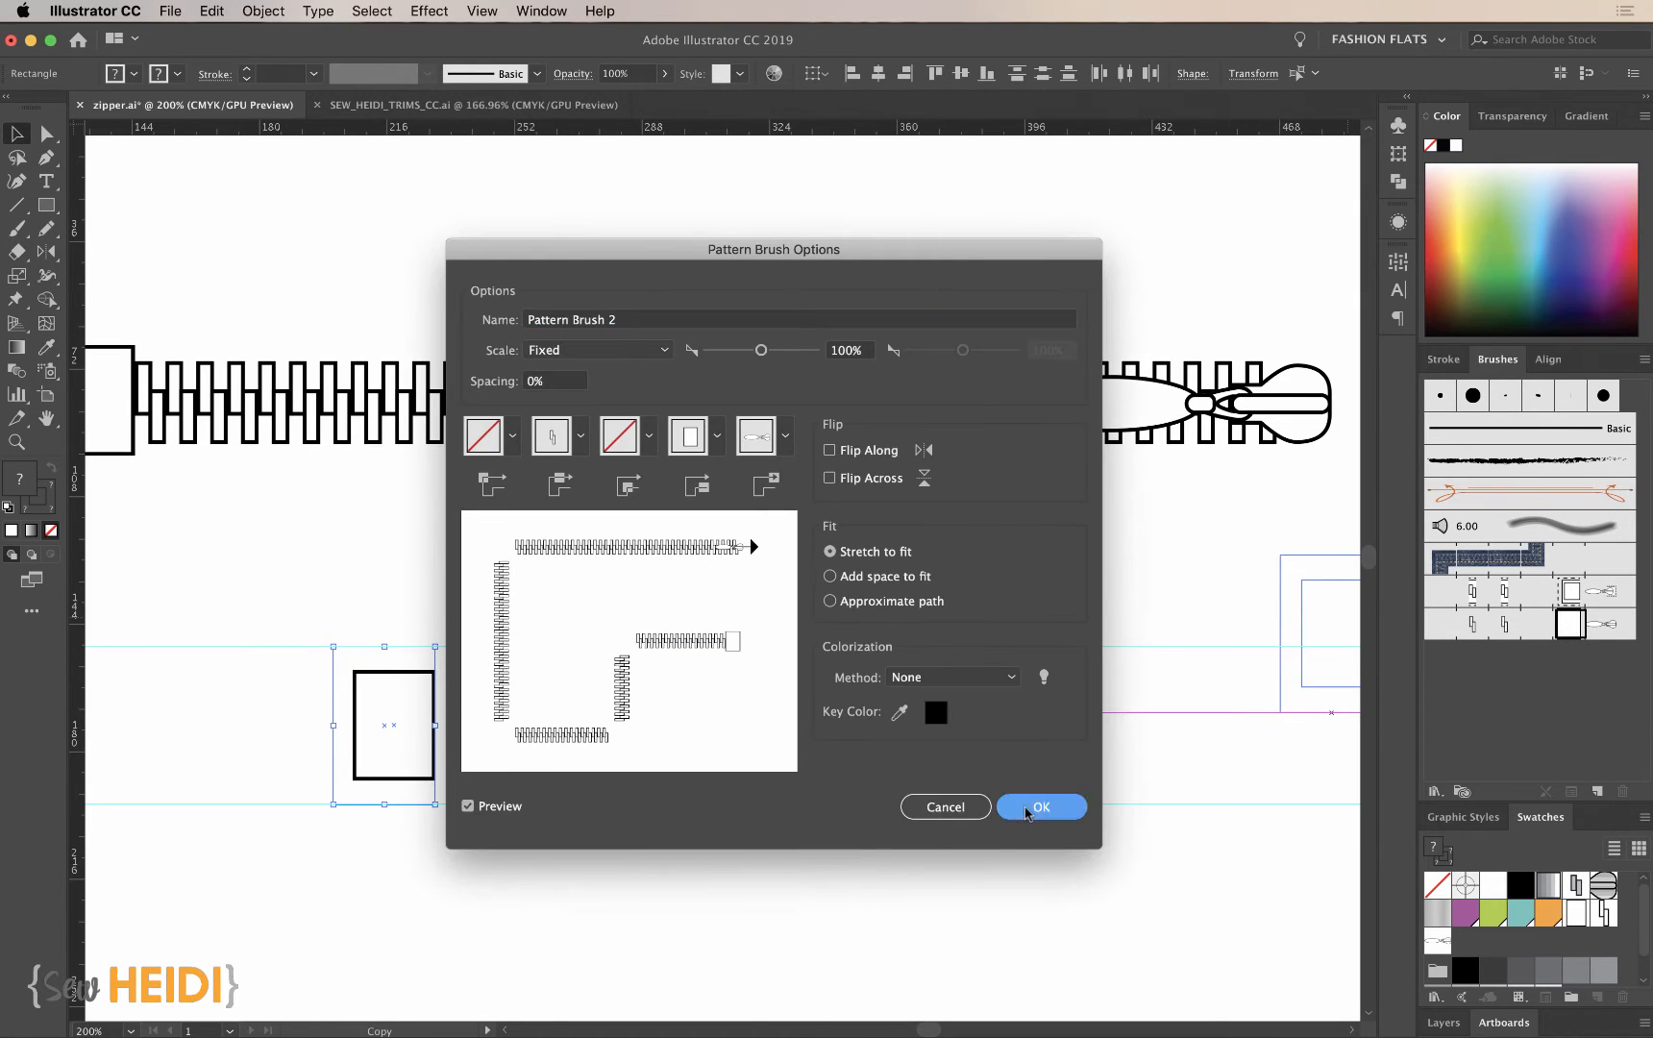
click(810, 574)
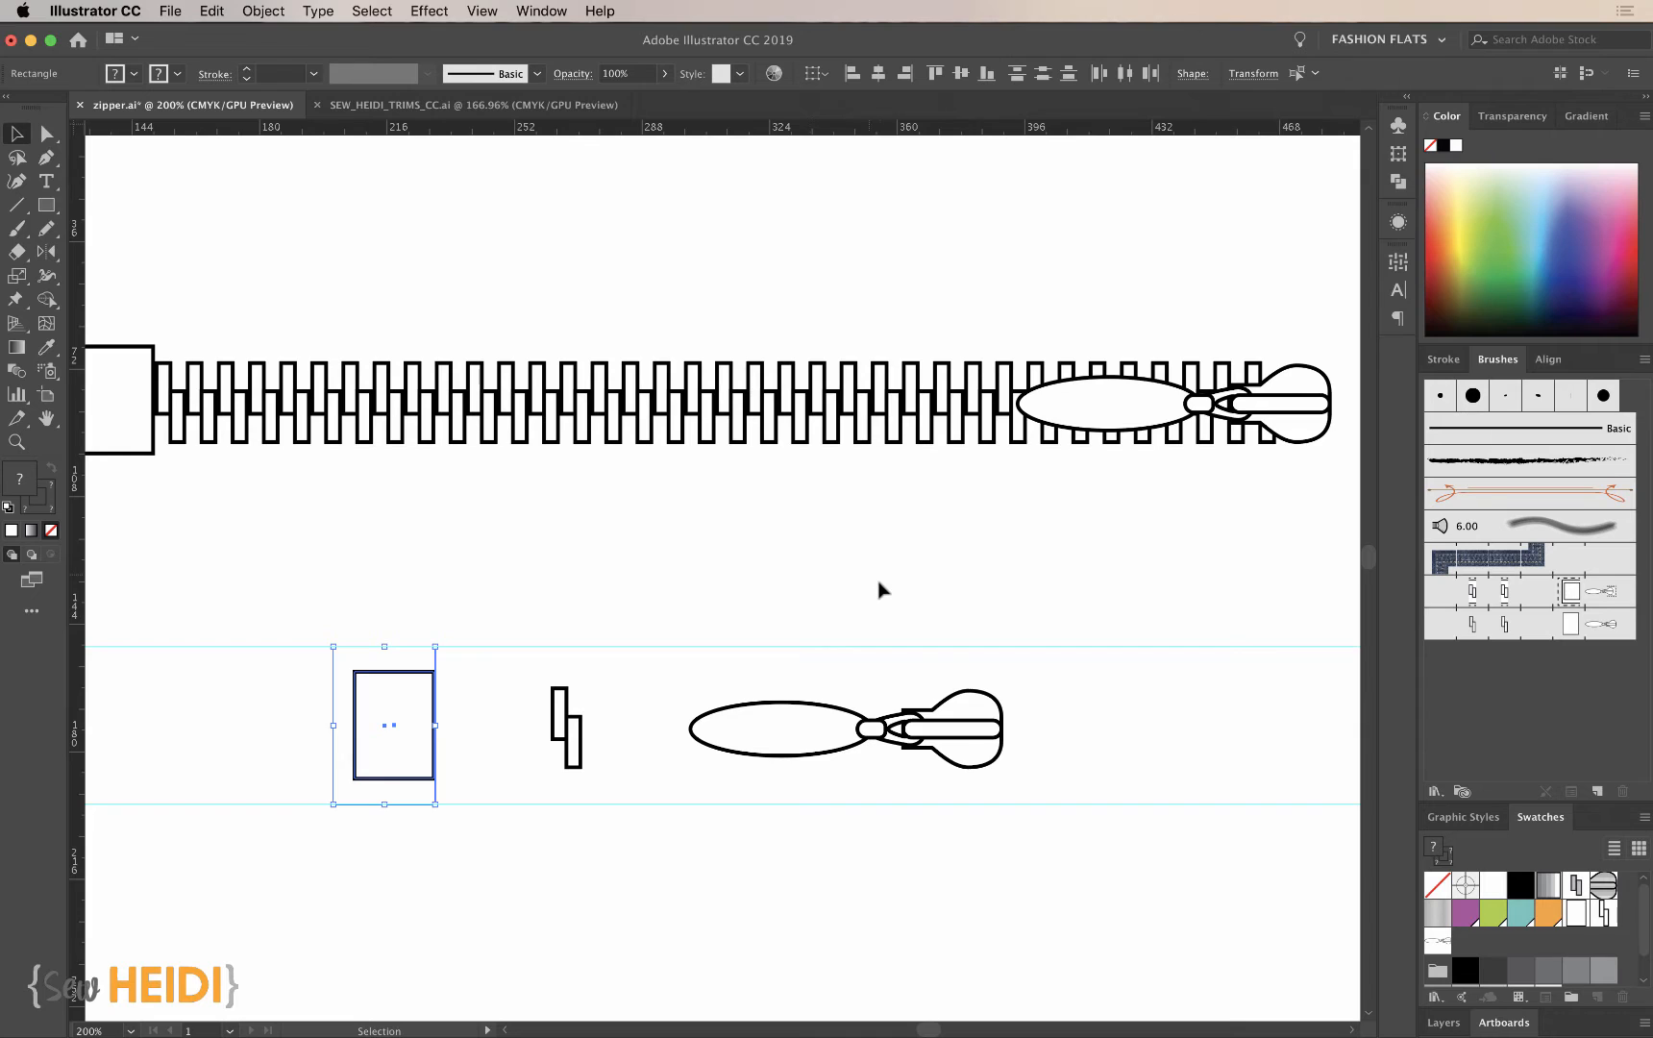
scroll(883, 589, left, 1)
click(626, 897)
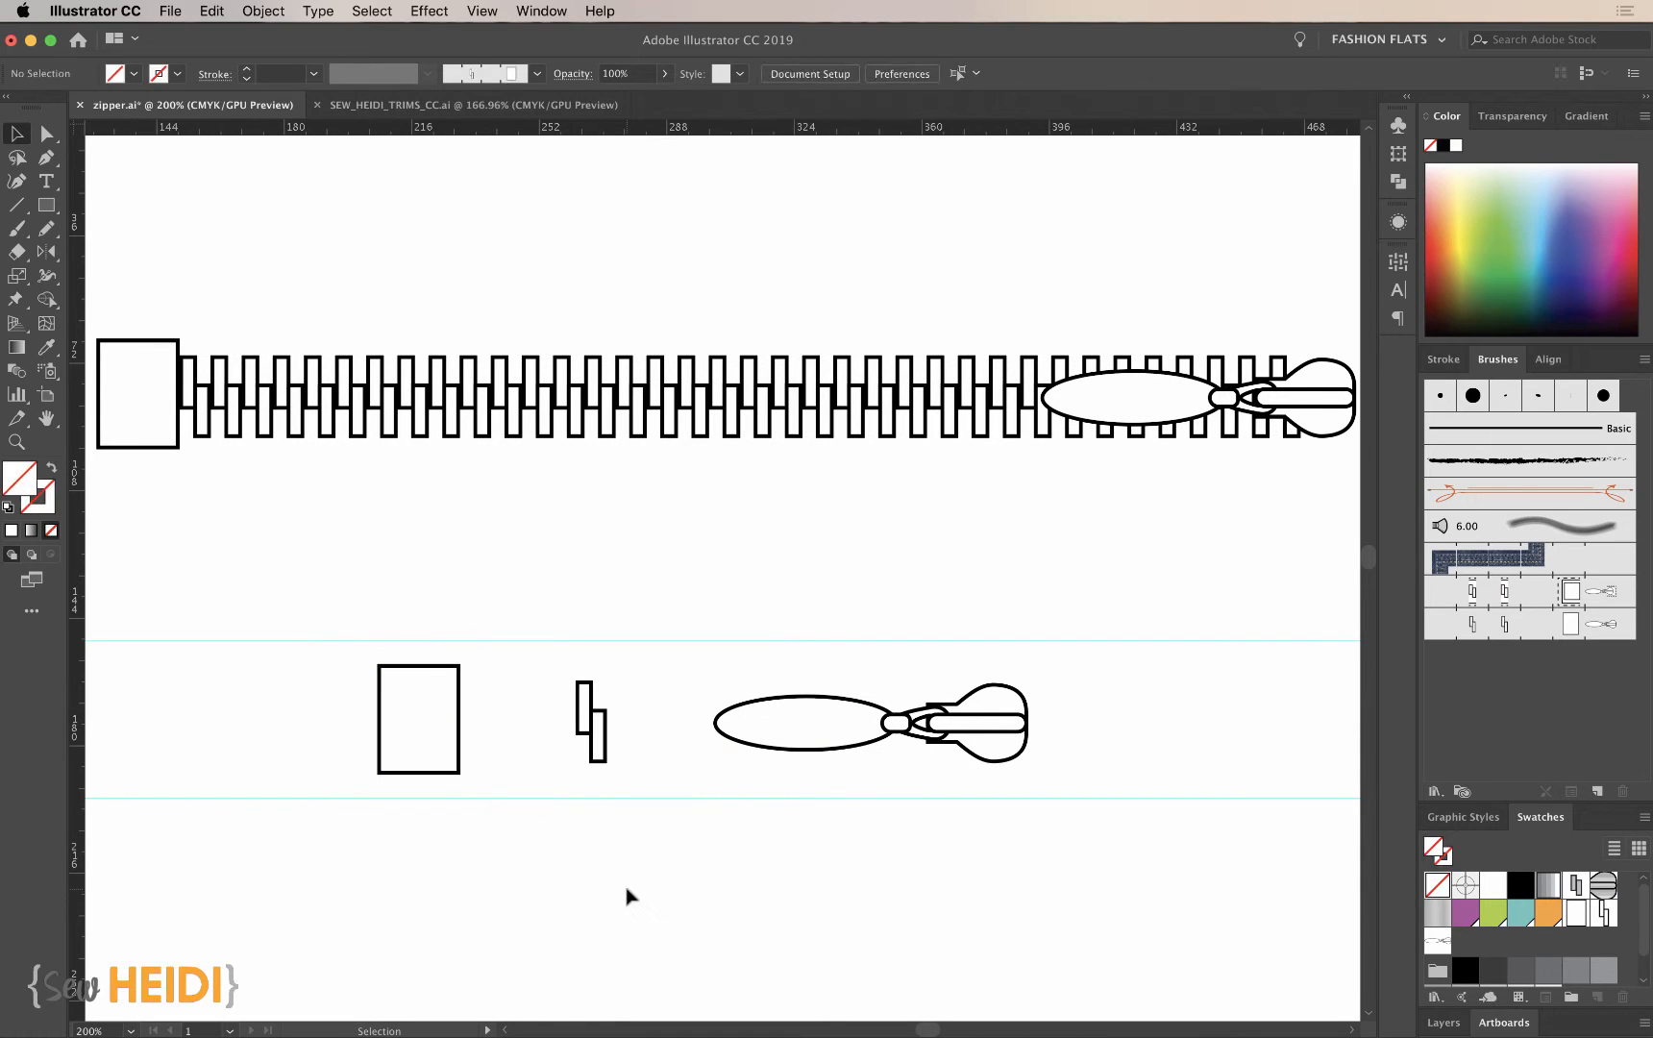
key(a)
click(420, 707)
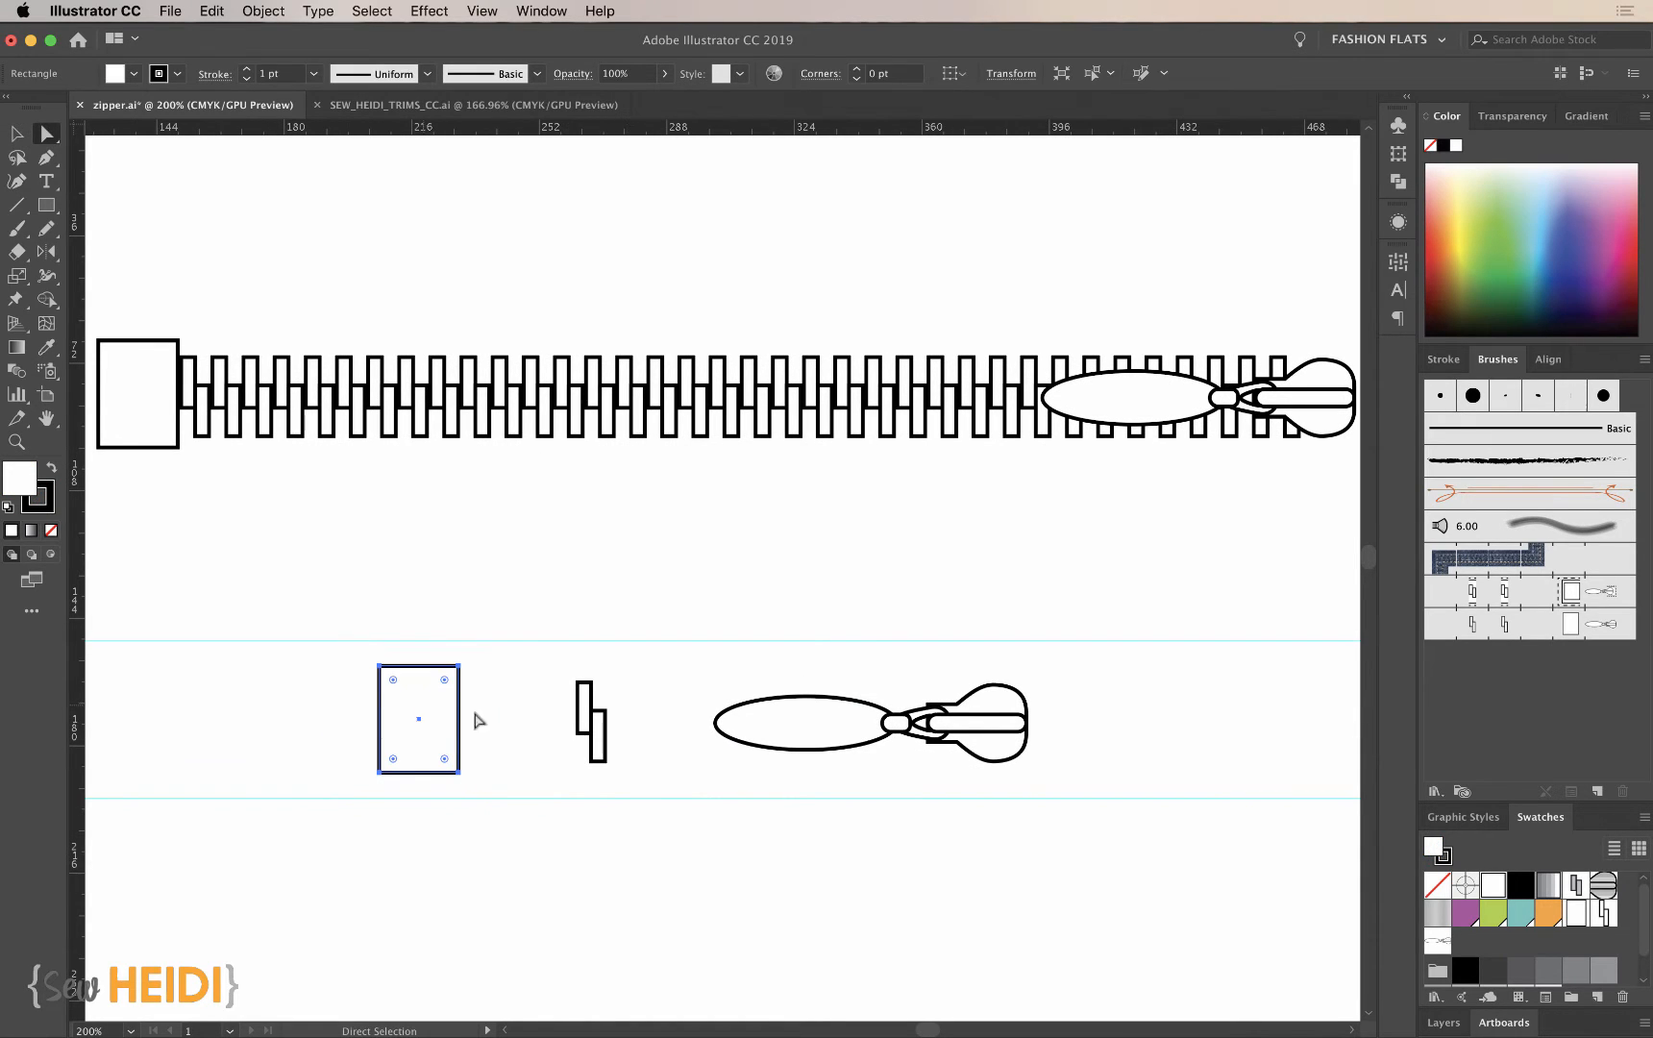
shift+click(590, 716)
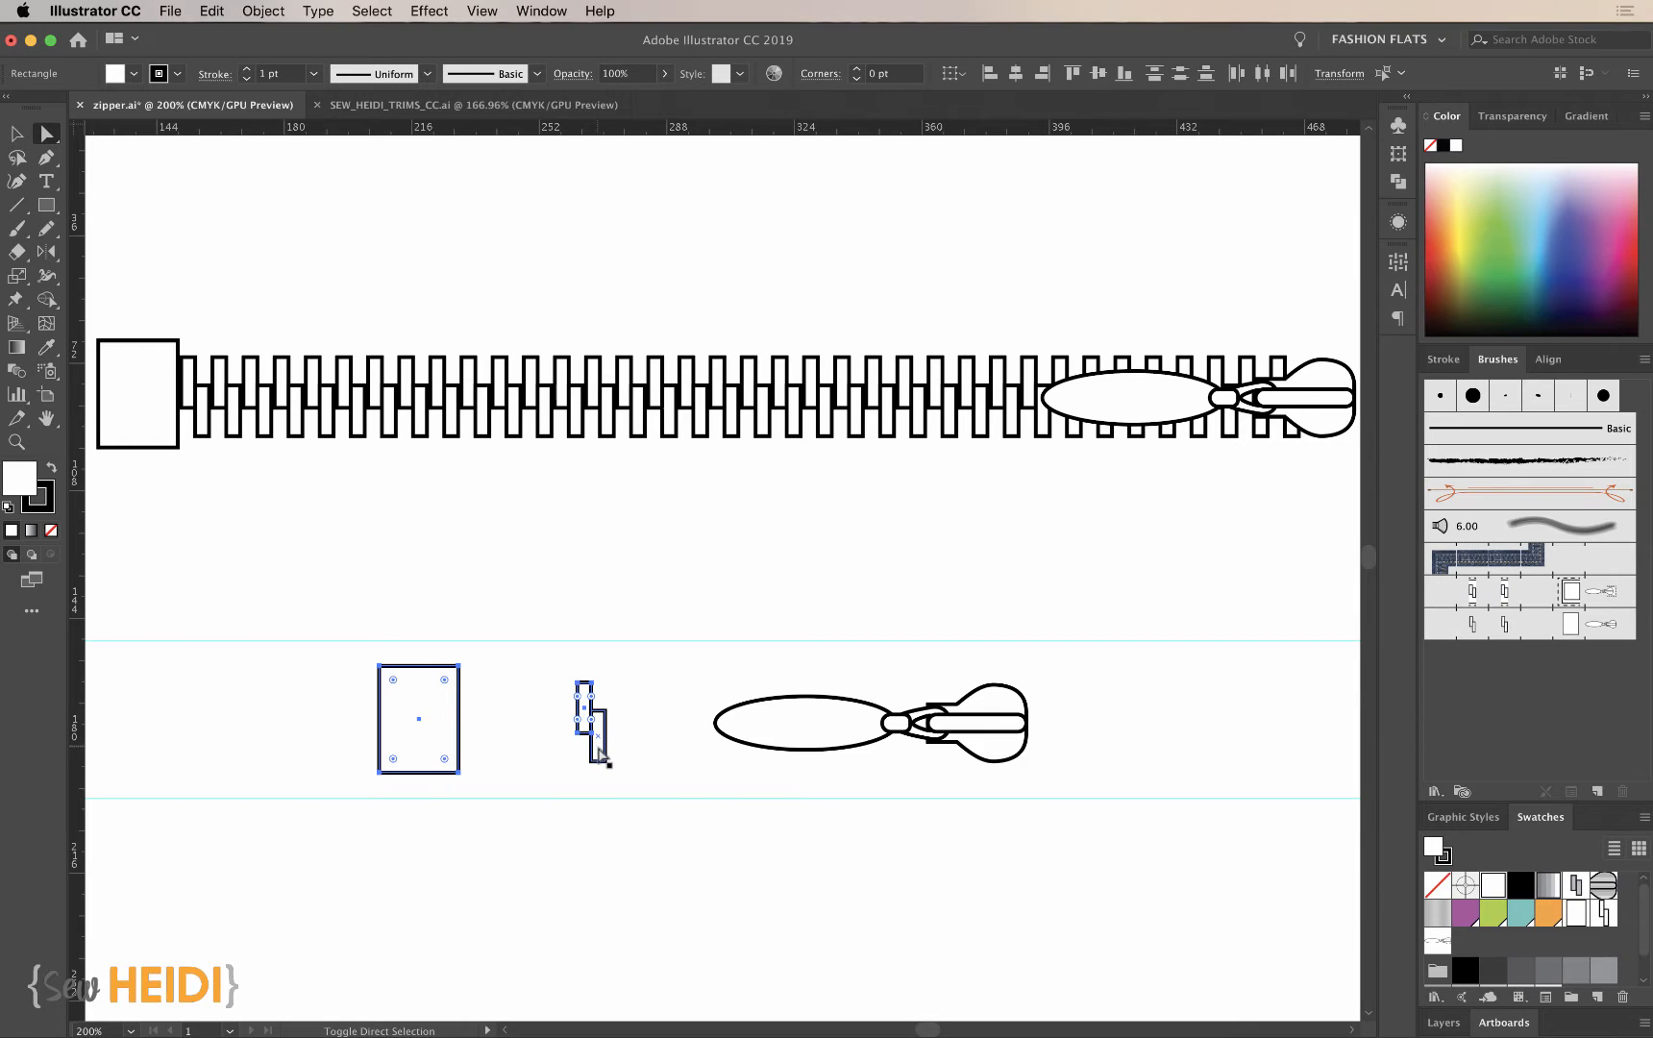
shift+click(808, 743)
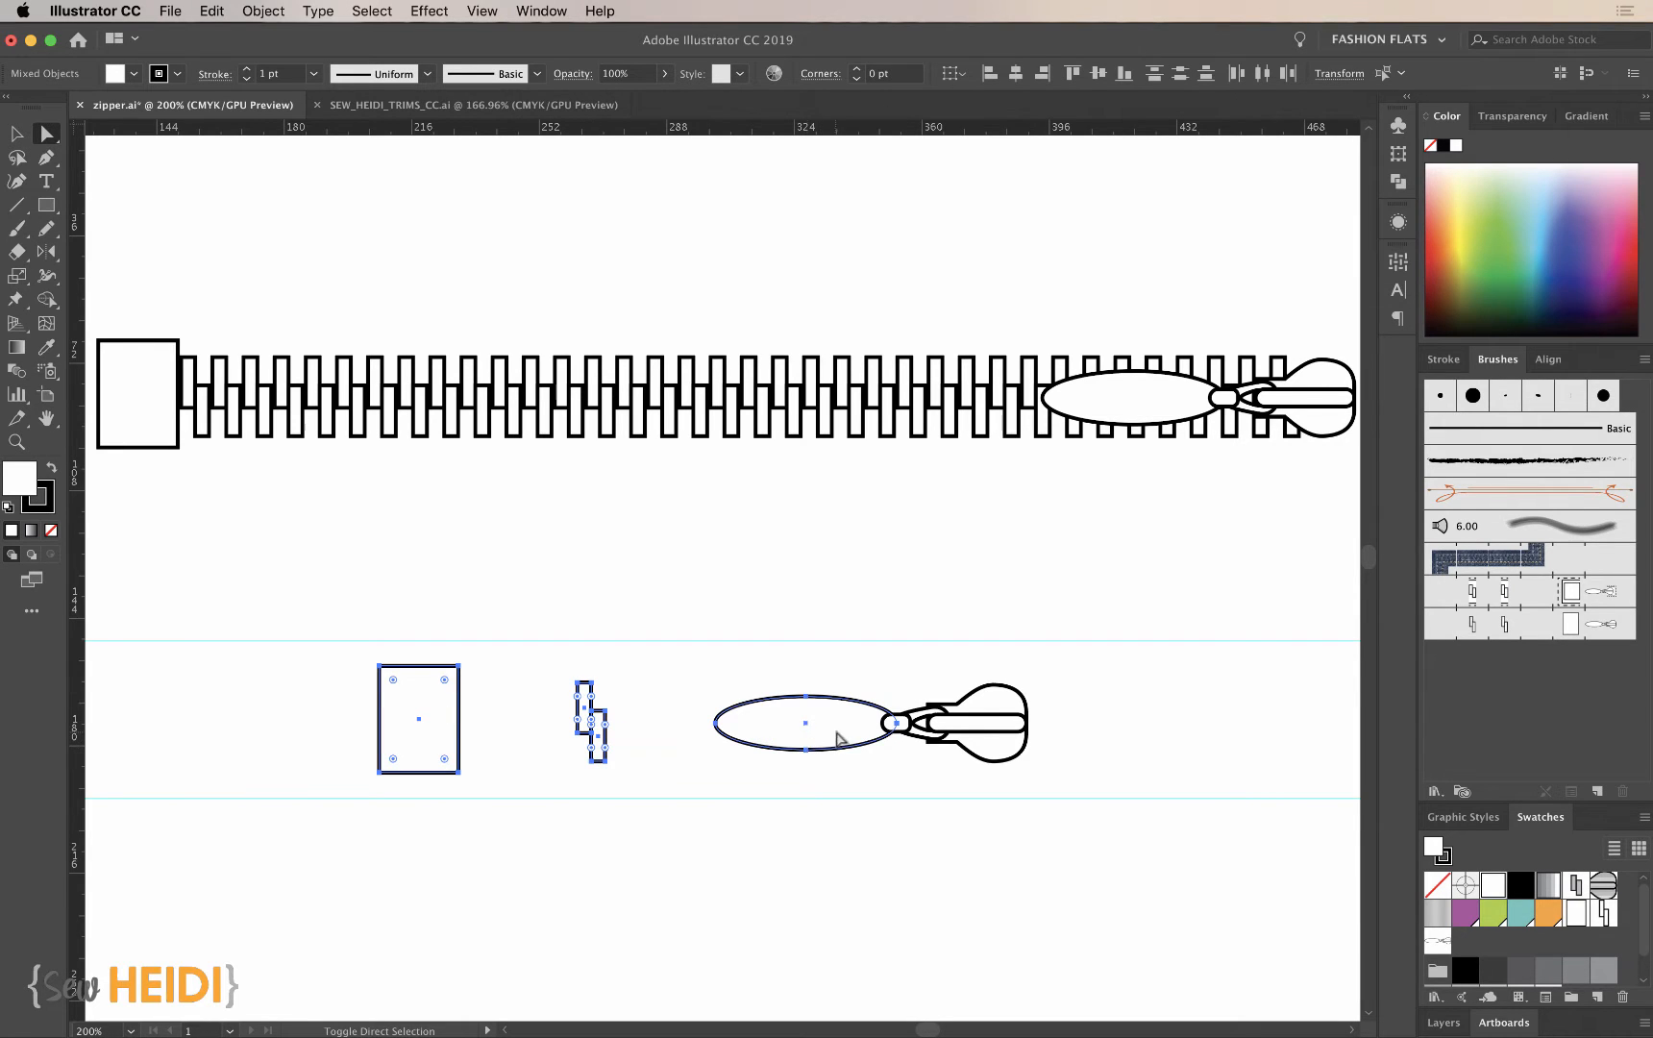
key(super+space)
drag(775, 618, 1178, 915)
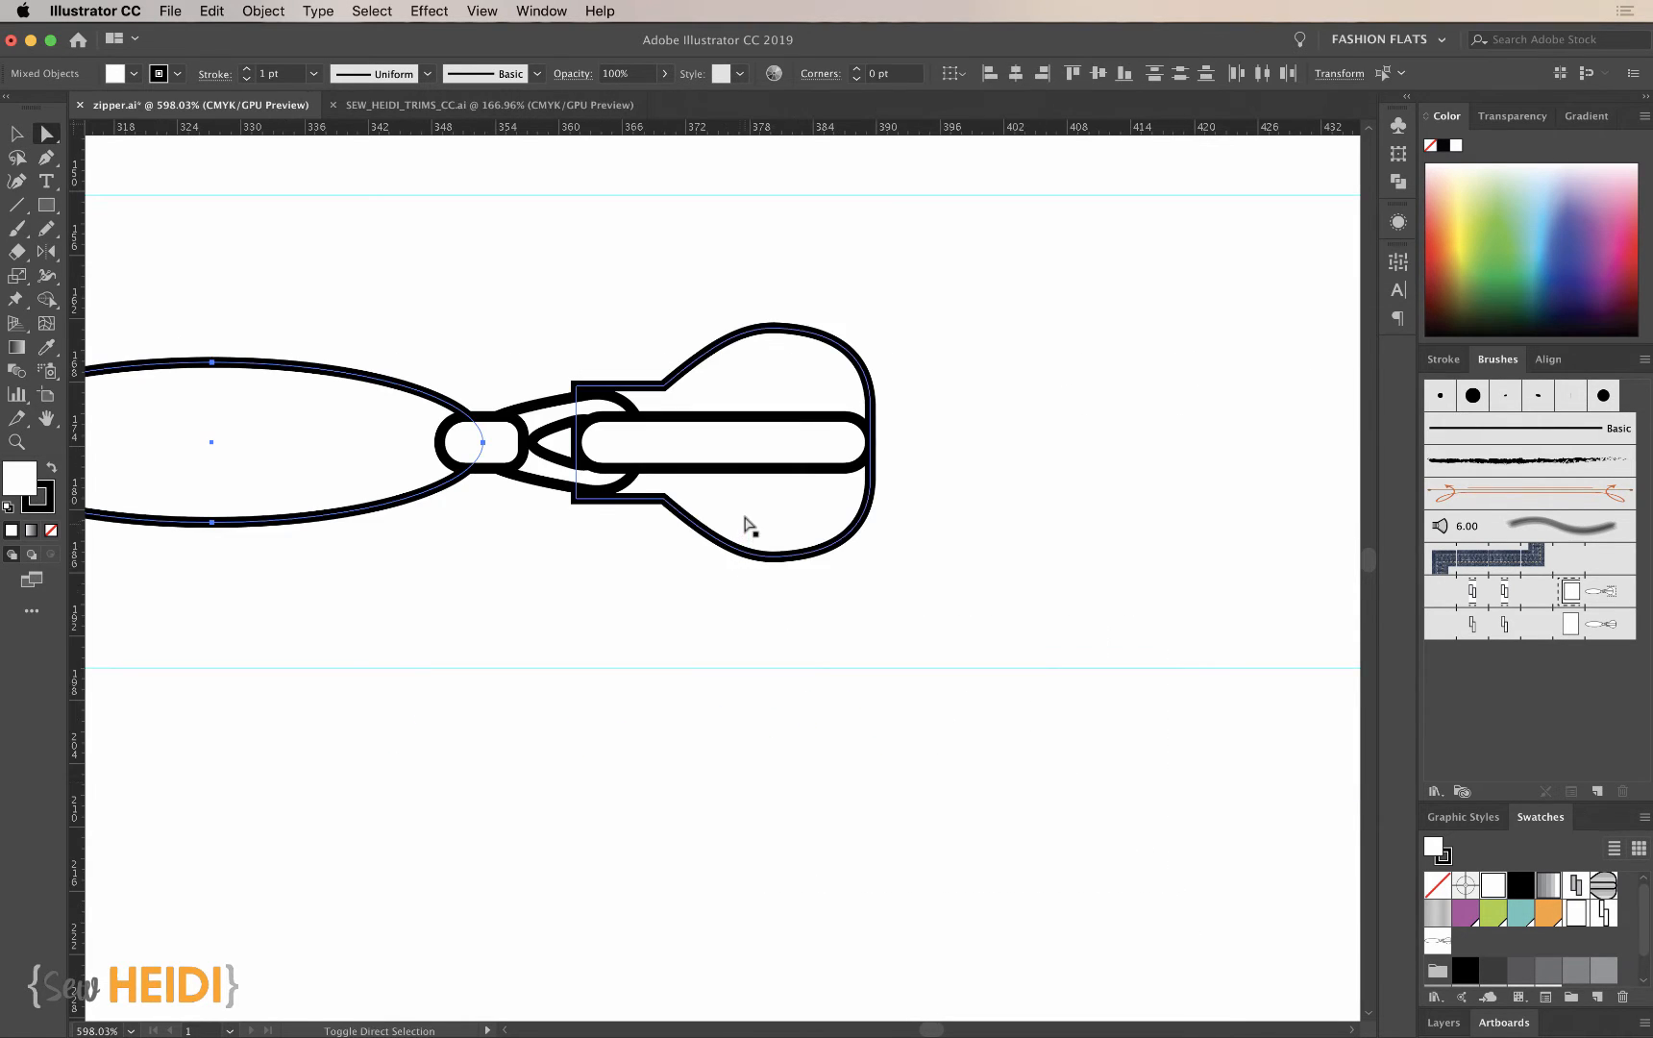
key(super+minus)
key(super+minus)
key(super+minus)
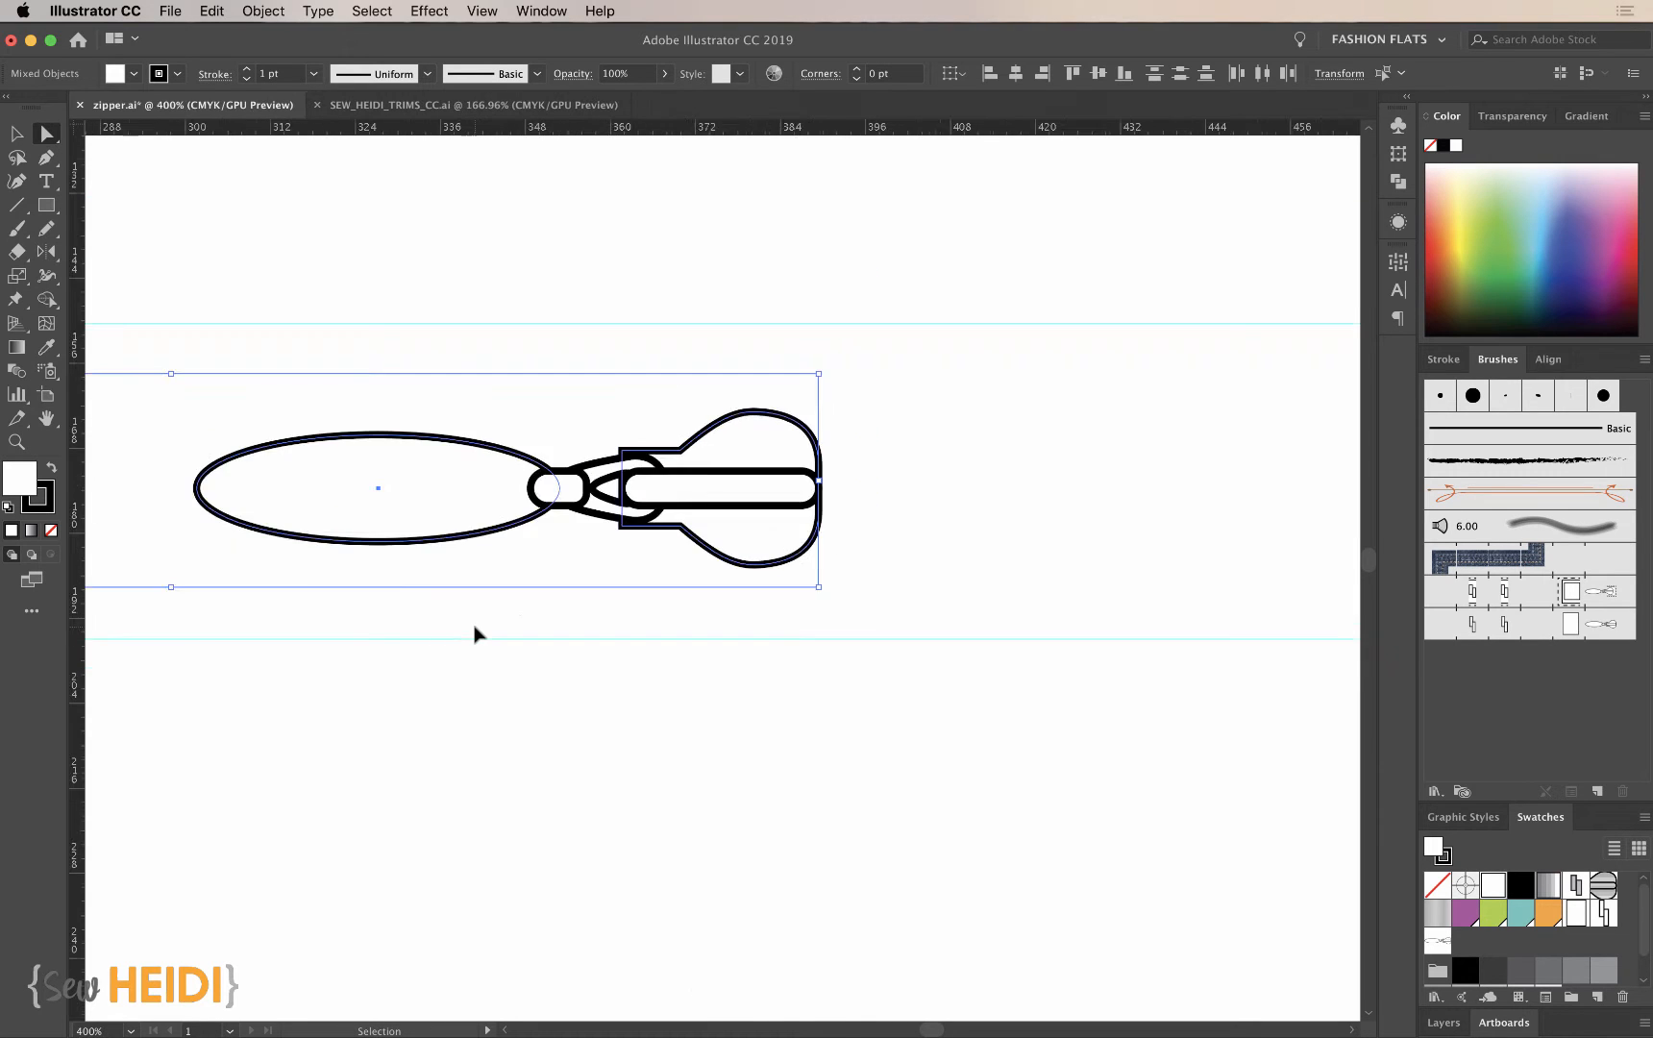
- Fill the end stop, teeth and slider artwork together with a white-to-black linear gradient
scroll(474, 635, left, 5)
click(207, 535)
click(298, 526)
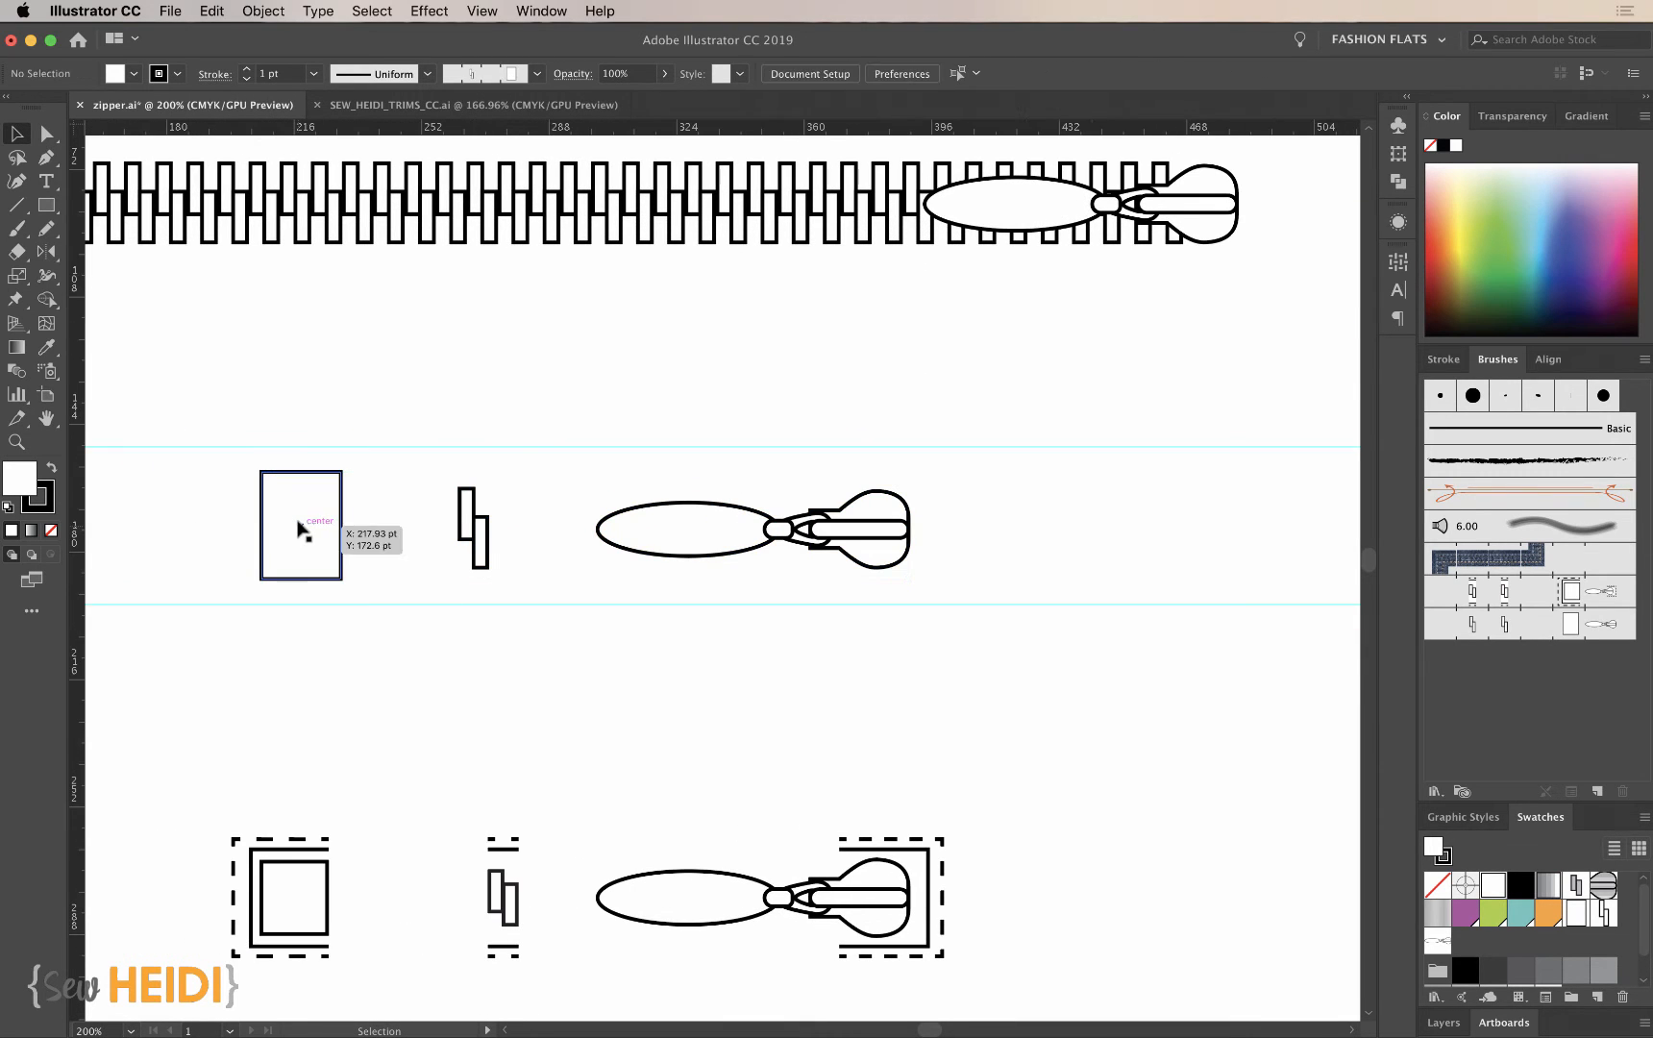
shift+click(467, 510)
shift+click(710, 529)
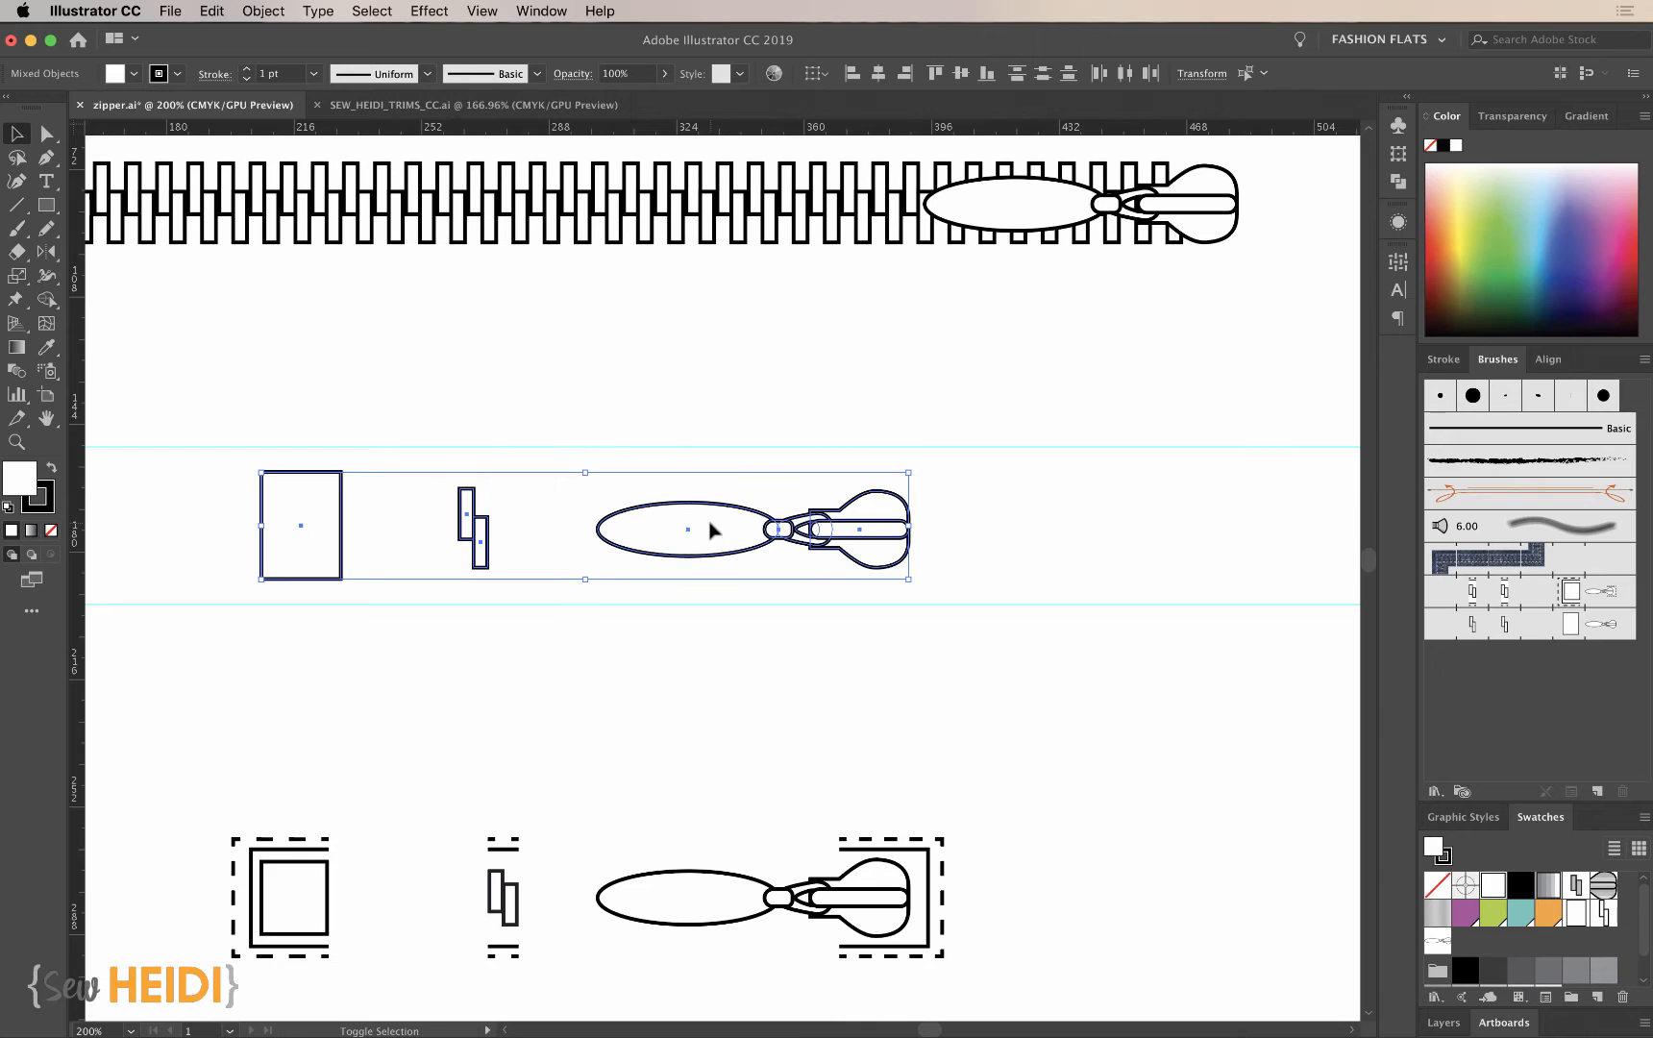
scroll(710, 530, left, 1)
scroll(711, 529, up, 1)
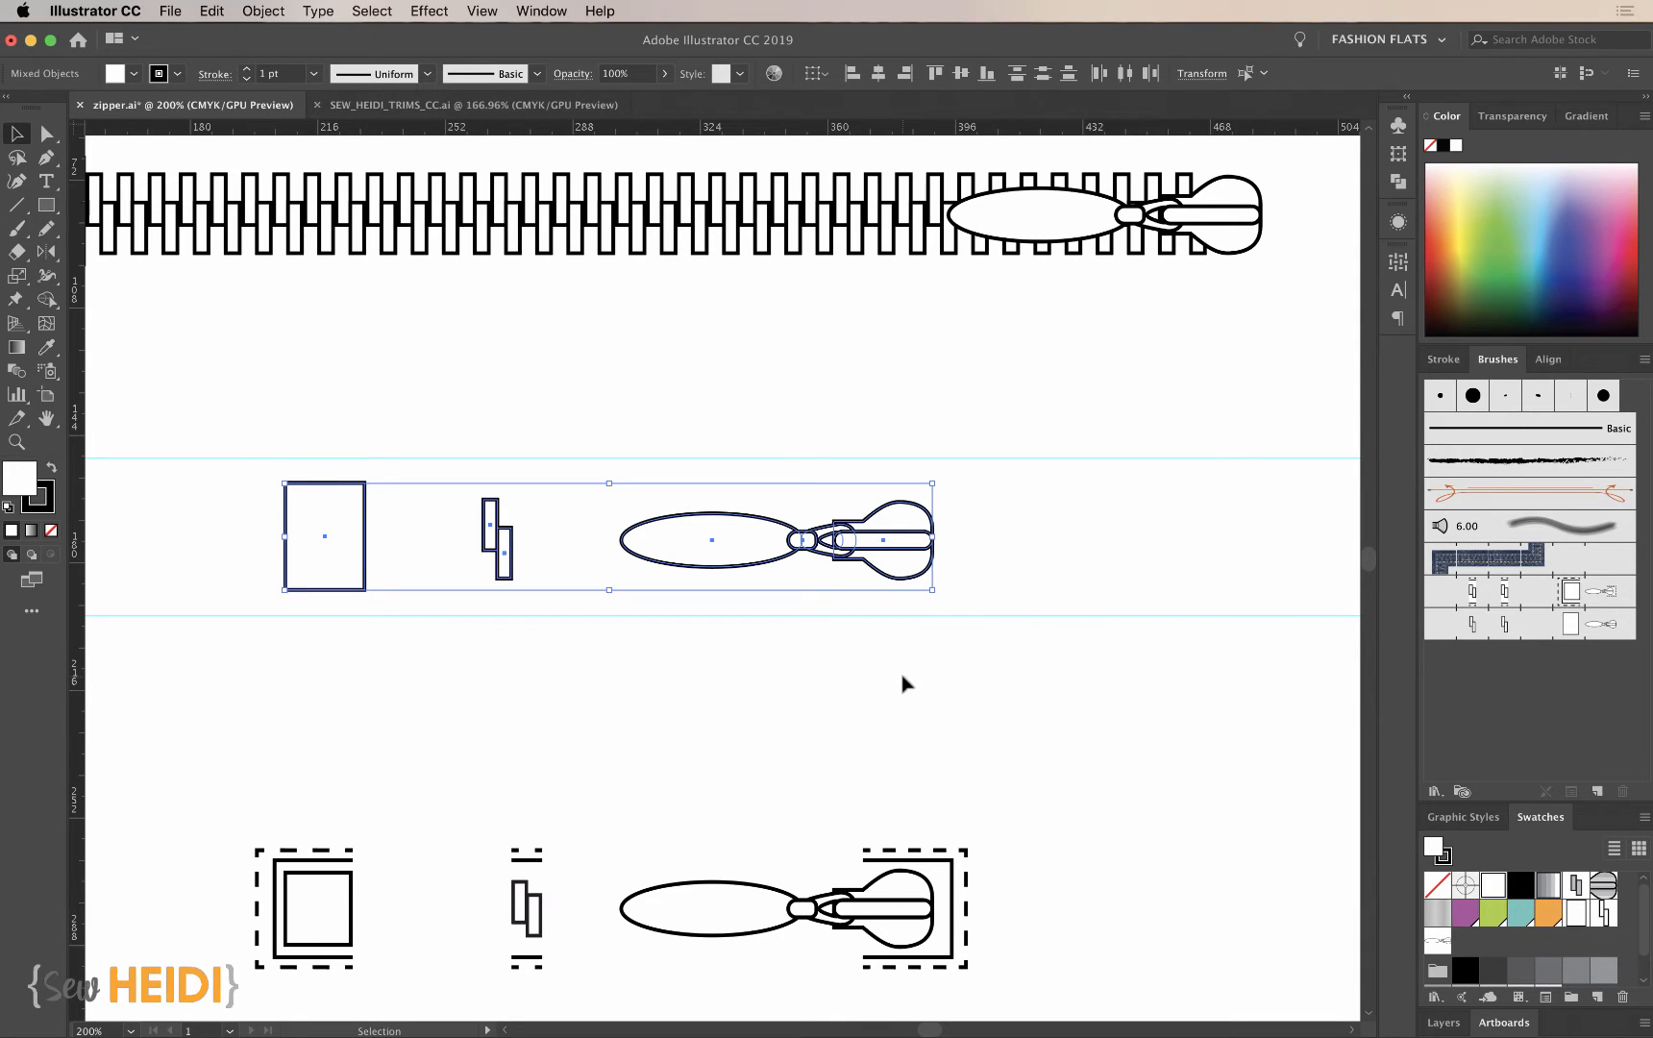
click(1587, 117)
click(1519, 268)
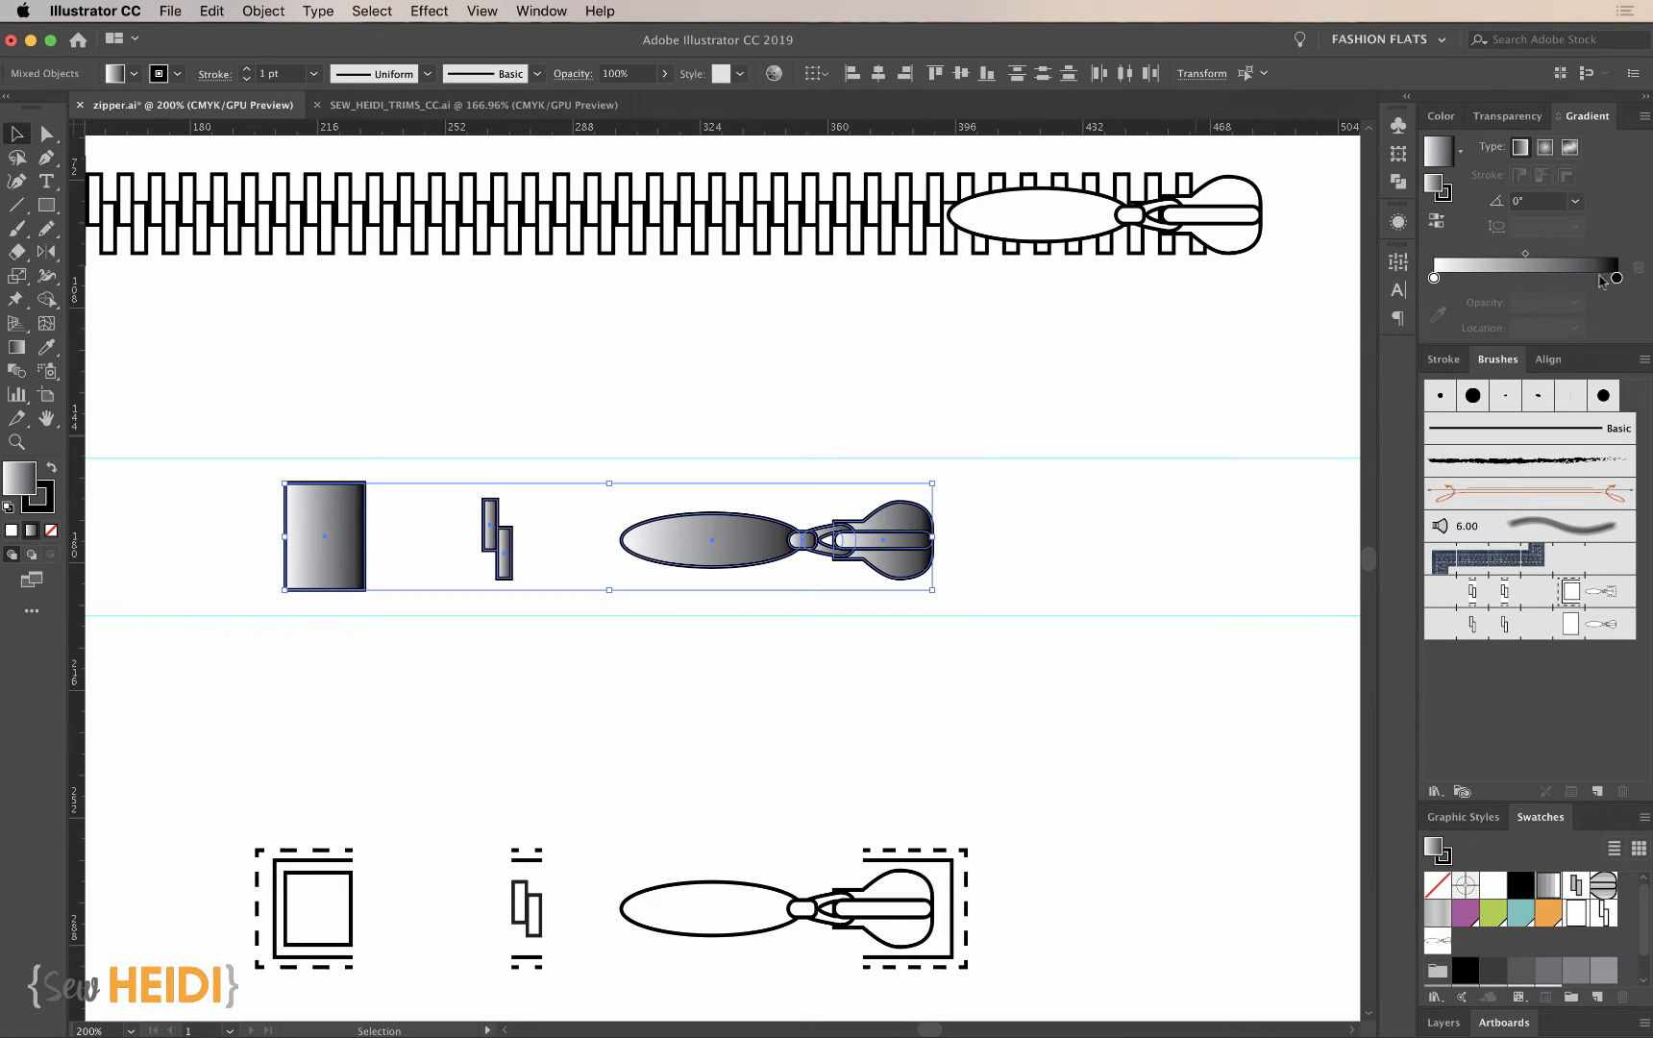
- Shift the gradient's black stop to about 80% and lighten its color to 77% K
drag(1617, 279, 1581, 280)
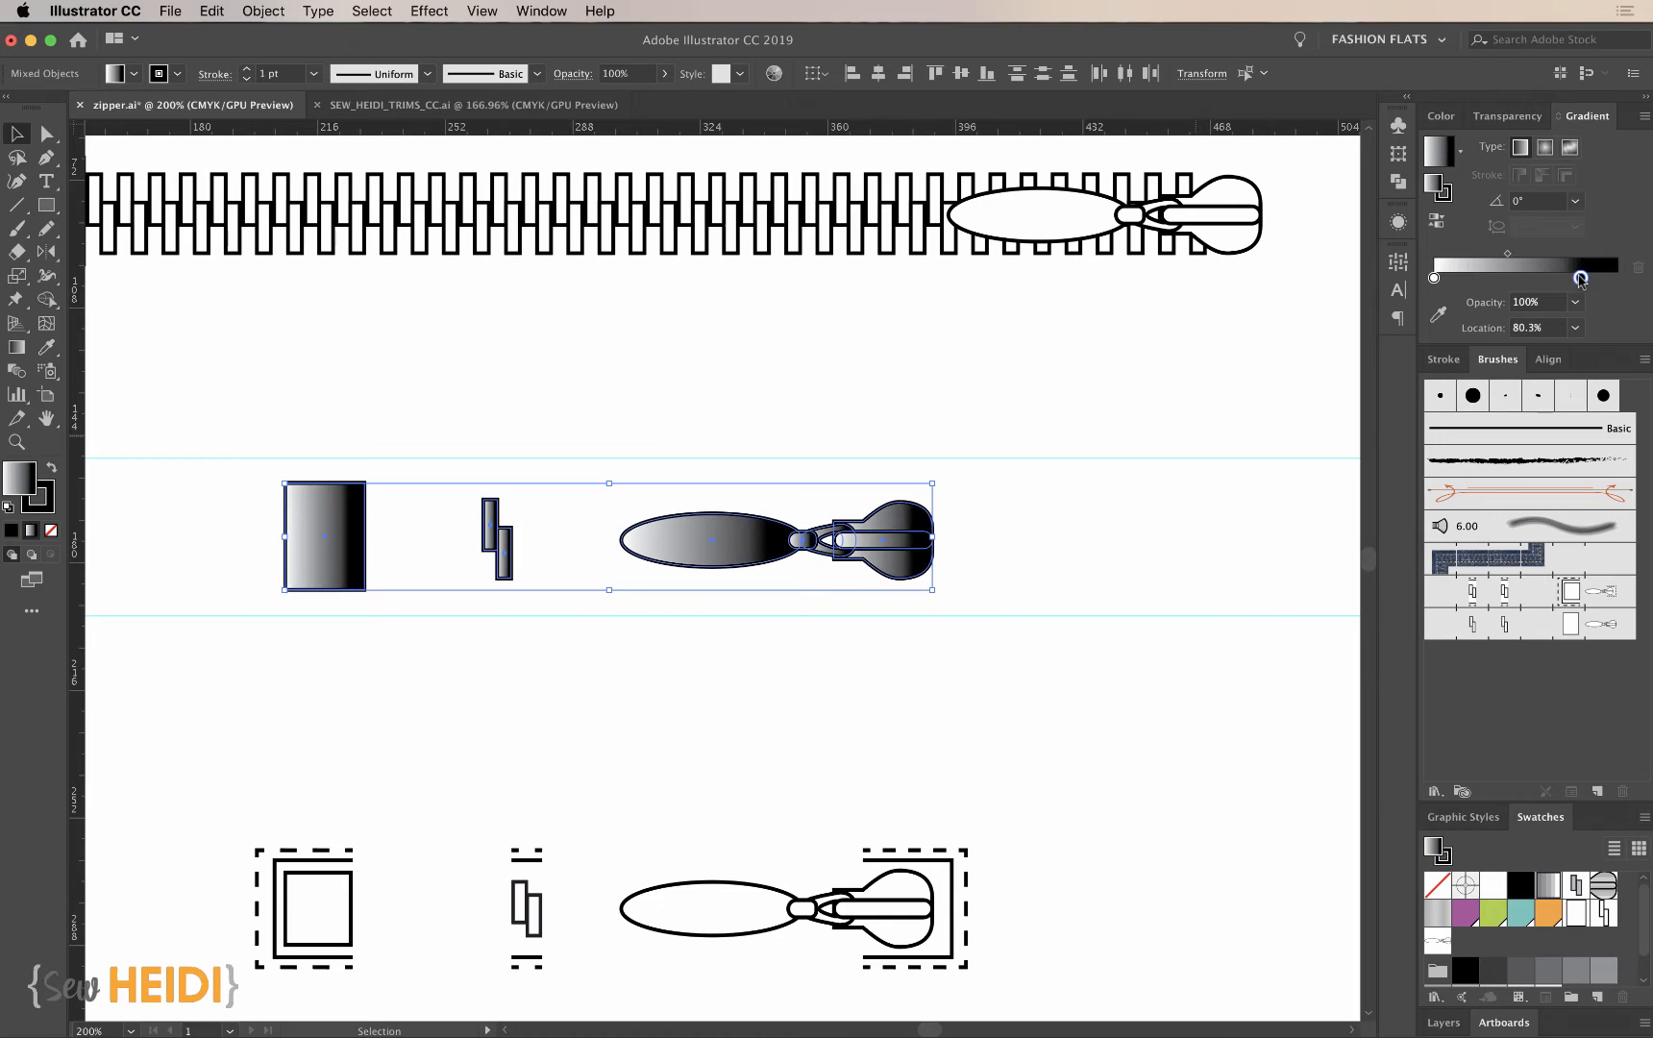
double_click(1581, 279)
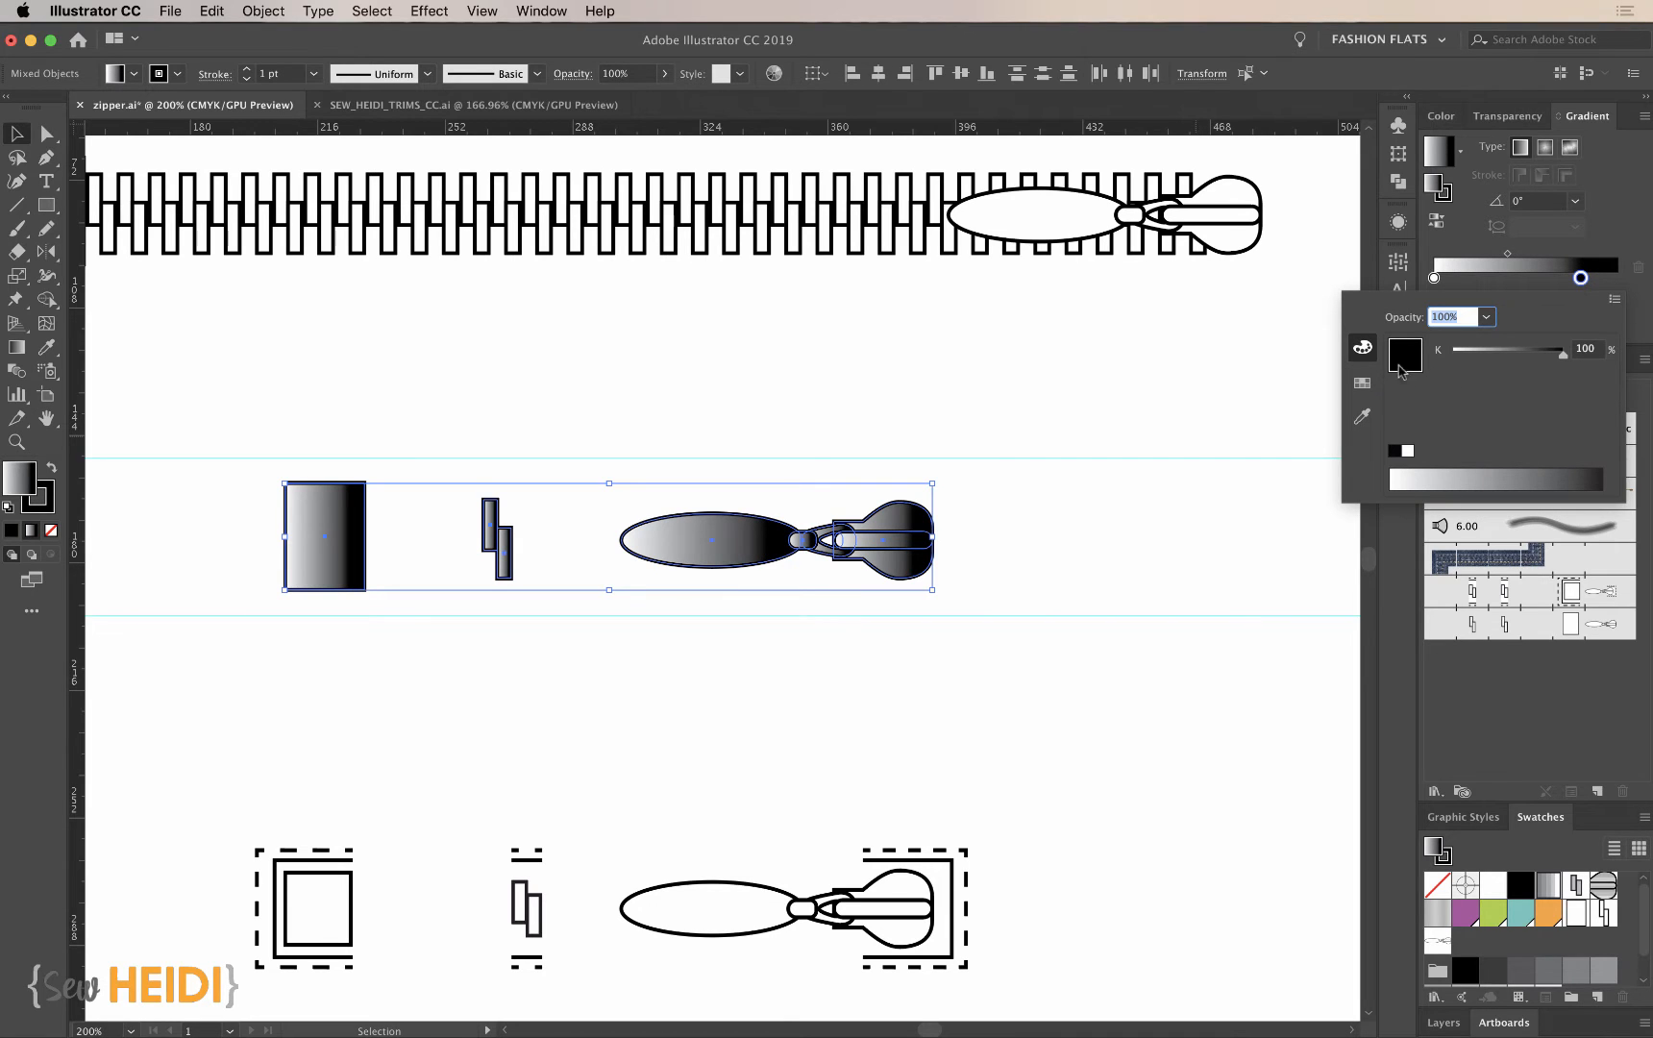
click(1615, 299)
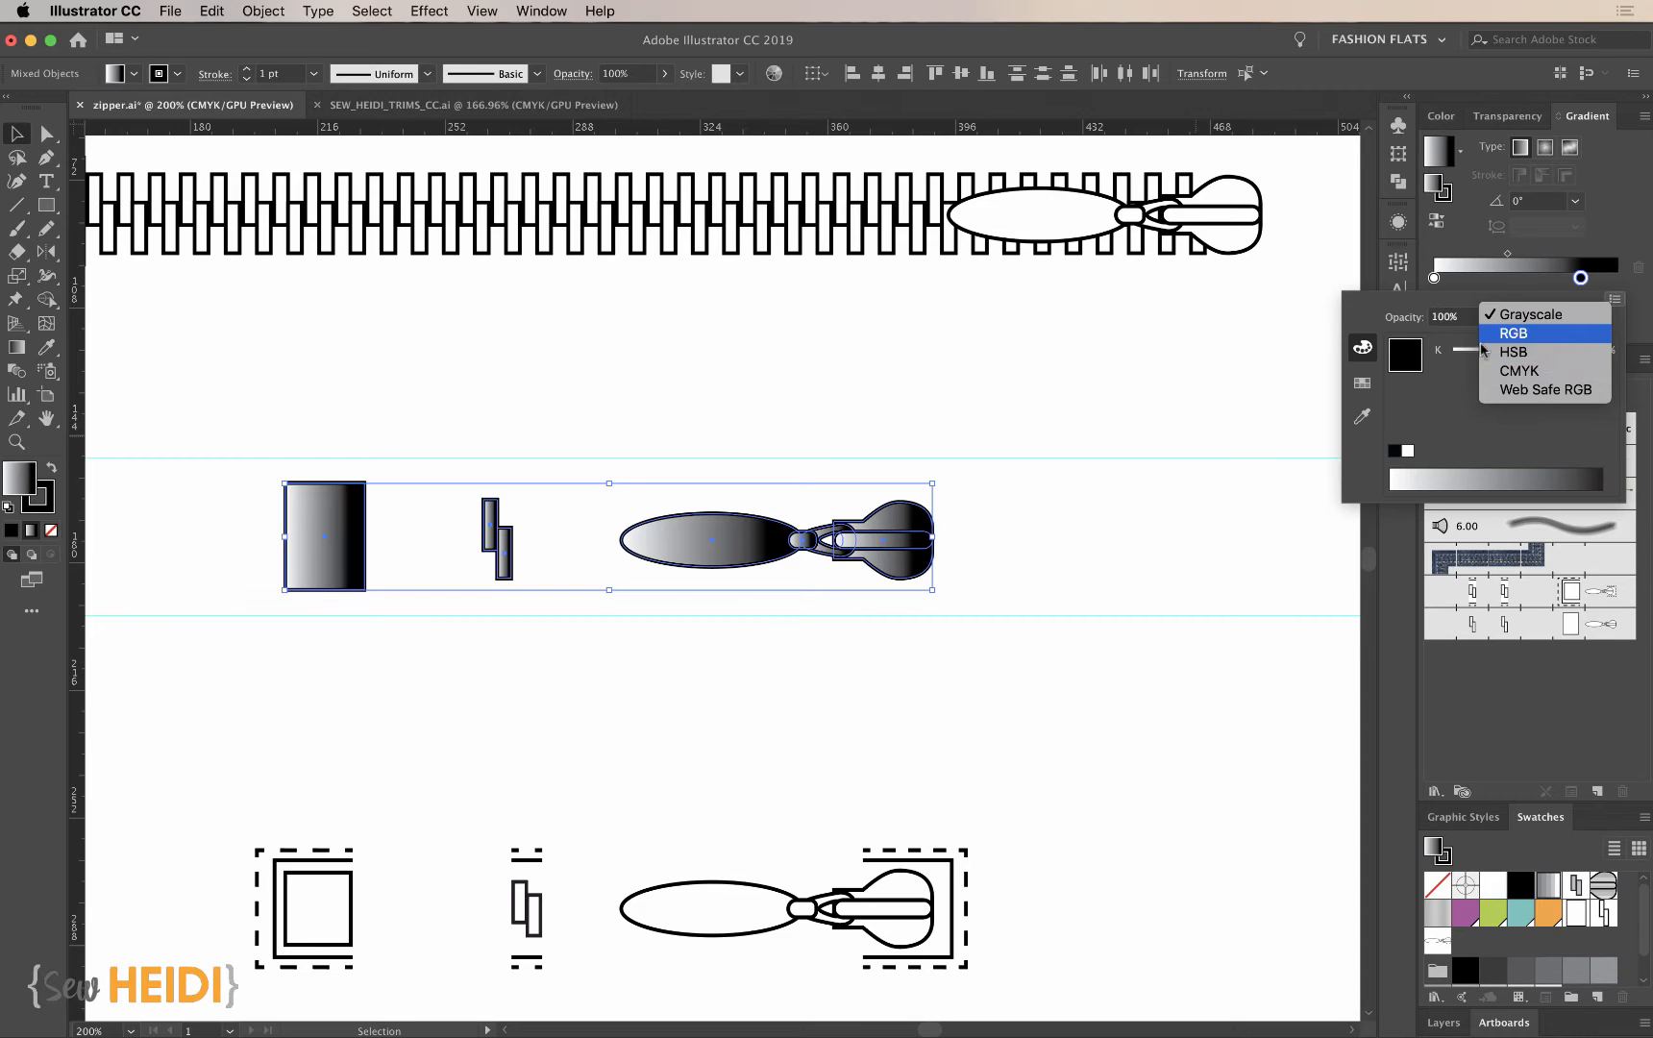
click(1450, 415)
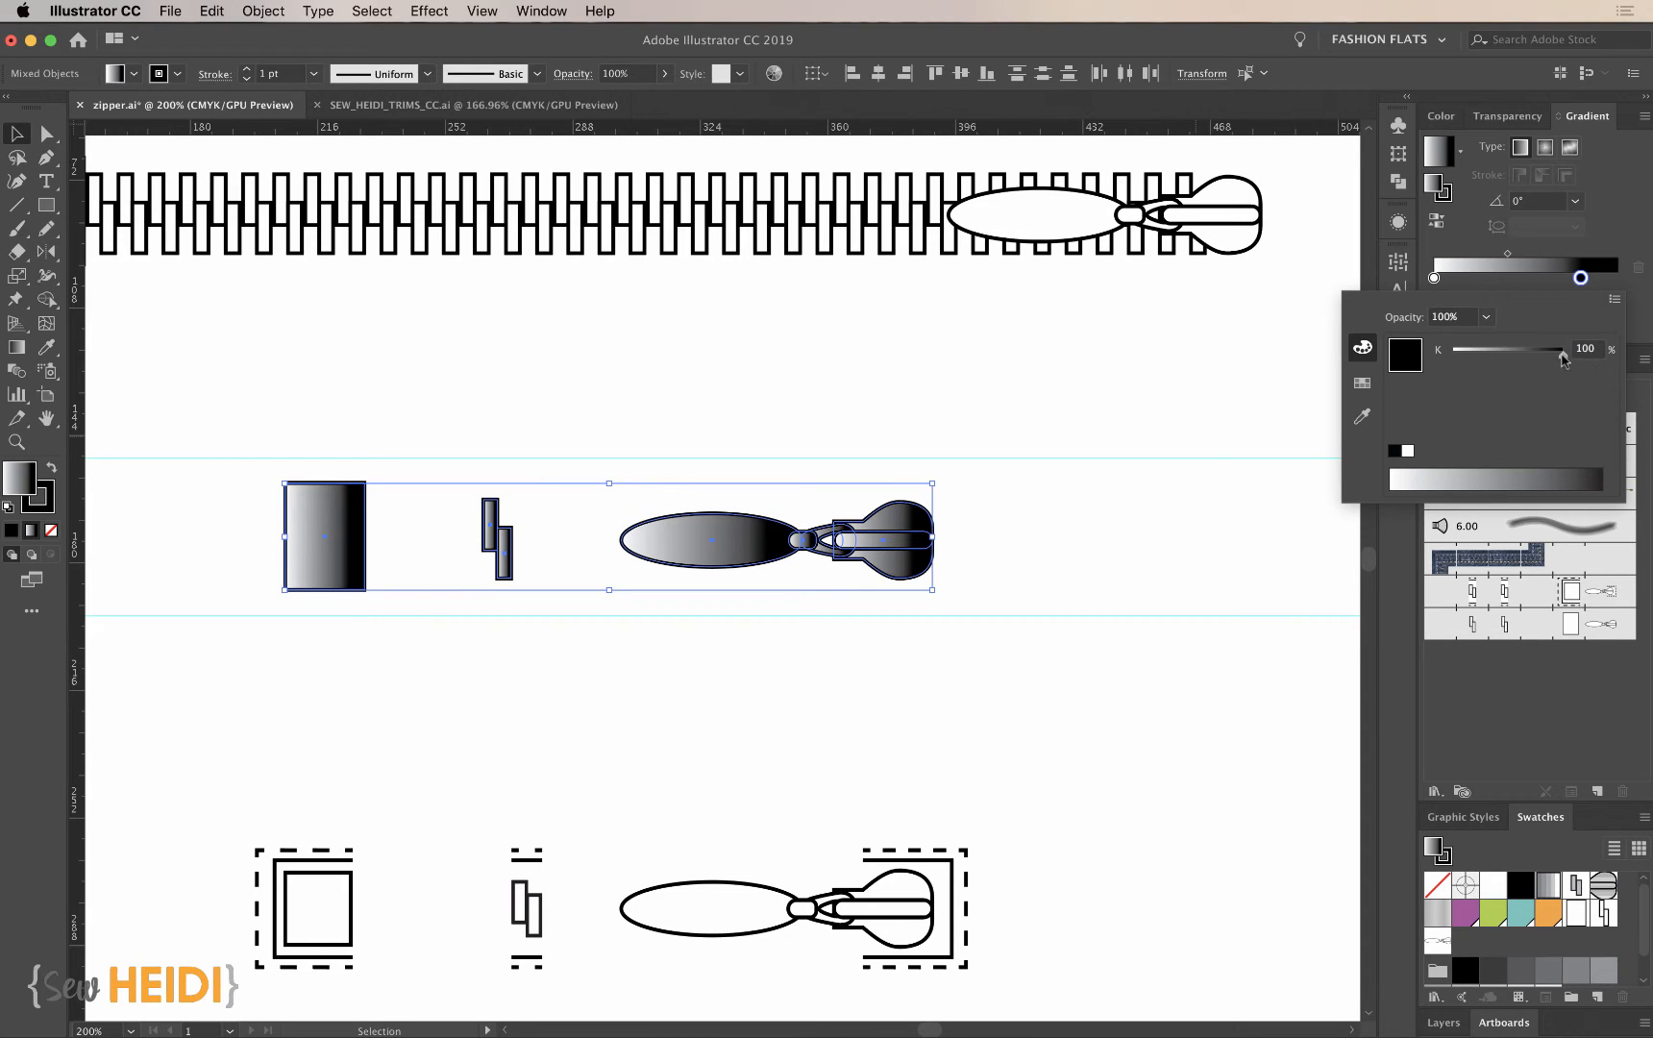
drag(1563, 358, 1539, 358)
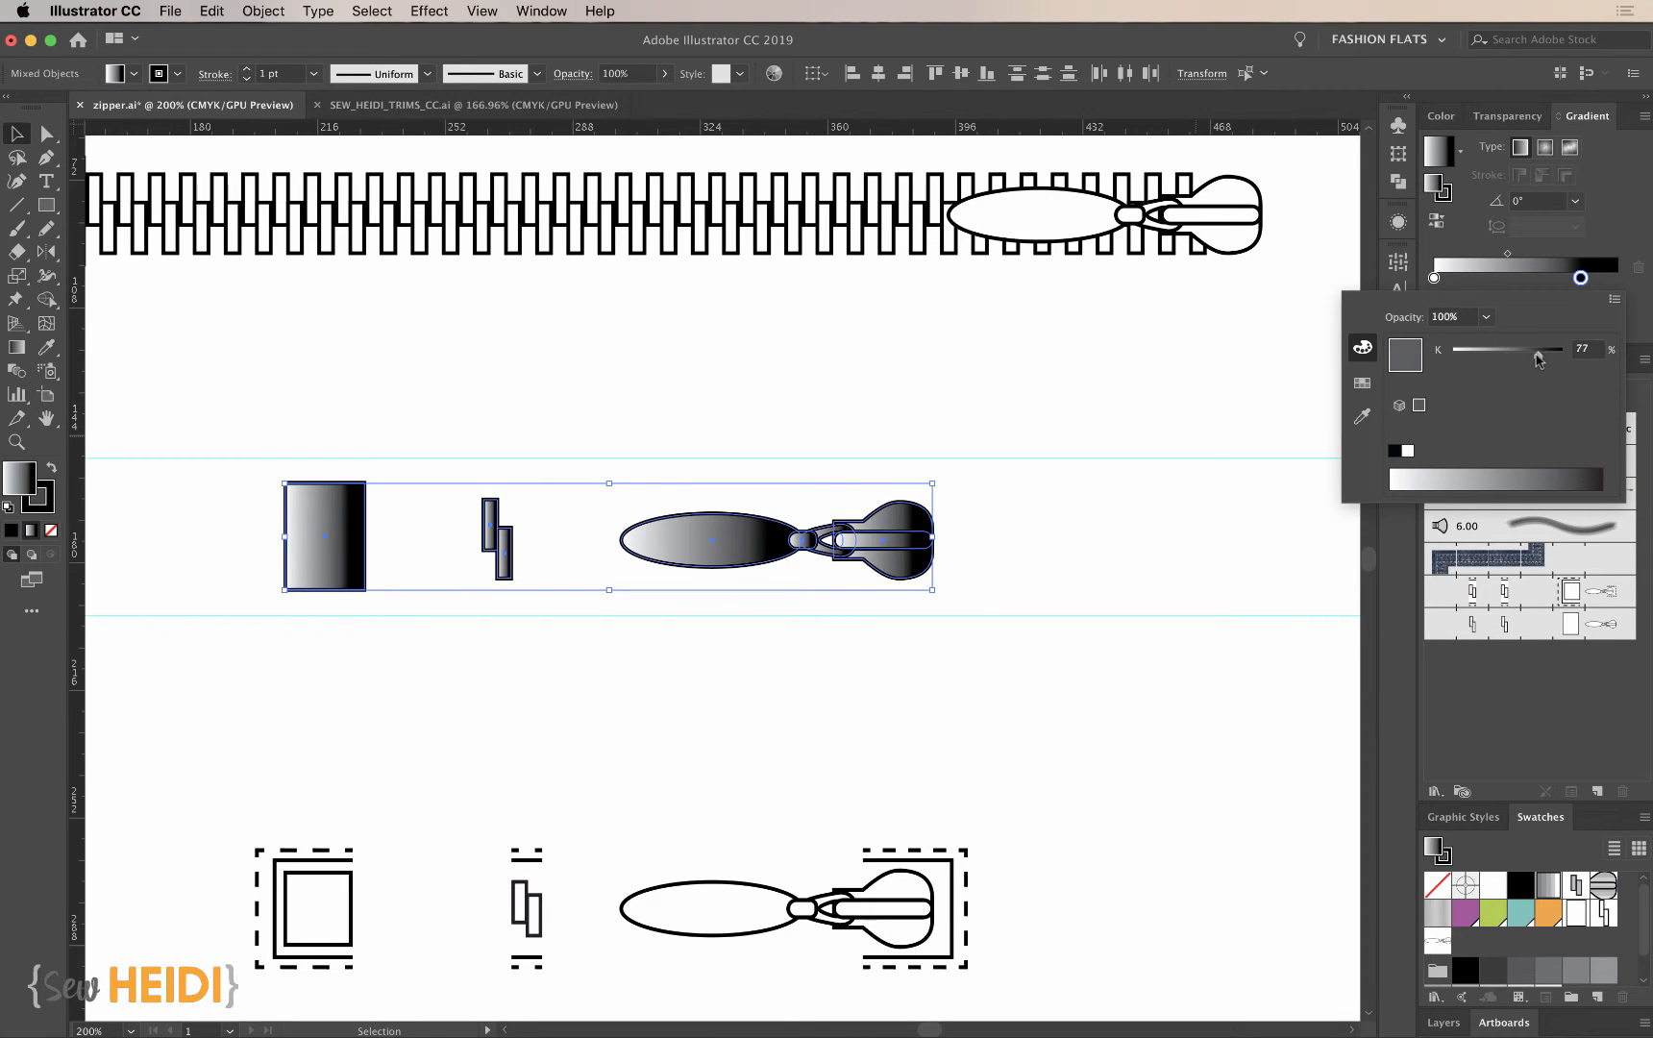
click(1592, 235)
- Build alternating light and dark gradient bands with dark stops at about 30% and 98% and a light stop between them
click(1611, 281)
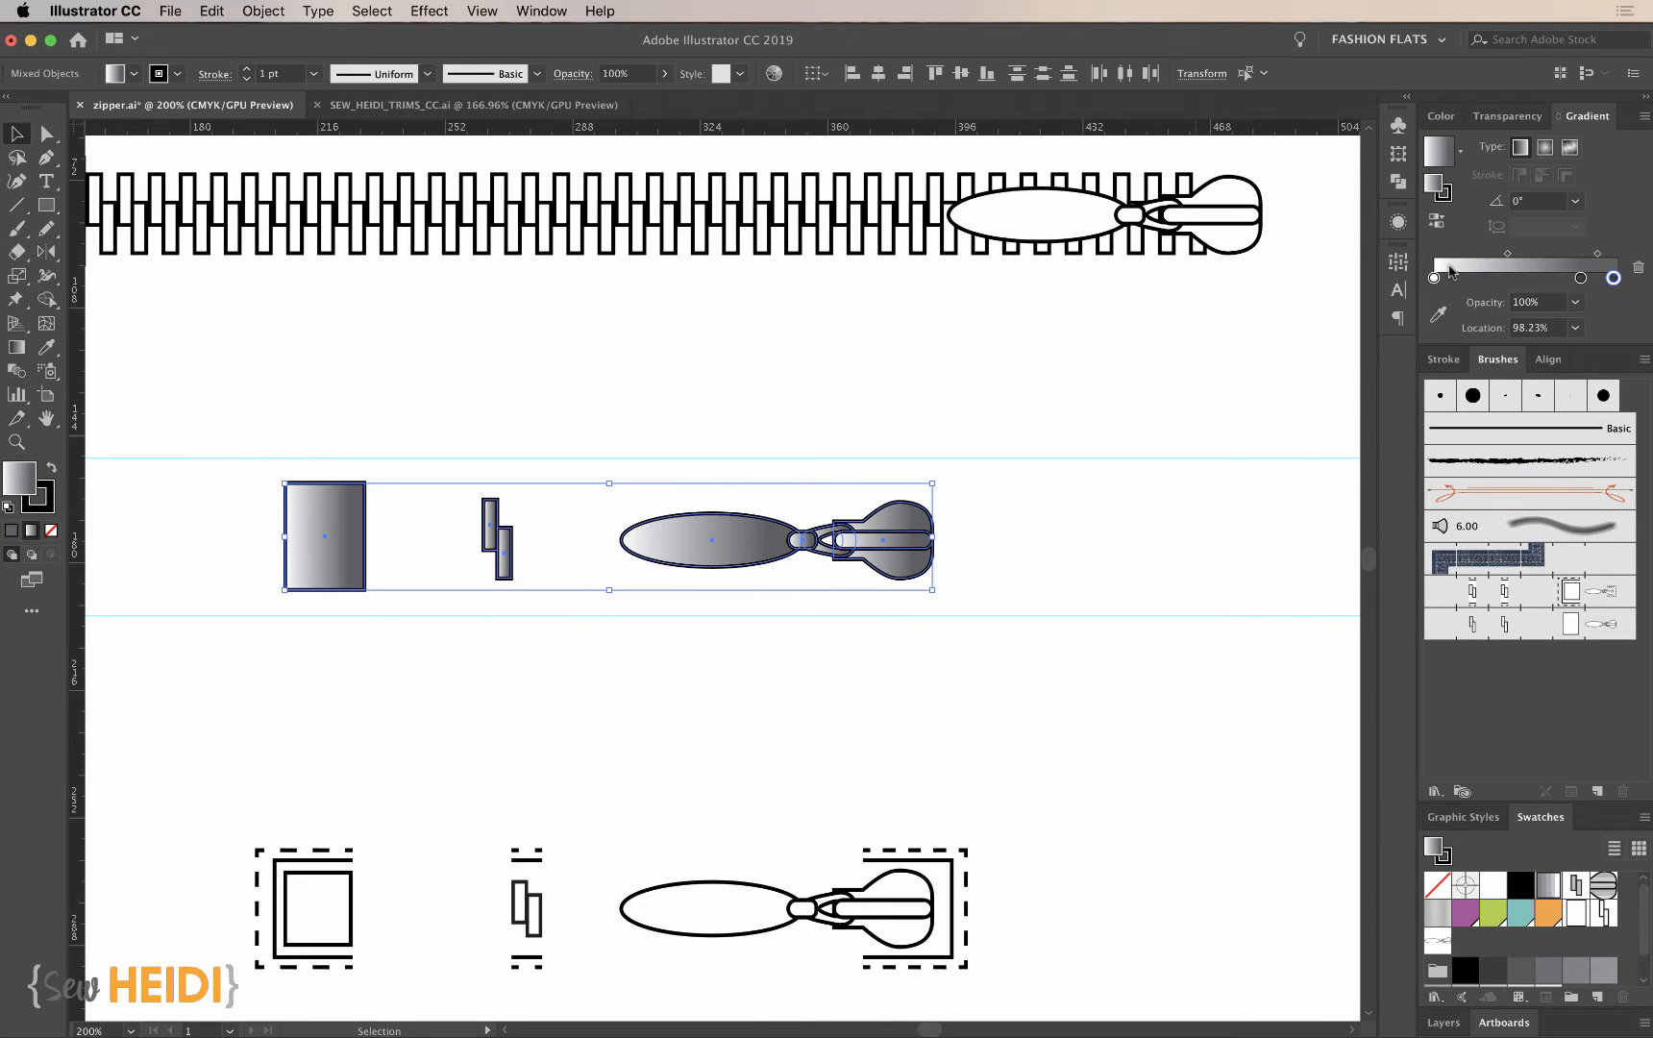
mouse_move(1459, 283)
mouse_down()
mouse_move(1535, 279)
mouse_move(1489, 278)
mouse_up()
click(1581, 279)
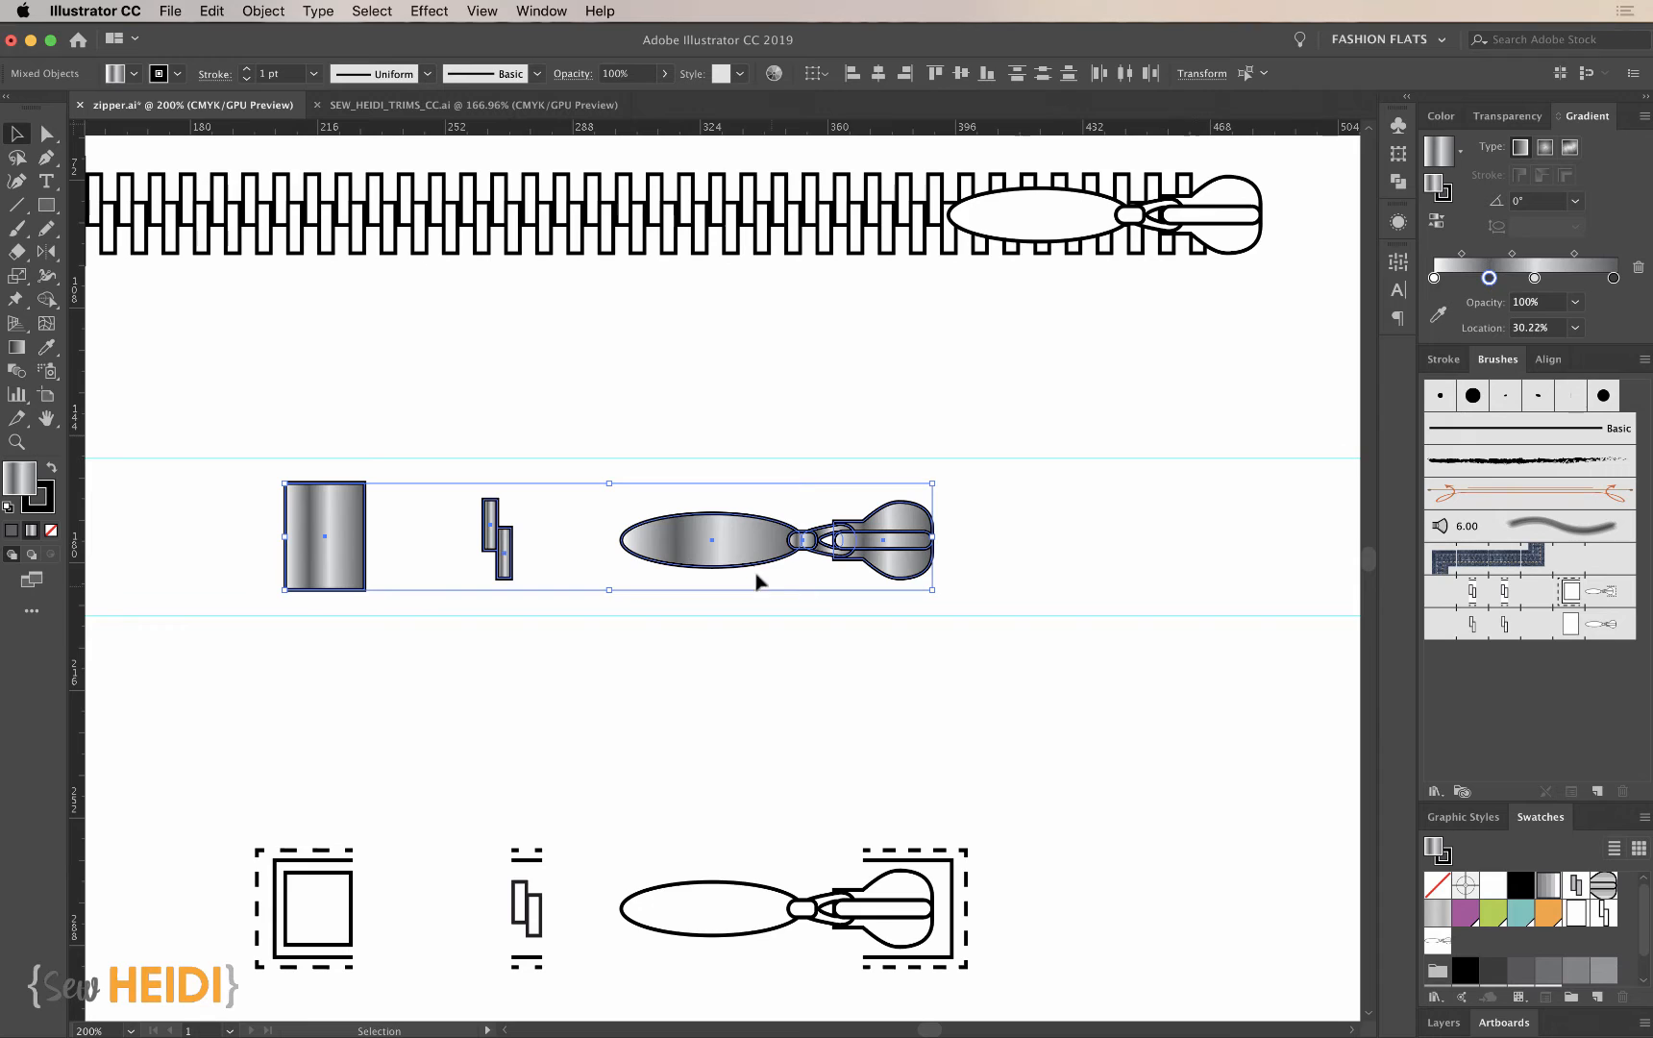
- Set the gradient angle to 90° on the zipper parts
click(1528, 201)
text(9)
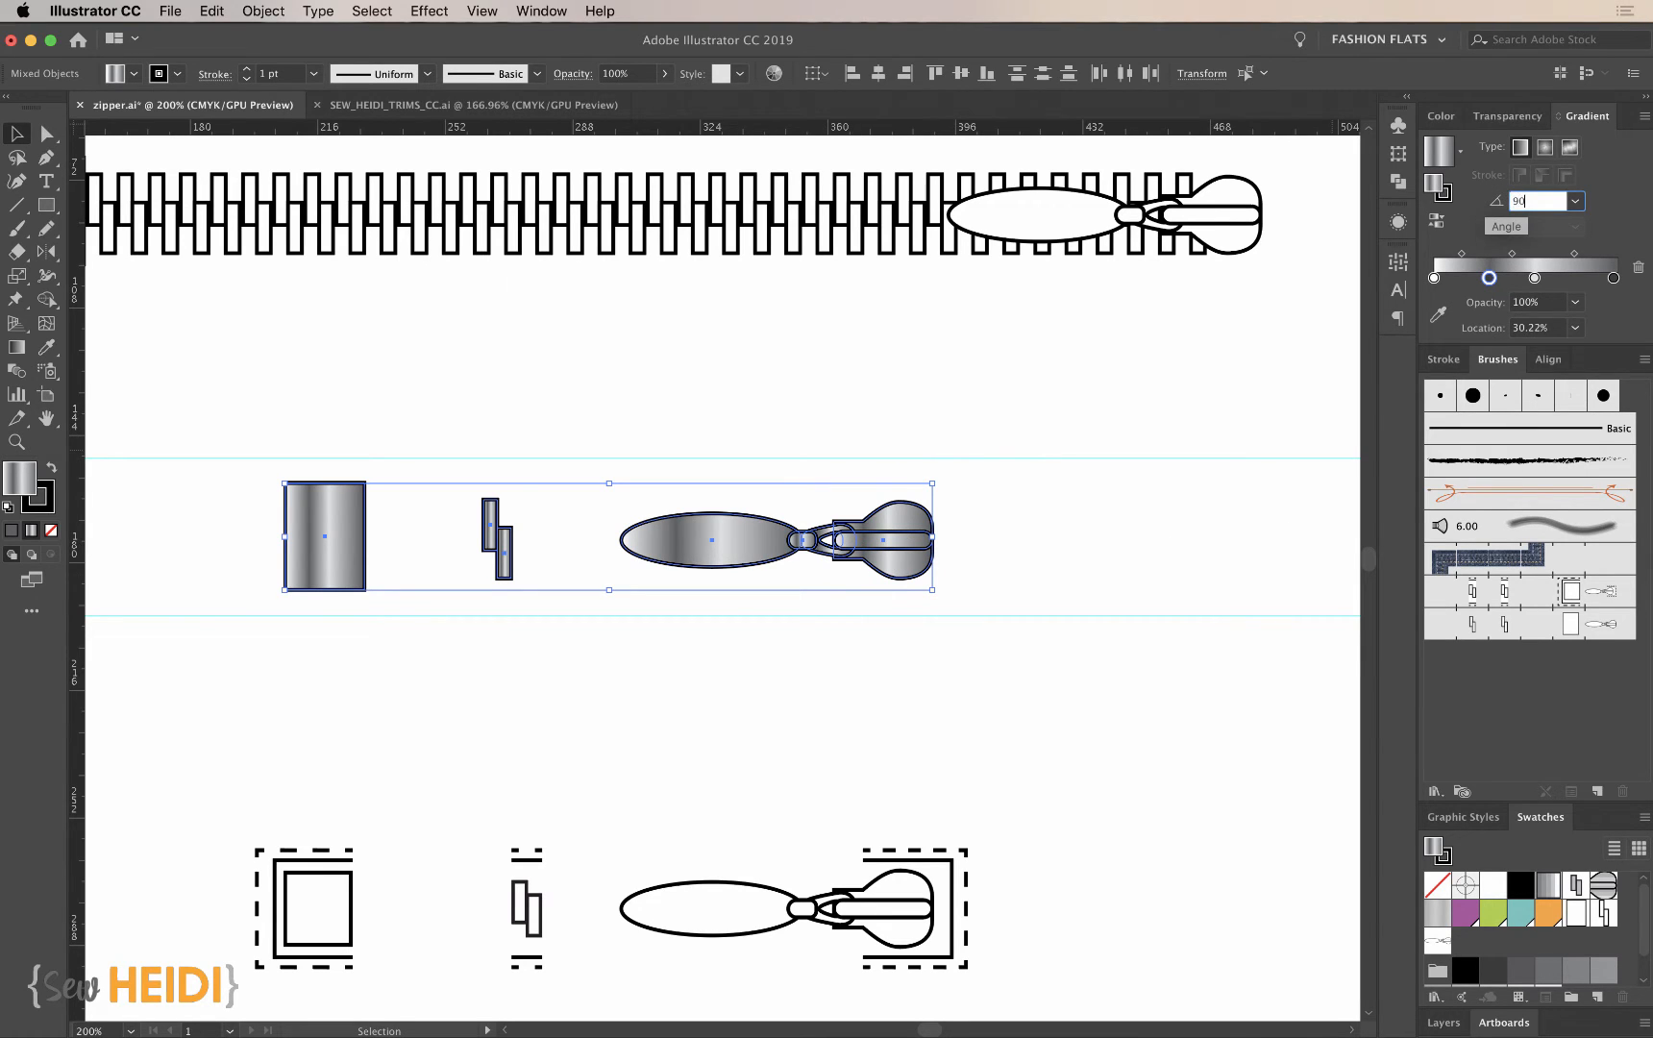
text(0)
key(Tab)
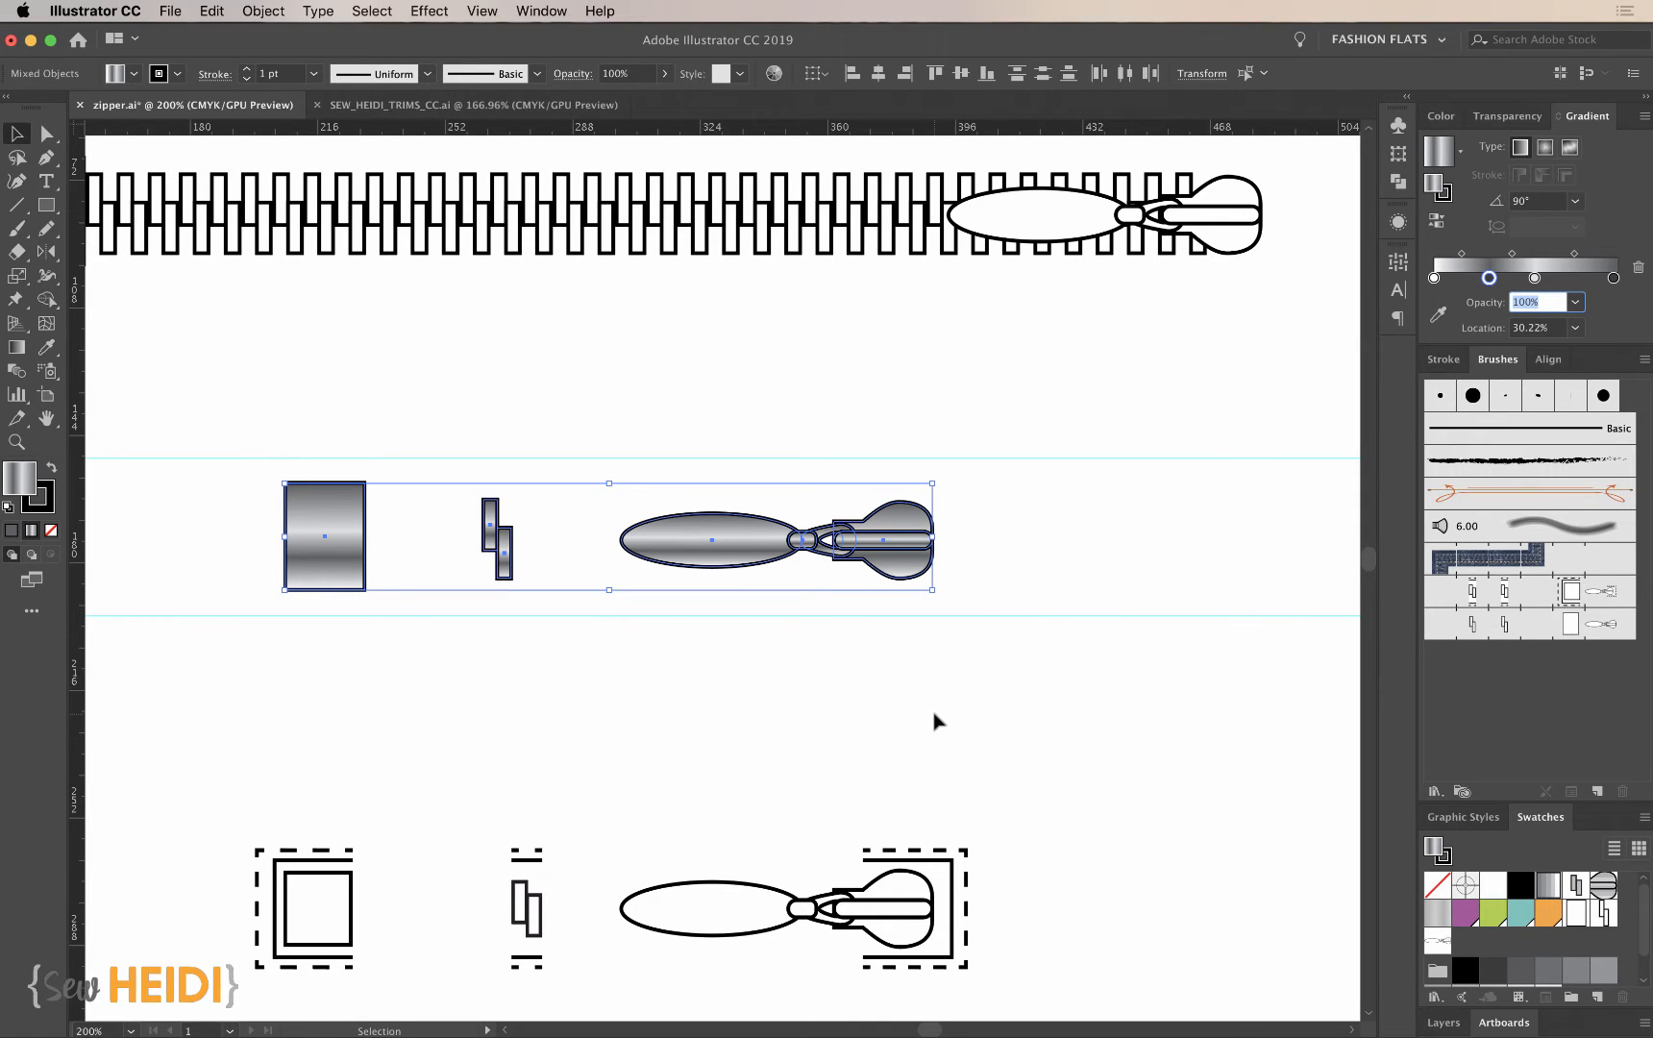
- Try to replace the zipper pattern brush's end tile with the gradient-filled slider and its invisible rectangle
click(1002, 565)
drag(992, 583, 731, 486)
mouse_move(817, 540)
mouse_down()
mouse_move(1310, 554)
mouse_move(1616, 631)
mouse_up()
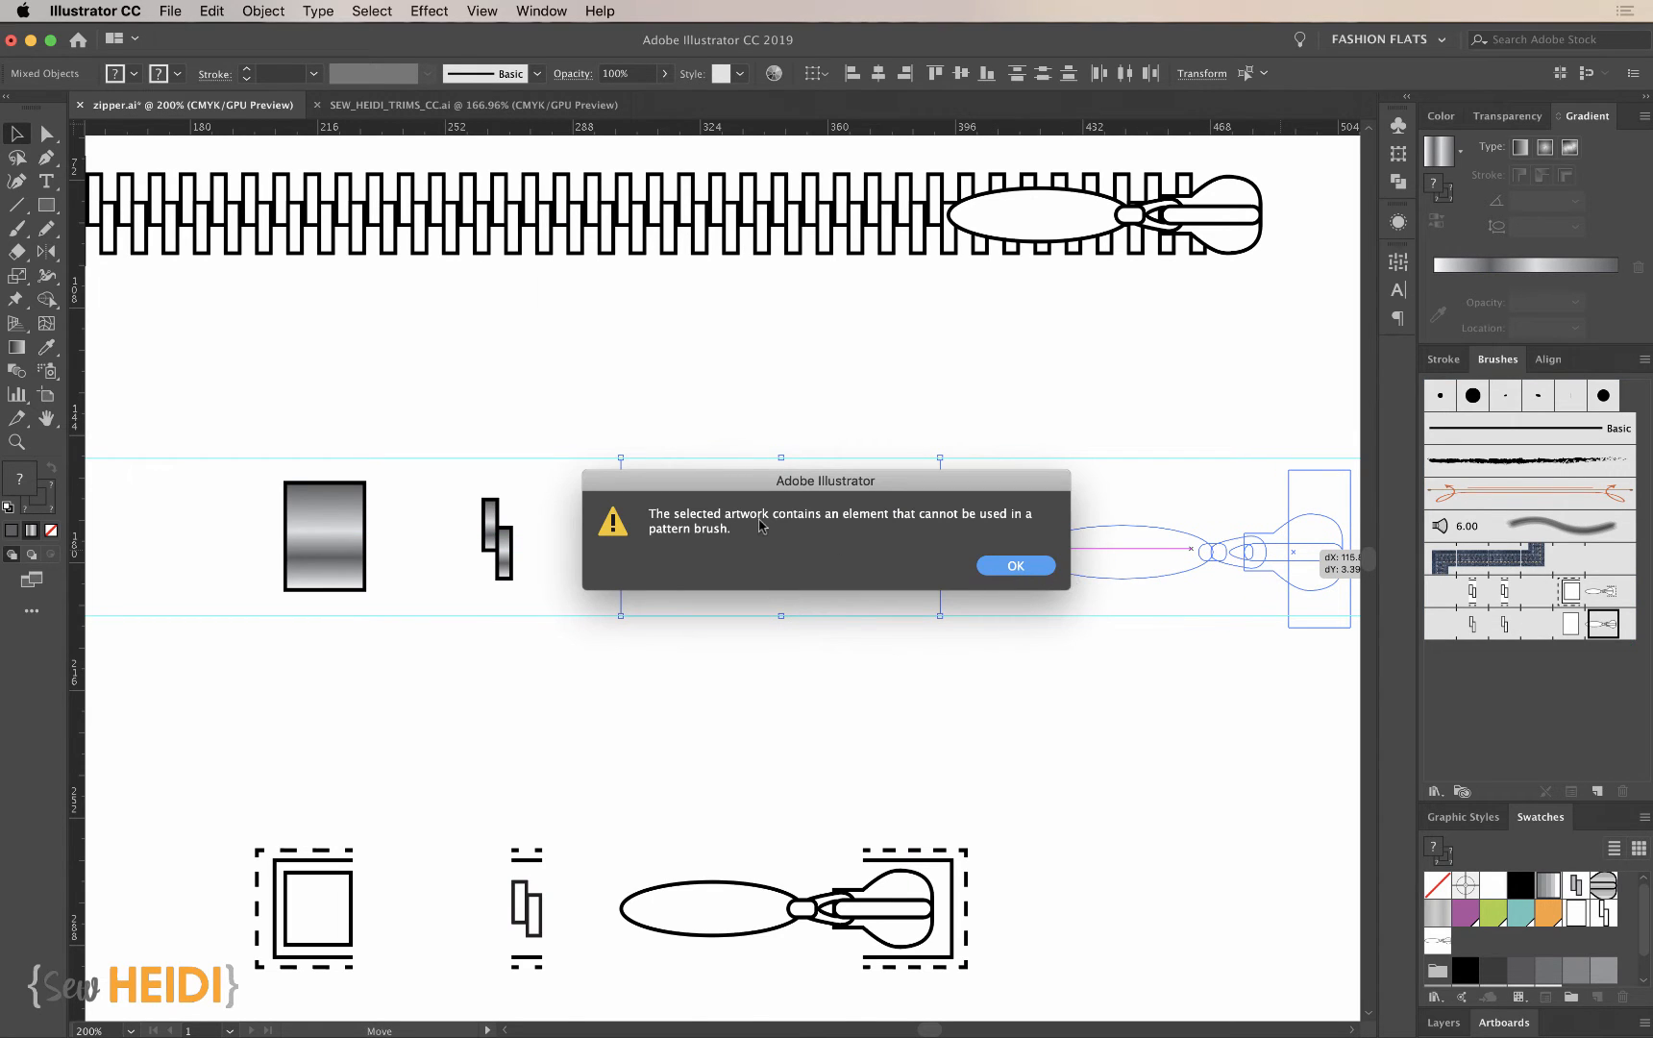
click(1016, 568)
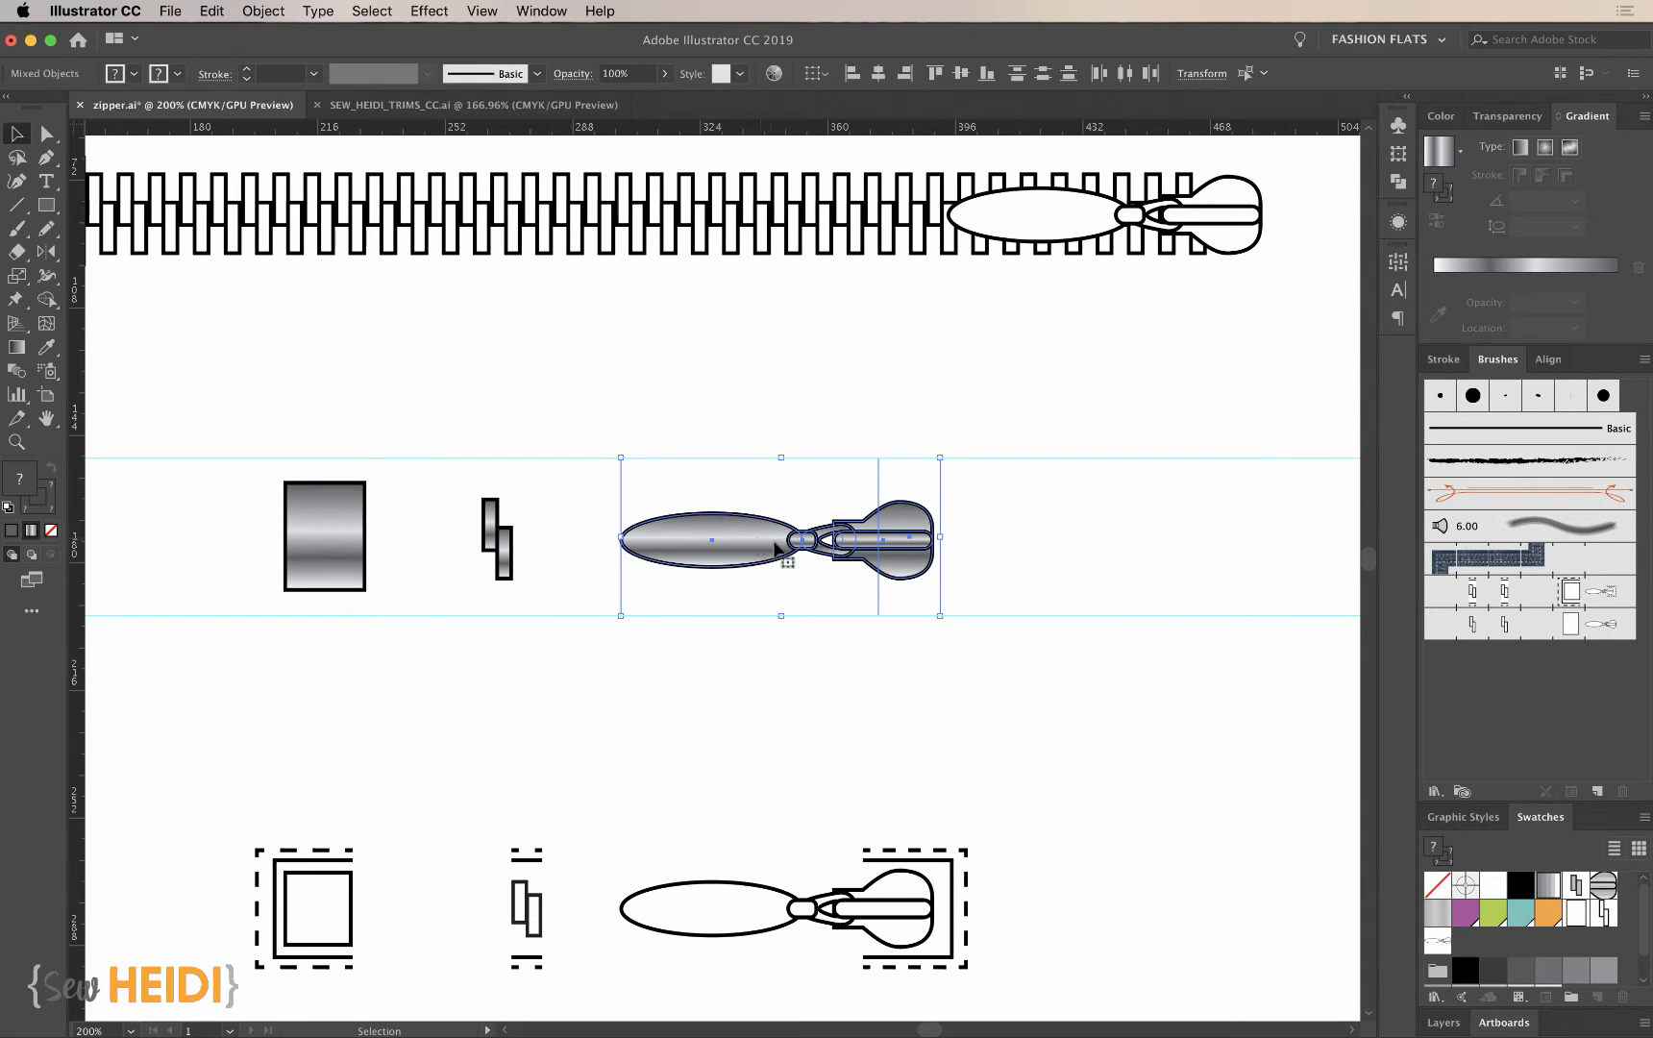
- Expand only the fills of the slider, teeth and end stop, converting each gradient to 10 objects and leaving strokes unexpanded
click(725, 681)
key(z)
drag(257, 429, 1099, 735)
key(v)
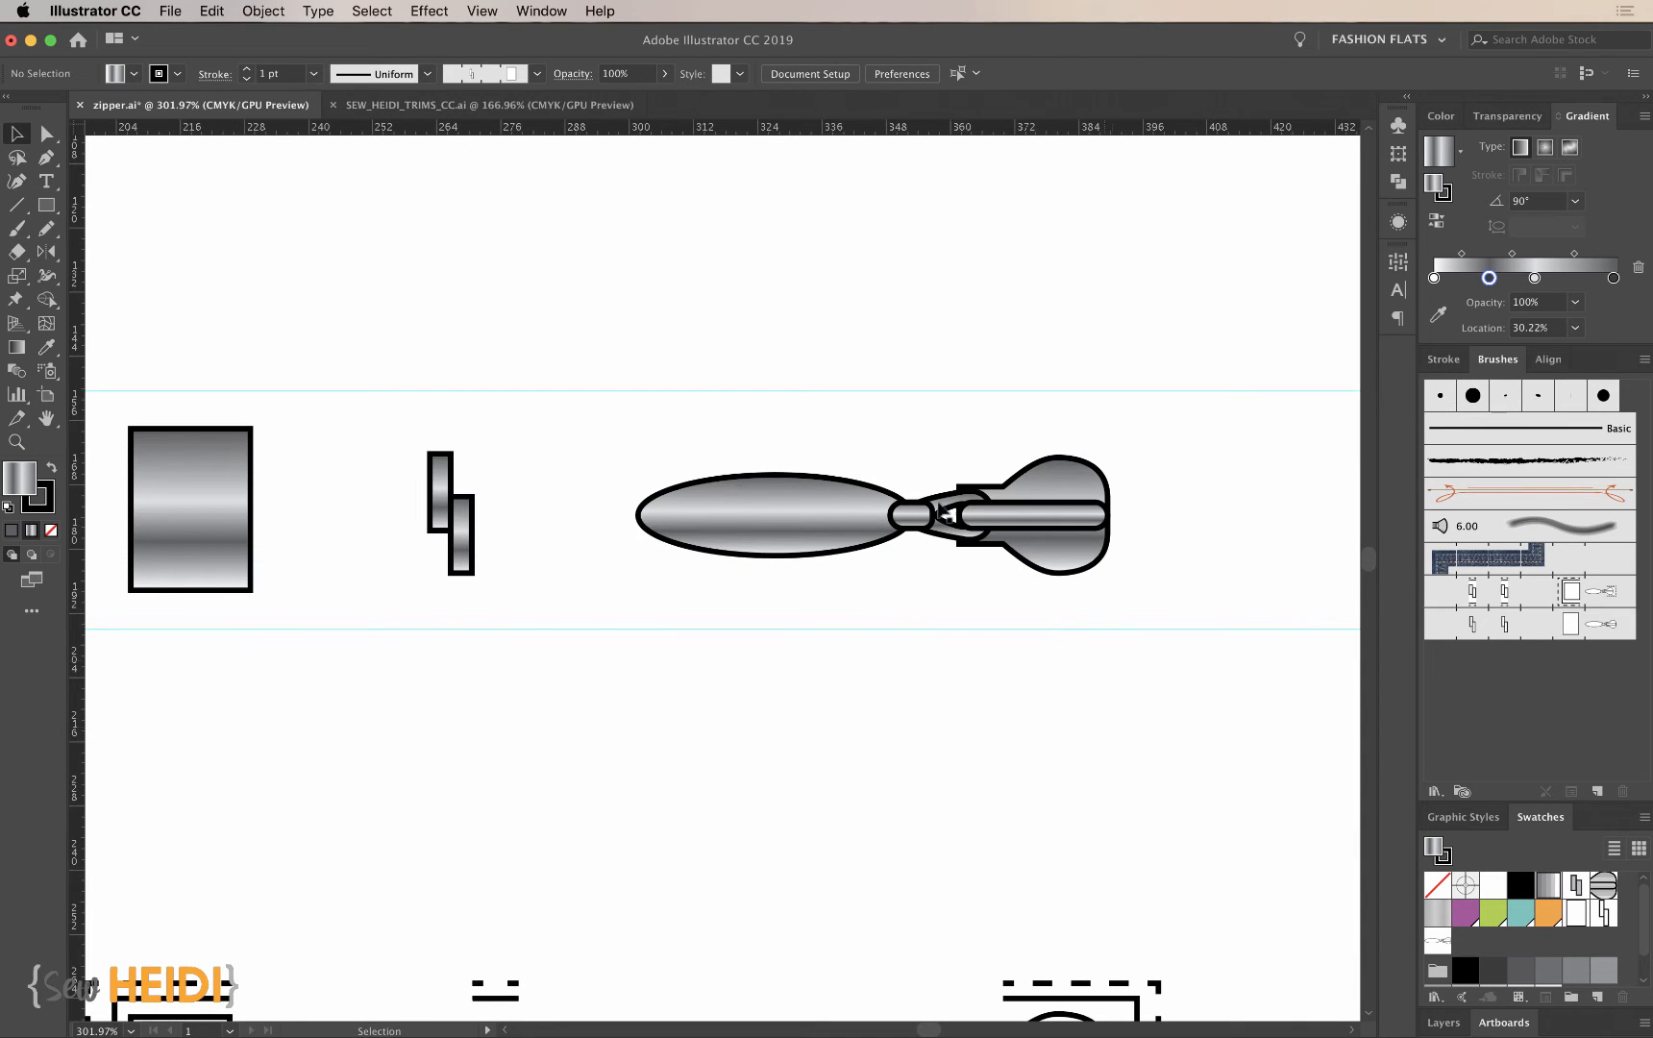
click(779, 519)
shift+click(468, 529)
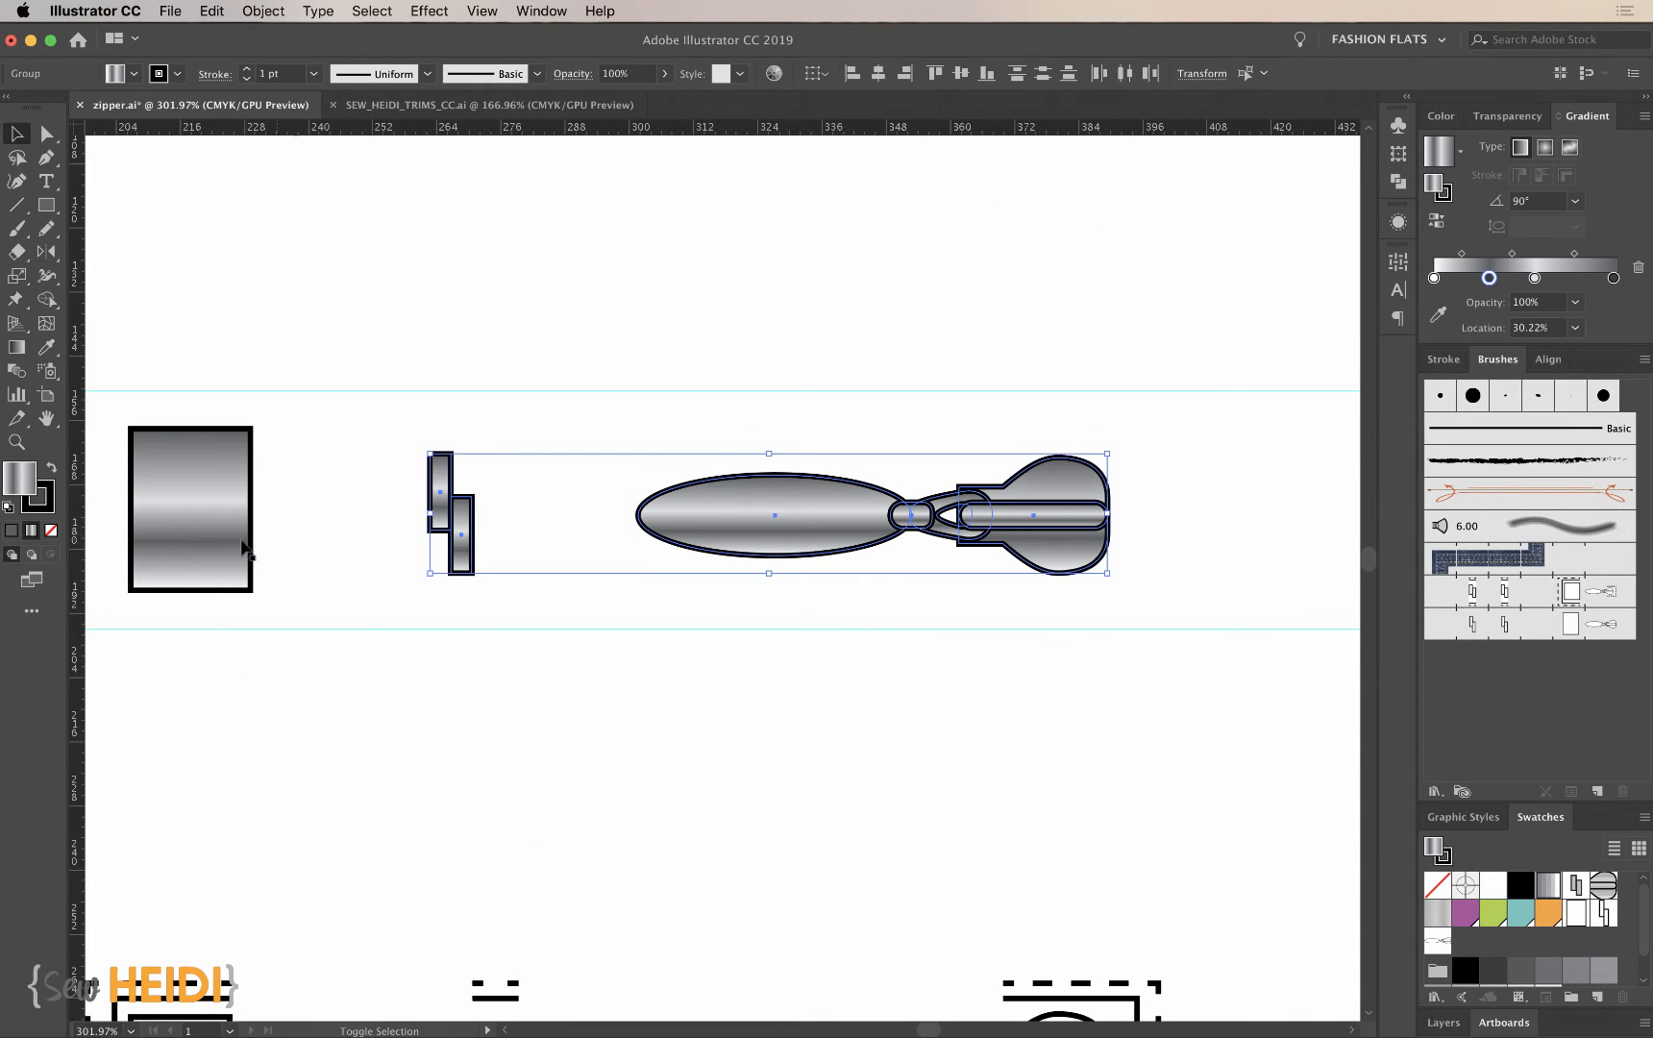
shift+click(236, 536)
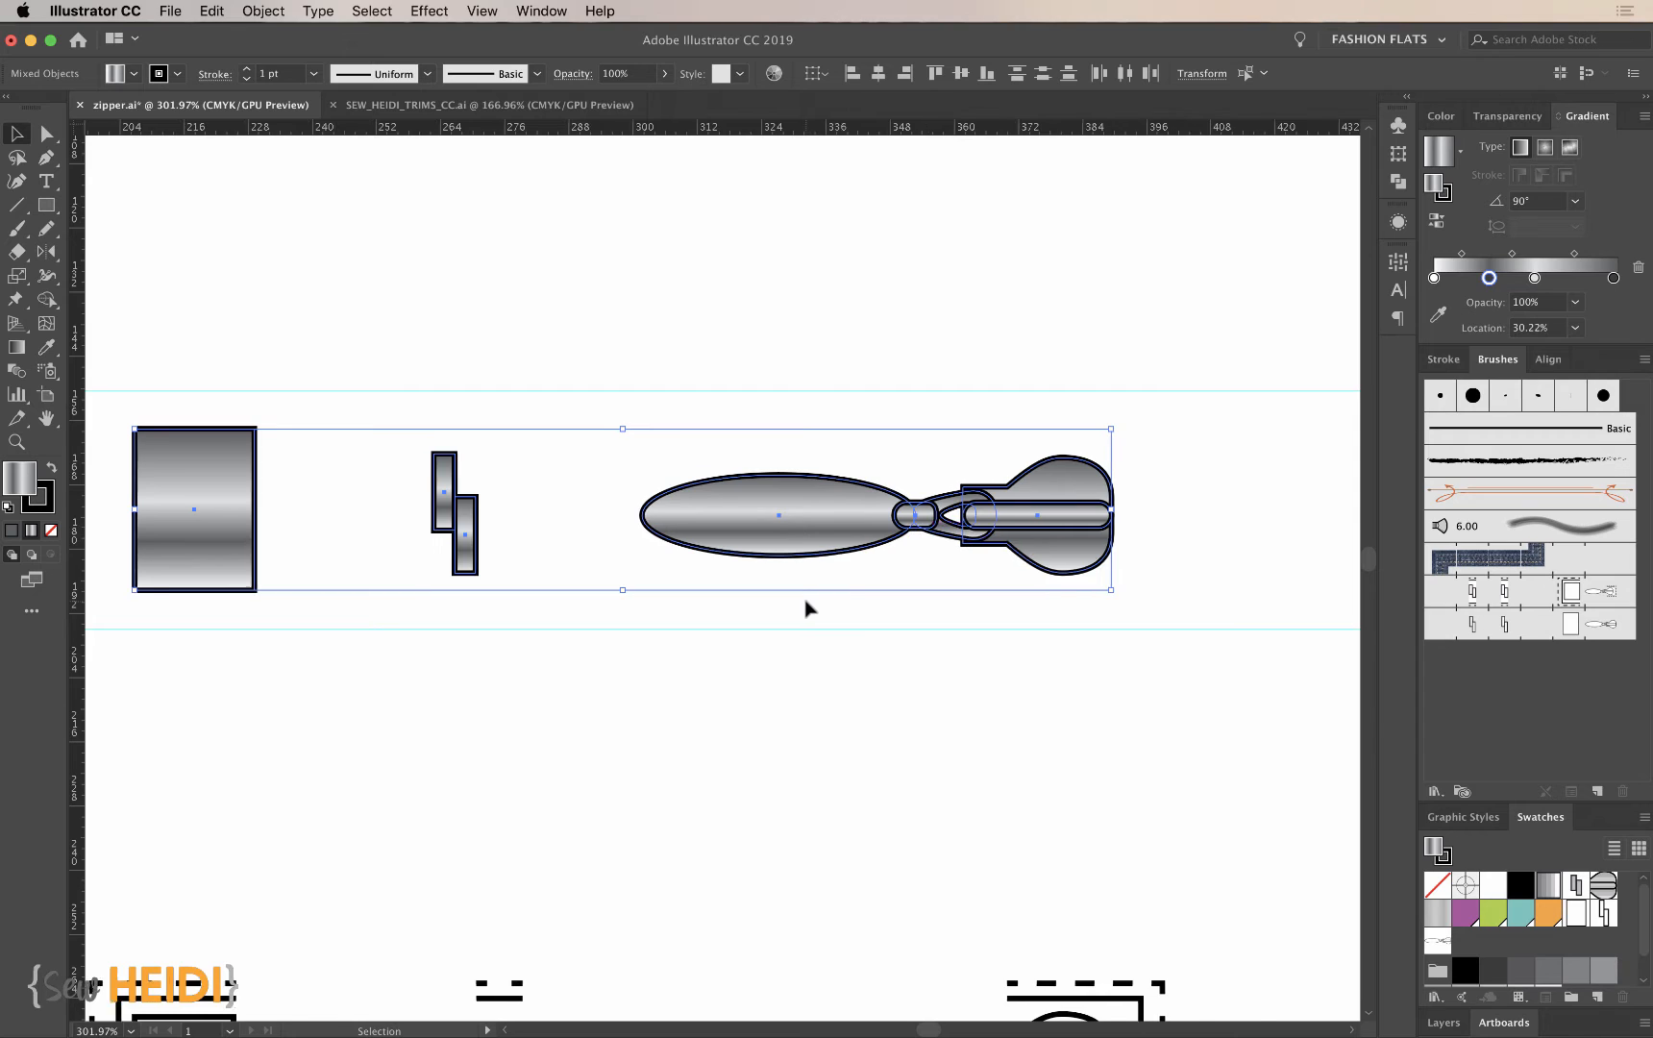
scroll(805, 606, left, 3)
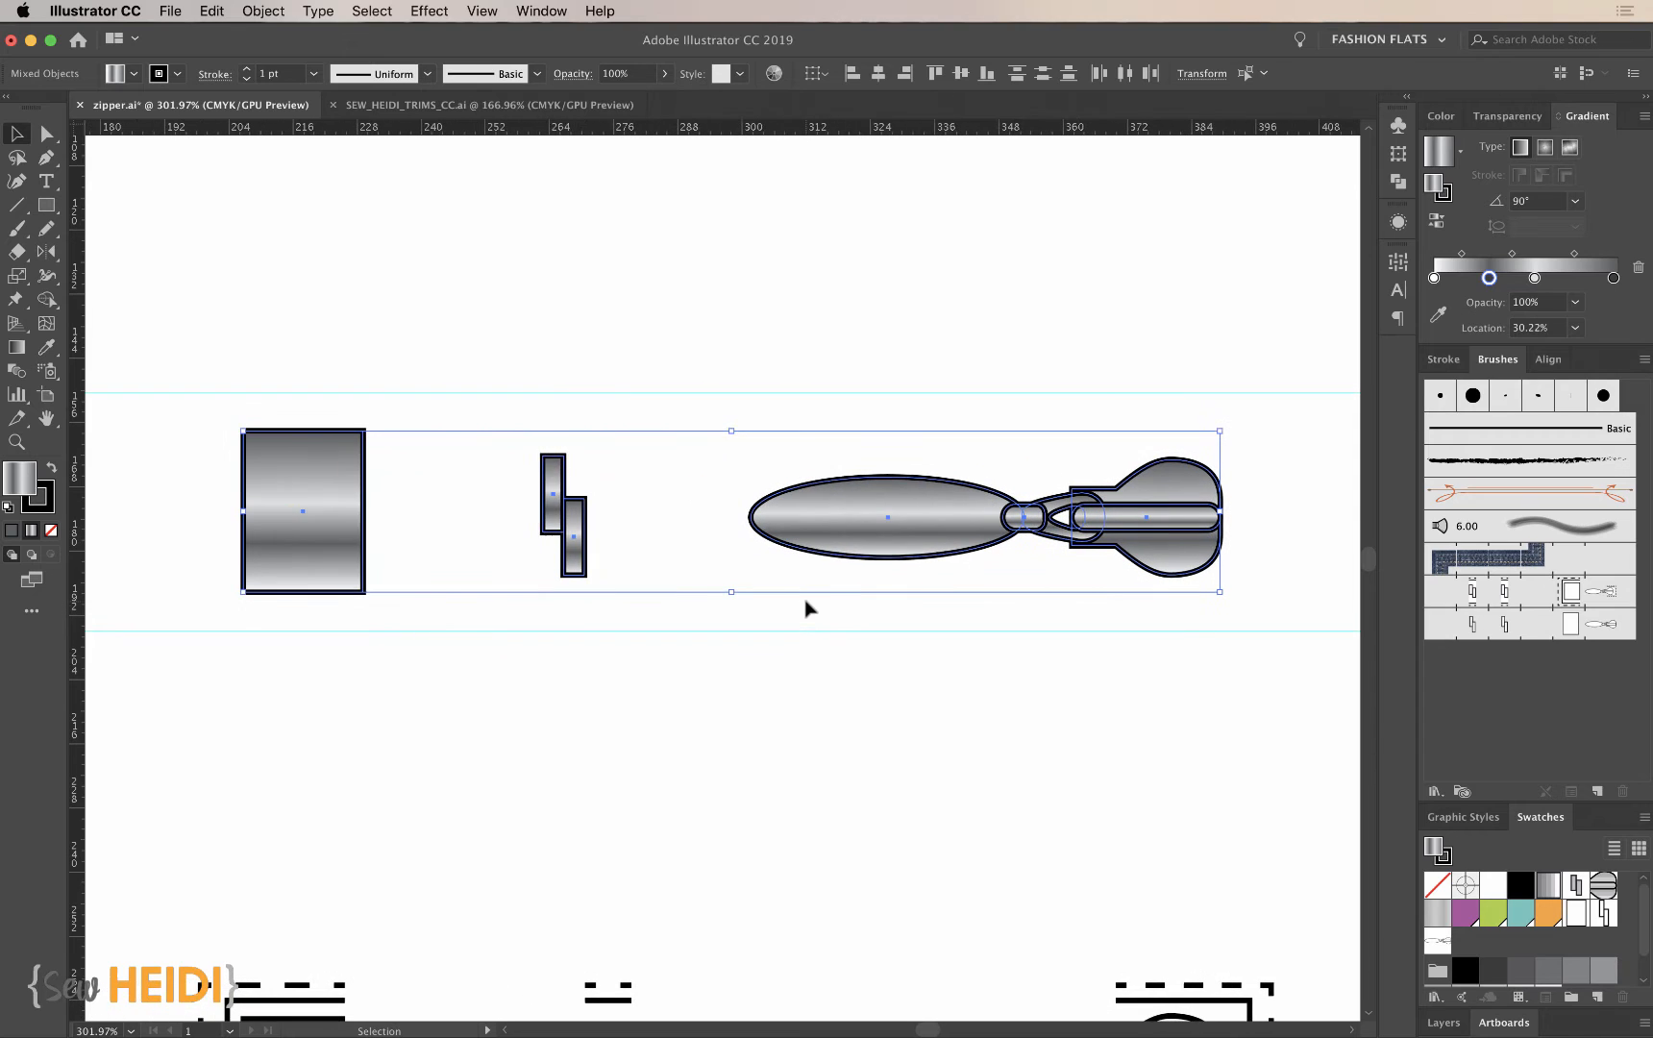
click(275, 12)
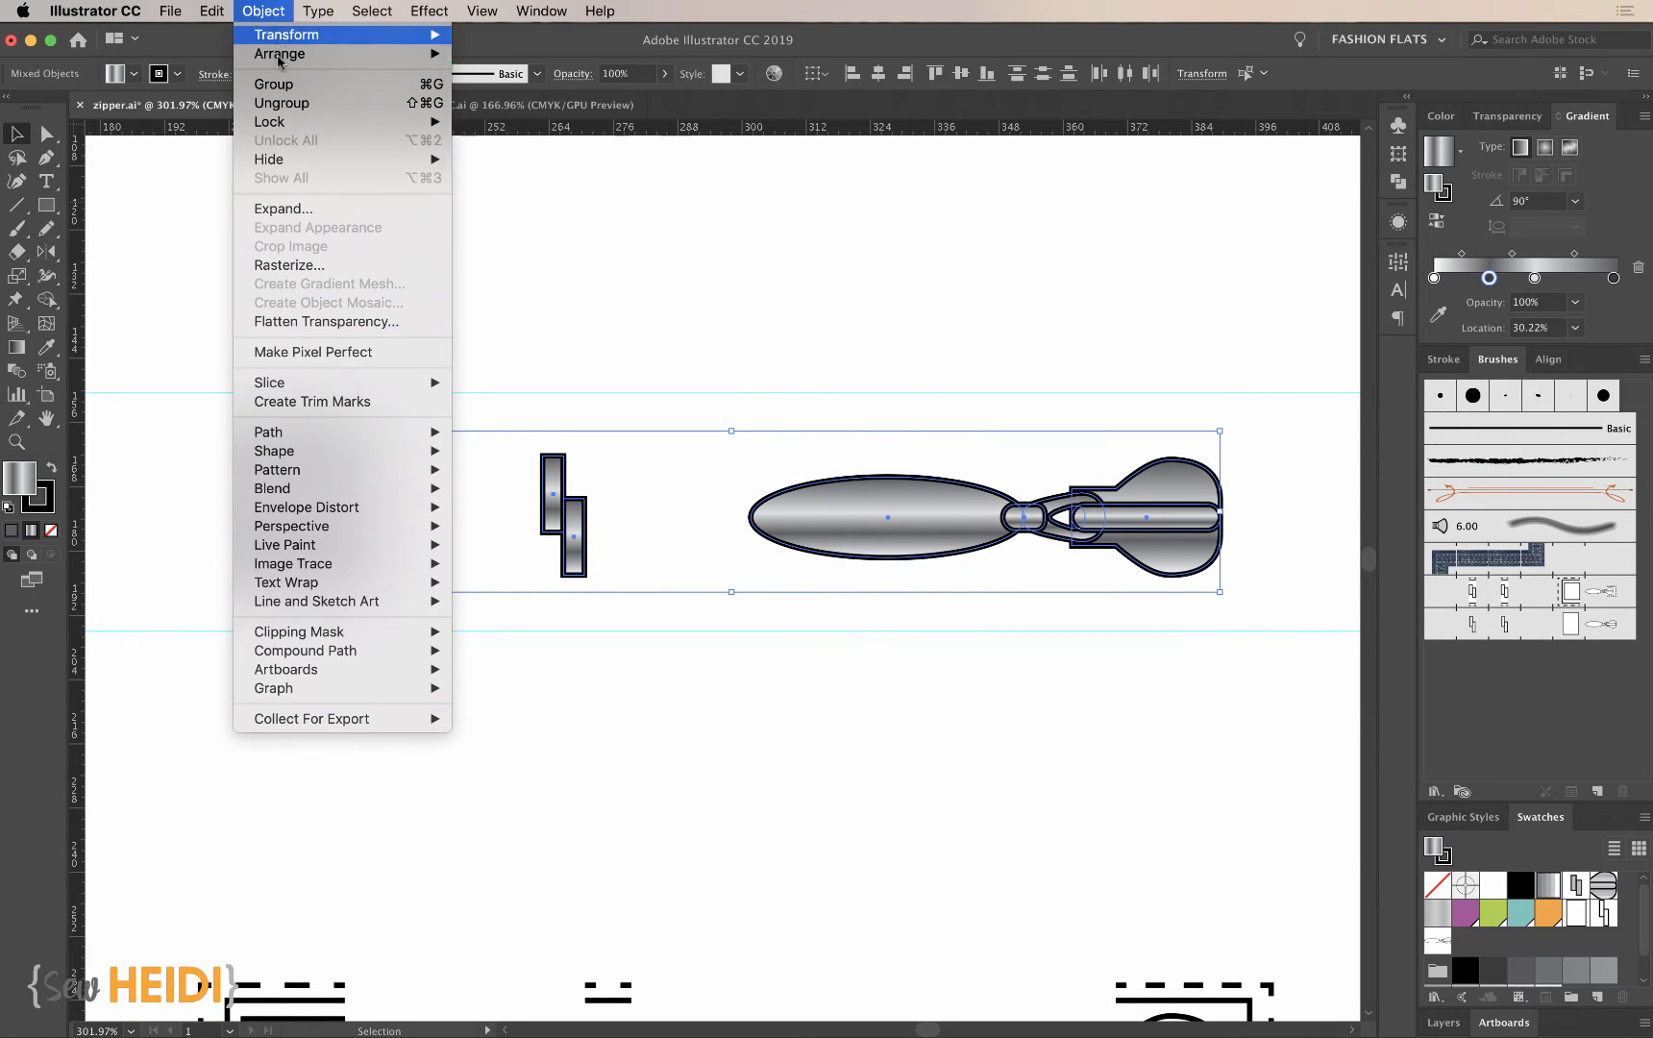
click(288, 210)
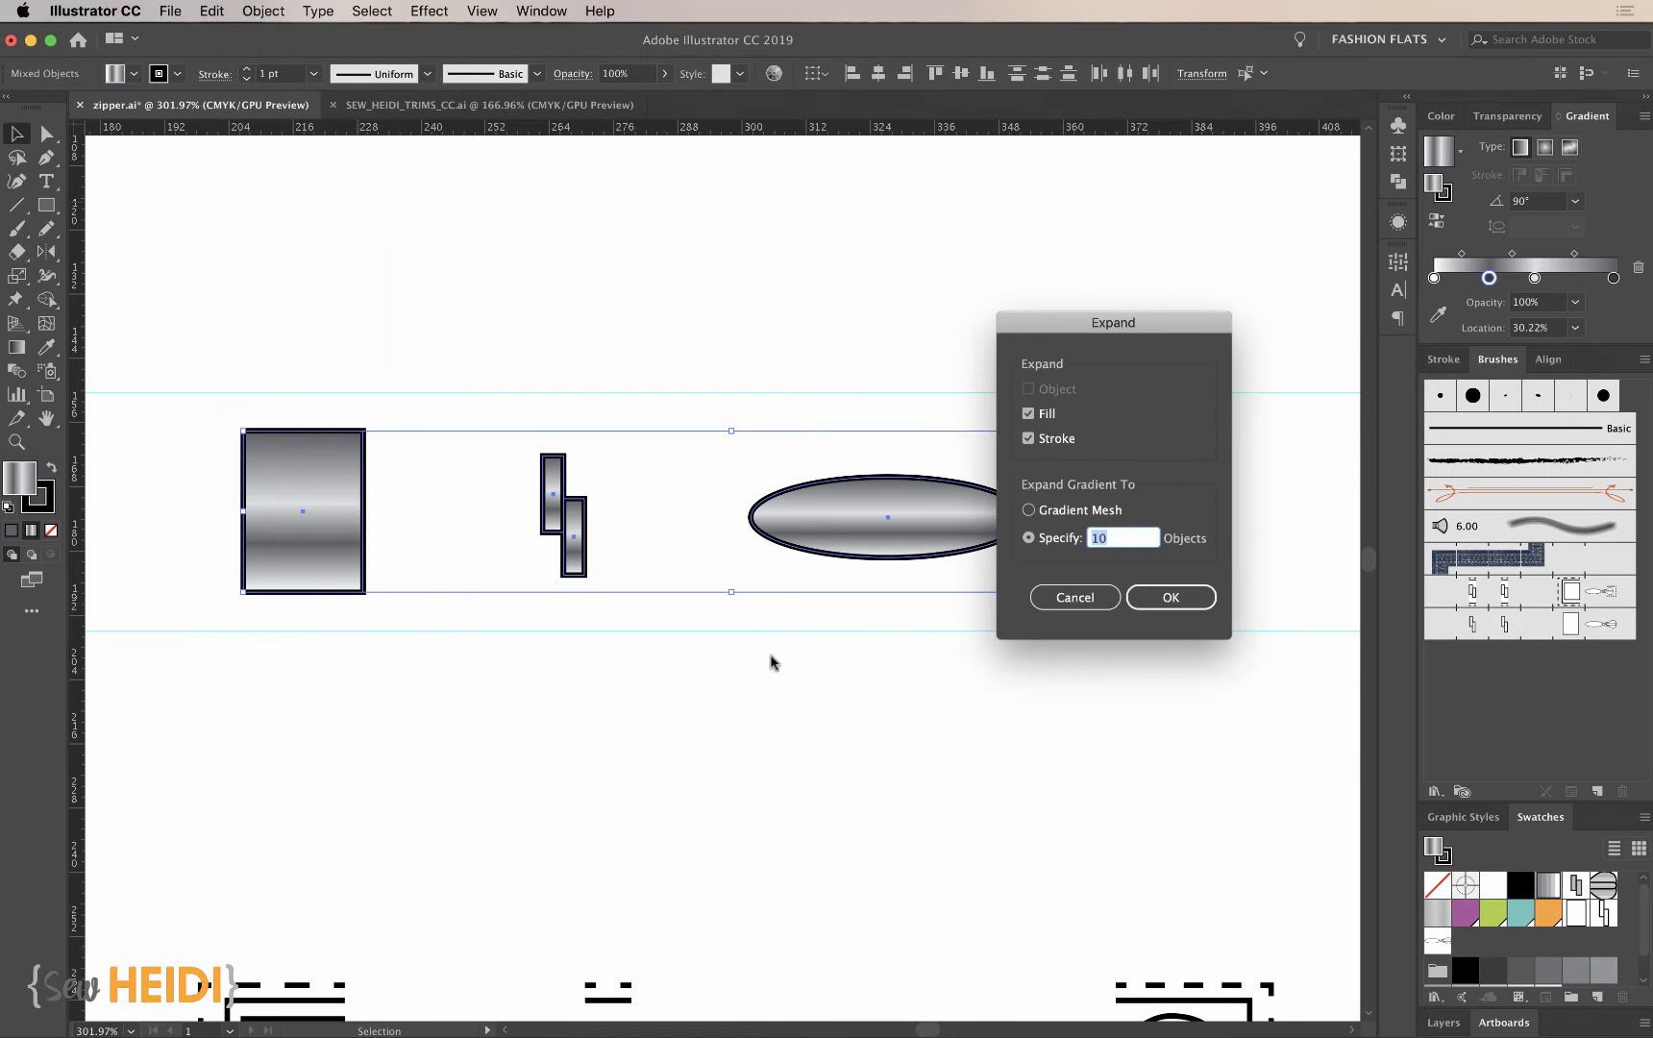
drag(1081, 324, 678, 163)
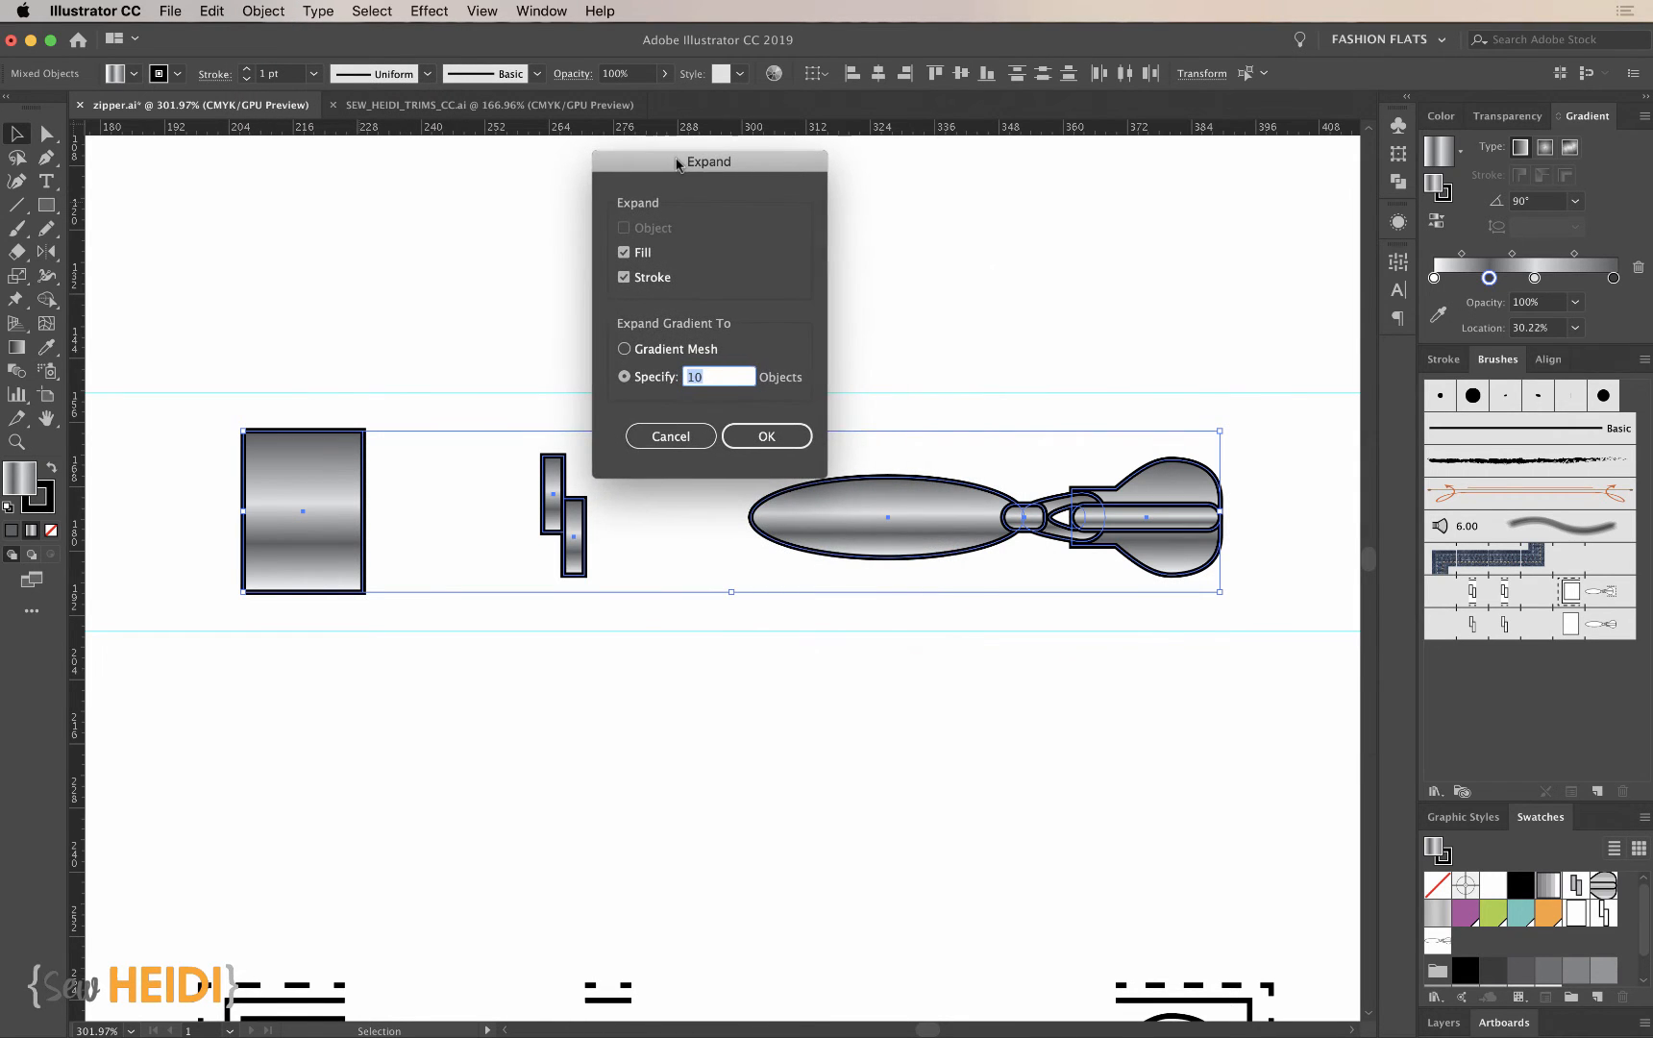
click(624, 278)
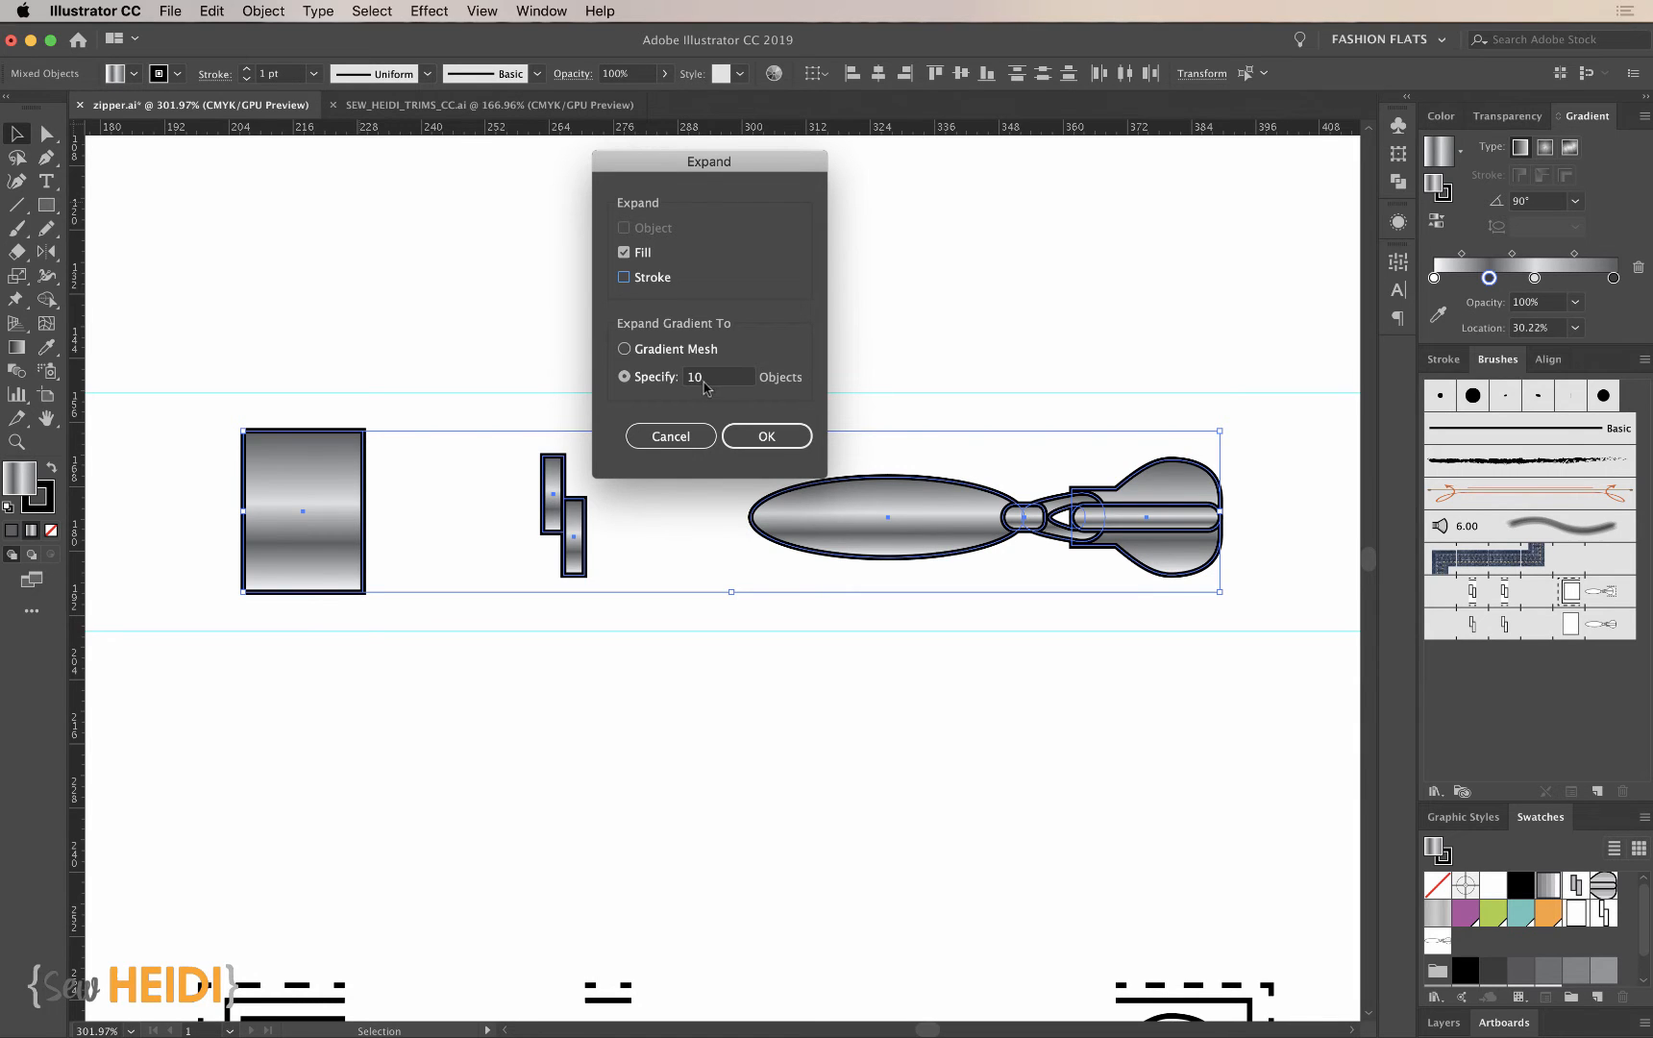
drag(706, 381, 679, 381)
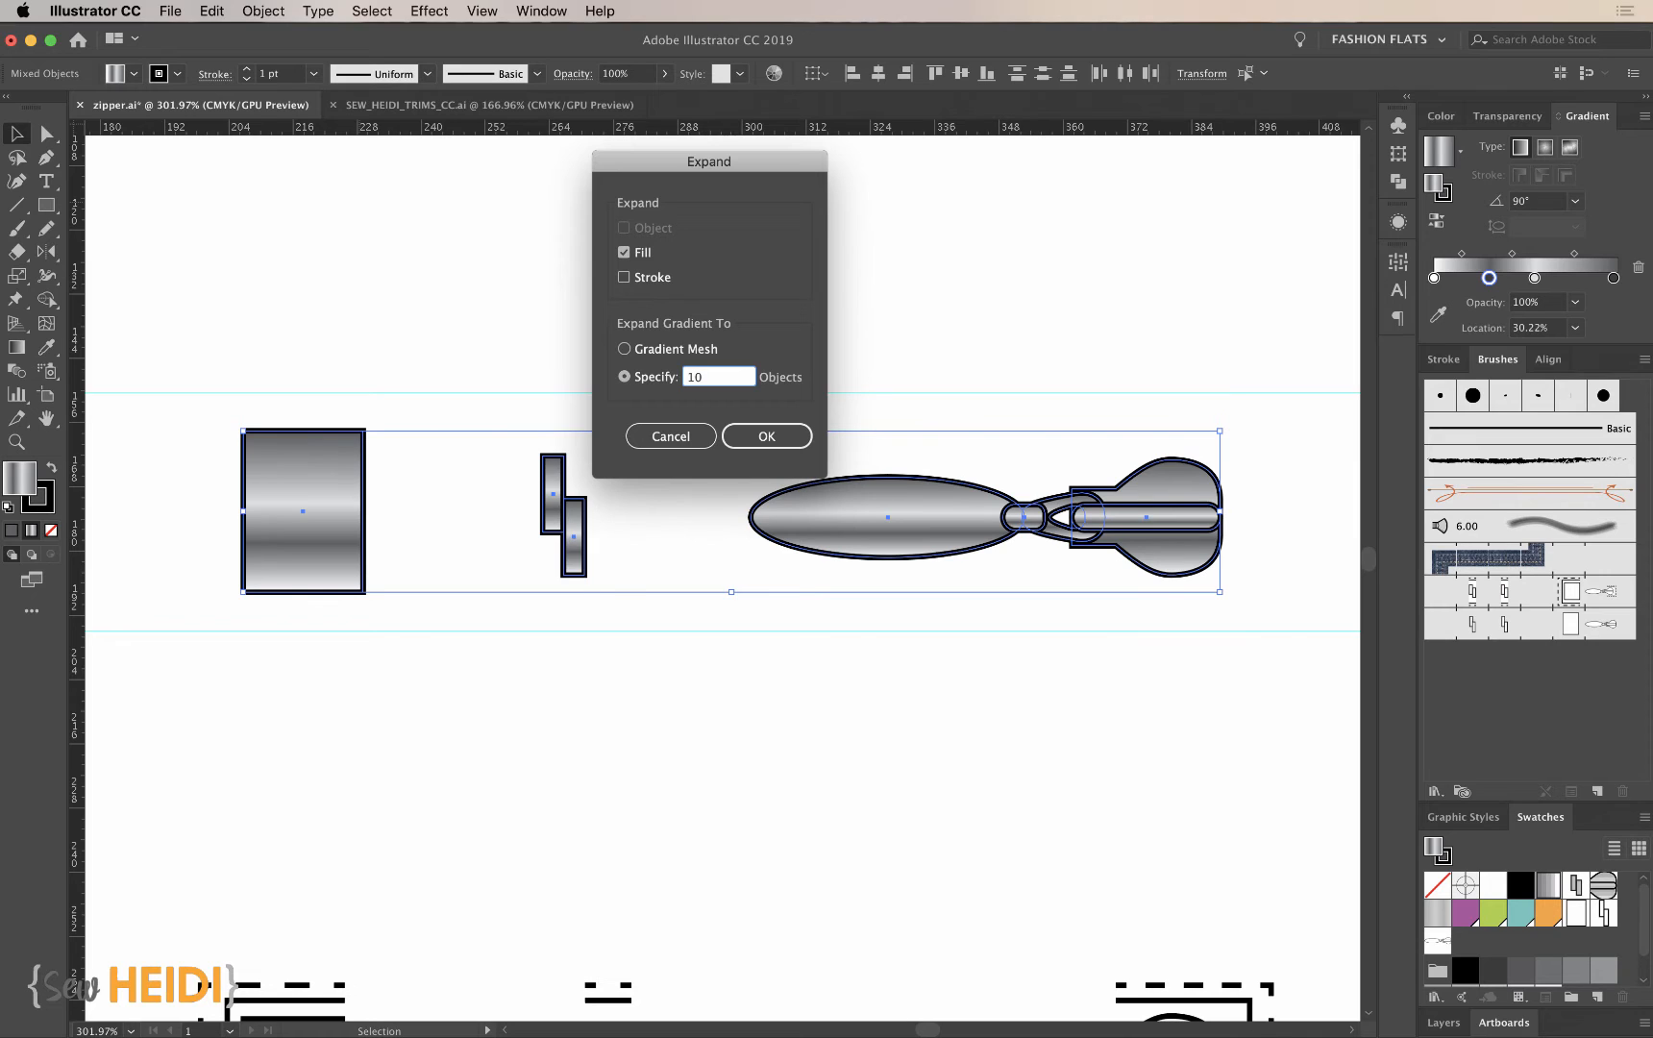
click(766, 439)
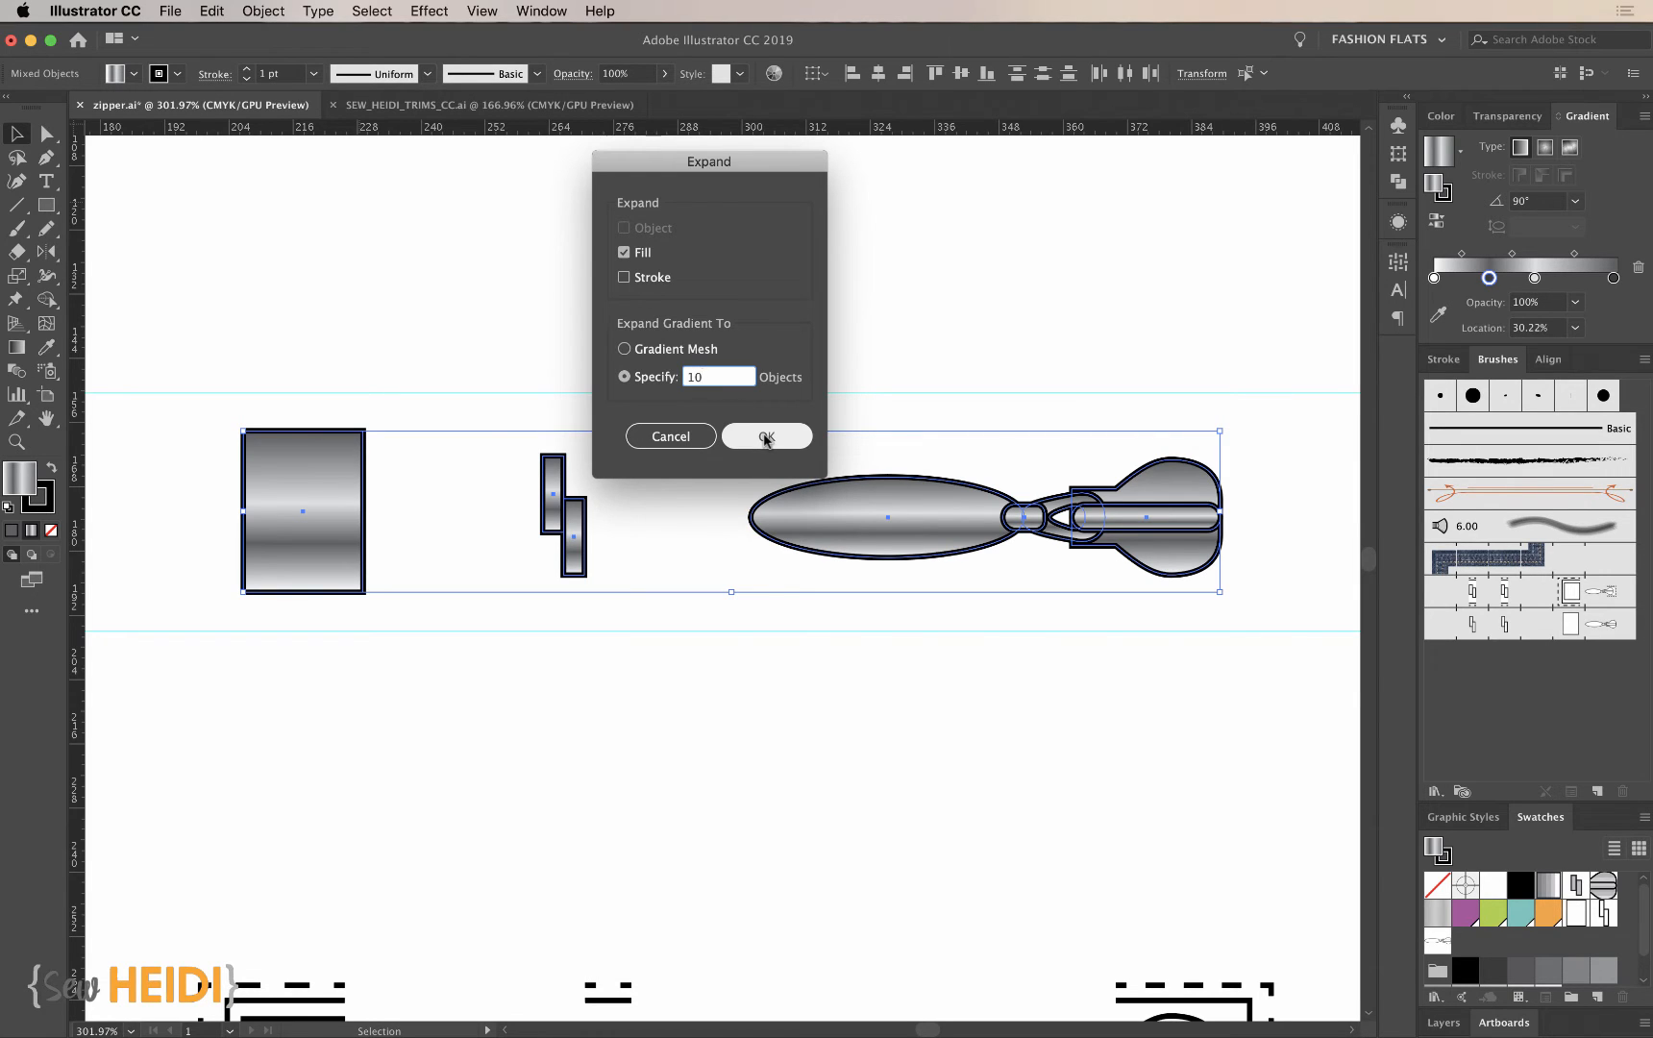
- Examine the expanded gradient on the slider's oval pull up close, selecting an individual band of solid color
key(z)
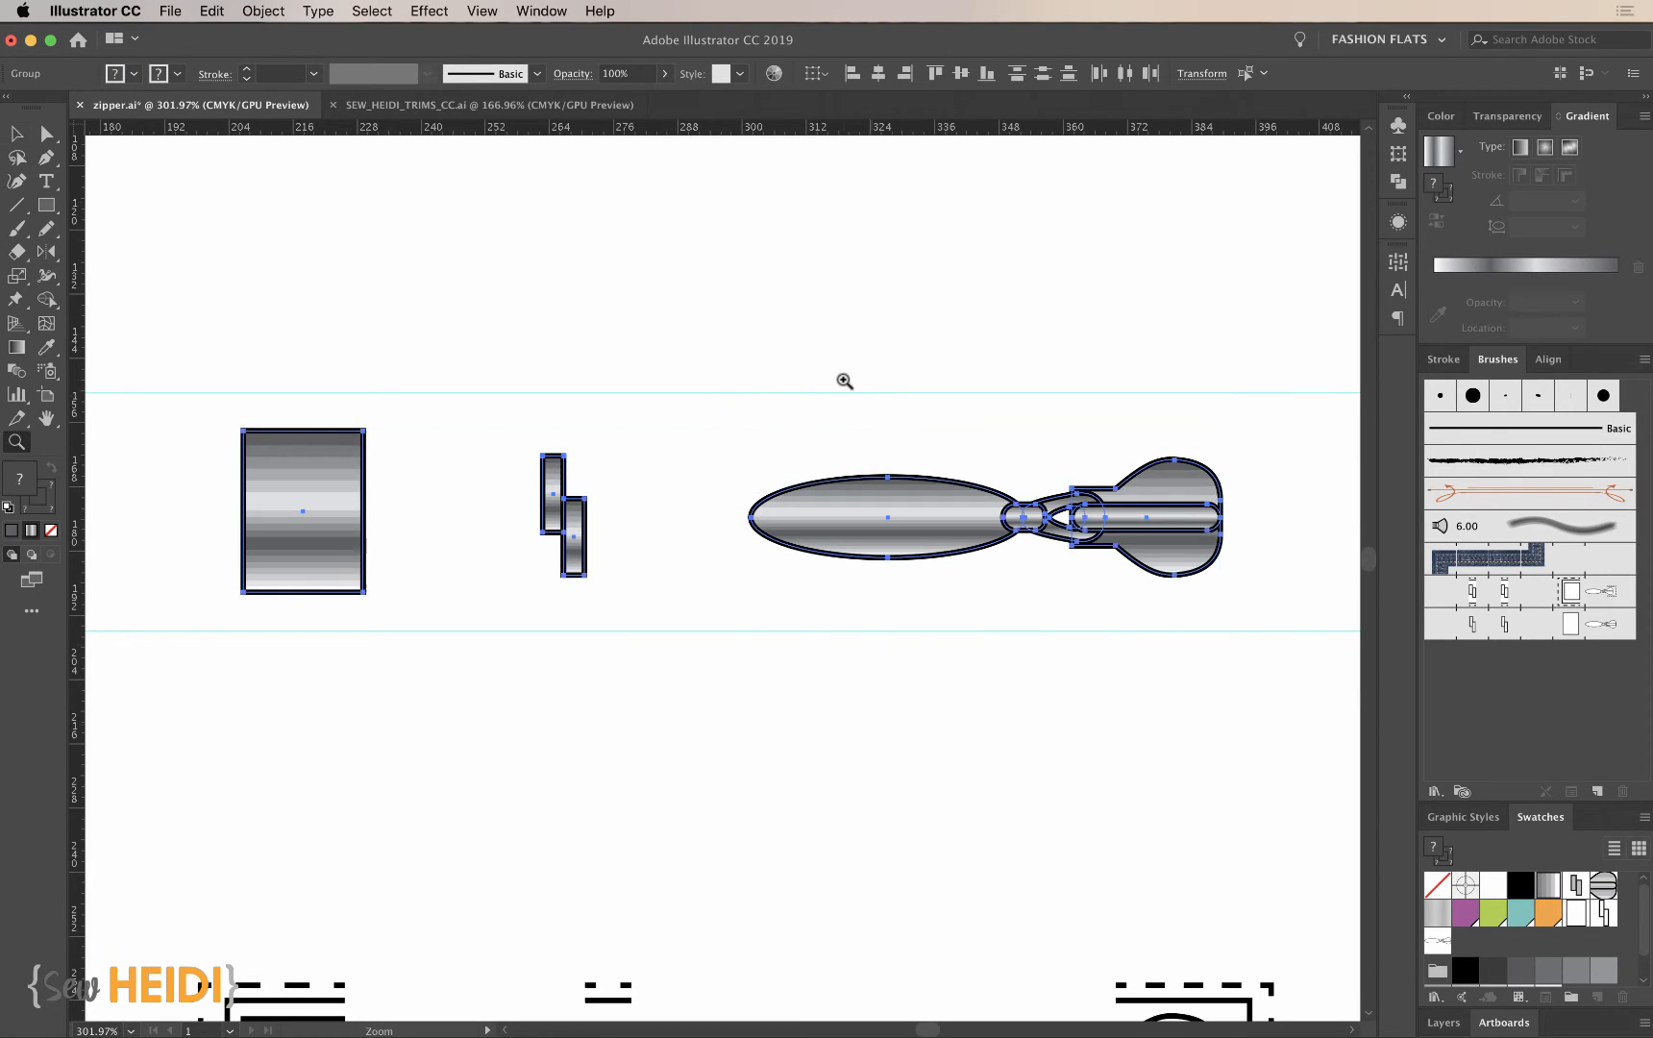
drag(837, 427, 942, 636)
key(v)
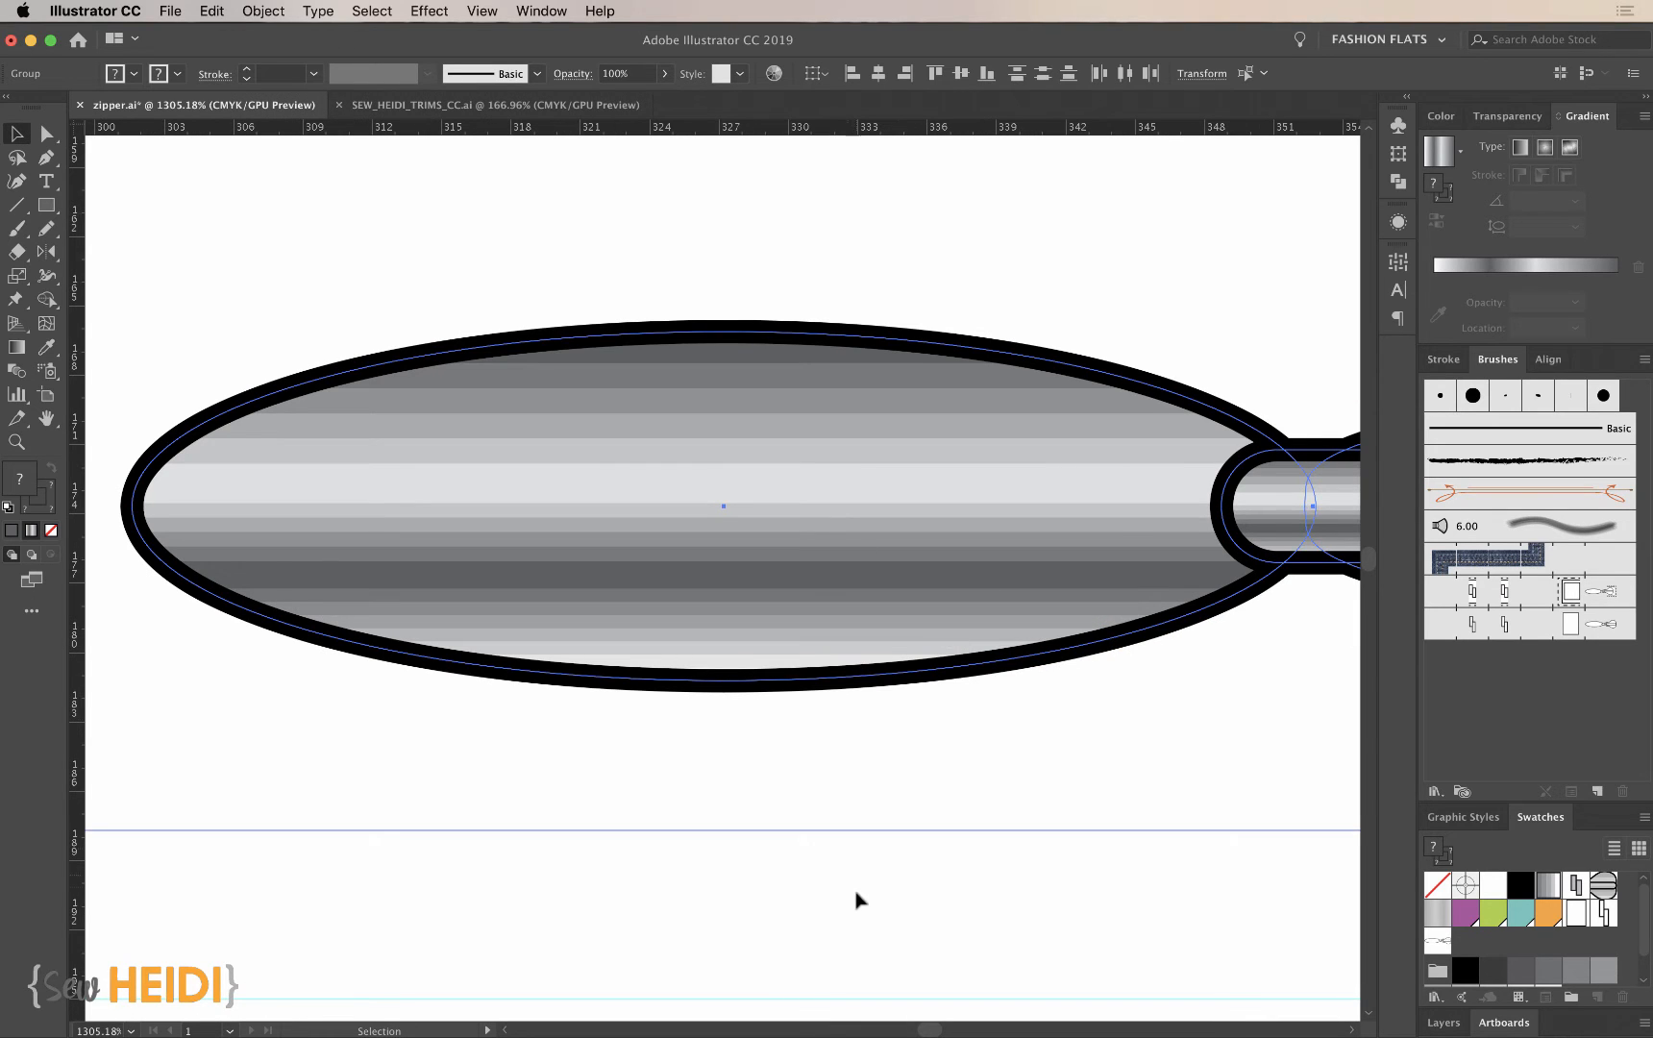
click(855, 889)
key(a)
drag(796, 662, 786, 575)
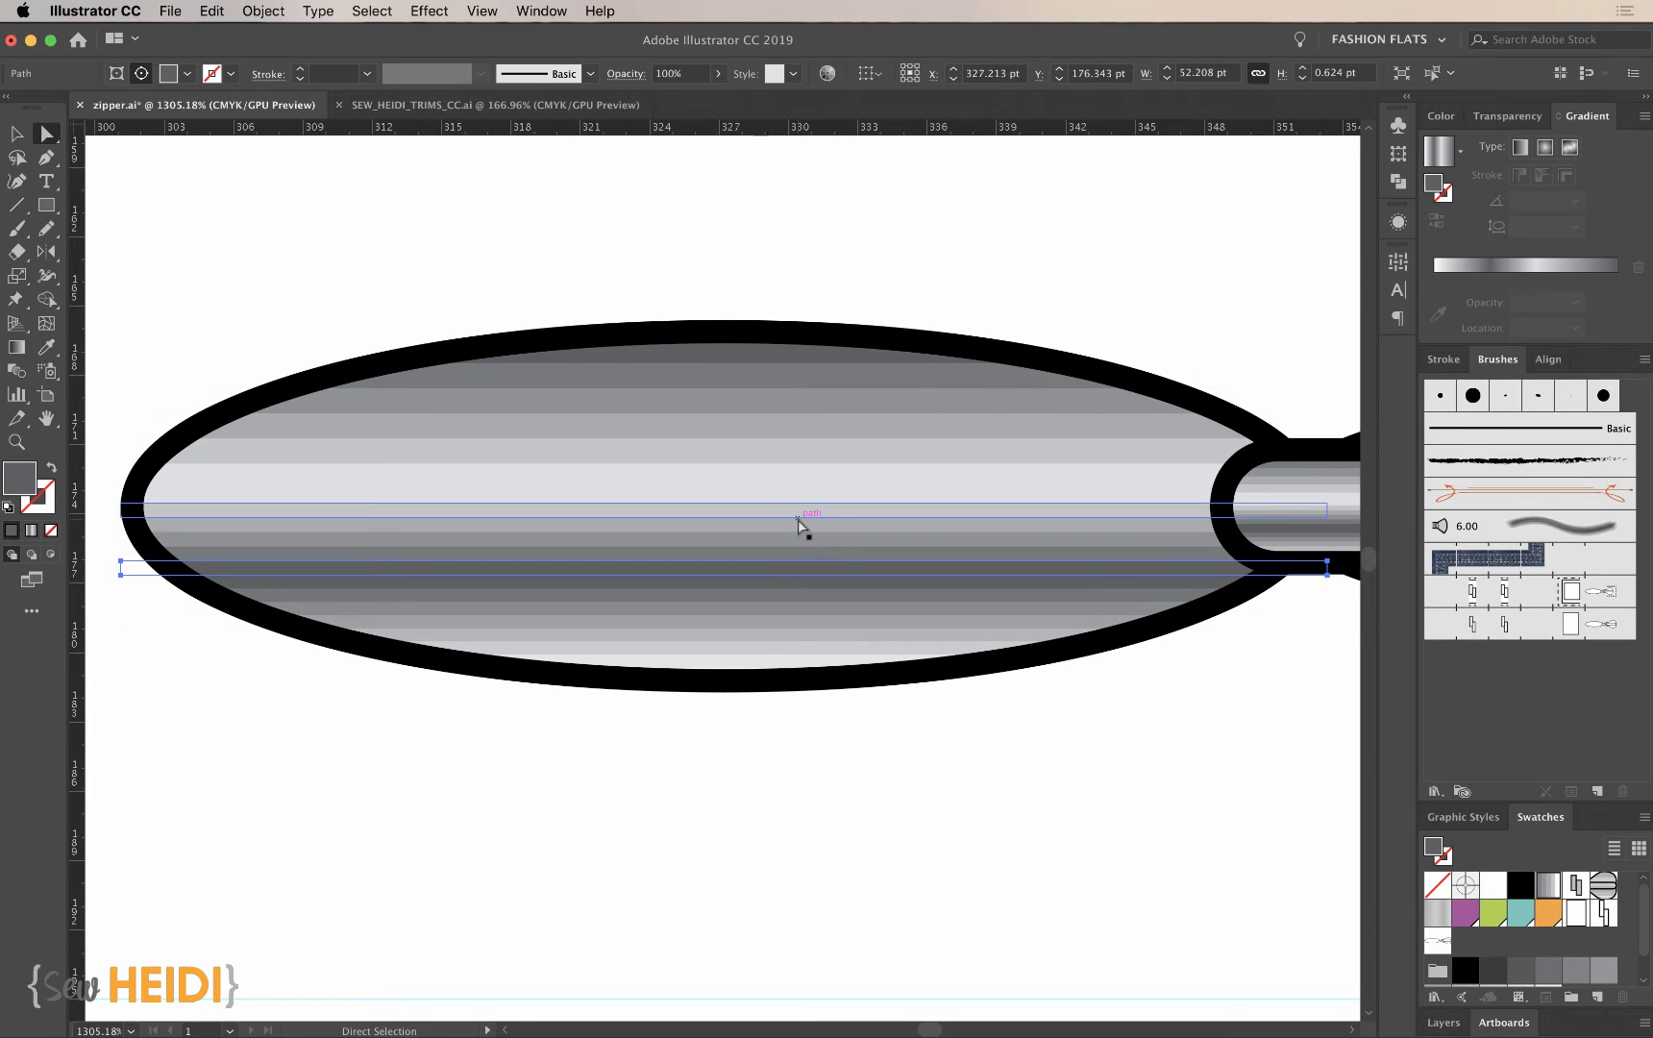
key(super+minus)
key(super+minus)
key(super+minus)
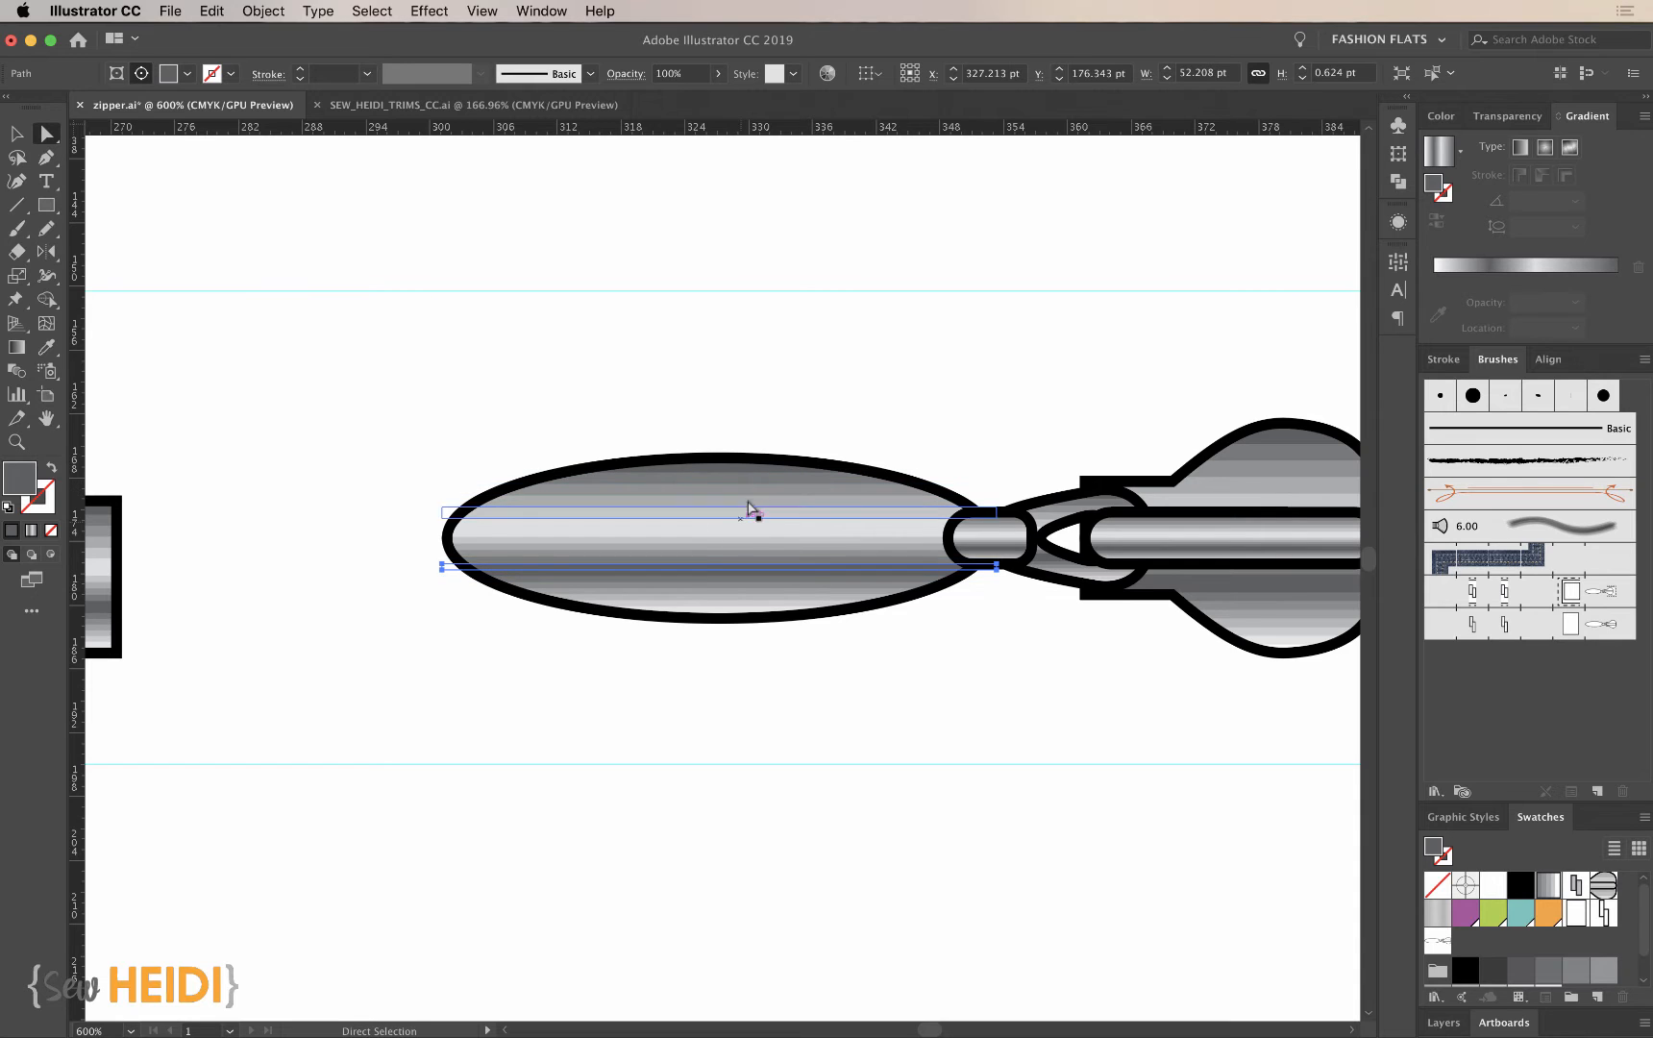
key(super+minus)
key(super+minus)
key(super+minus)
key(super+minus)
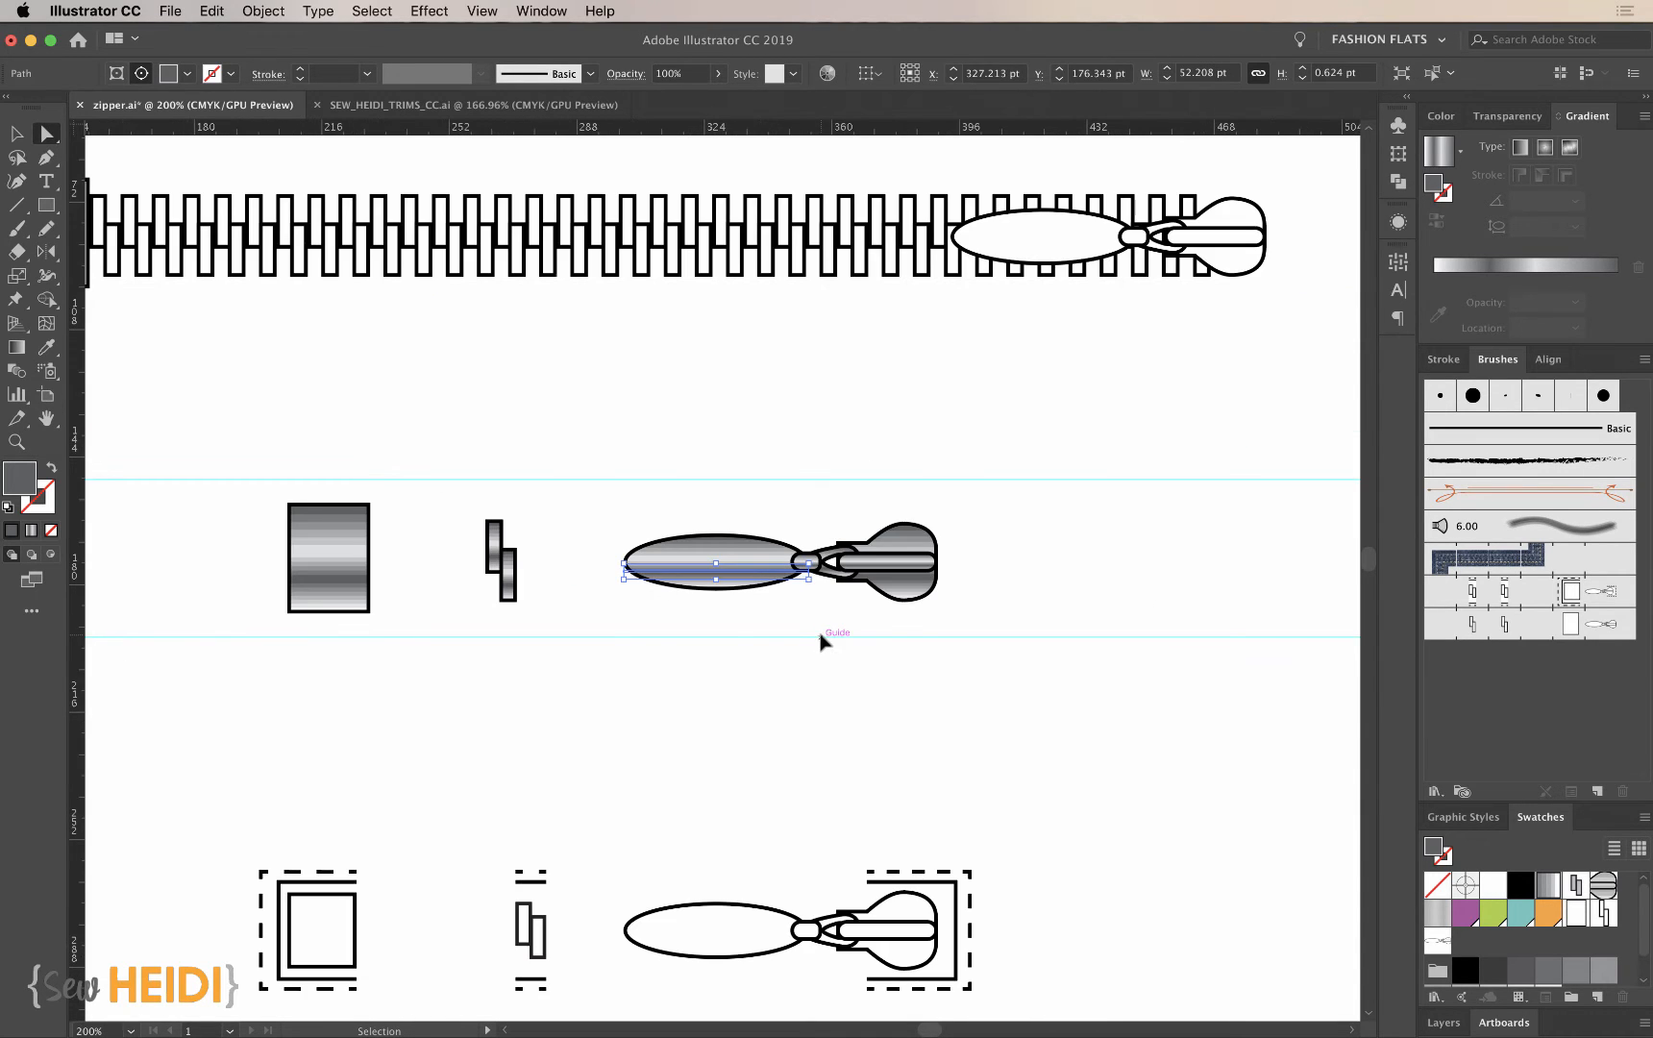
- Replace the zipper pattern brush's end tile with the expanded slider and apply the change to existing strokes
key(v)
click(889, 752)
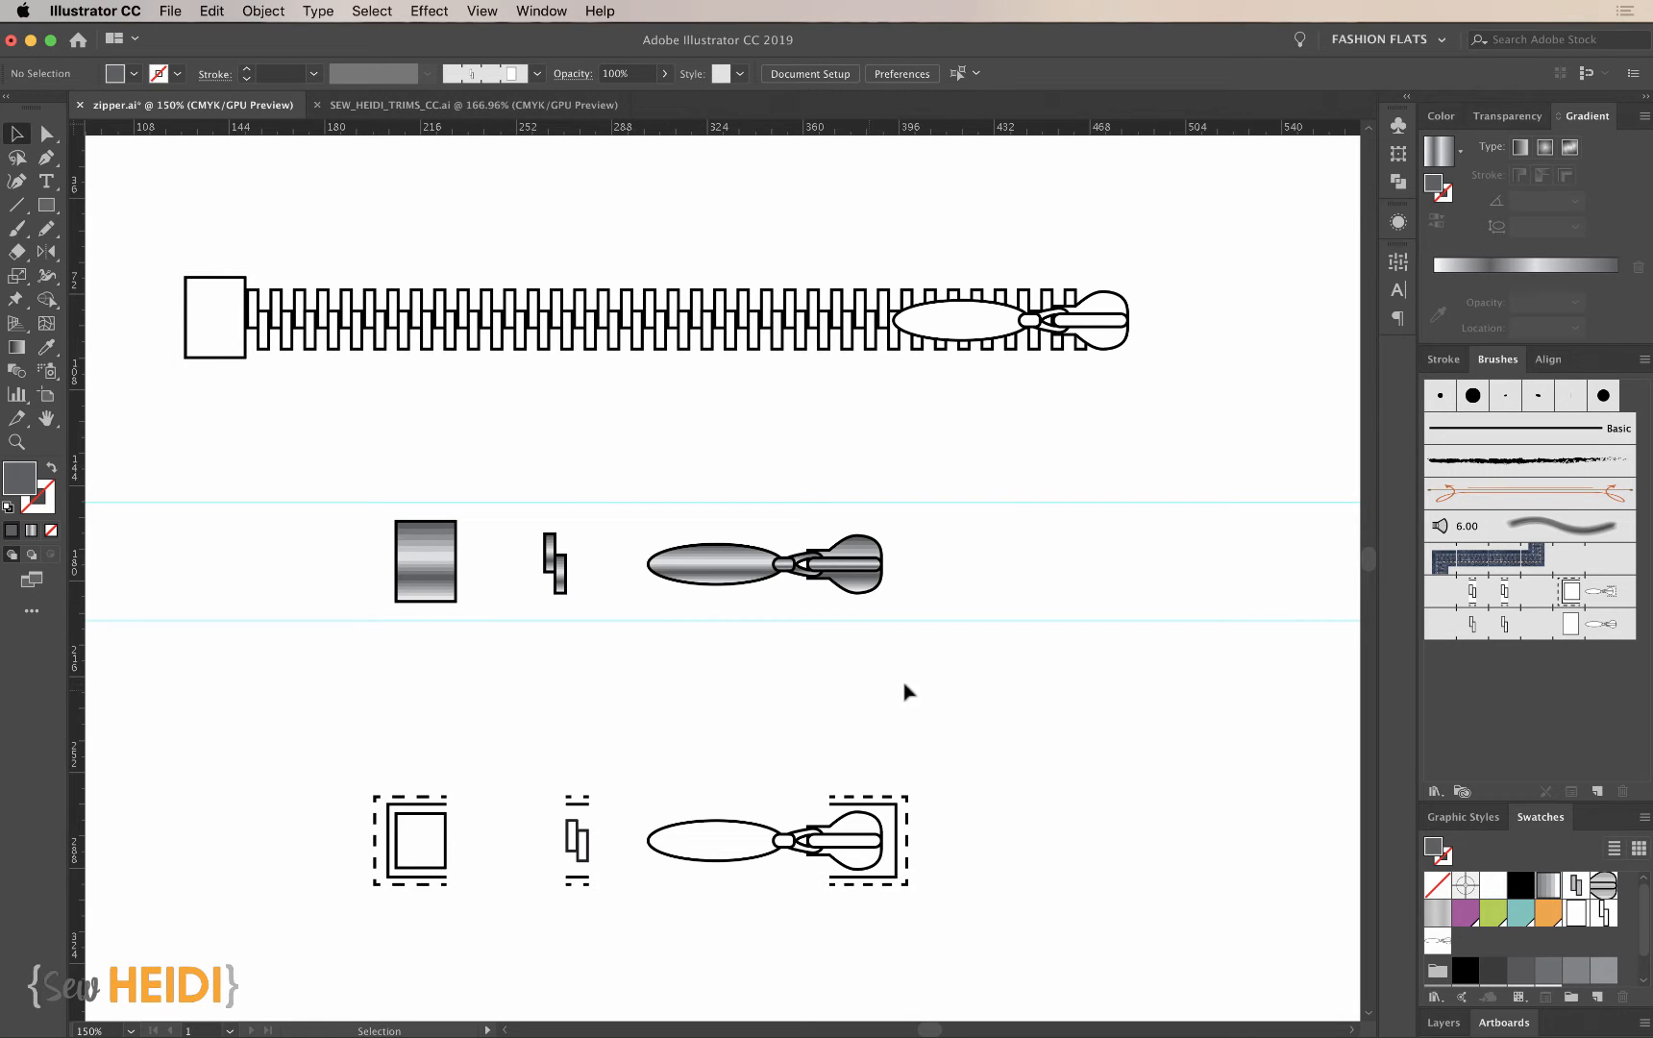
key(super+space)
drag(306, 453, 1024, 769)
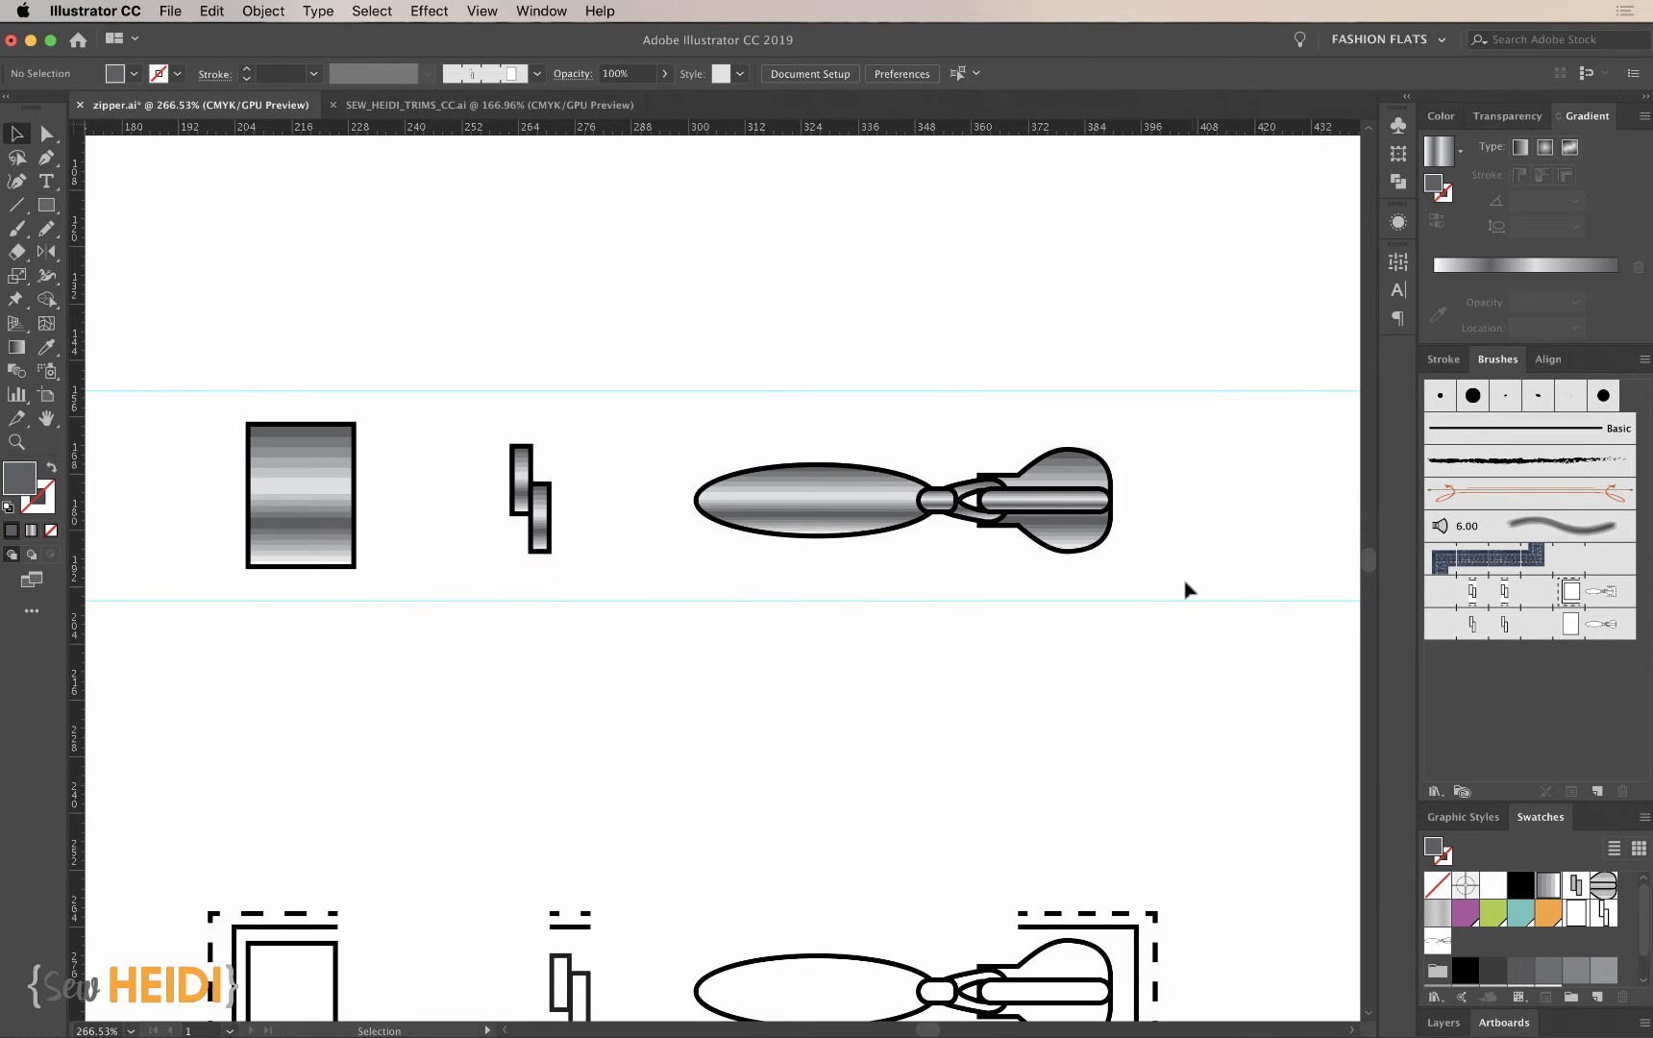
key(super+minus)
scroll(1184, 587, up, 5)
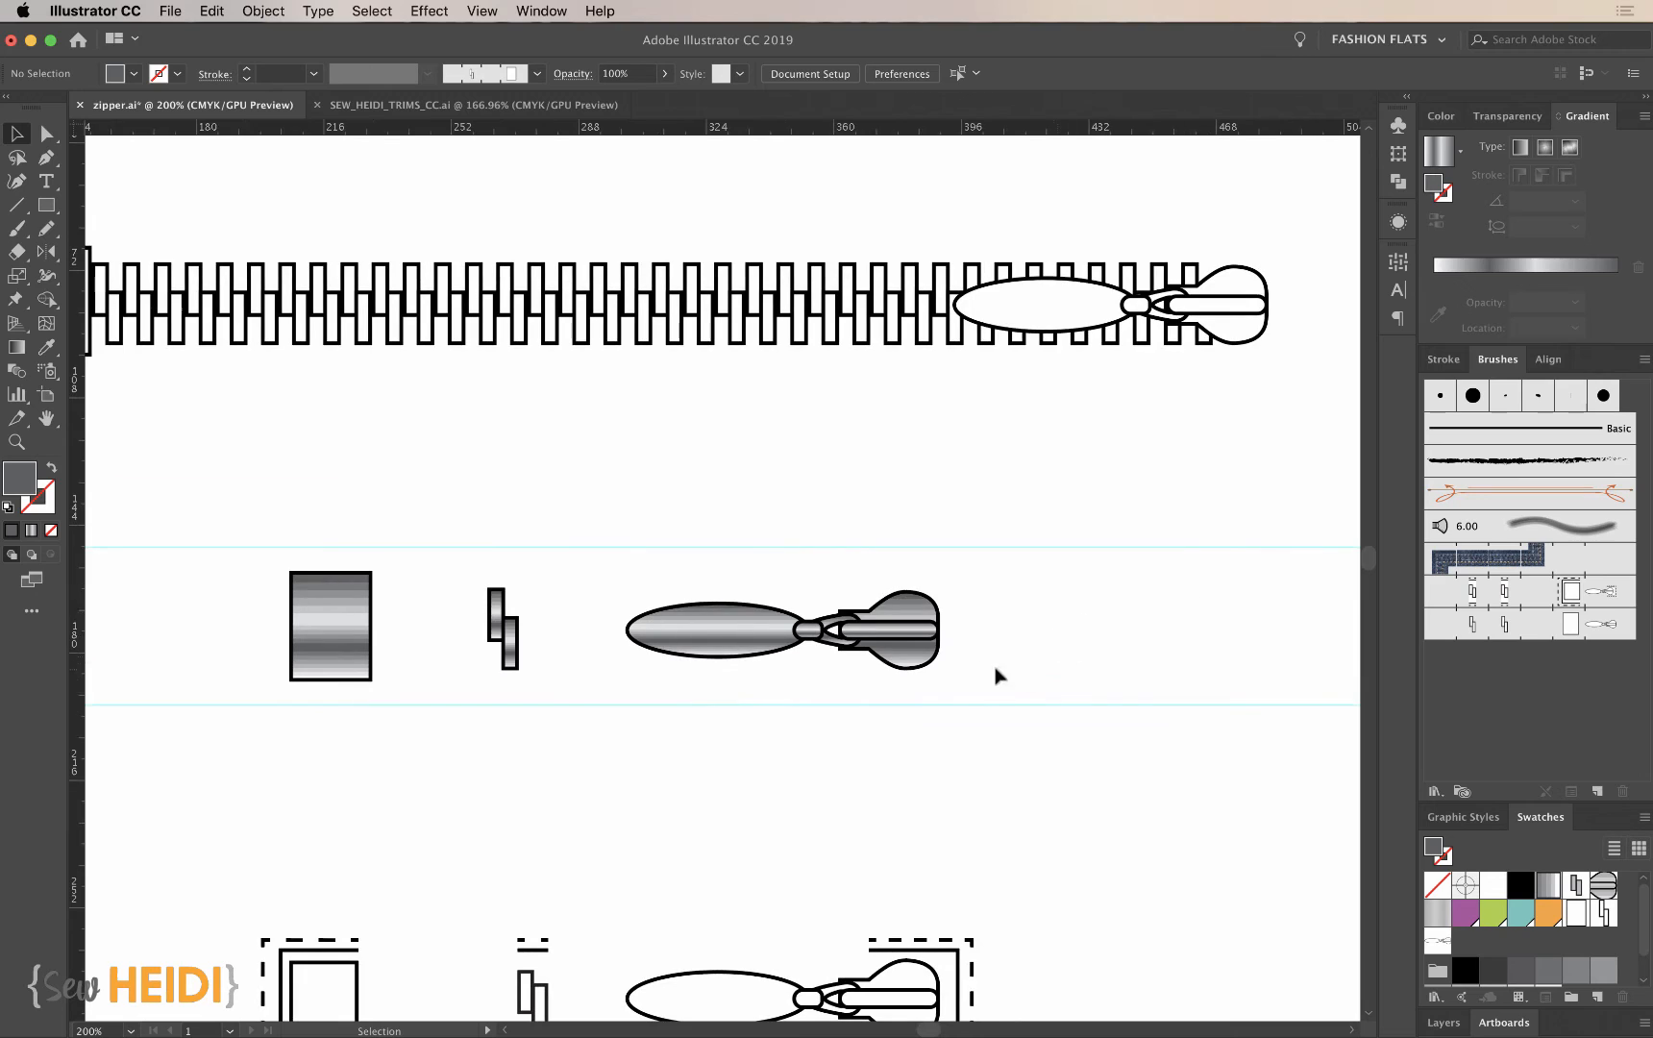
mouse_move(1004, 678)
mouse_down()
mouse_move(746, 590)
mouse_move(1403, 639)
mouse_move(1600, 621)
mouse_move(1596, 634)
mouse_up()
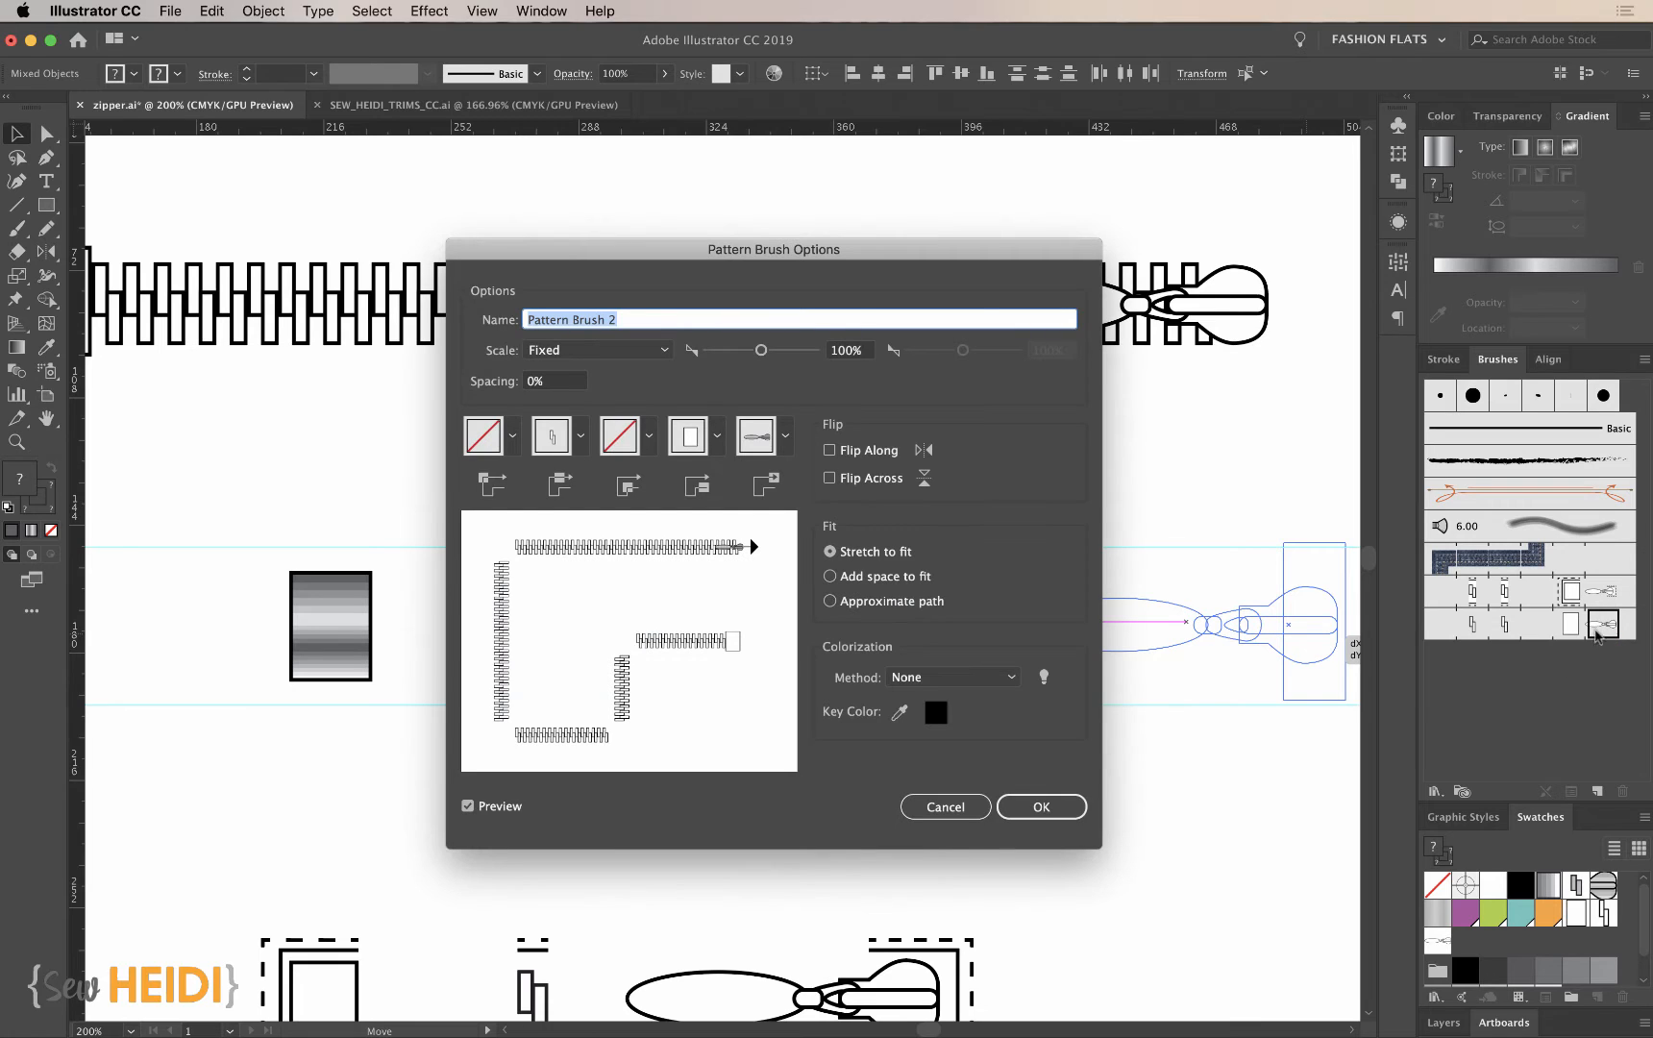
click(1029, 807)
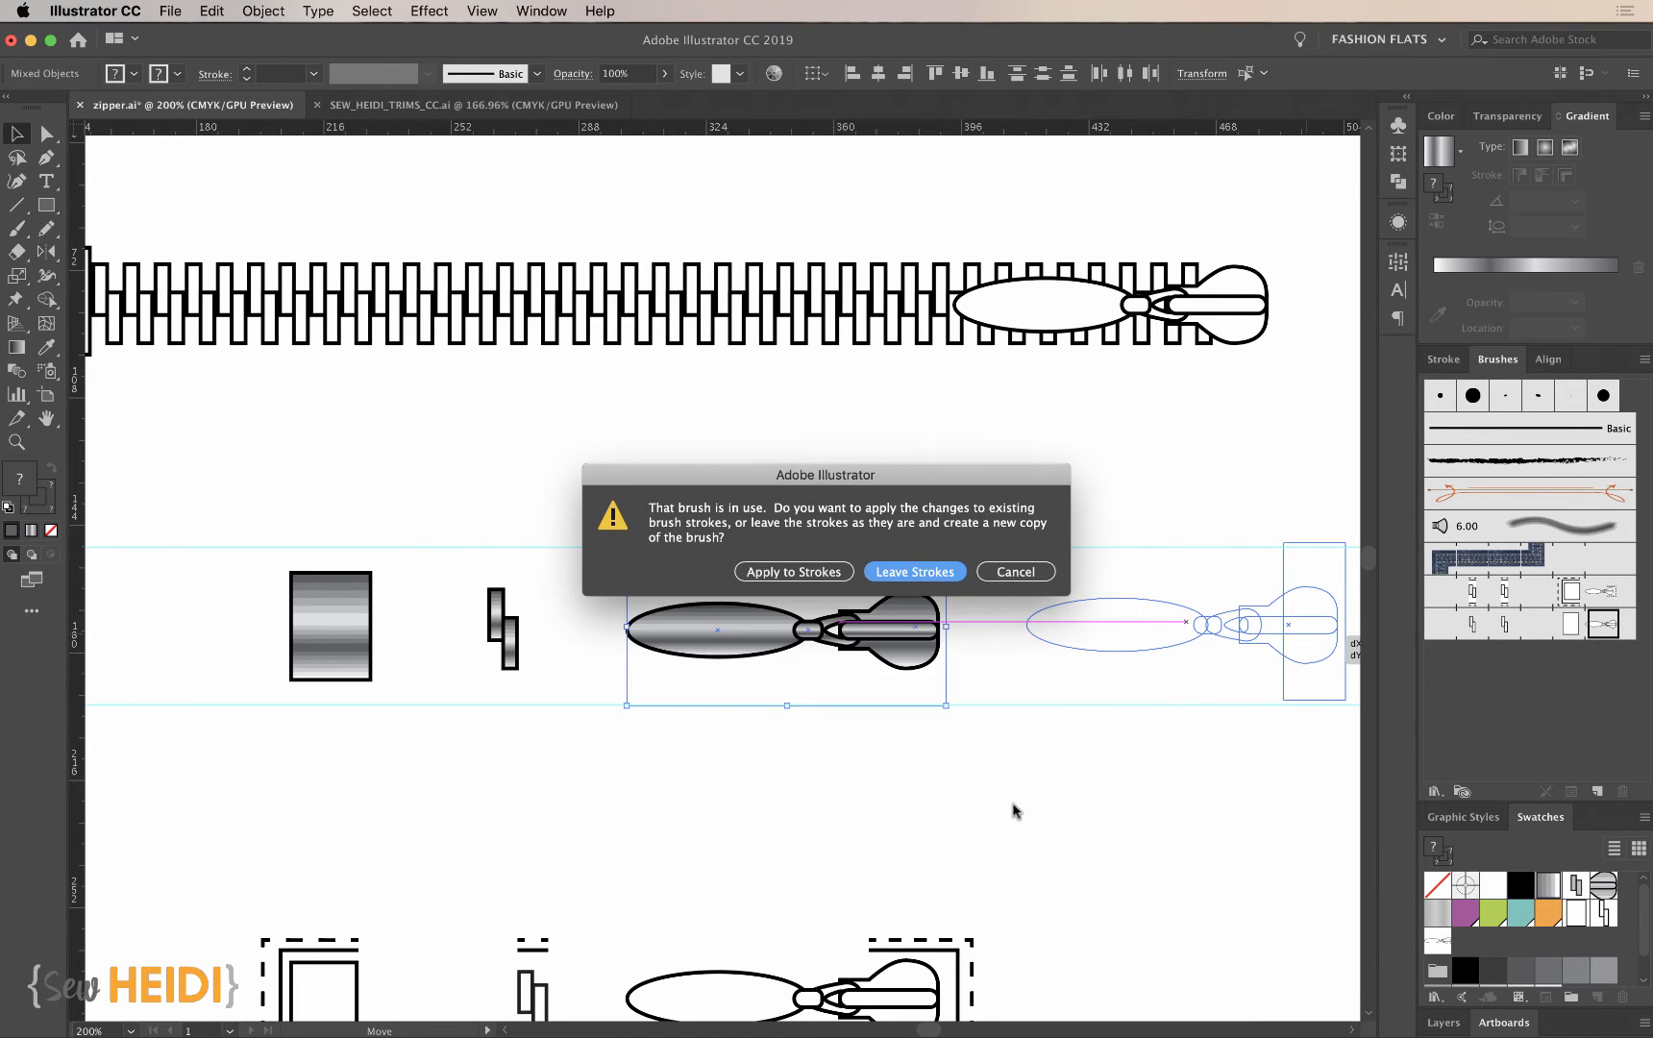
click(792, 570)
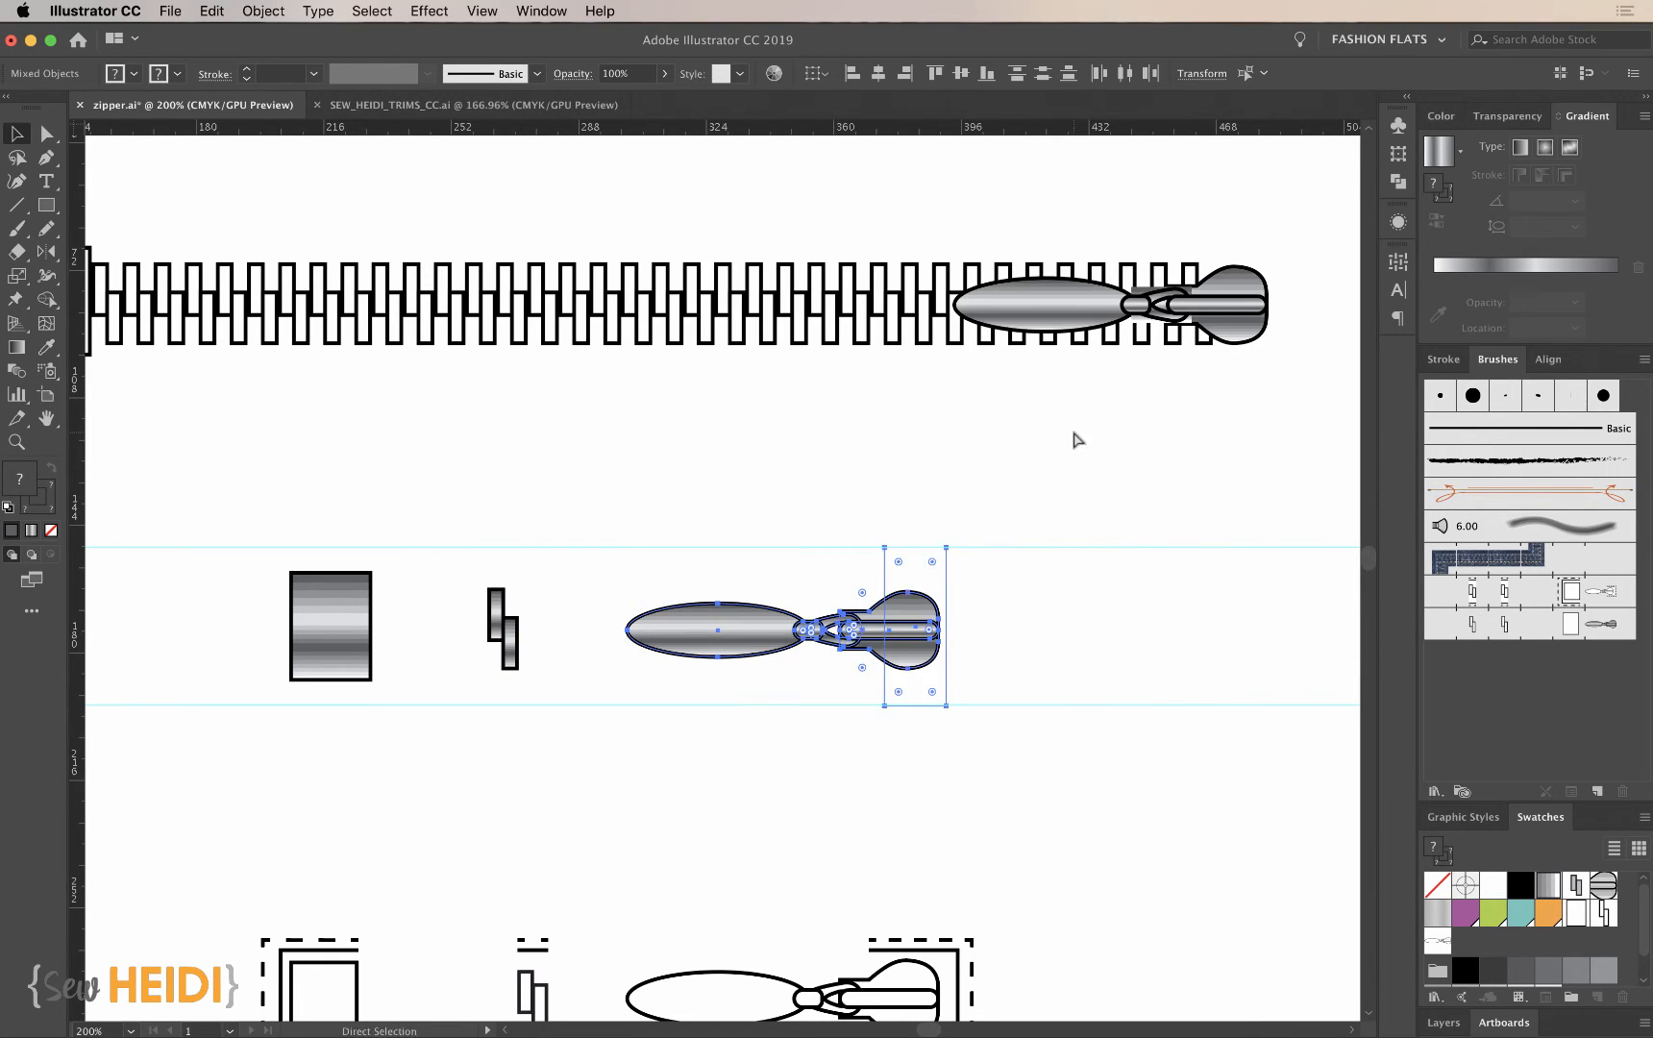
- Examine the slider at the end of the brushed zipper up close for flaws in its expanded fills
click(1163, 451)
key(z)
drag(1213, 322, 1274, 451)
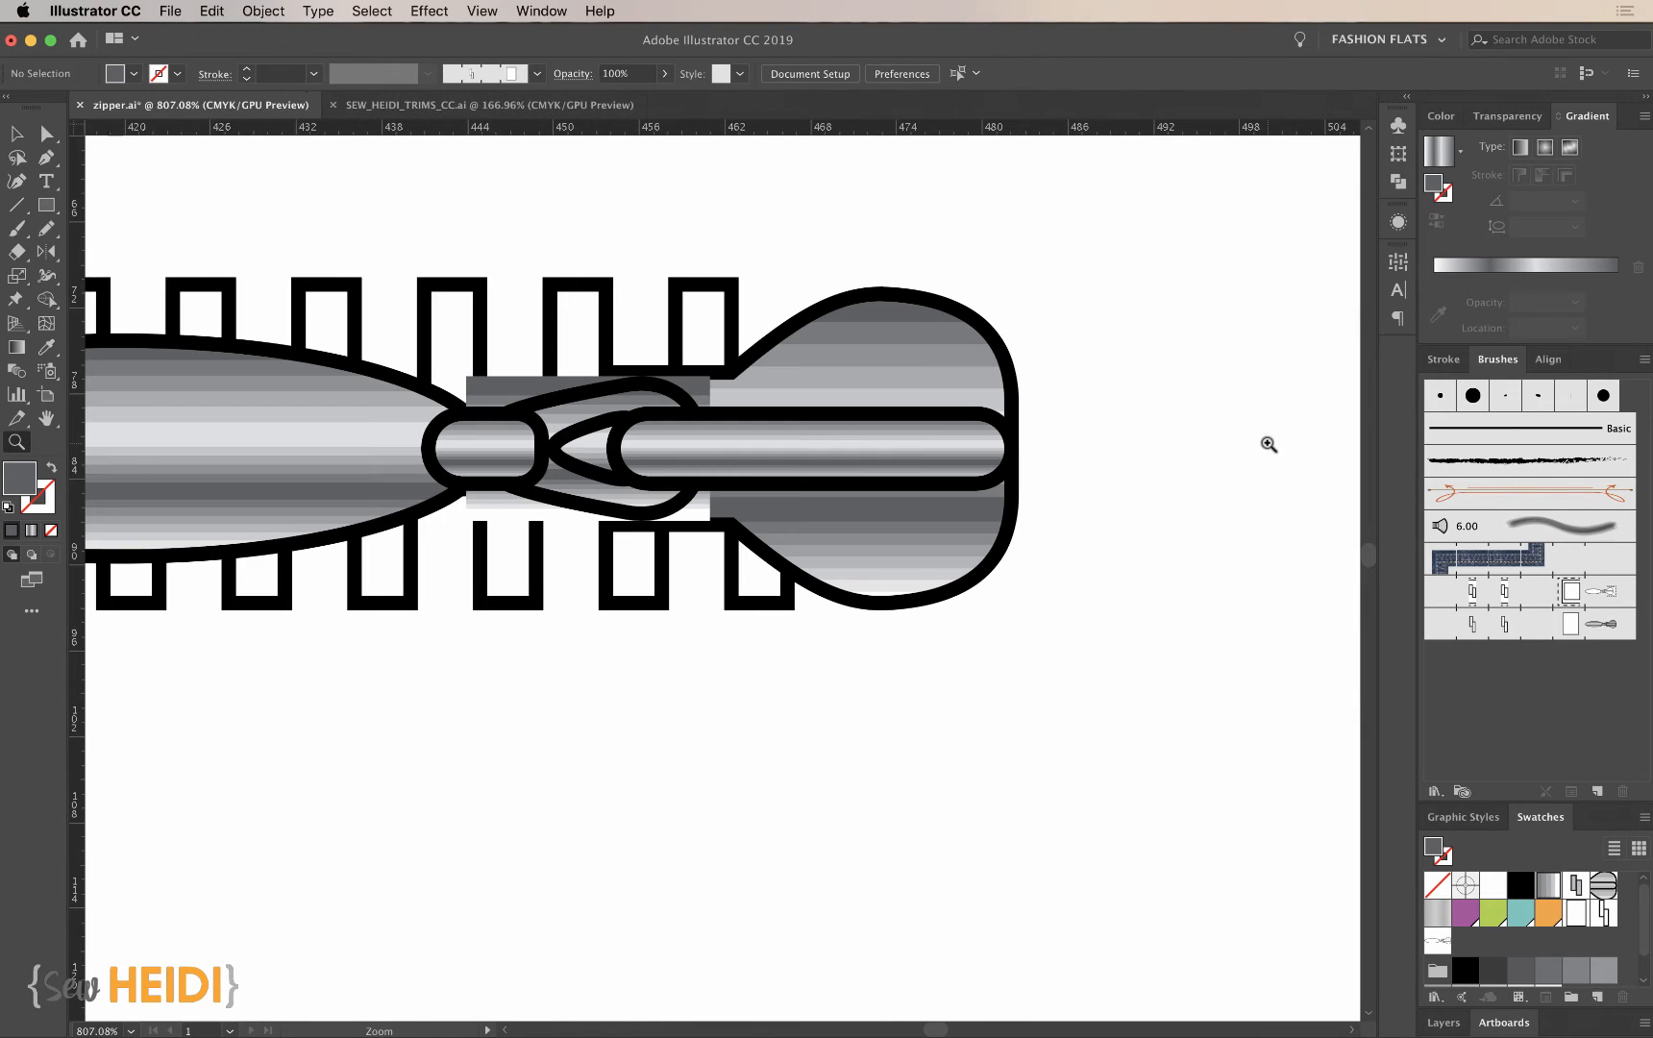
key(a)
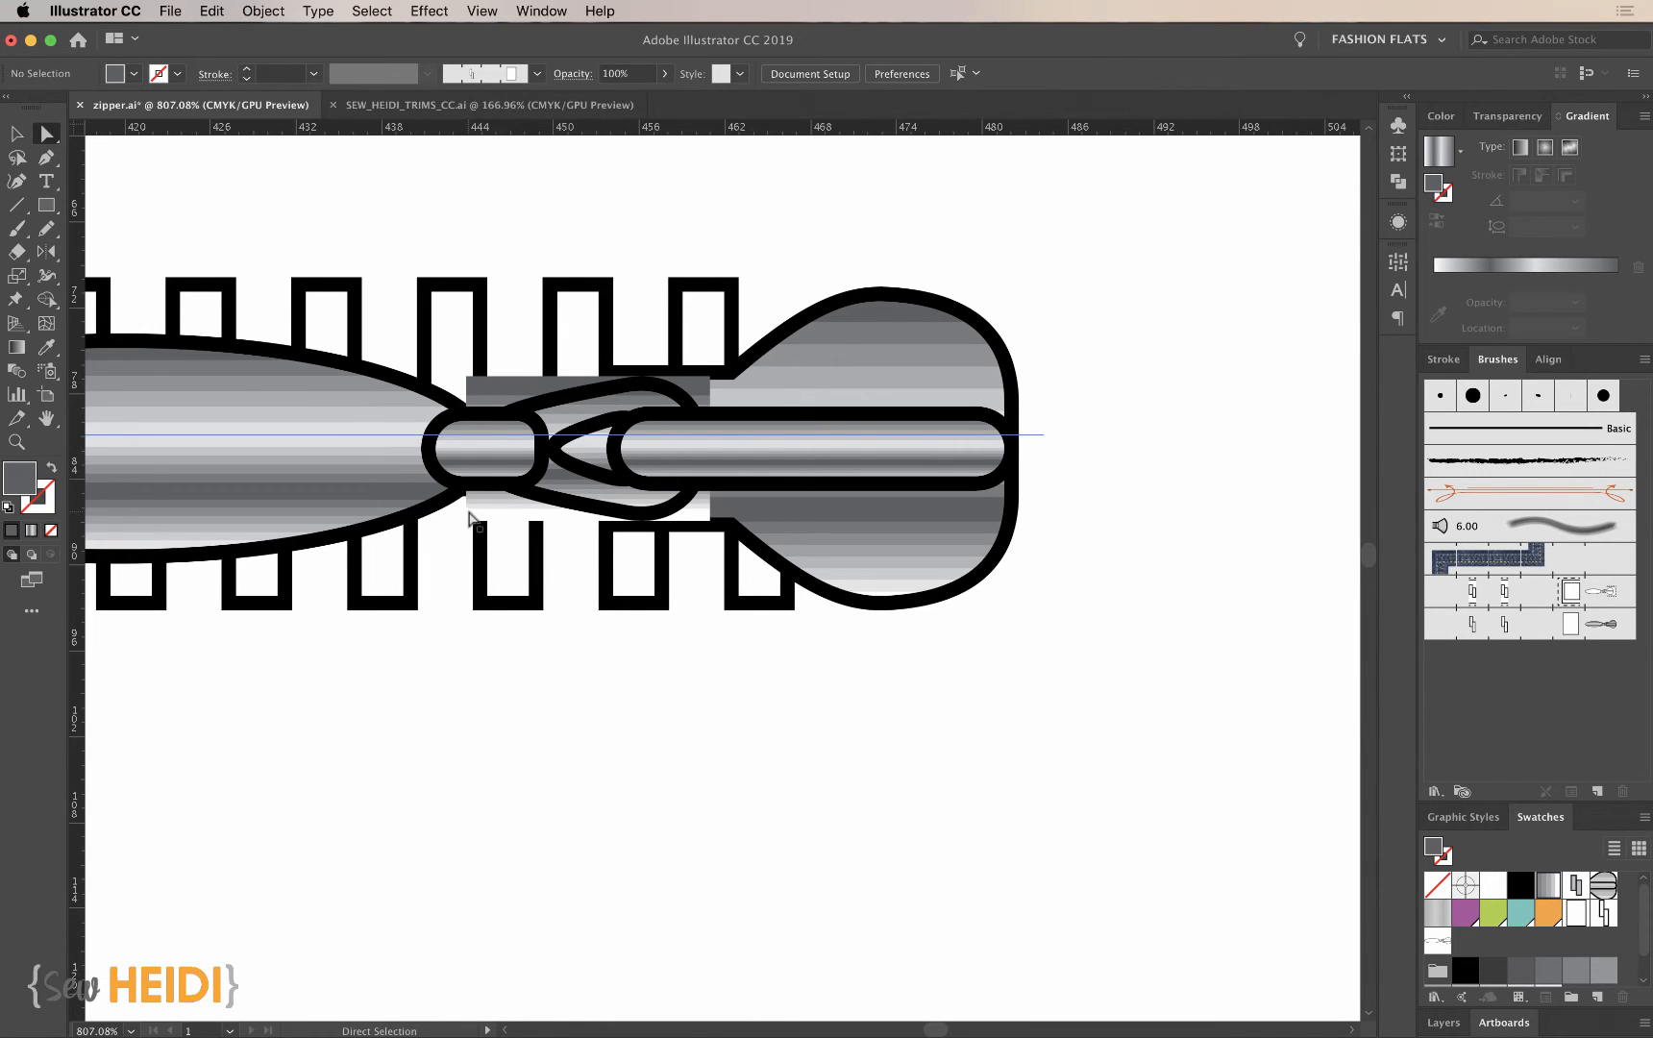
key(super+minus)
key(super+minus)
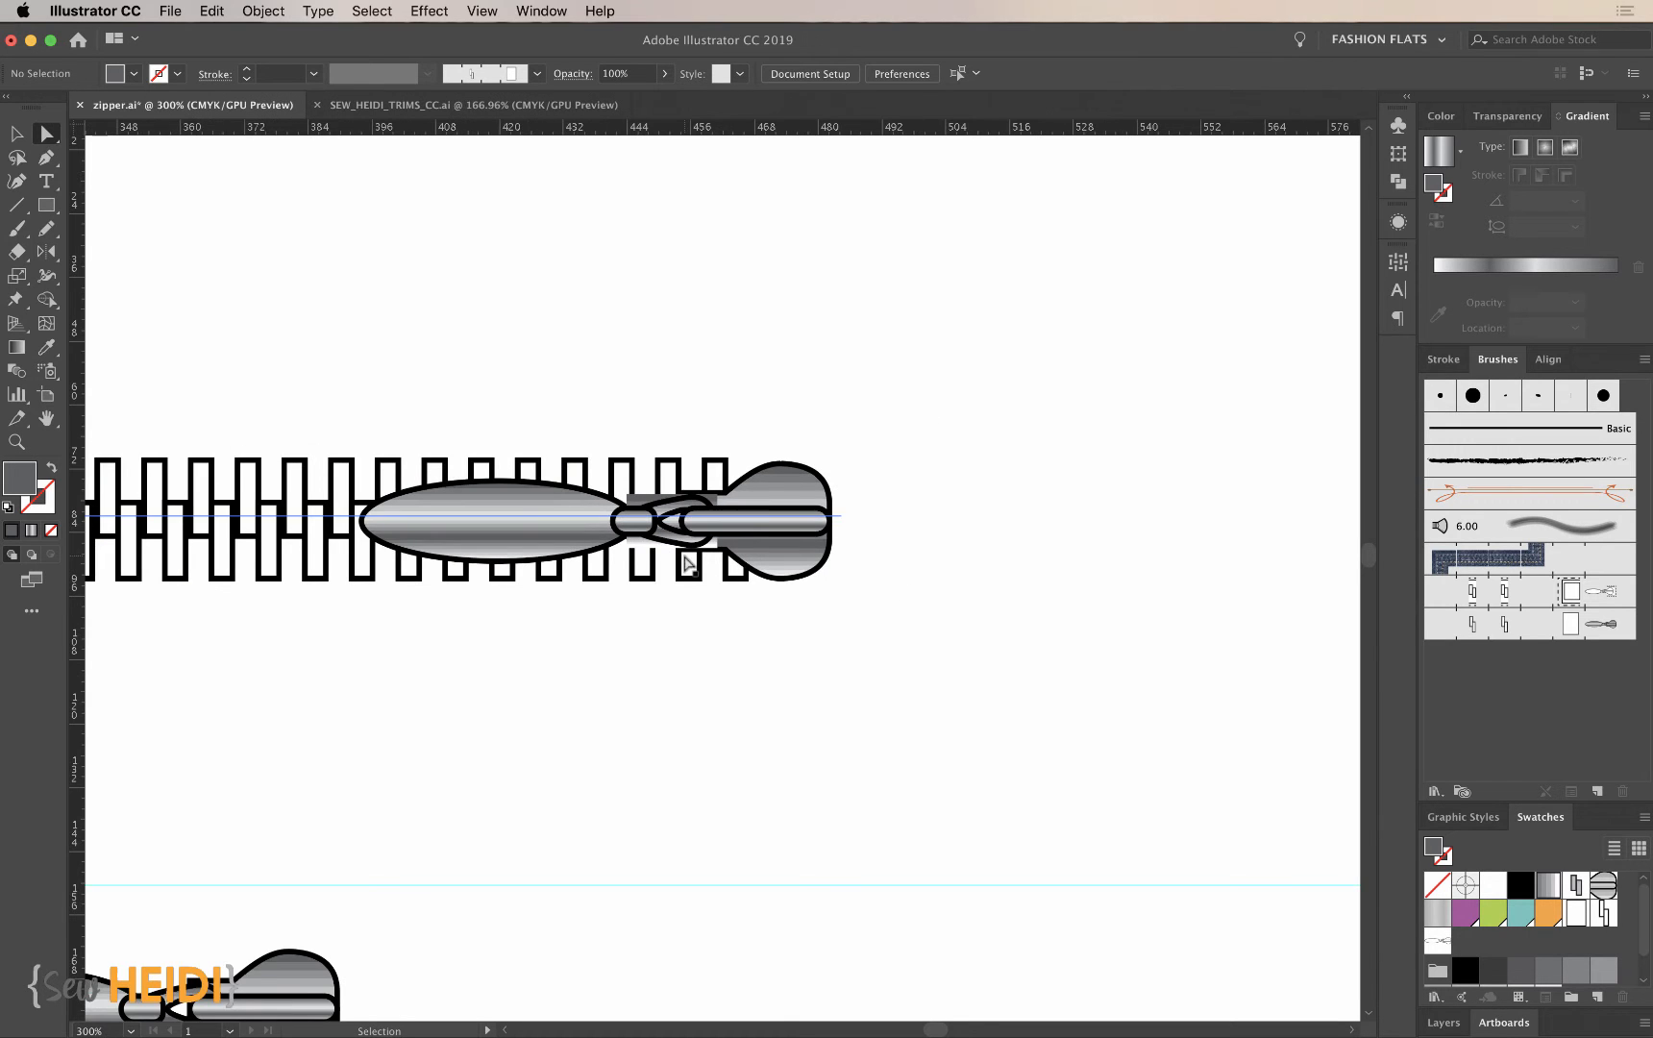
- Isolate the slider's teardrop connector in the source artwork and delete its expanded gradient clip group, keeping the outlines
scroll(731, 686, down, 5)
scroll(731, 686, left, 5)
key(z)
drag(465, 536, 818, 827)
drag(305, 250, 970, 775)
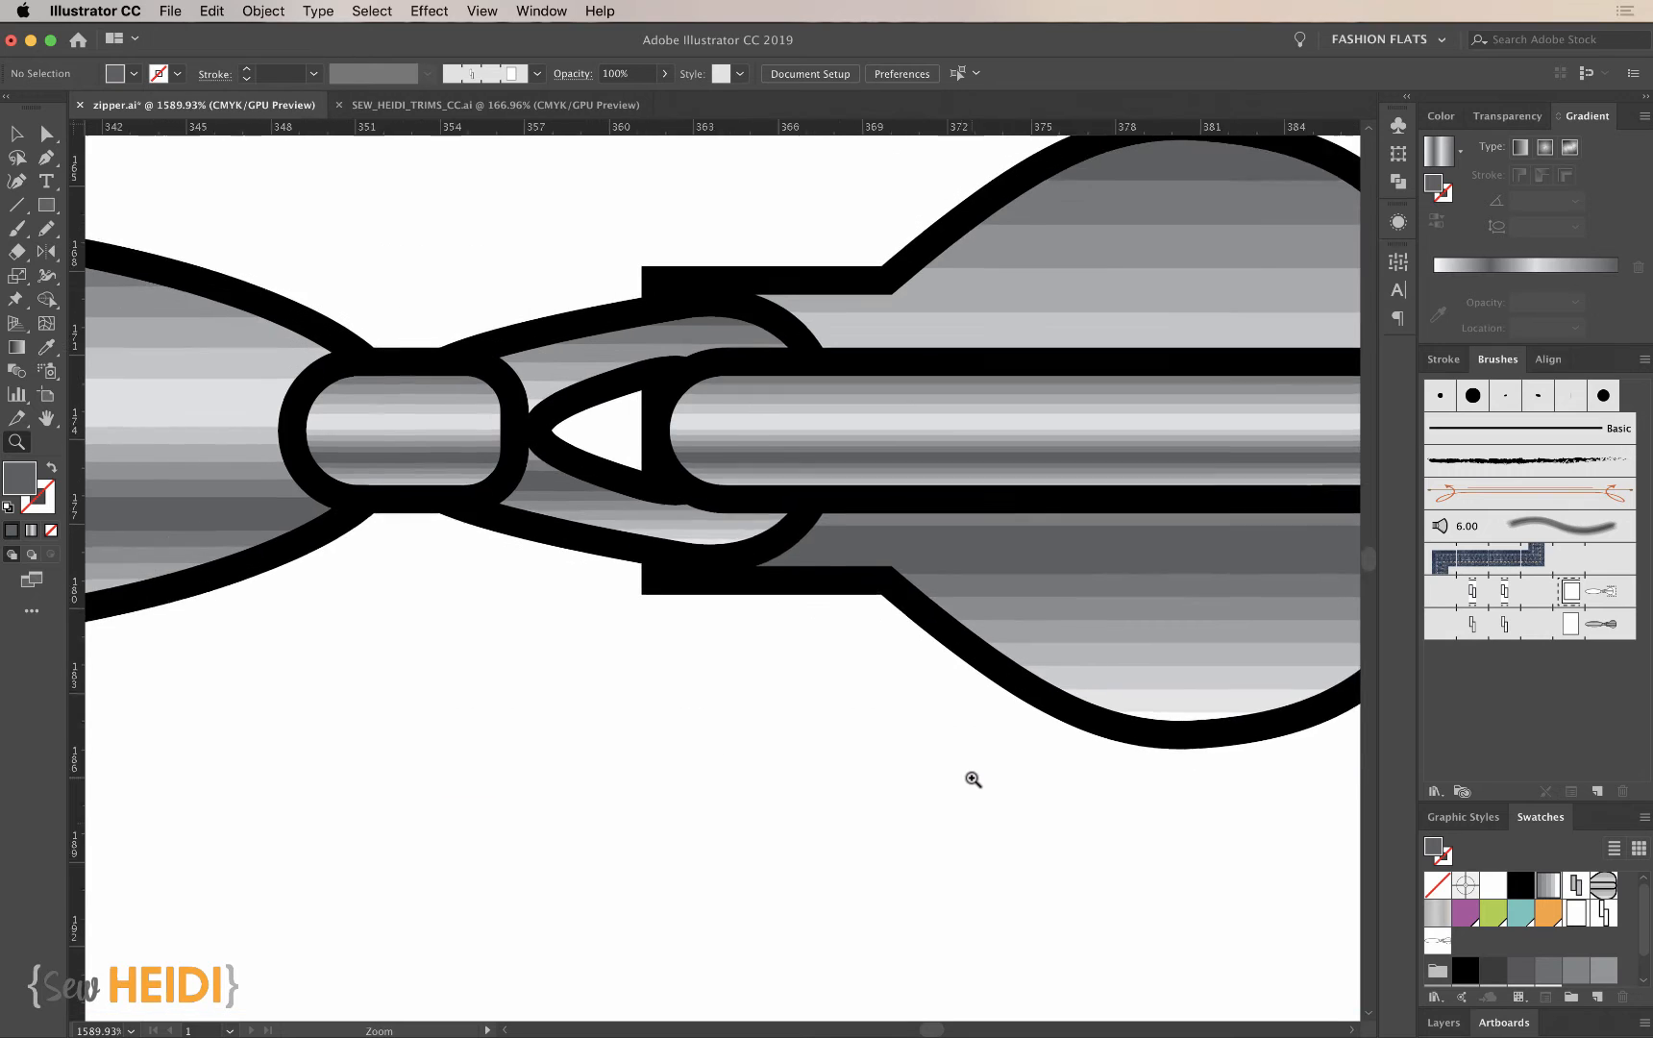
key(v)
click(644, 534)
double_click(644, 533)
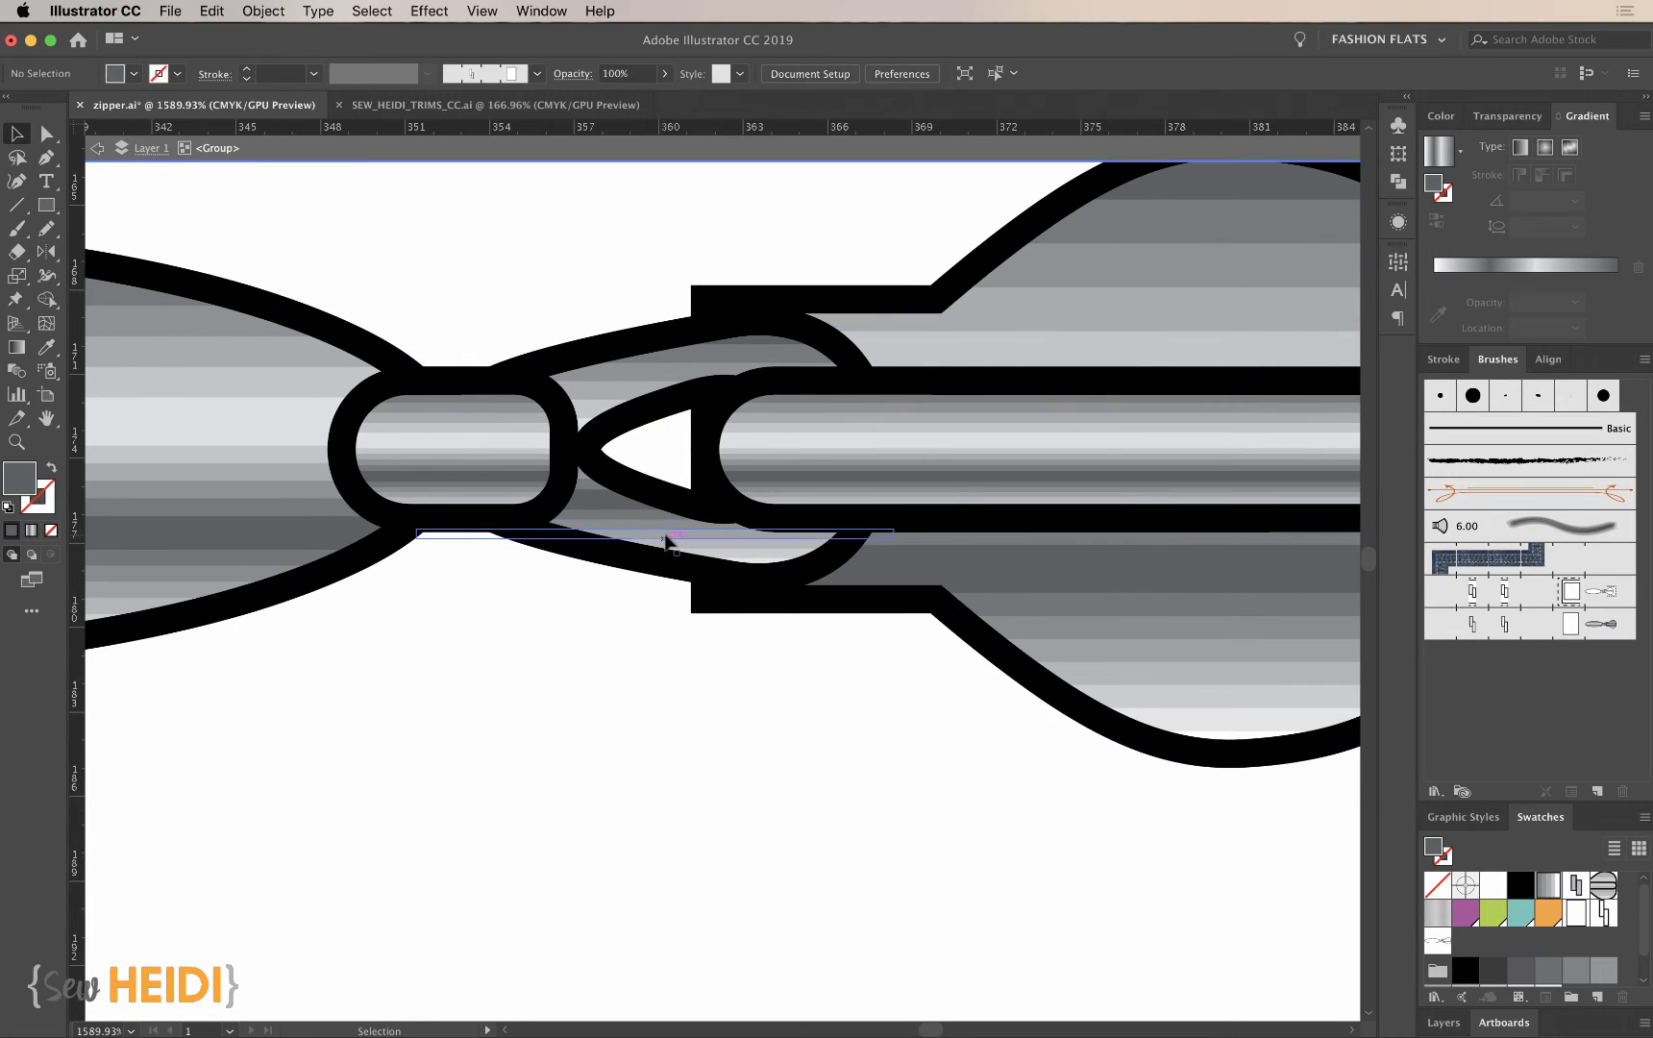
double_click(637, 529)
click(659, 524)
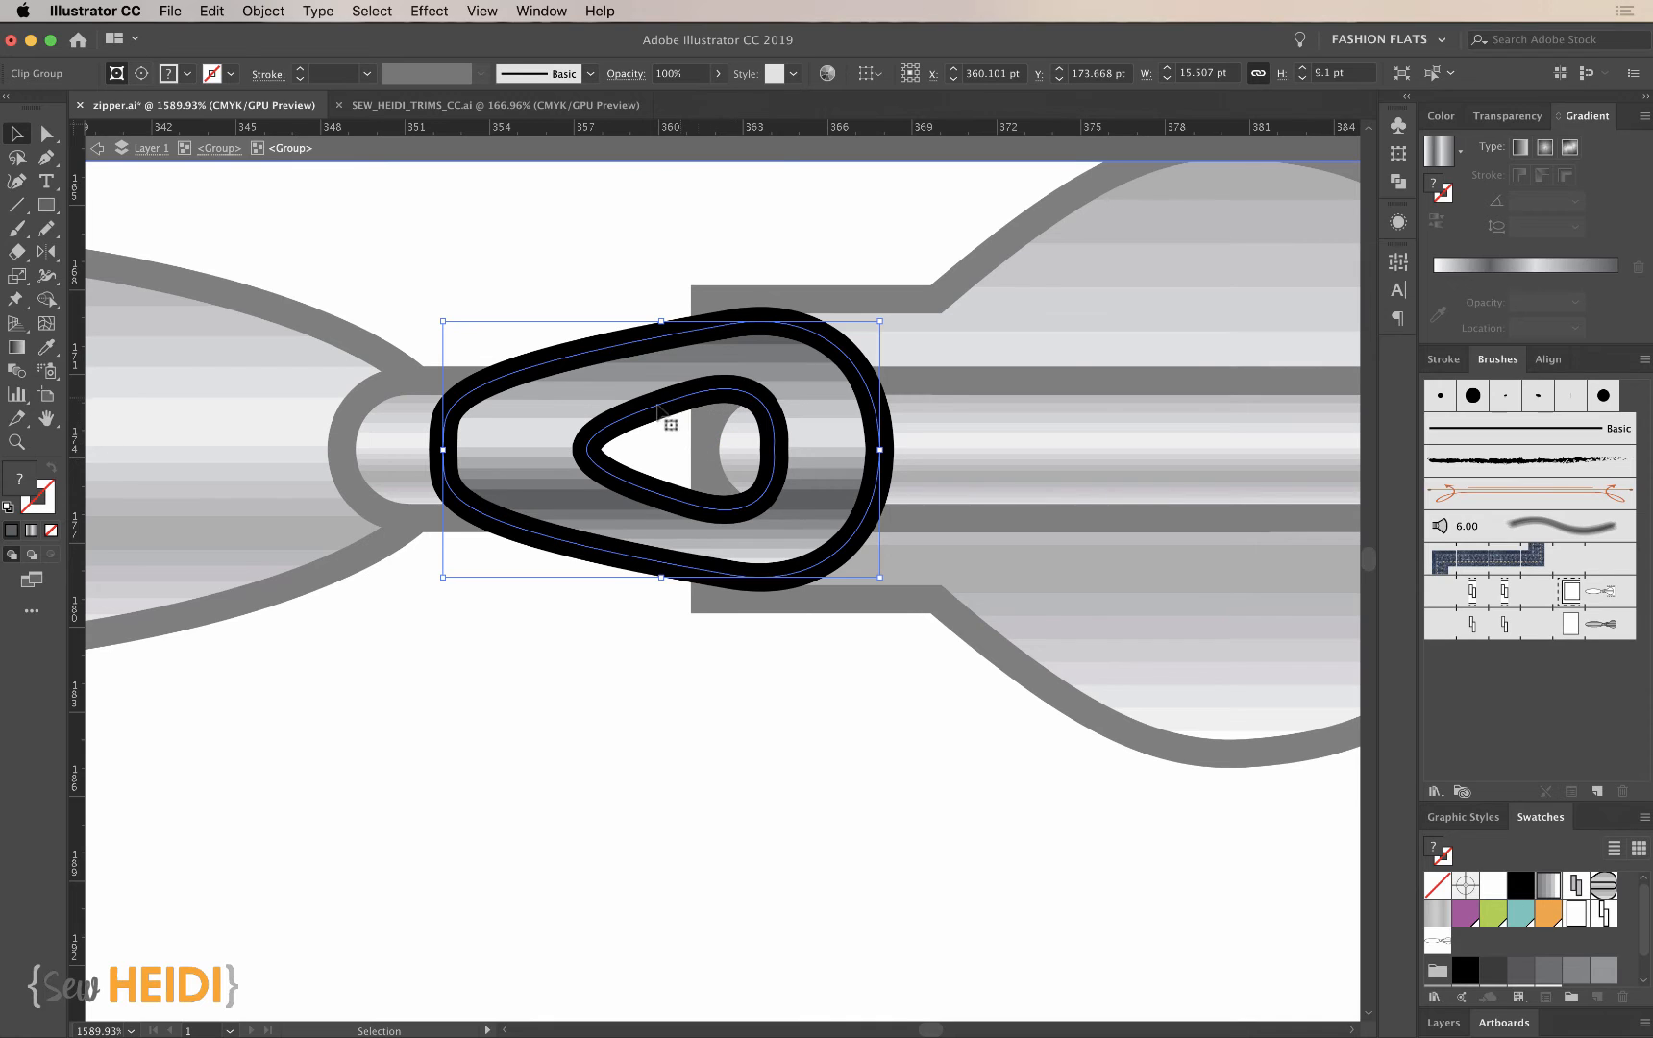
double_click(564, 498)
click(538, 467)
click(563, 476)
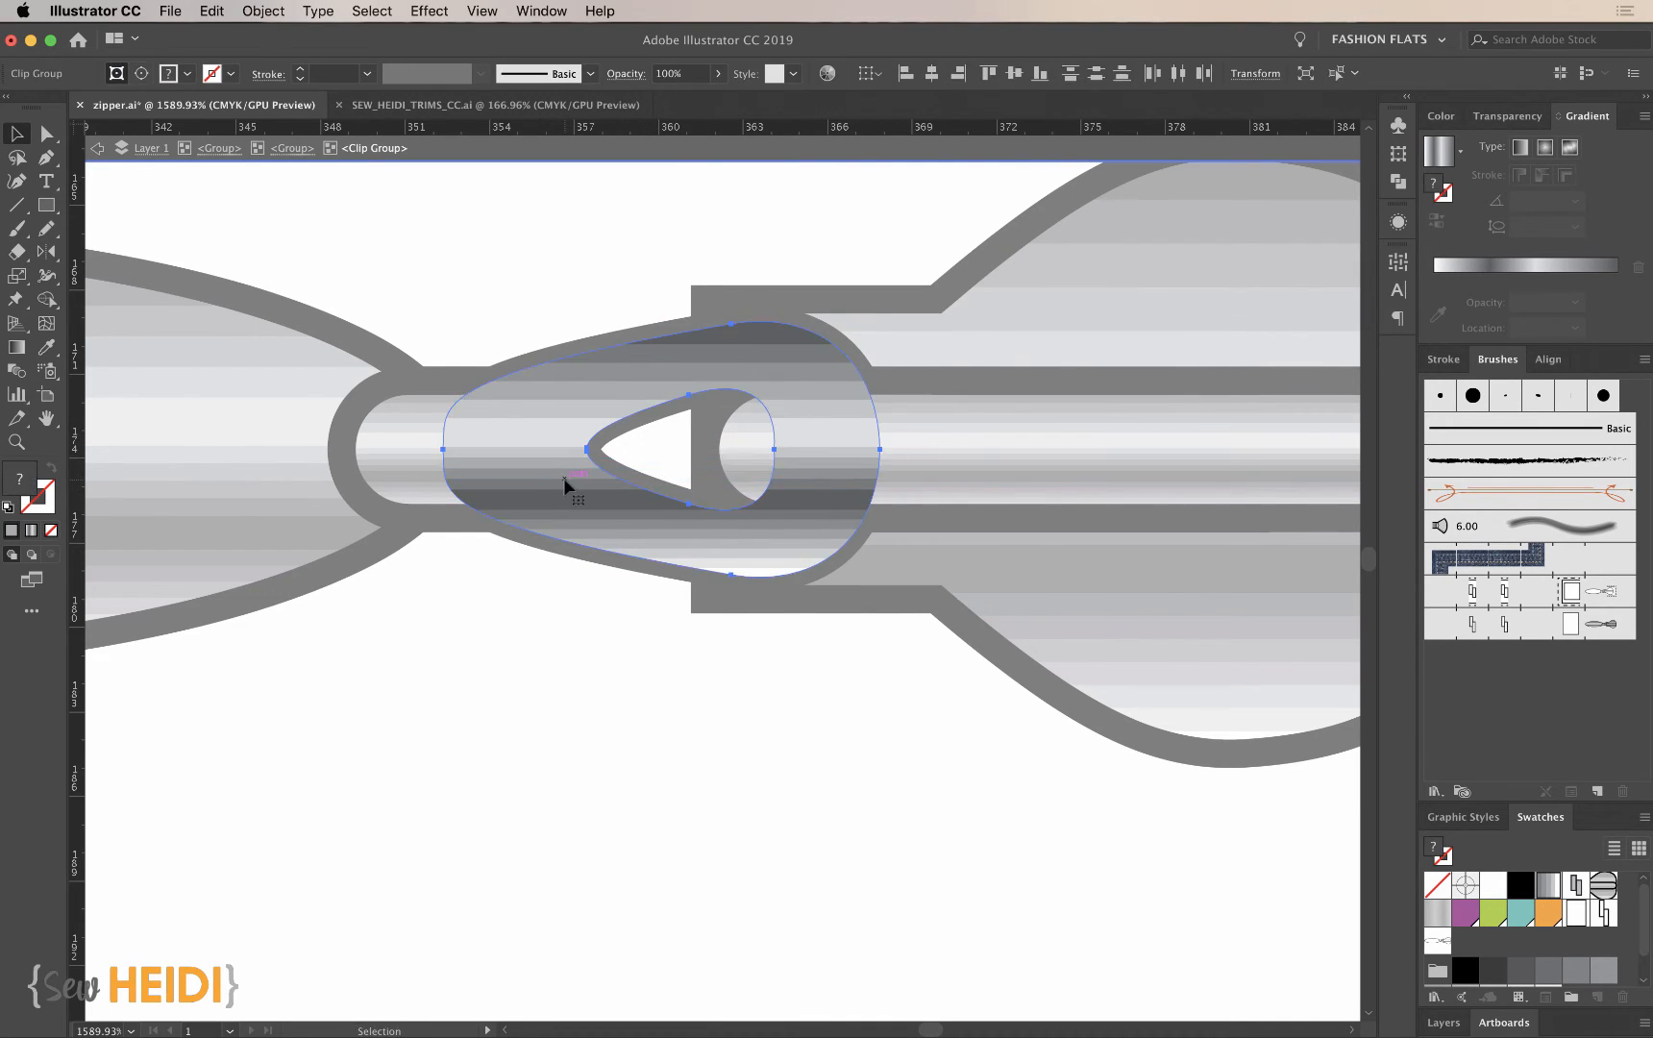
key(Delete)
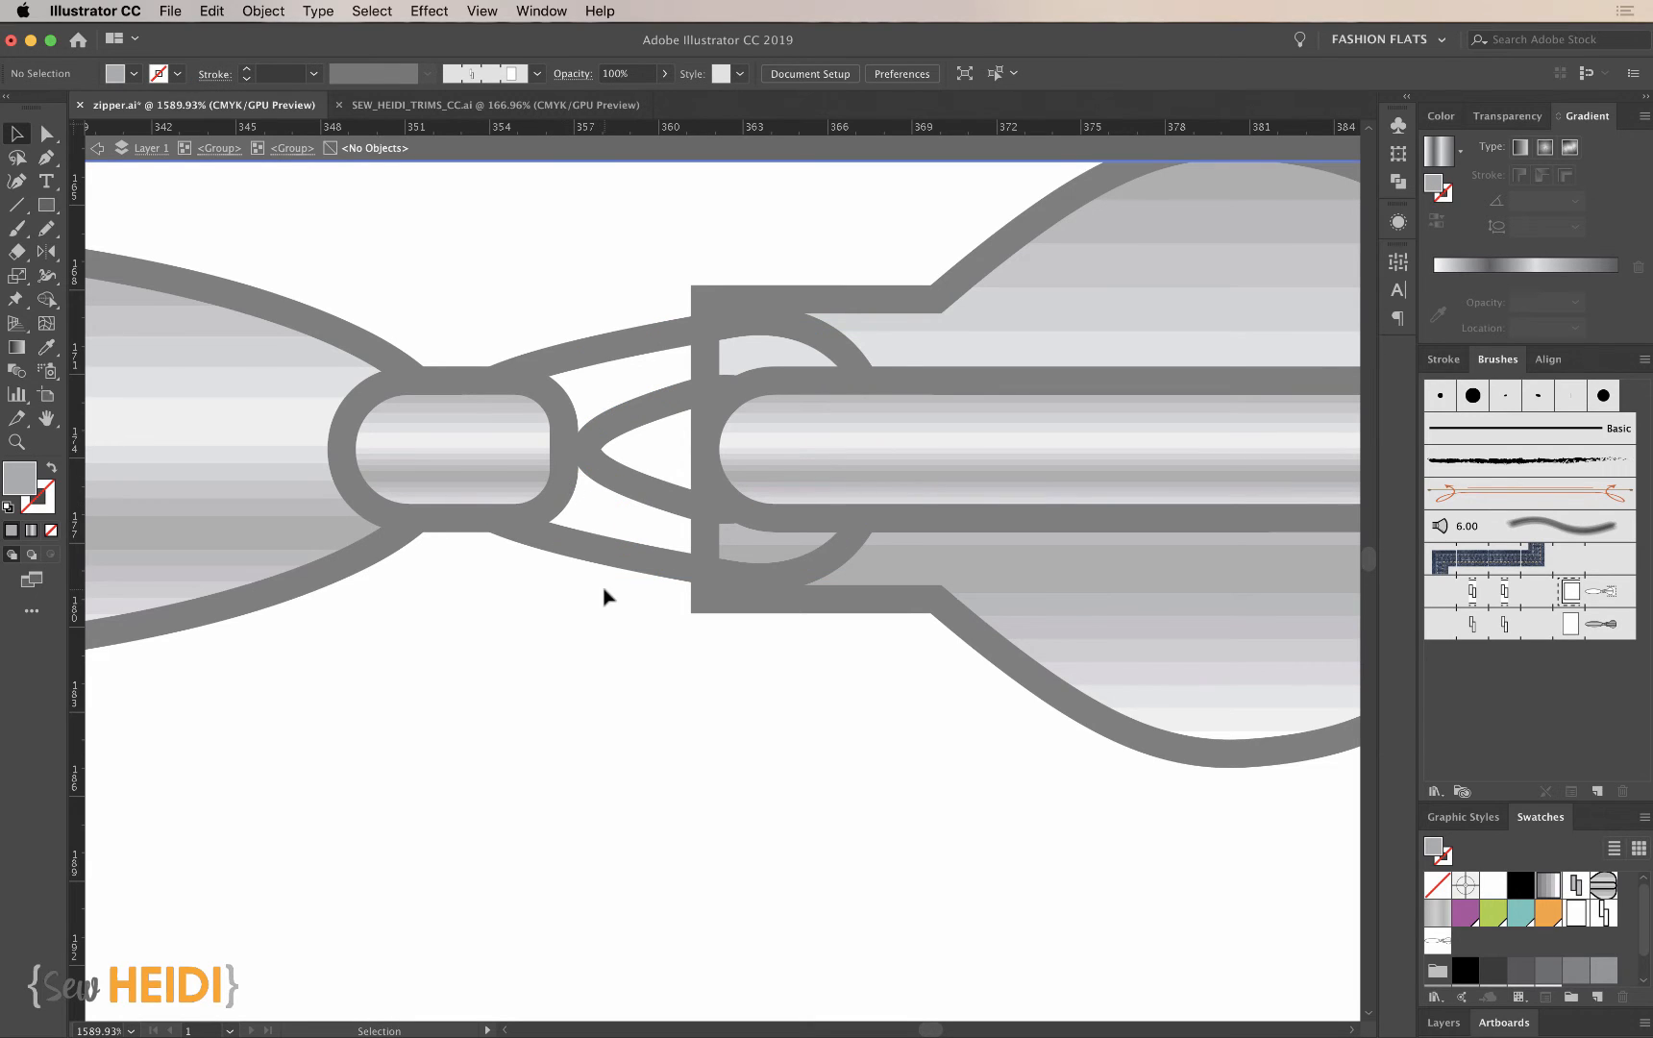
- Return to the connector's parent group and select both its inner and outer teardrop outlines
click(284, 149)
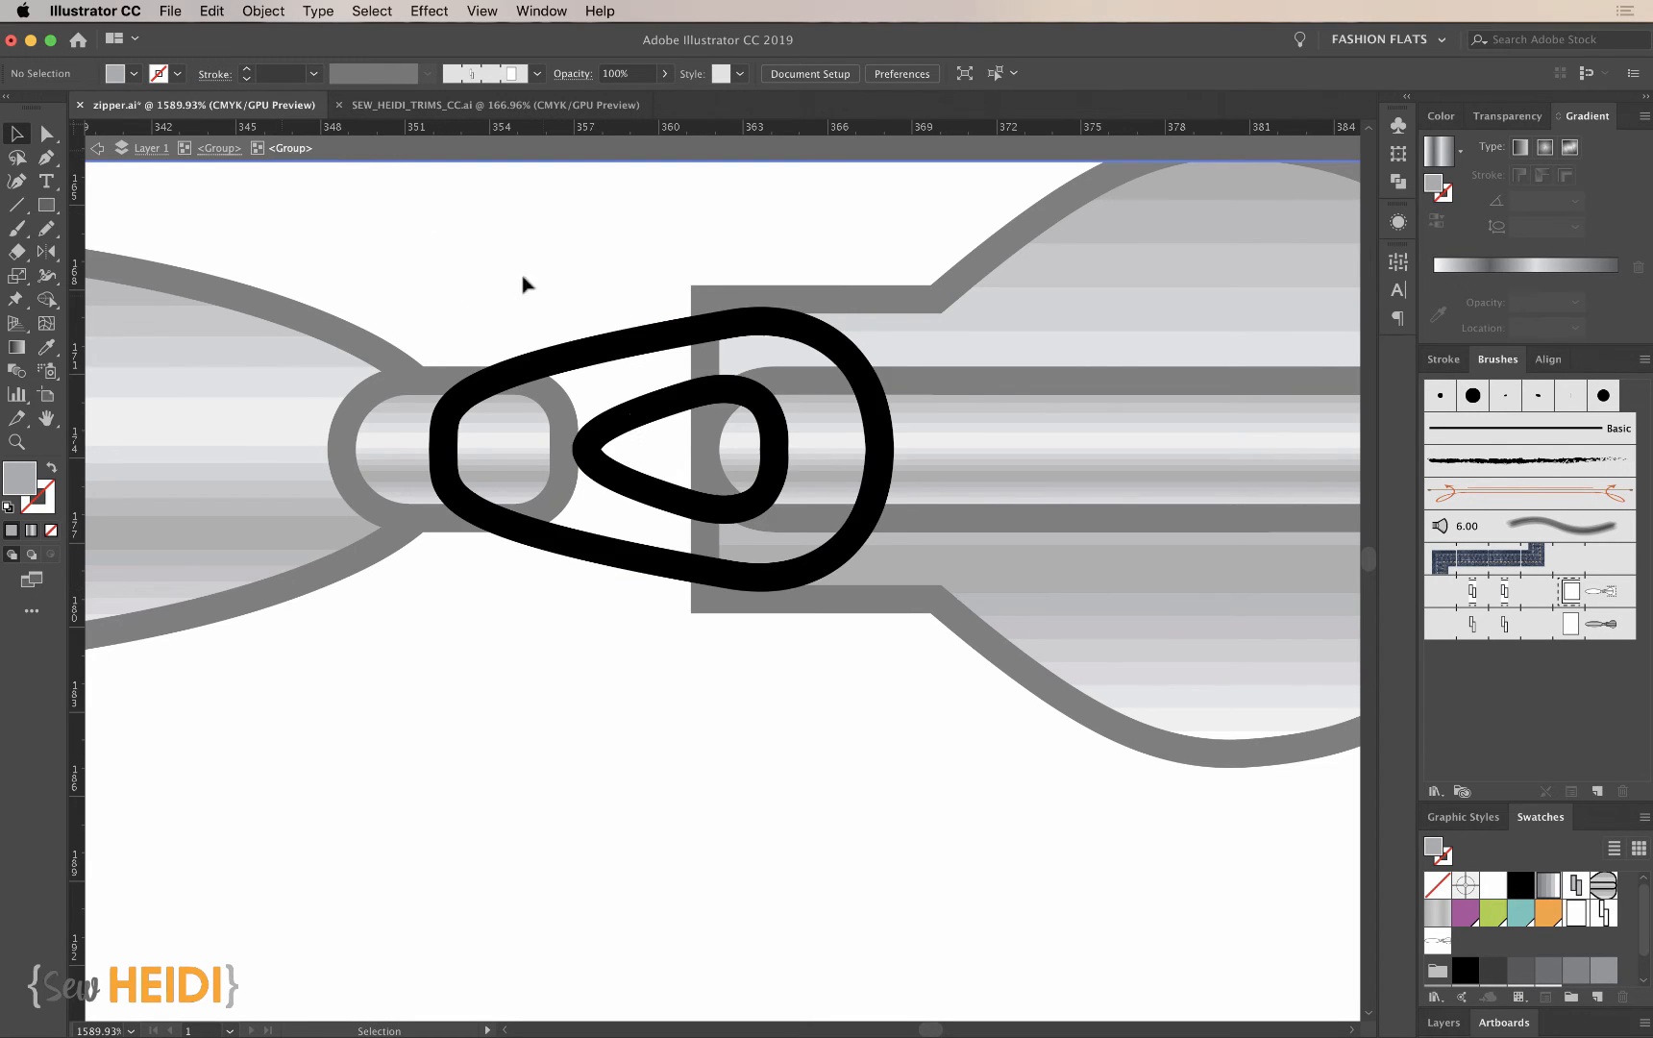
click(620, 480)
shift+click(613, 560)
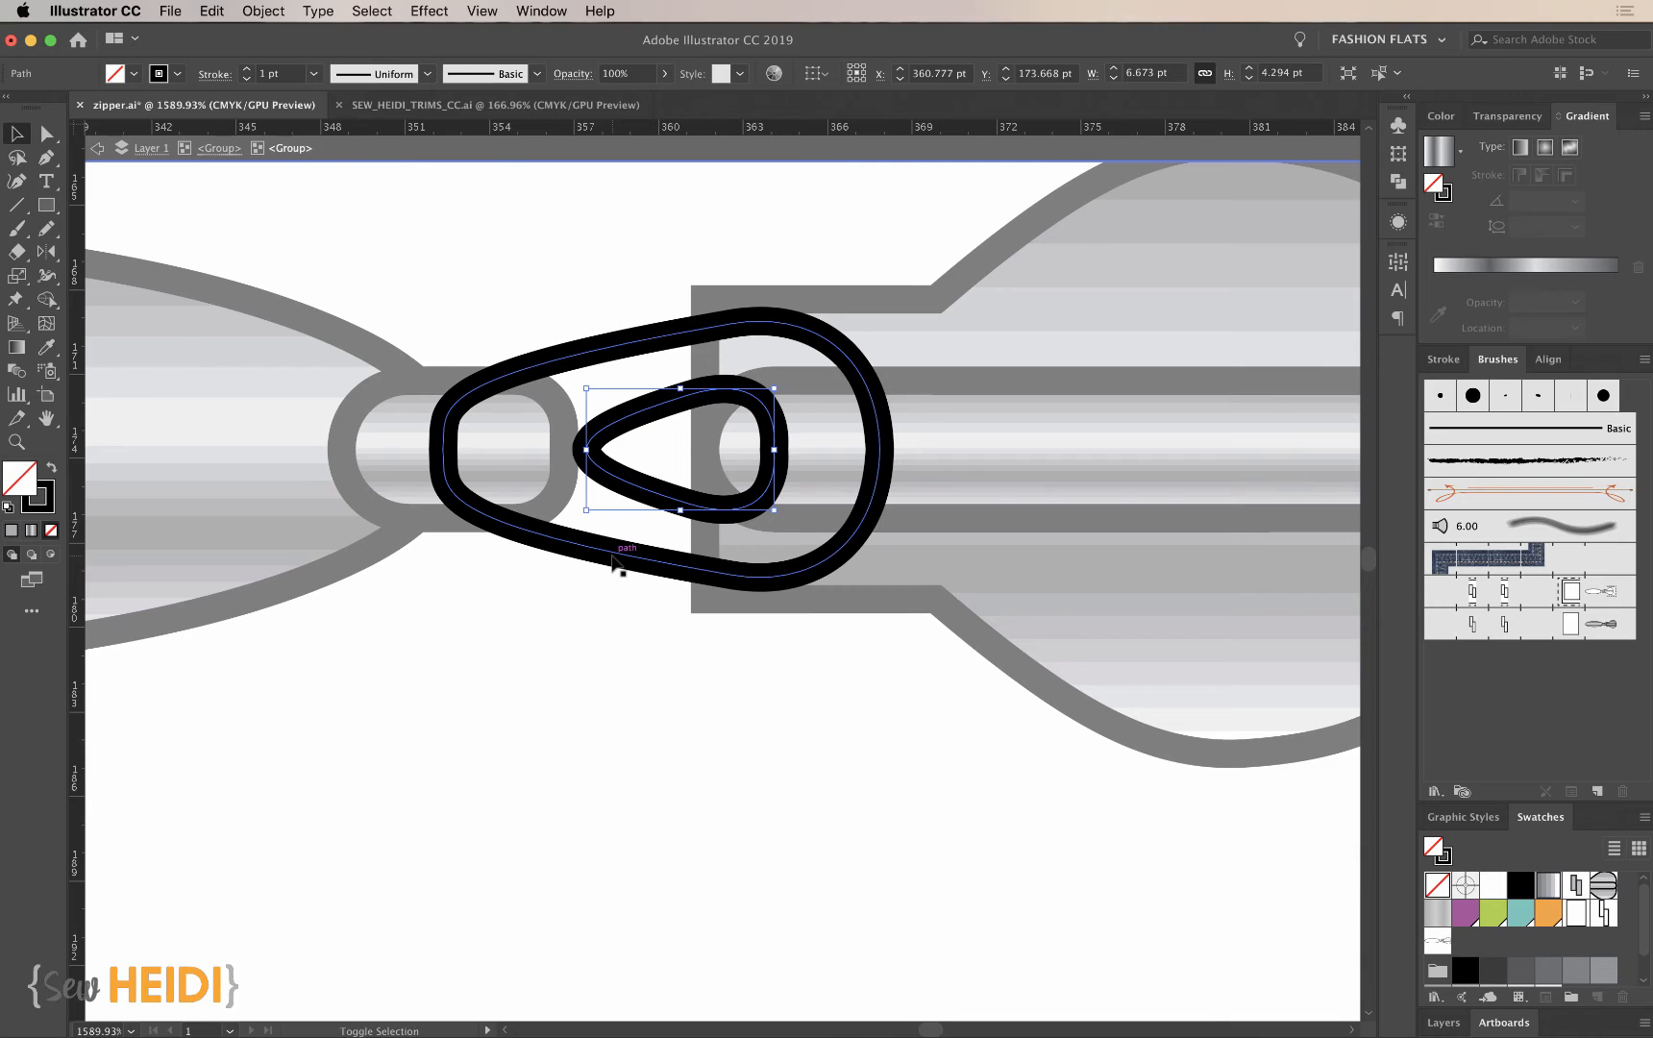
- Try to make a compound path from the connector's two teardrop outlines
click(262, 11)
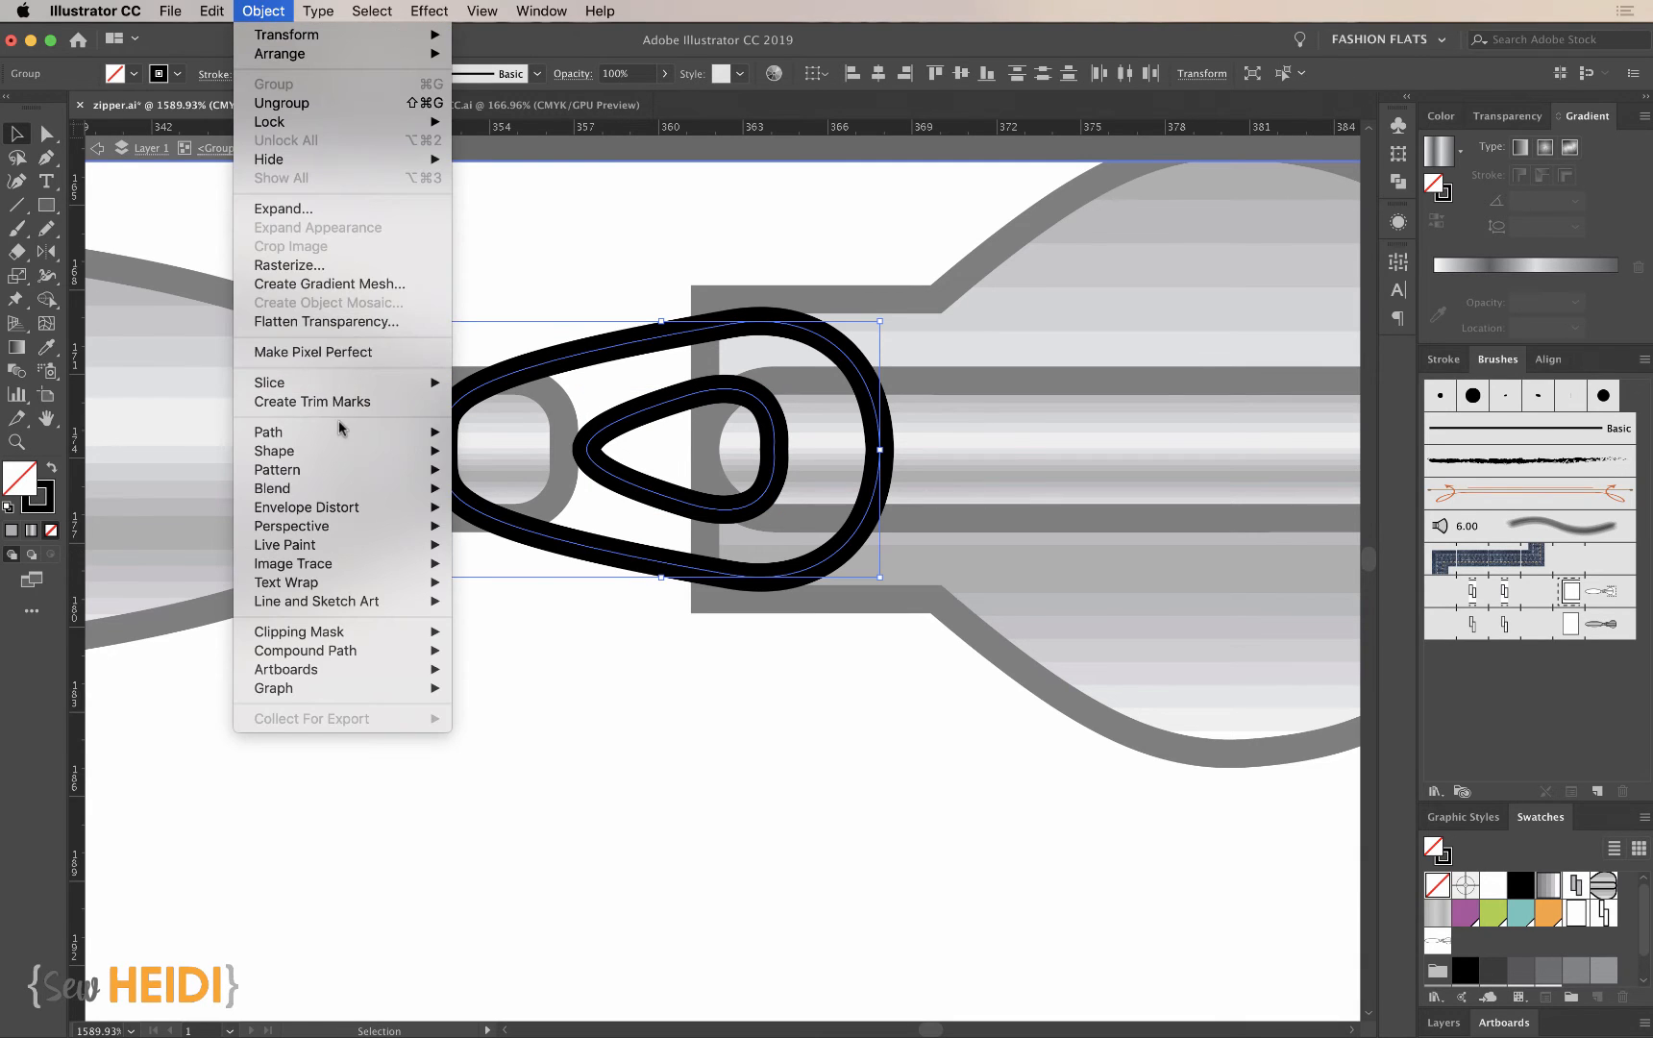
mouse_move(307, 651)
click(481, 651)
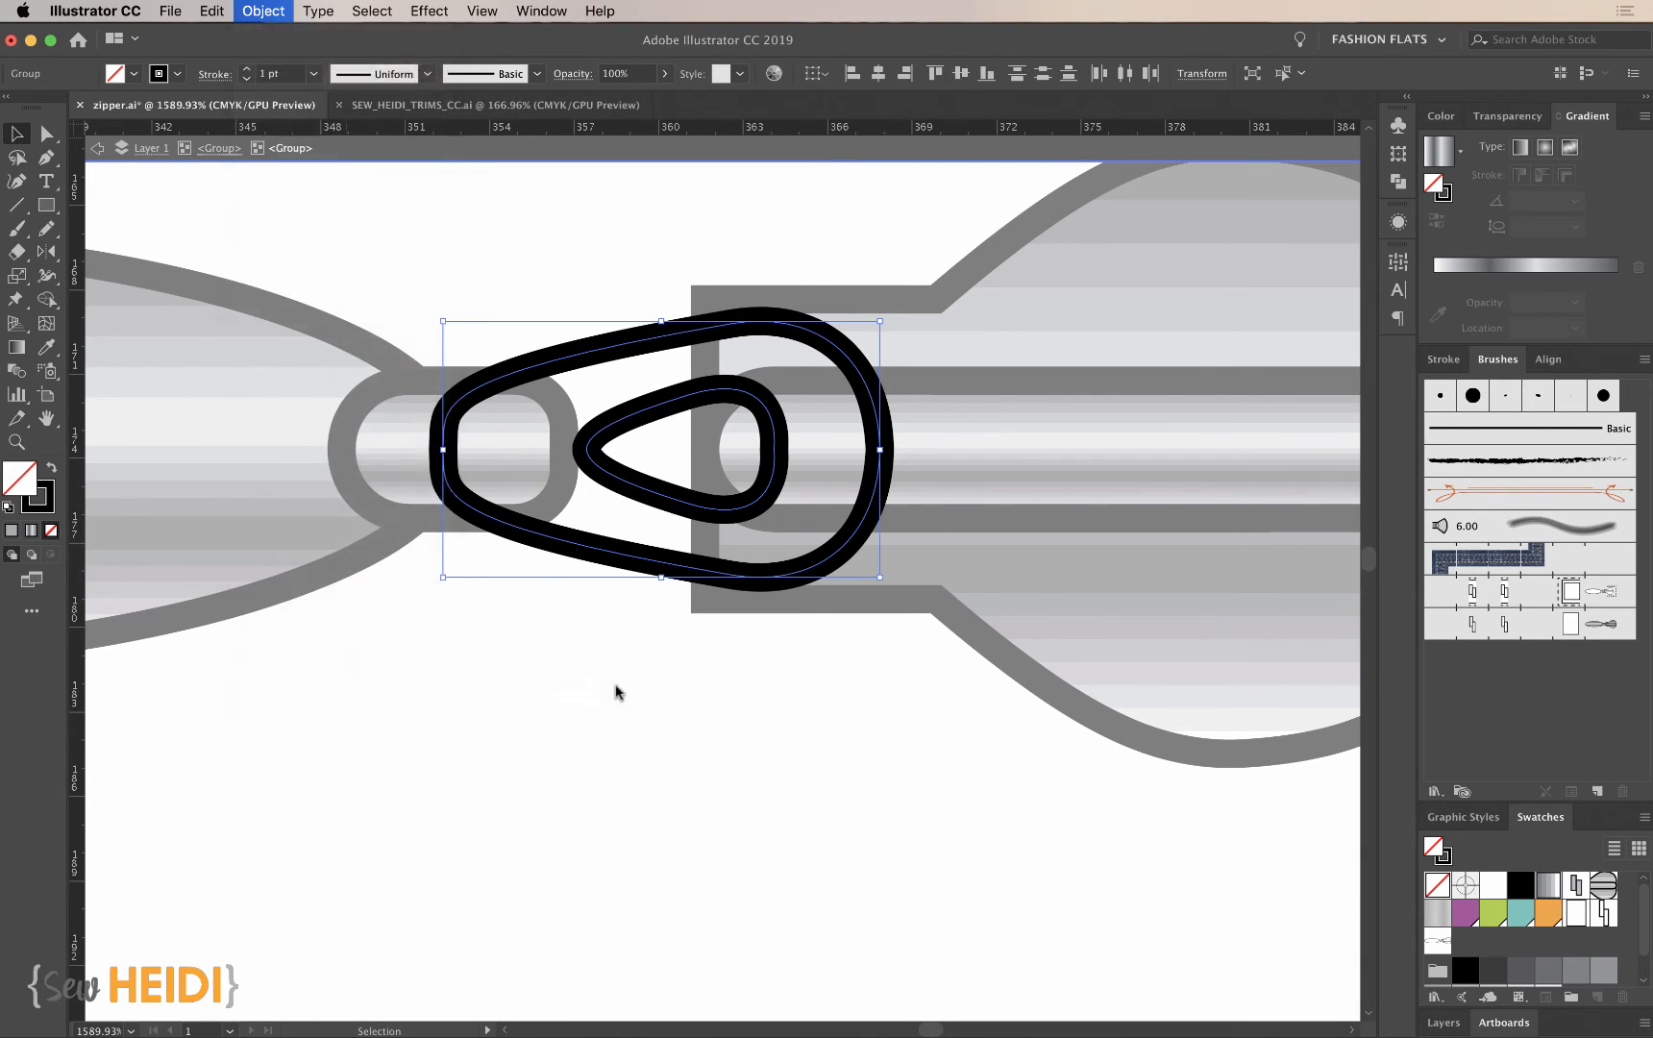
key(super+z)
- Fill the teardrop connector with solid gray, cut out its inner opening with Shape Builder, and leave isolation mode
click(1605, 971)
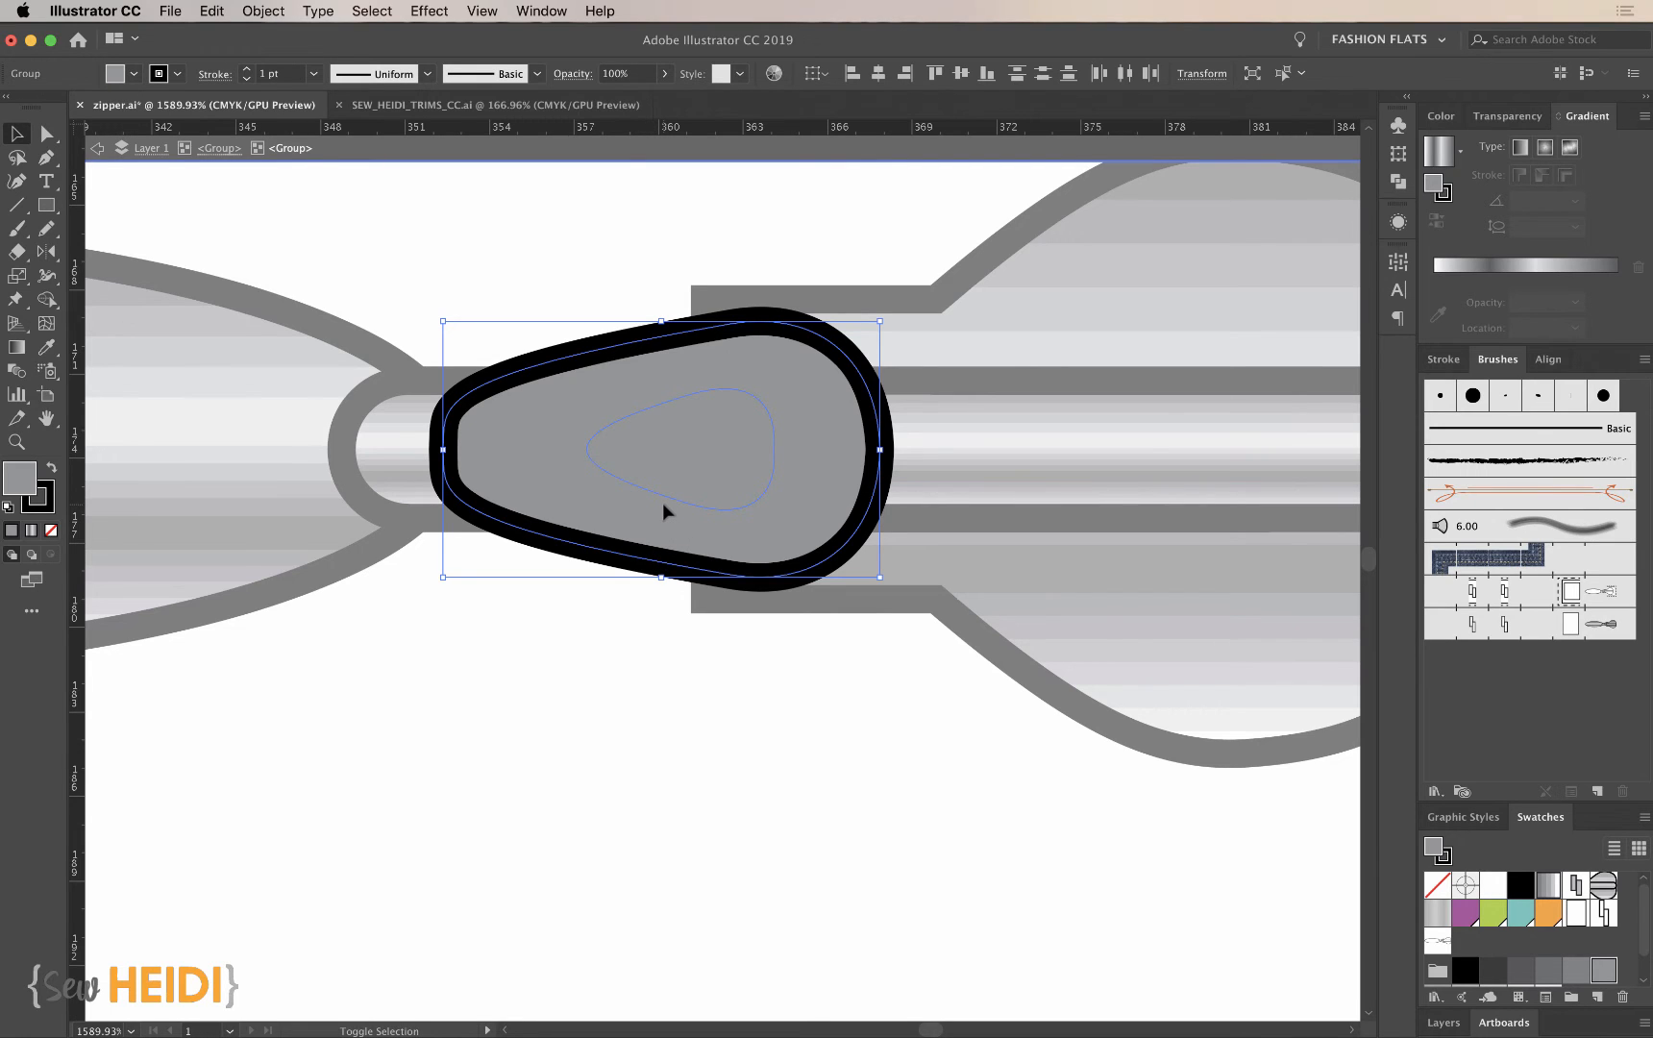
key(shift+m)
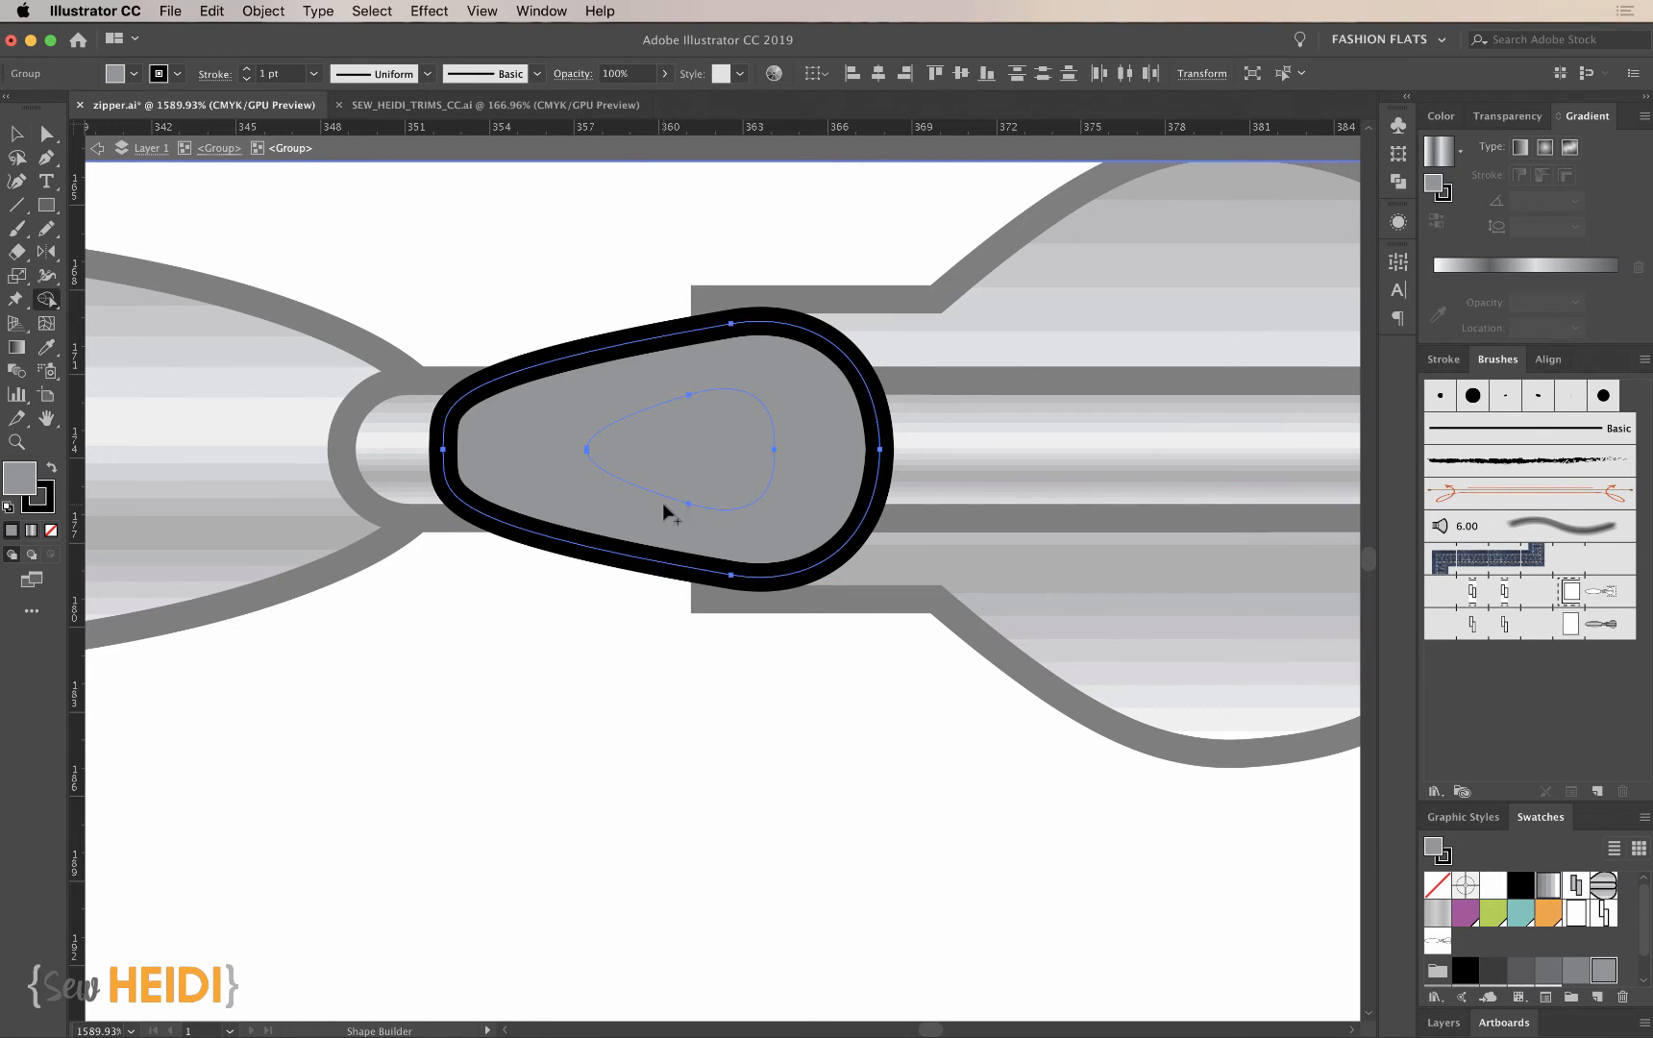
alt+click(689, 449)
key(v)
click(624, 650)
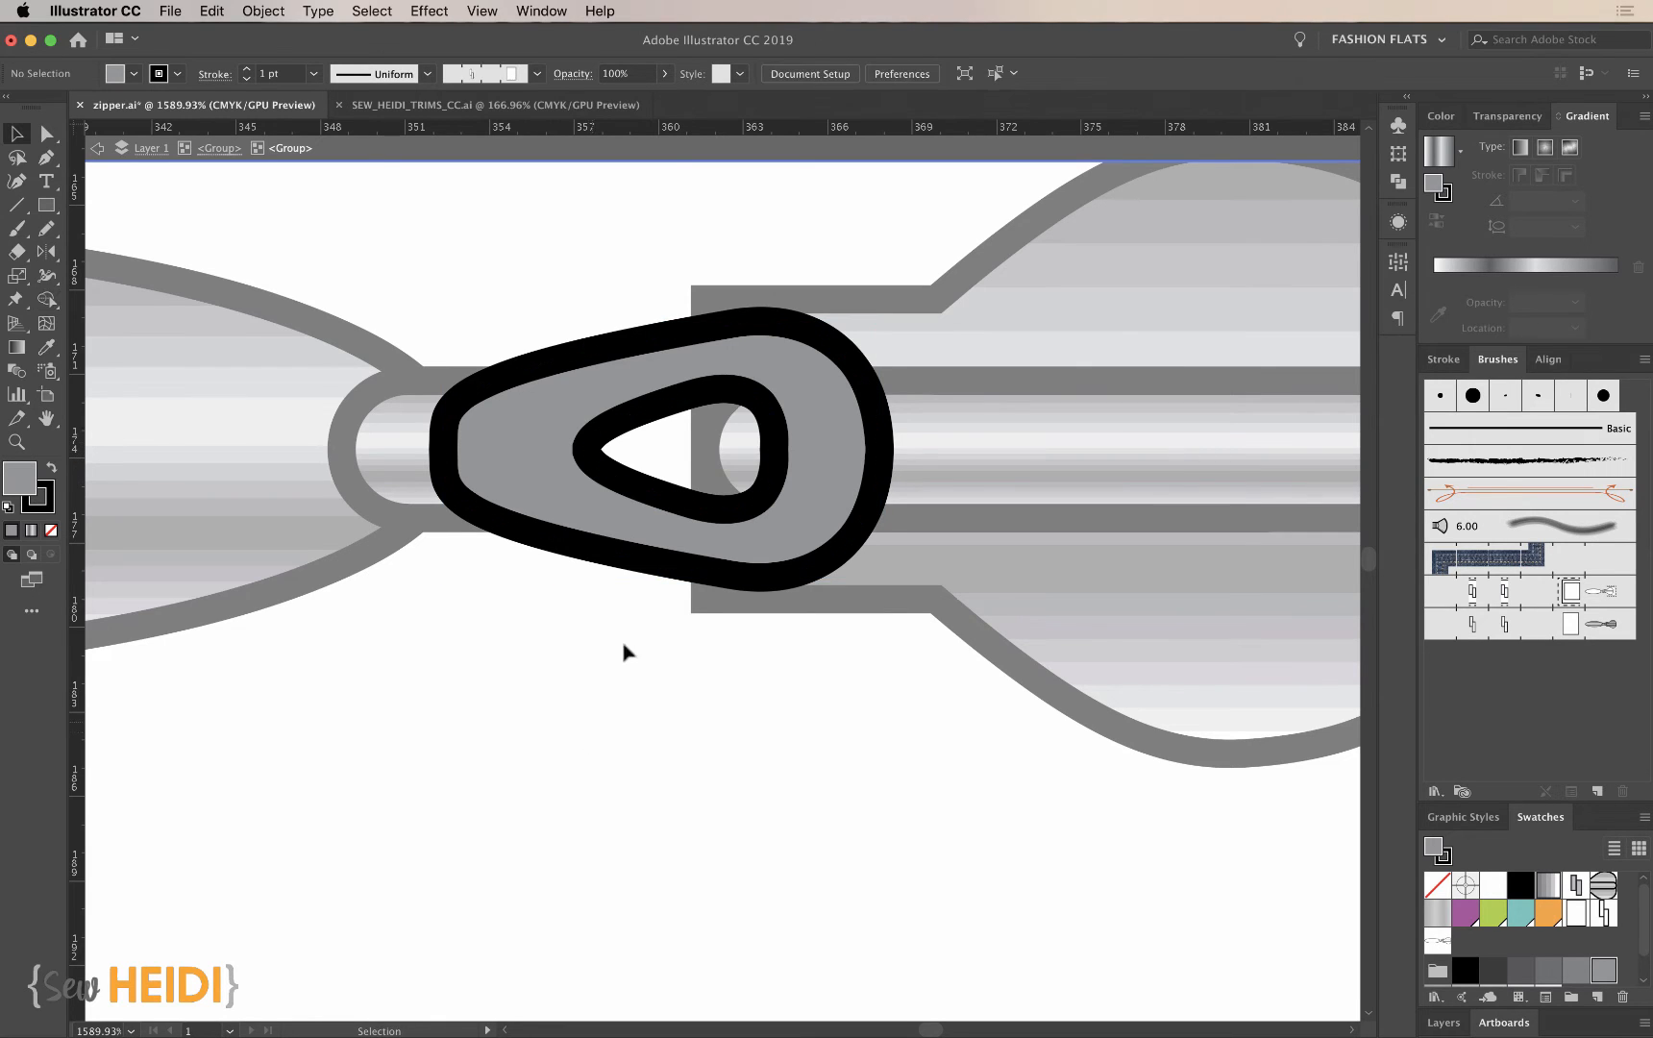
click(641, 495)
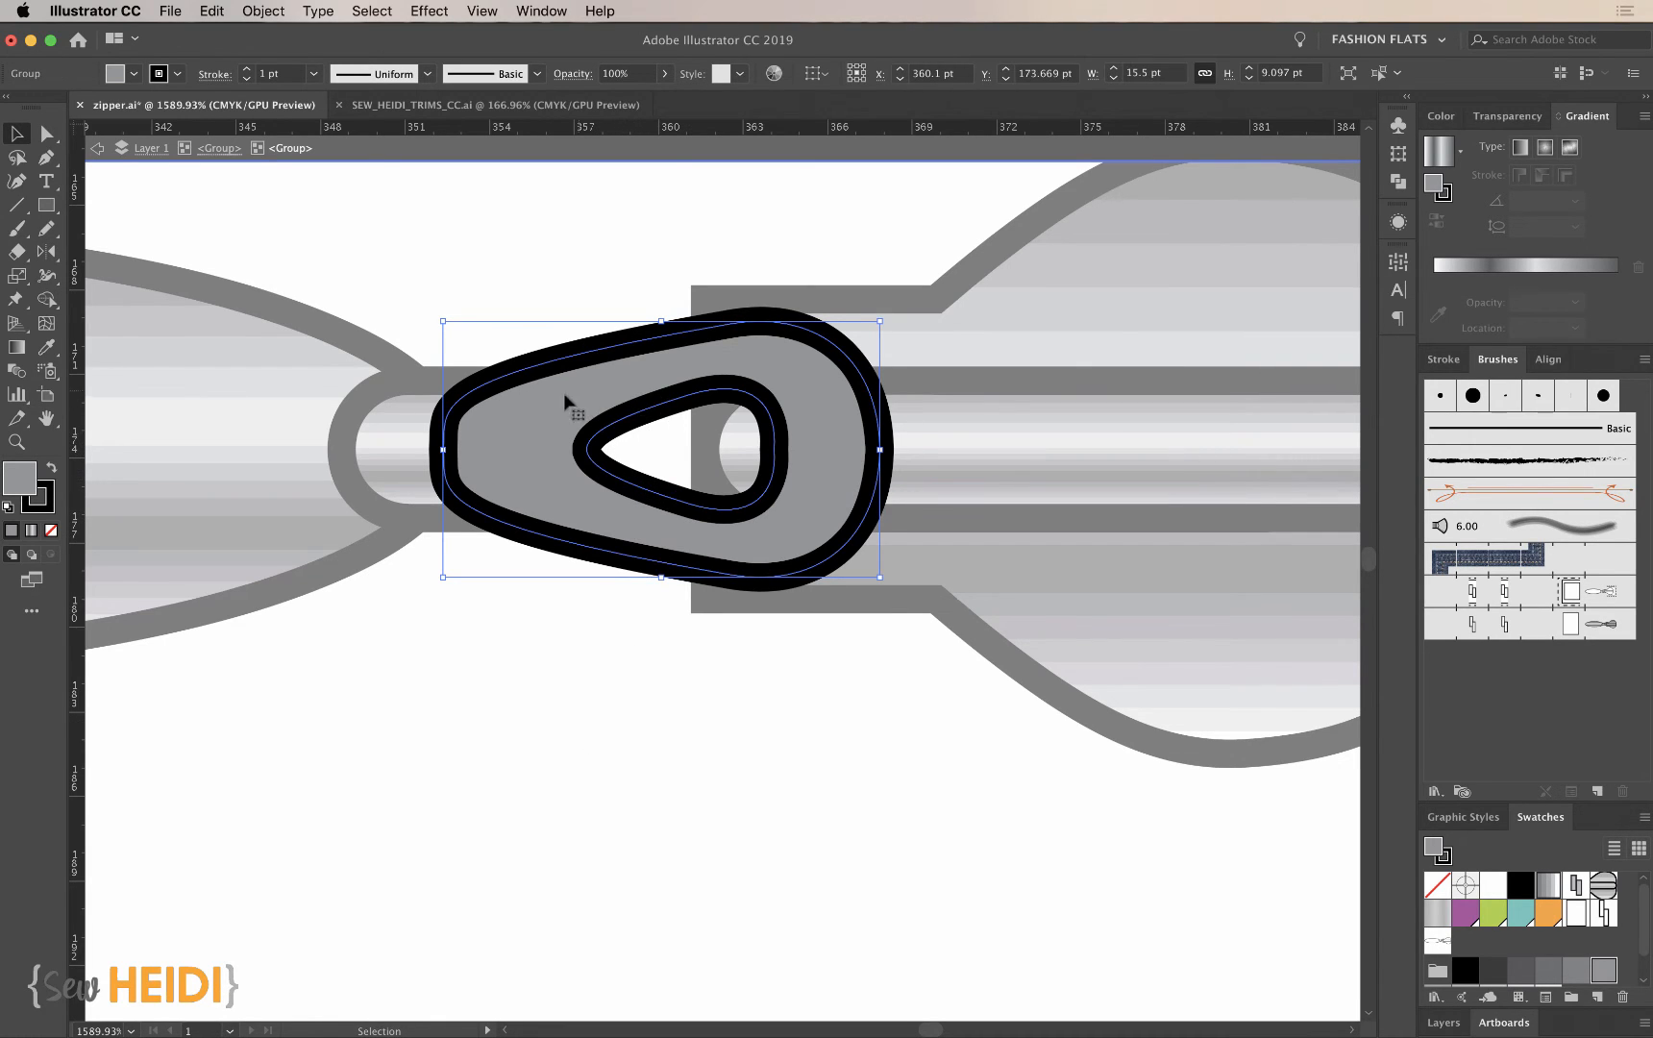
key(super+minus)
key(super+minus)
key(super+minus)
key(super+minus)
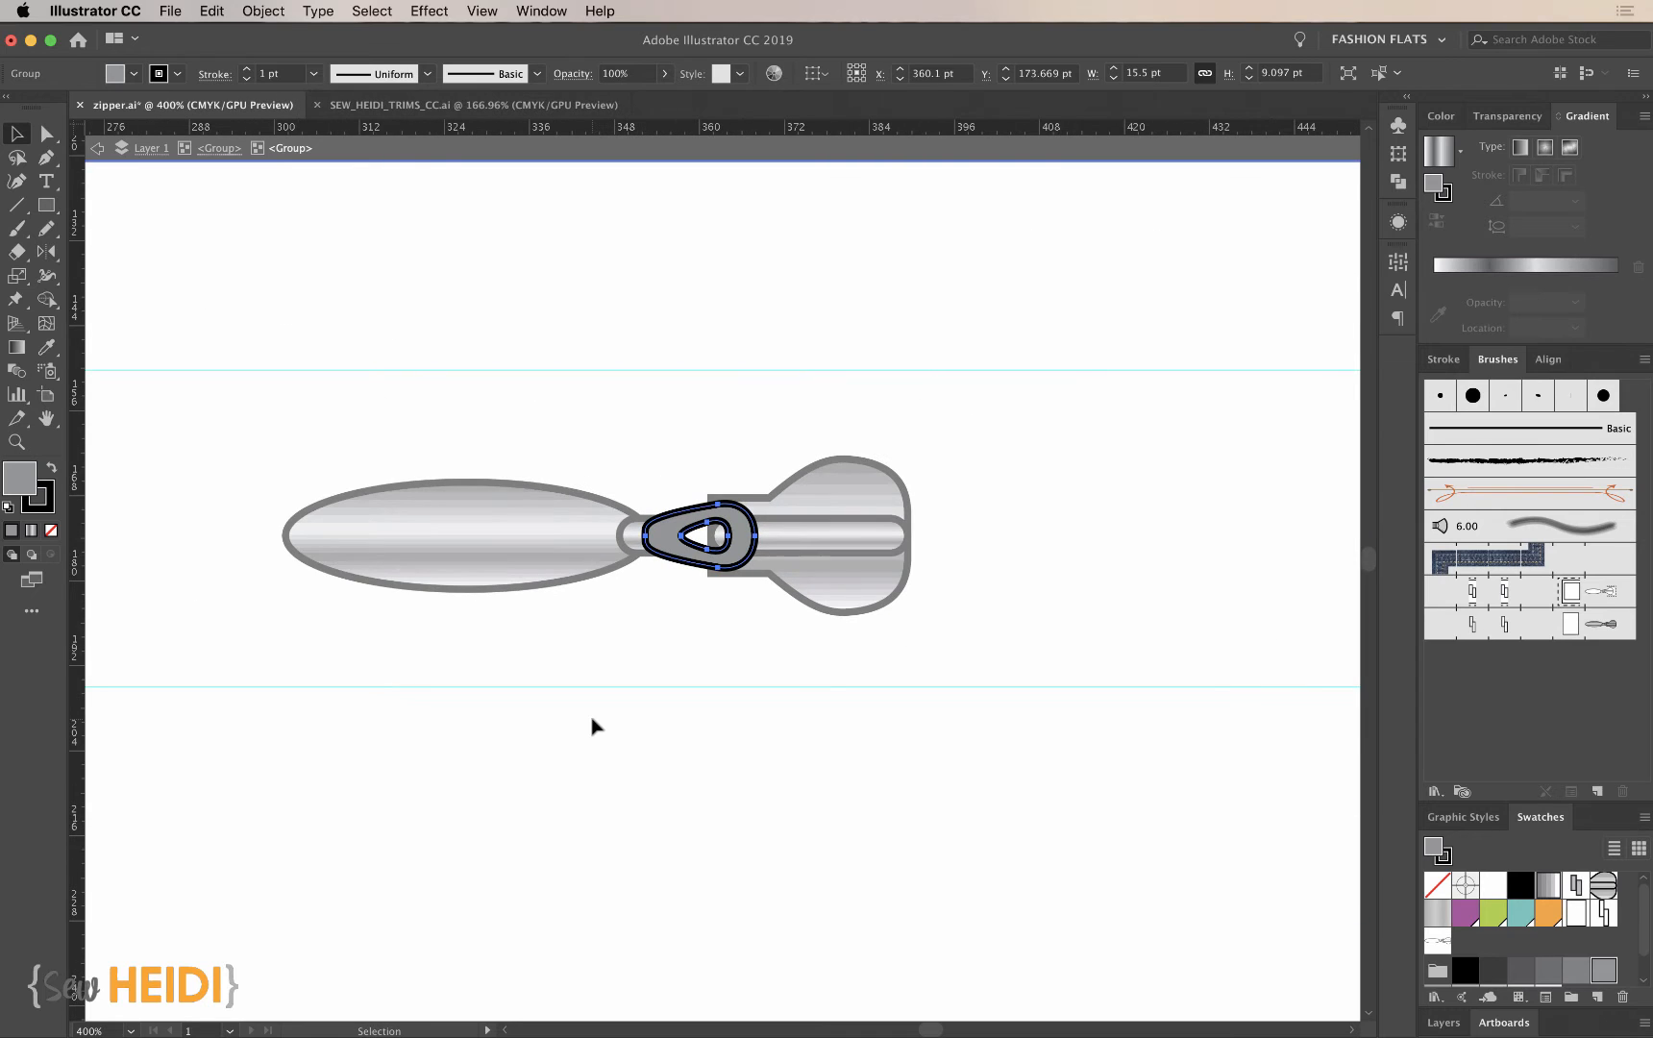
double_click(747, 812)
- Replace the zipper brush's end tile with the corrected slider and its invisible rectangle, updating existing strokes
key(super+minus)
key(super+minus)
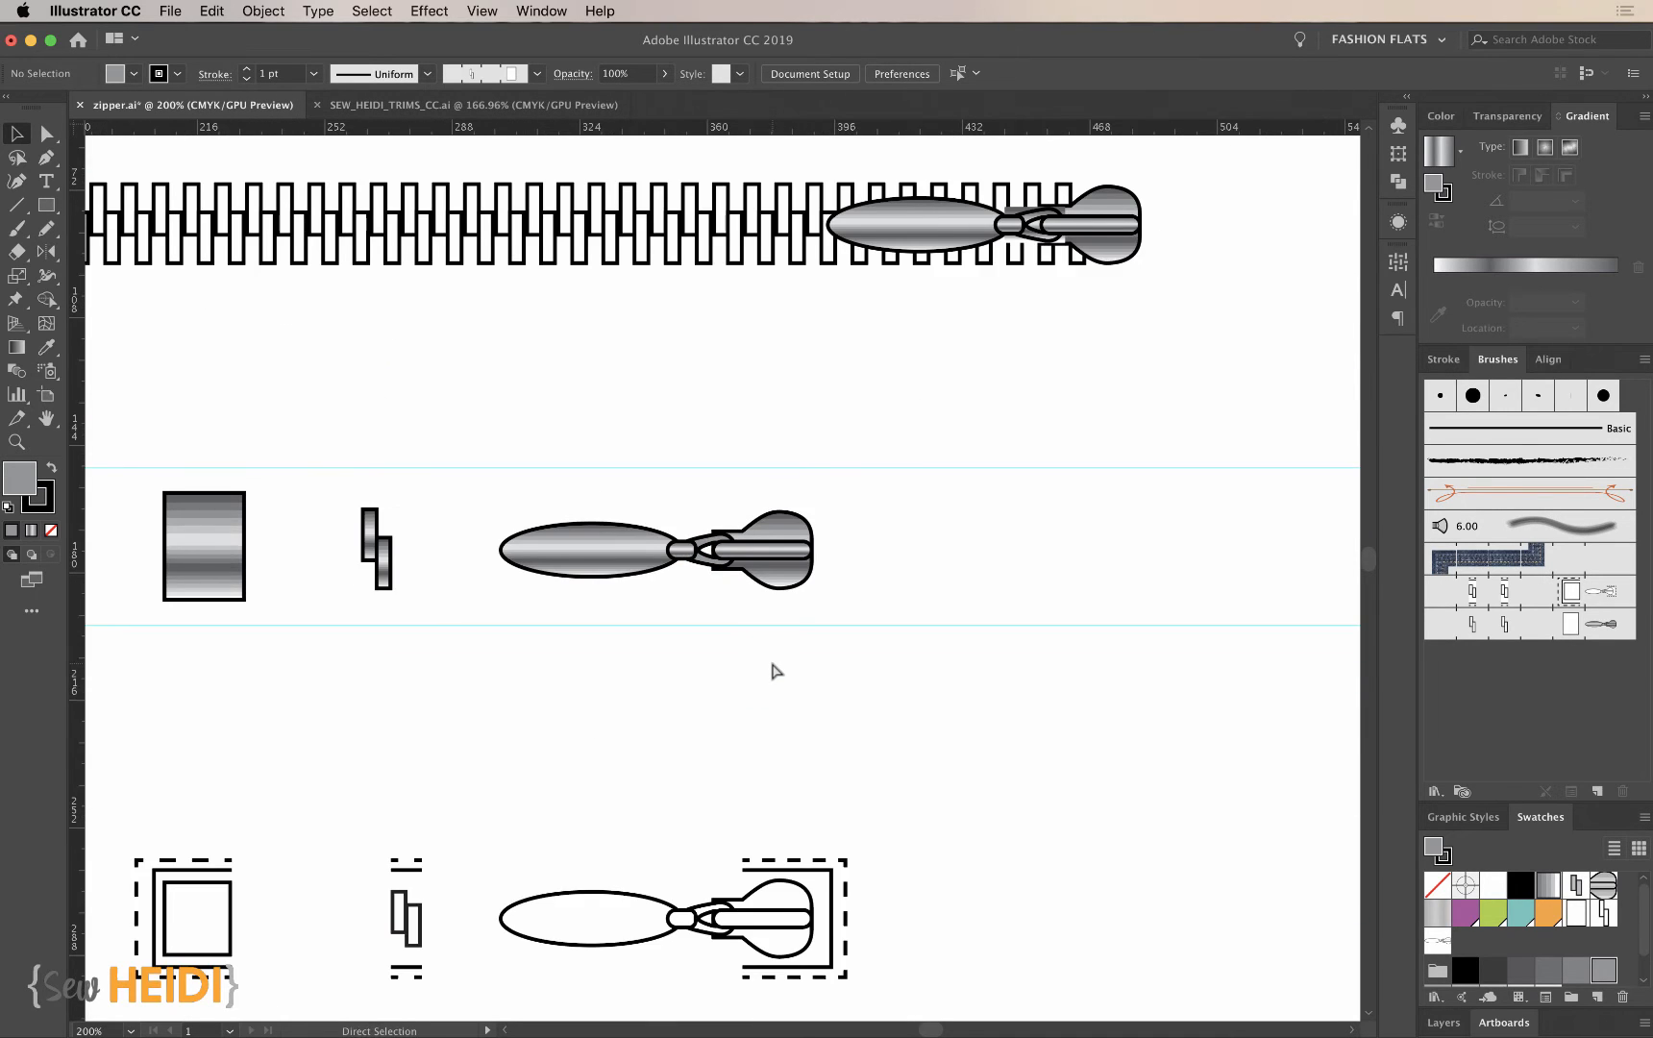
drag(969, 633, 753, 517)
mouse_move(849, 574)
mouse_down()
mouse_move(1156, 580)
mouse_move(1607, 625)
mouse_up()
click(1044, 802)
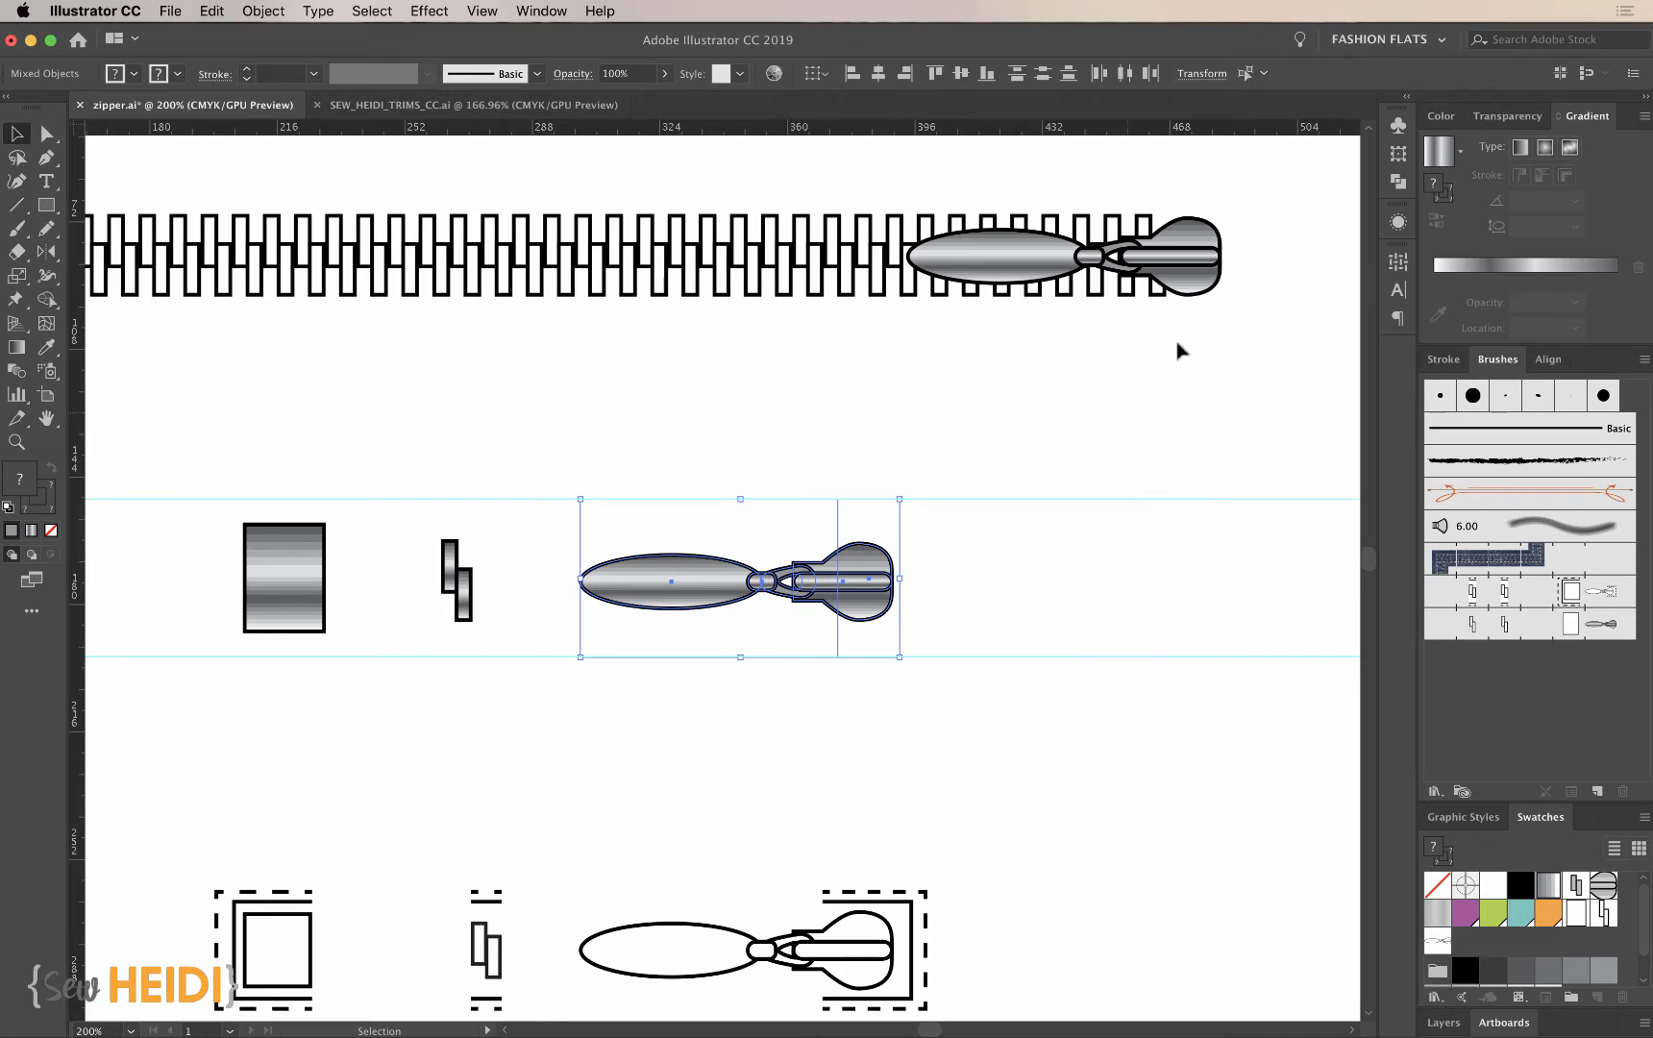
- Replace the zipper brush's side tile with the expanded metallic teeth and apply the change to existing strokes
drag(400, 546, 511, 639)
mouse_move(456, 586)
mouse_down()
mouse_move(1446, 654)
mouse_move(1505, 632)
mouse_up()
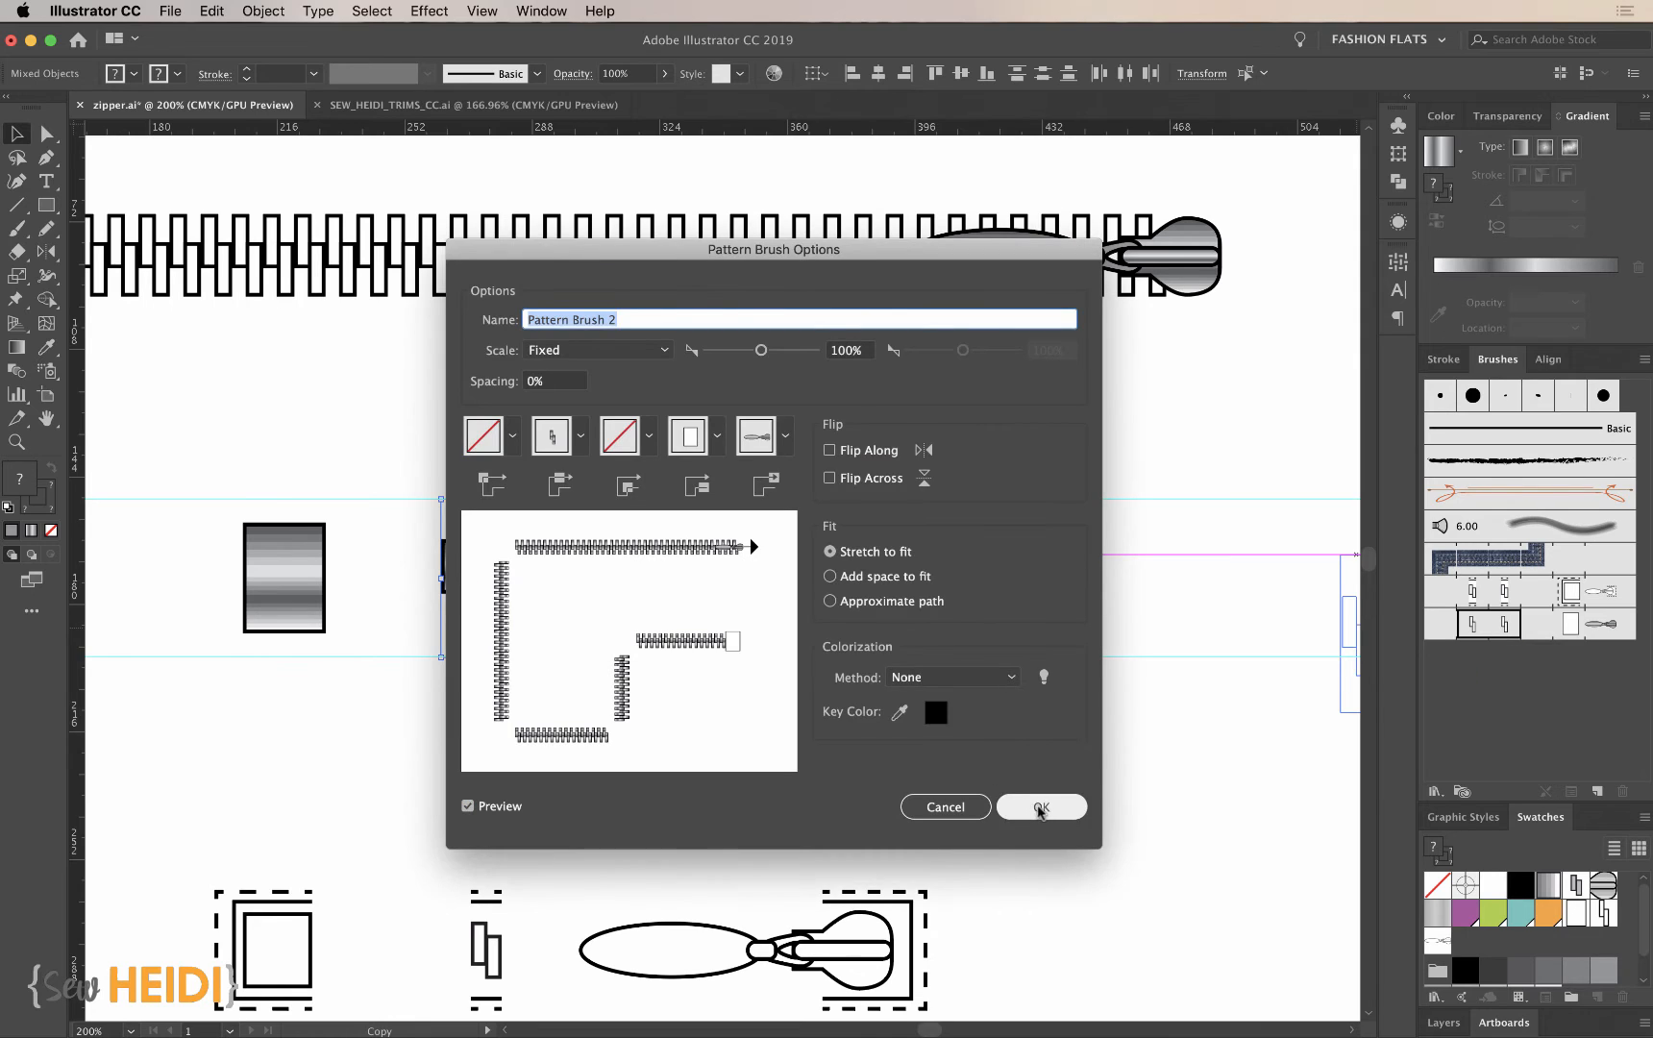
click(1045, 806)
click(809, 578)
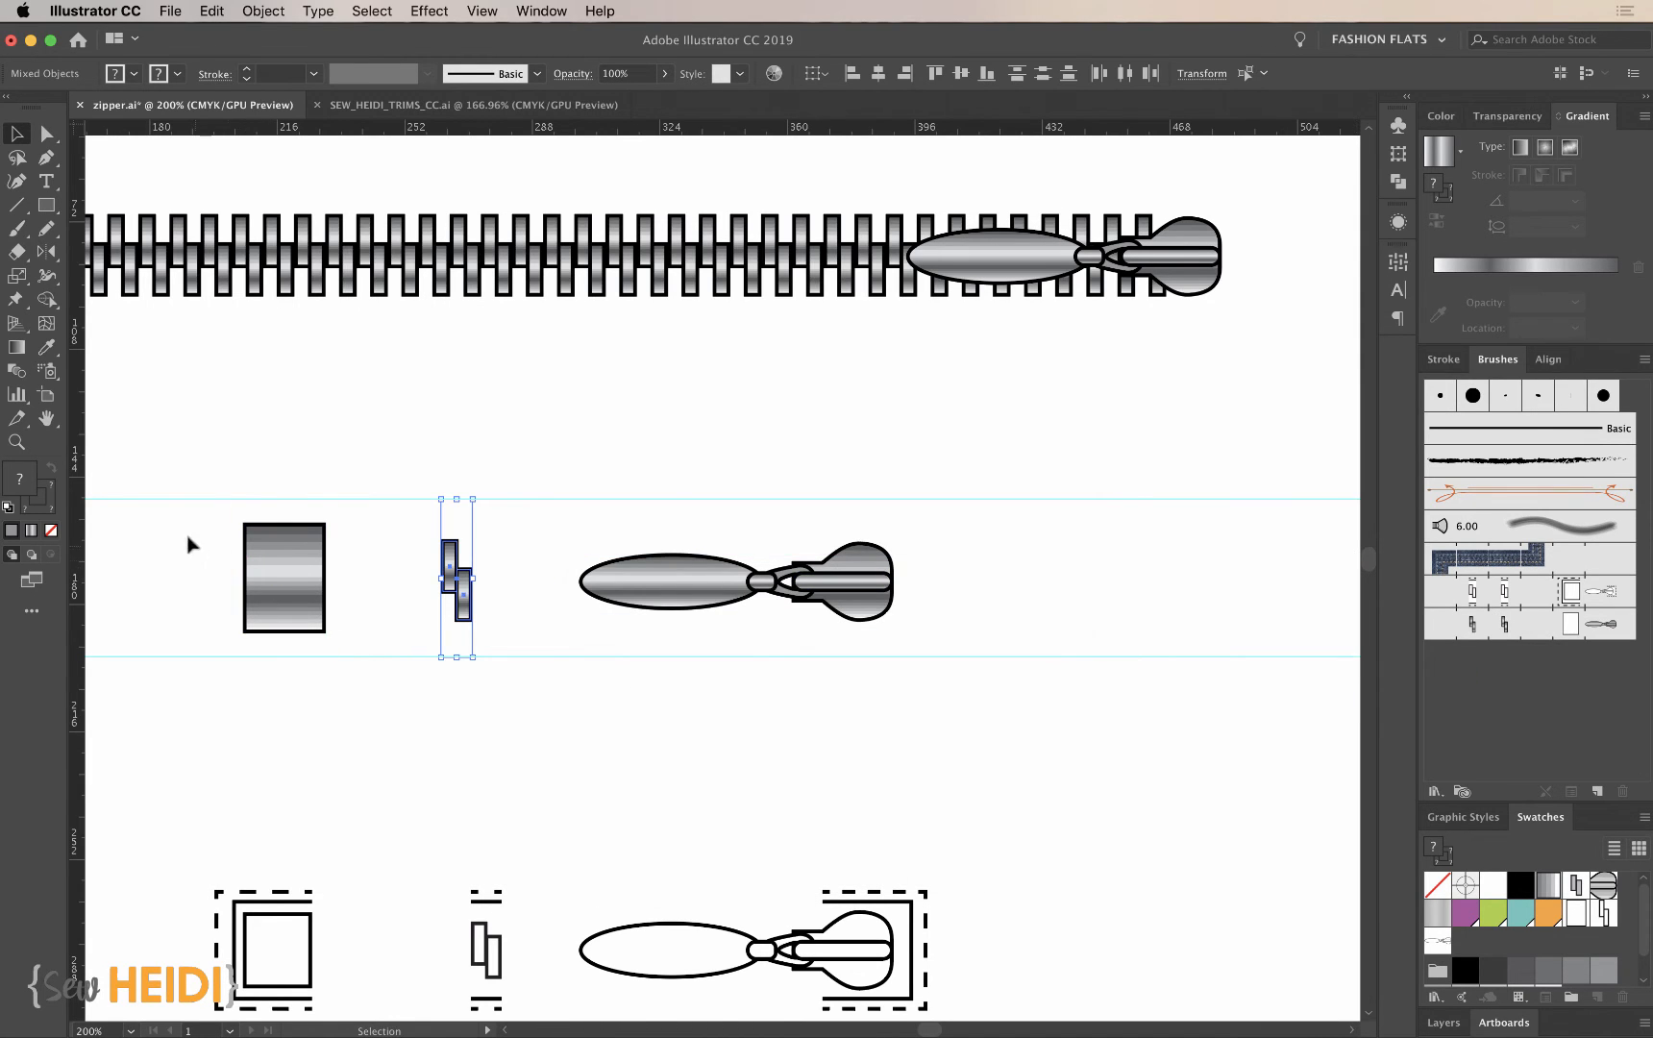
- Replace the zipper brush's start tile with the expanded metallic end stop and apply the change to existing strokes
mouse_move(188, 542)
mouse_down()
mouse_move(325, 598)
mouse_move(1213, 604)
mouse_move(1570, 631)
mouse_up()
click(1041, 807)
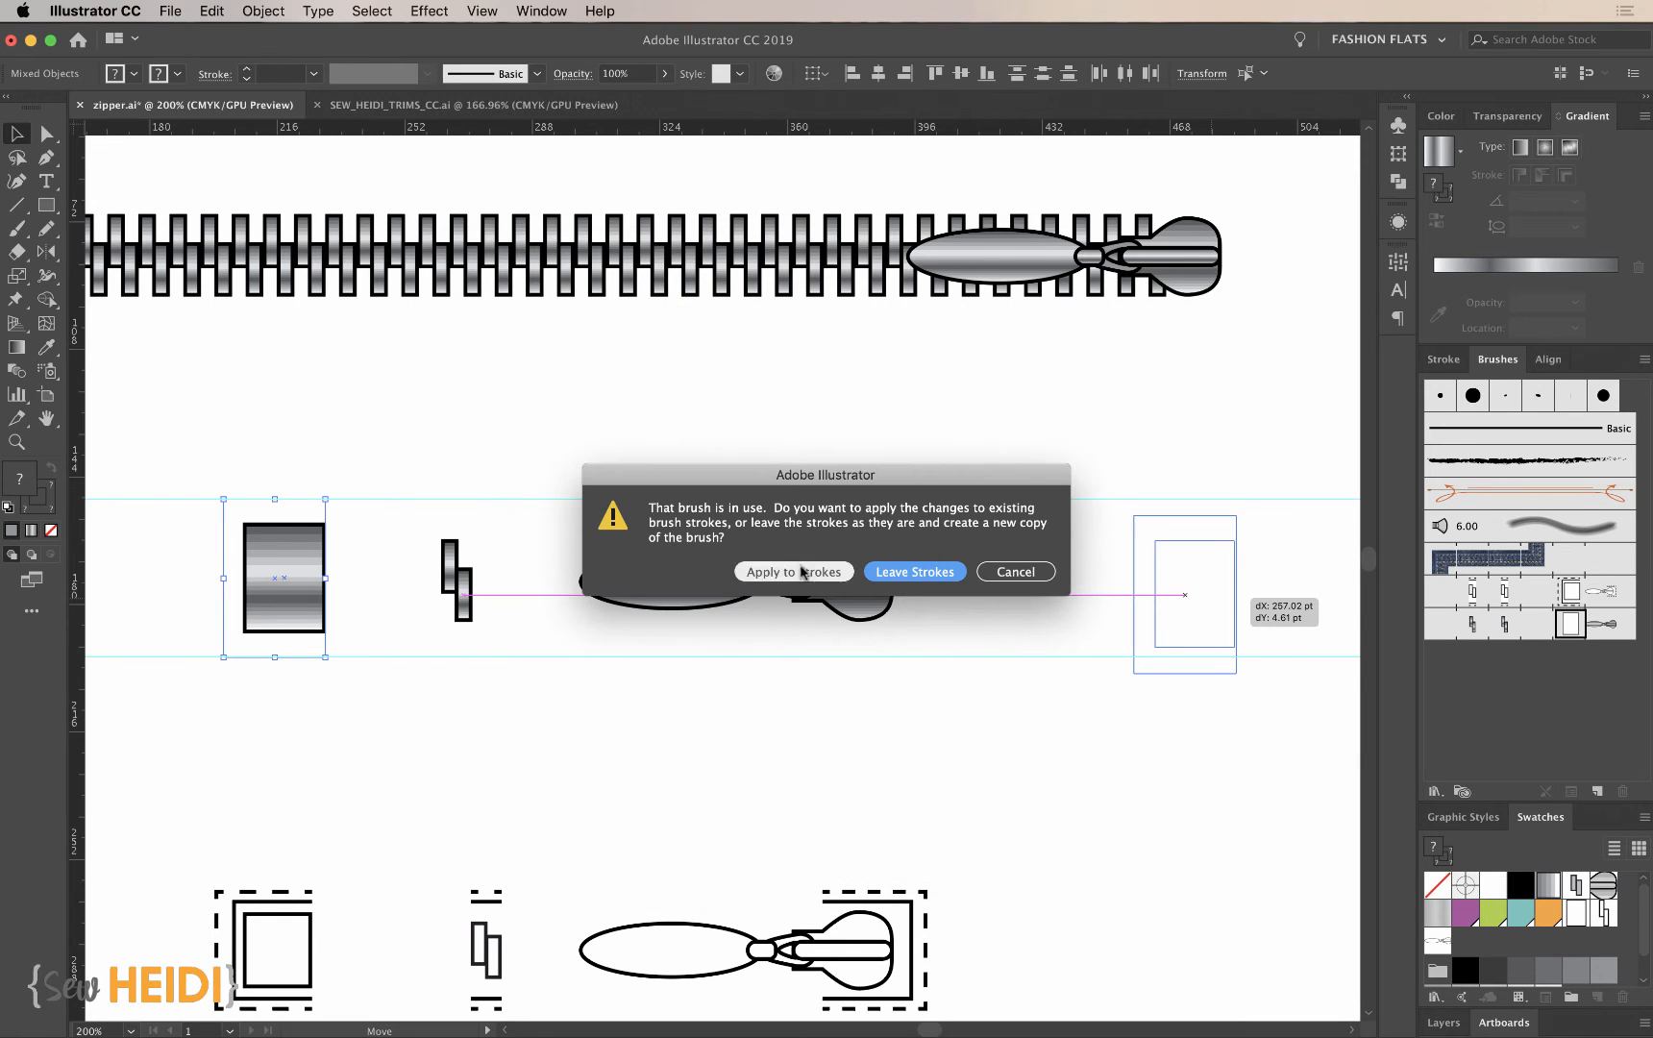
click(796, 573)
scroll(964, 533, left, 4)
scroll(964, 533, up, 2)
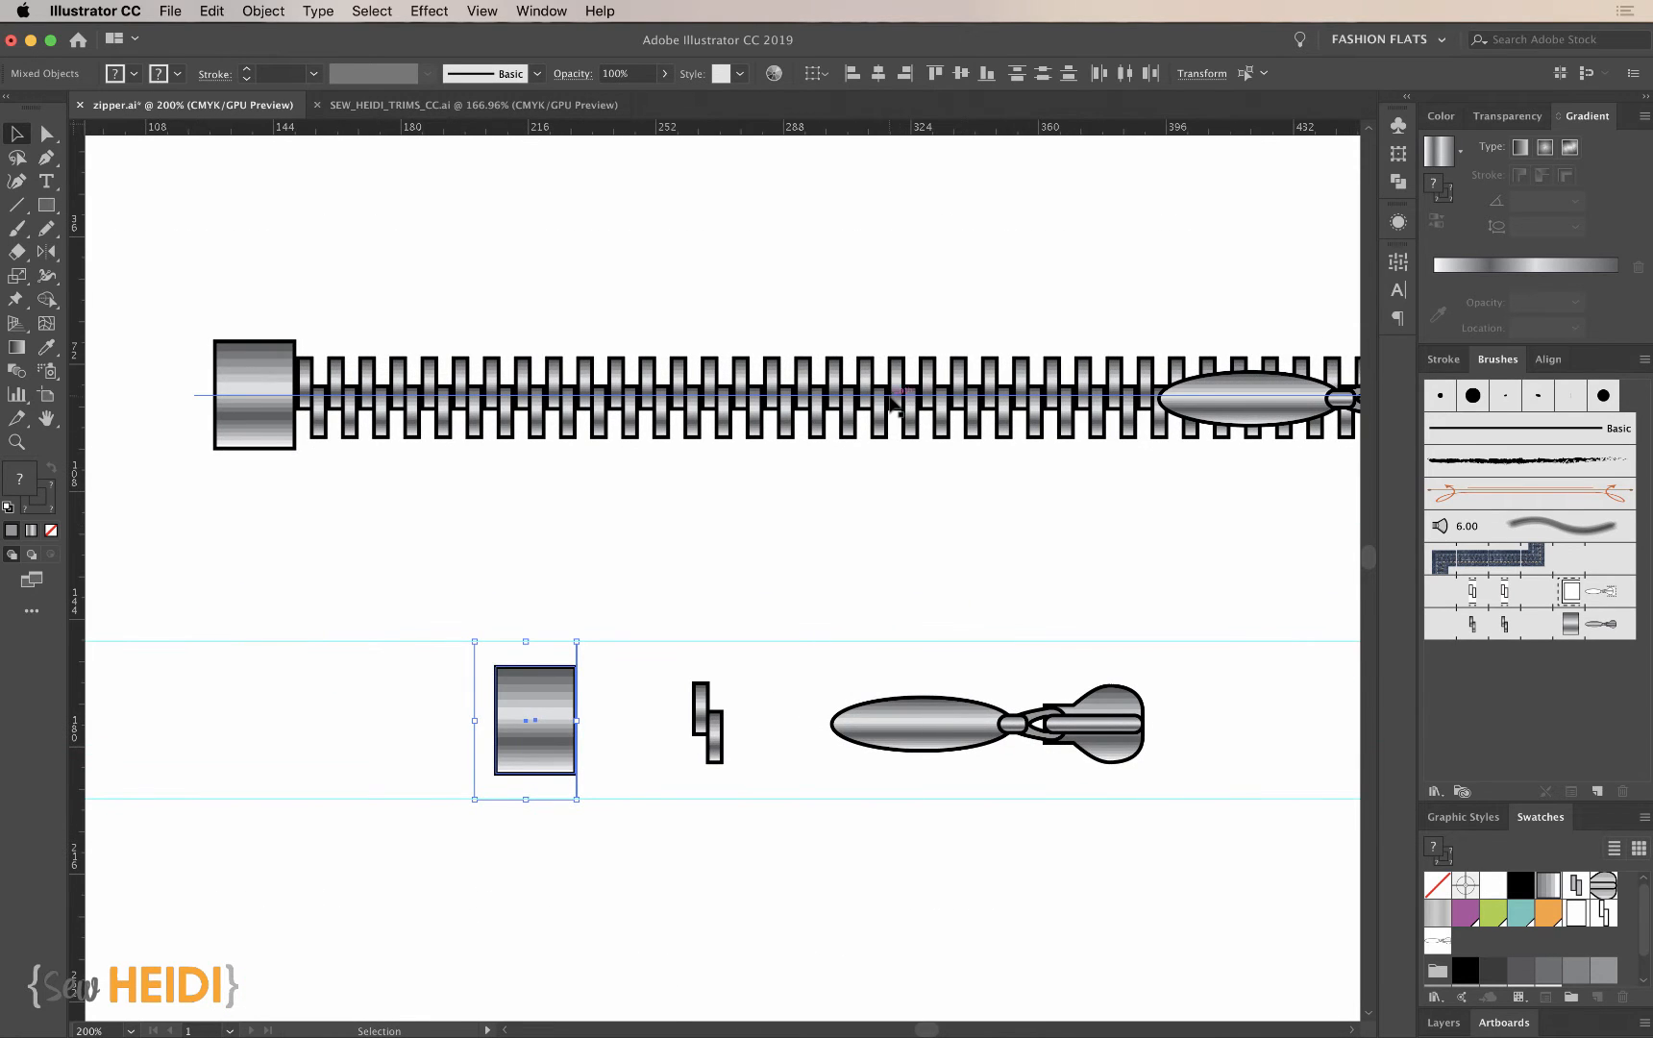
key(super+minus)
scroll(865, 521, right, 3)
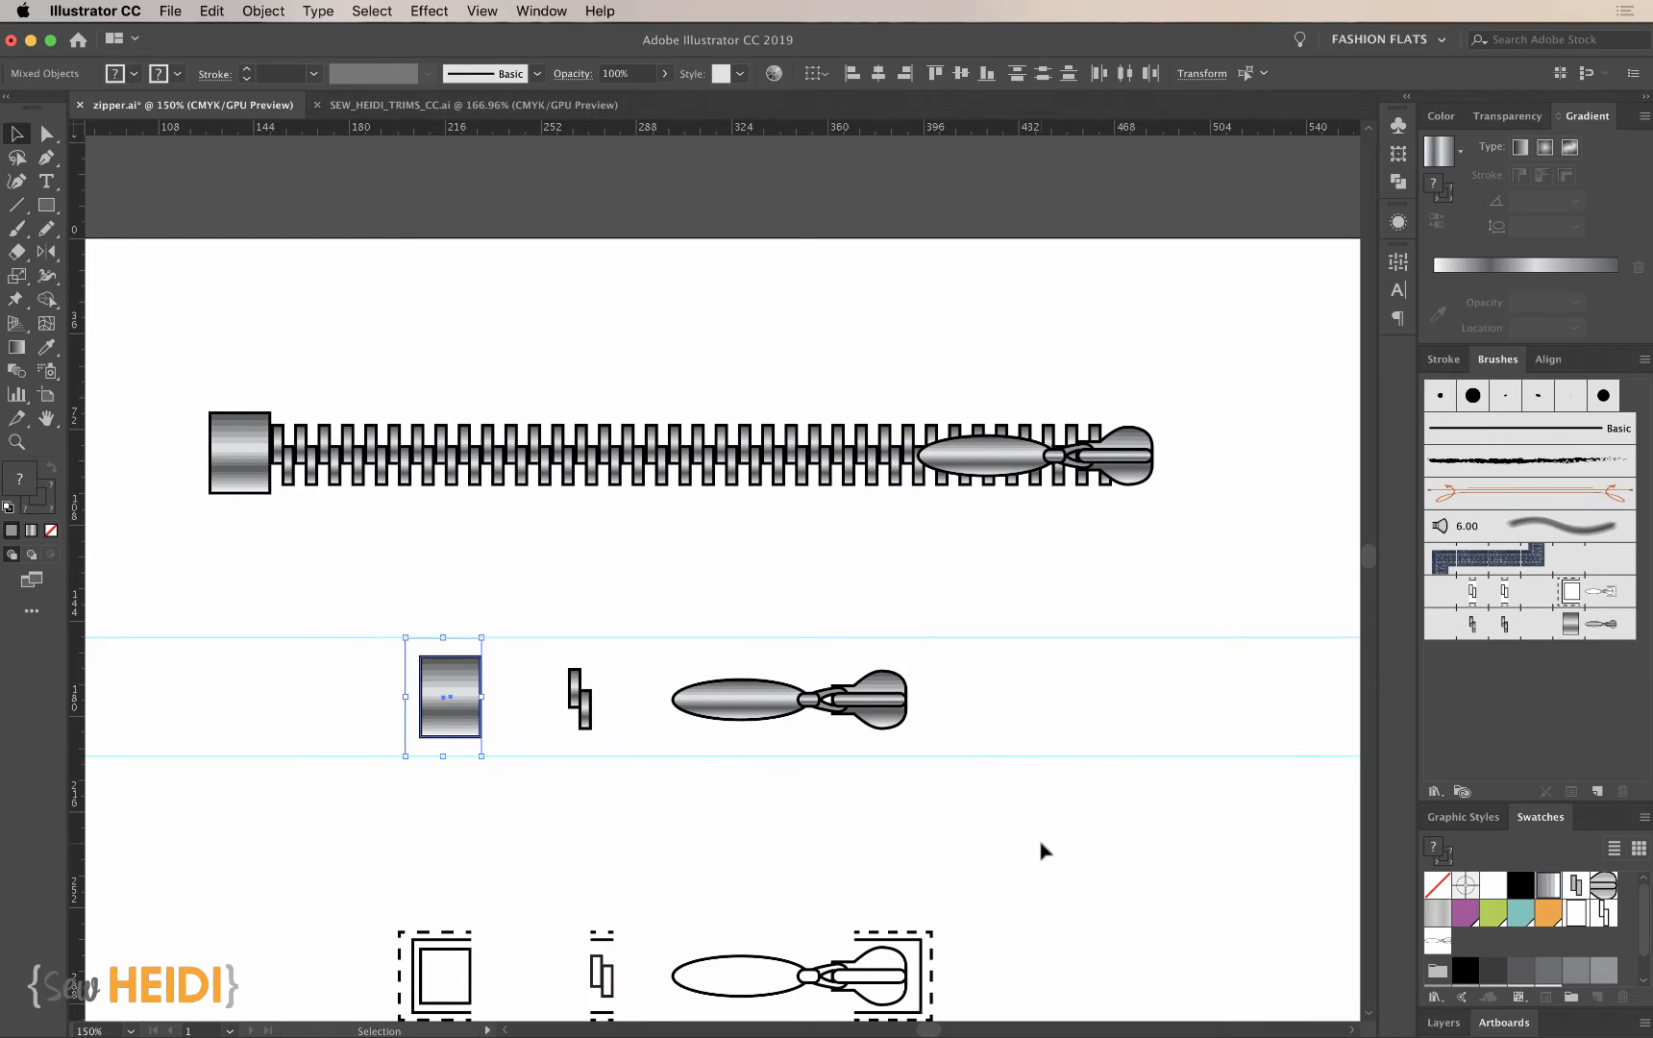
click(1045, 849)
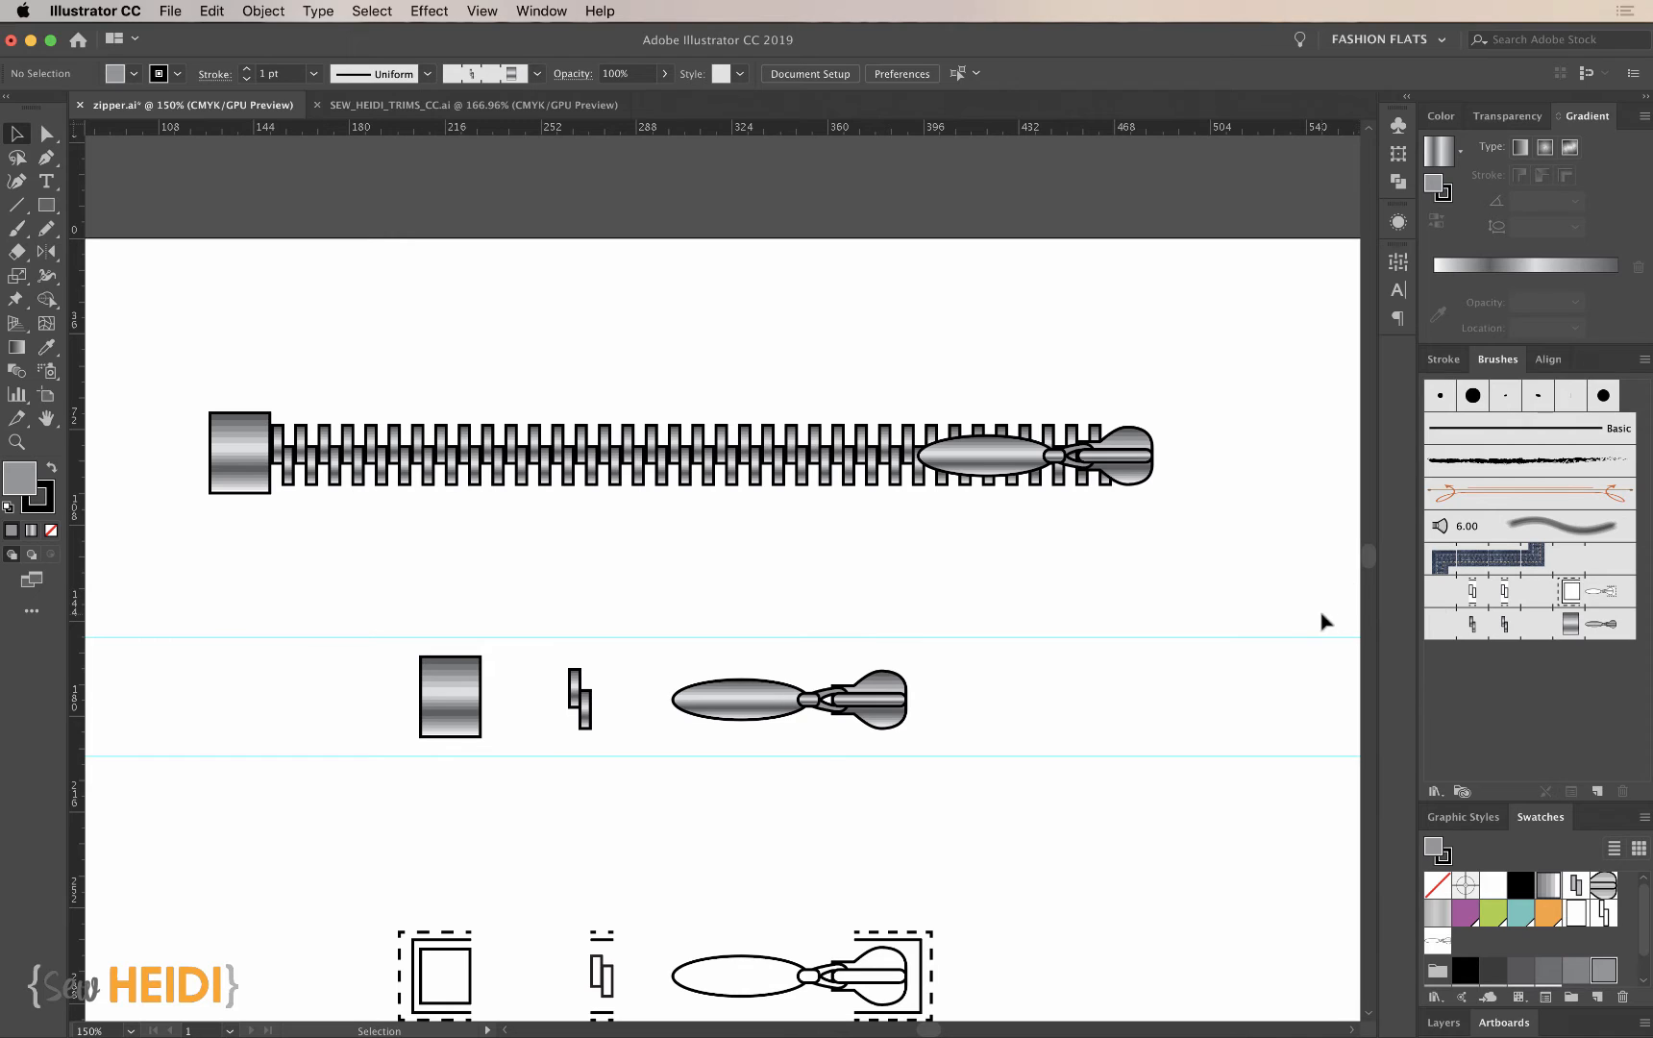
- Set the metallic zipper pattern brush's colorization method to Tints and Shades
double_click(1523, 625)
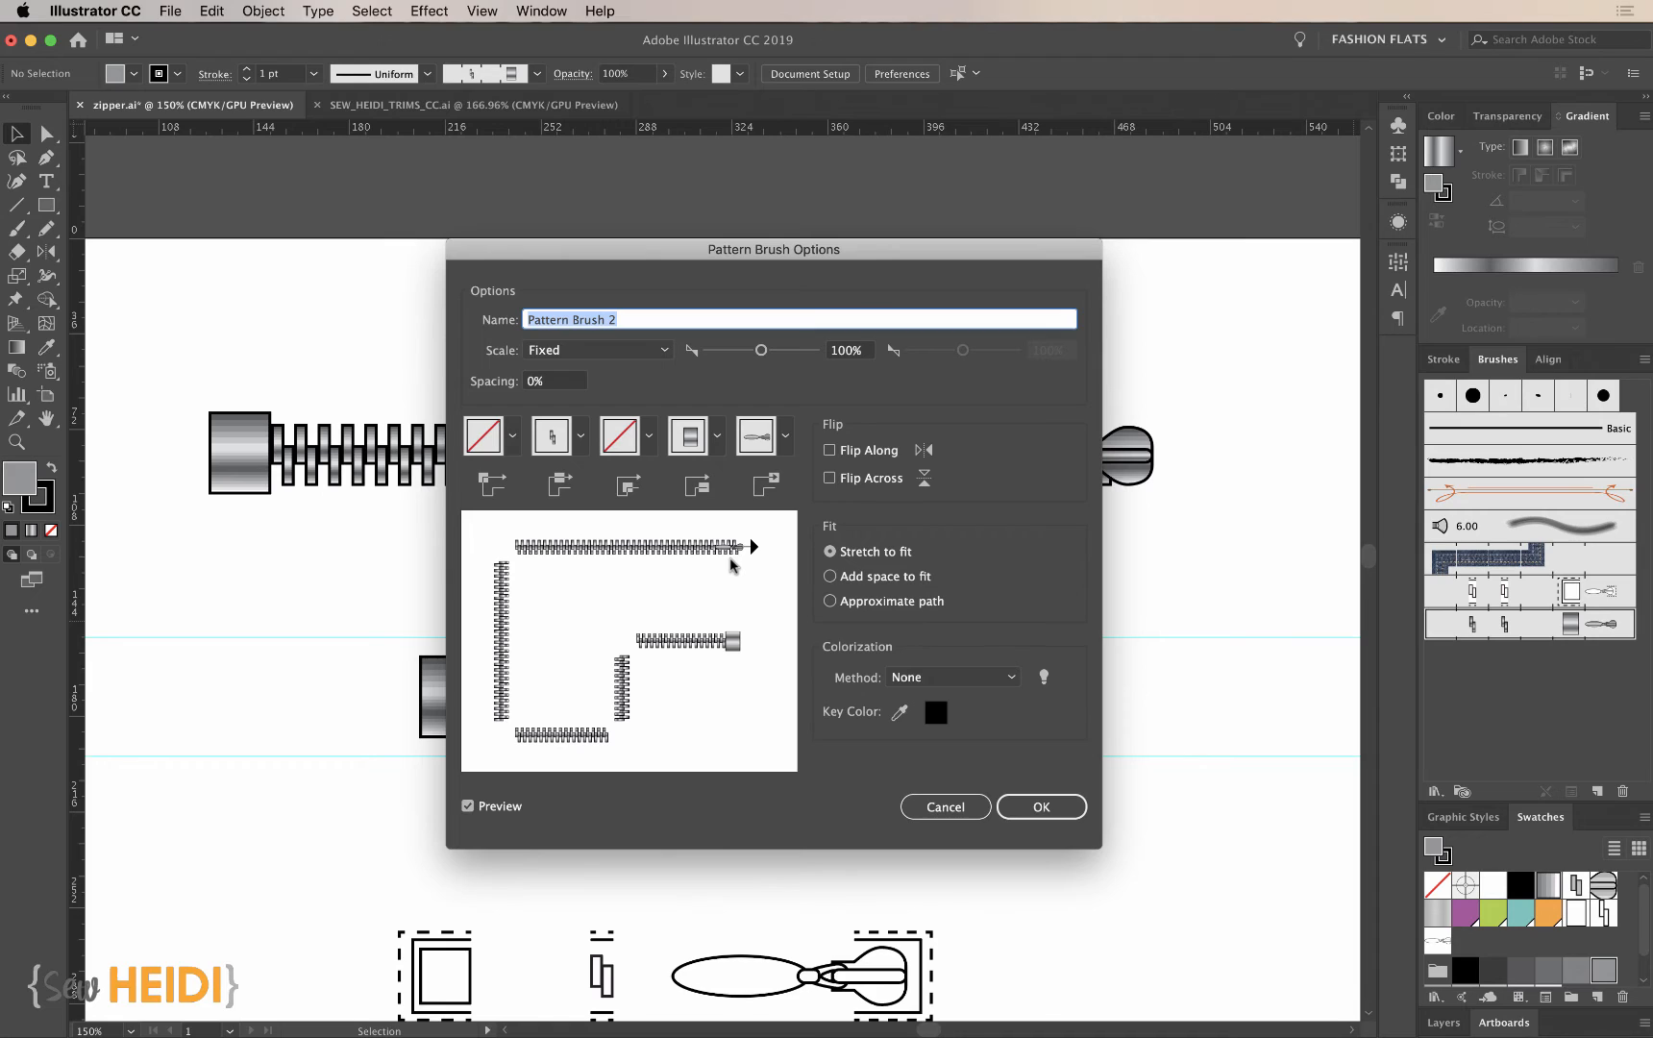
click(918, 680)
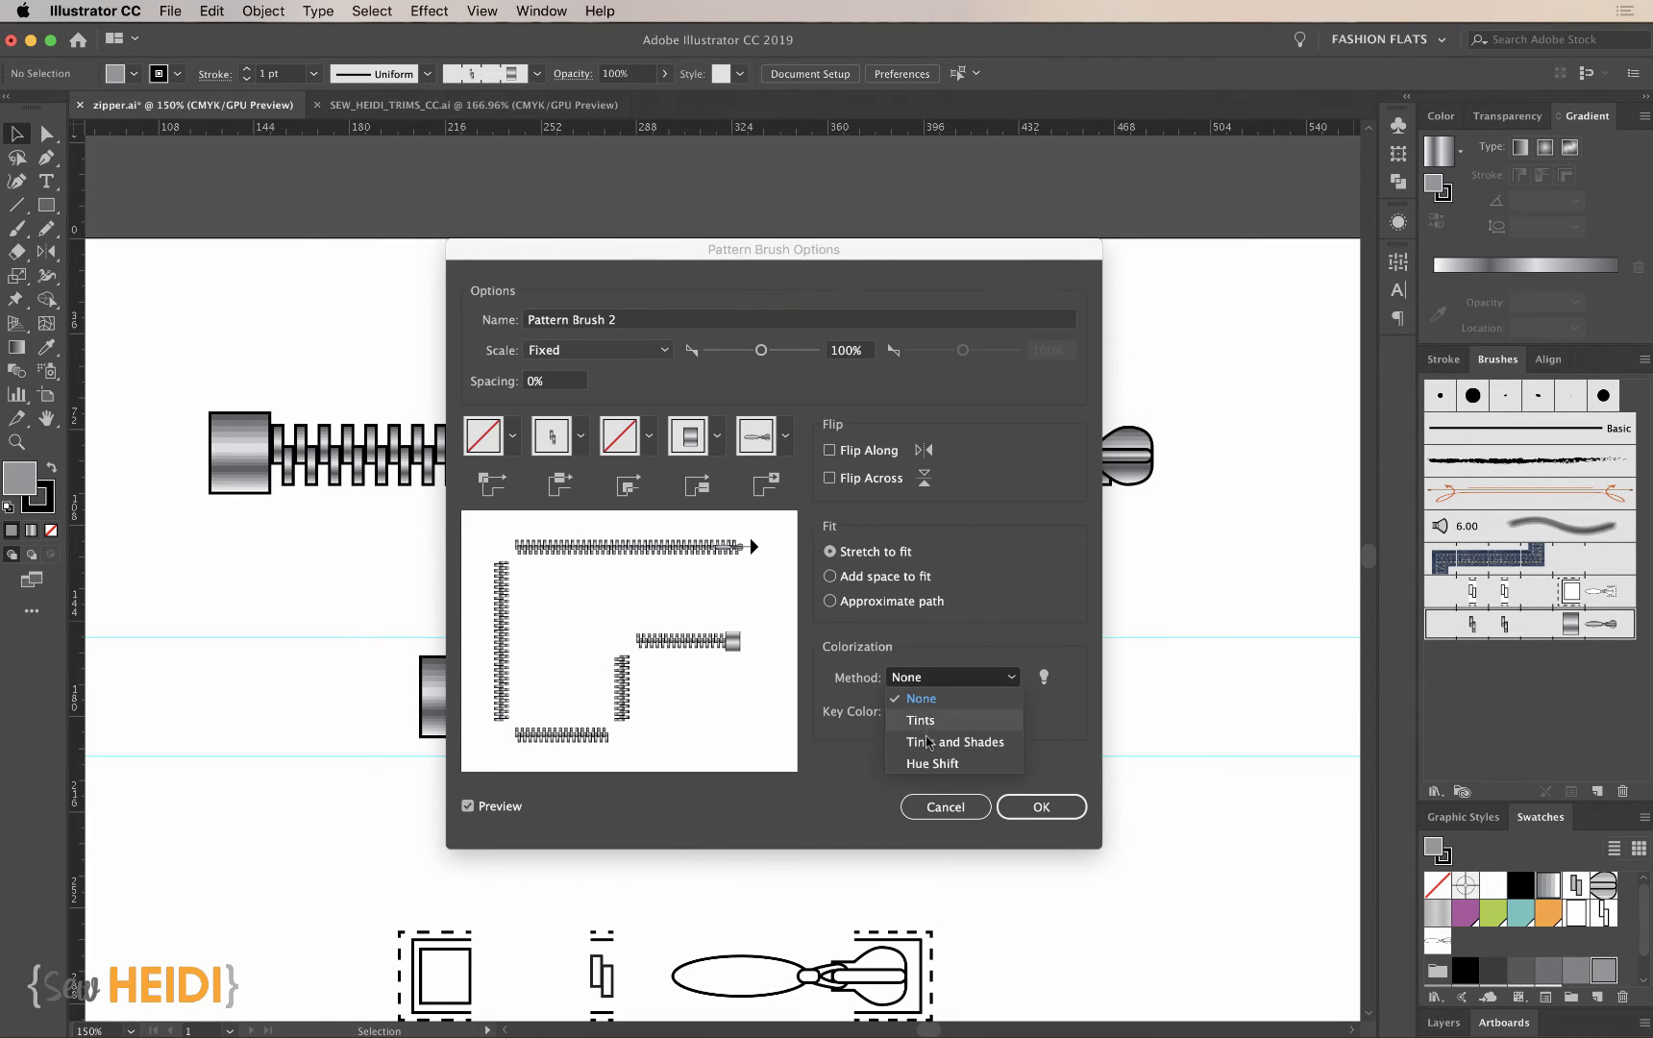
click(963, 742)
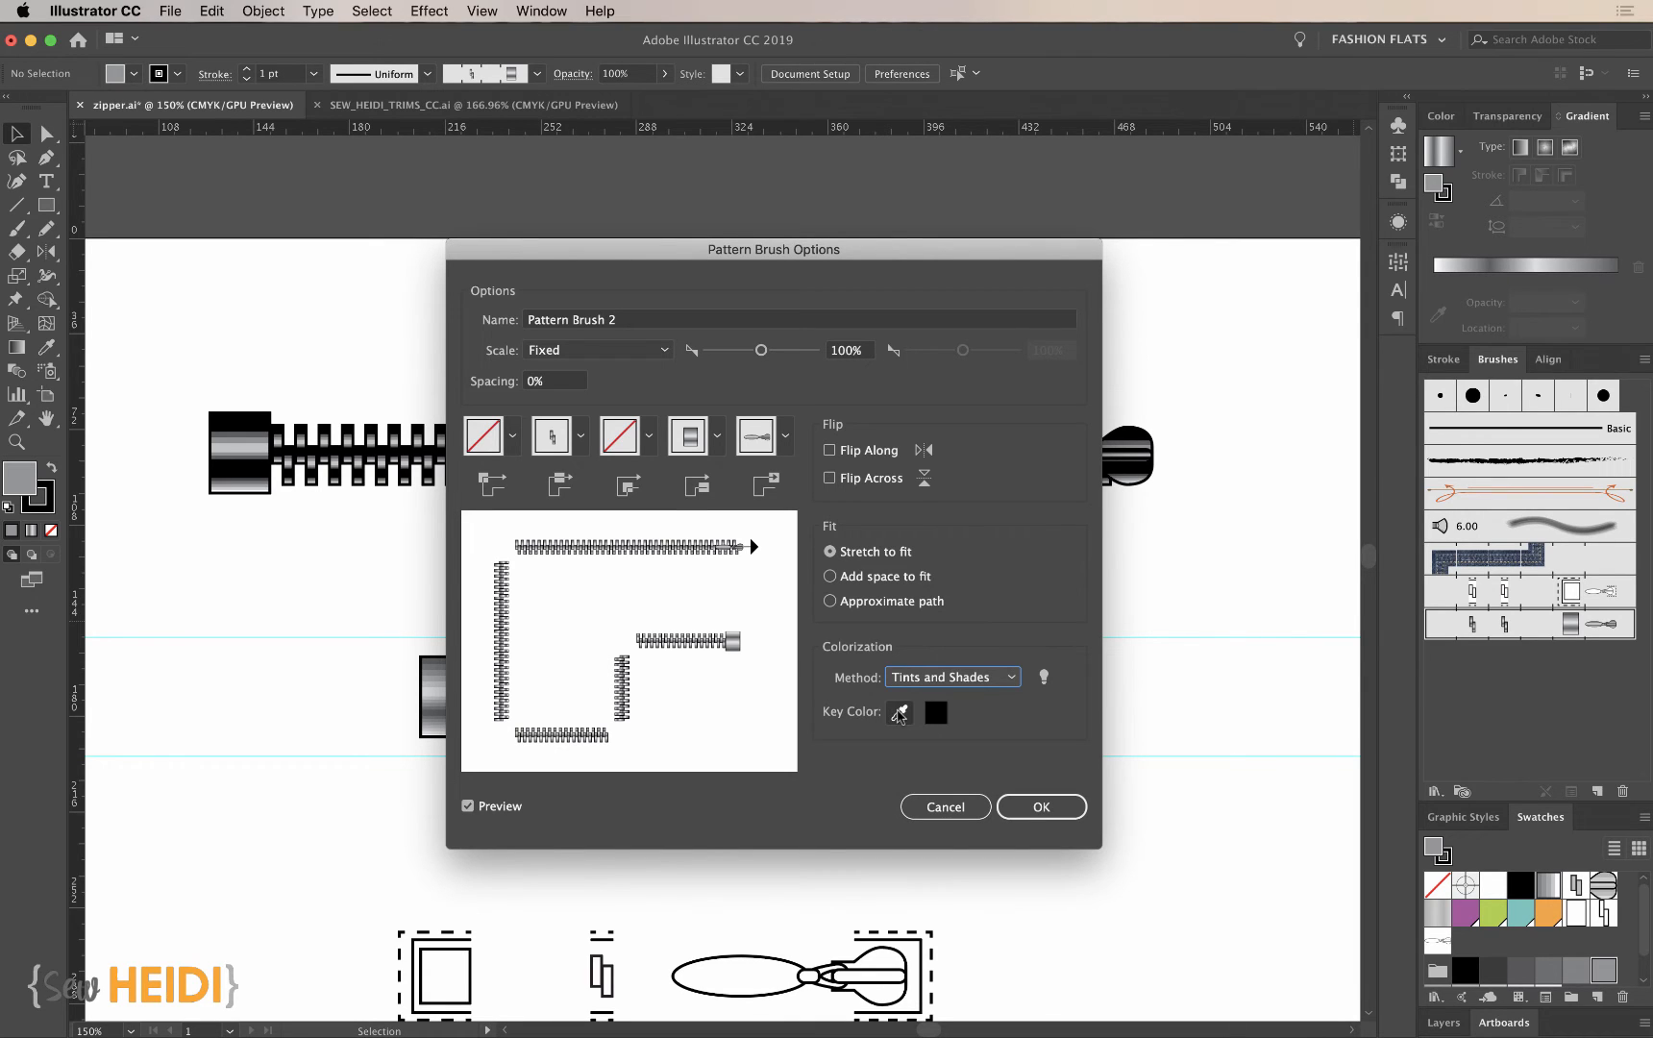
- Sample a mid gray from the end stop in the brush preview as the key color and apply the brush changes to existing strokes
click(900, 712)
click(735, 641)
click(733, 641)
click(733, 639)
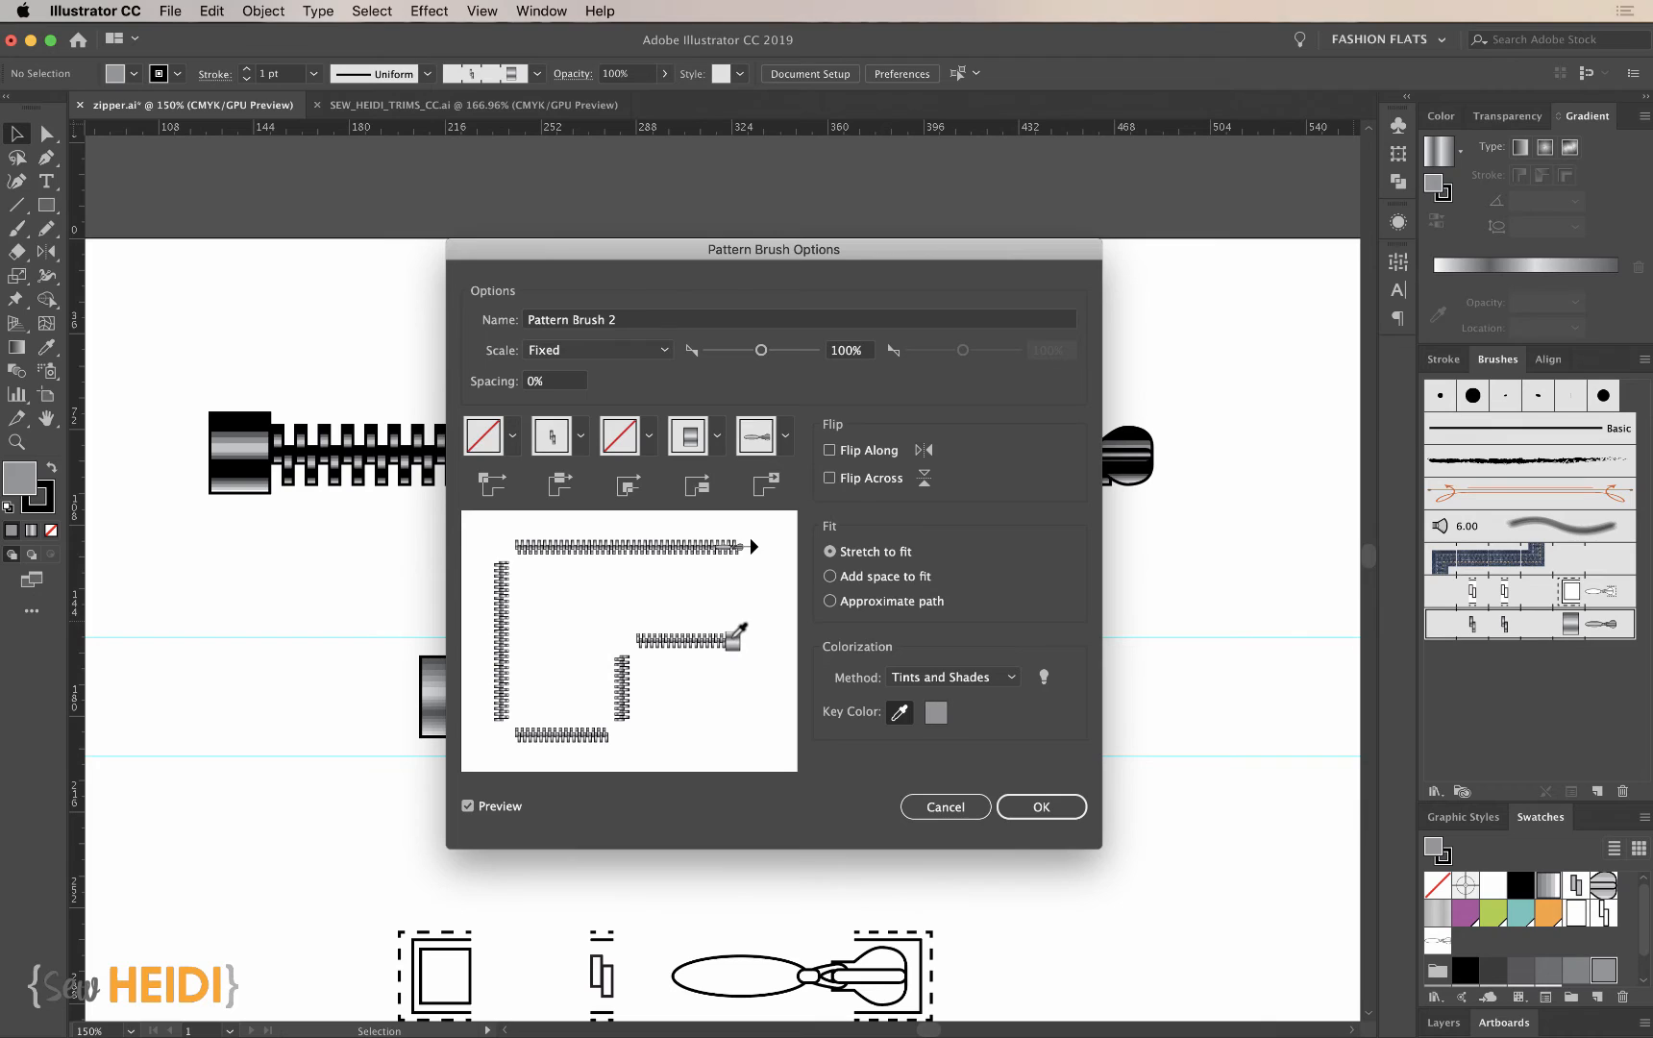
click(733, 638)
click(733, 638)
click(736, 647)
click(736, 645)
click(735, 642)
click(734, 642)
click(734, 643)
click(733, 642)
click(734, 642)
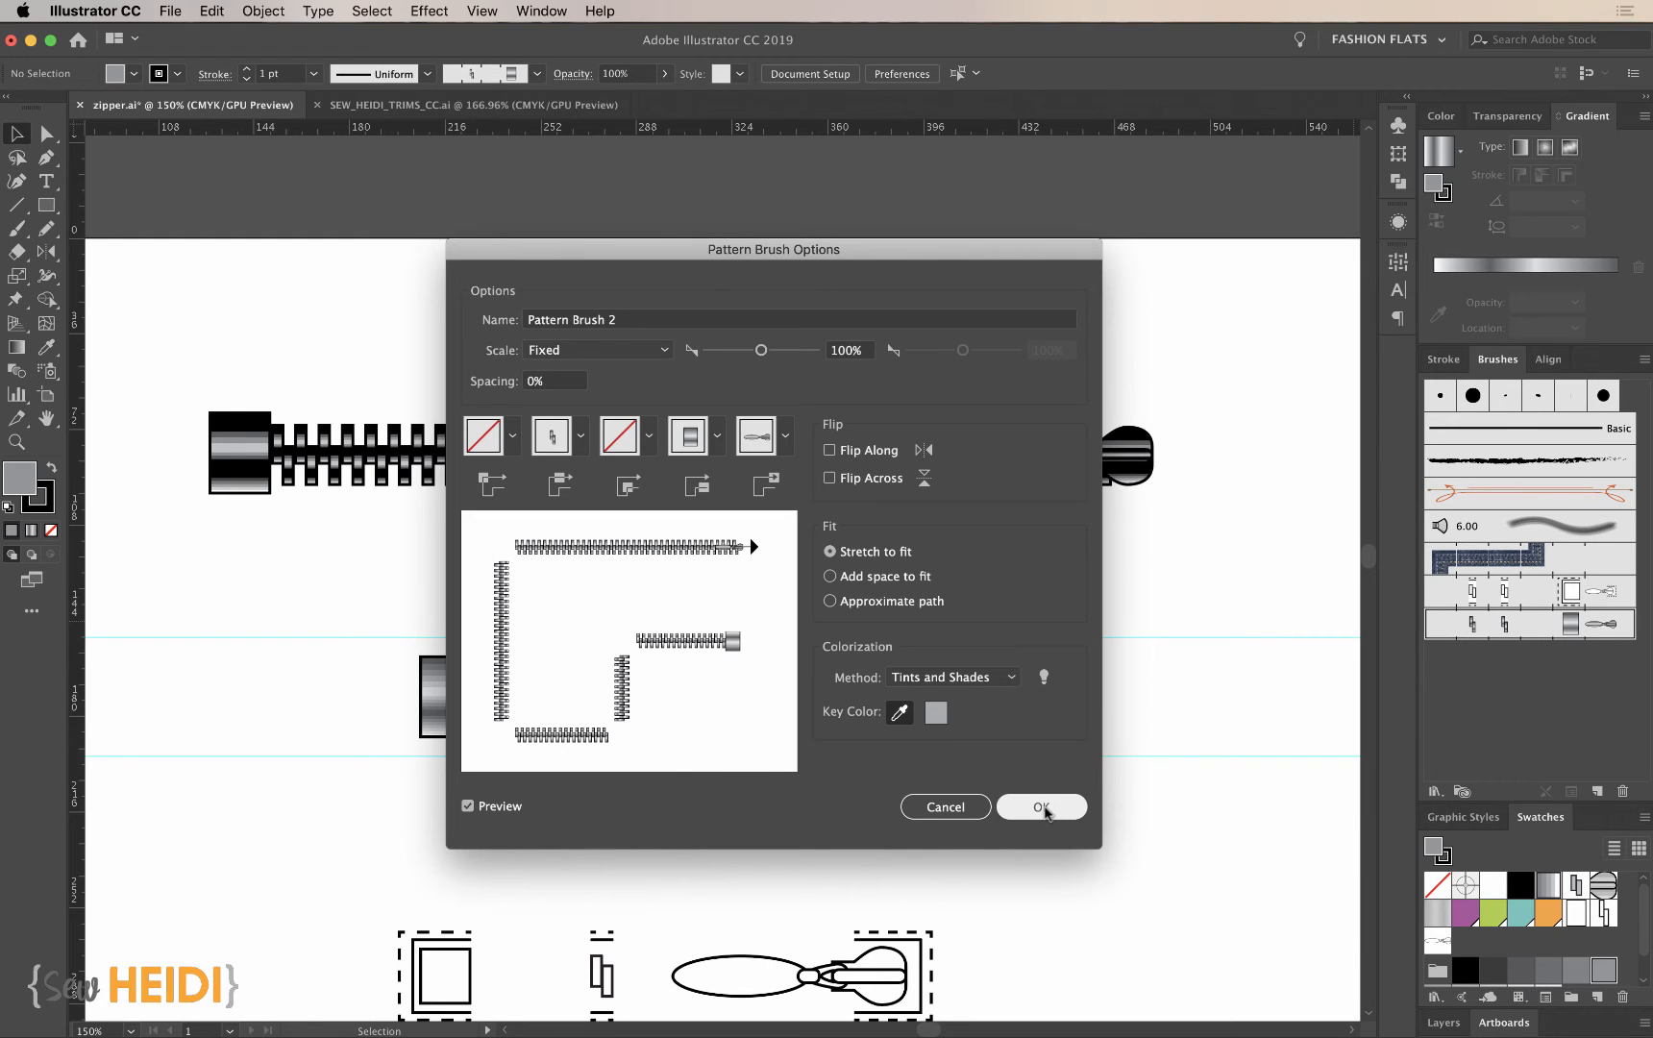
click(1049, 806)
click(836, 572)
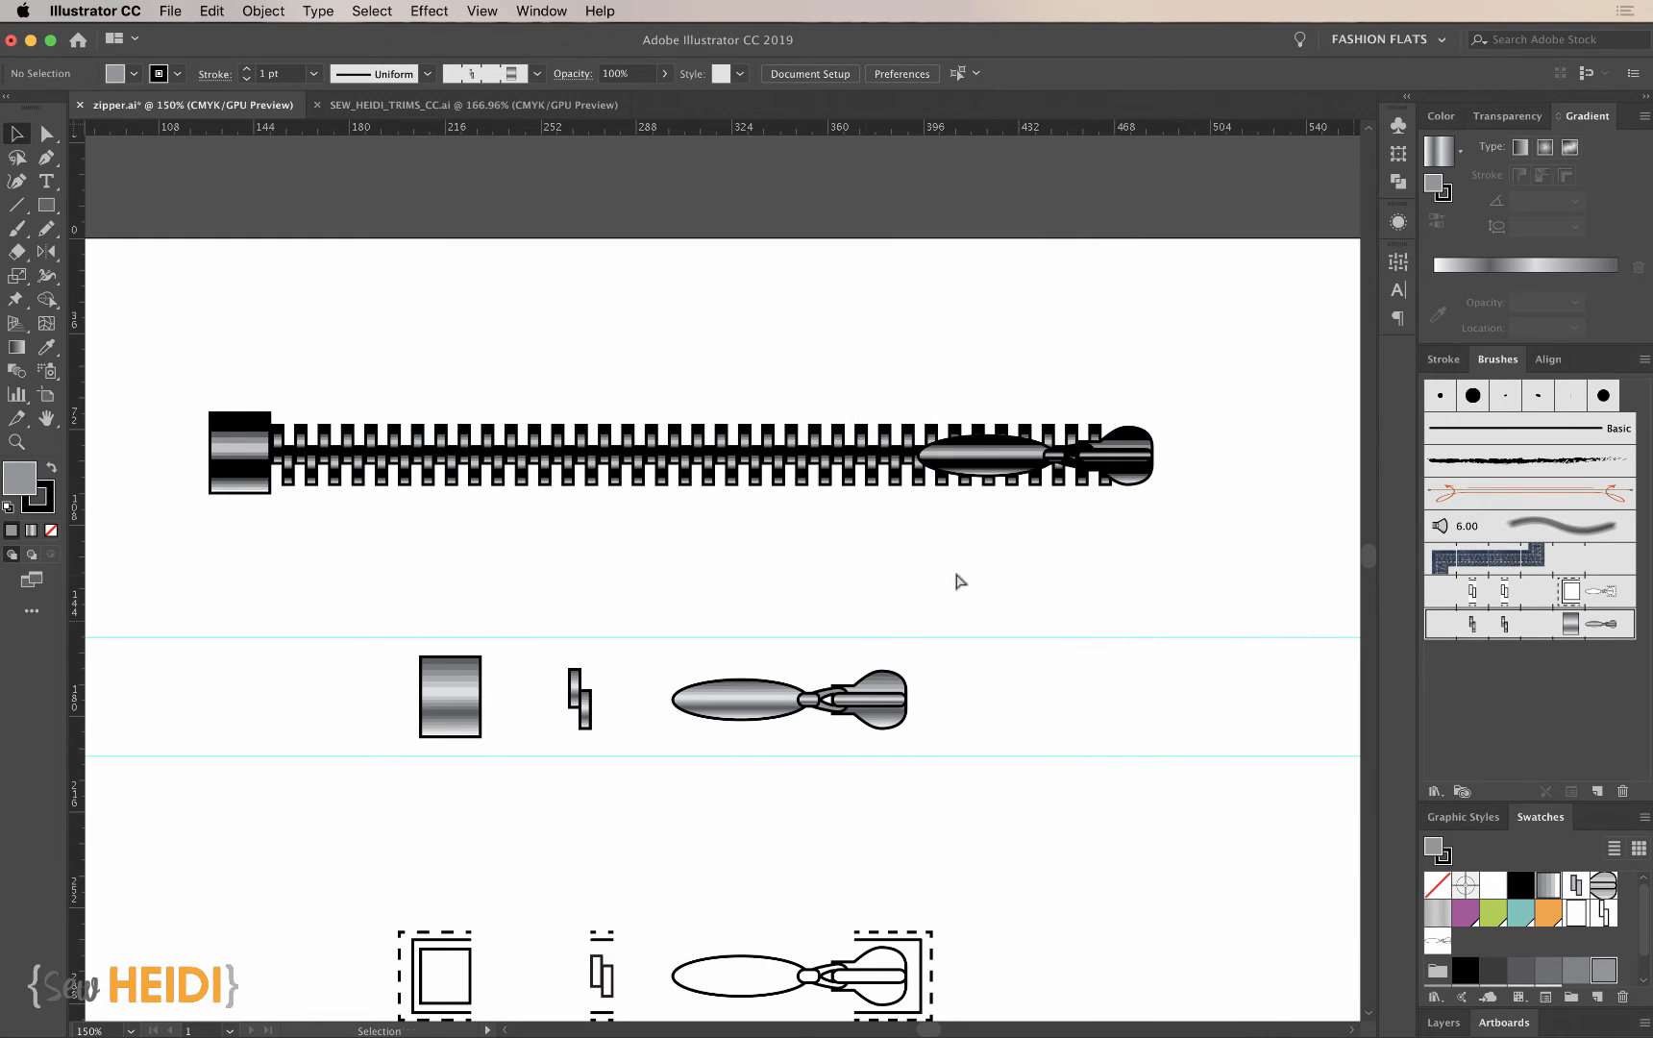
- Recolor the zipper path's stroke, testing lavender and mint shades before settling on a dark bronze
click(990, 461)
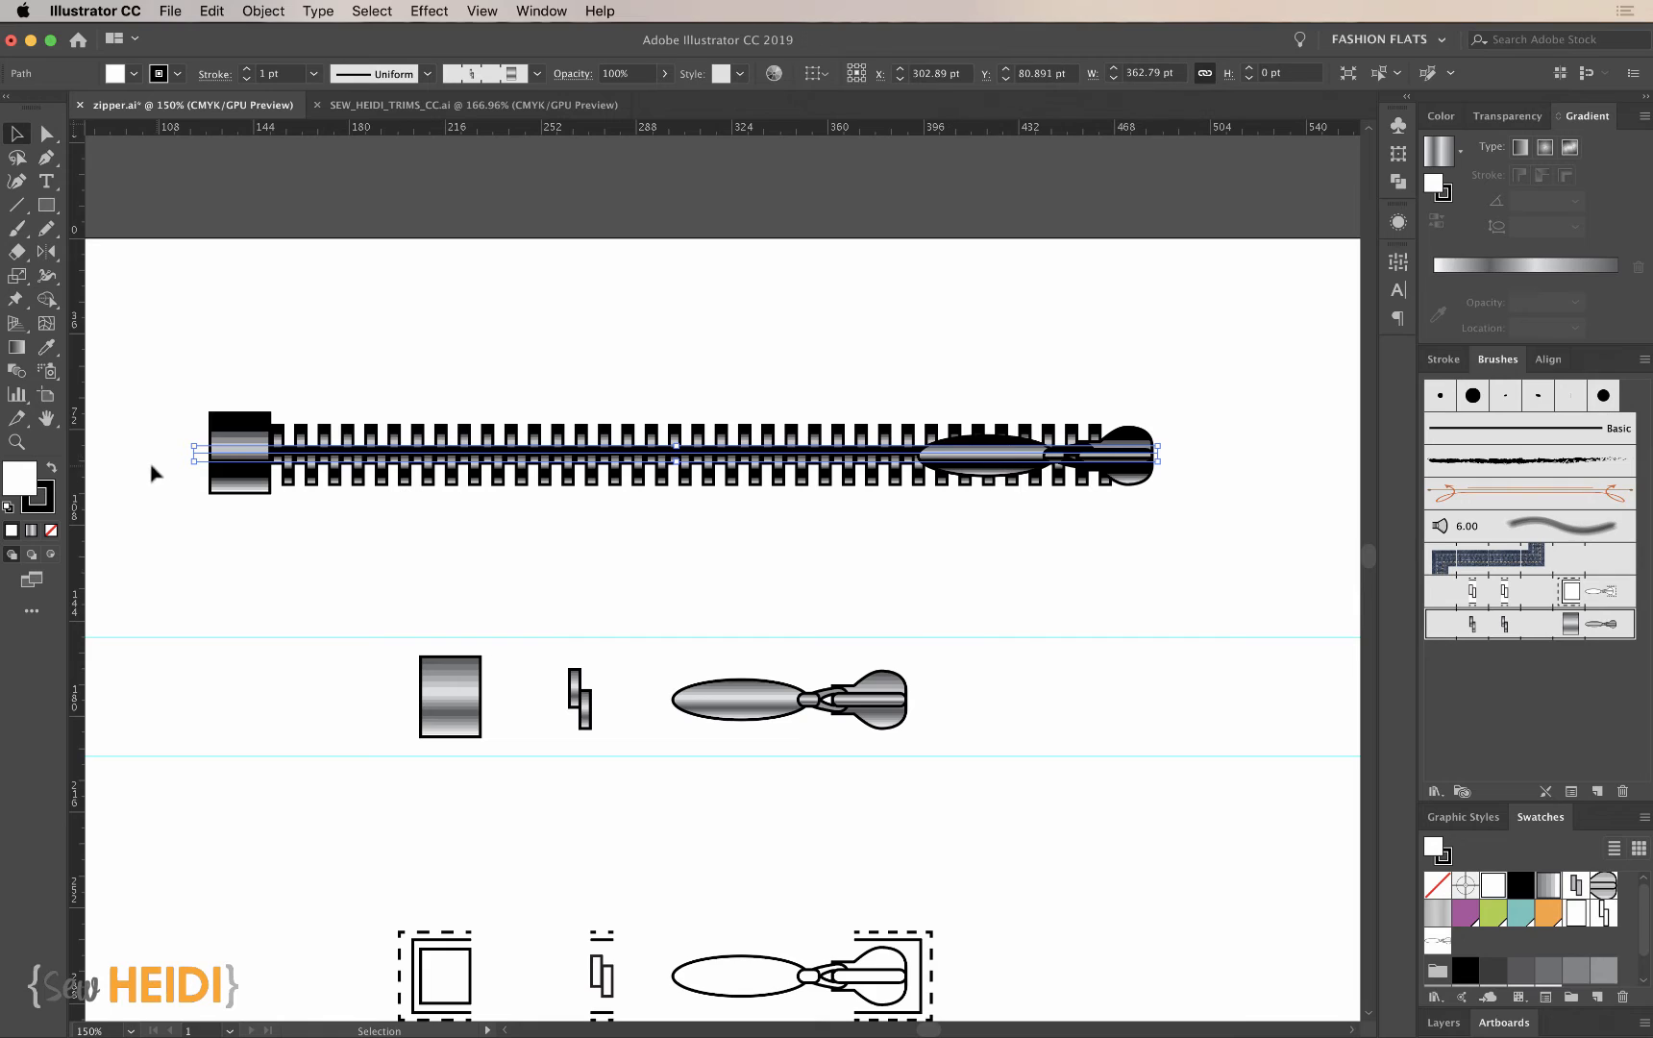
click(44, 508)
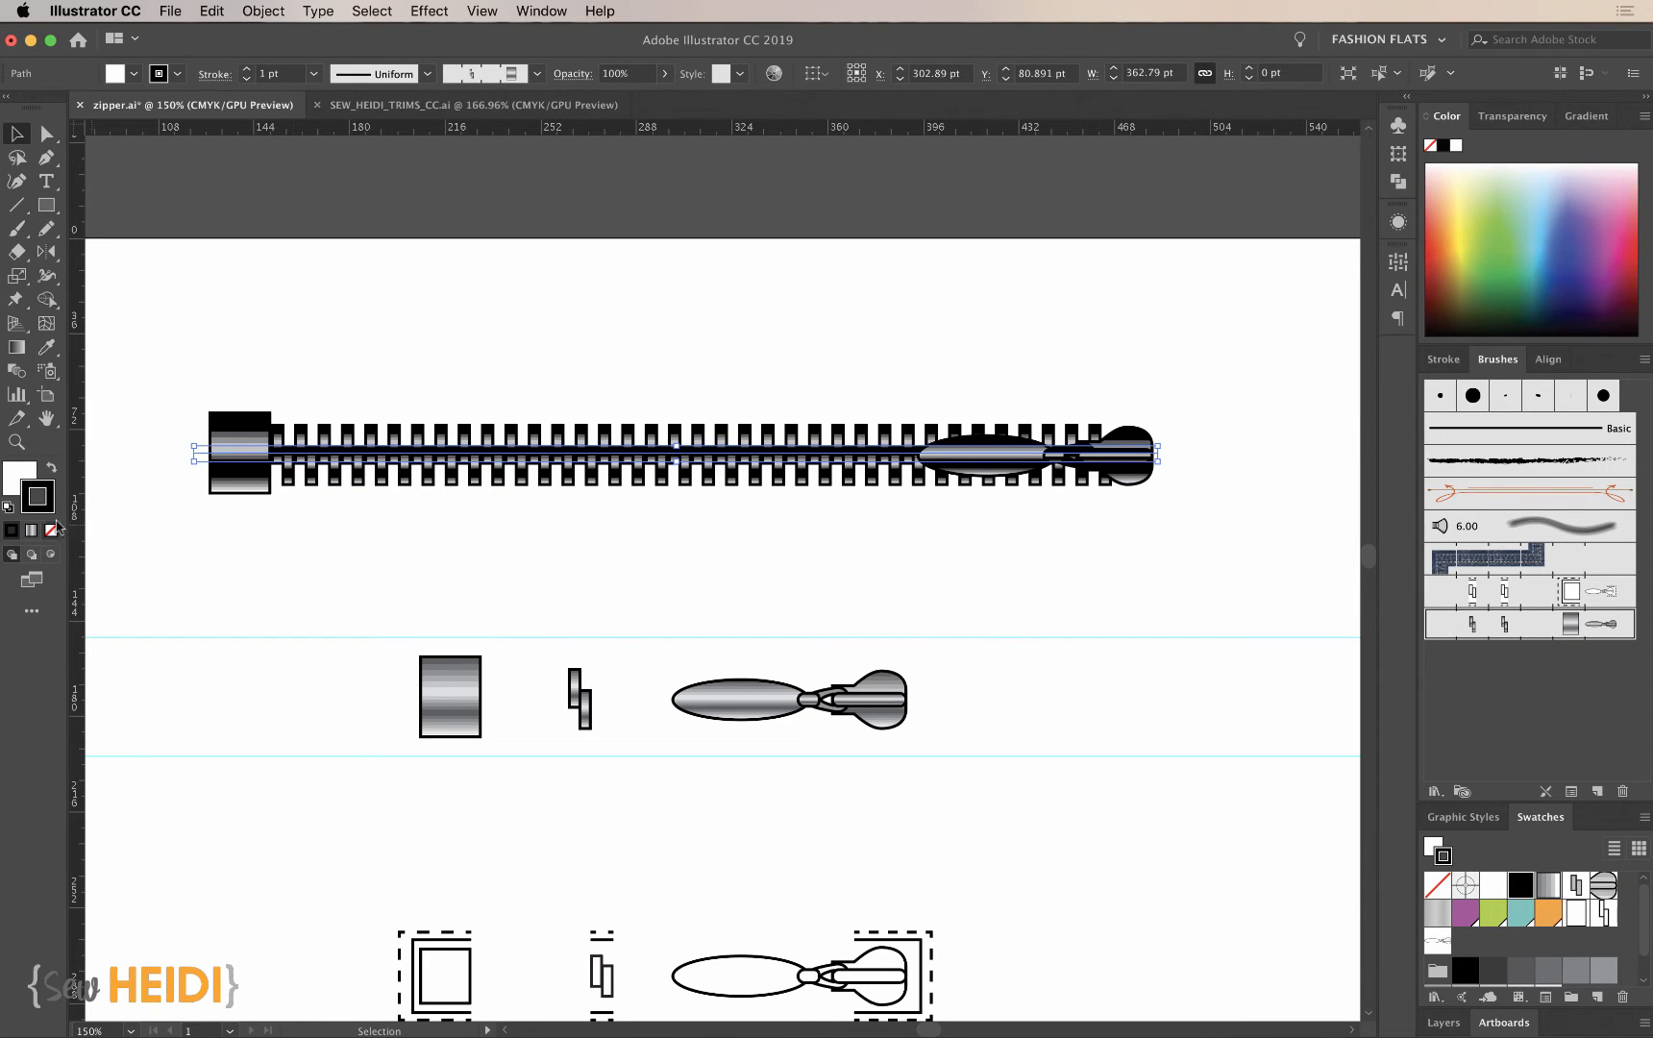
click(1468, 225)
mouse_move(1542, 215)
mouse_down()
mouse_move(1576, 270)
mouse_move(1538, 300)
mouse_up()
click(1543, 232)
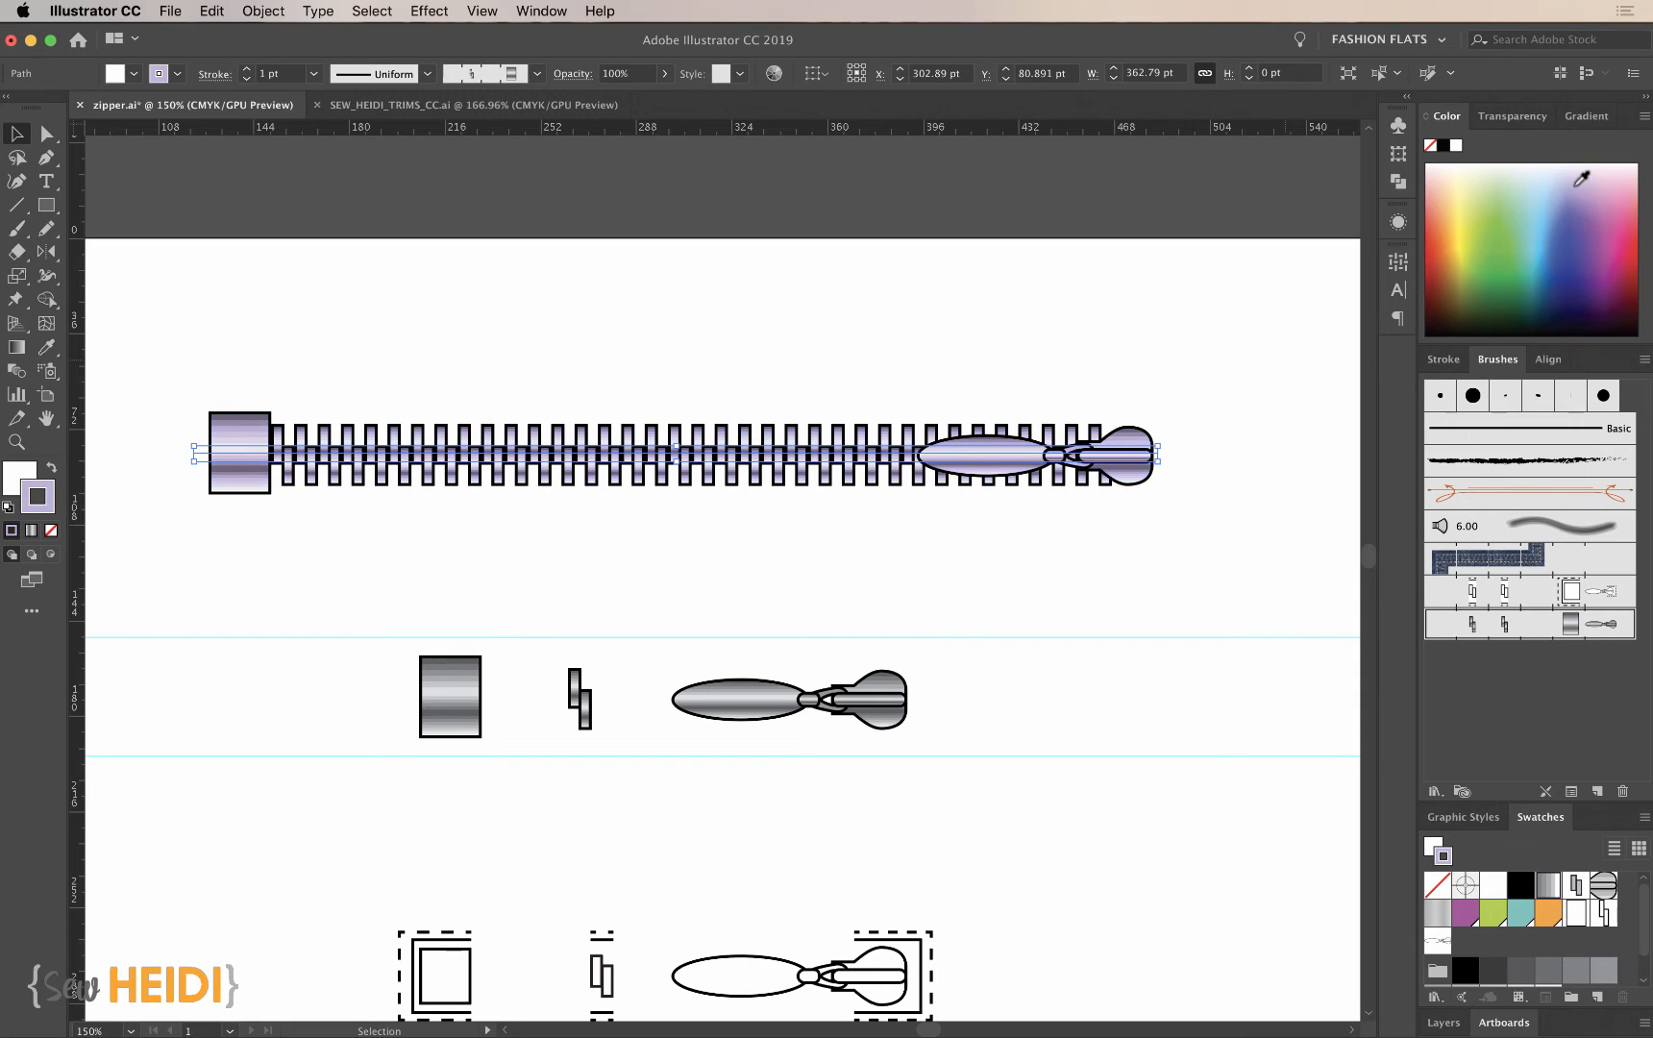
click(1524, 186)
click(1463, 295)
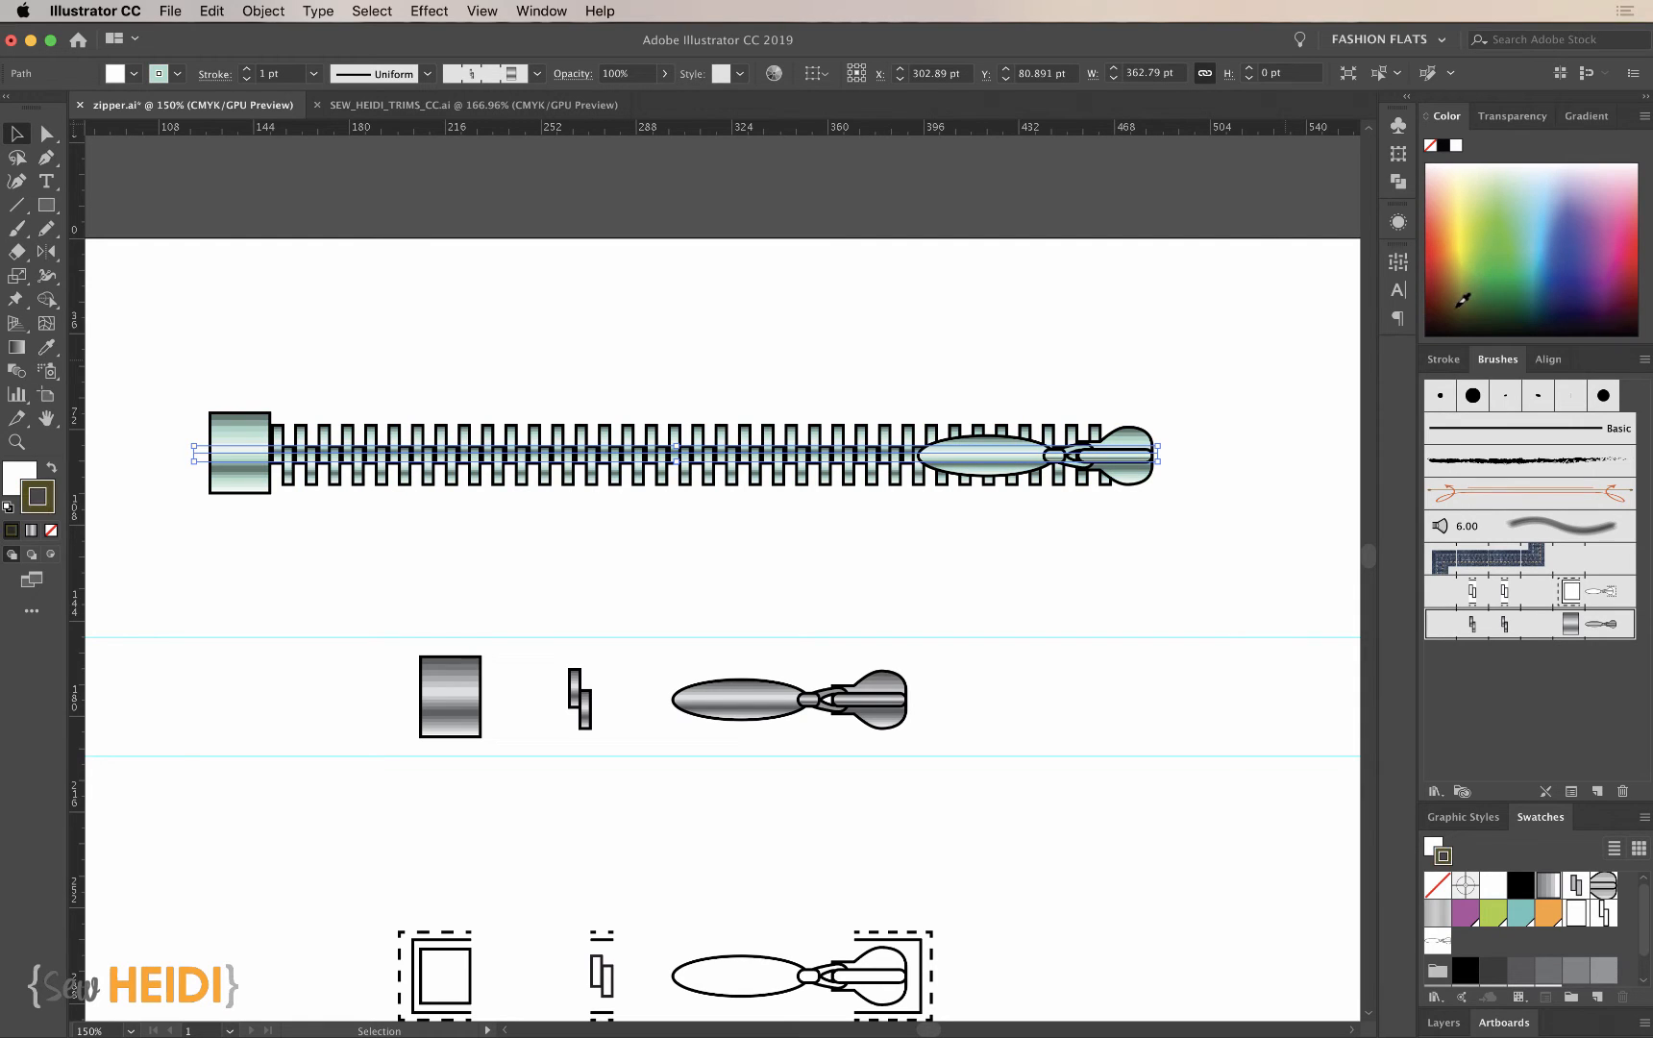
click(1204, 552)
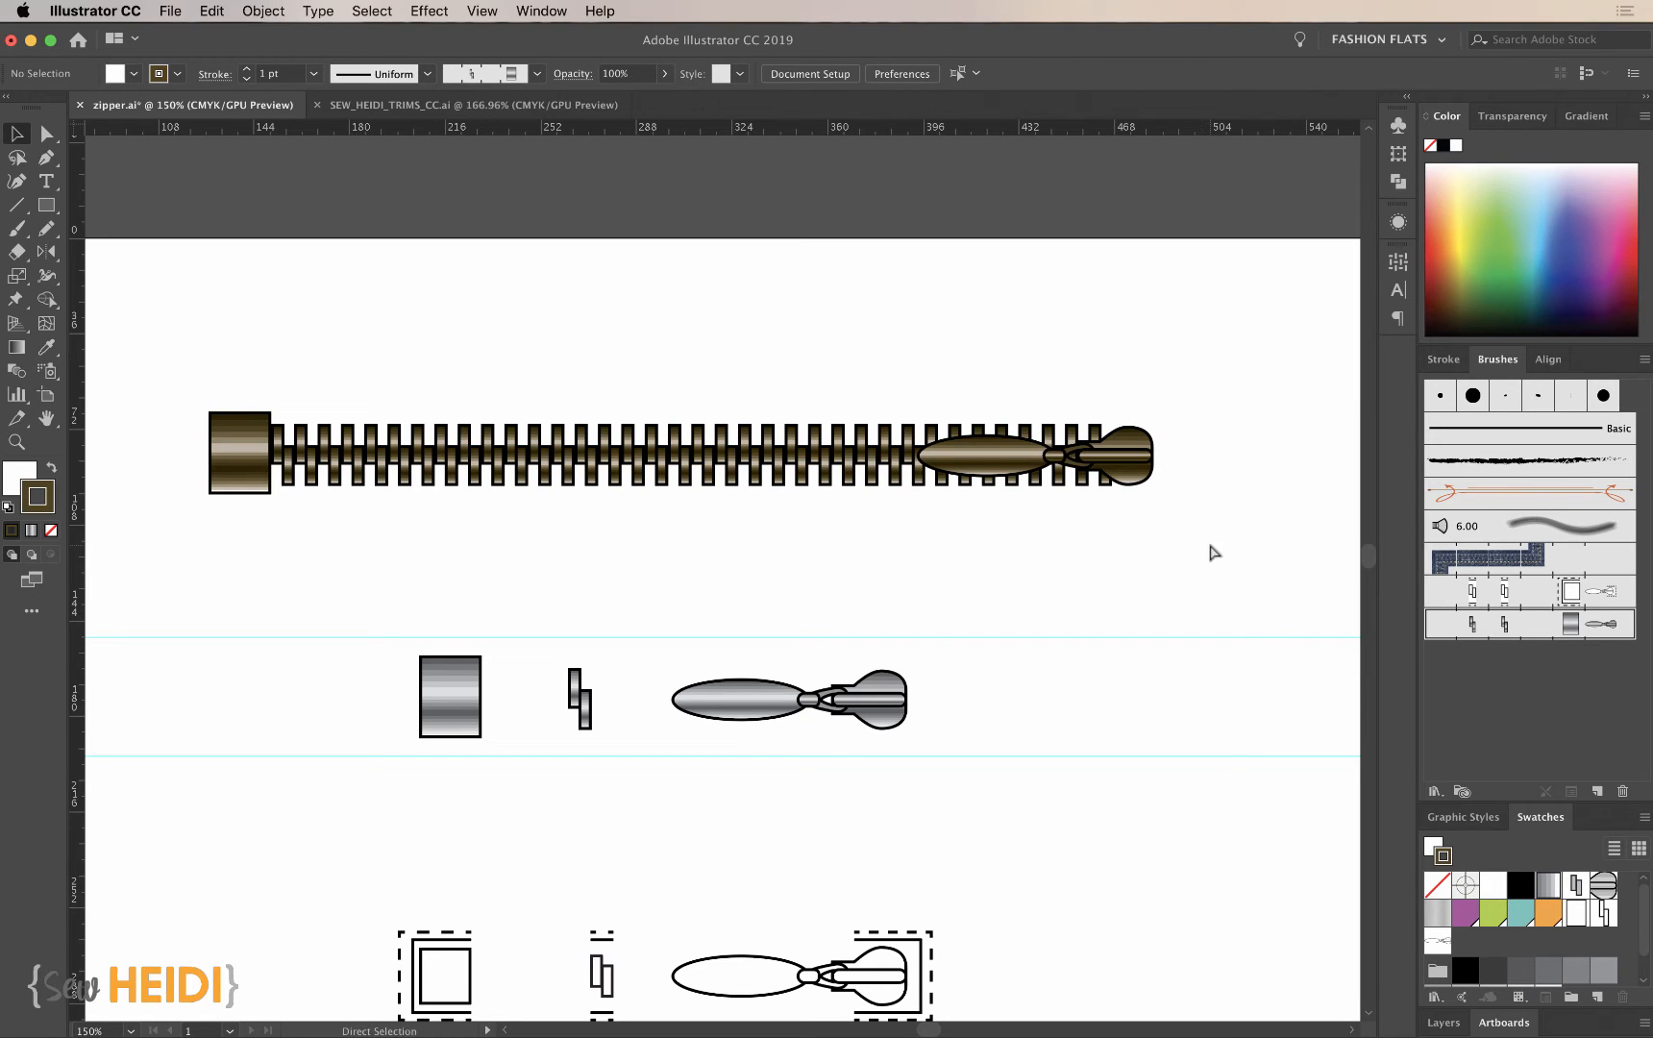
- Try moving the outlined slider tile with its tape edges over against the outlined teeth tile, and undo the move
key(super+minus)
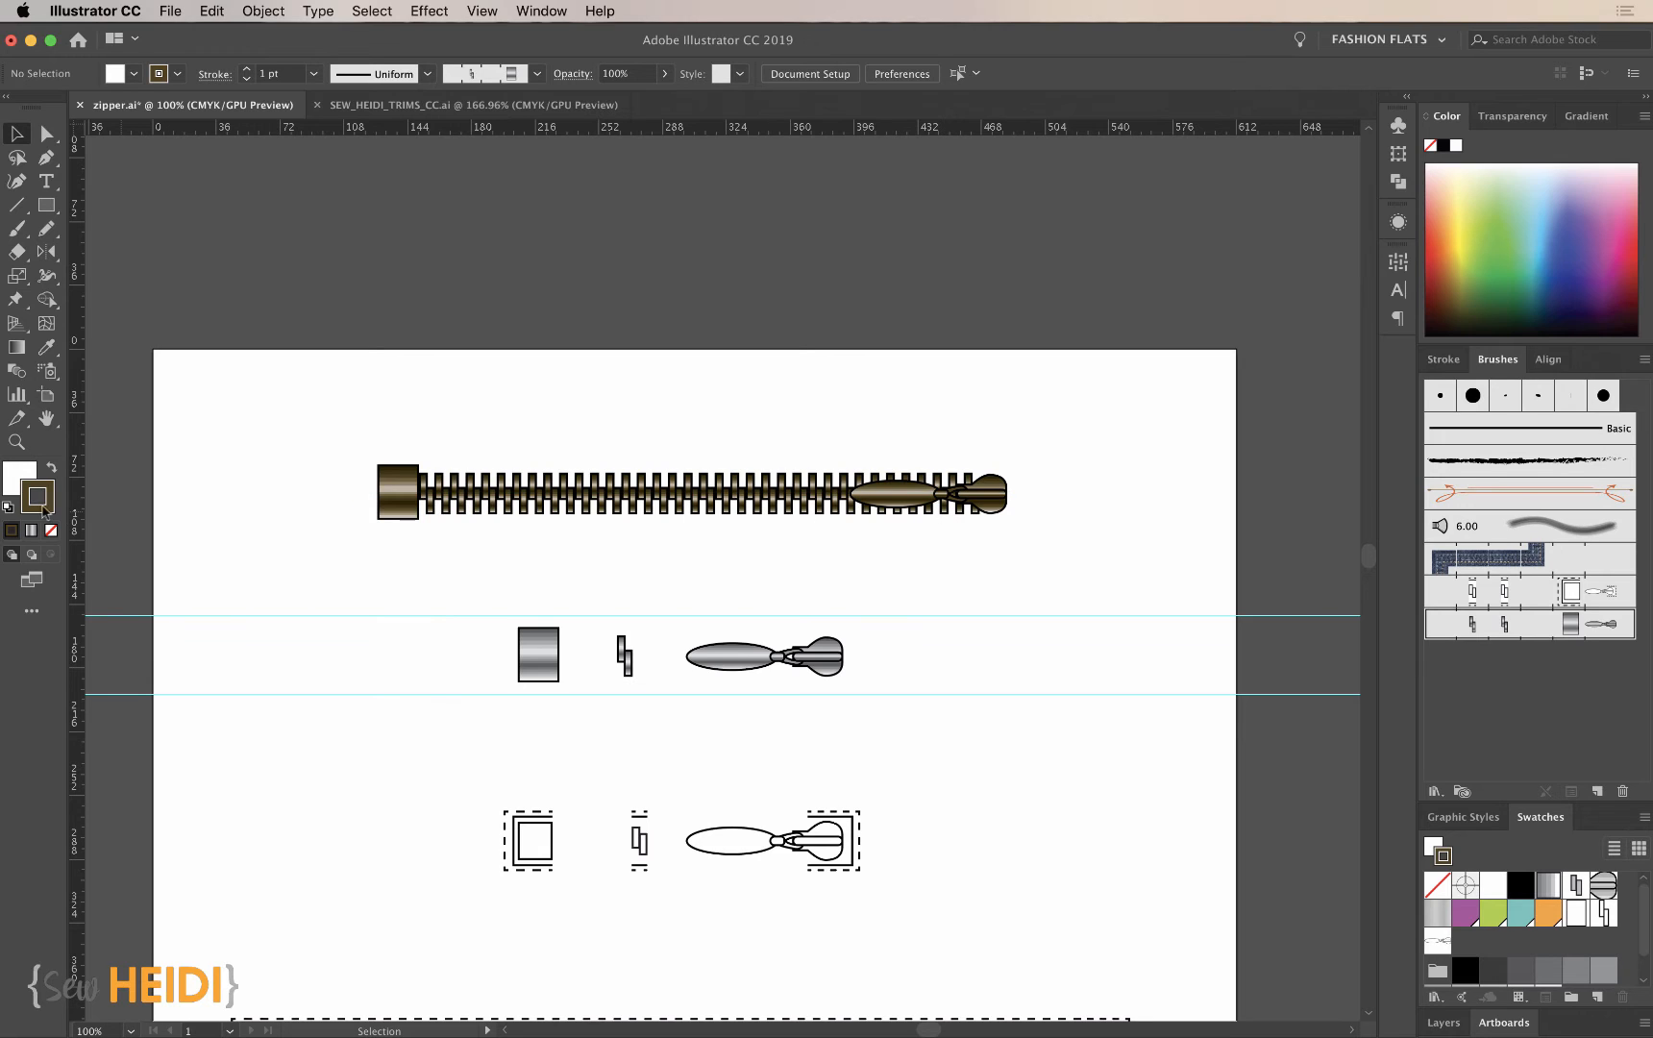
key(z)
drag(269, 418, 1225, 784)
scroll(996, 634, left, 3)
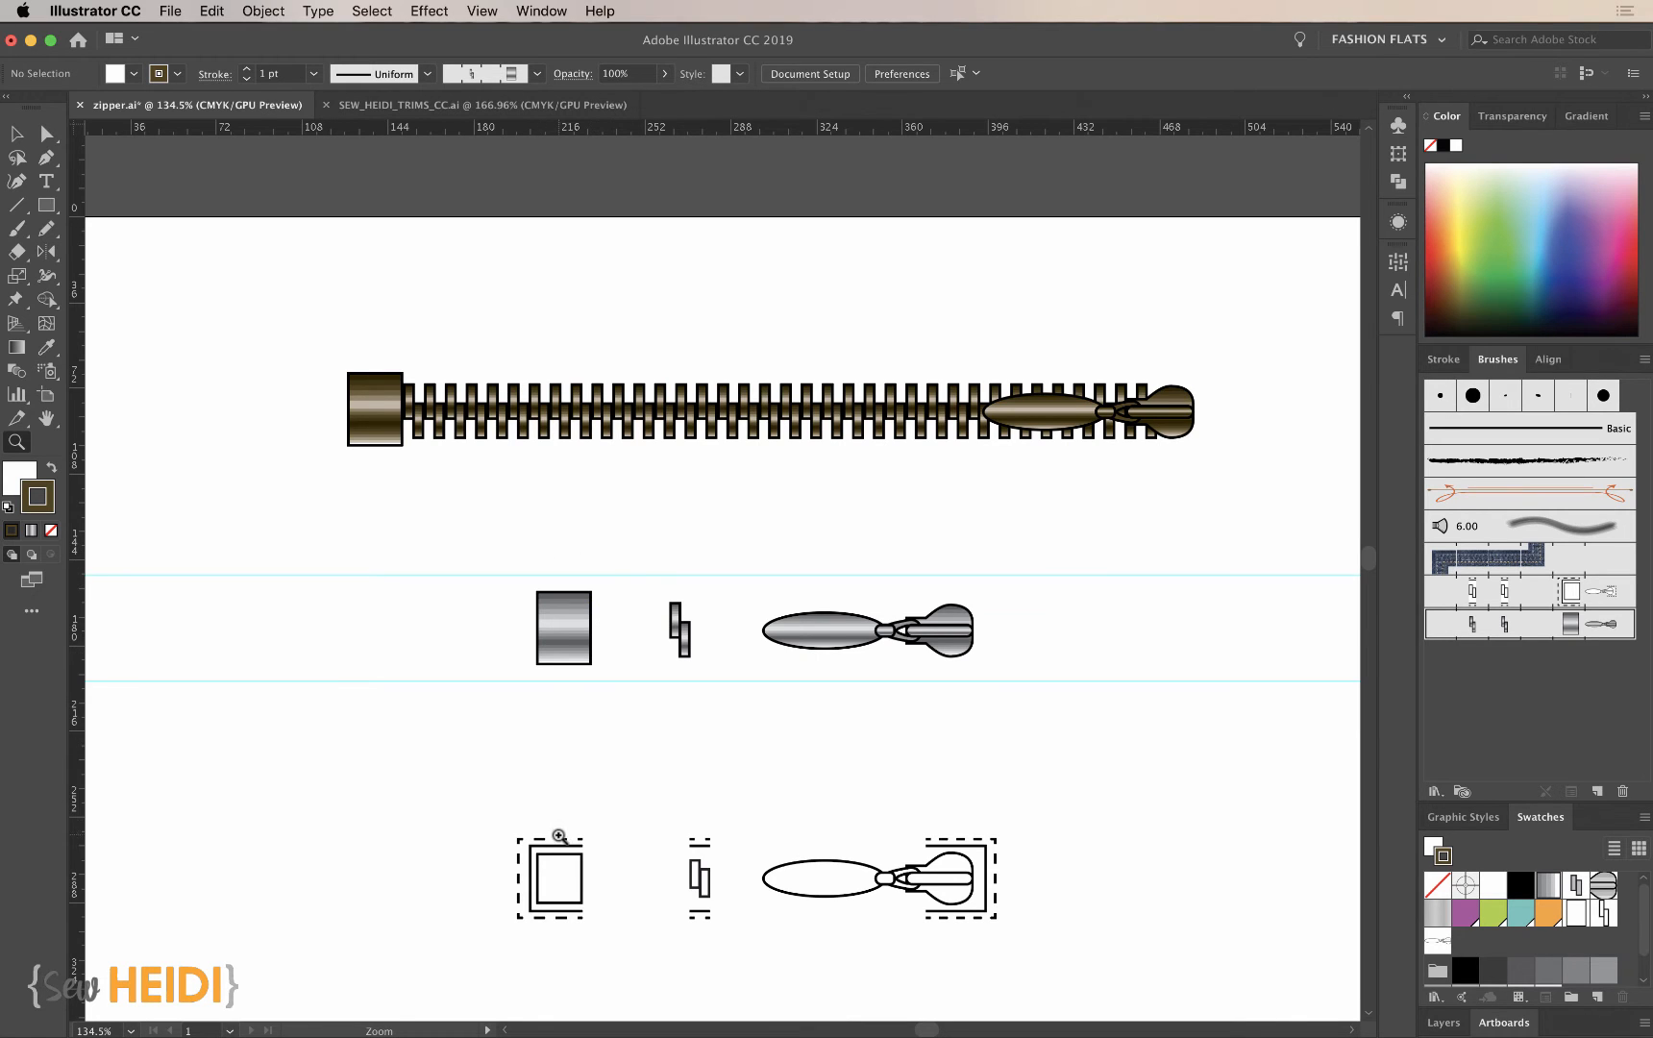
drag(444, 496, 1178, 792)
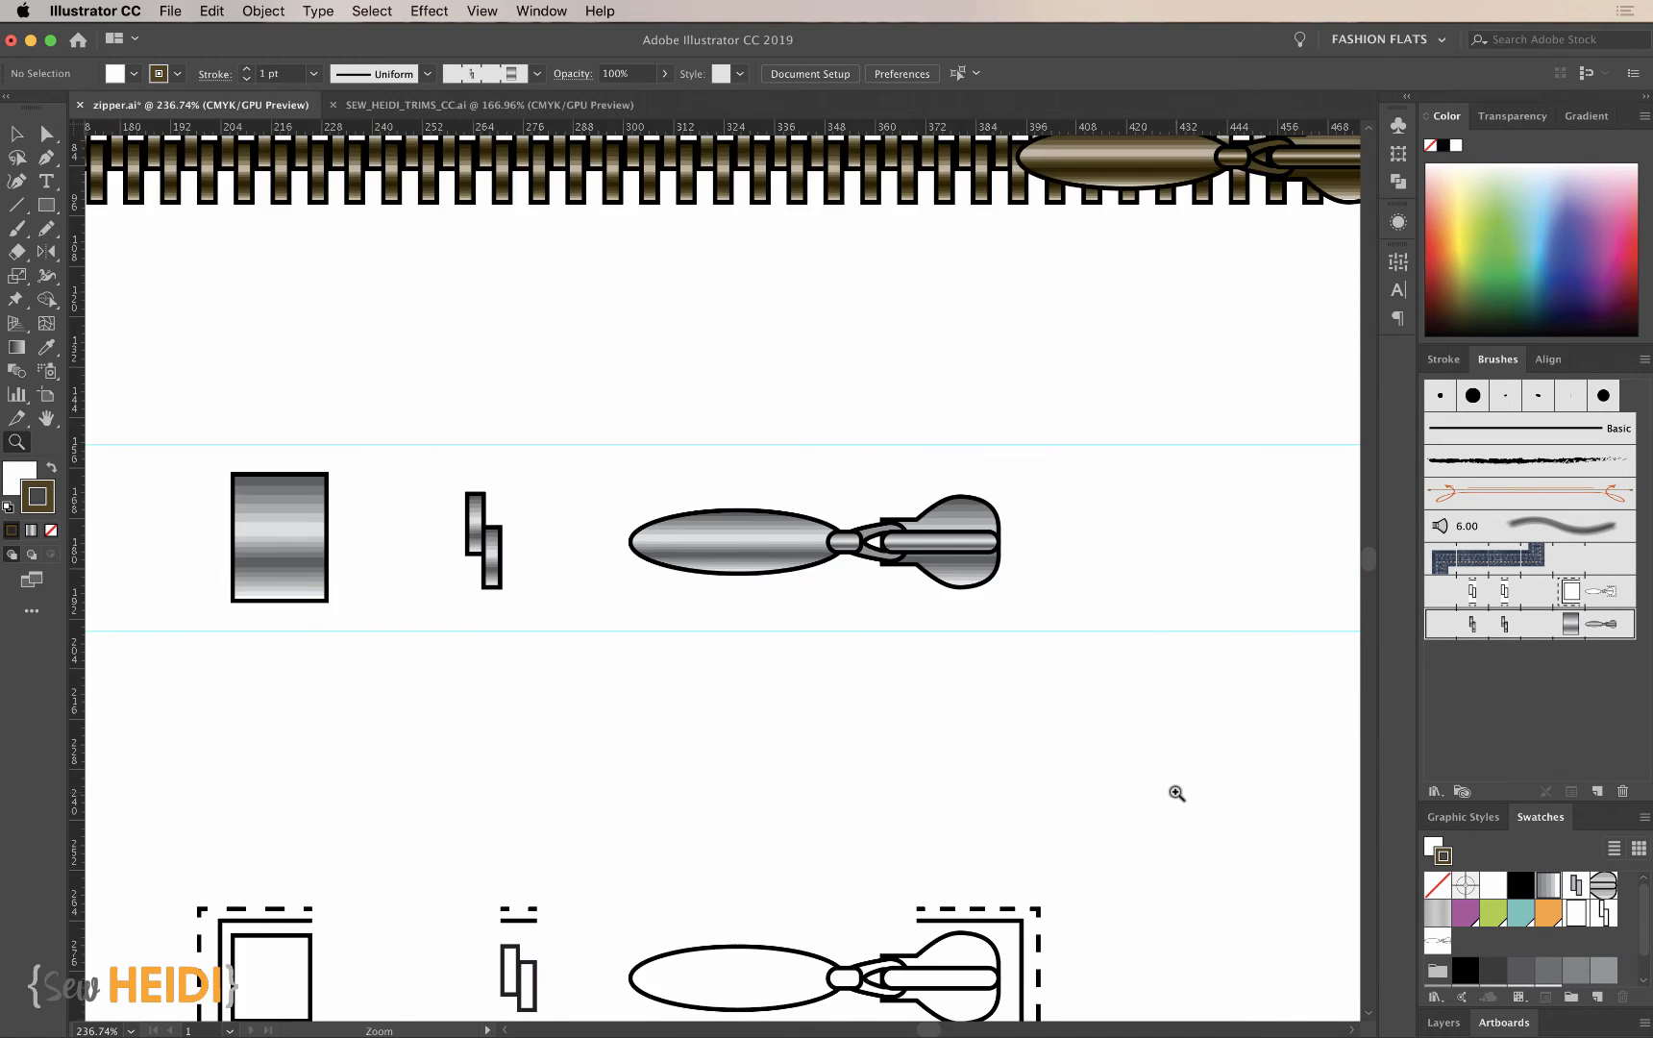
key(v)
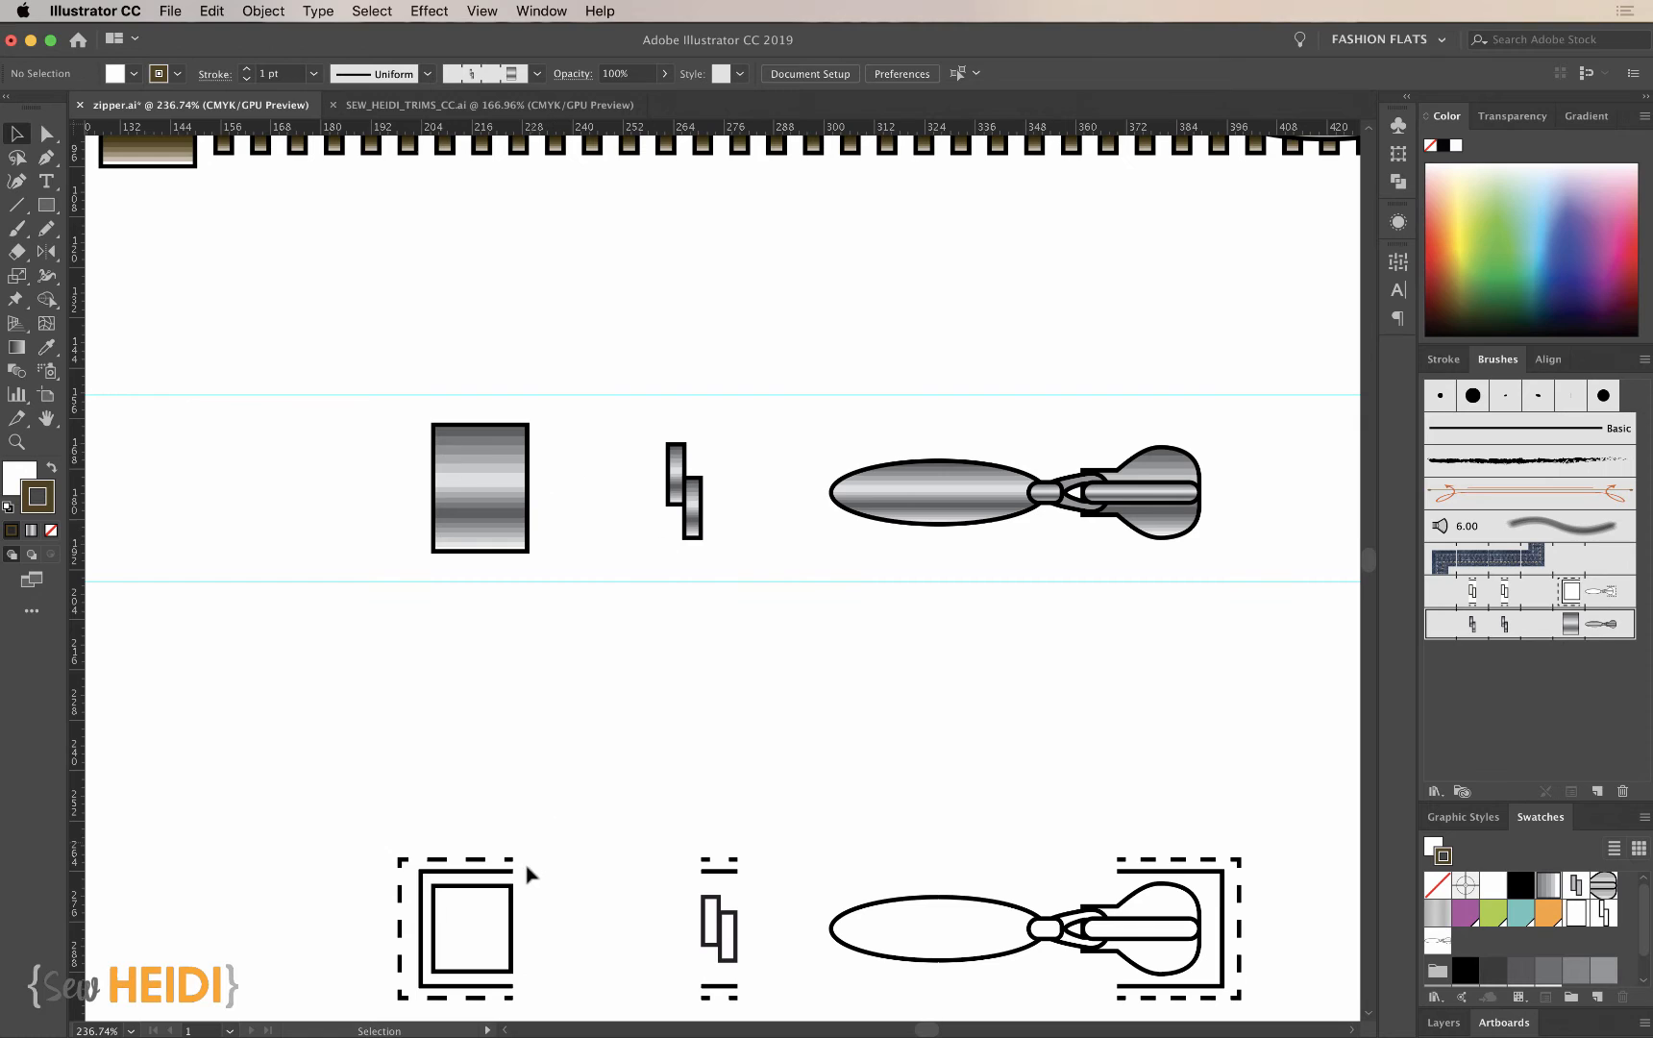
drag(516, 878, 506, 683)
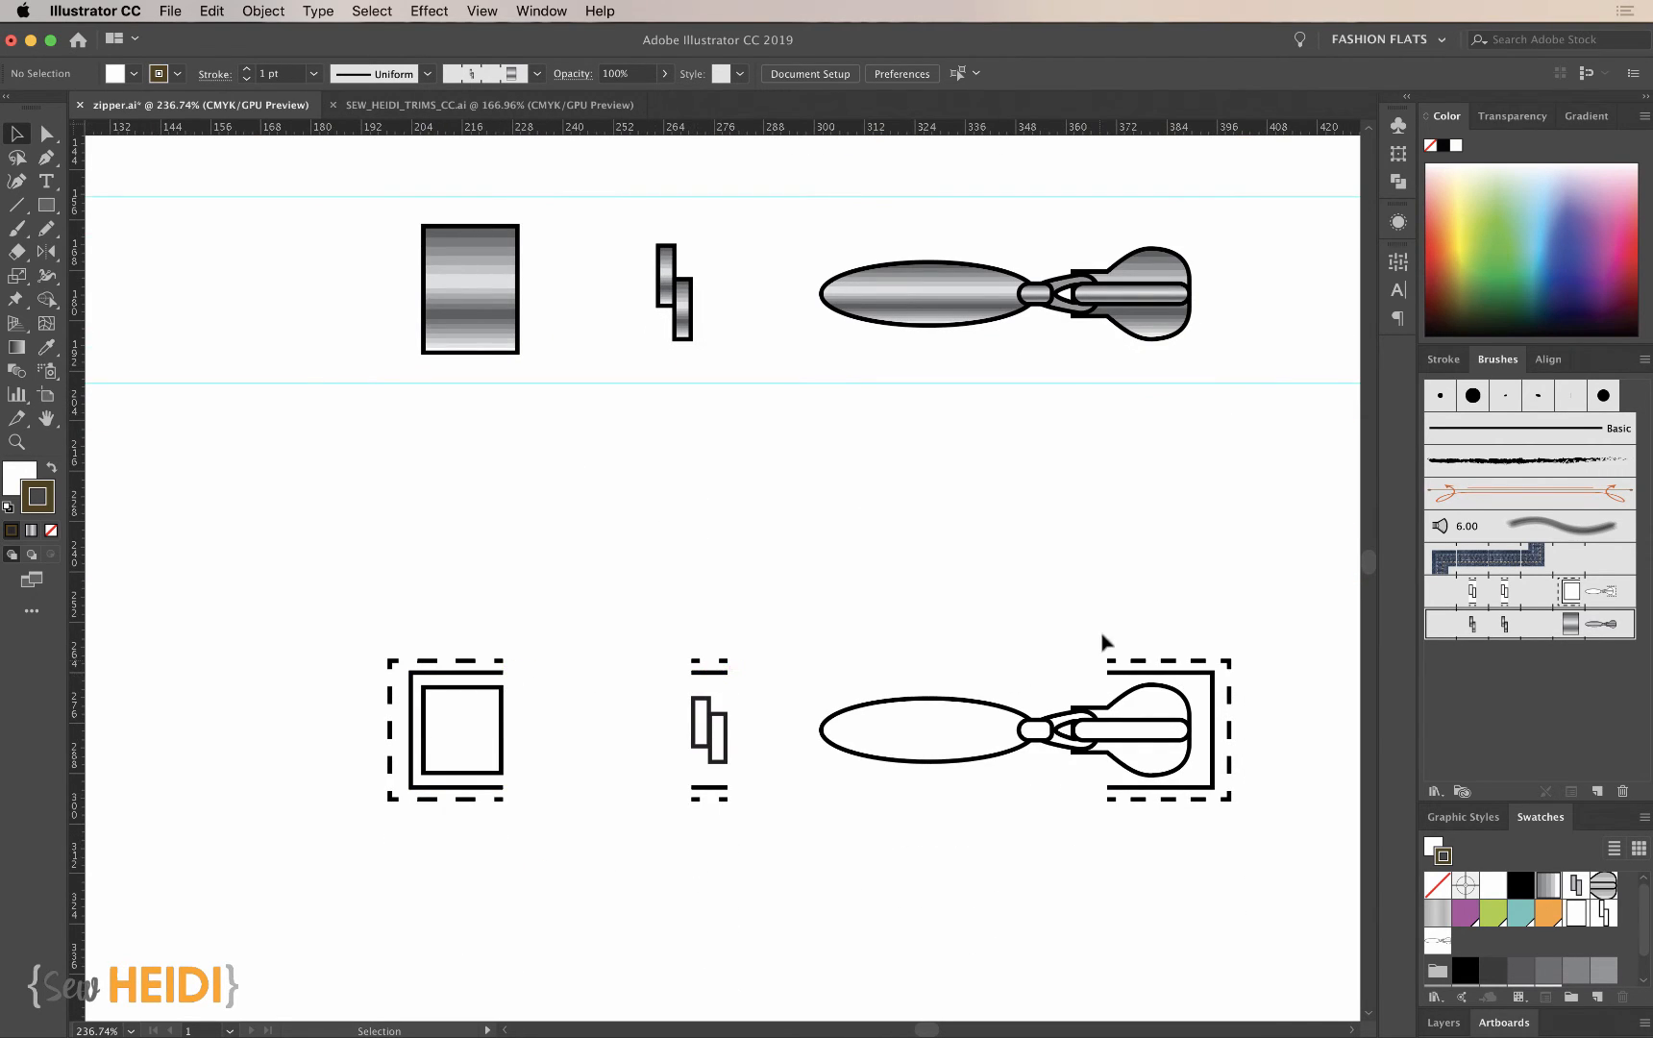
drag(1098, 598, 1226, 918)
drag(1119, 731, 774, 732)
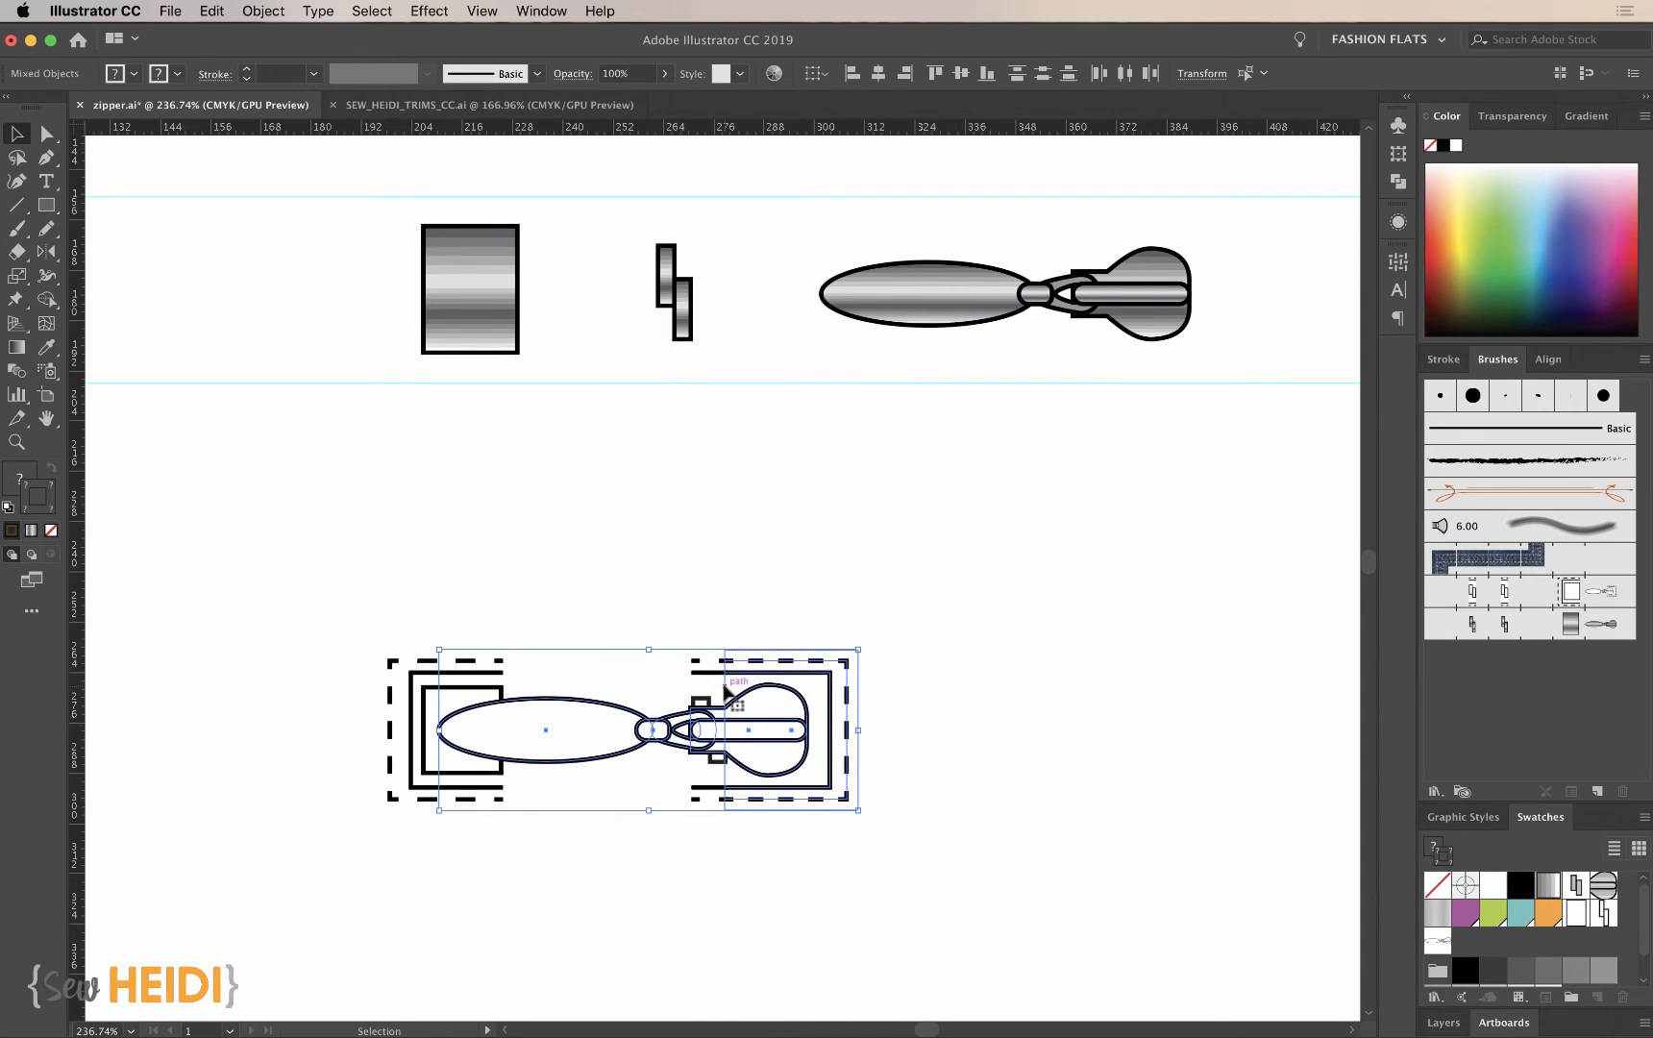
key(super+z)
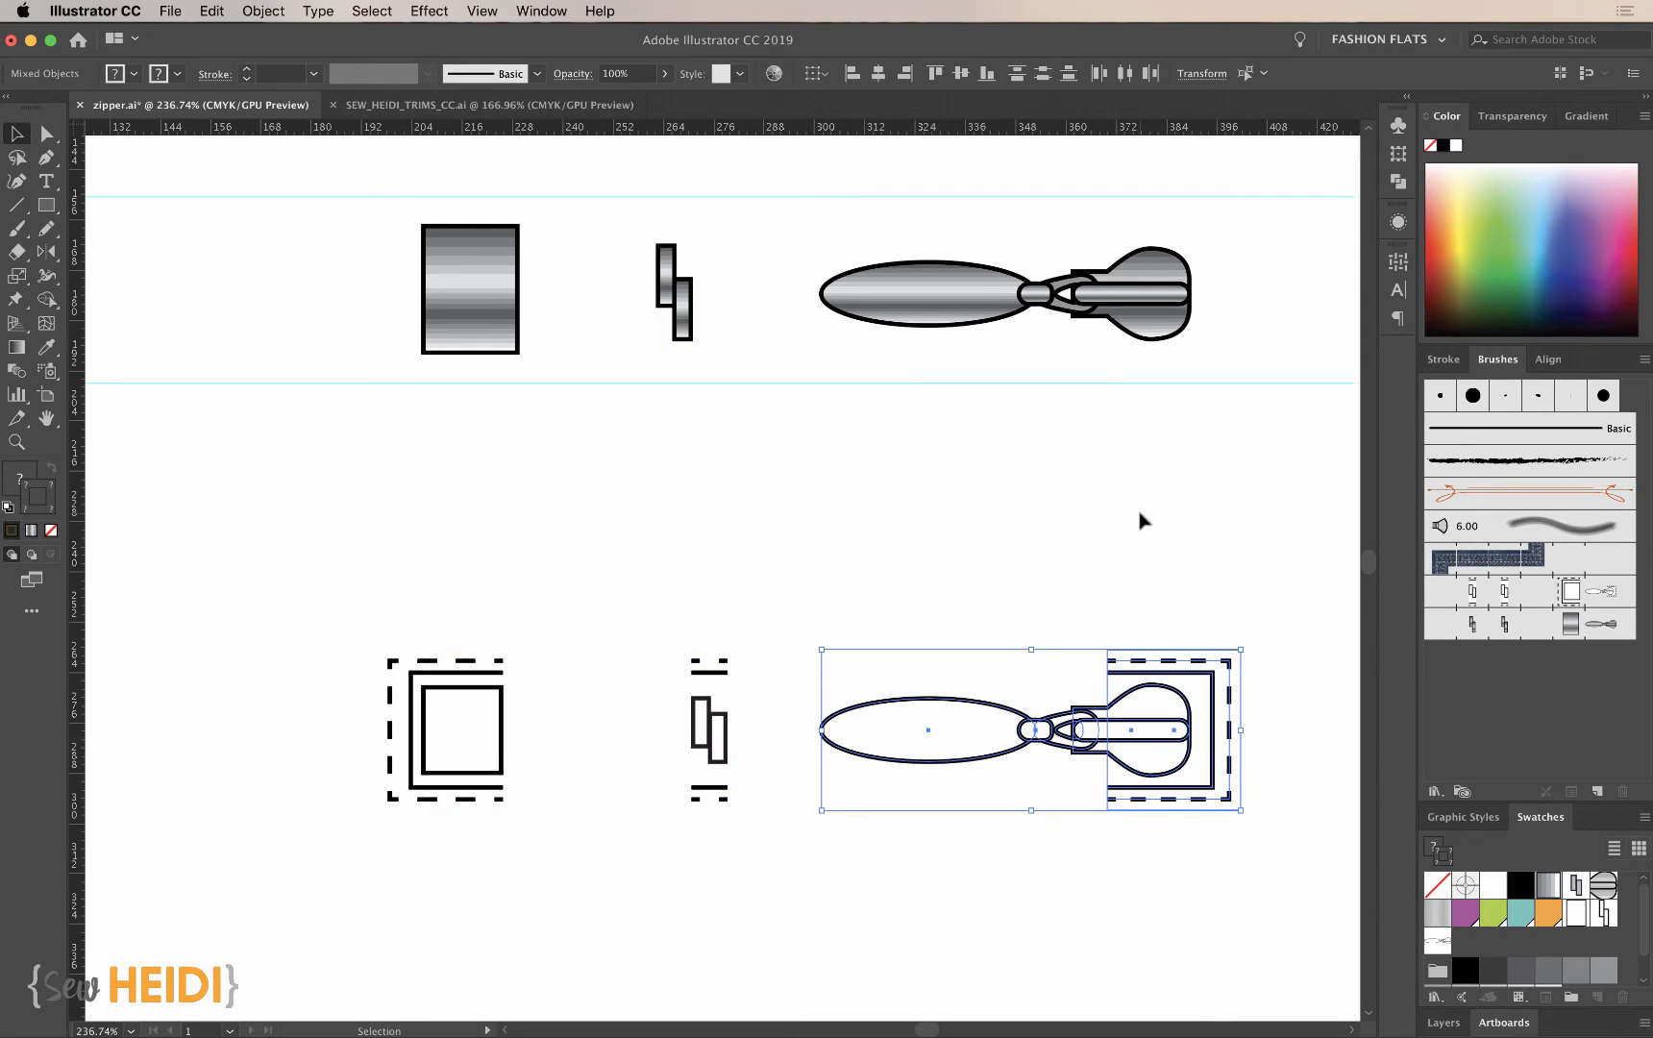
- Add two horizontal guides above and below the metallic tiles, just inside the existing pair of guides
scroll(1142, 520, up, 3)
key(super+equal)
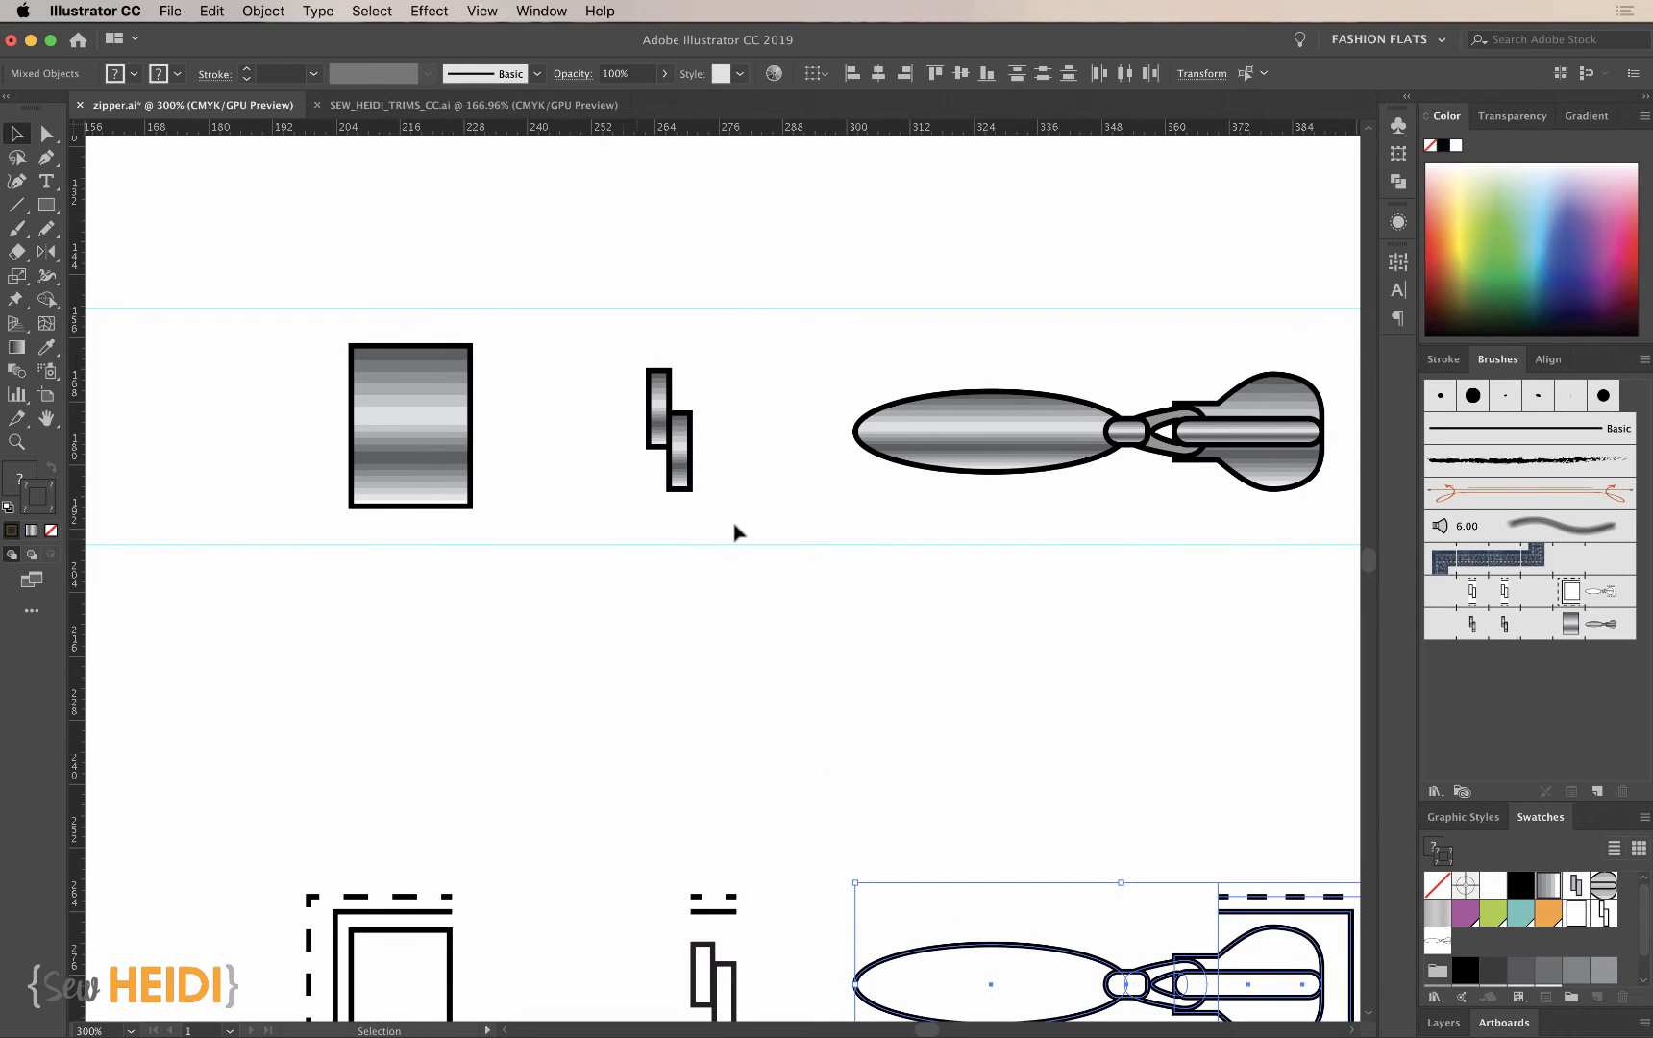
drag(454, 133, 471, 326)
drag(458, 435, 466, 535)
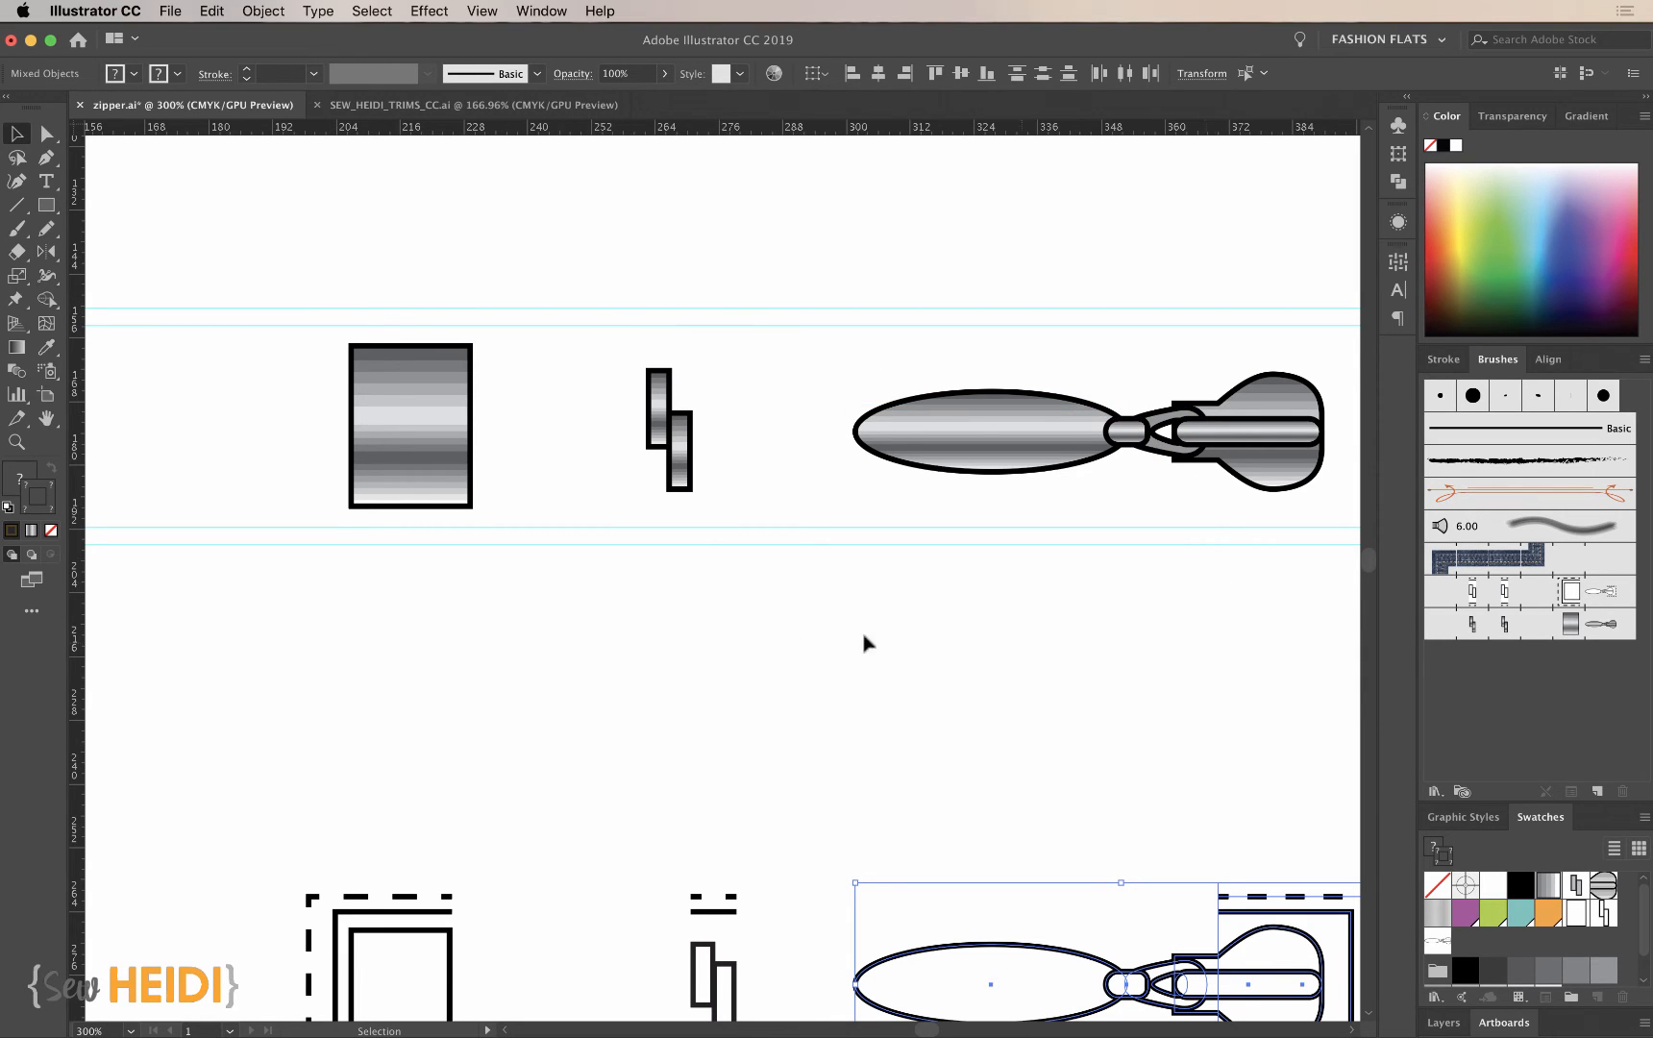
- Draw a three-sided tape outline about 26 by 38 pt around the metallic end stop along the inner guides, with no fill and open toward the teeth
key(super+equal)
scroll(660, 698, up, 3)
scroll(660, 698, left, 3)
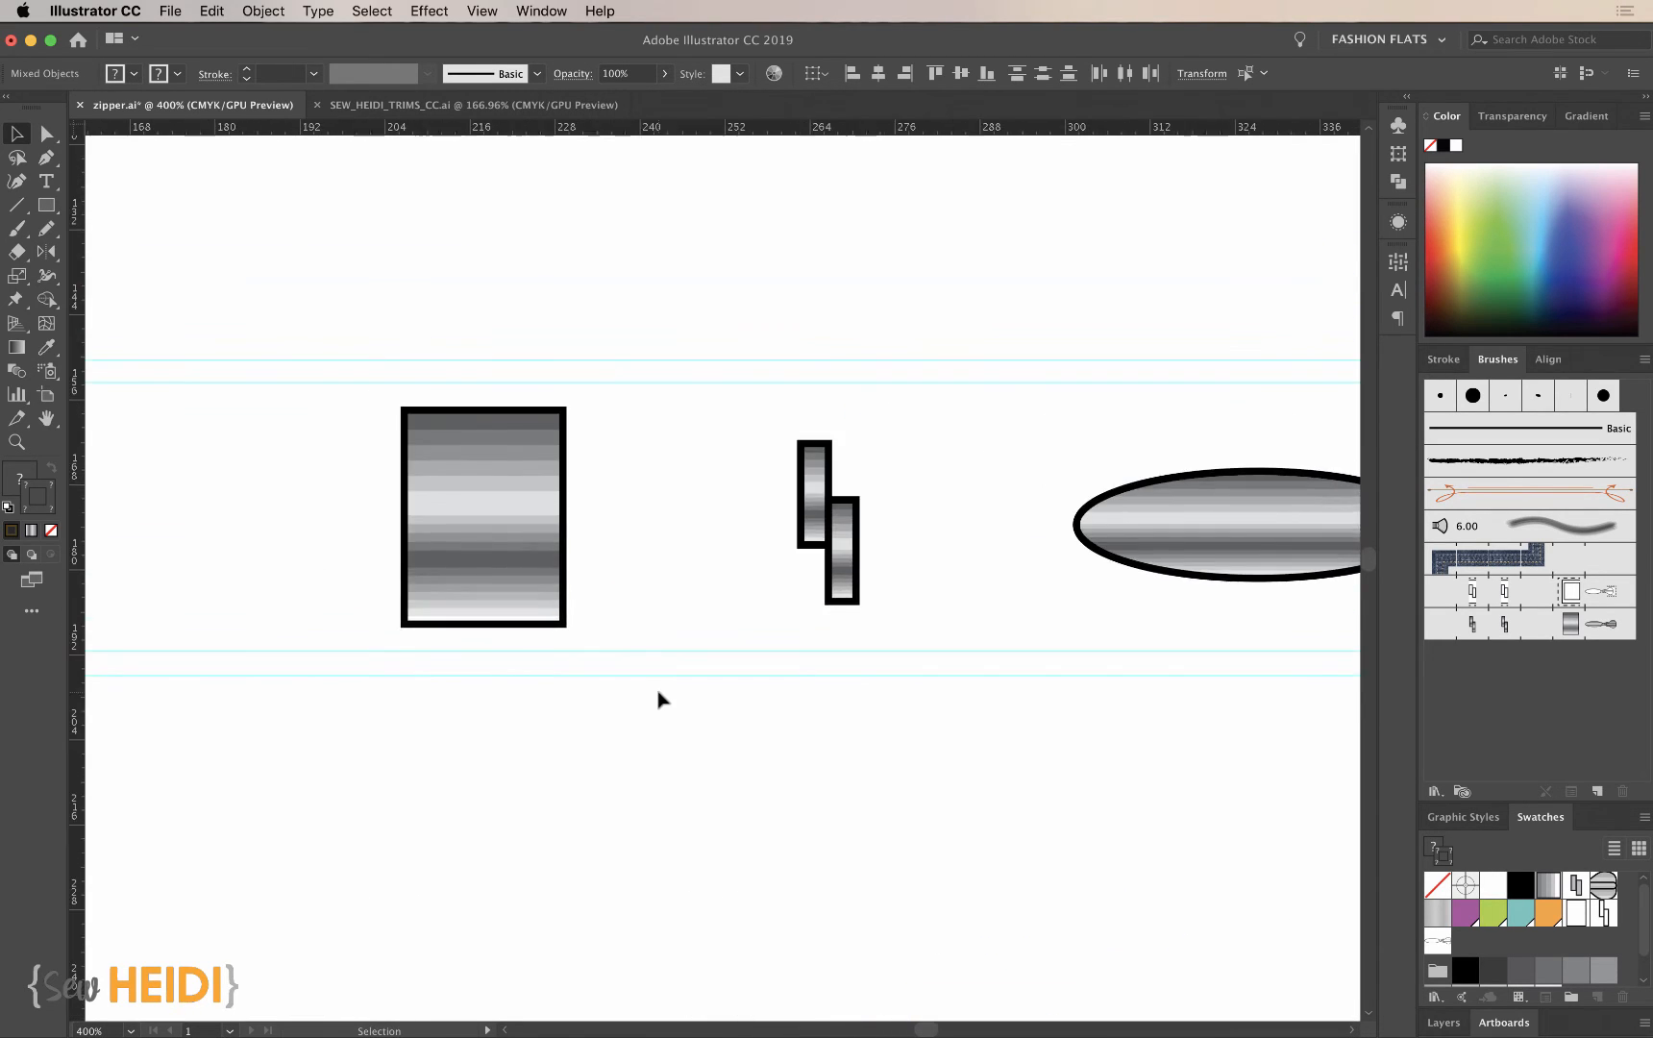
click(46, 157)
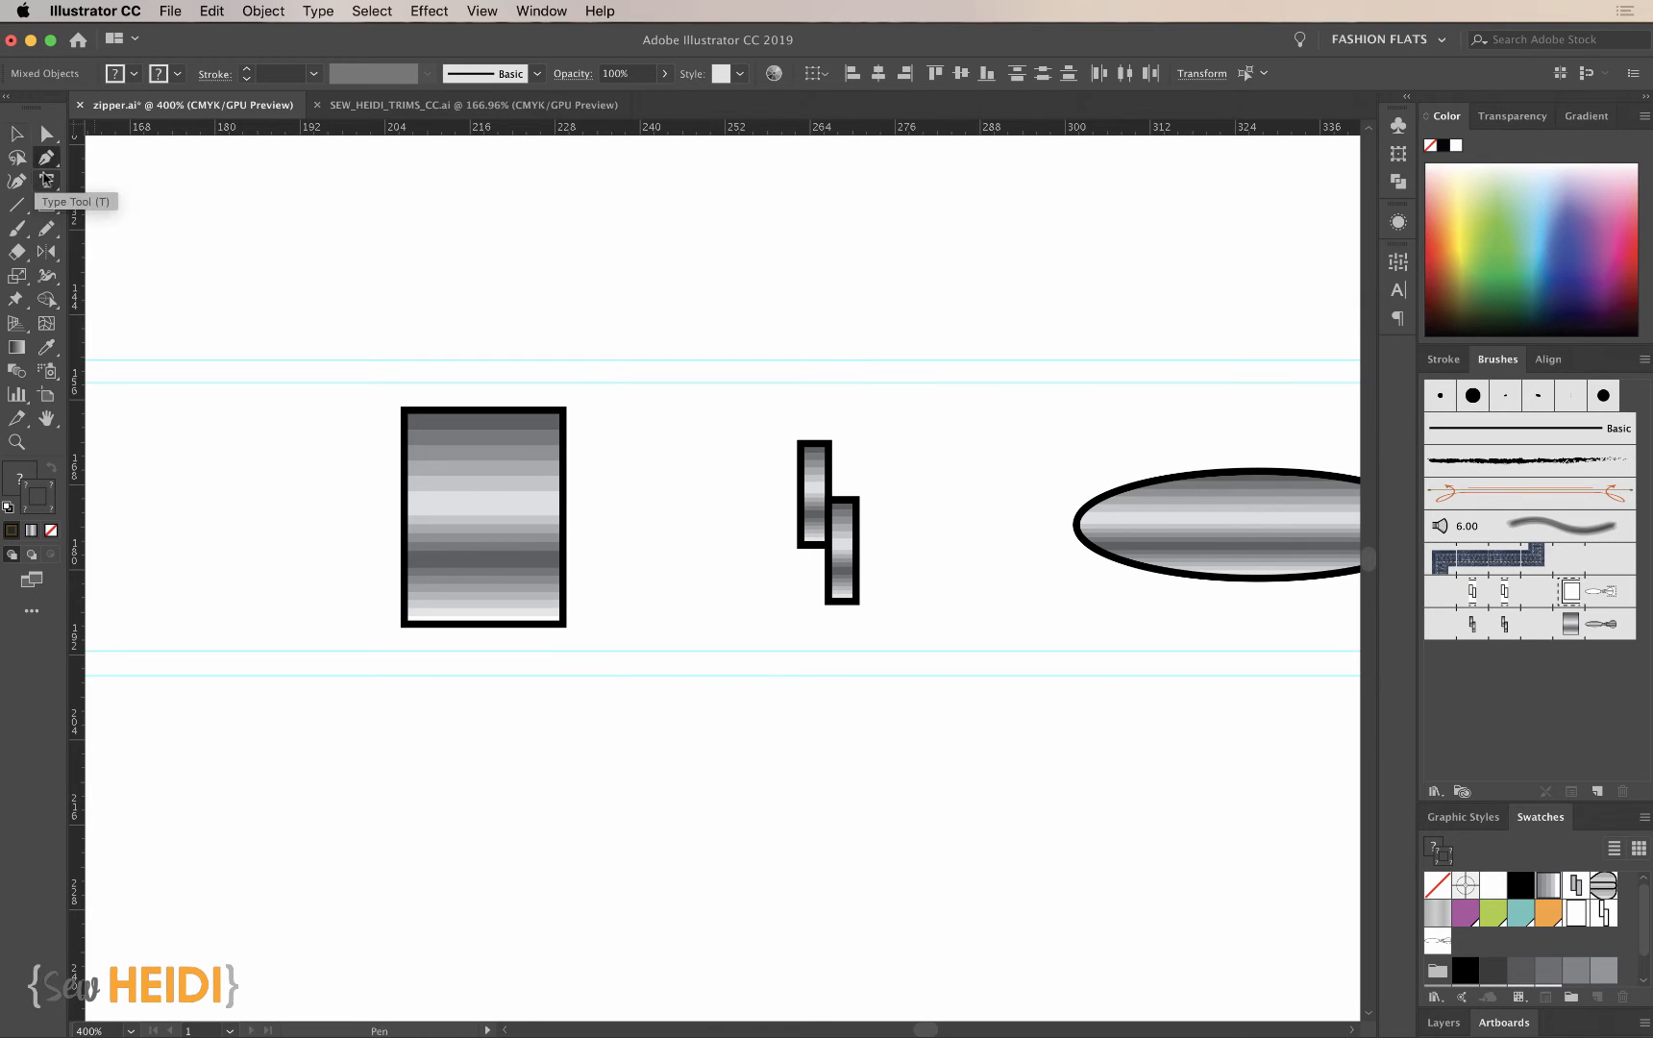
super+click(410, 785)
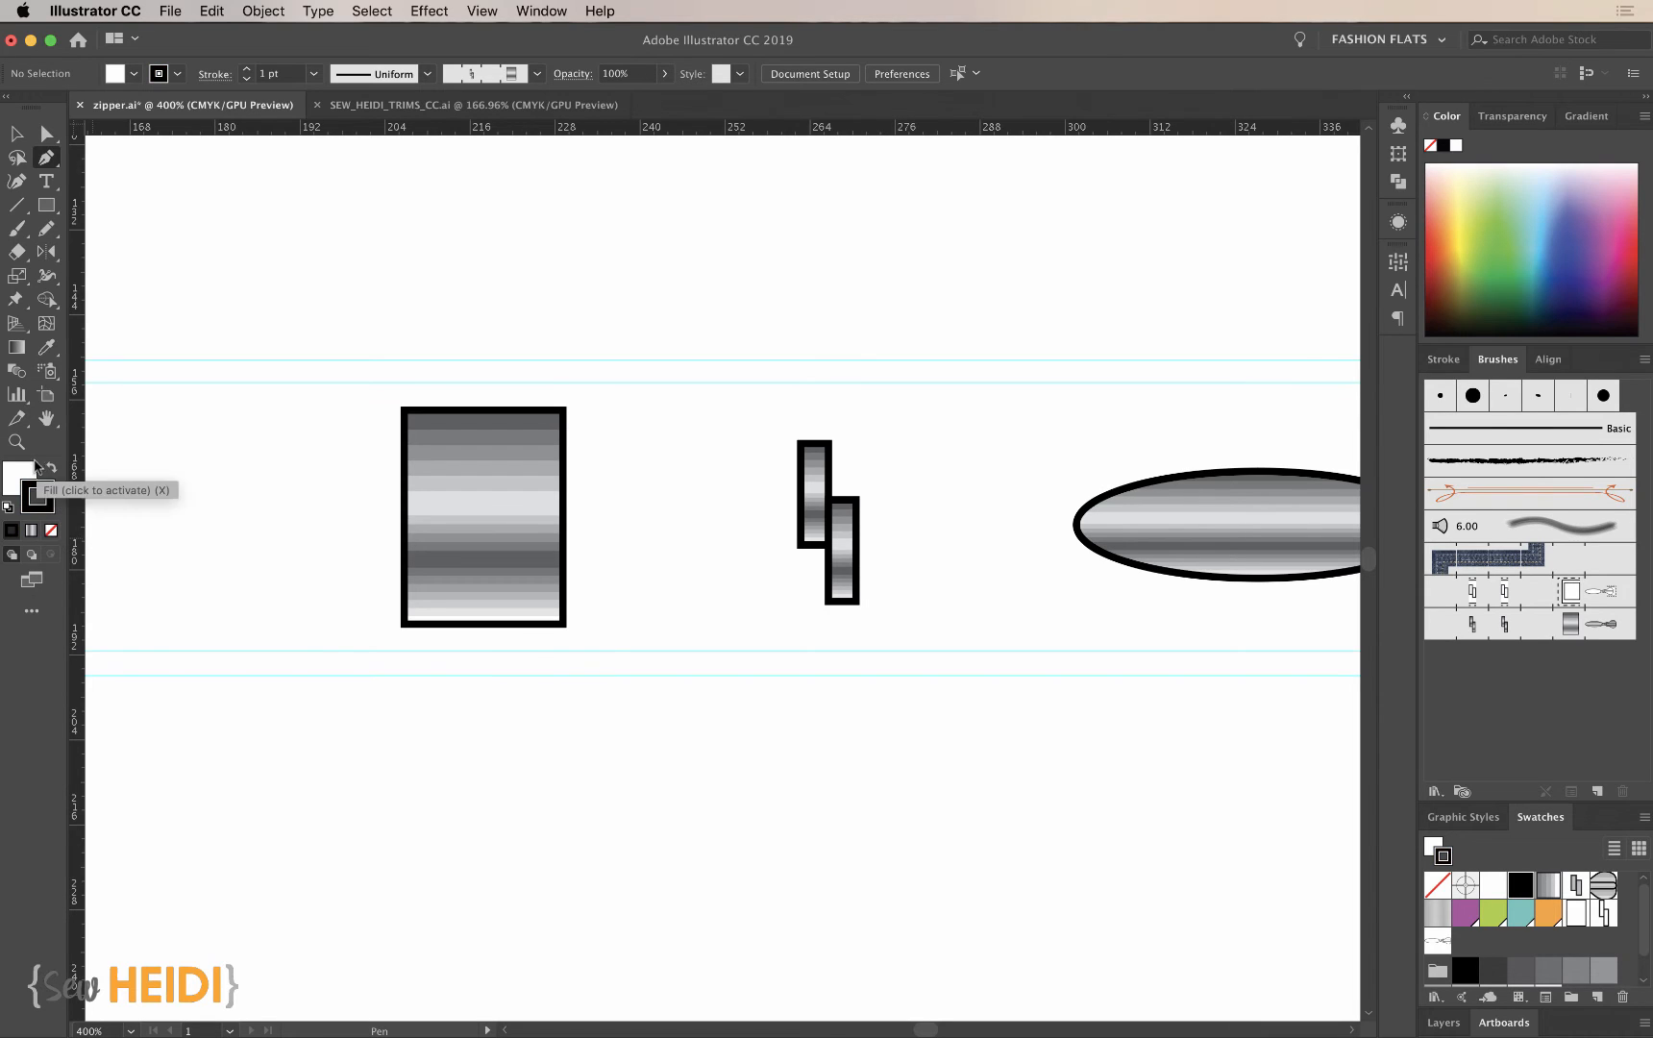
click(21, 475)
click(53, 537)
key(super+equal)
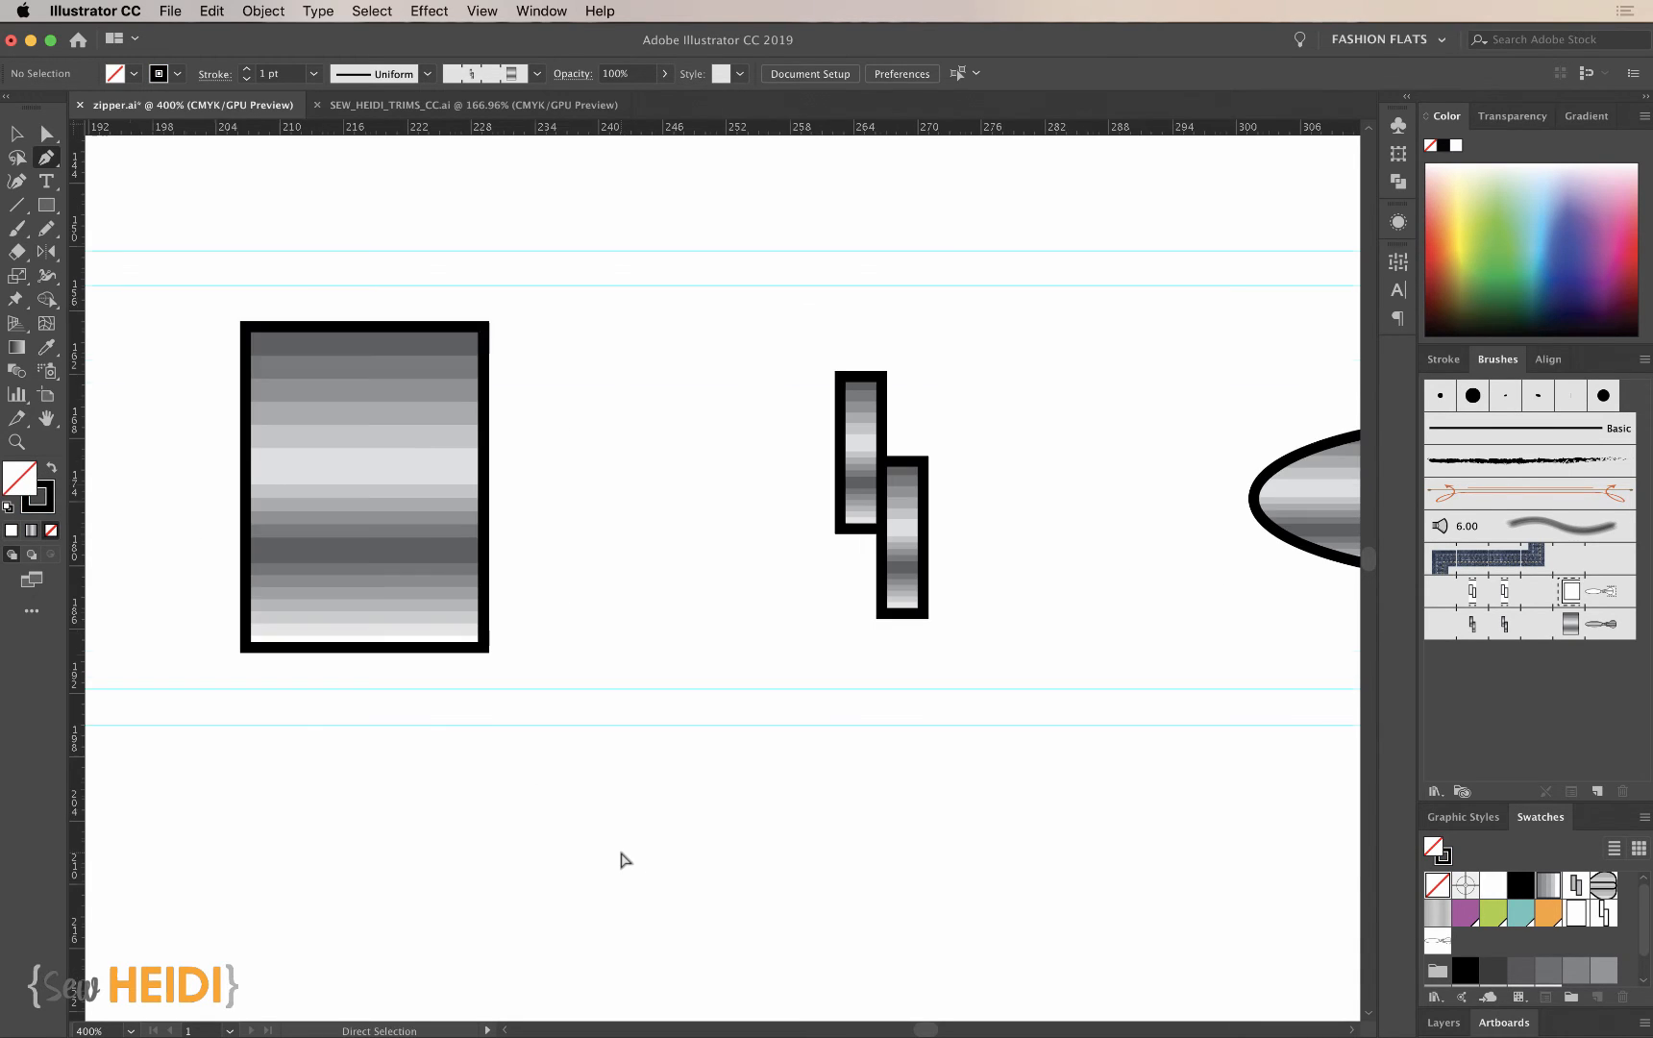
scroll(698, 346, left, 3)
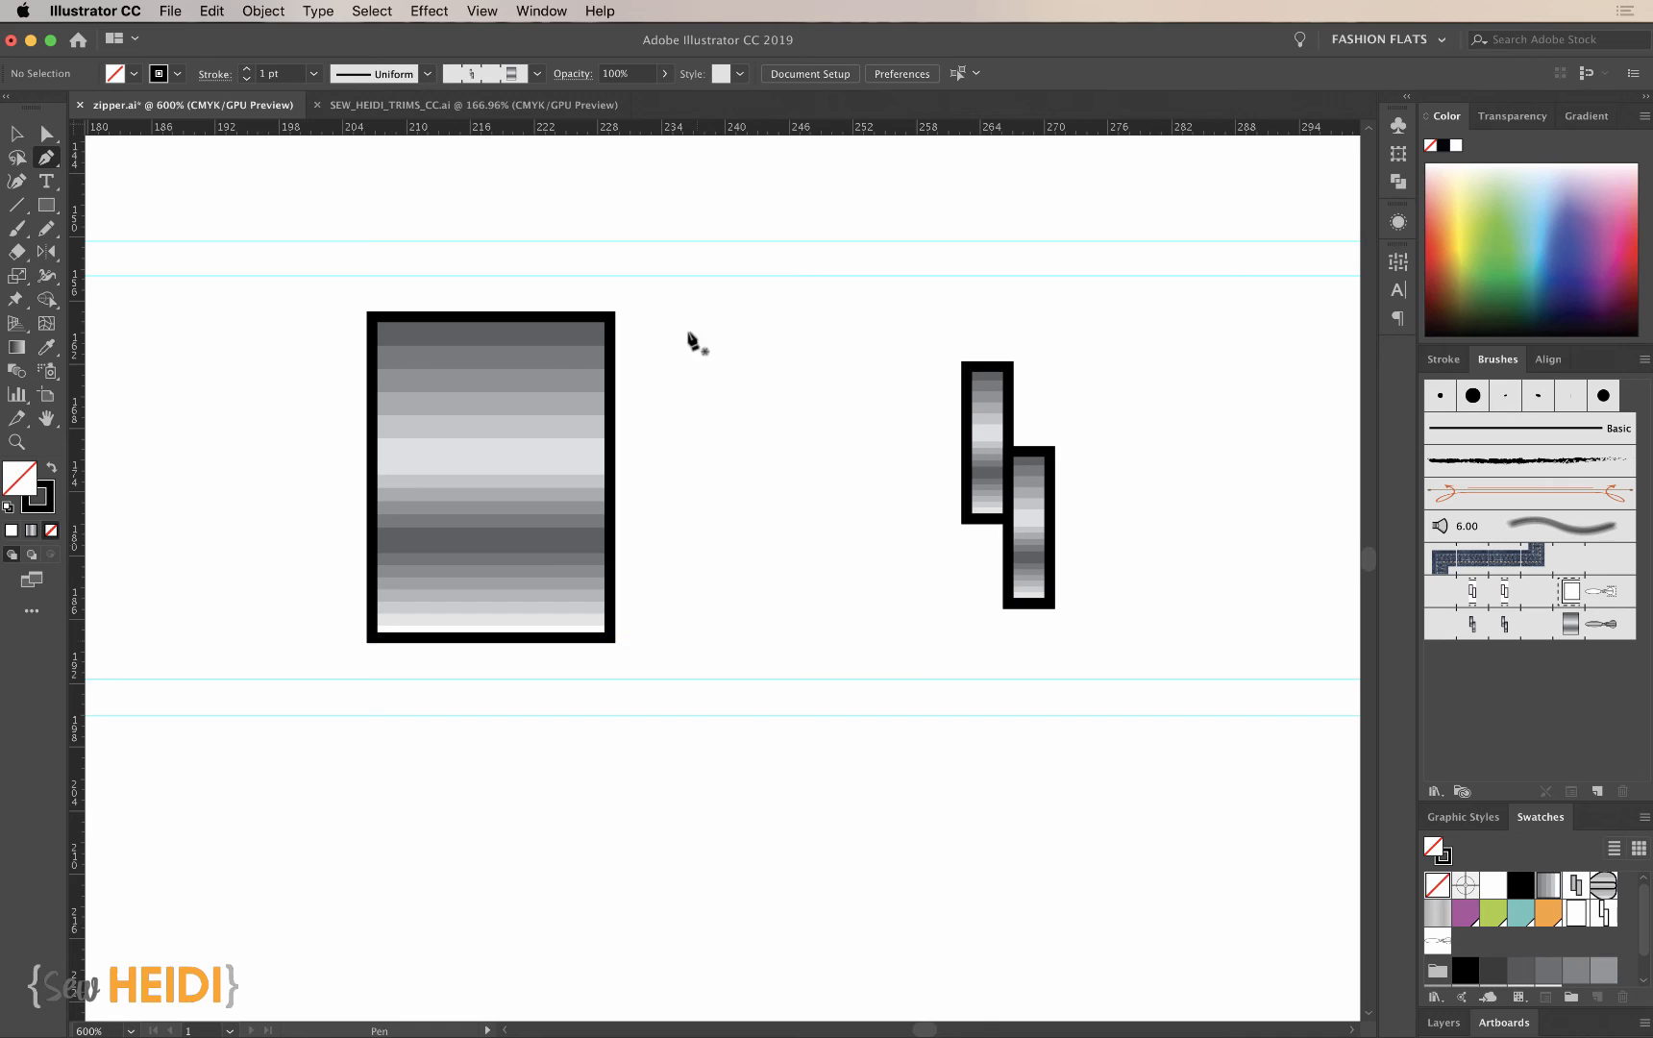
click(615, 275)
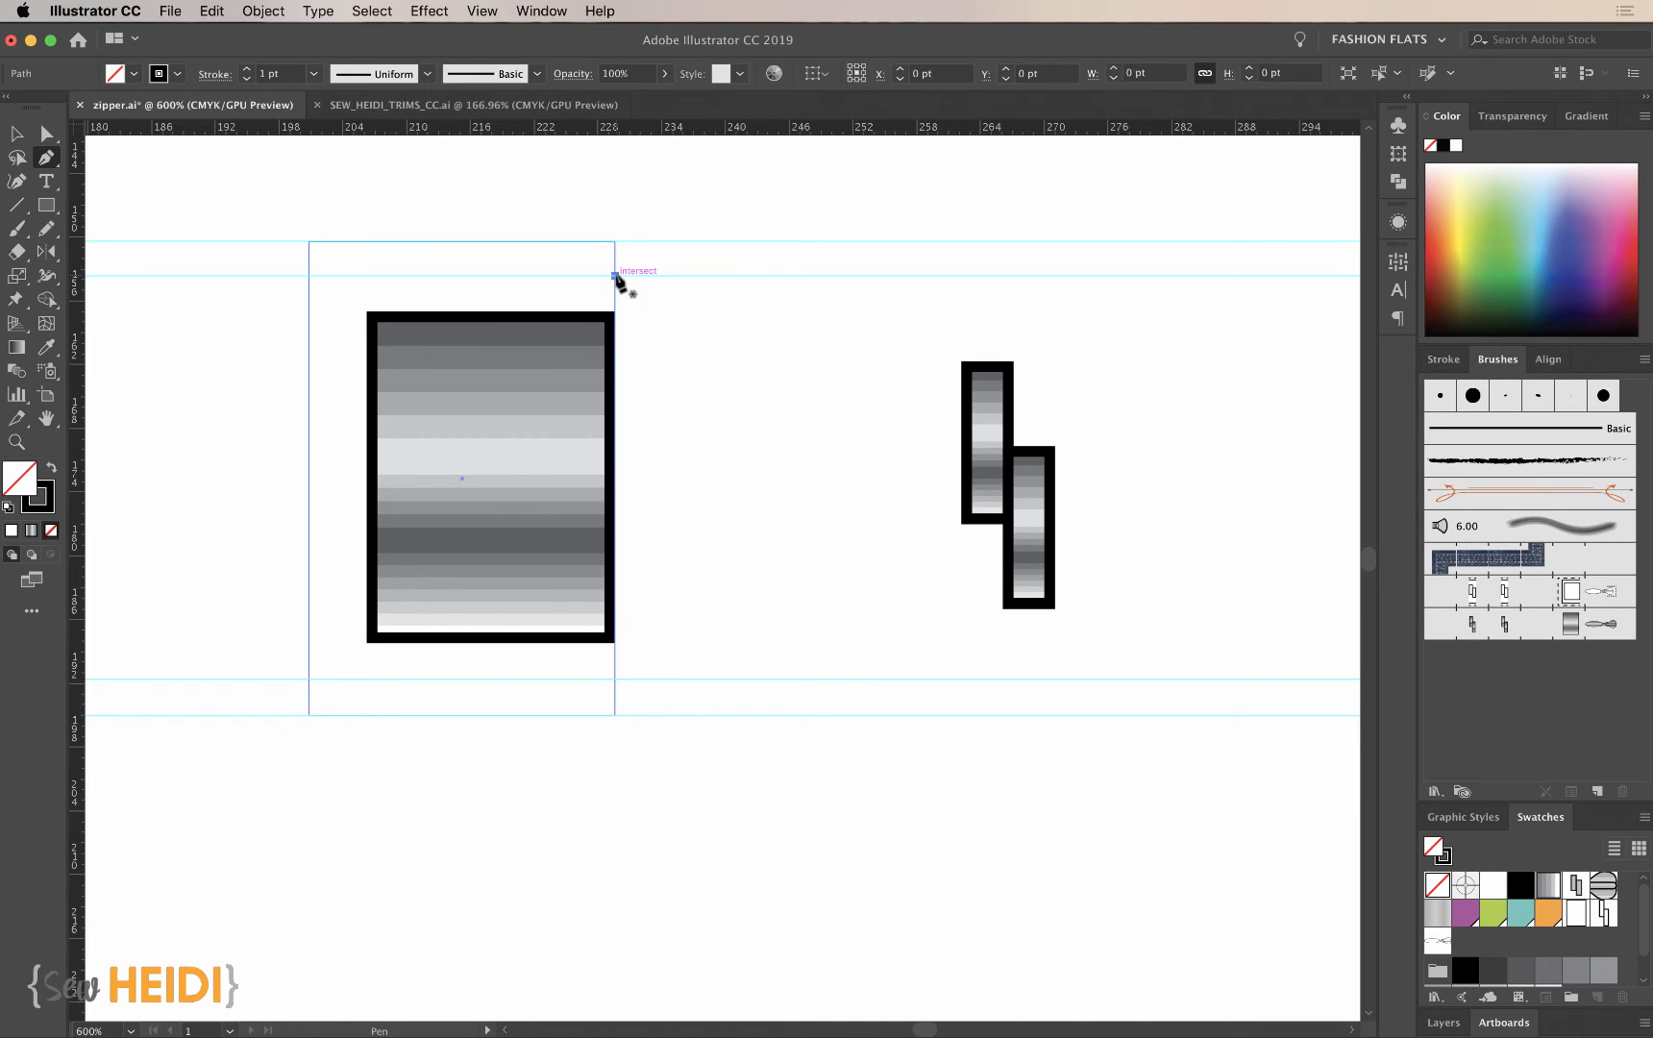
click(337, 276)
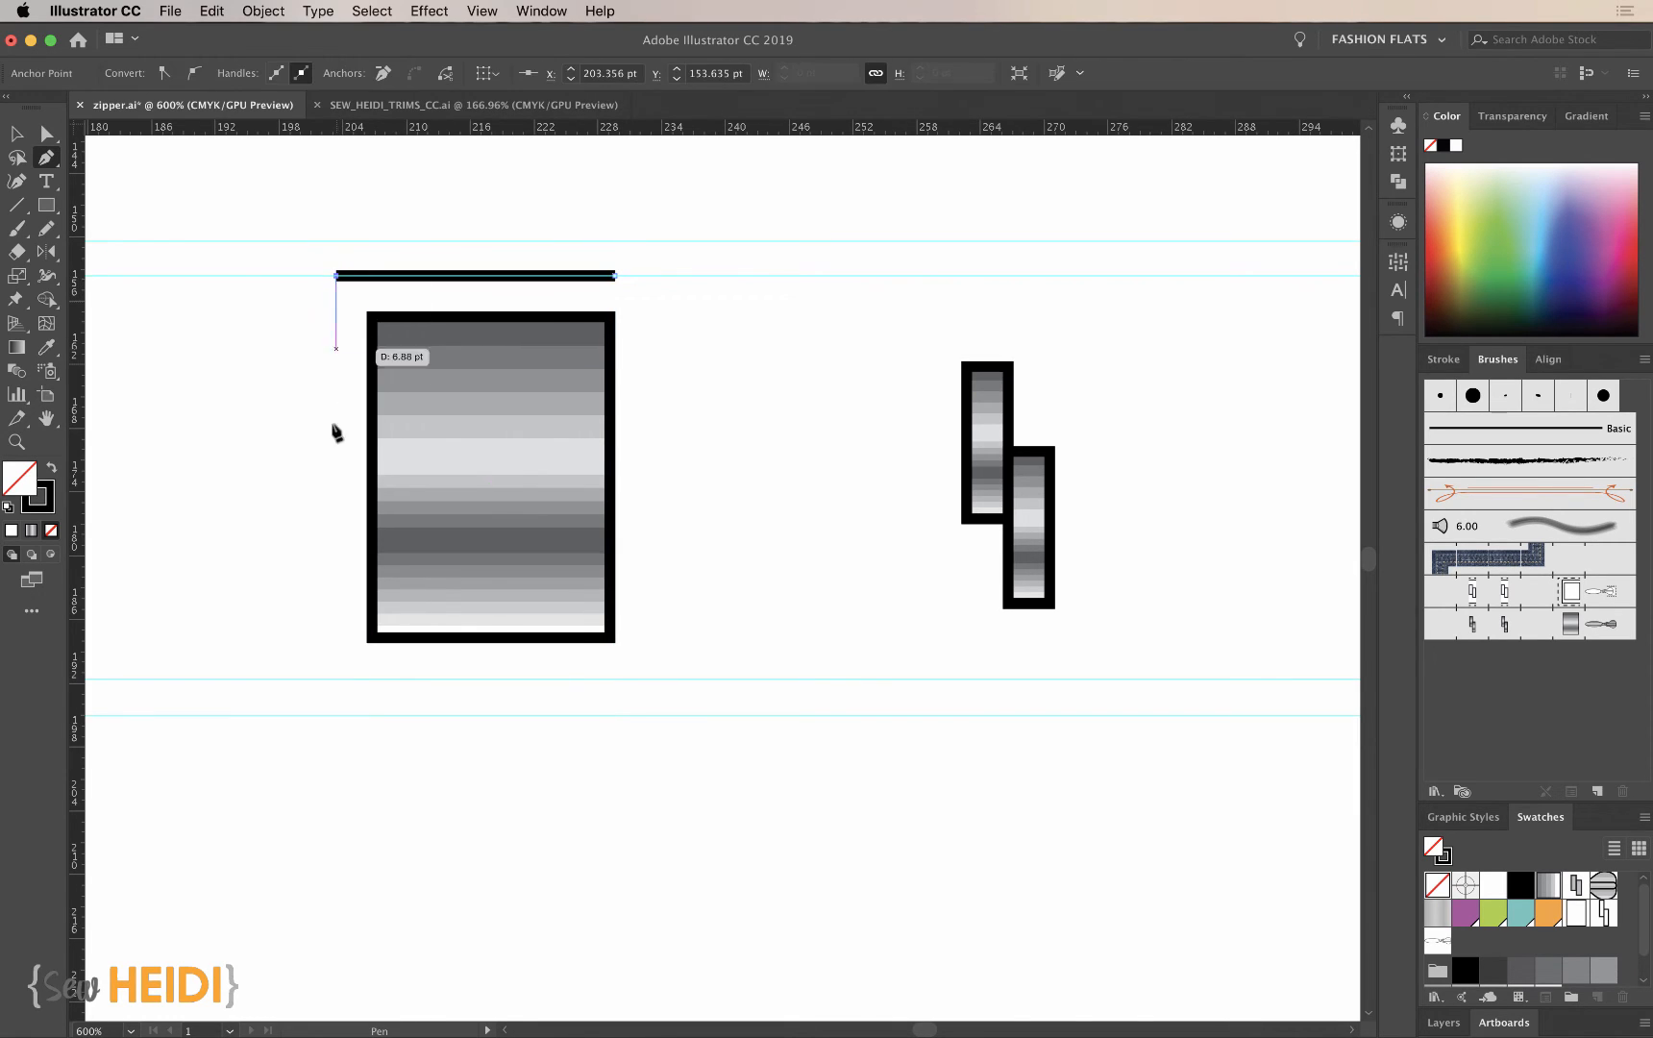
click(338, 679)
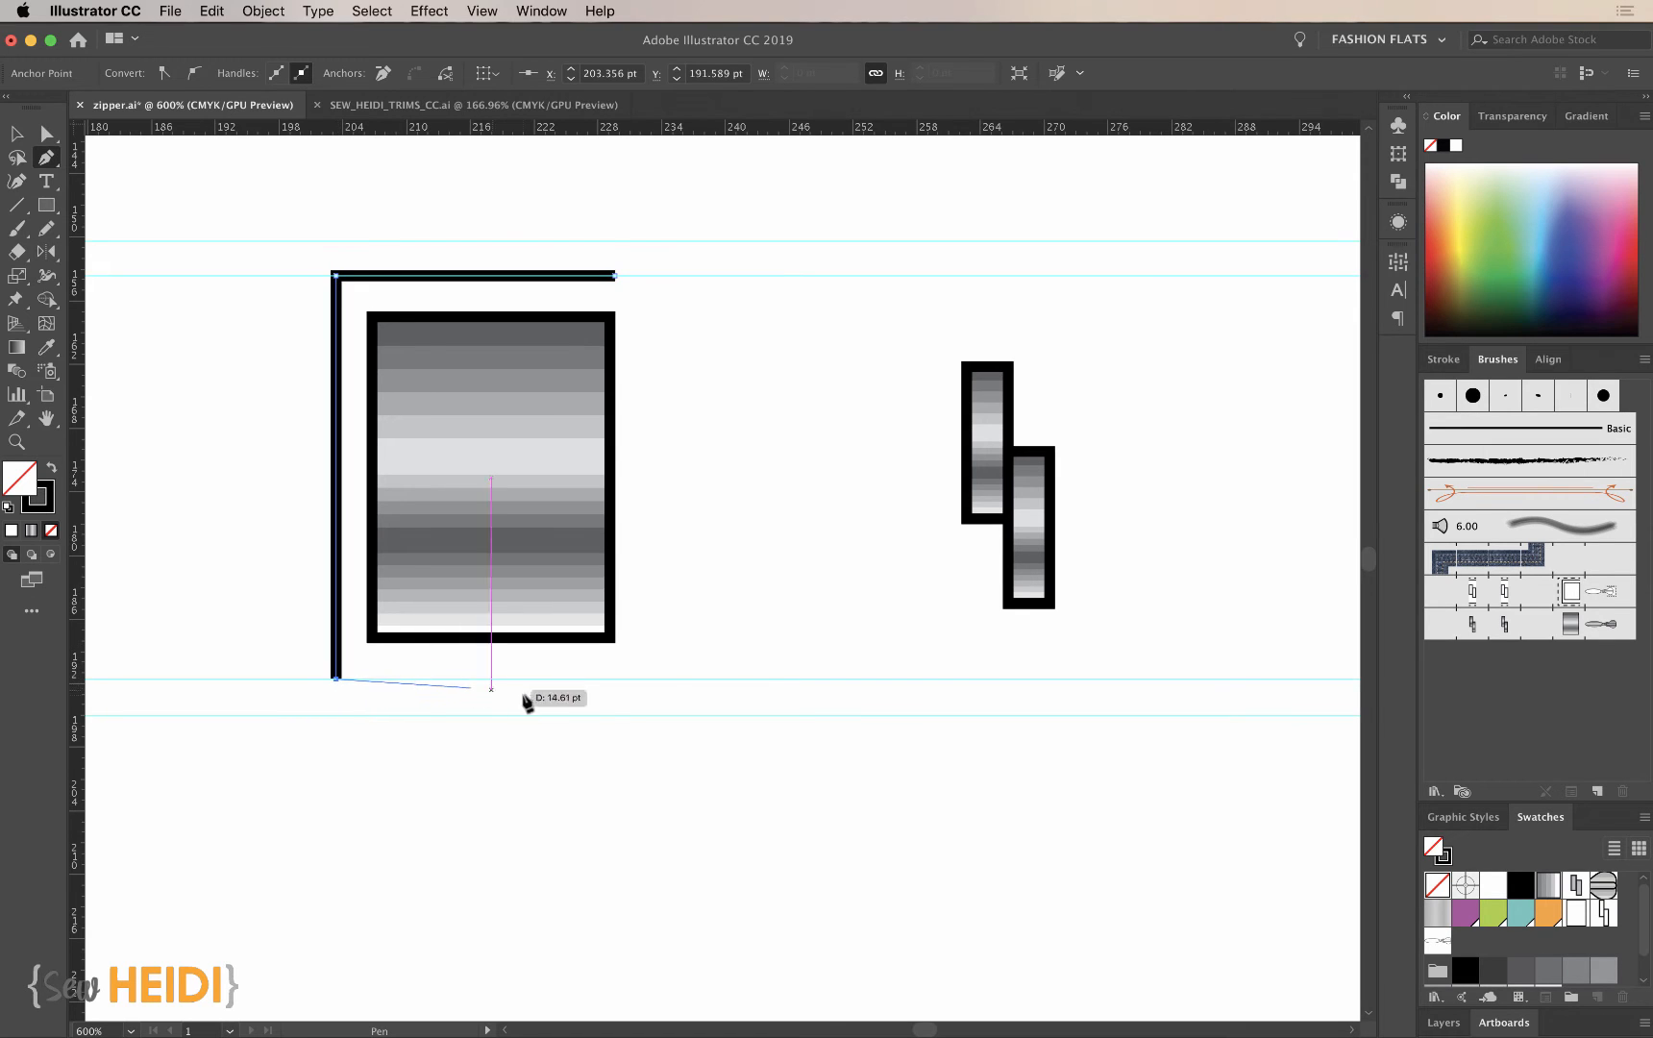
click(615, 678)
super+click(646, 790)
- Draw two separate horizontal tape lines, about 8 to 9 pt long, above and below the metallic teeth along the inner guides
key(super+minus)
key(super+minus)
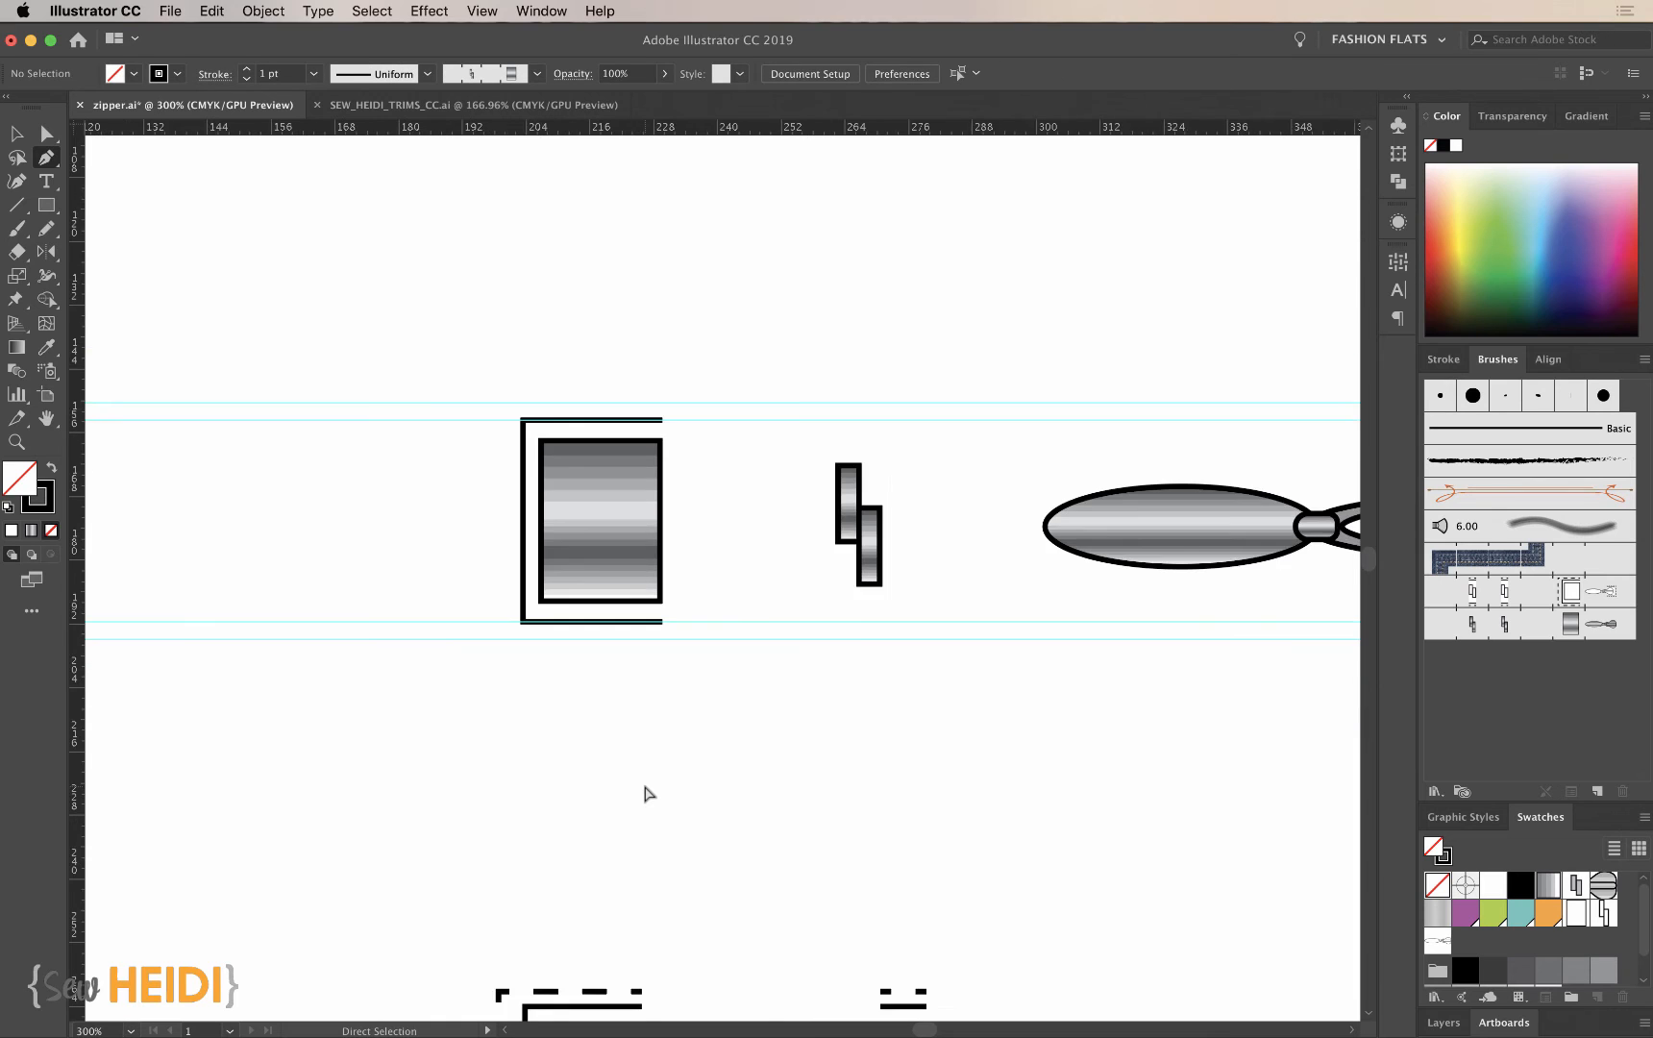
key(super+minus)
key(super+minus)
scroll(642, 730, down, 5)
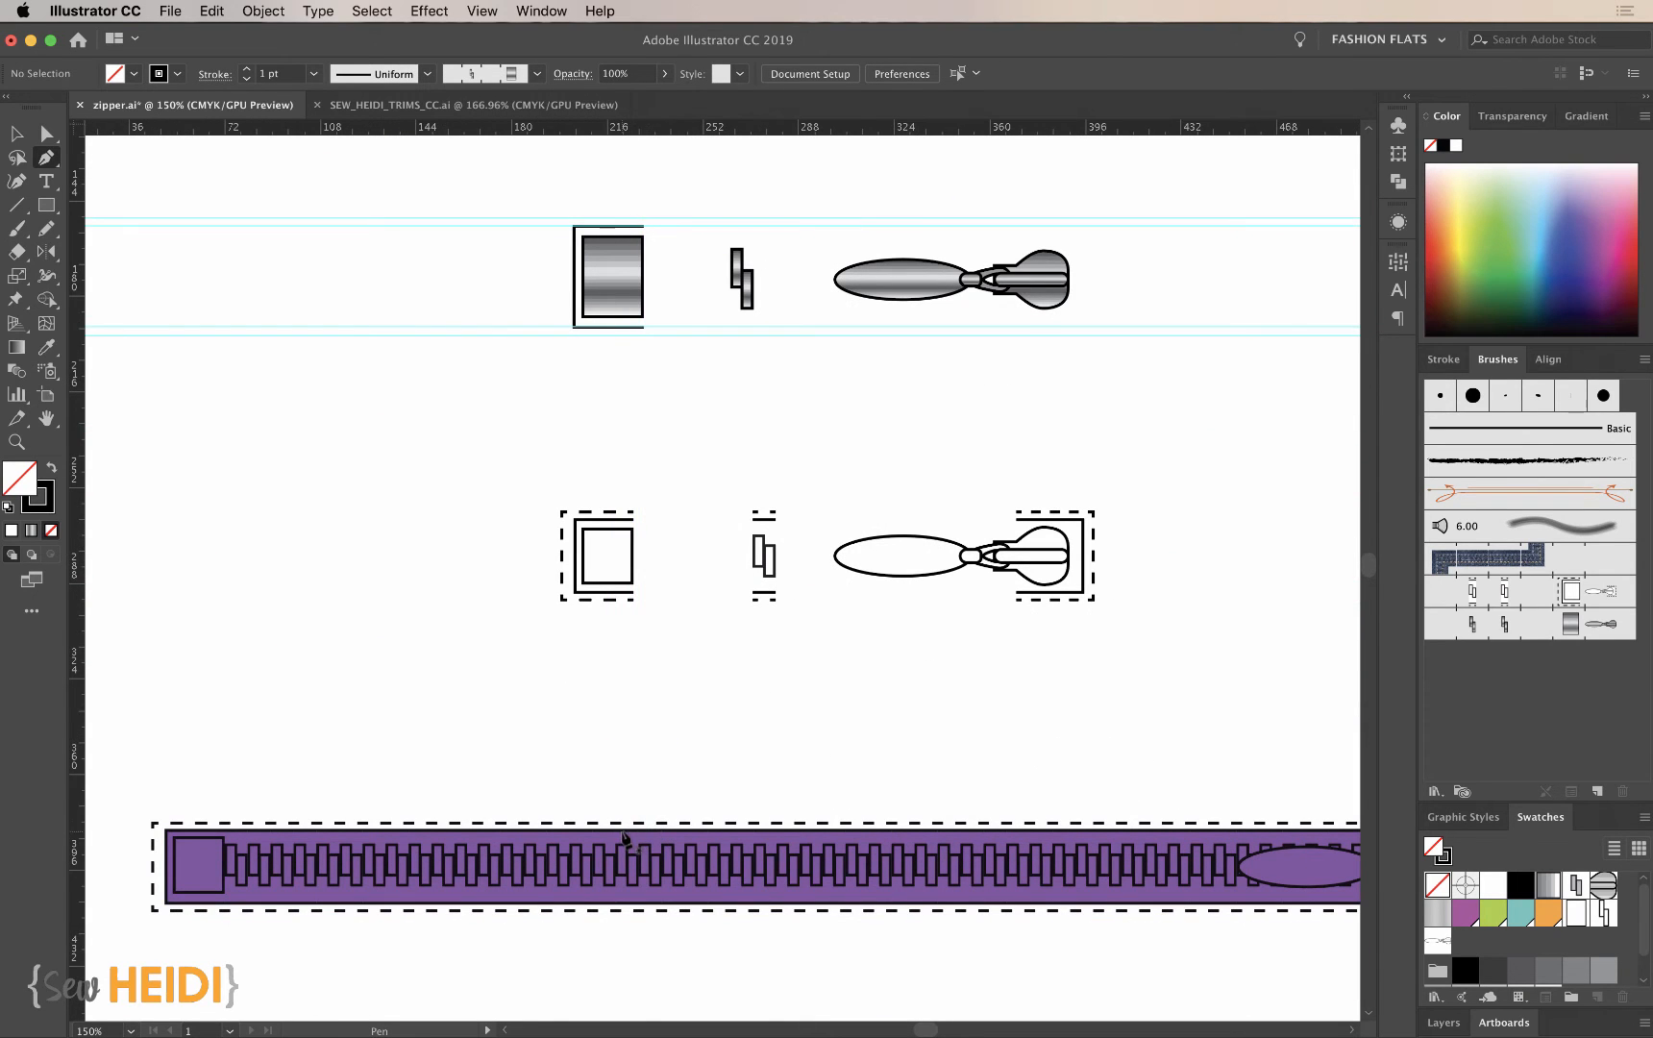
scroll(704, 671, up, 3)
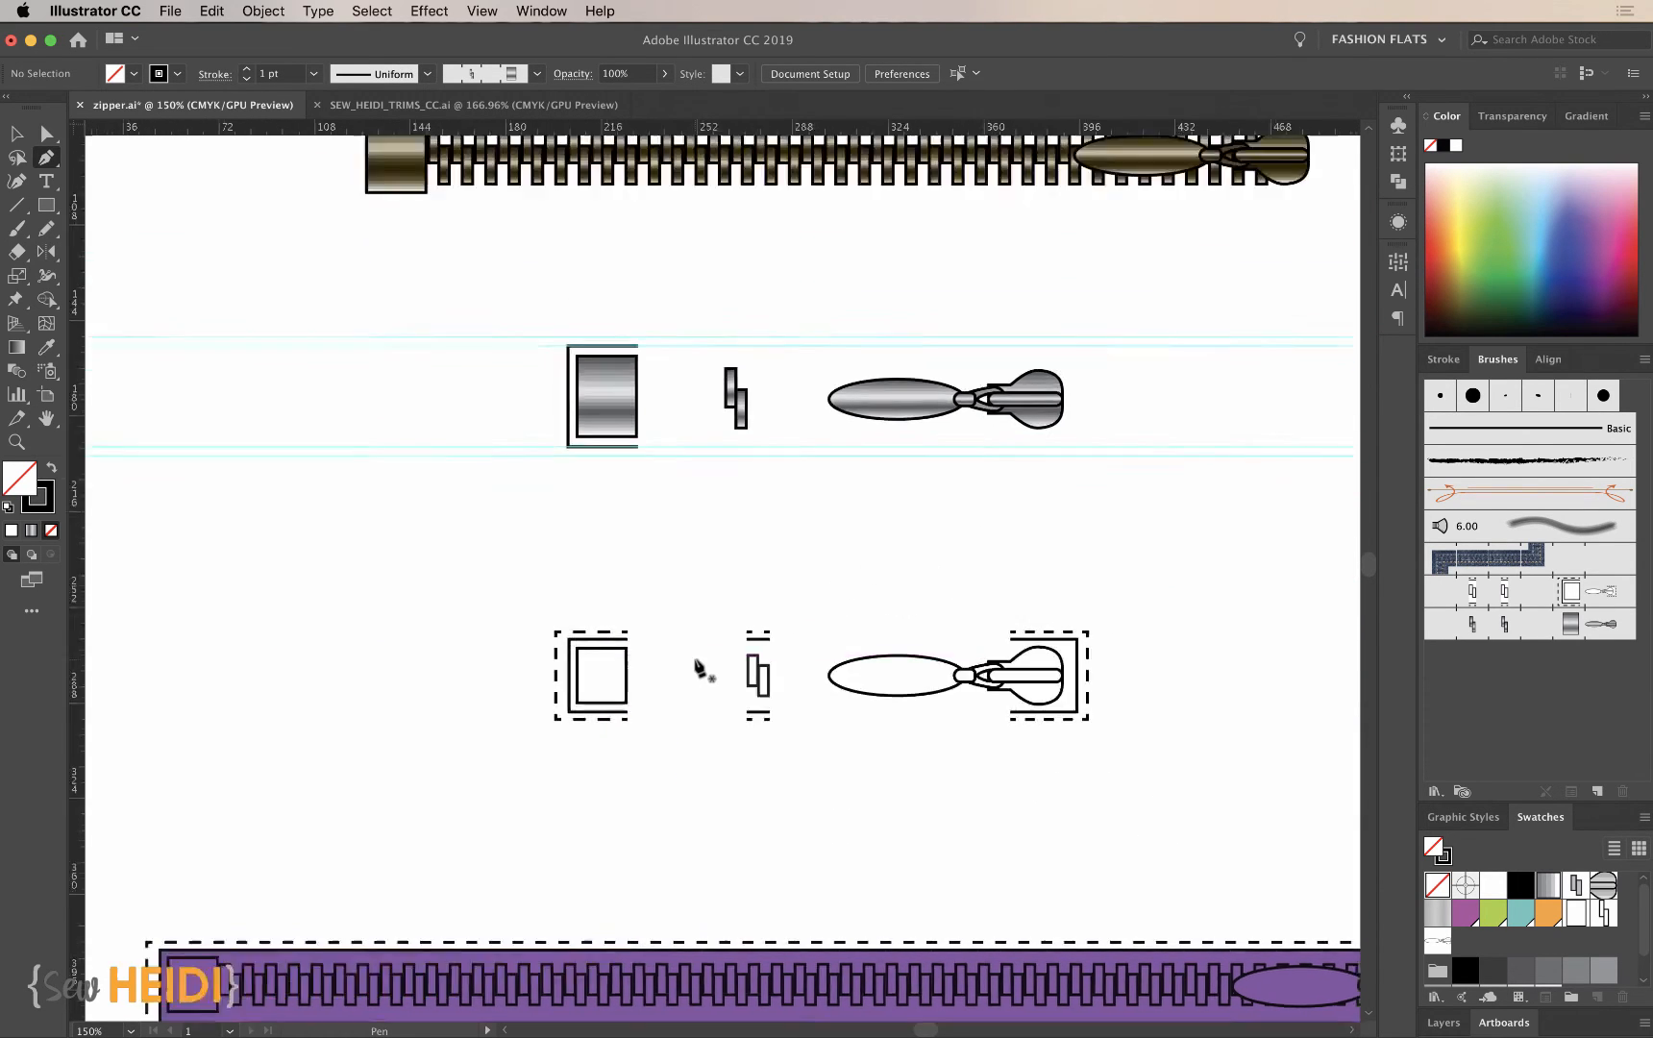
scroll(704, 671, up, 2)
key(z)
drag(542, 325, 1233, 620)
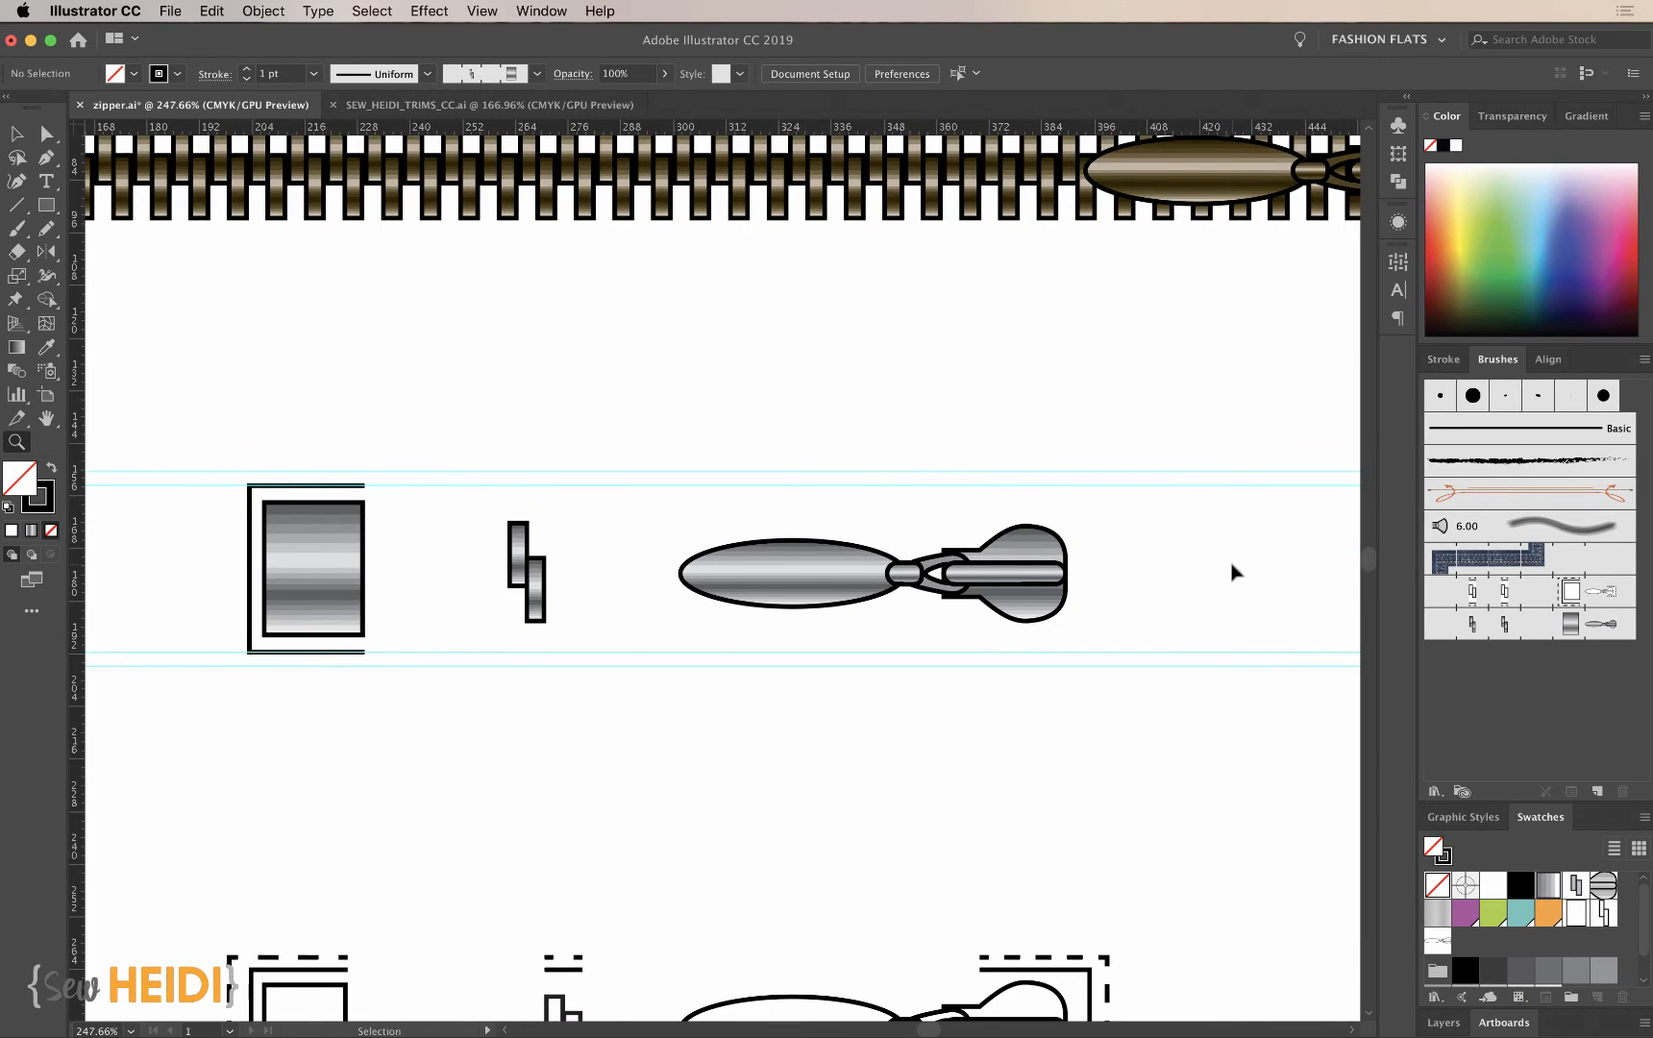
click(1234, 573)
click(878, 583)
scroll(880, 586, left, 5)
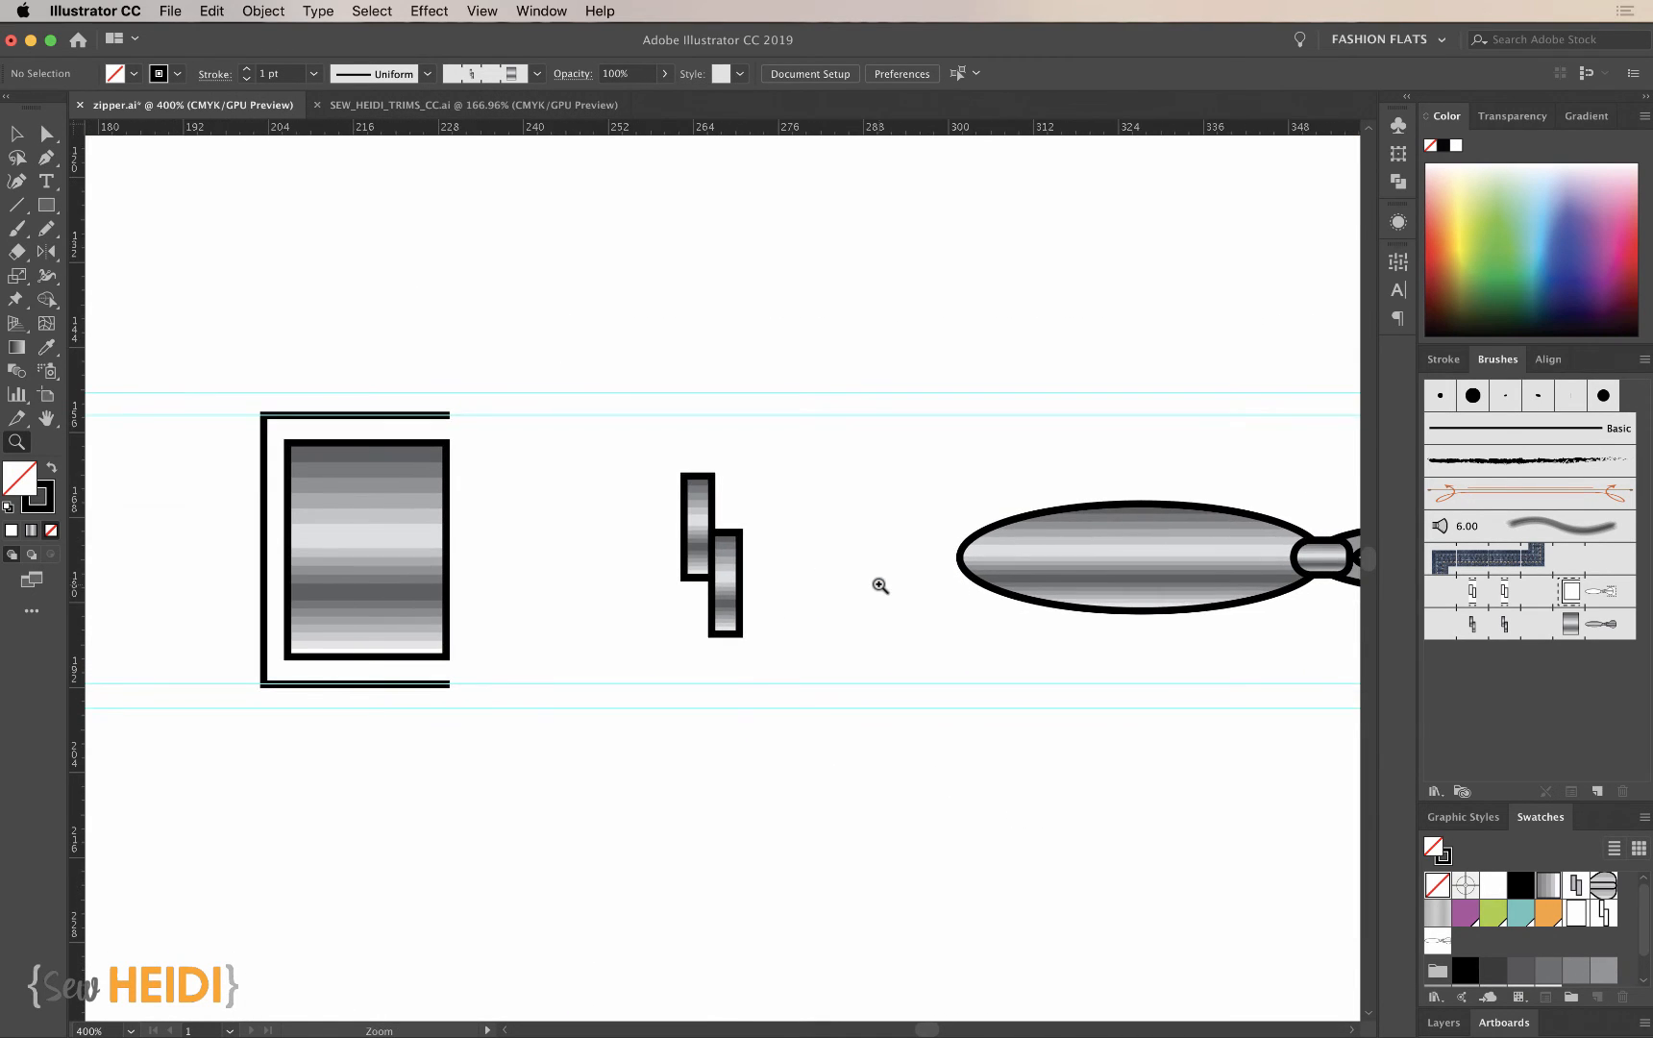
key(p)
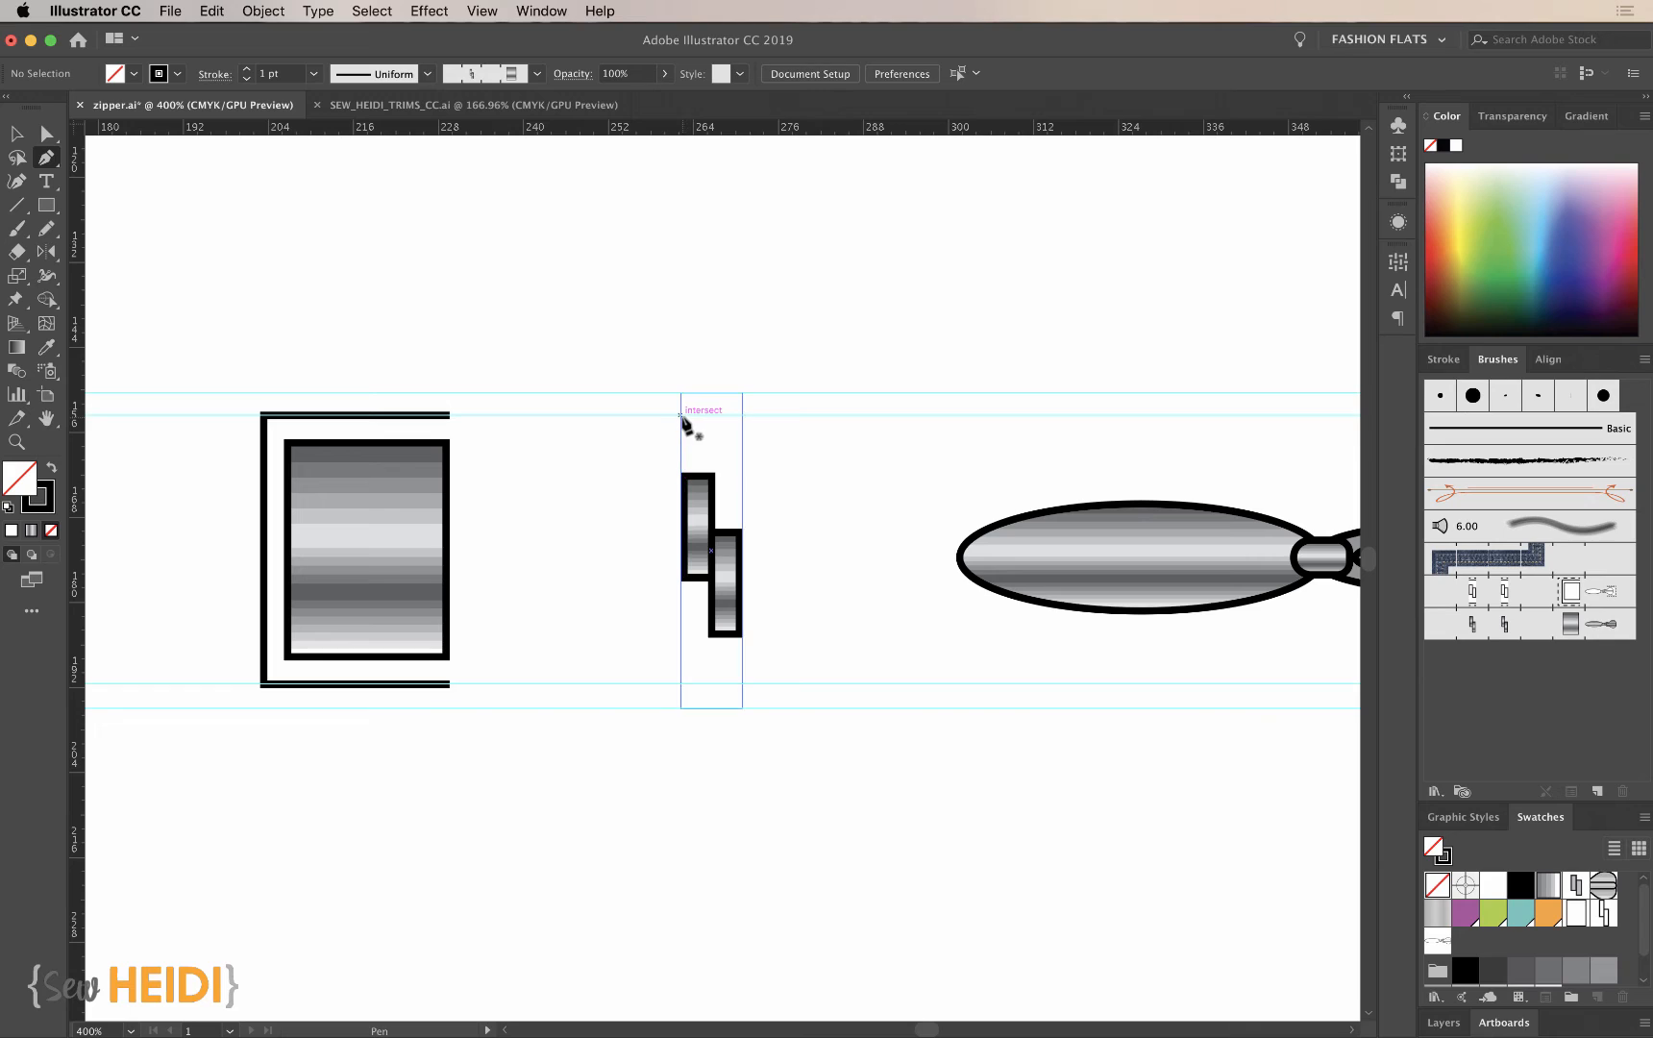
click(681, 415)
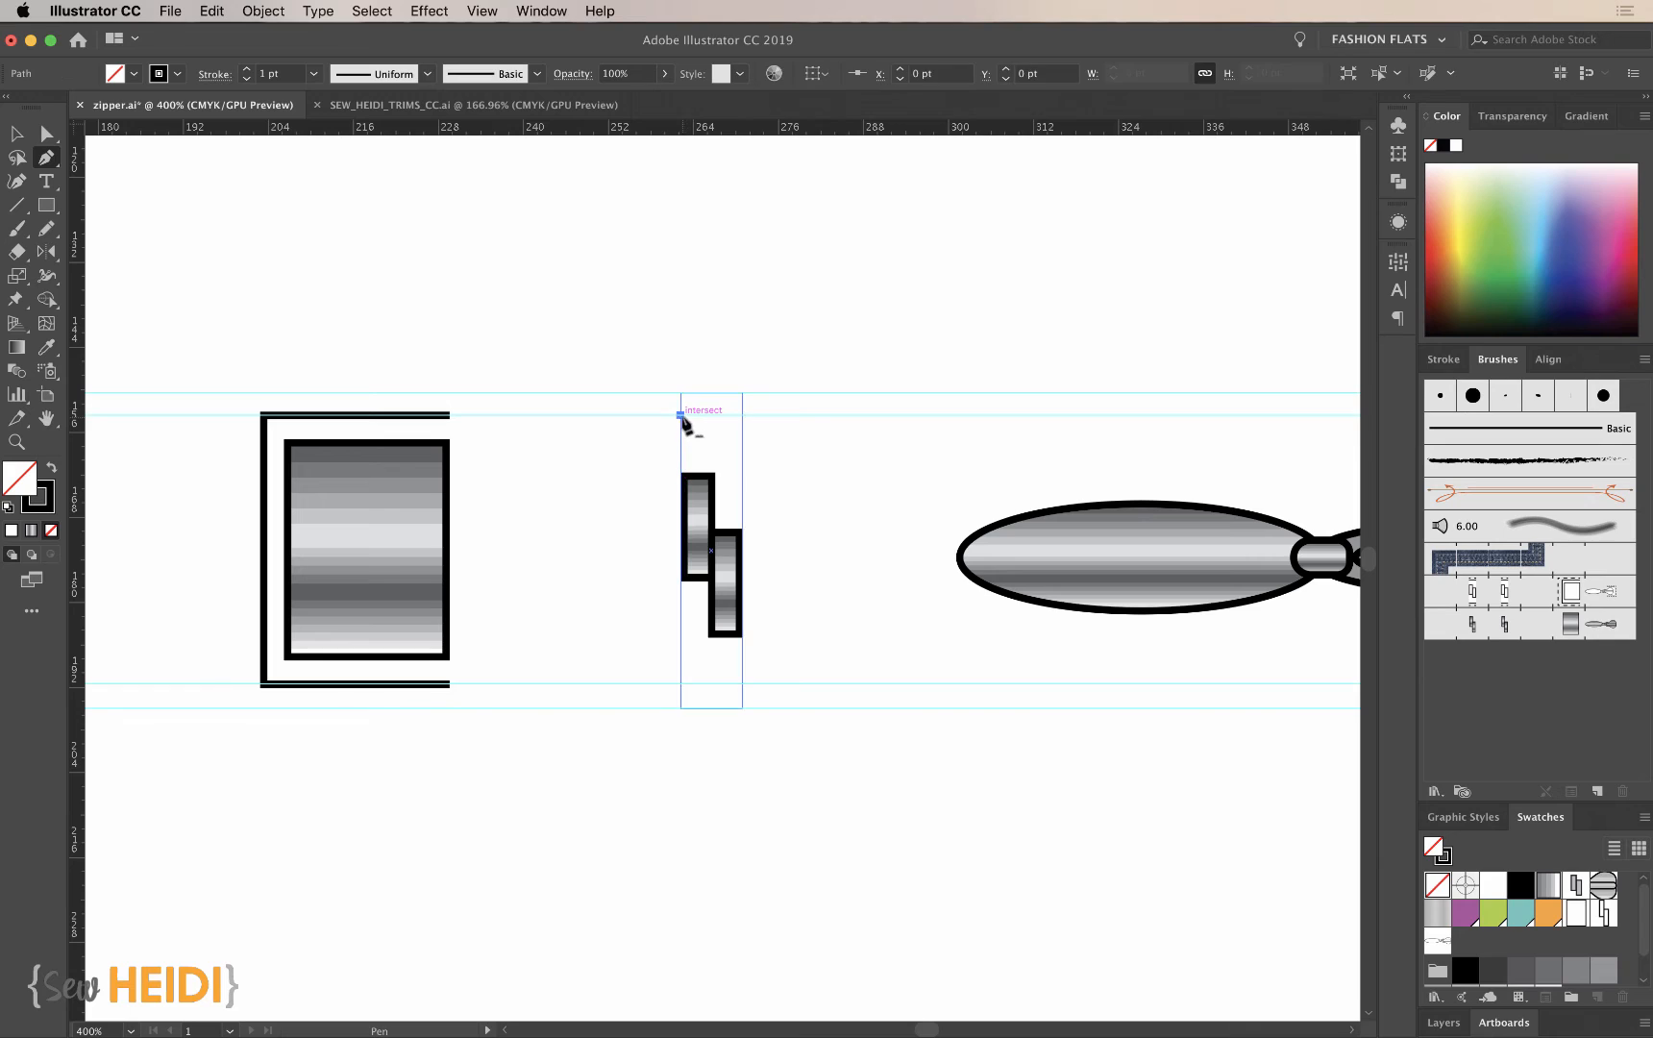
click(739, 416)
key(super+shift+a)
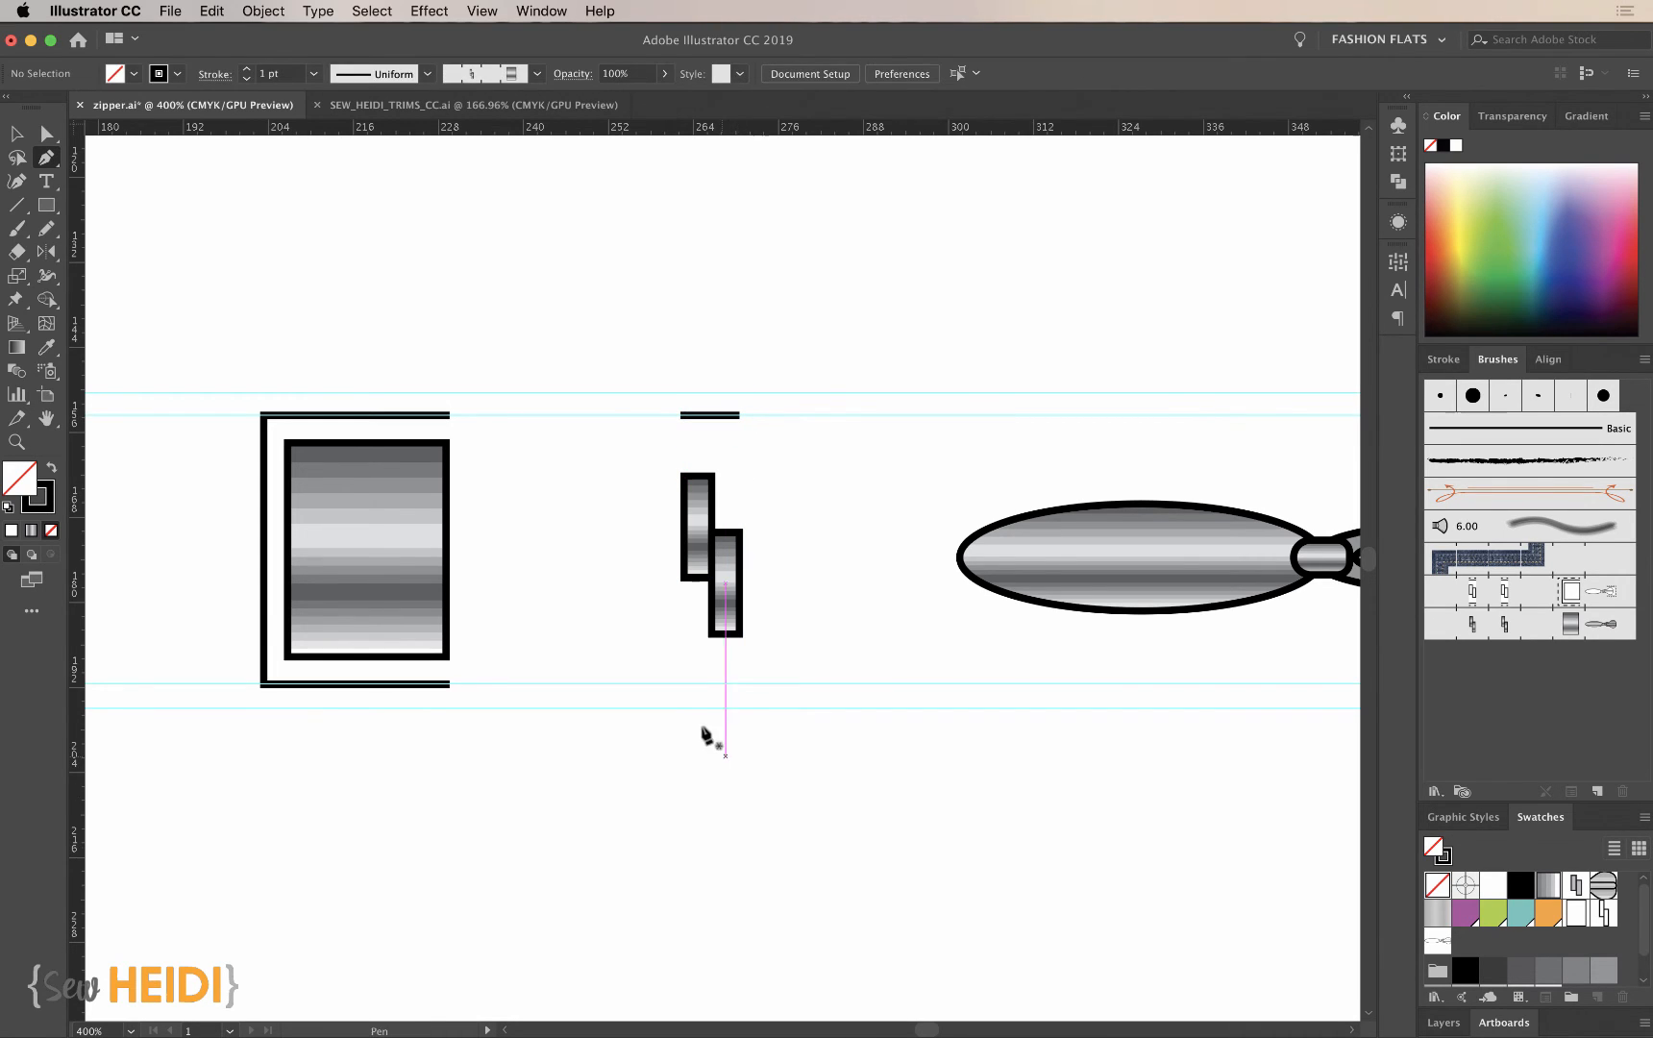
click(682, 684)
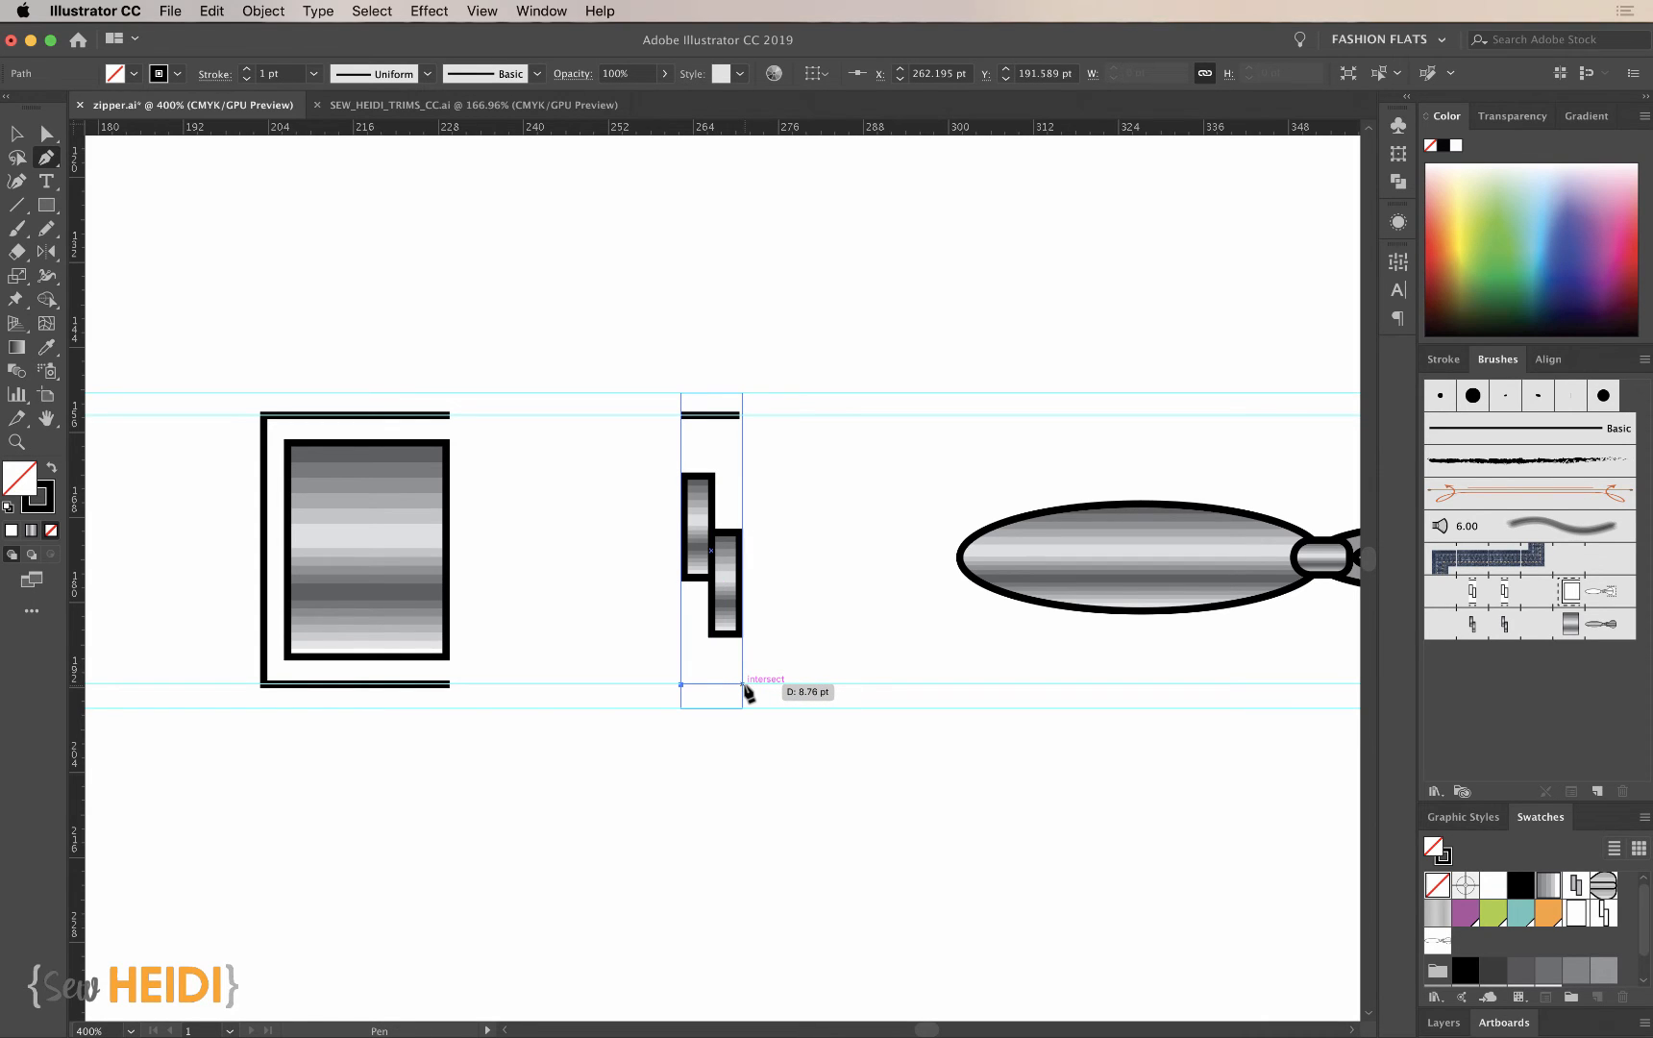
click(742, 685)
super+click(792, 831)
- Align the right ends of both tape lines to the right edge of the teeth tile's bounding rectangle, and check the left ends
key(z)
drag(673, 369, 828, 786)
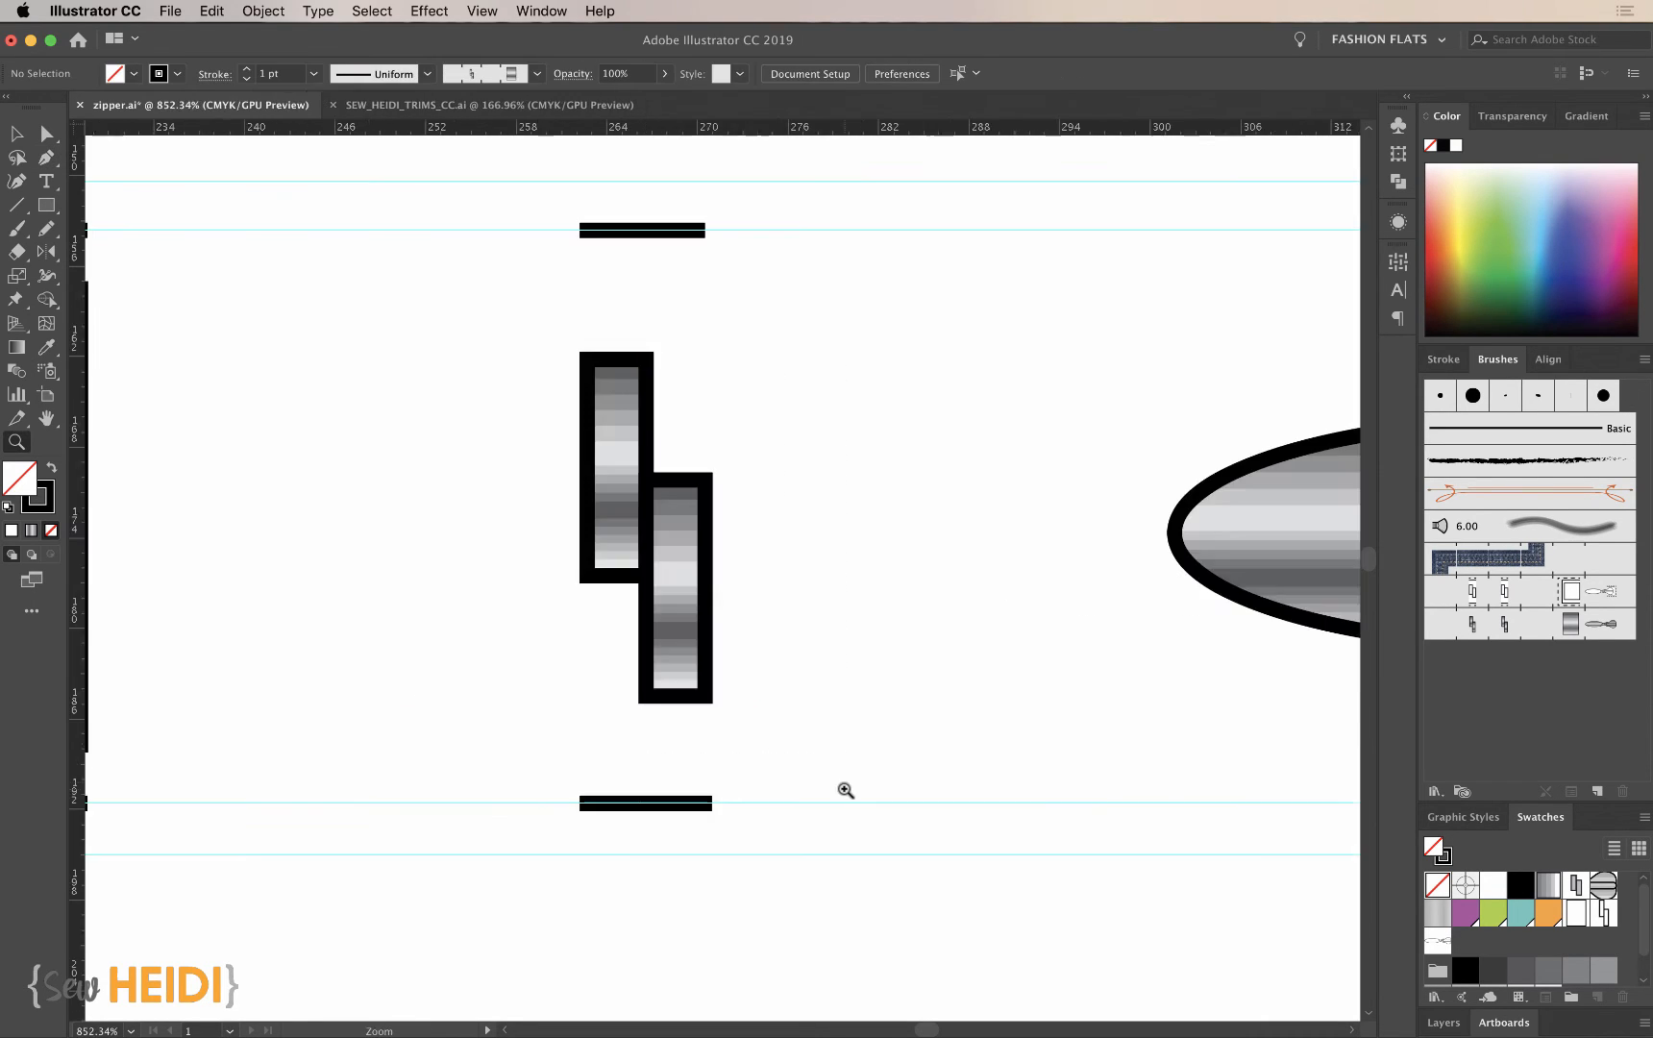
key(a)
click(704, 231)
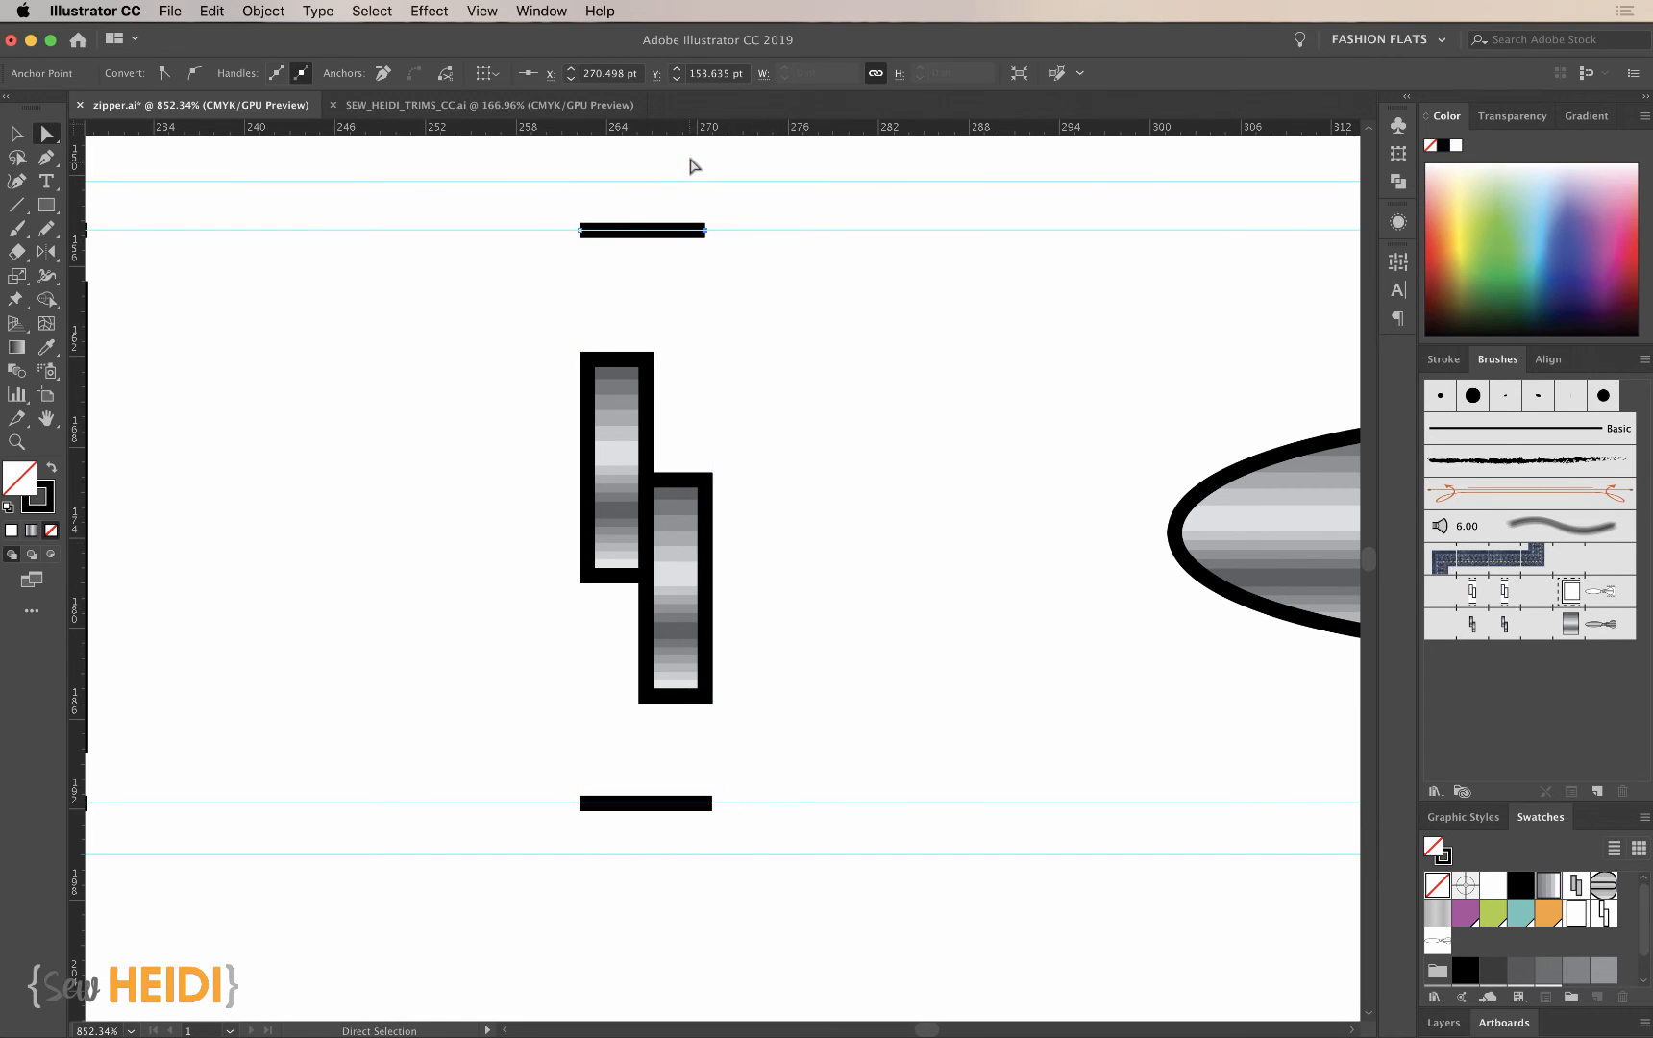
drag(692, 159, 742, 286)
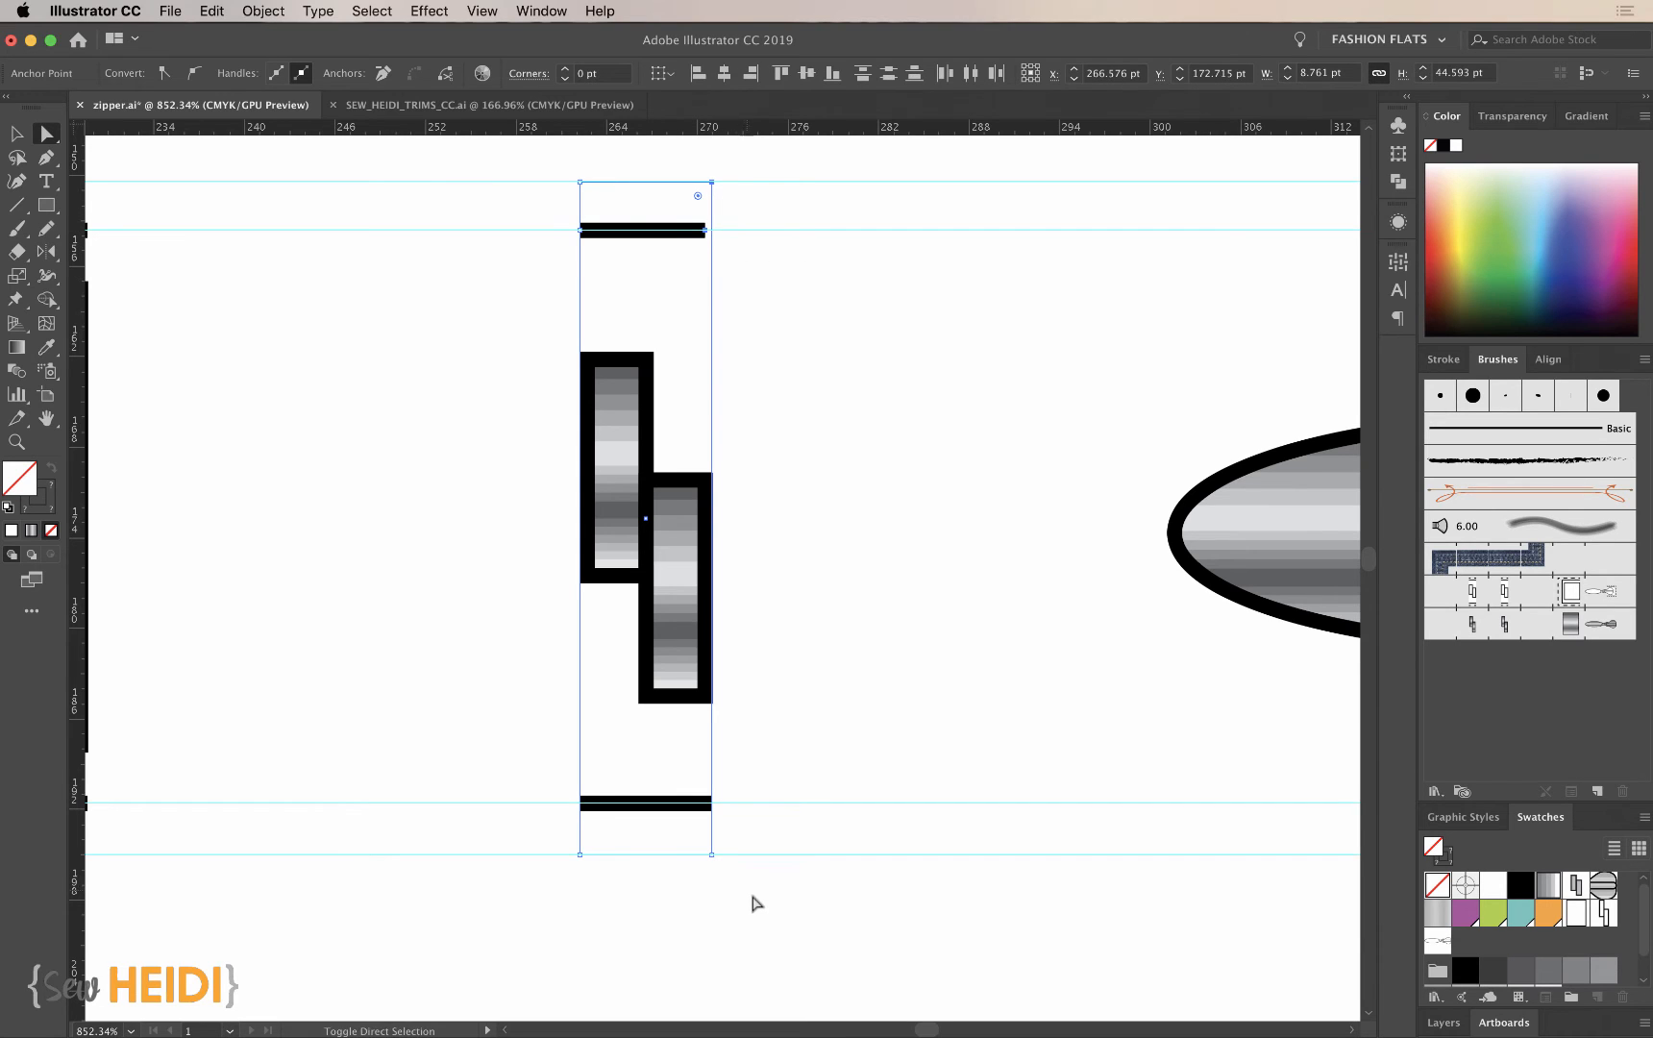
drag(756, 895, 694, 786)
click(751, 74)
drag(559, 170, 604, 262)
drag(555, 772, 616, 879)
click(819, 457)
- Draw a three-sided solid tape outline about 19 by 38 pt around the metallic slider's body along the inner guides, open toward the pull
key(super+minus)
key(super+minus)
key(super+minus)
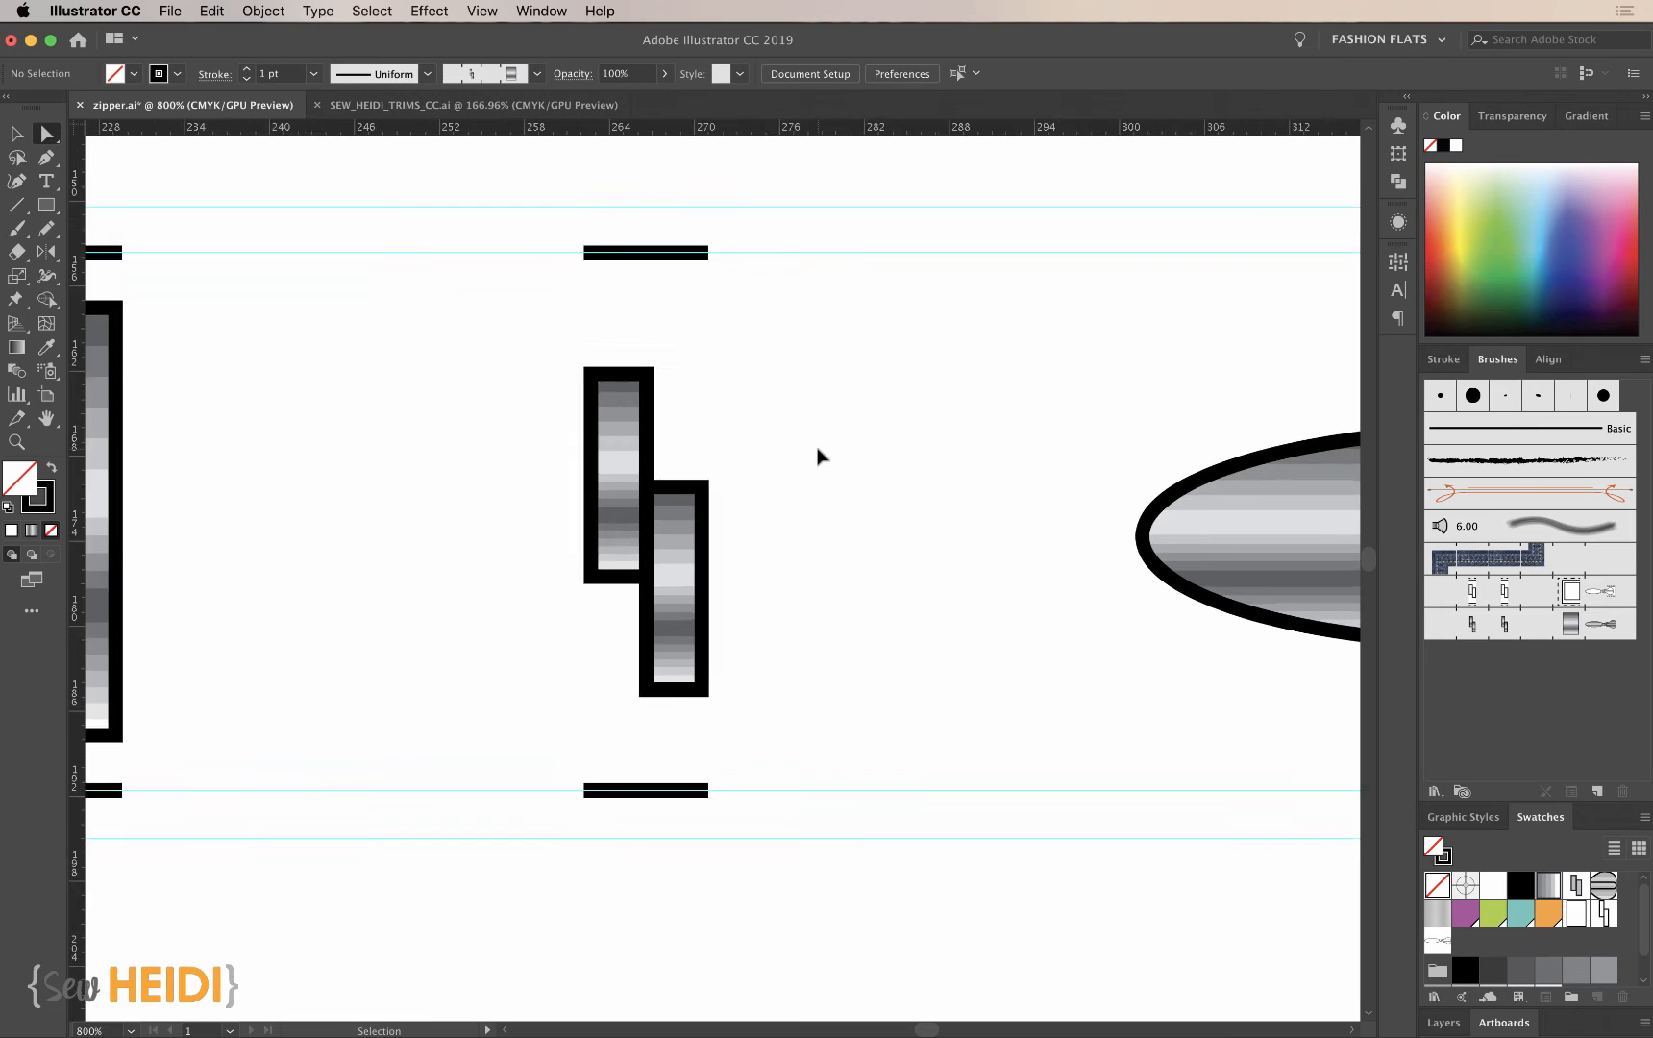
scroll(868, 638, right, 5)
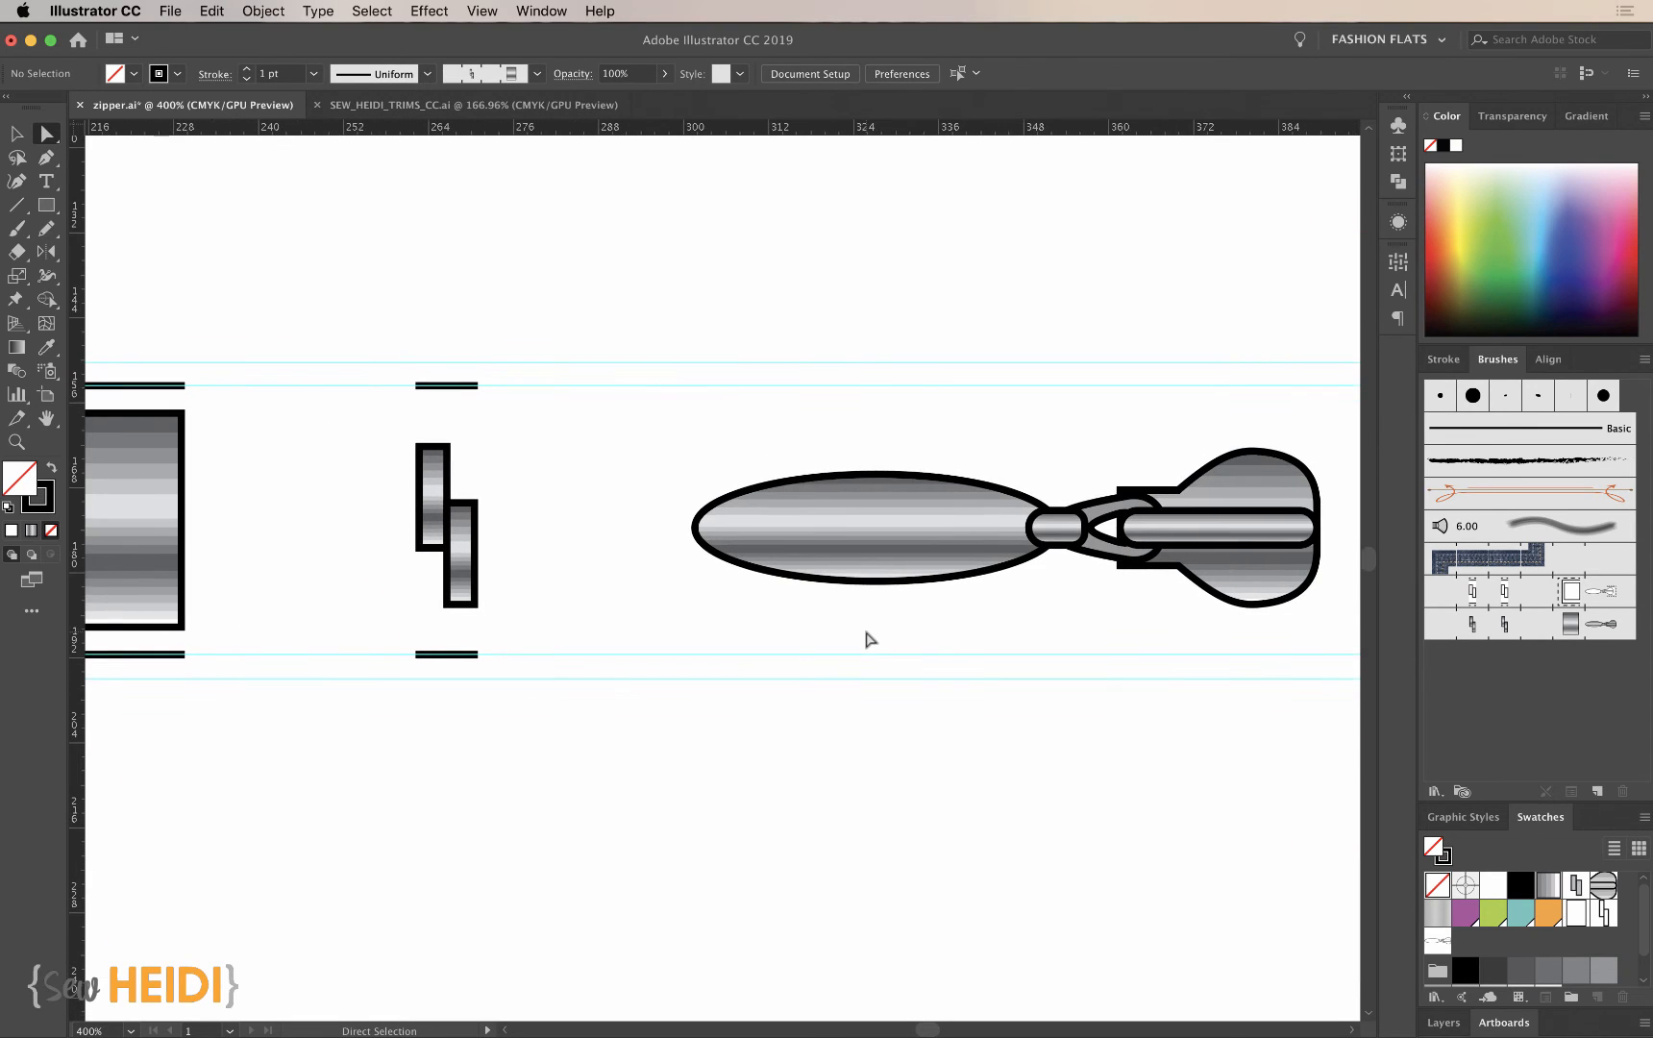
key(p)
scroll(836, 728, right, 2)
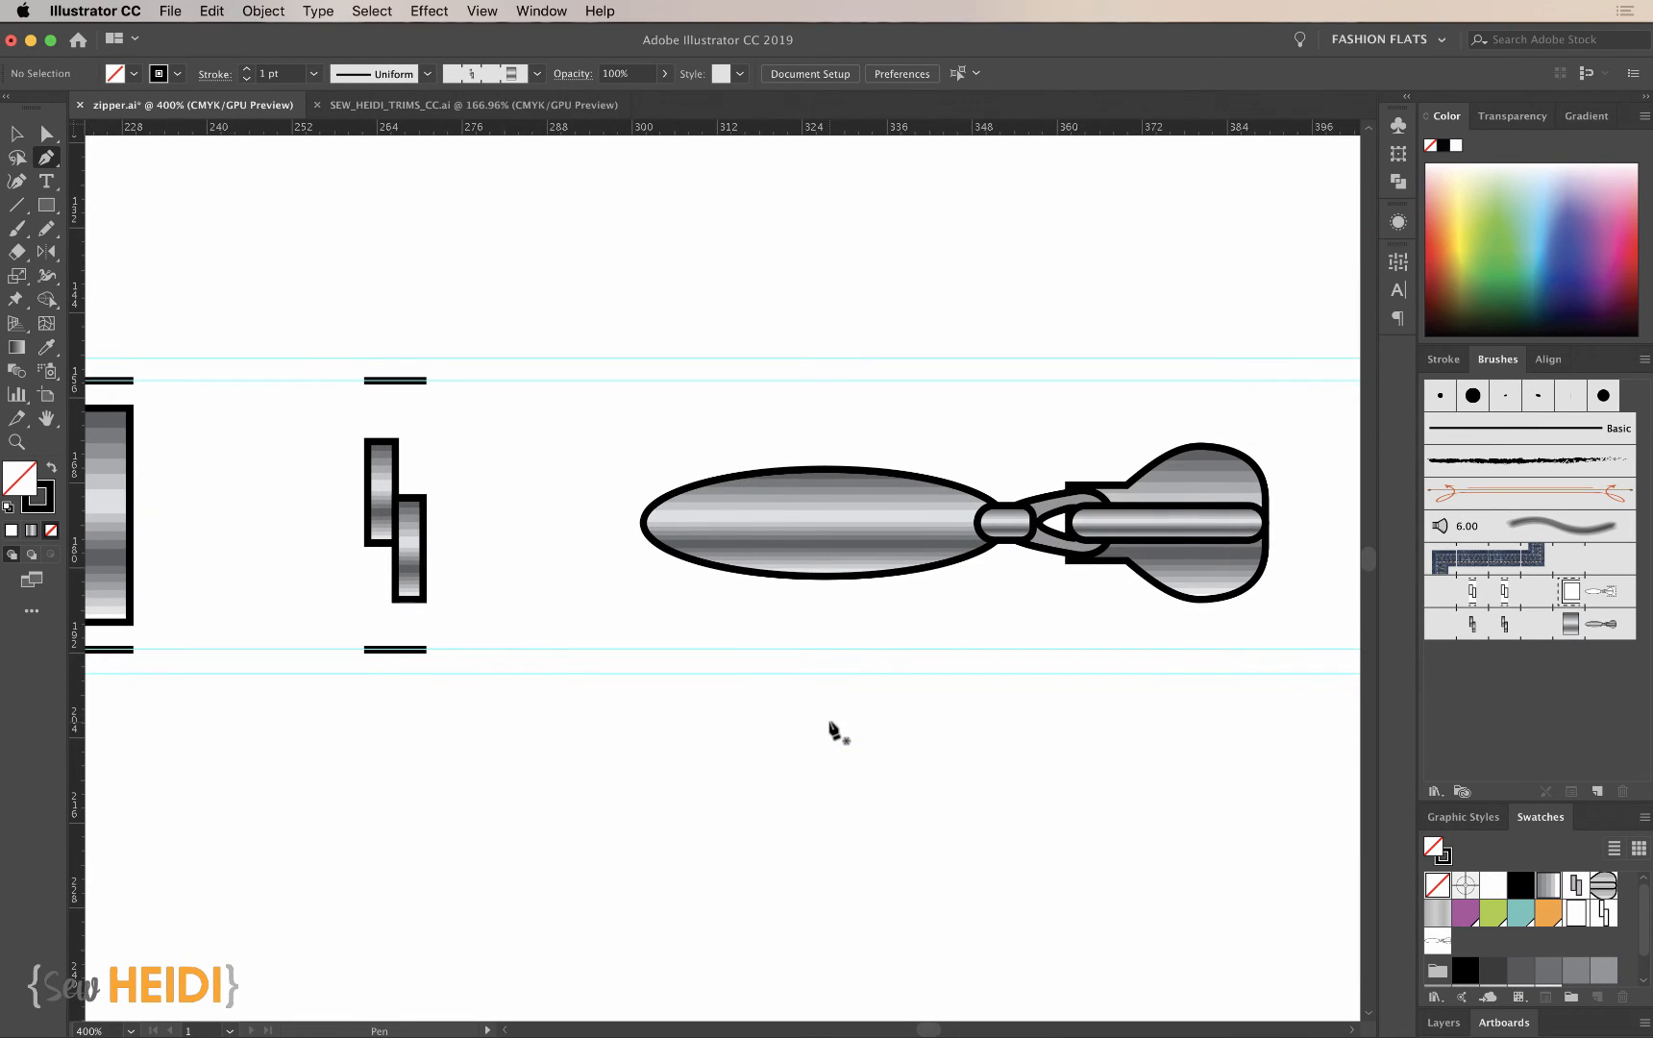
scroll(1134, 657, right, 1)
scroll(1134, 656, right, 6)
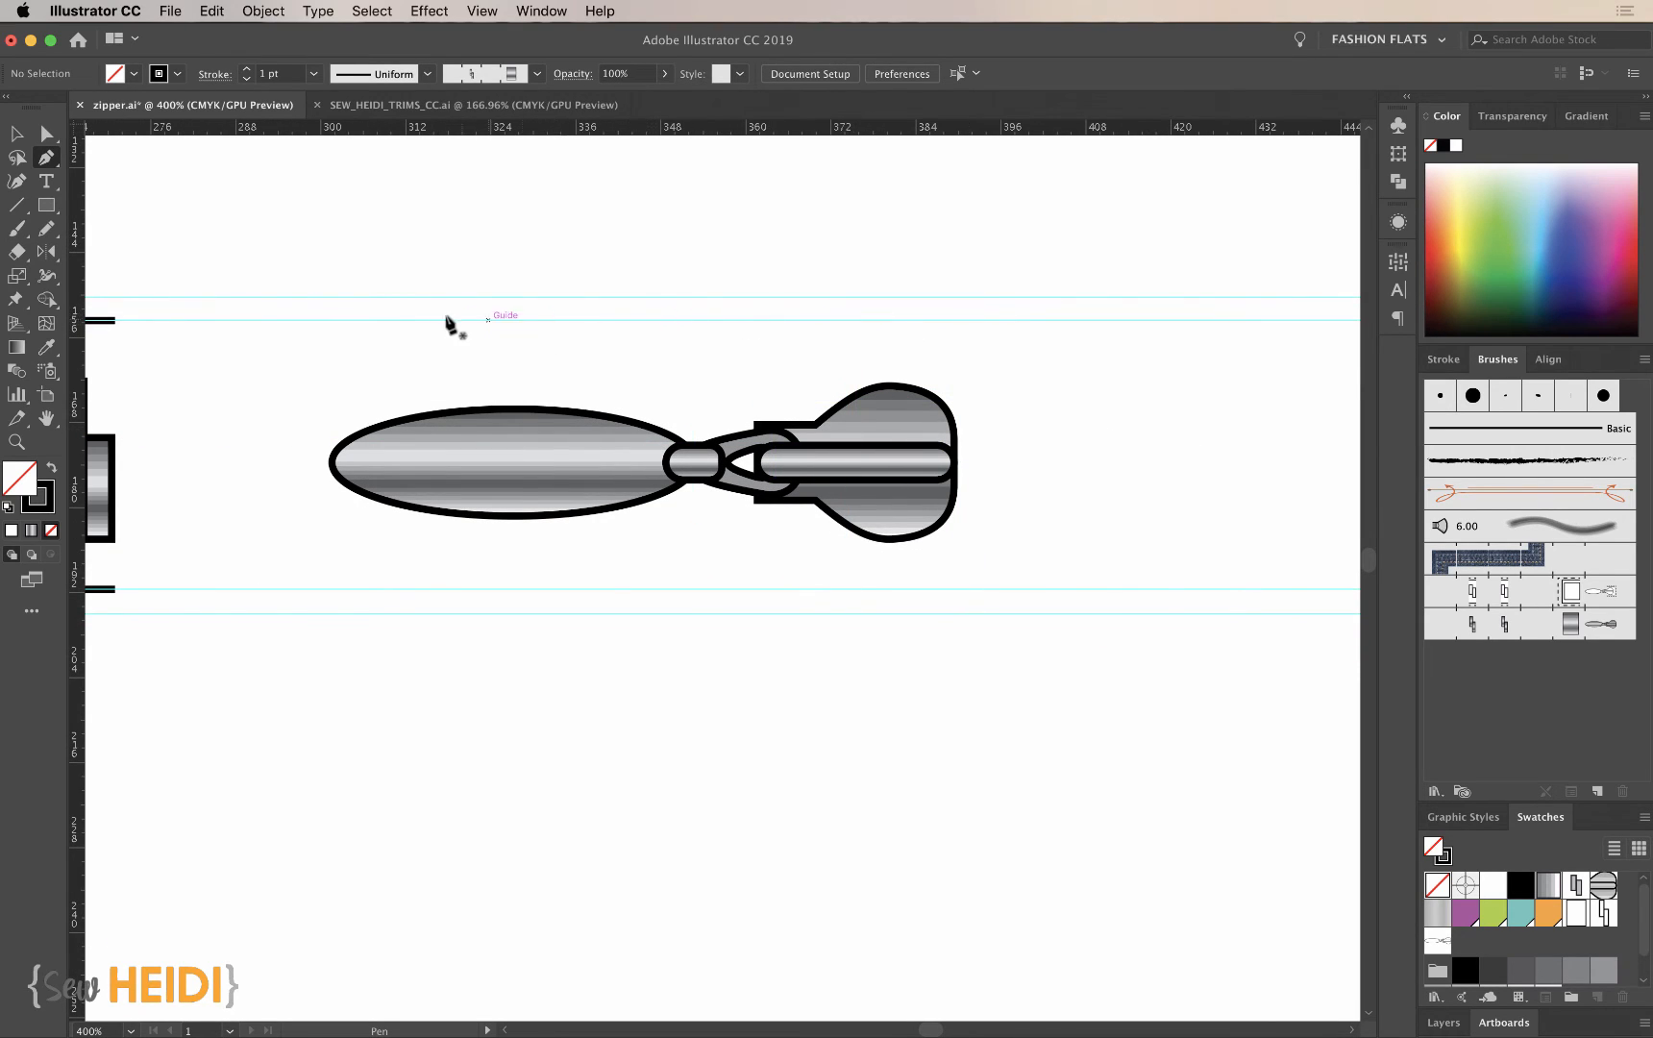
click(847, 320)
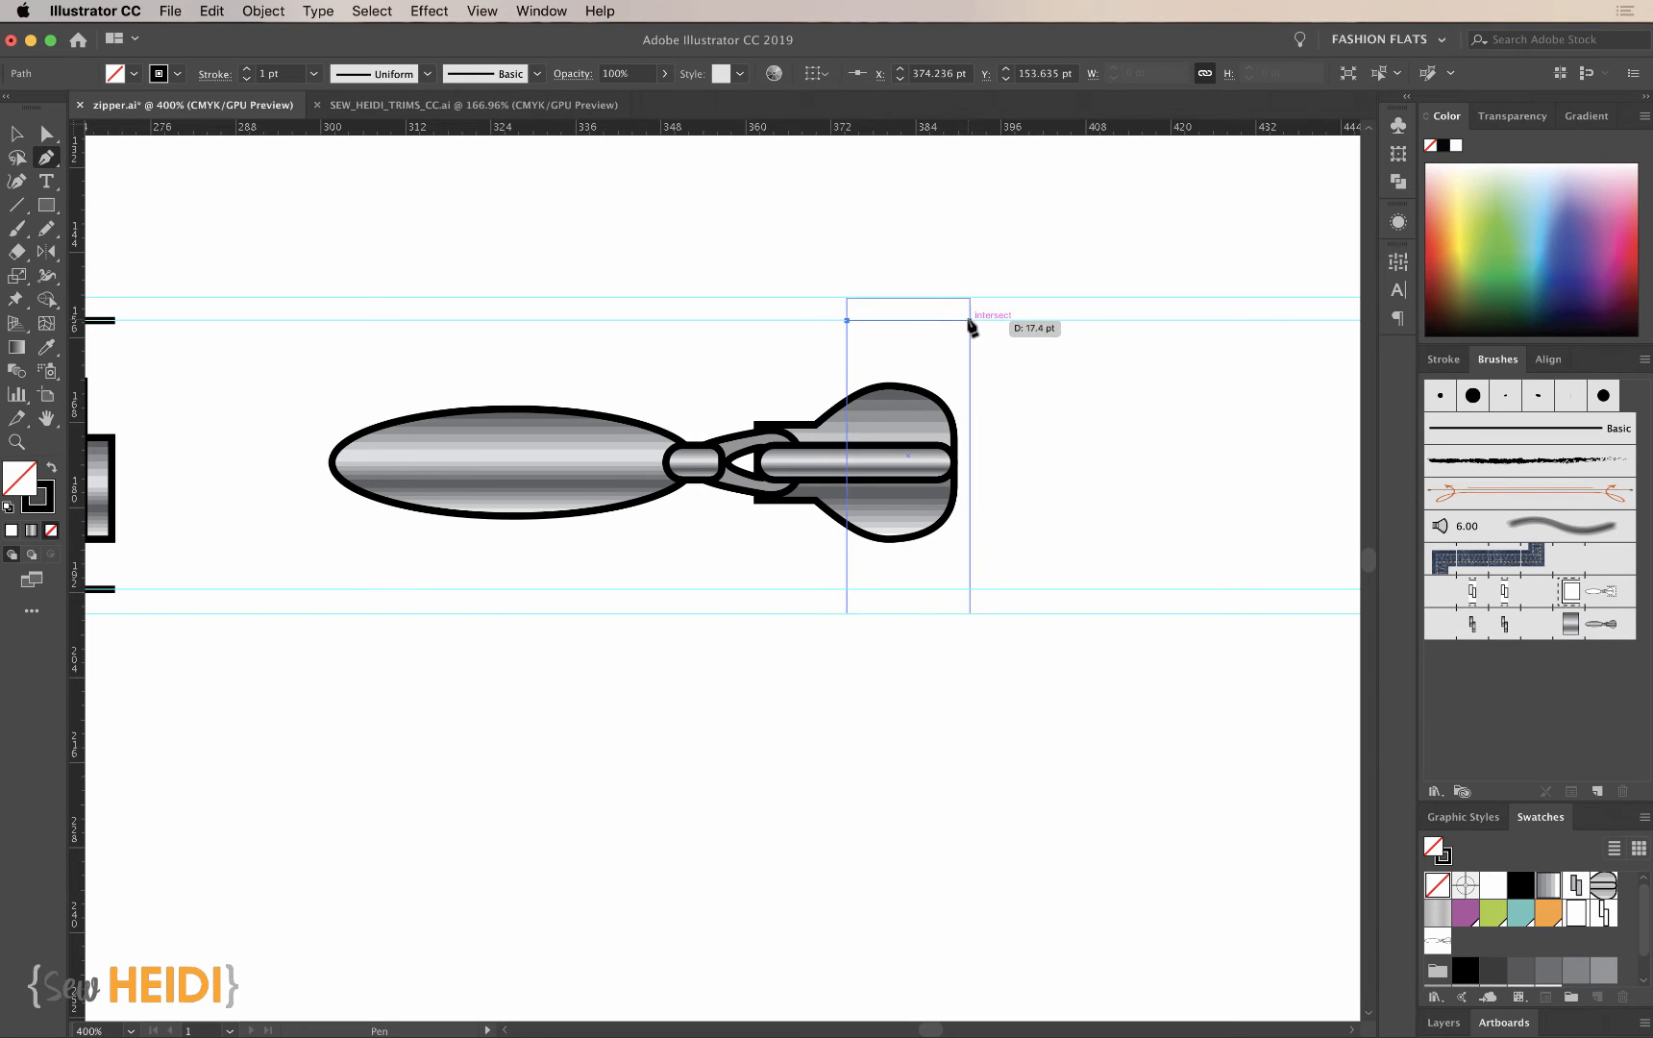
click(982, 321)
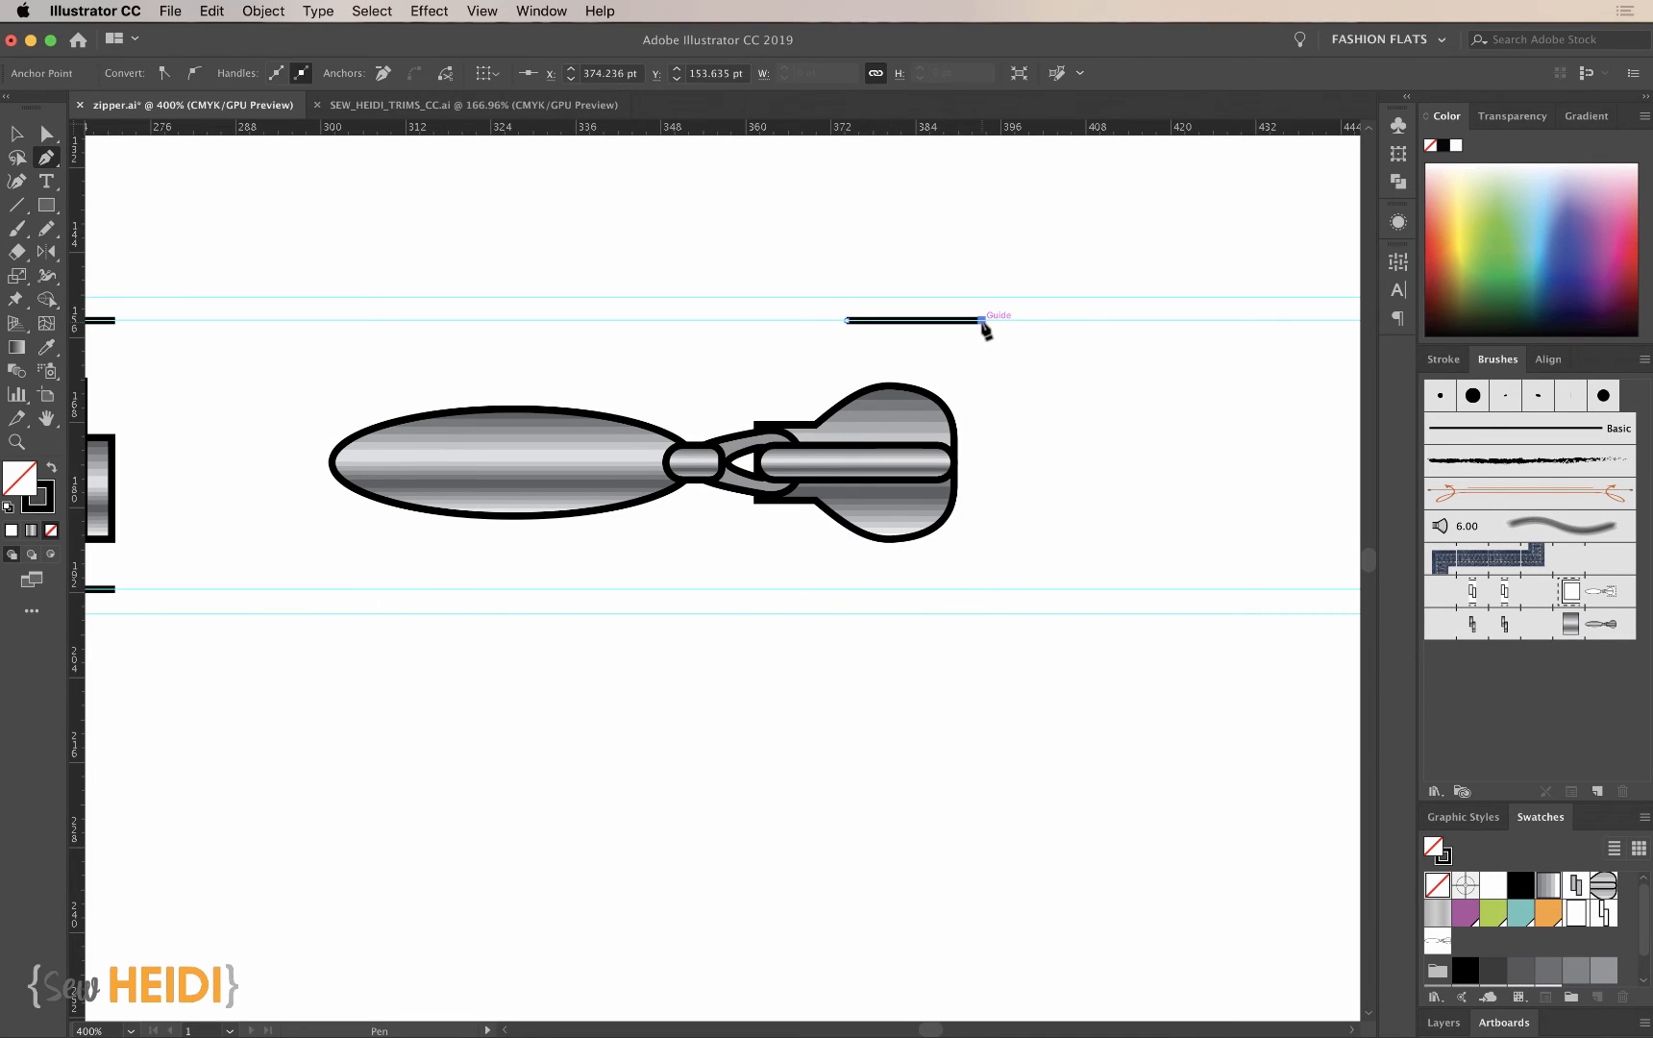
click(982, 588)
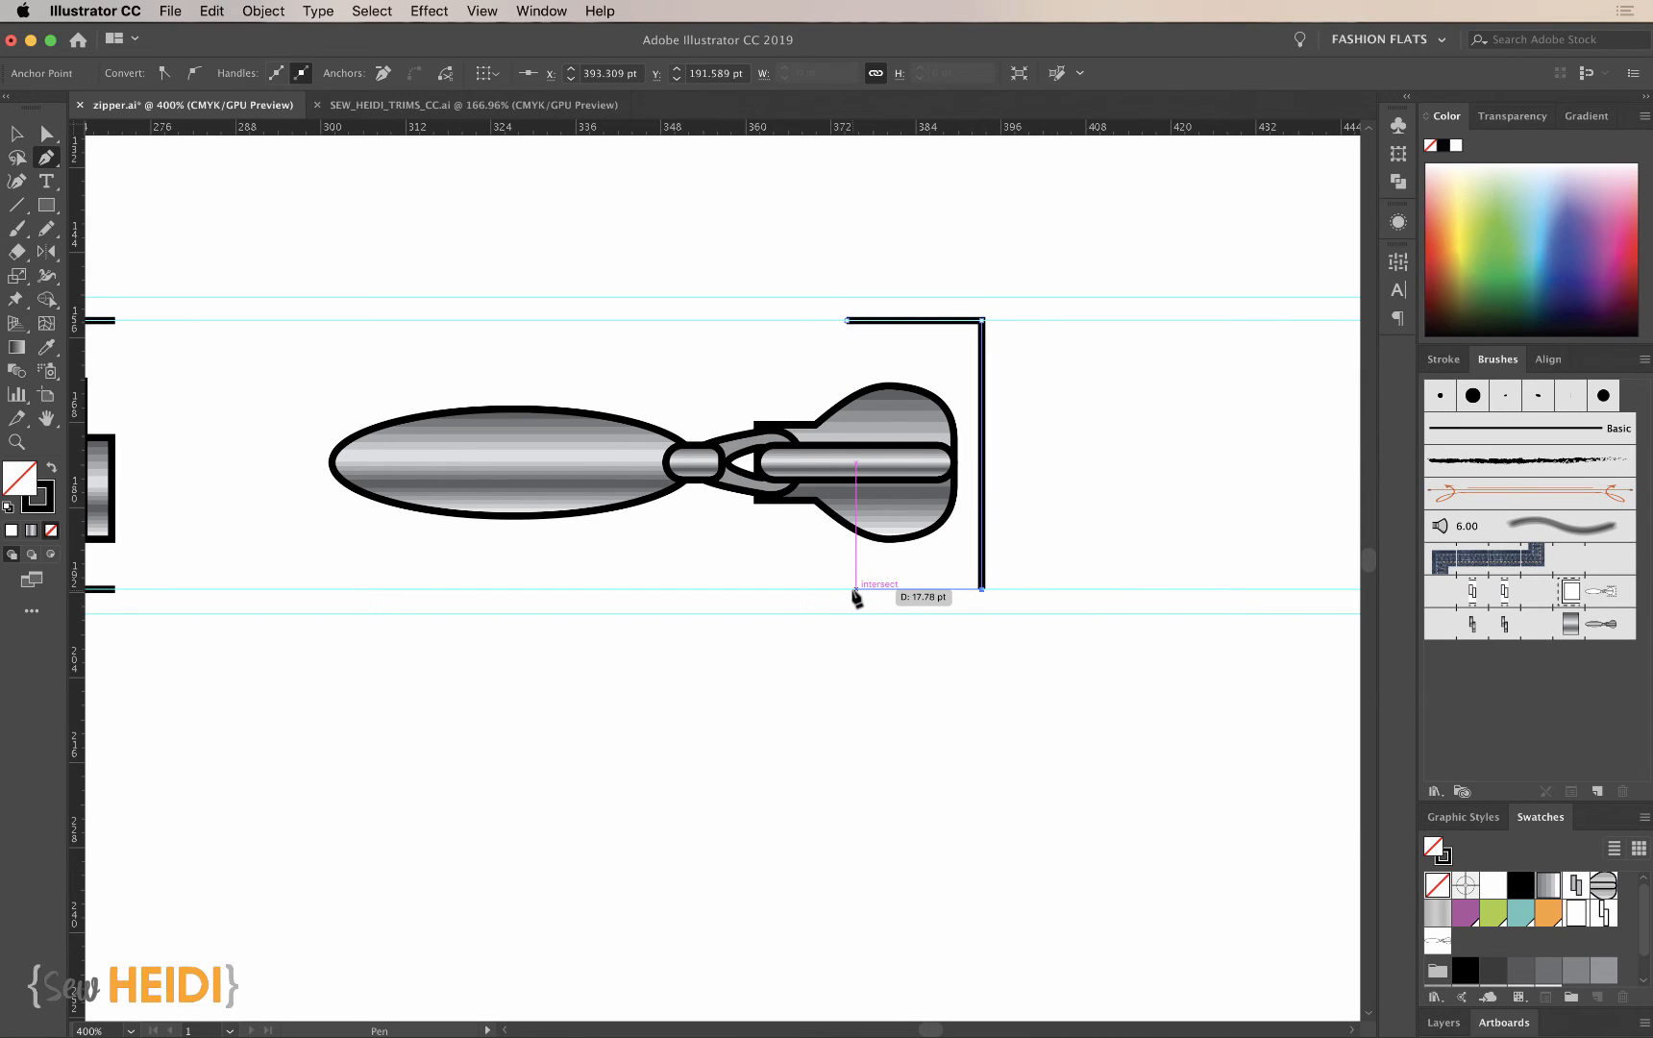
click(847, 589)
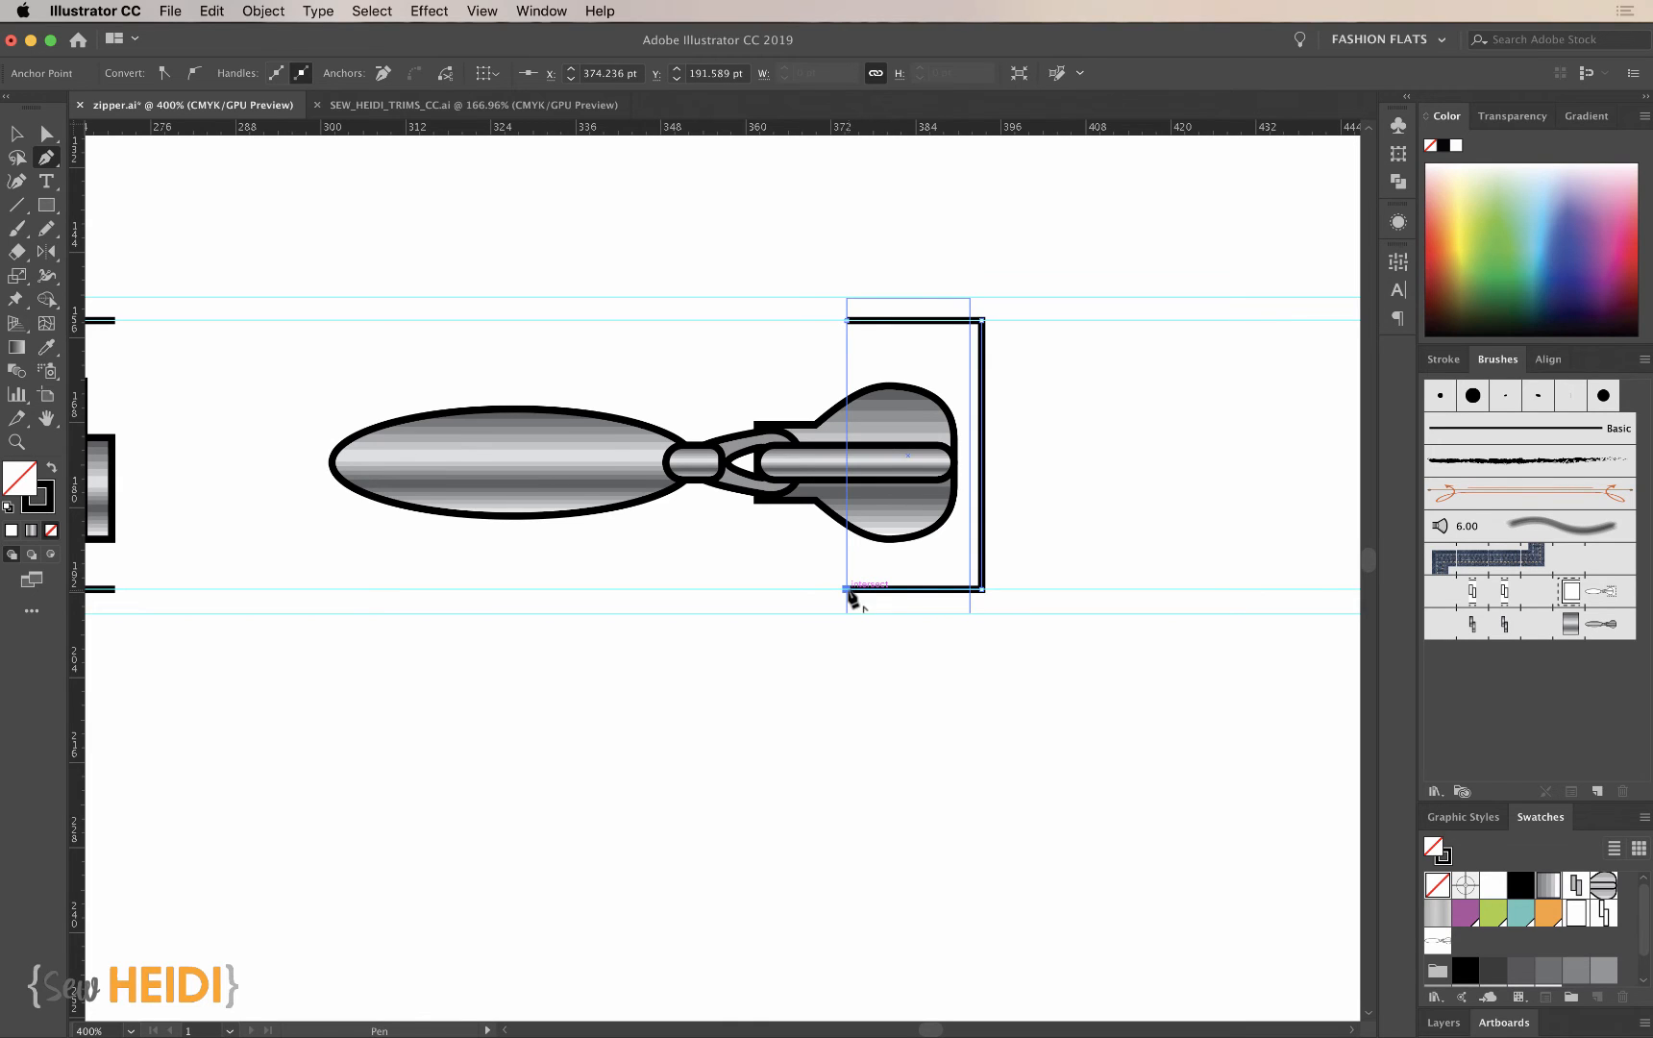
super+click(826, 773)
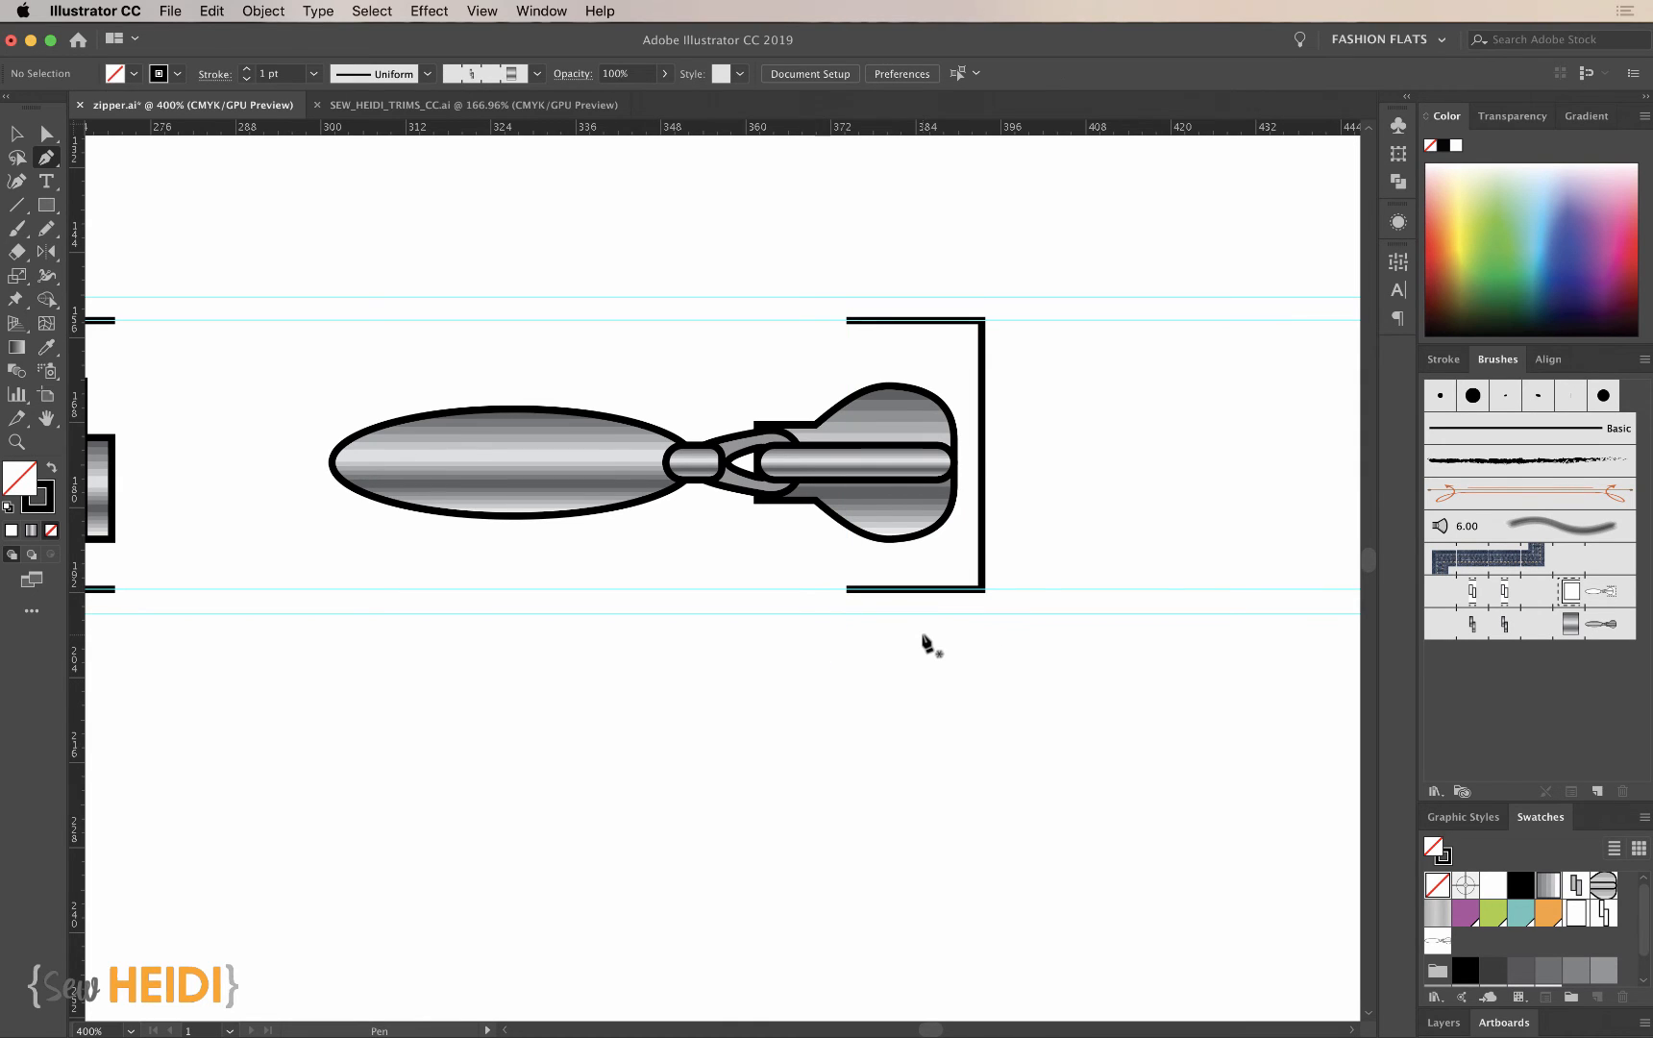
- Draw a three-sided dashed outline about 29 by 45 pt with 2 pt dashes around the end stop along the outer guides, open toward the teeth
key(super+minus)
scroll(922, 646, left, 5)
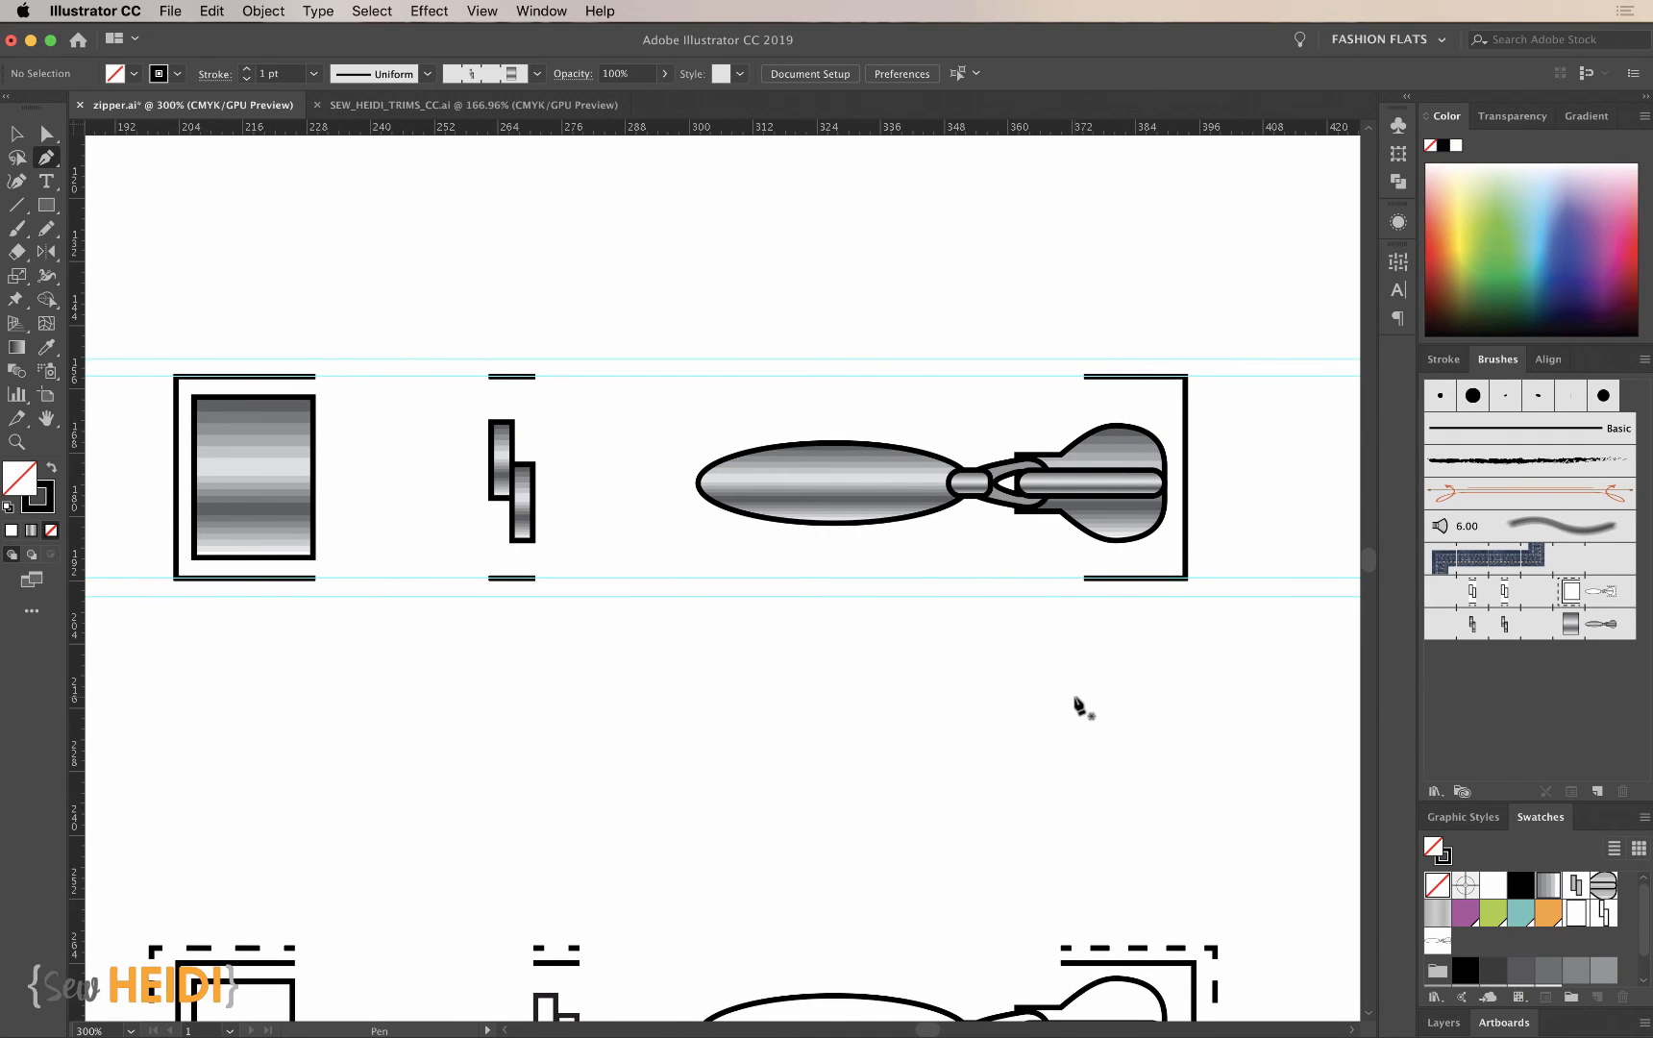
key(super+equal)
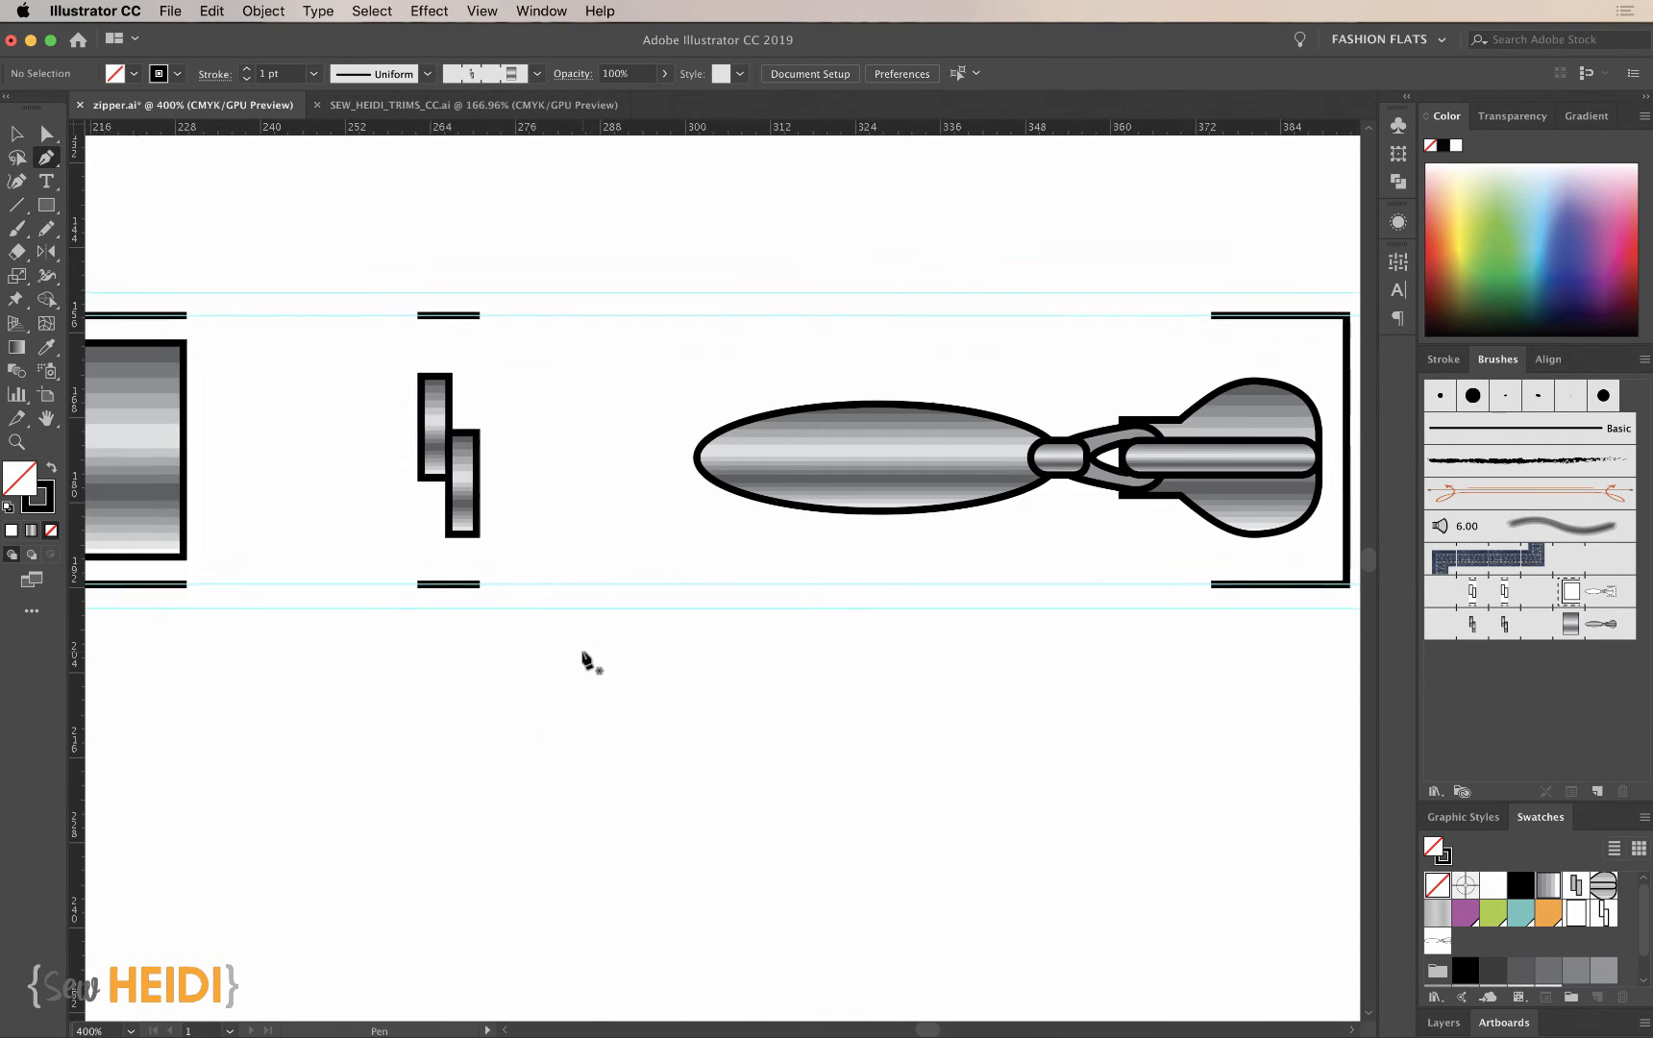
scroll(583, 663, left, 5)
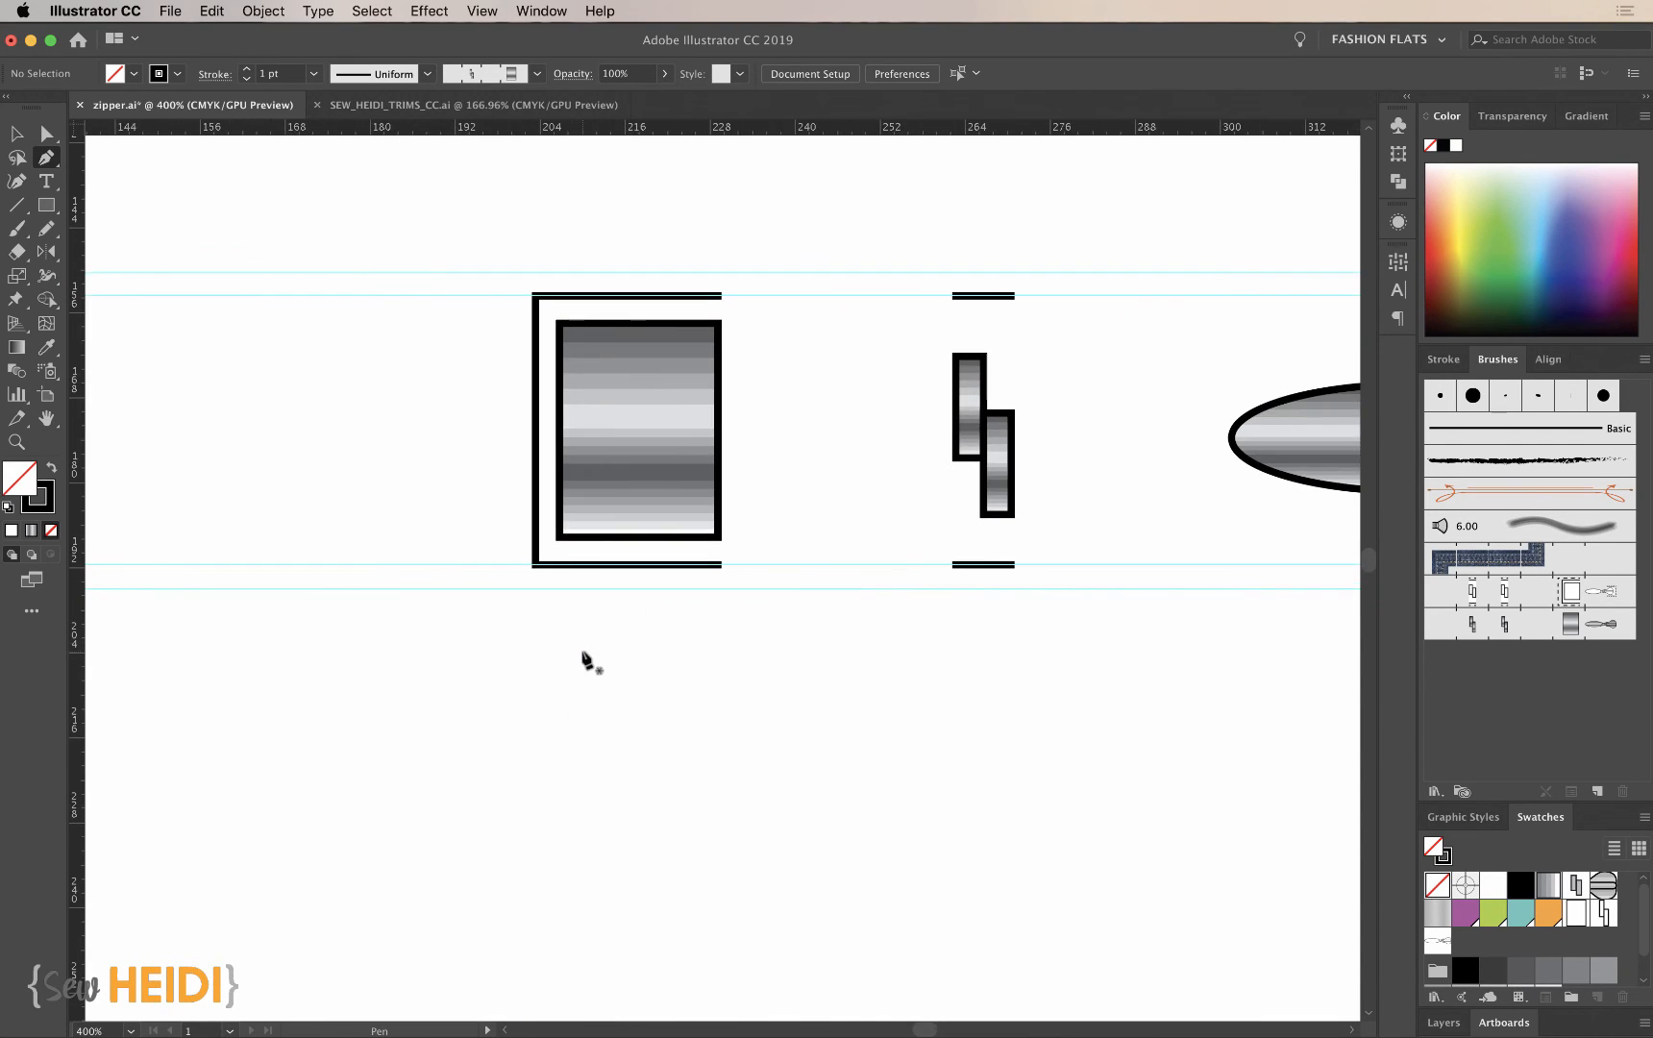
click(1444, 359)
click(1431, 503)
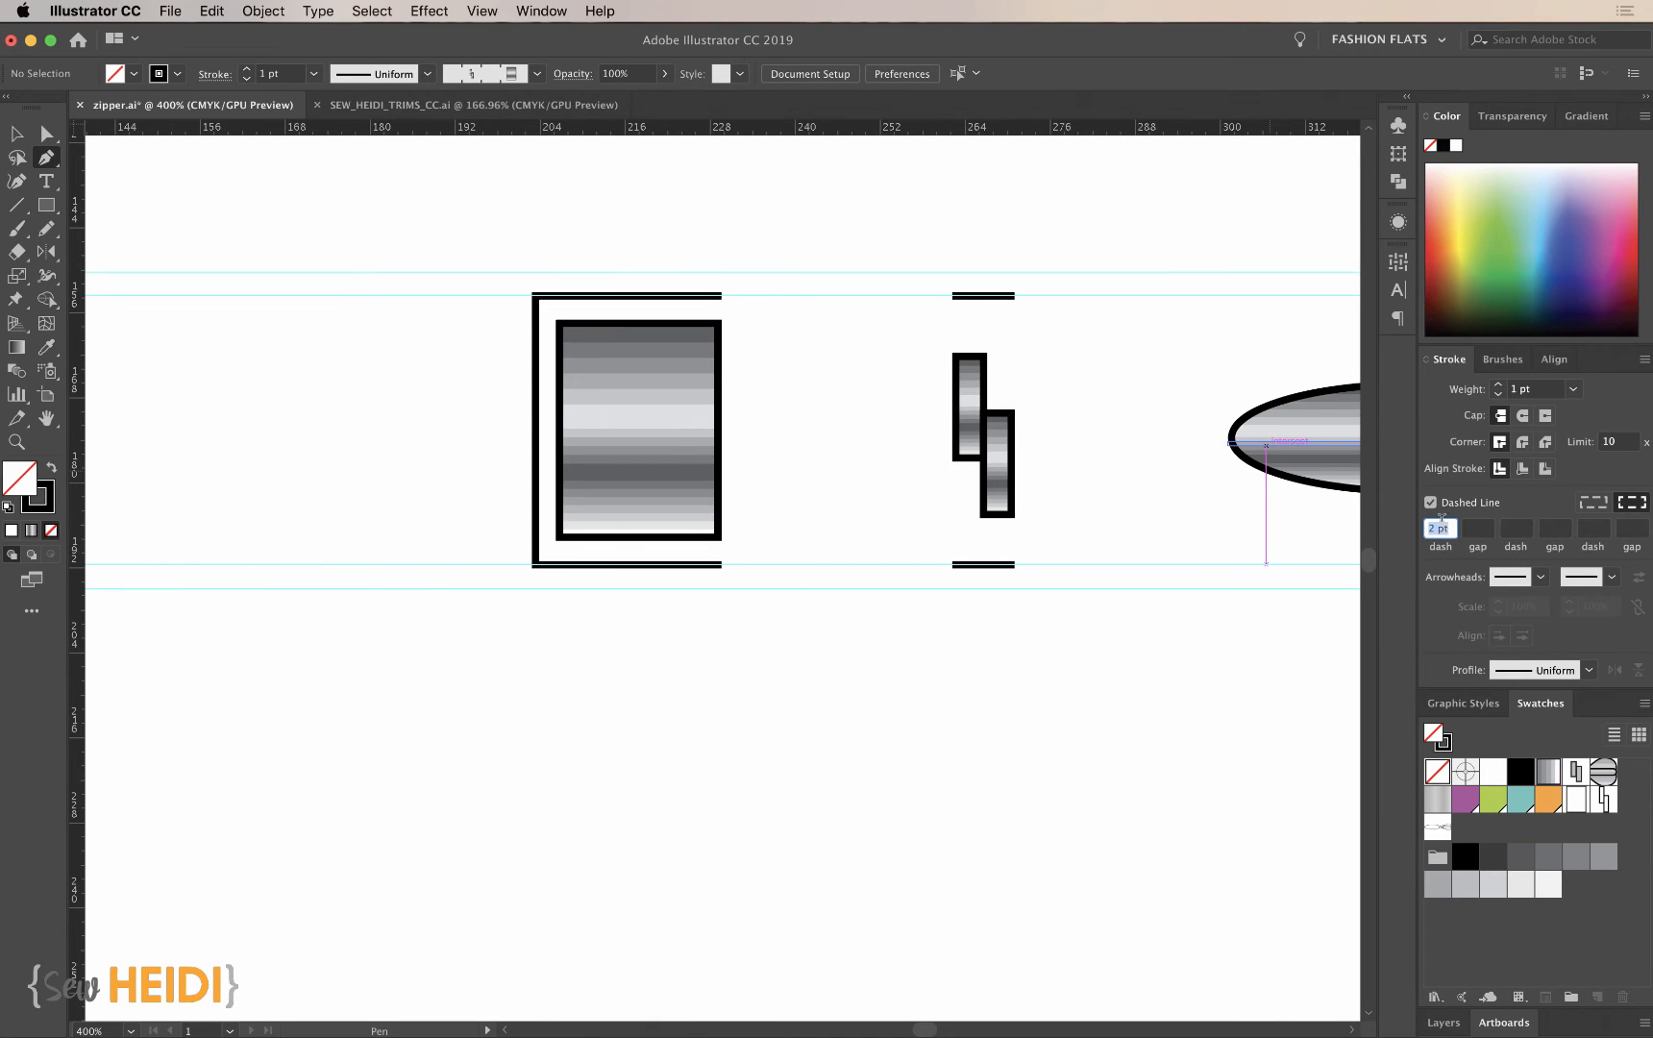
click(722, 274)
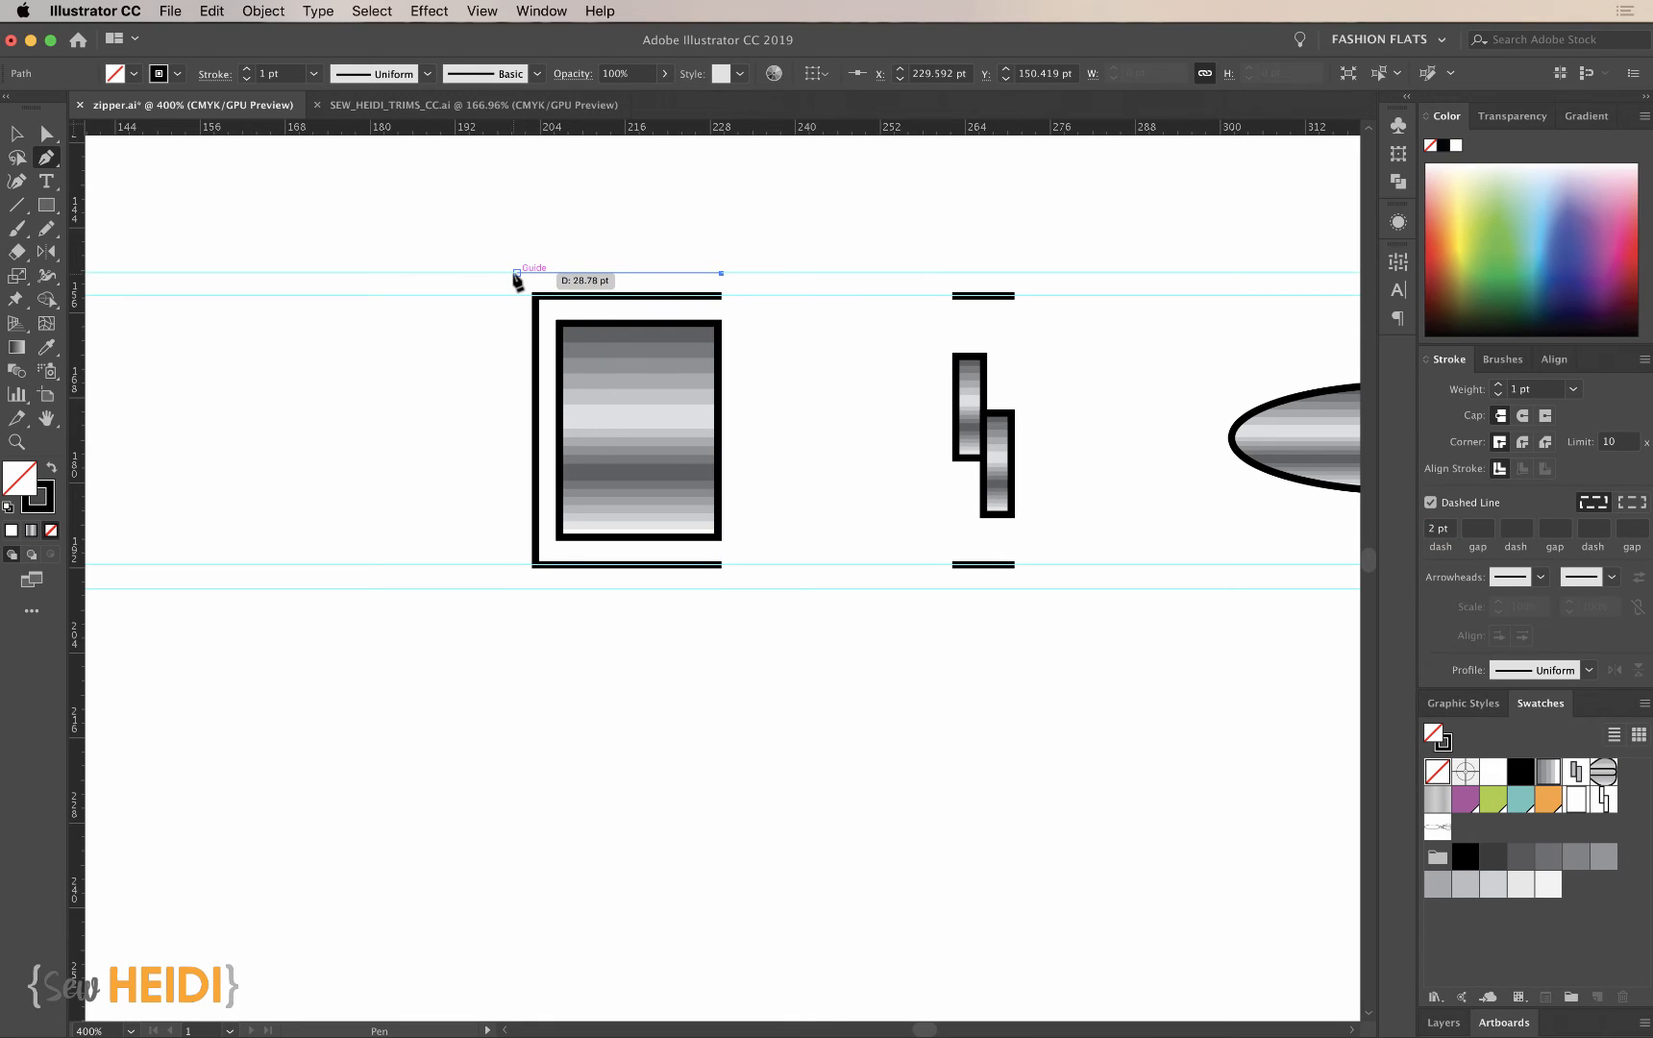
click(516, 274)
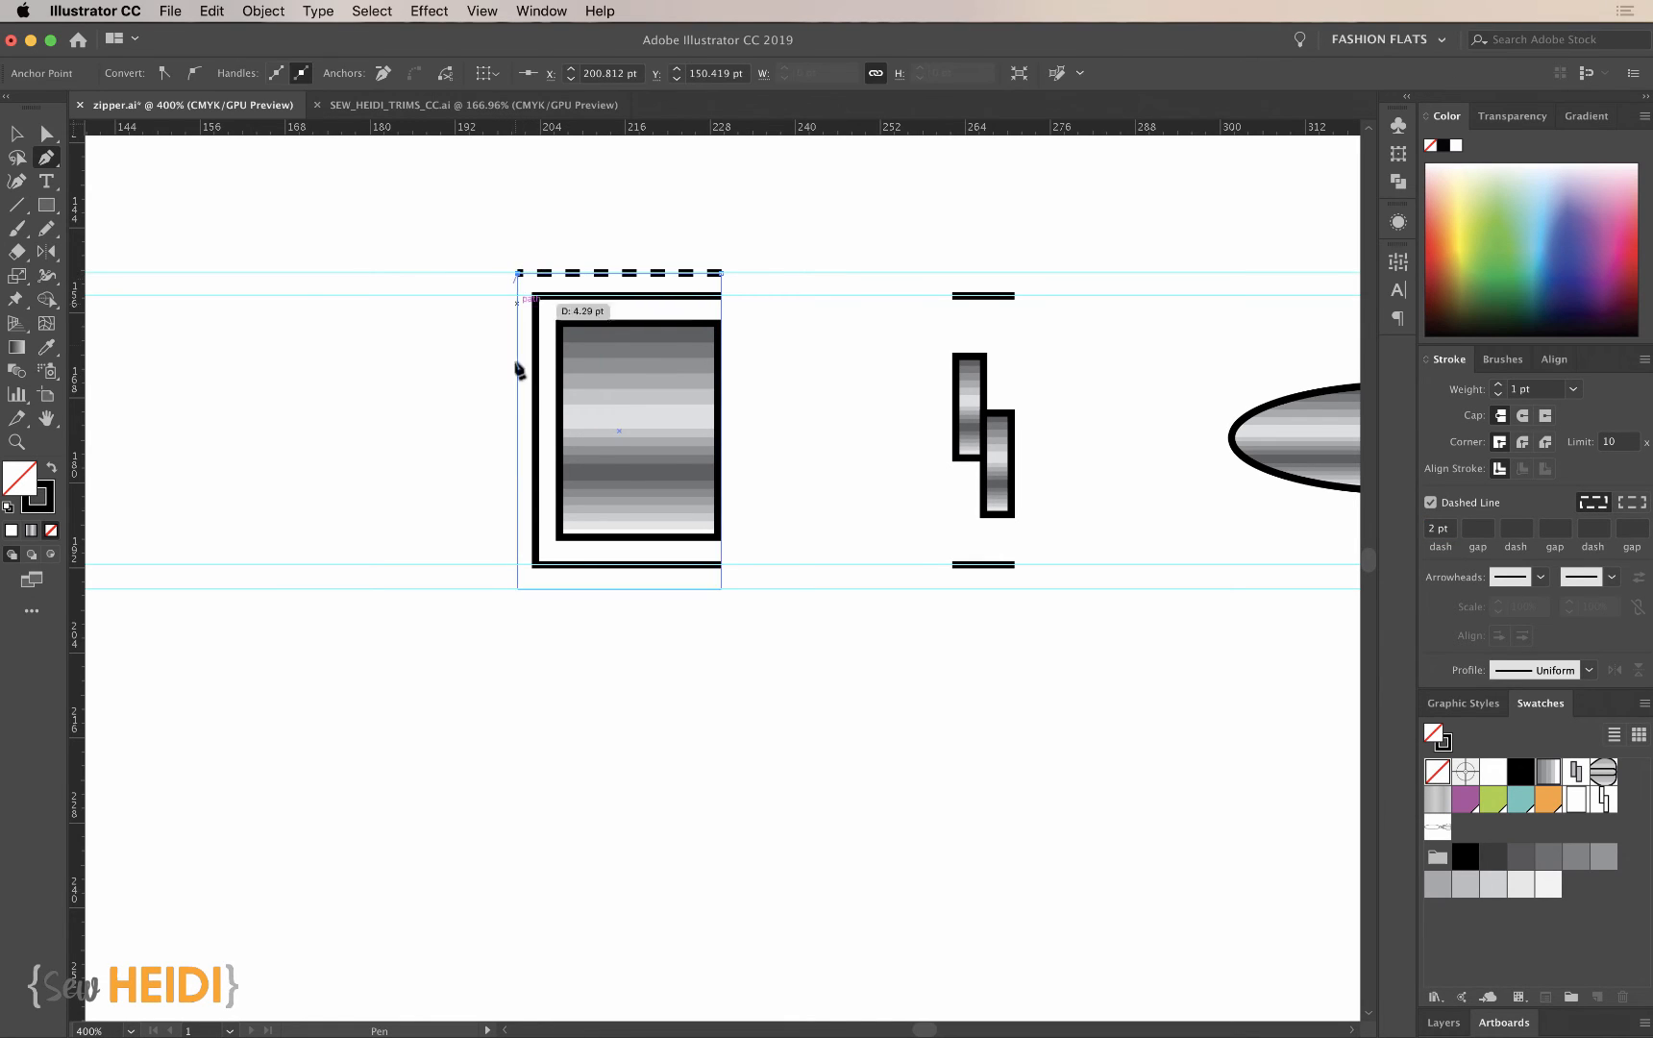
click(517, 588)
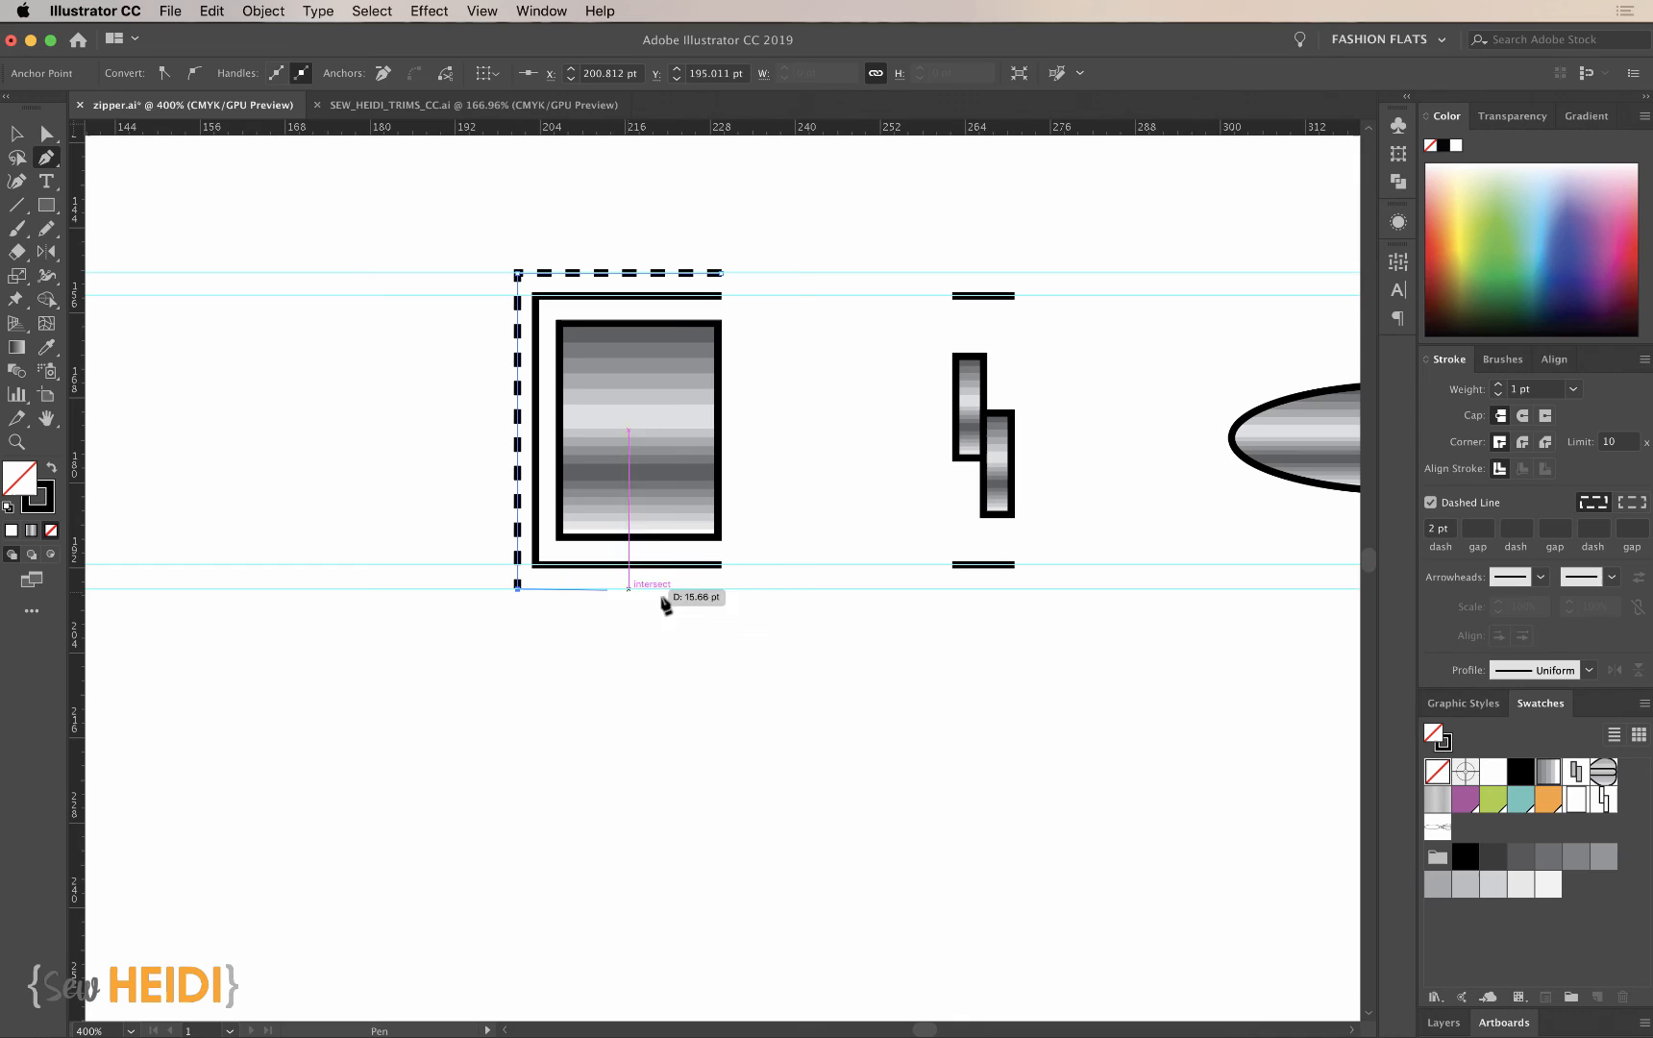
click(722, 588)
super+click(730, 648)
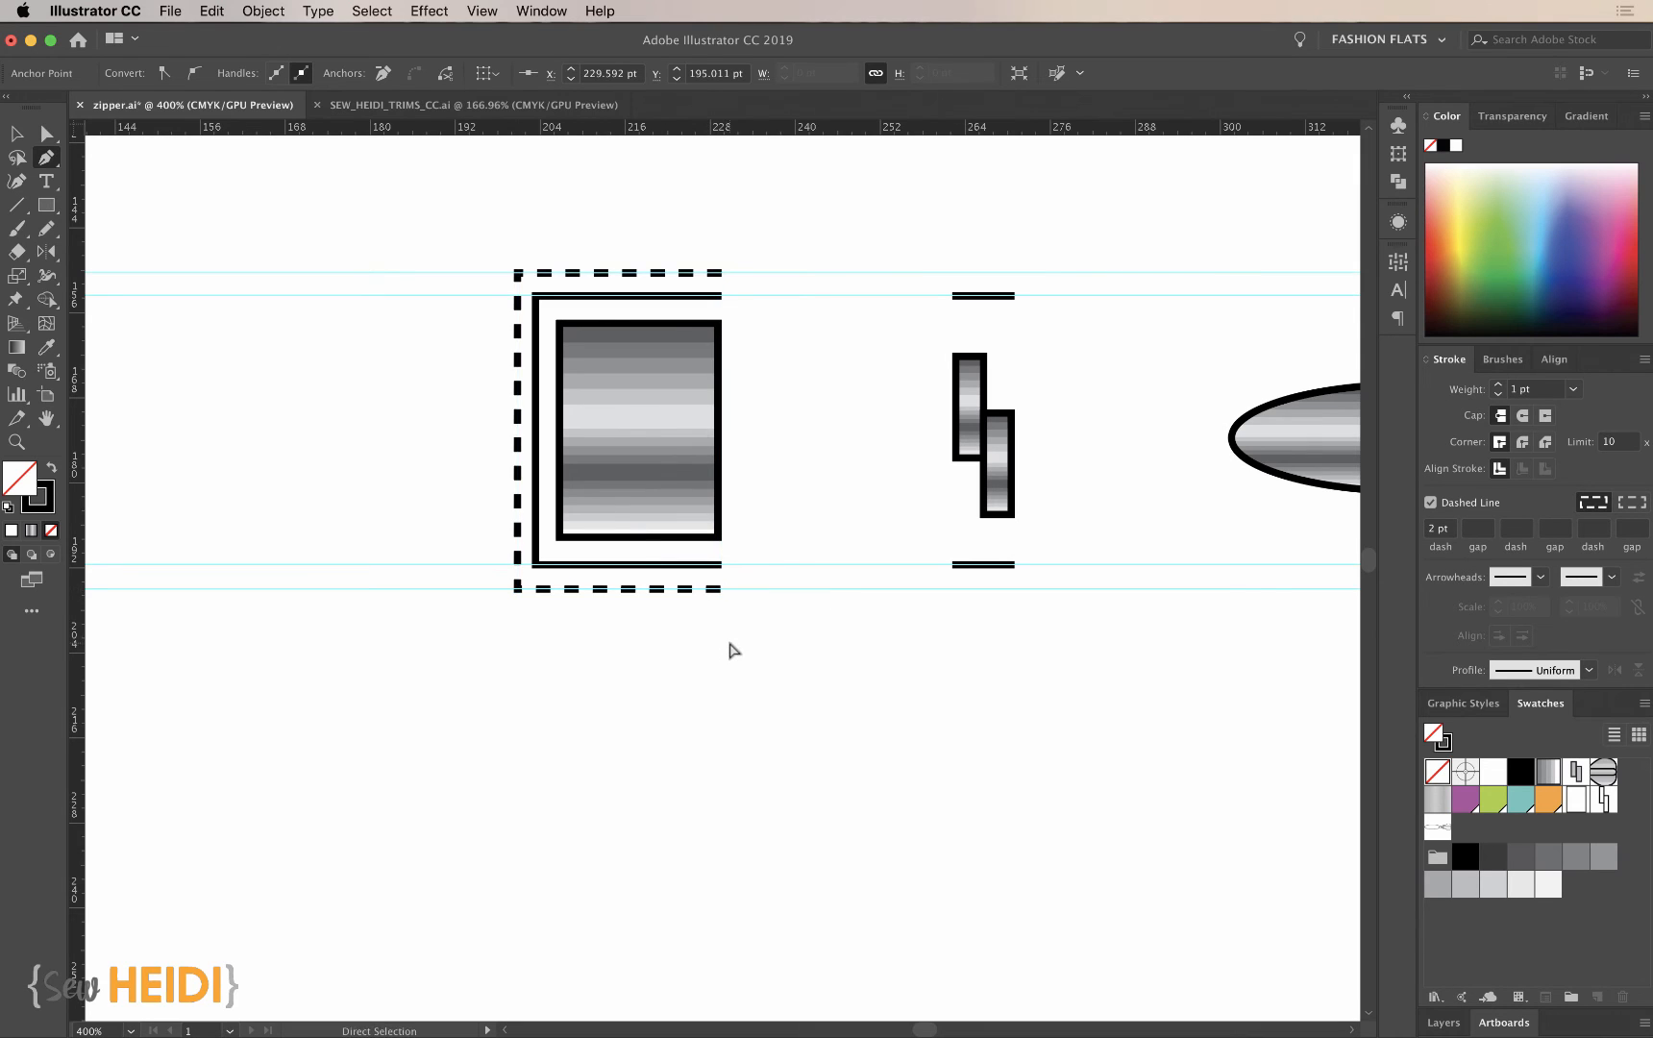
- Select the dashed three-sided outline around the metallic end stop
drag(1113, 435, 810, 444)
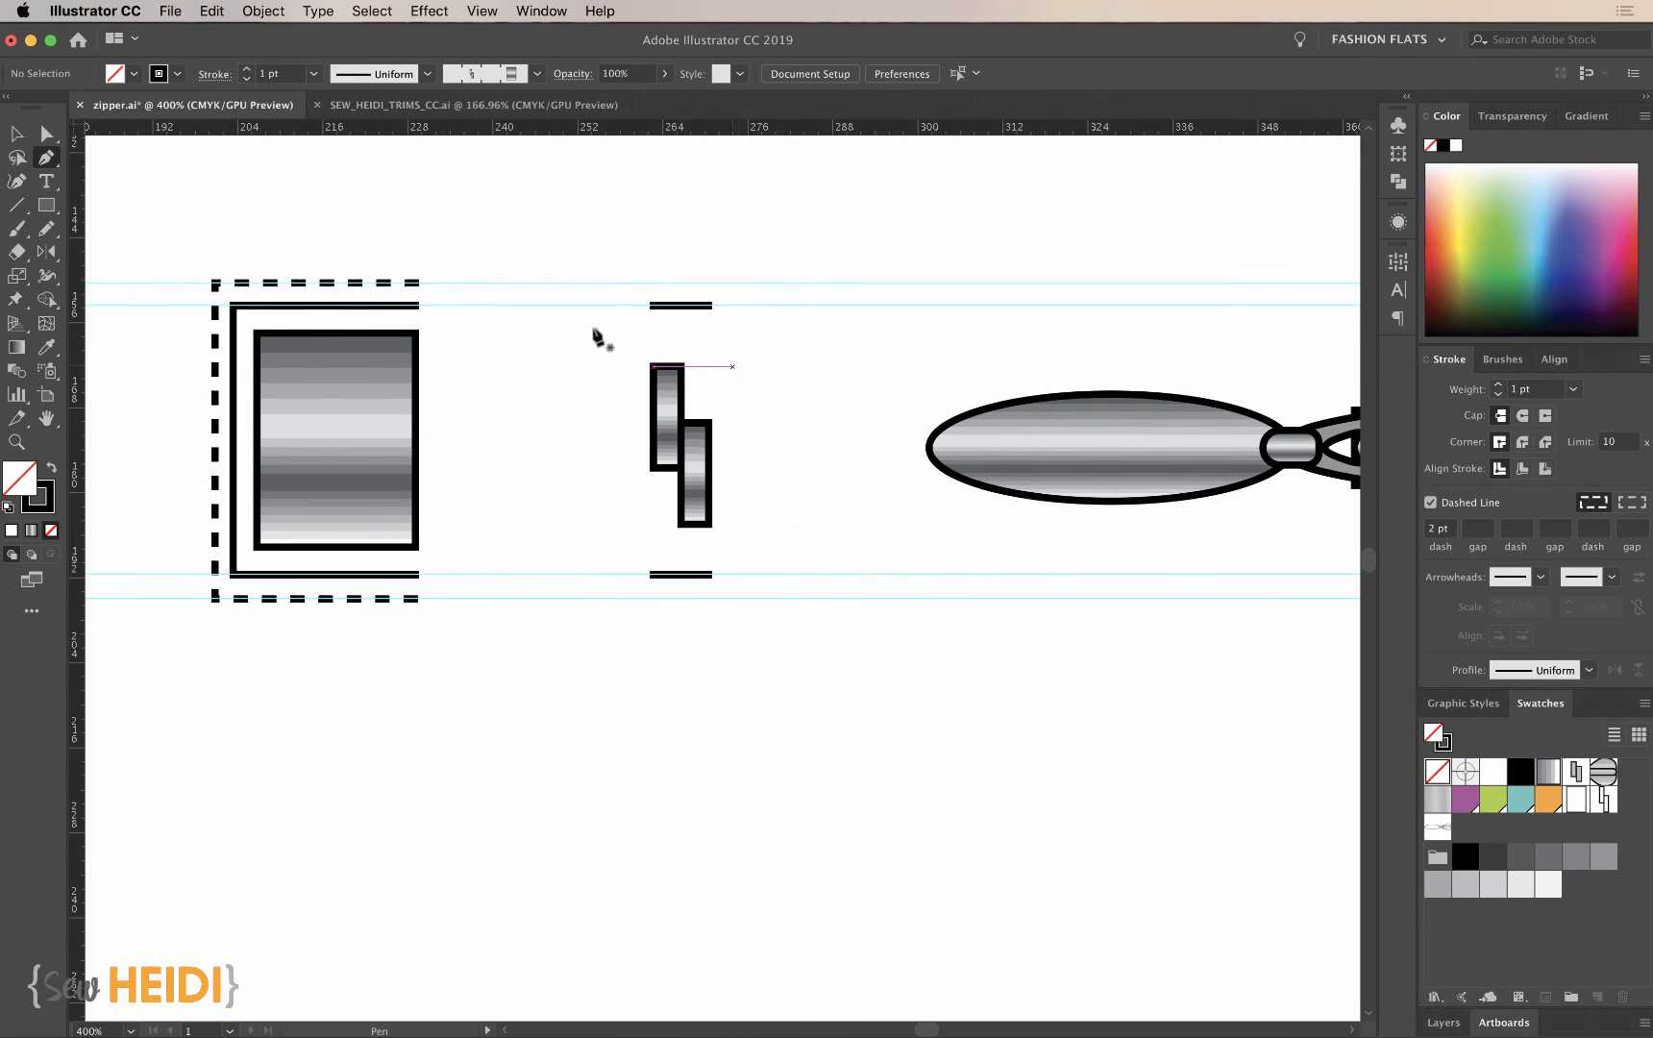
super+click(366, 283)
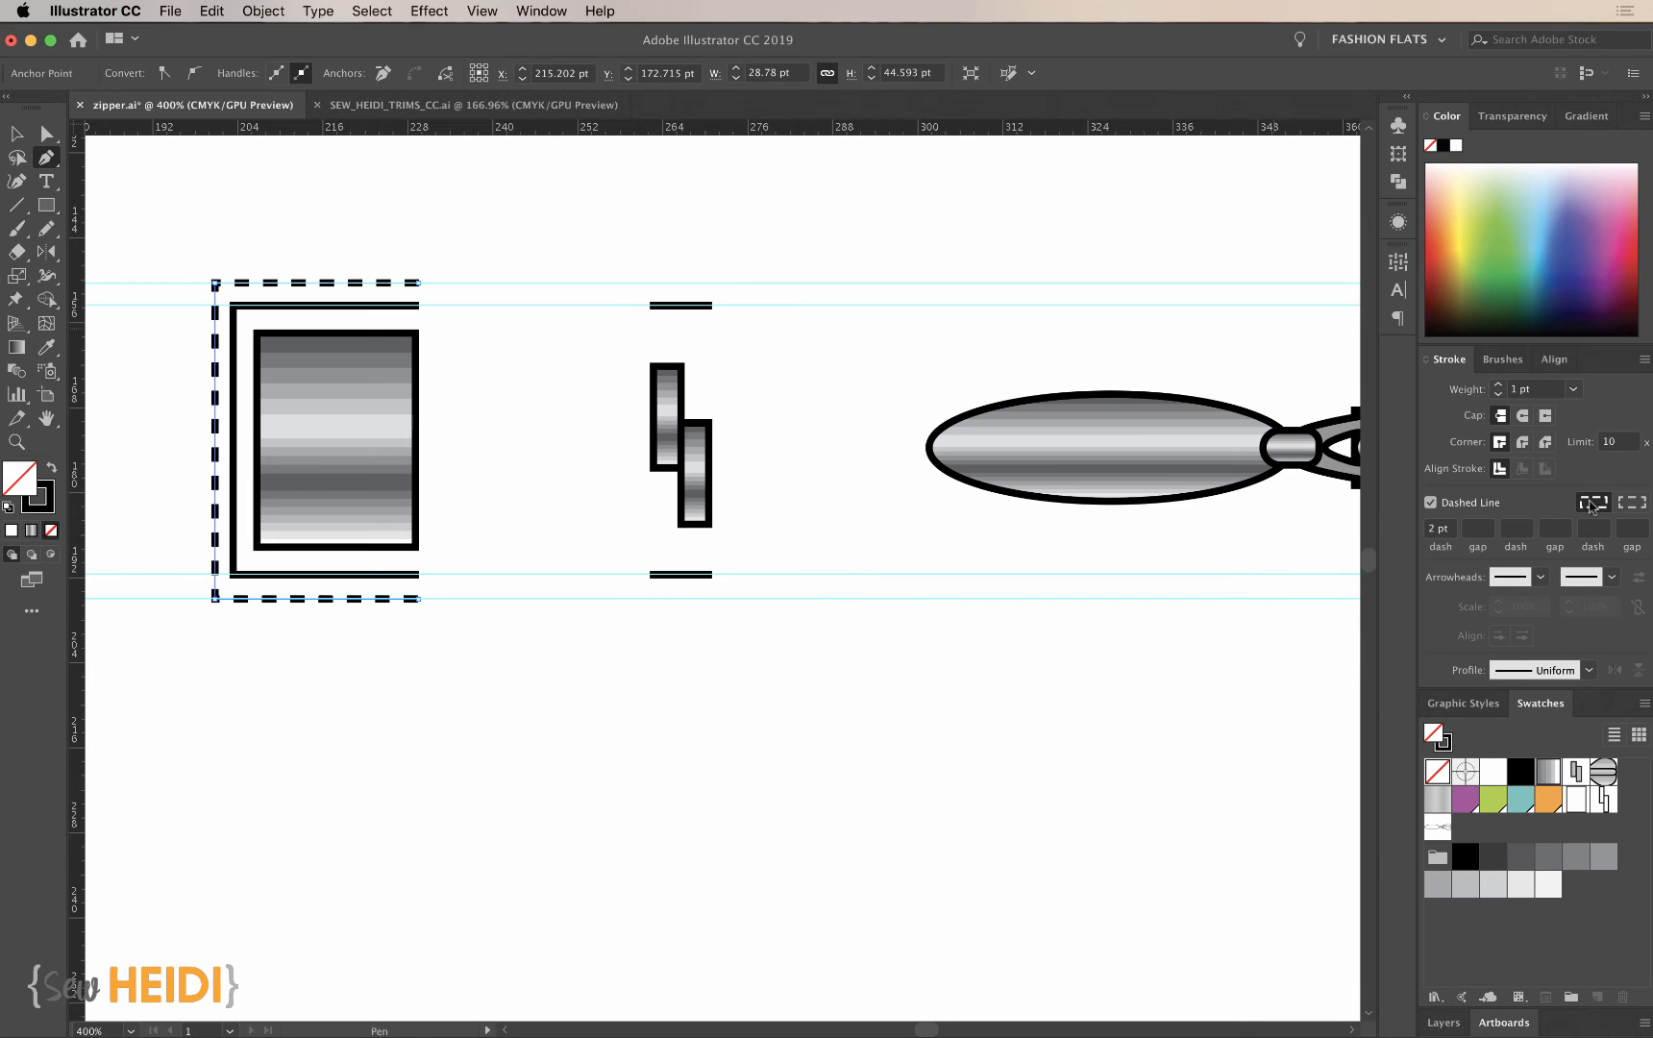
key(v)
click(385, 634)
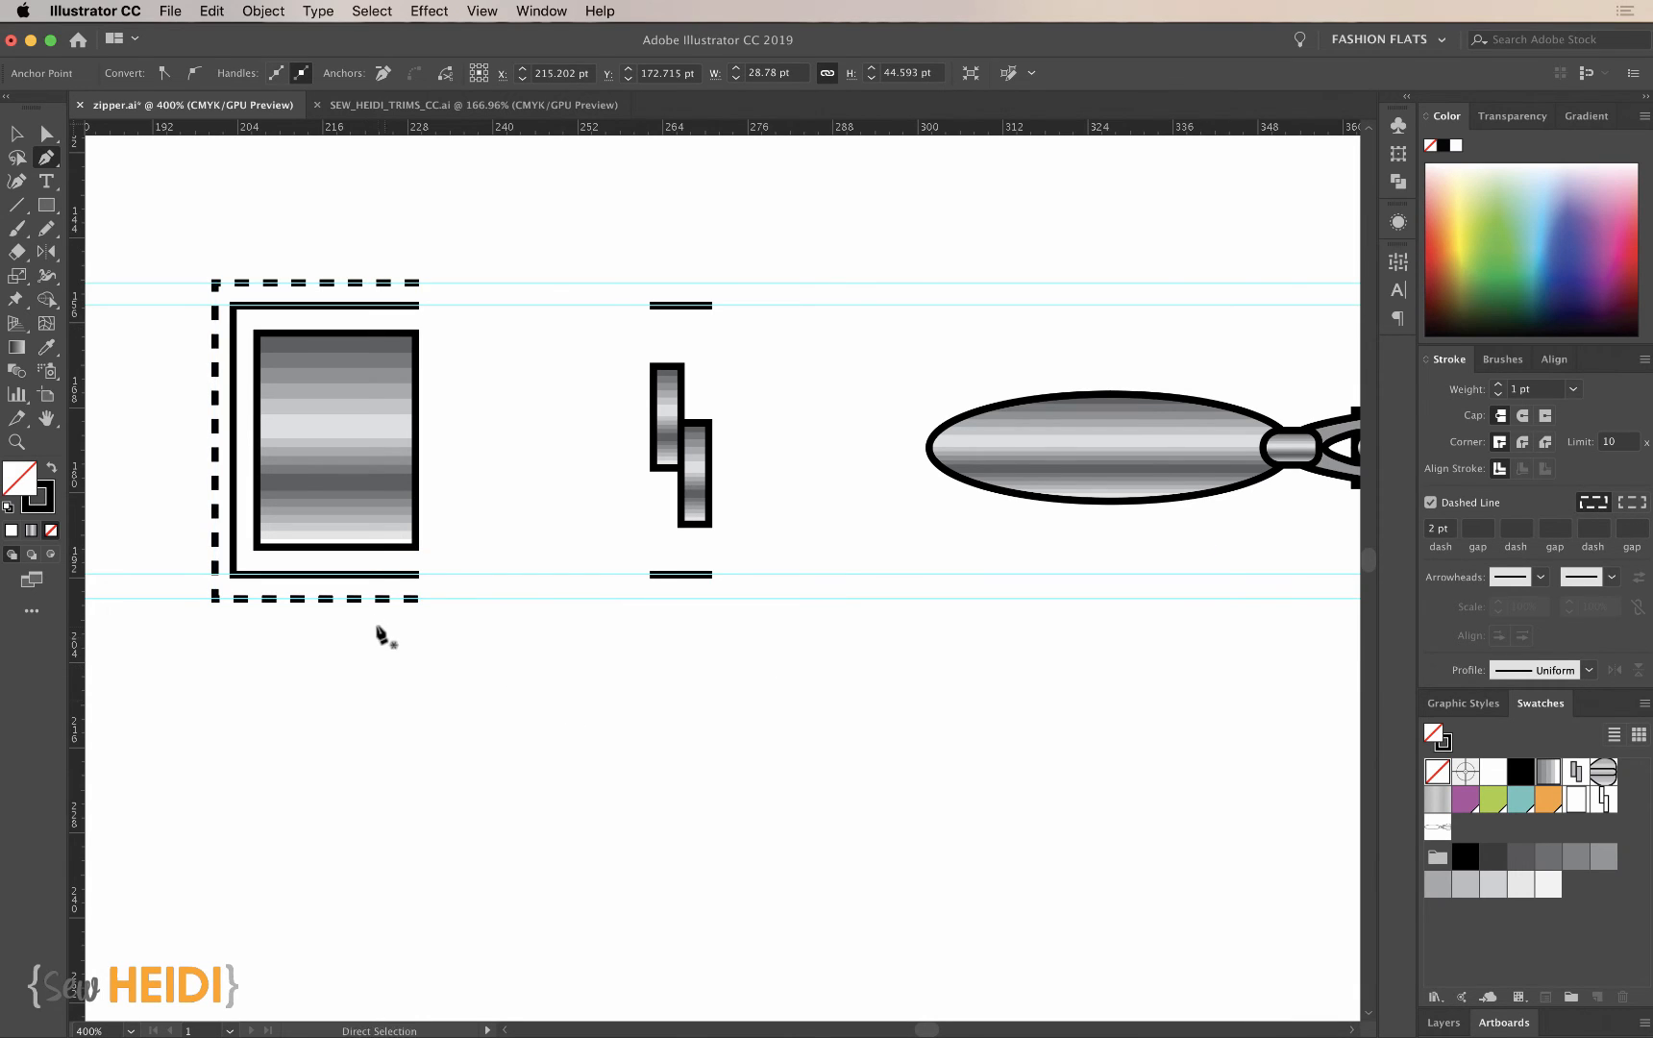
click(374, 604)
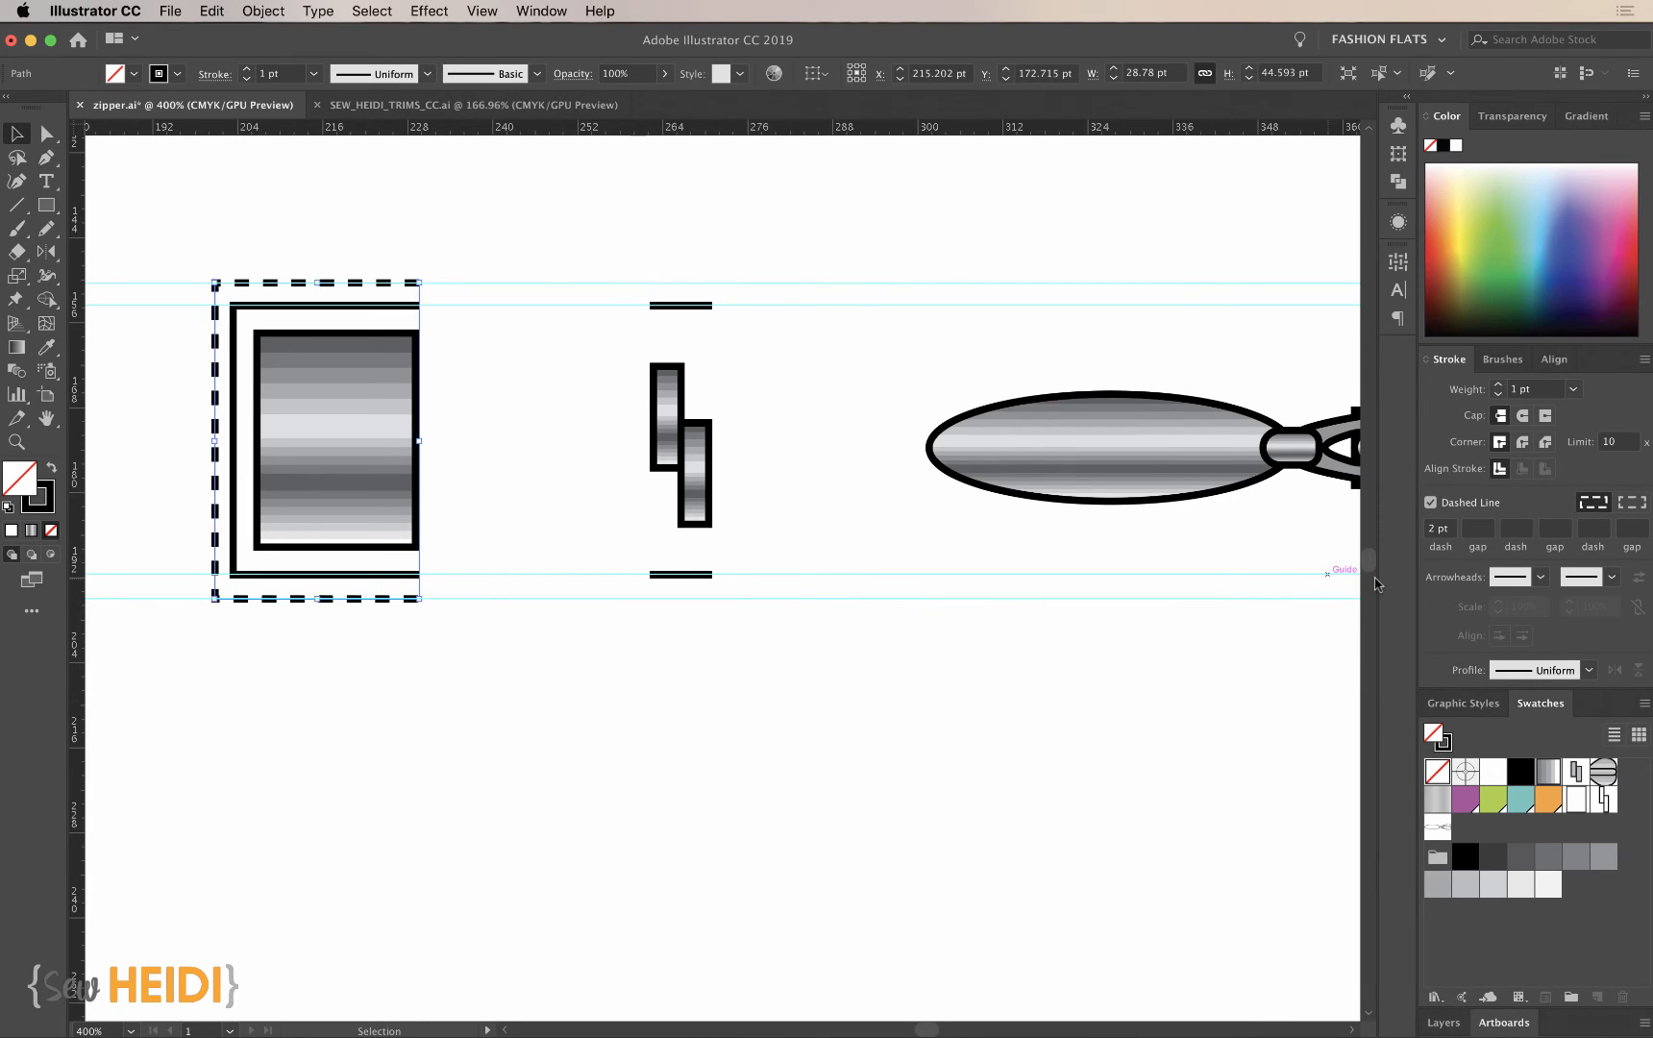
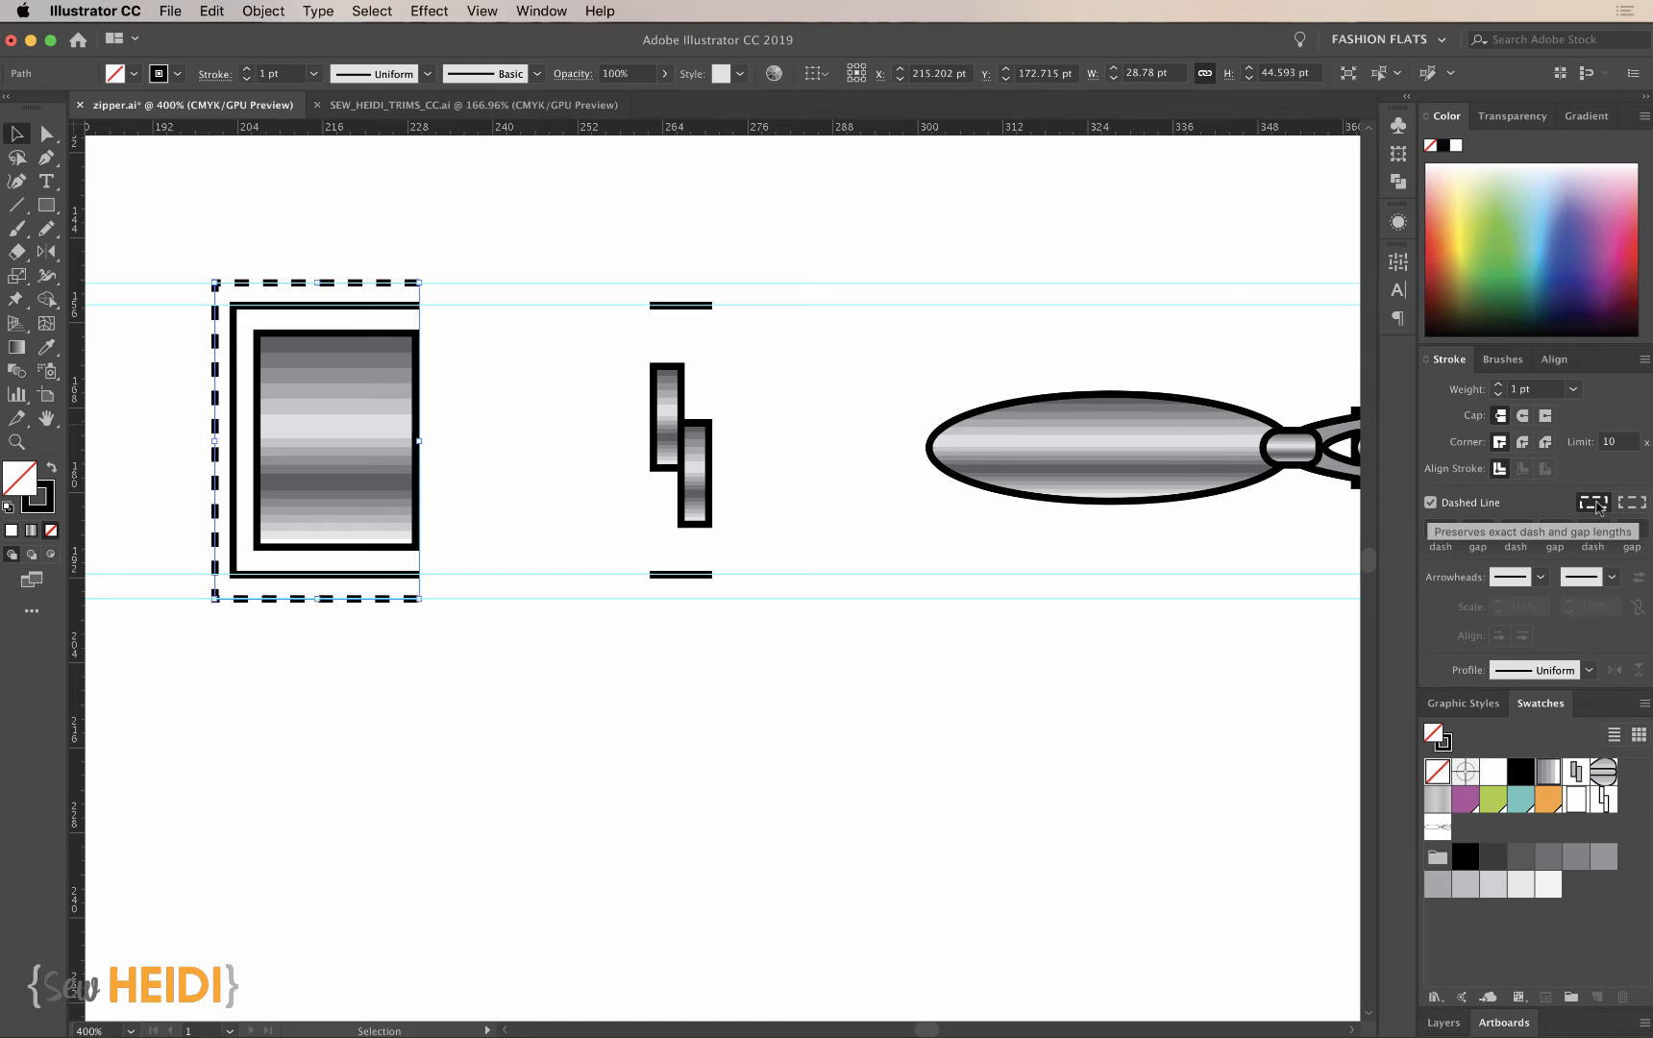
- Align the end stop's dashed outline to its corners and path ends, and set the dash length to 3 pt
click(1634, 506)
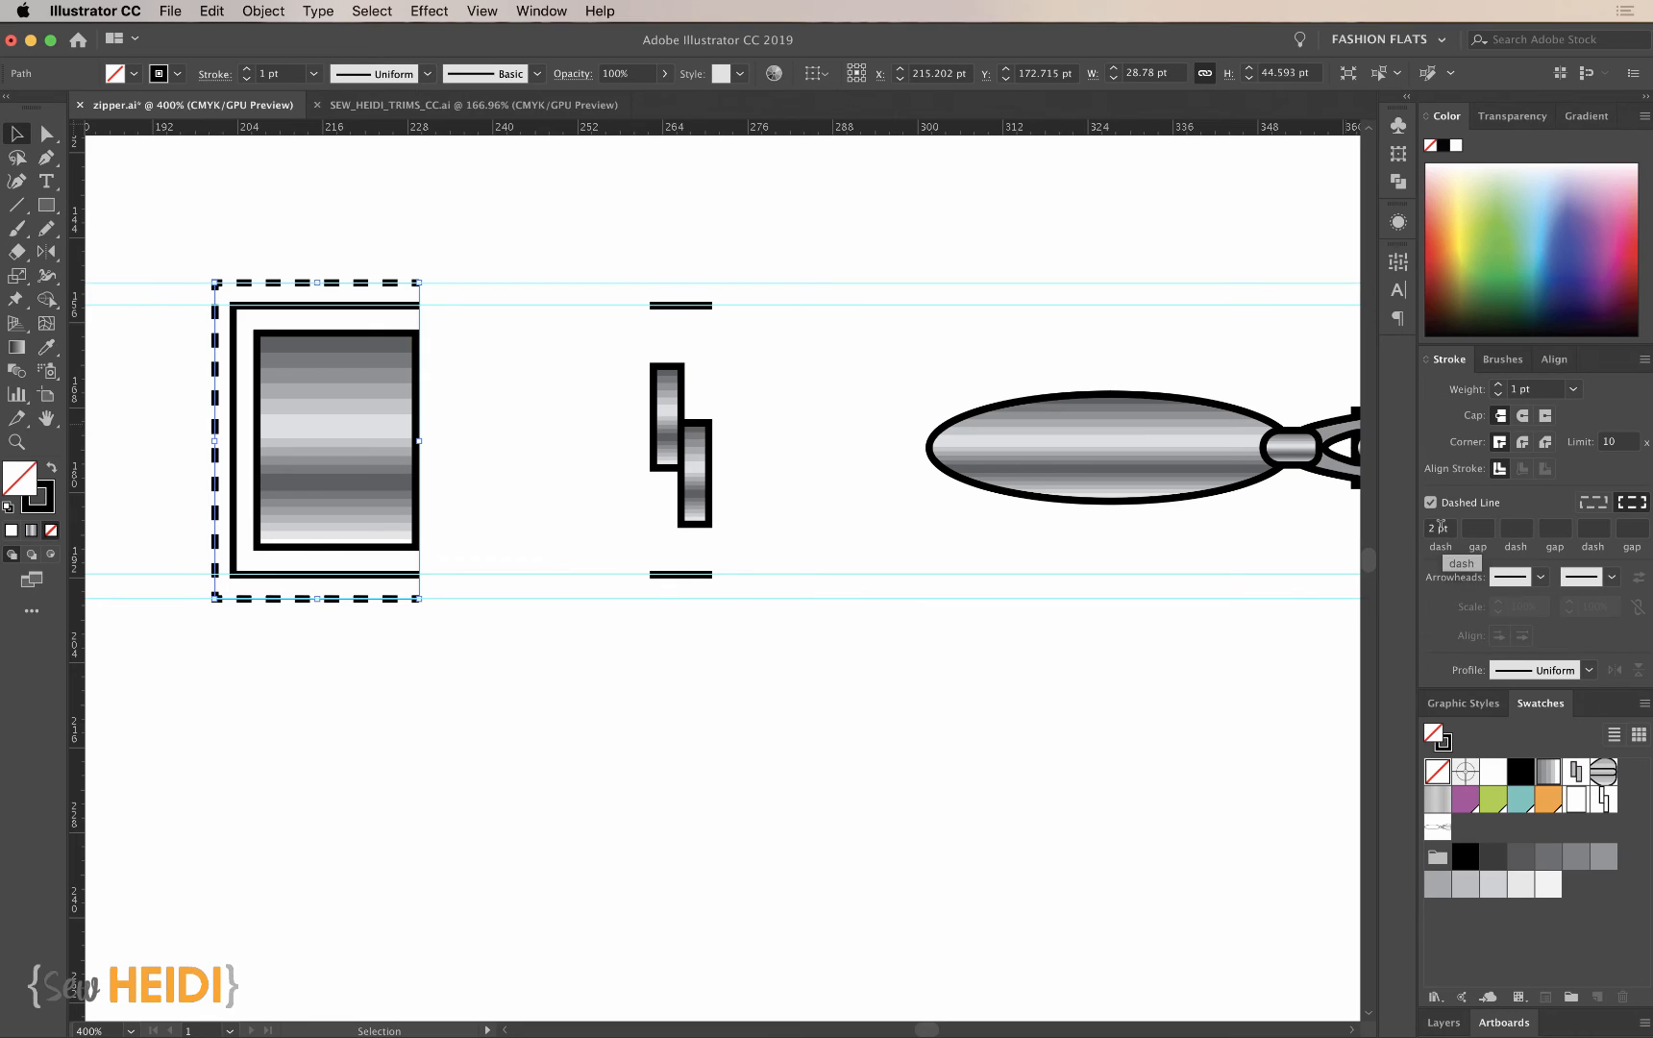
click(1439, 528)
text(3)
key(Return)
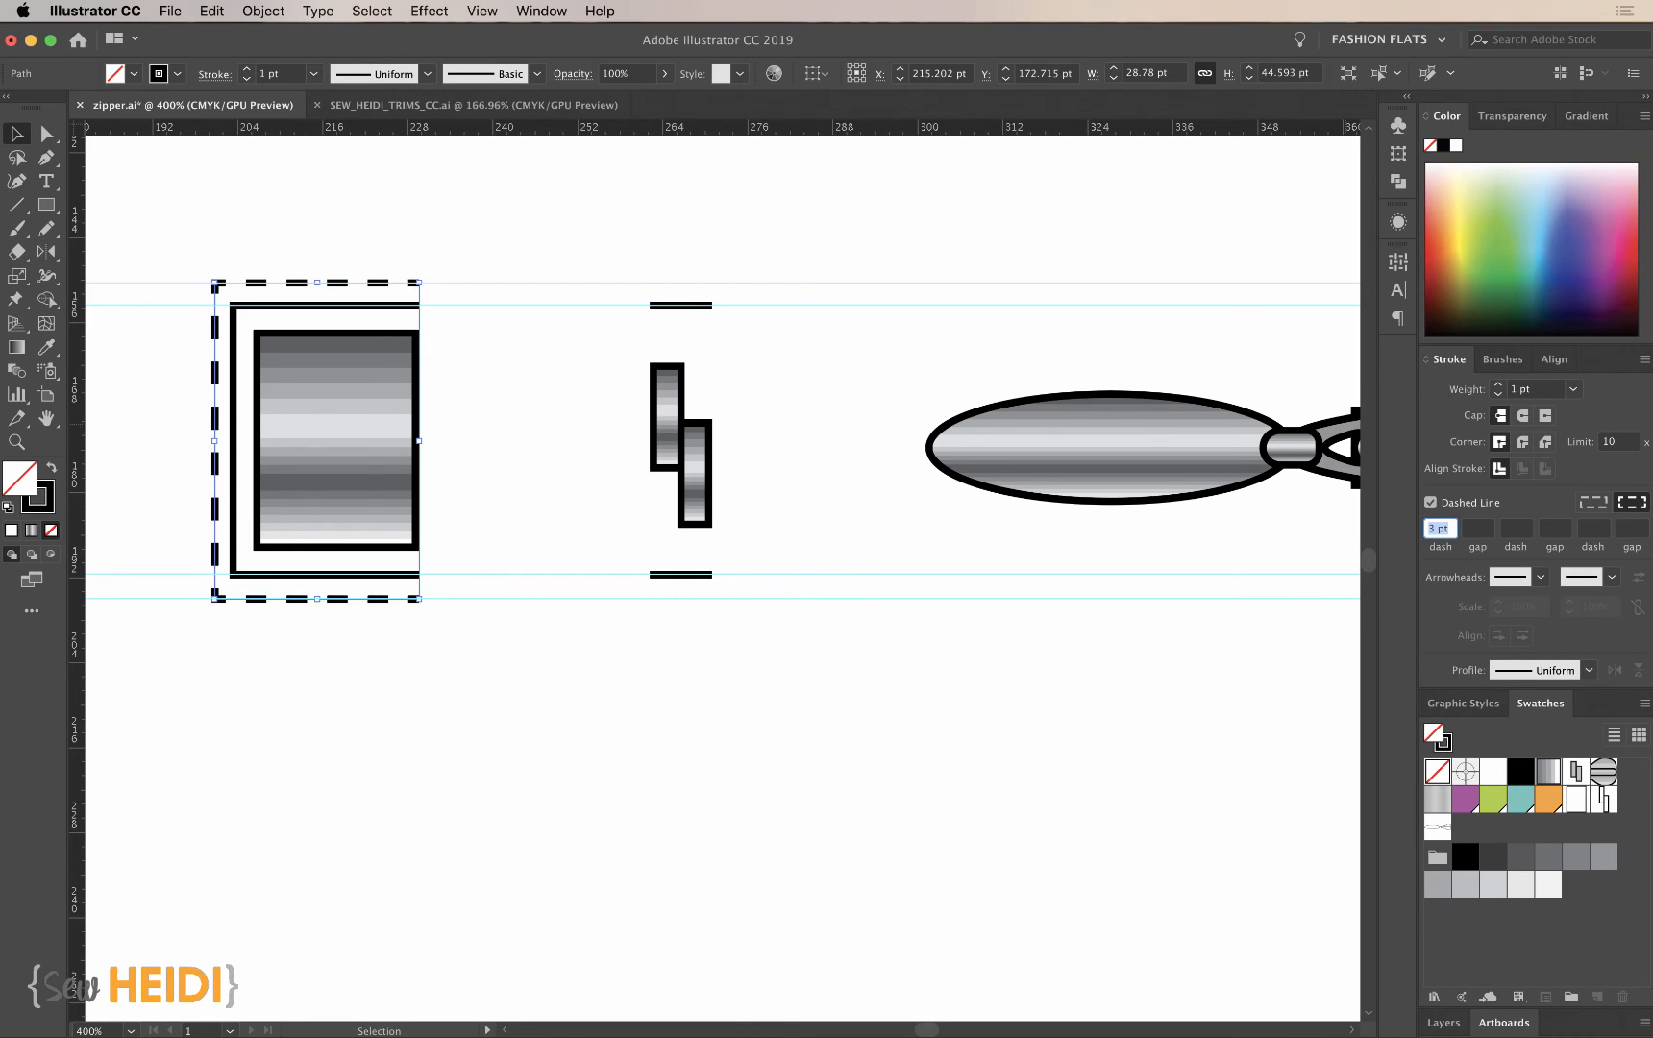
click(1002, 778)
- Copy the teeth tile's two solid tape lines outward onto the outer guides above and below the teeth
key(a)
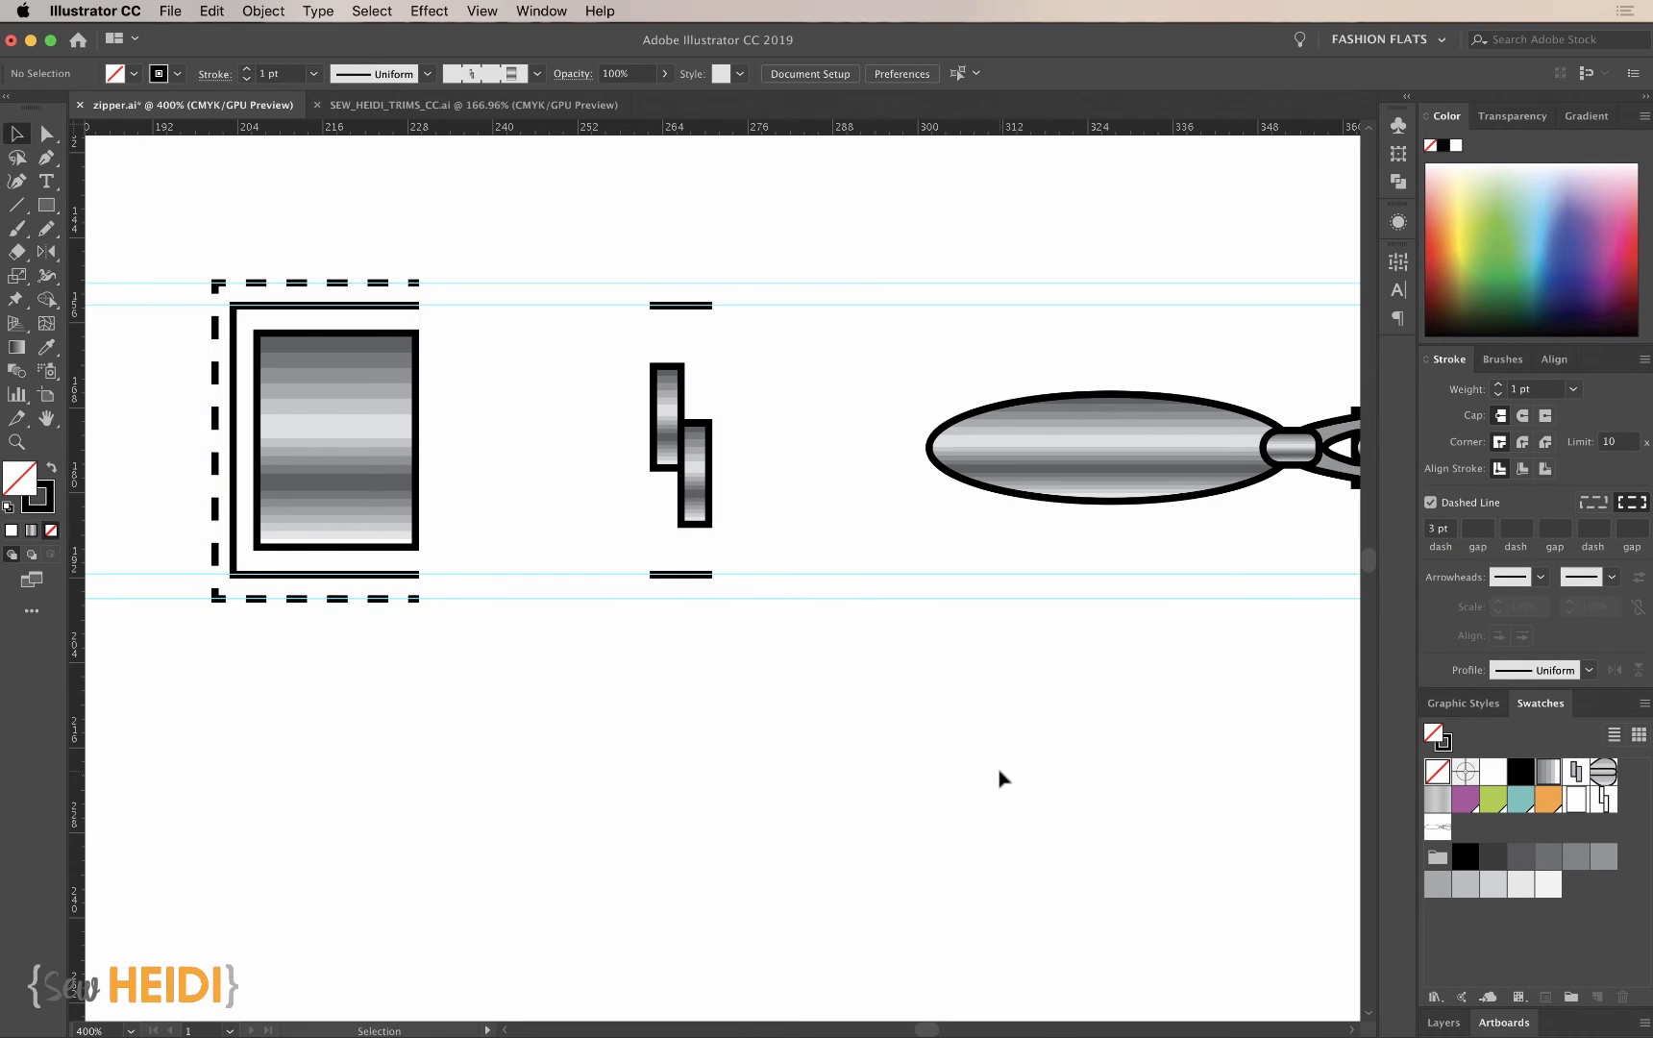
key(p)
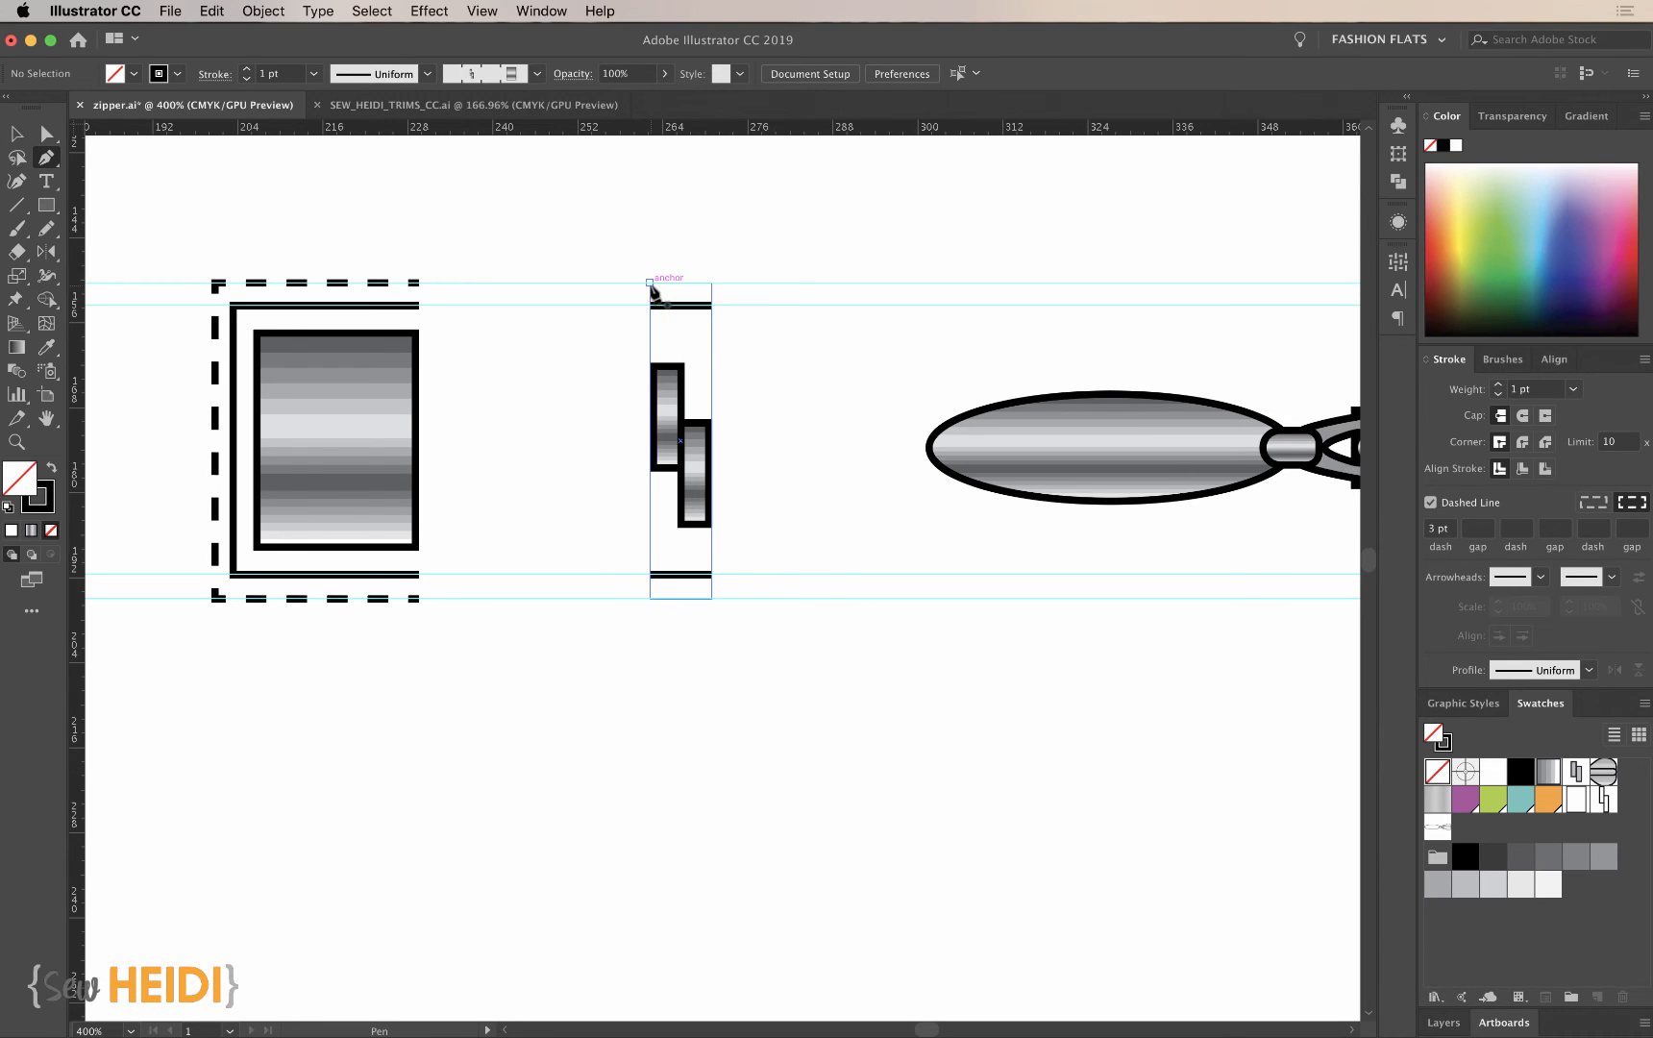
key(z)
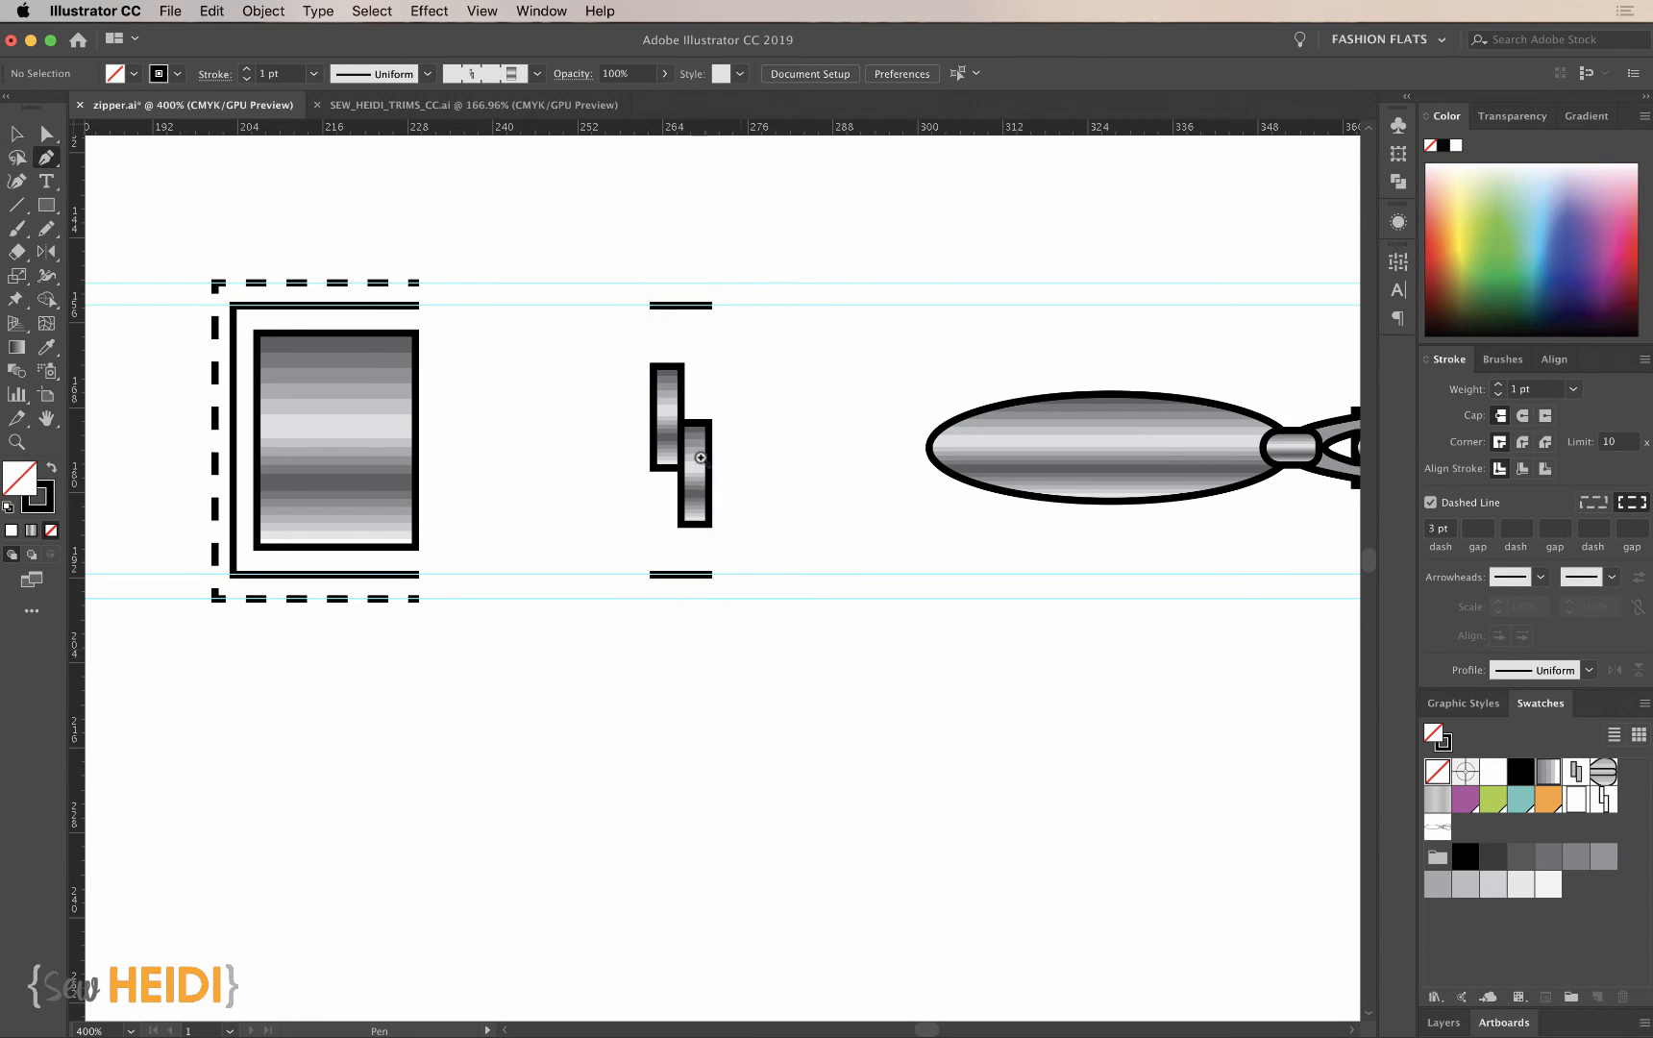
drag(595, 213, 791, 737)
key(v)
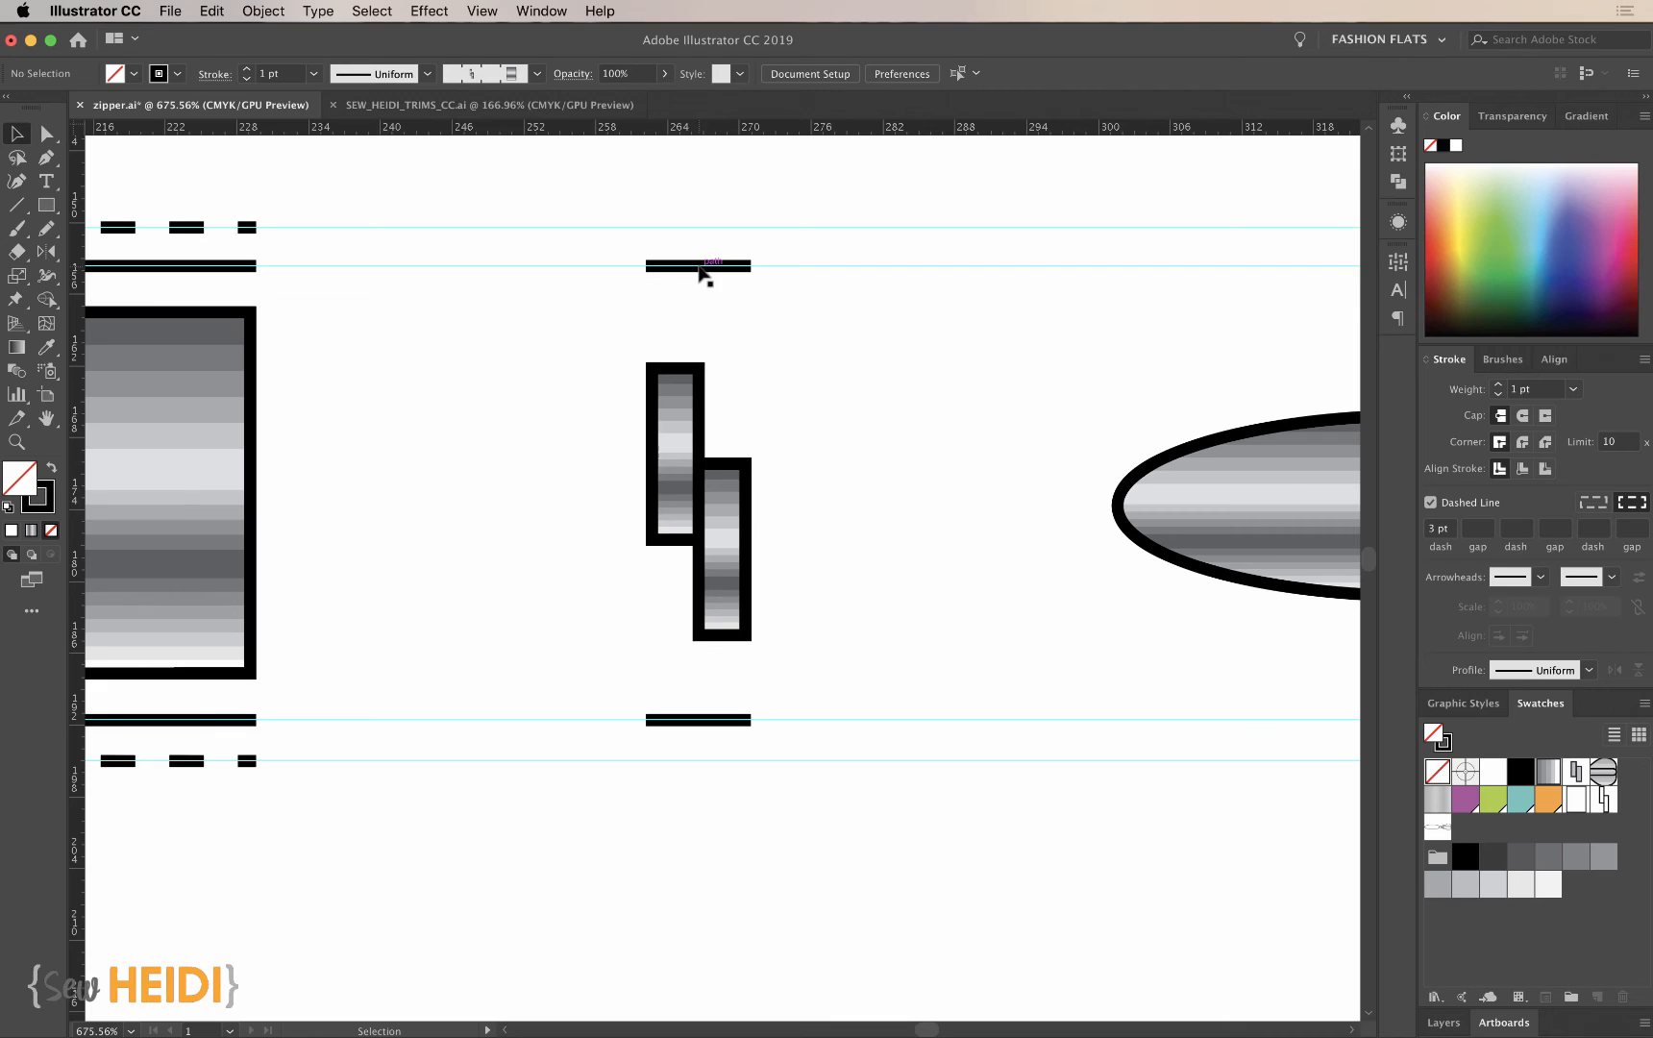
drag(700, 270, 699, 228)
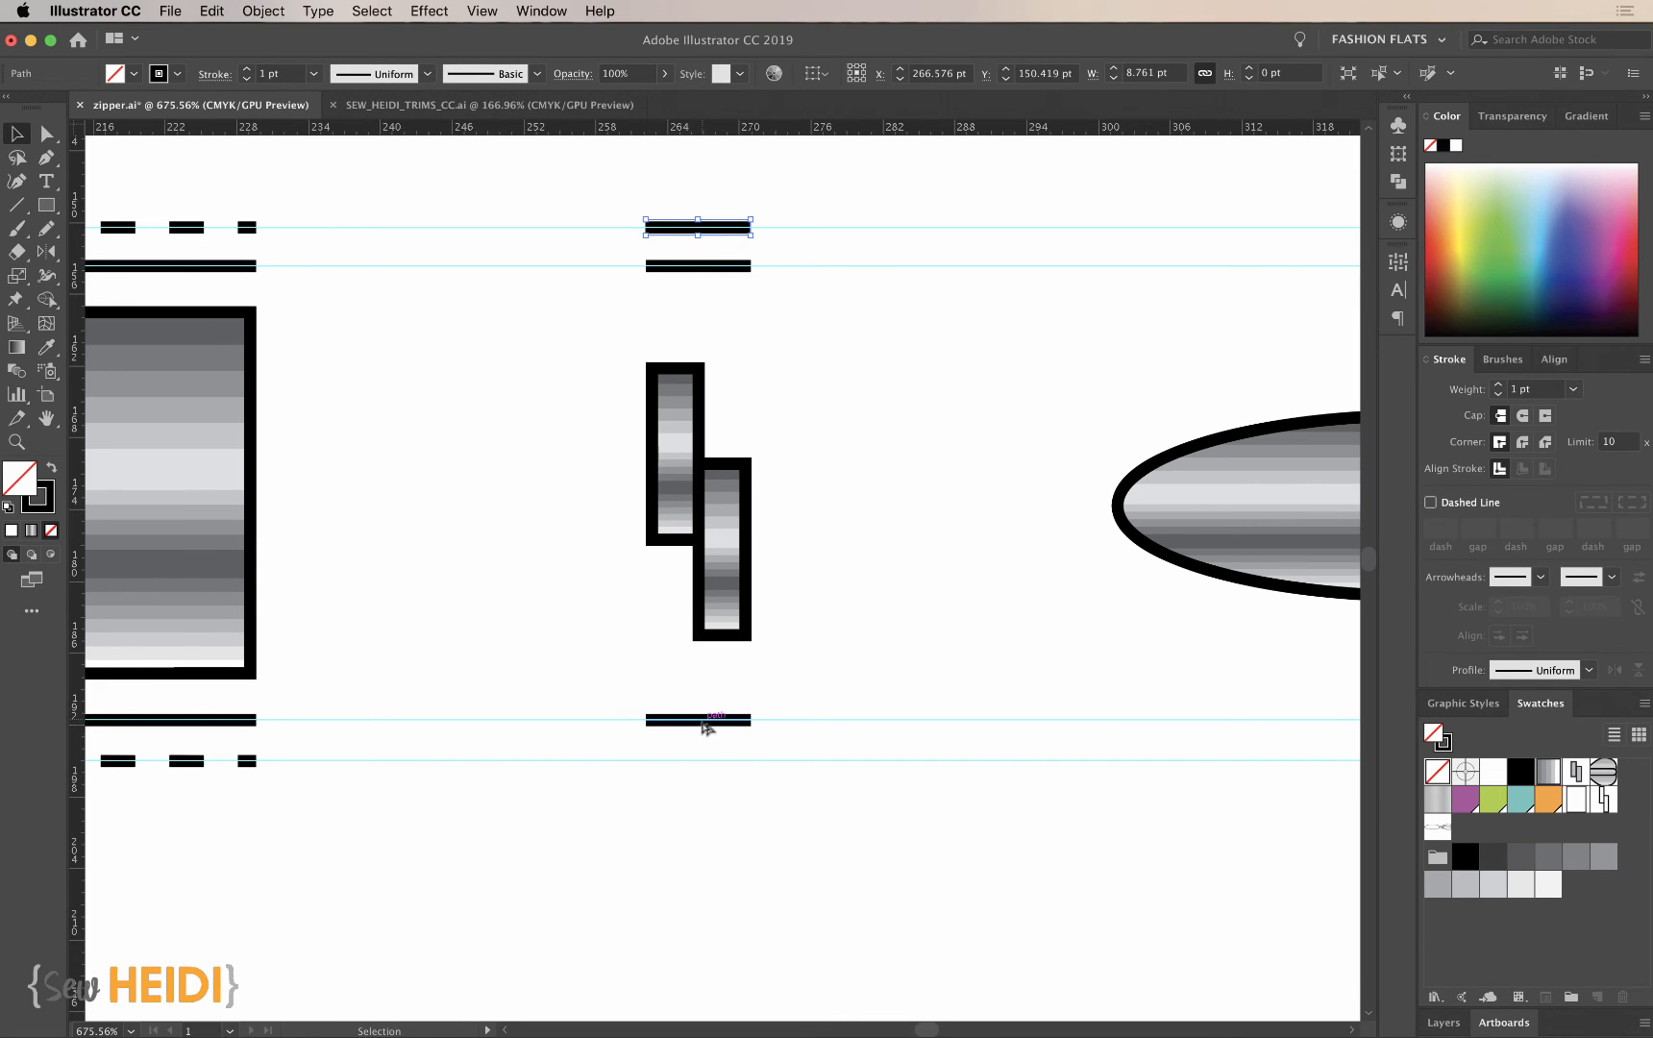
drag(707, 727, 708, 764)
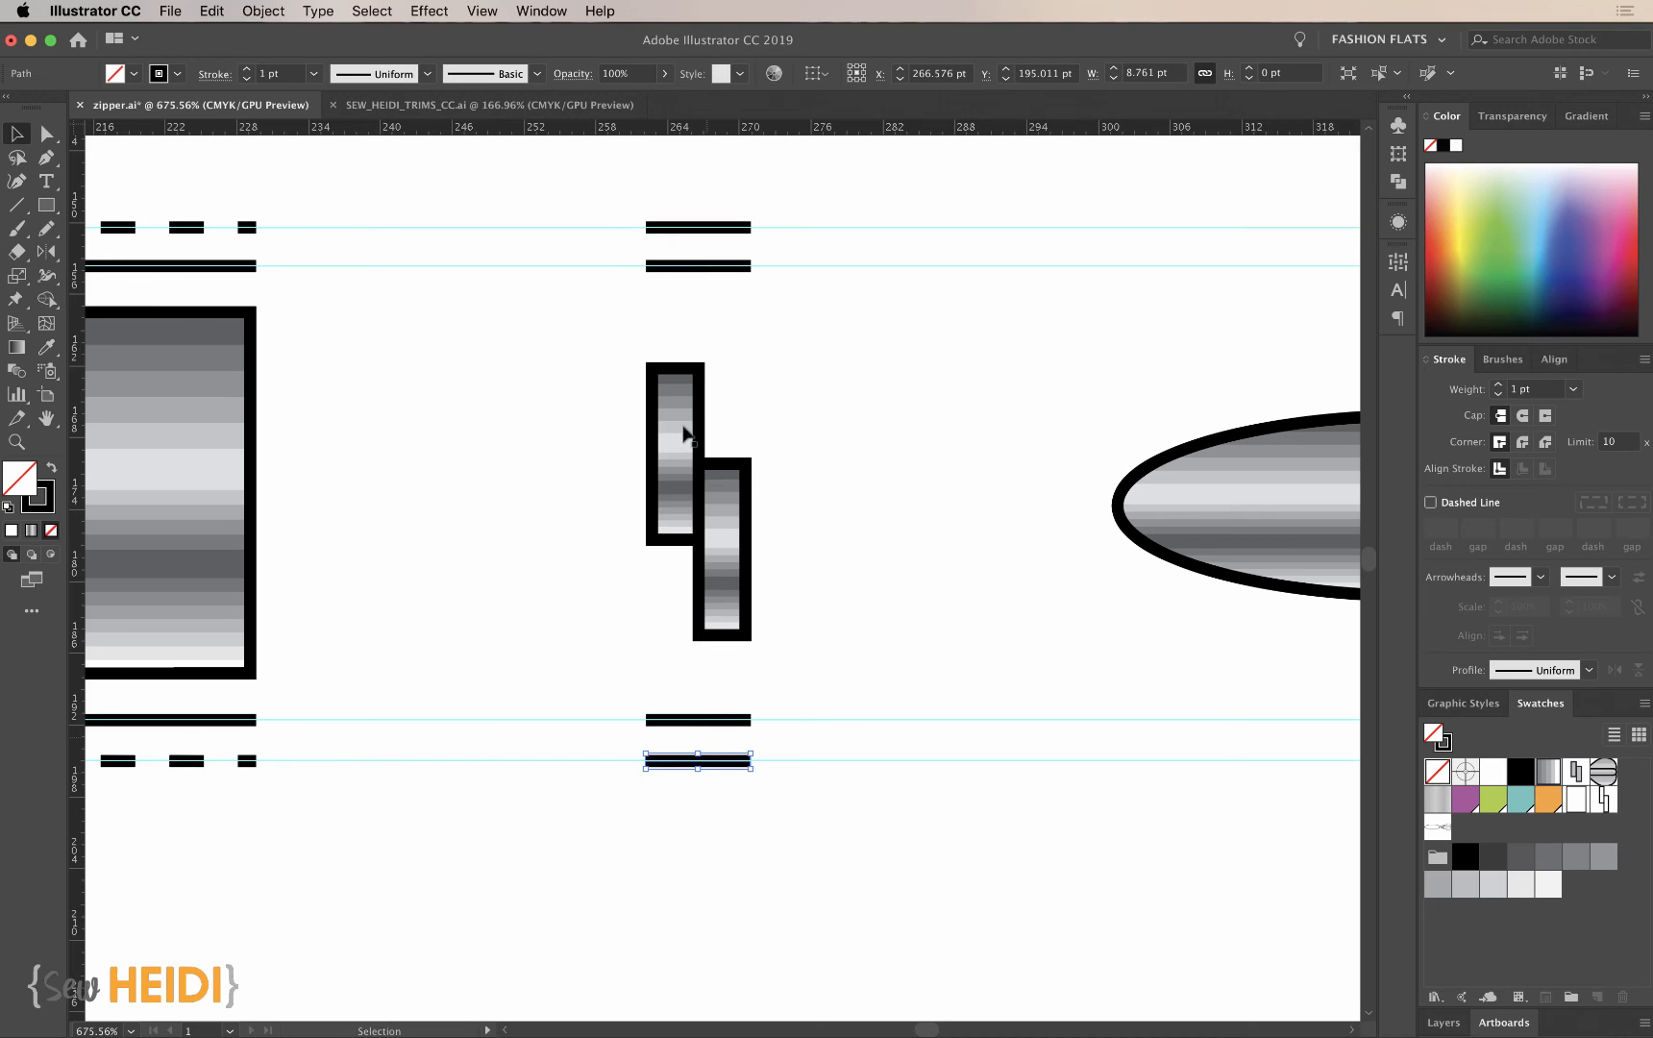
- Turn the two outer lines of the teeth tile into dashed lines with 3 pt dashes aligned to the path ends
shift+click(697, 230)
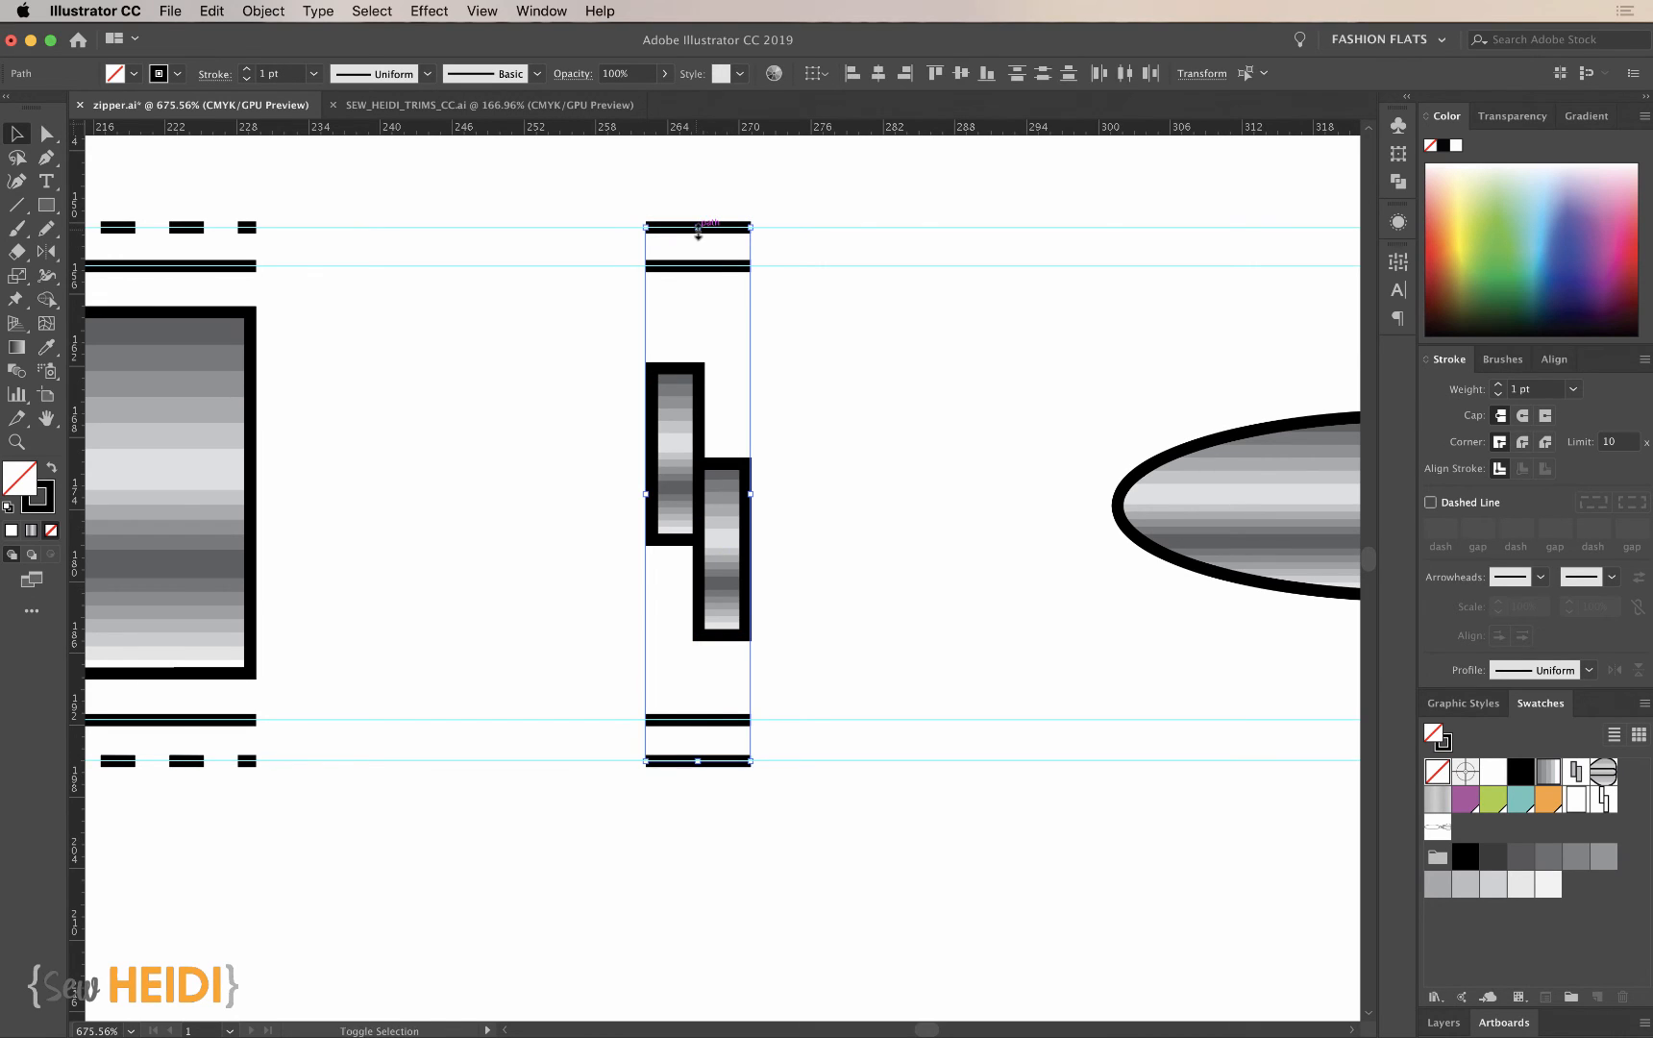
click(1431, 501)
click(911, 855)
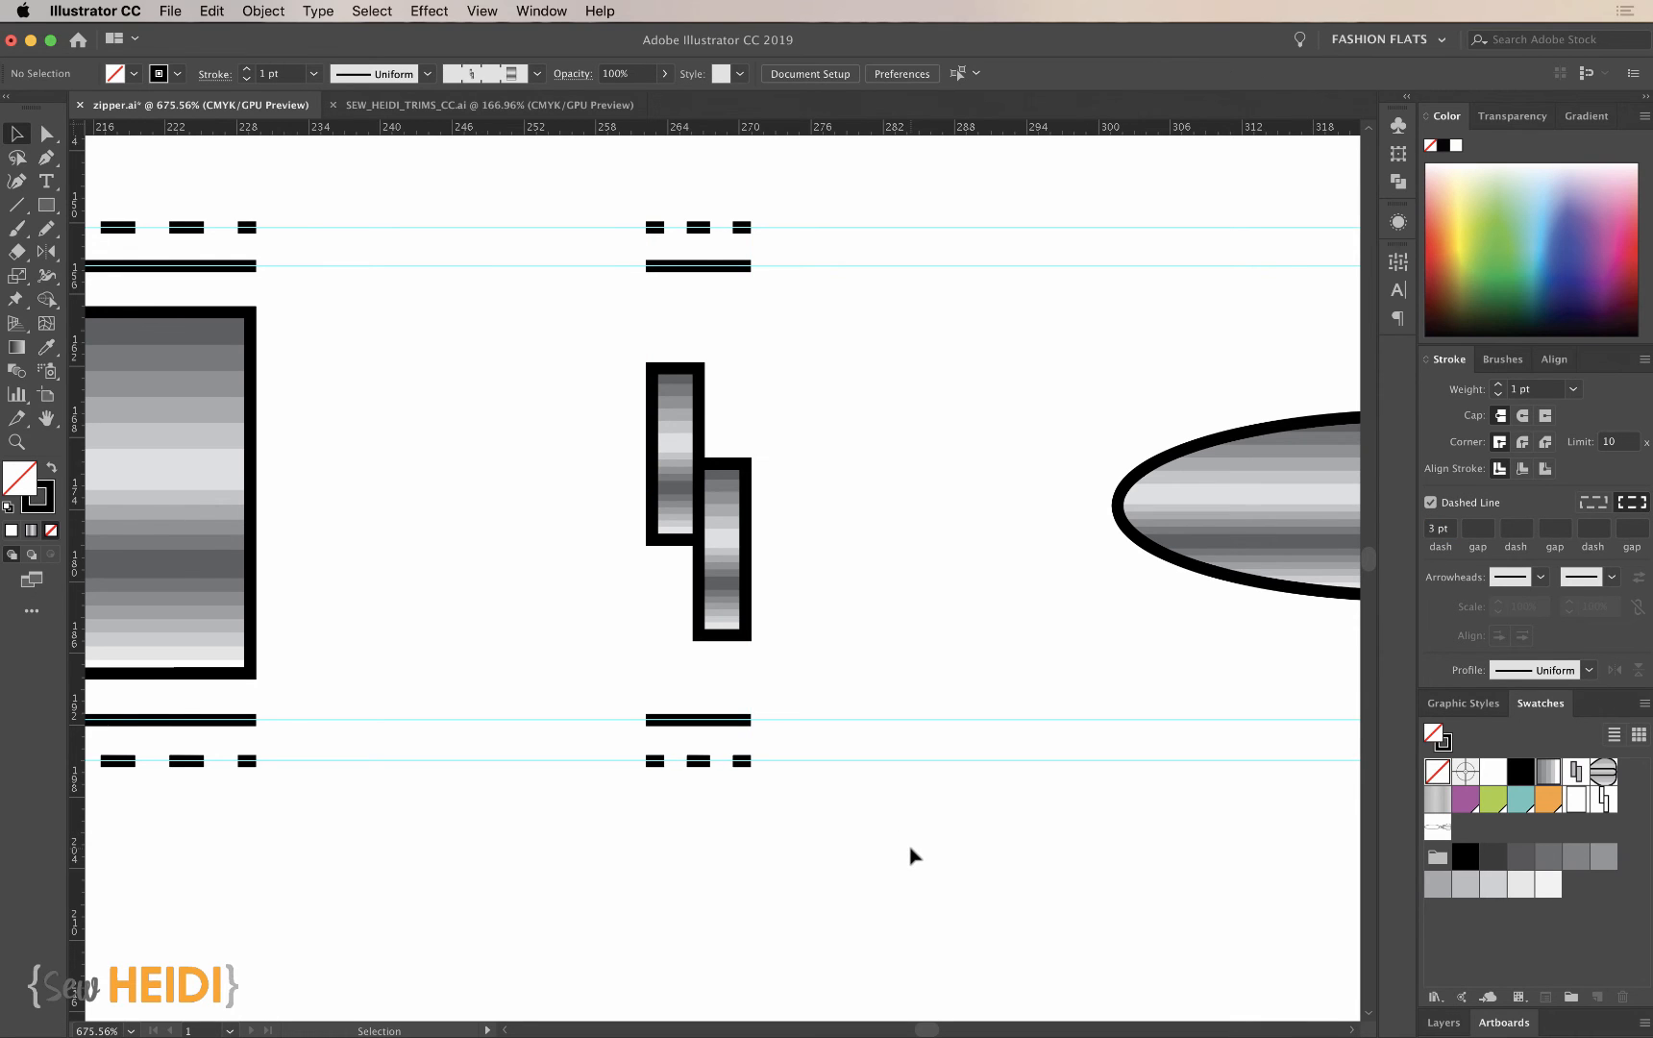
- Draw a three-sided dashed outline about 22 by 45 pt around the metallic slider's body along the outer guides, open toward the pull
scroll(912, 850, right, 5)
key(super+minus)
key(super+minus)
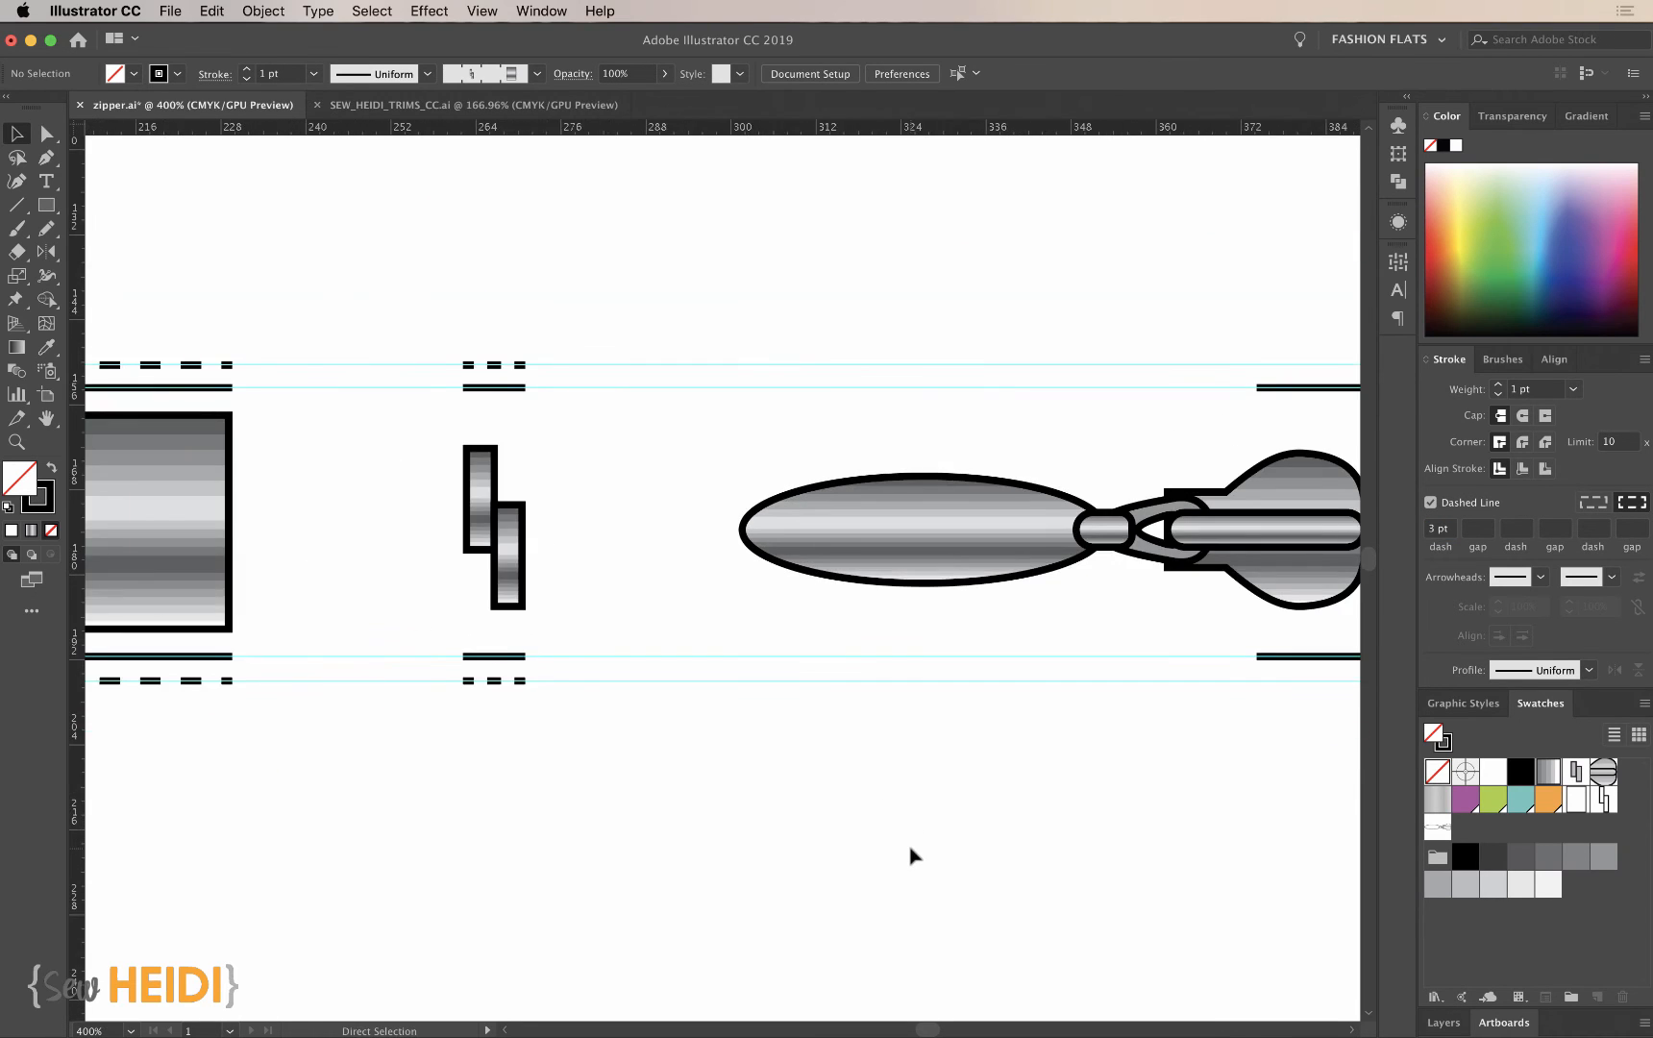
scroll(911, 850, right, 7)
key(p)
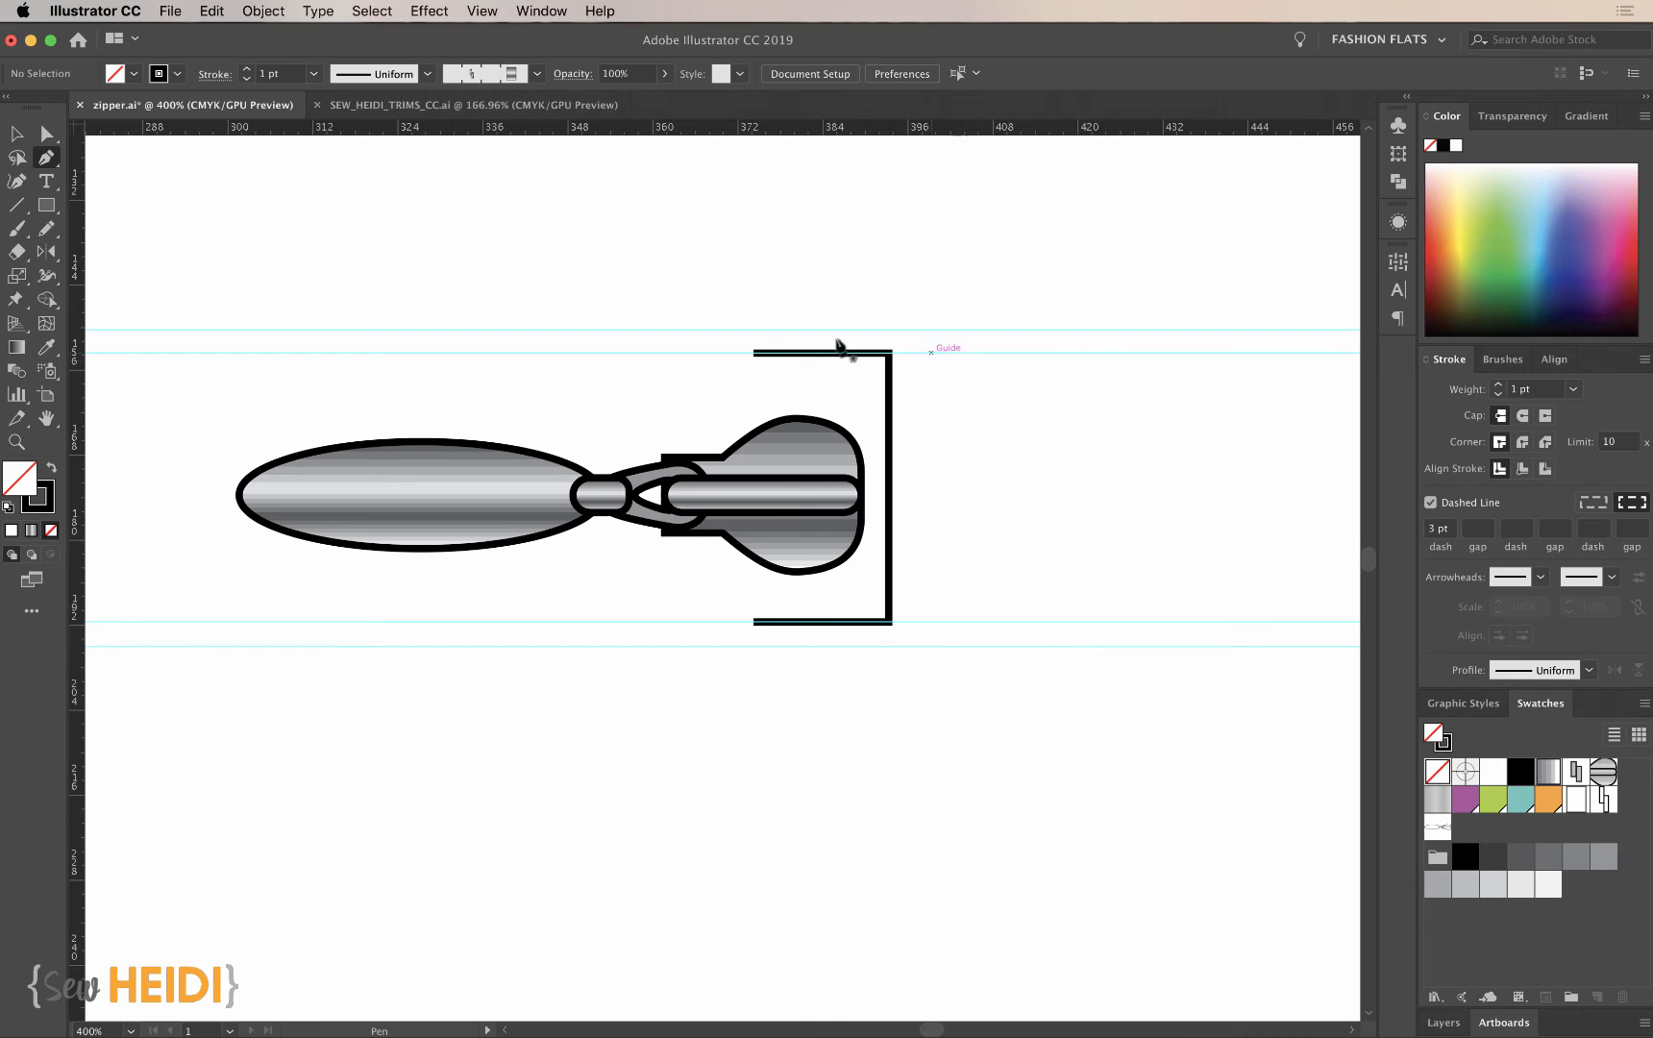
click(754, 330)
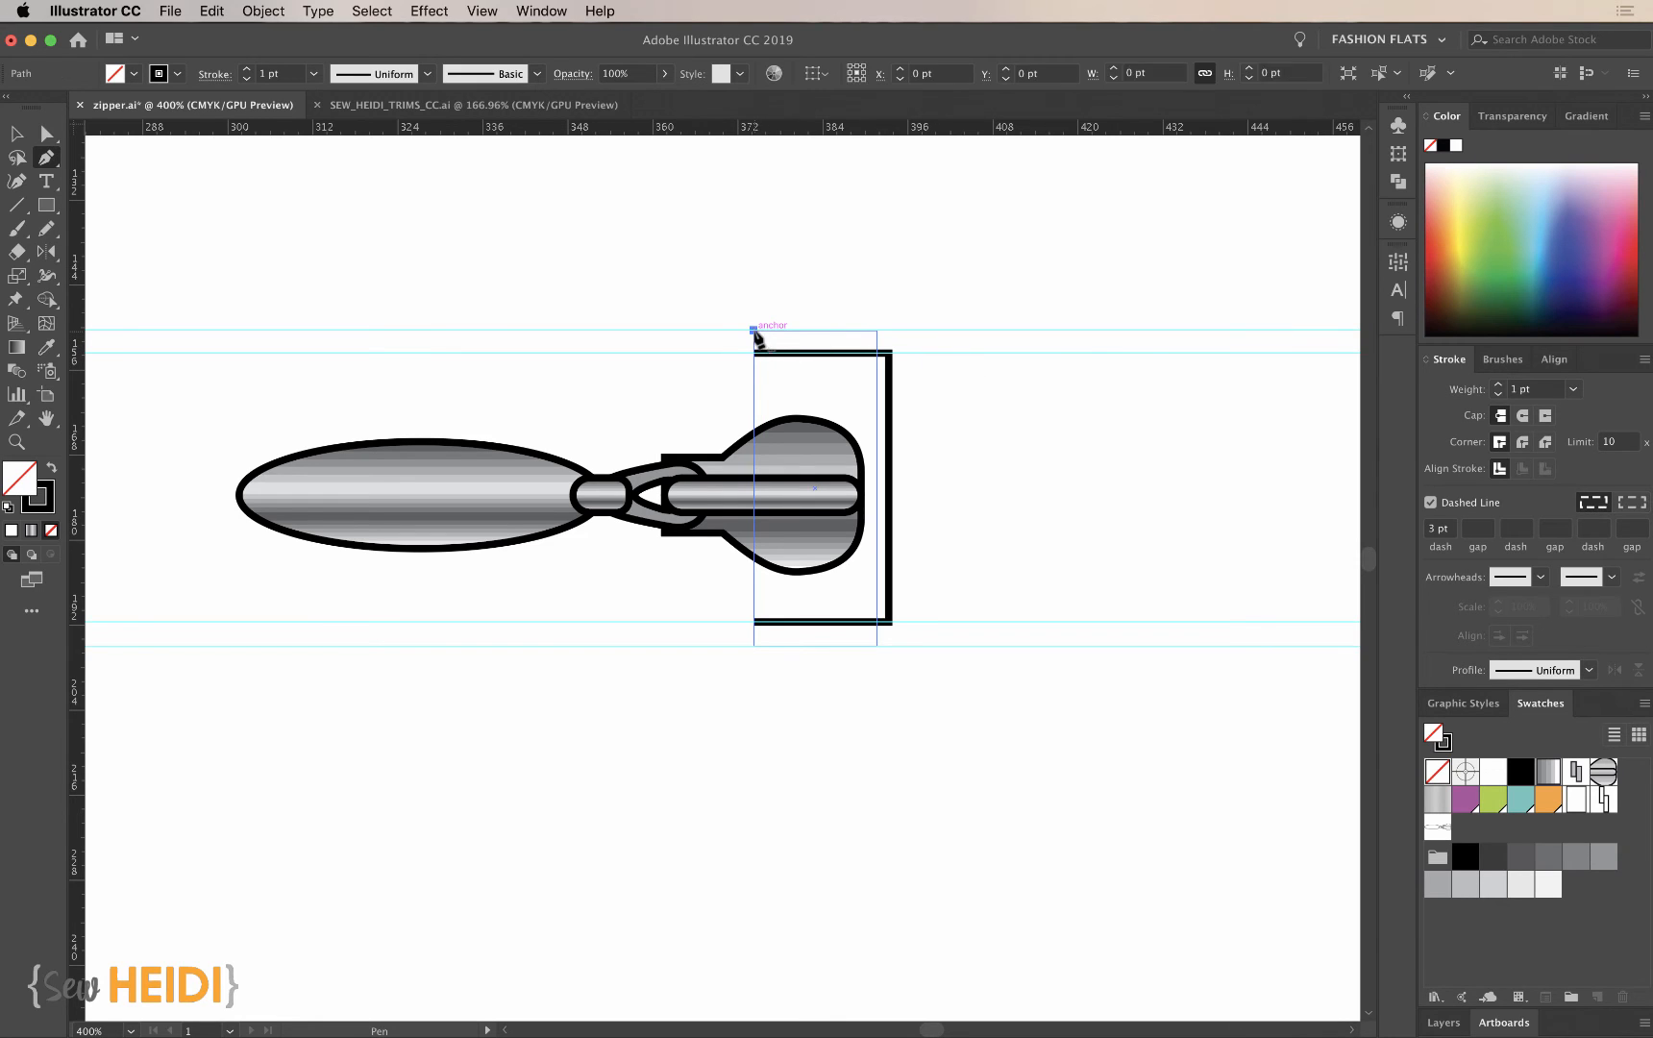
click(912, 331)
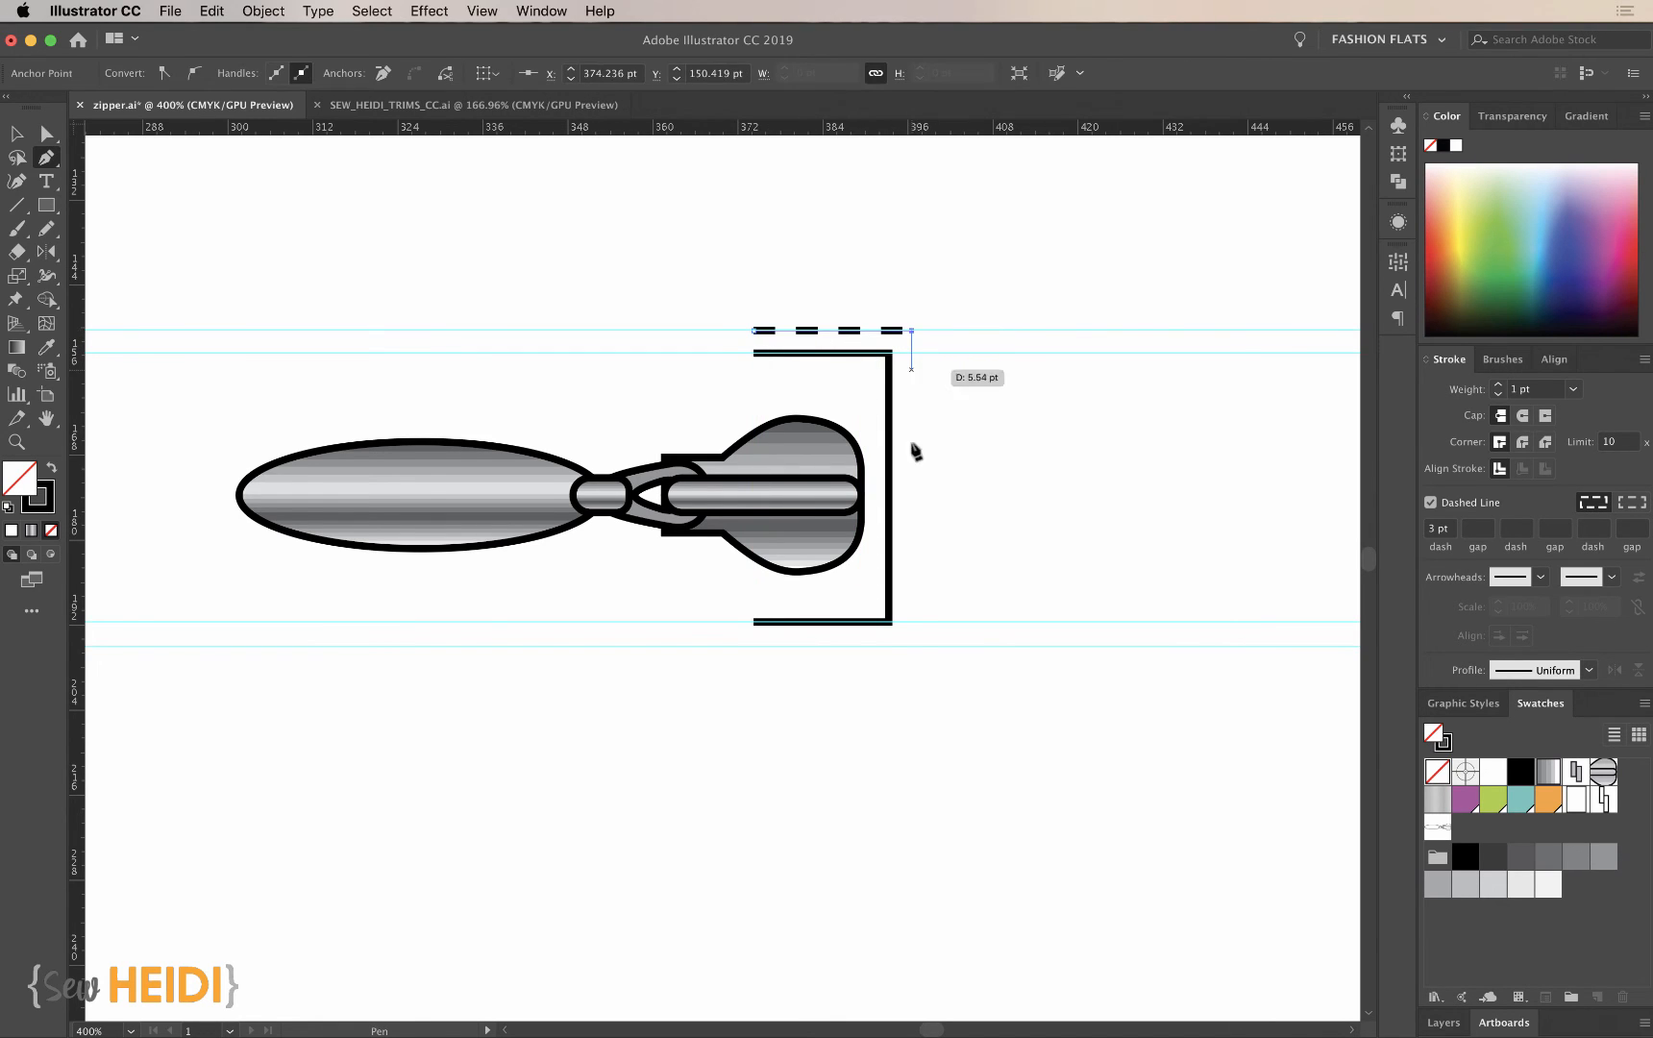
click(911, 645)
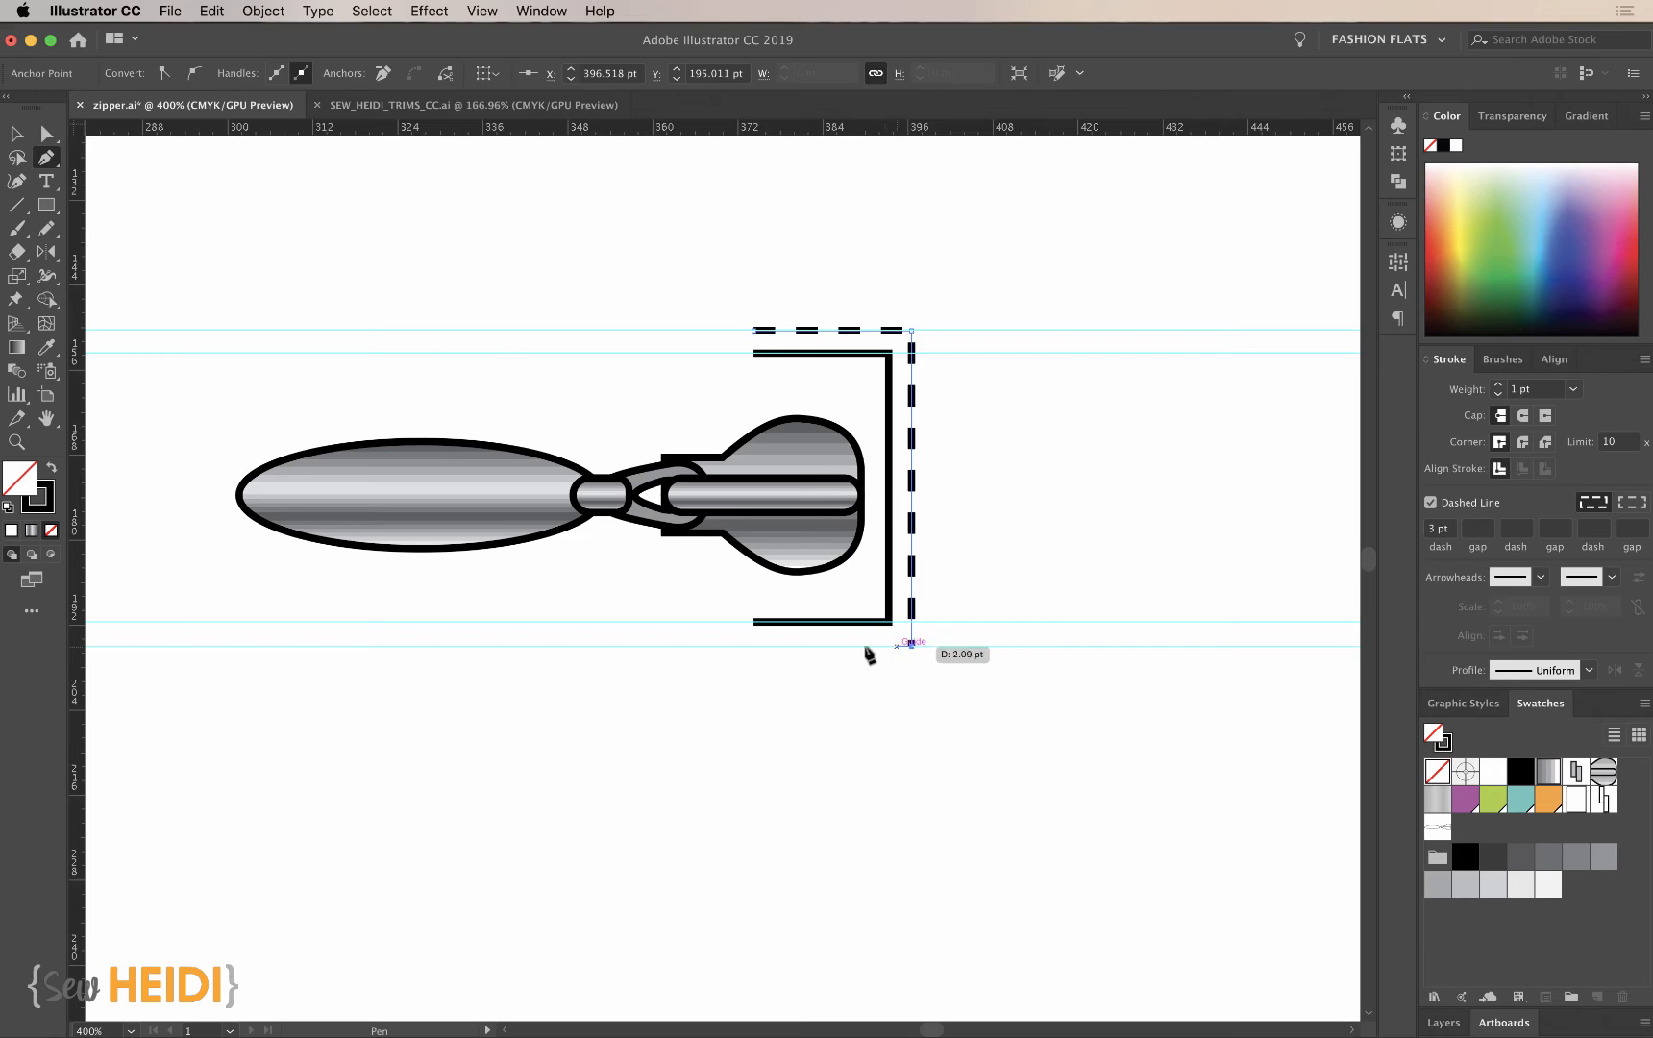
click(756, 647)
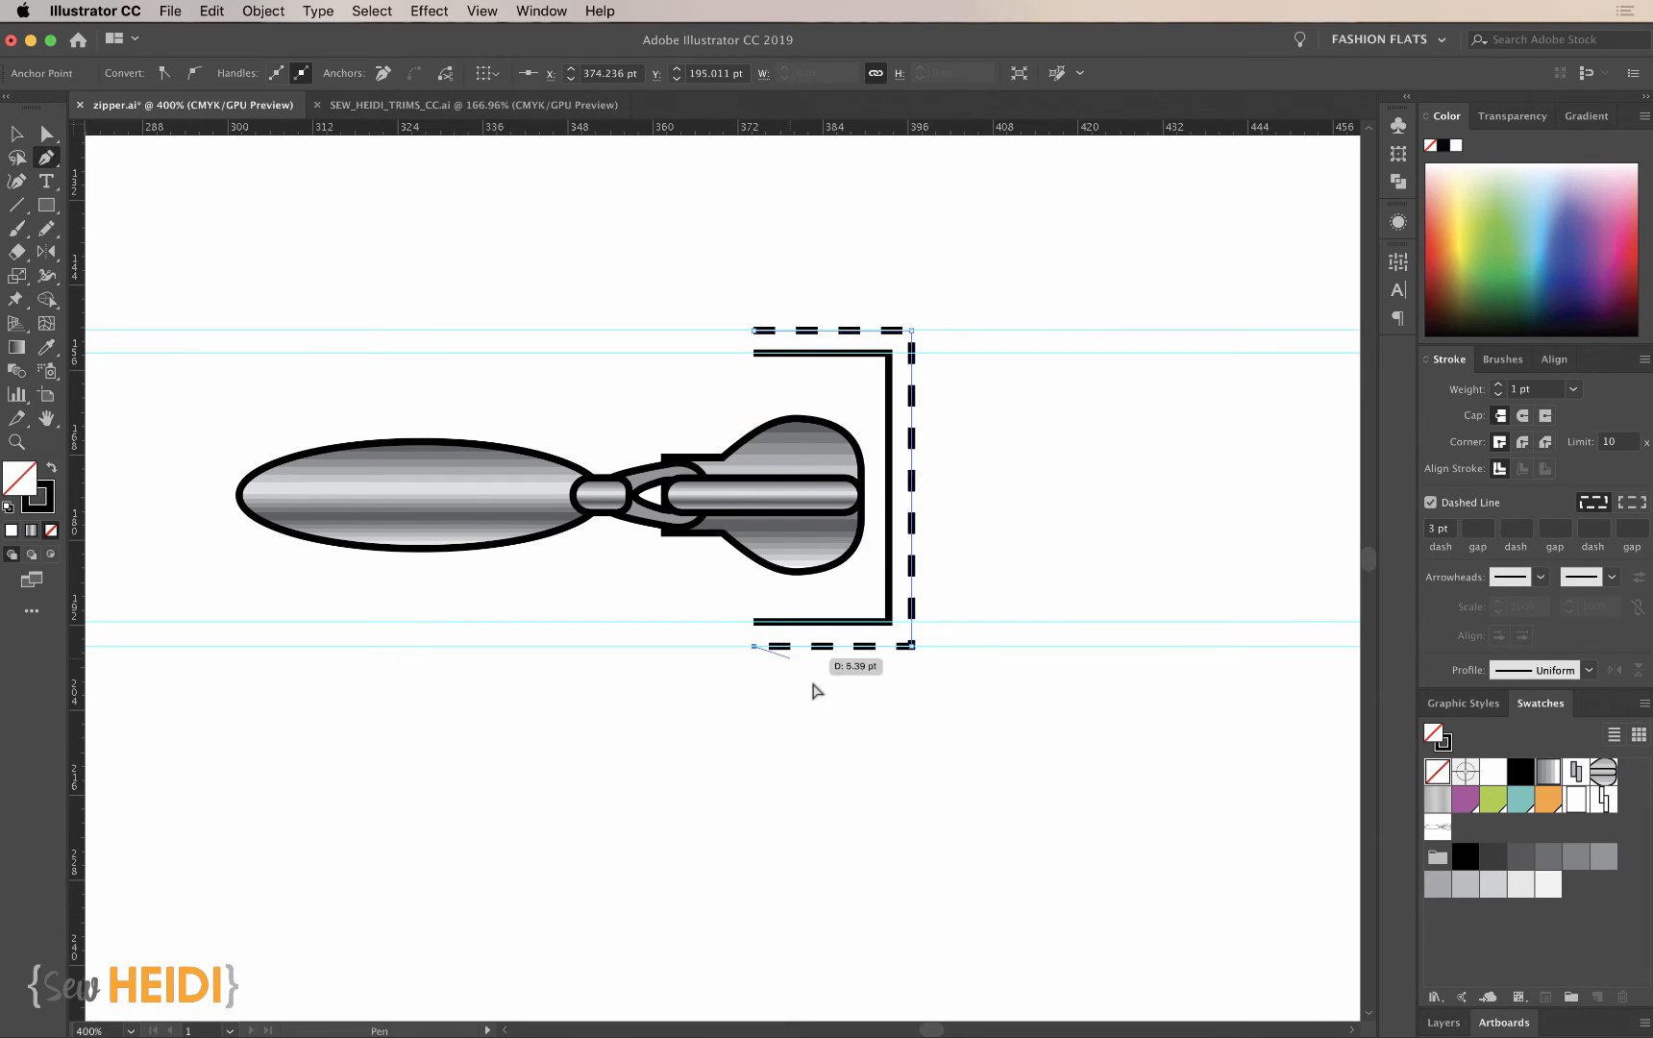
key(Return)
key(v)
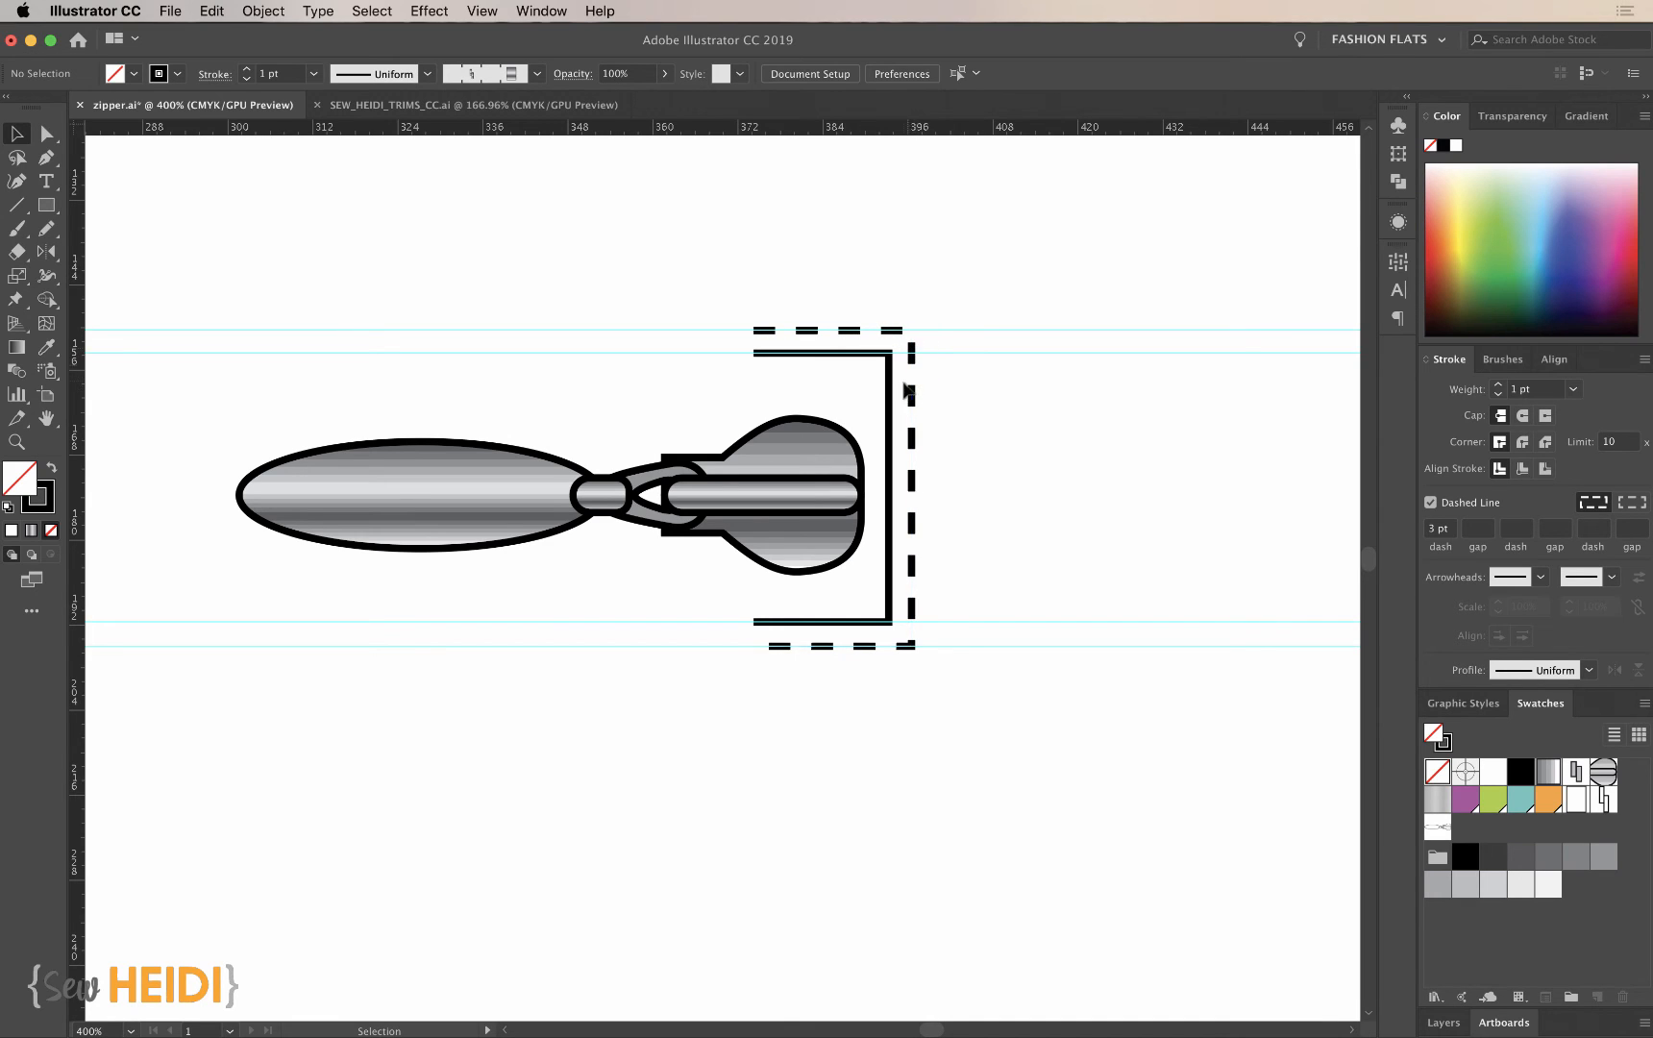
- Align the dashes of the slider's outer outline to its corners and path ends
click(915, 417)
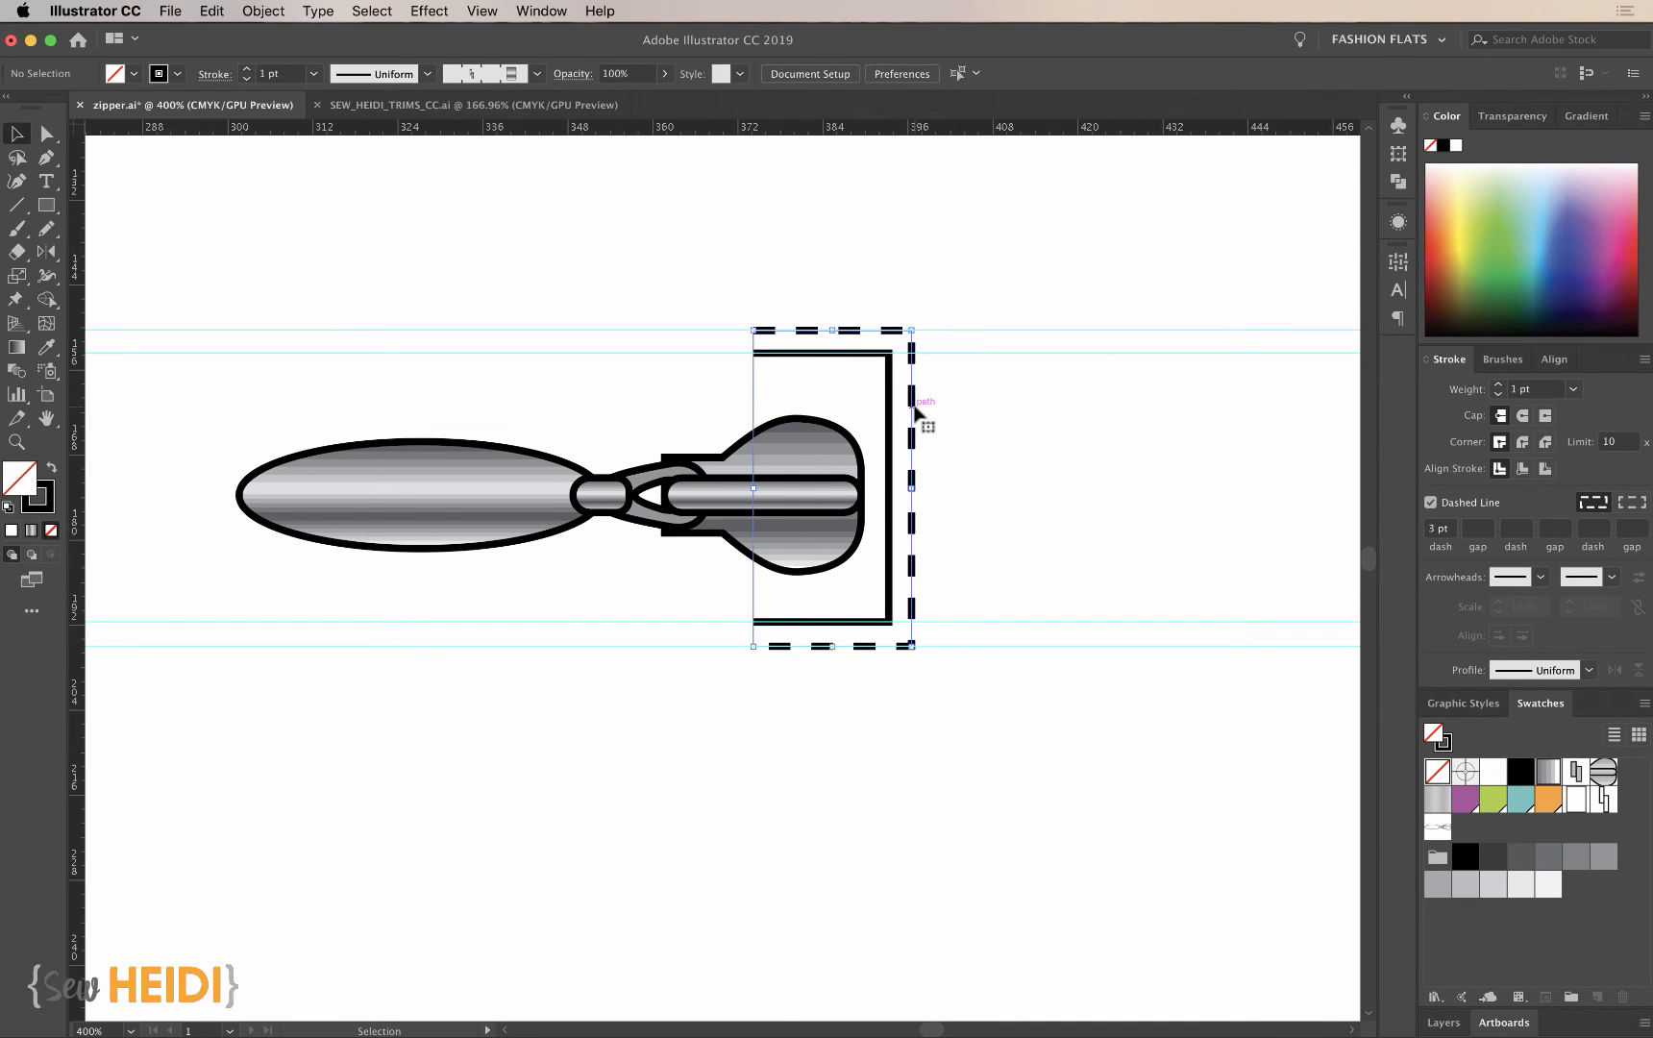
click(1624, 503)
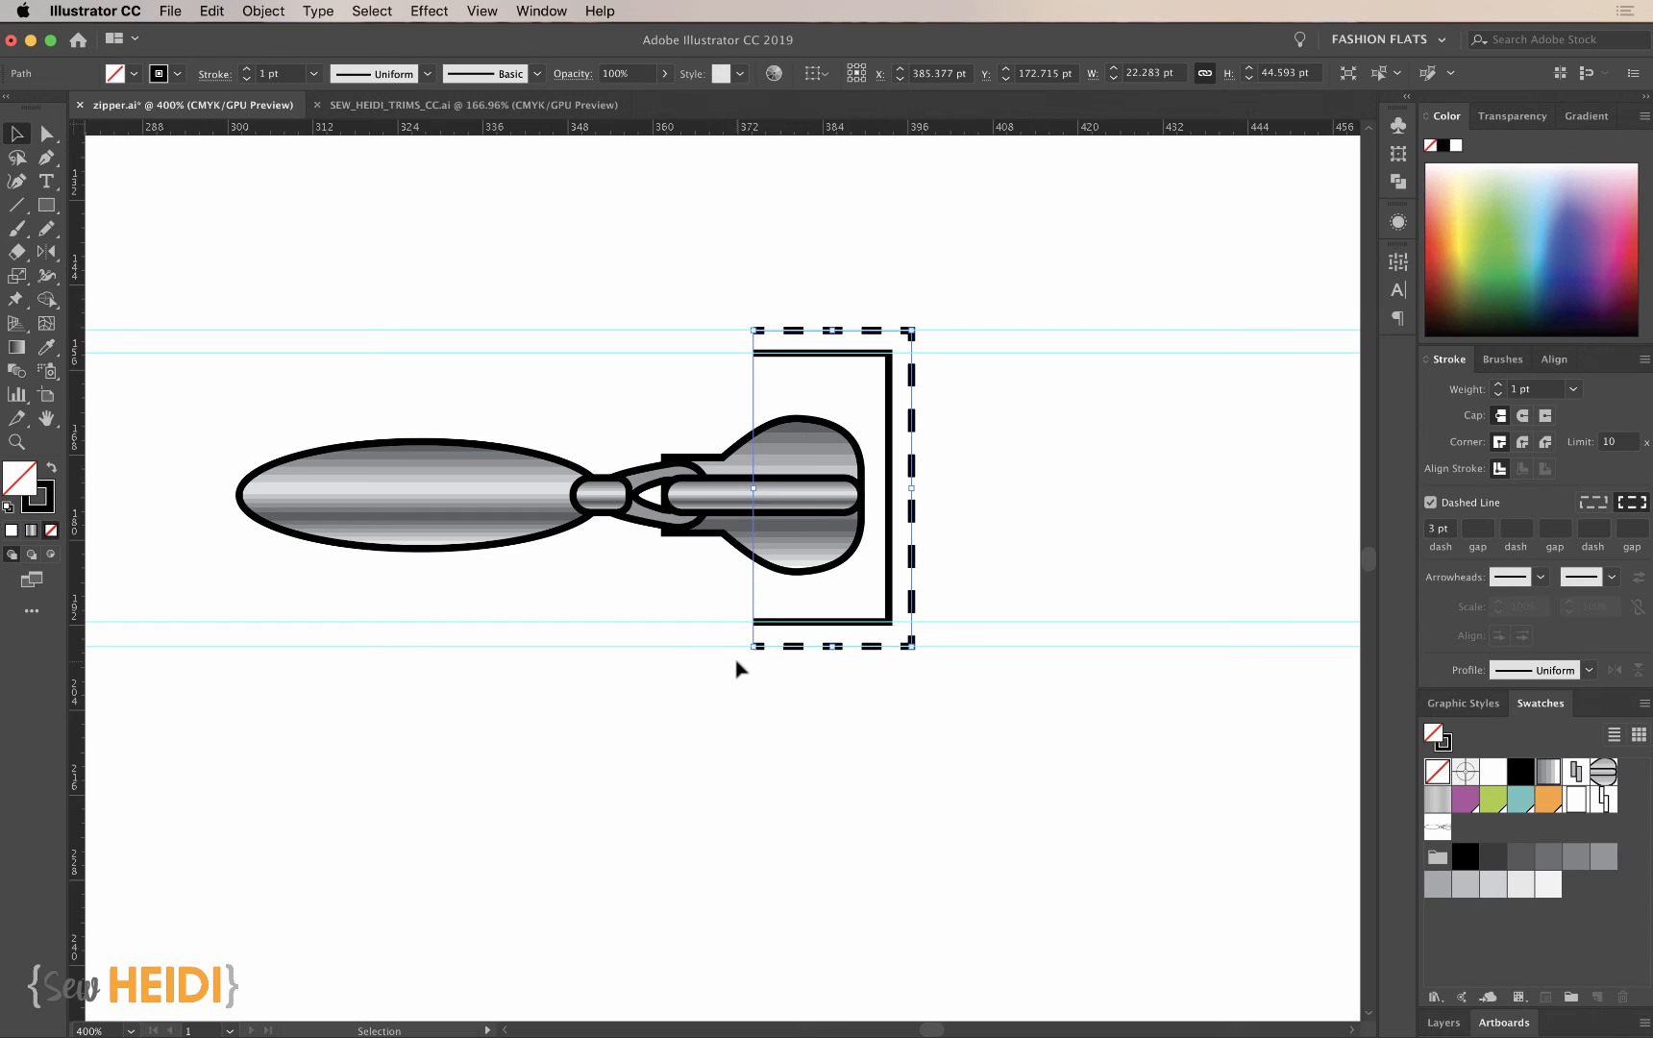
key(super+minus)
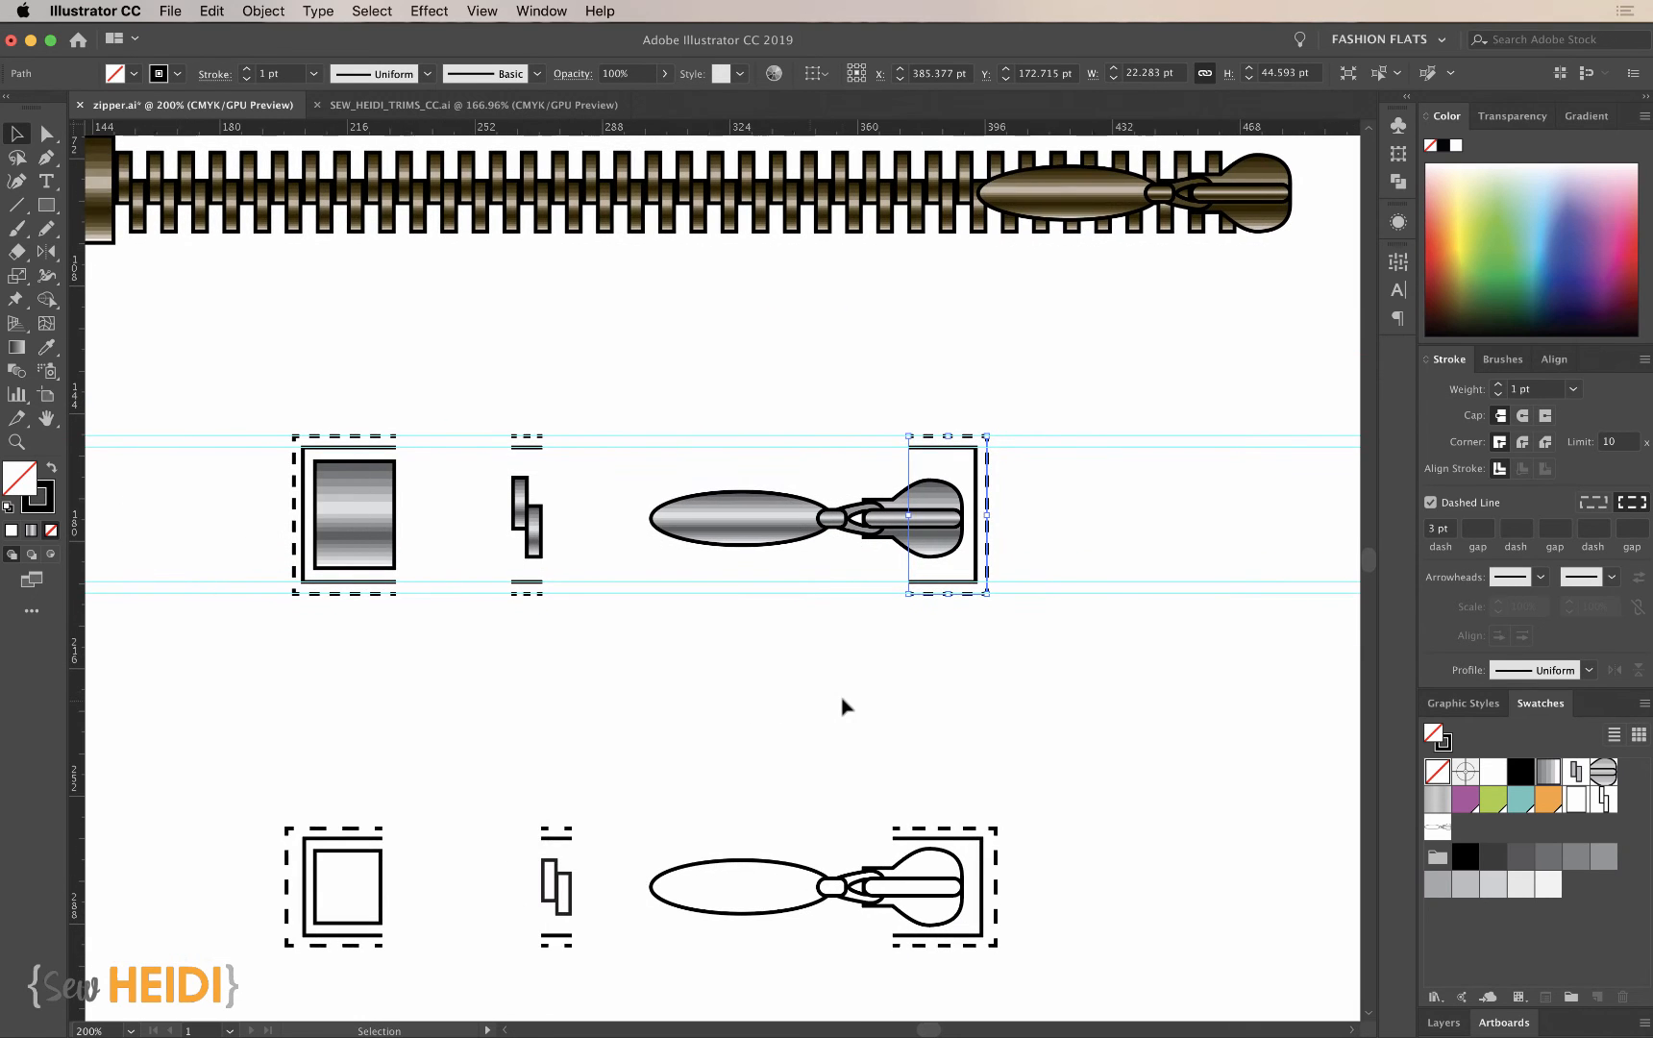
click(842, 706)
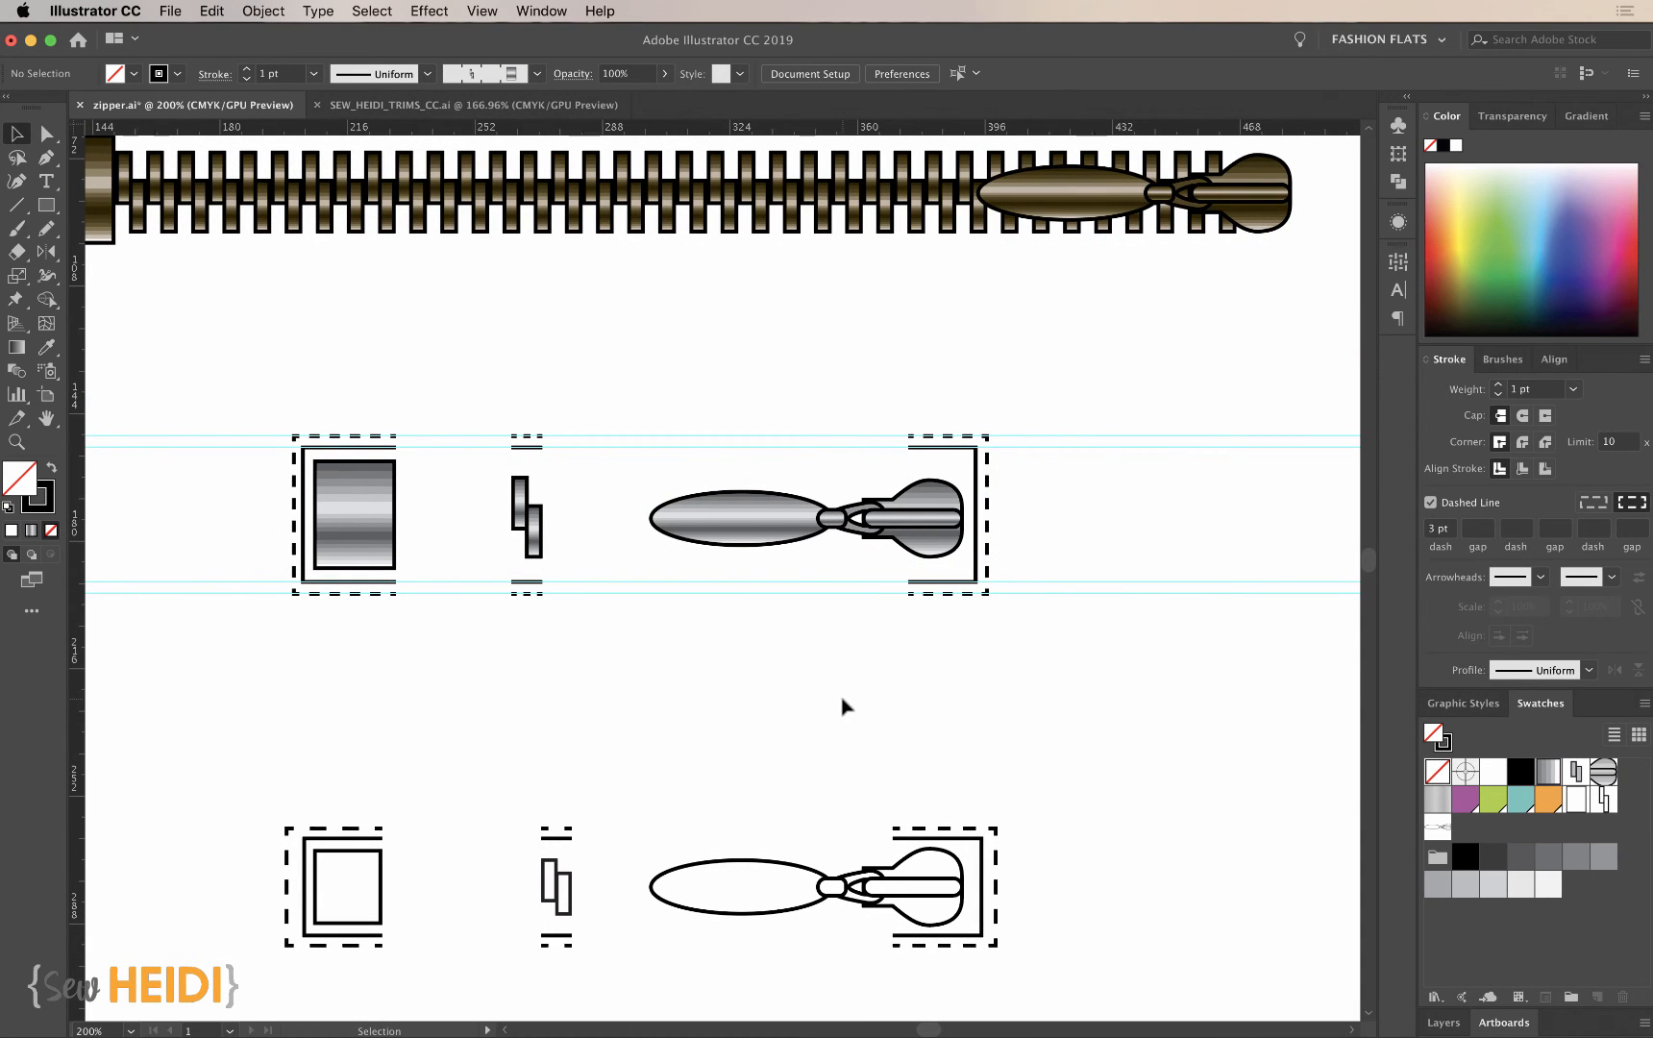
- Replace the metallic zipper brush's start tile with the end stop and its solid and dashed outlines, applying the change to existing strokes
drag(300, 381, 405, 678)
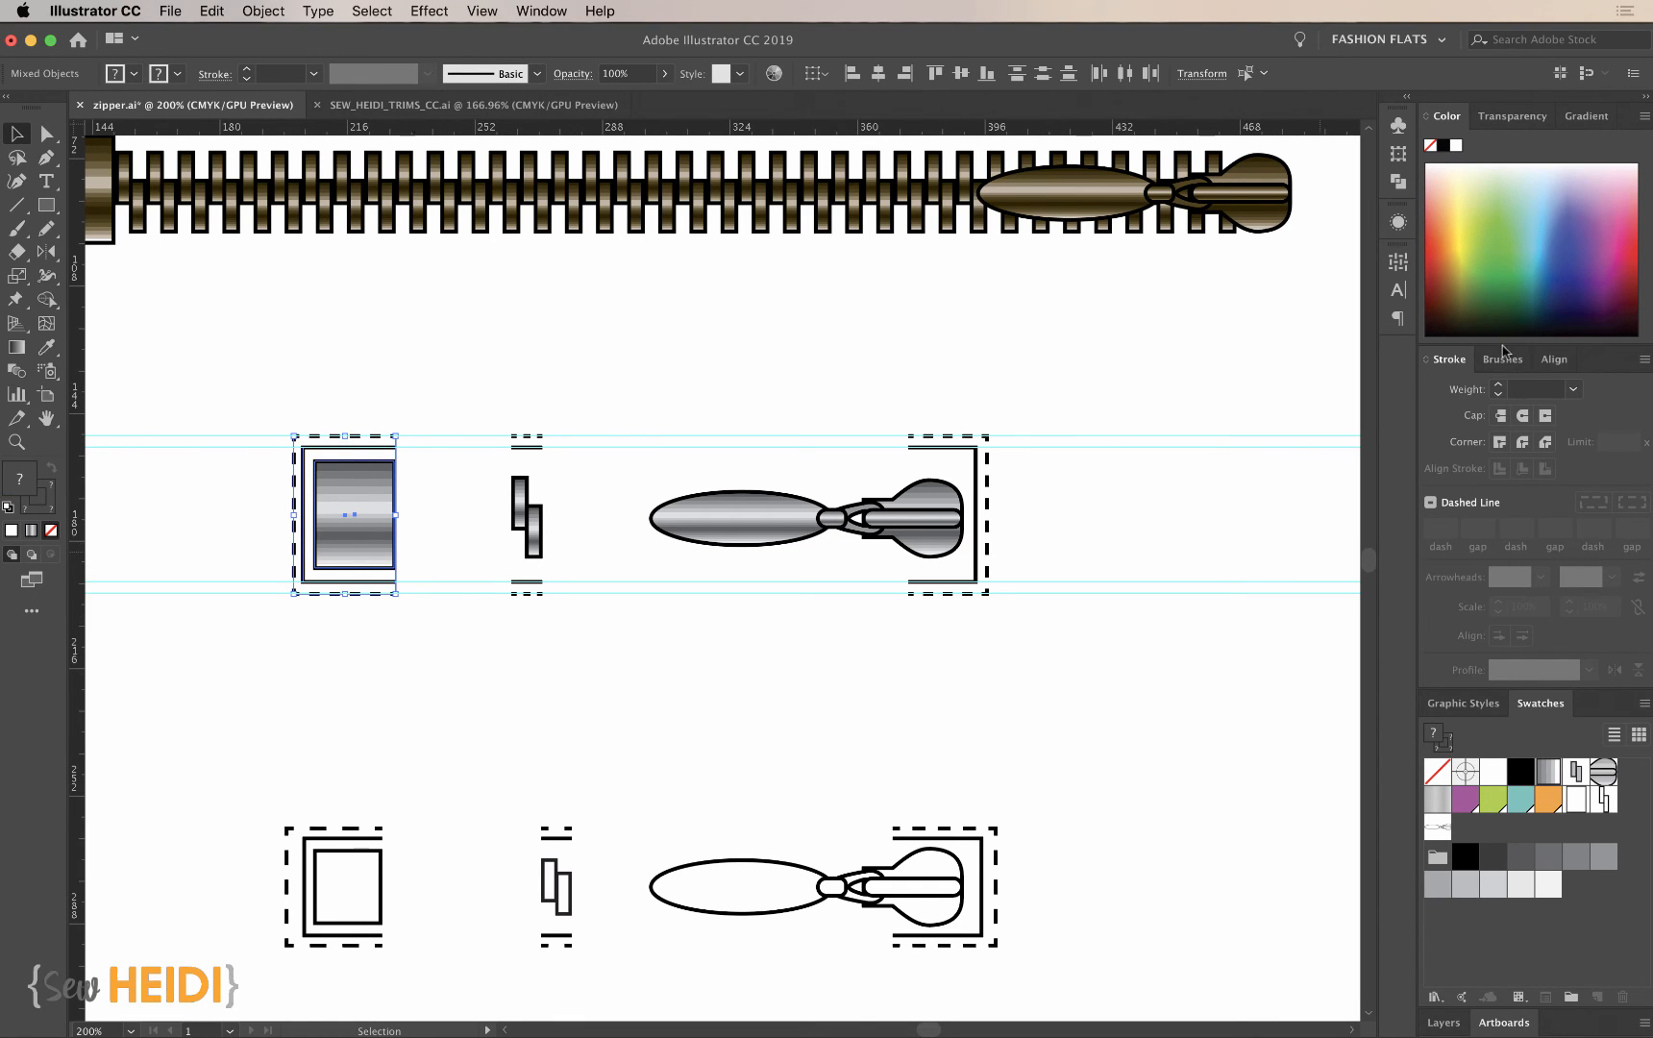
click(1503, 358)
mouse_move(354, 557)
mouse_down()
mouse_move(1385, 620)
mouse_move(1514, 644)
mouse_move(1572, 635)
mouse_up()
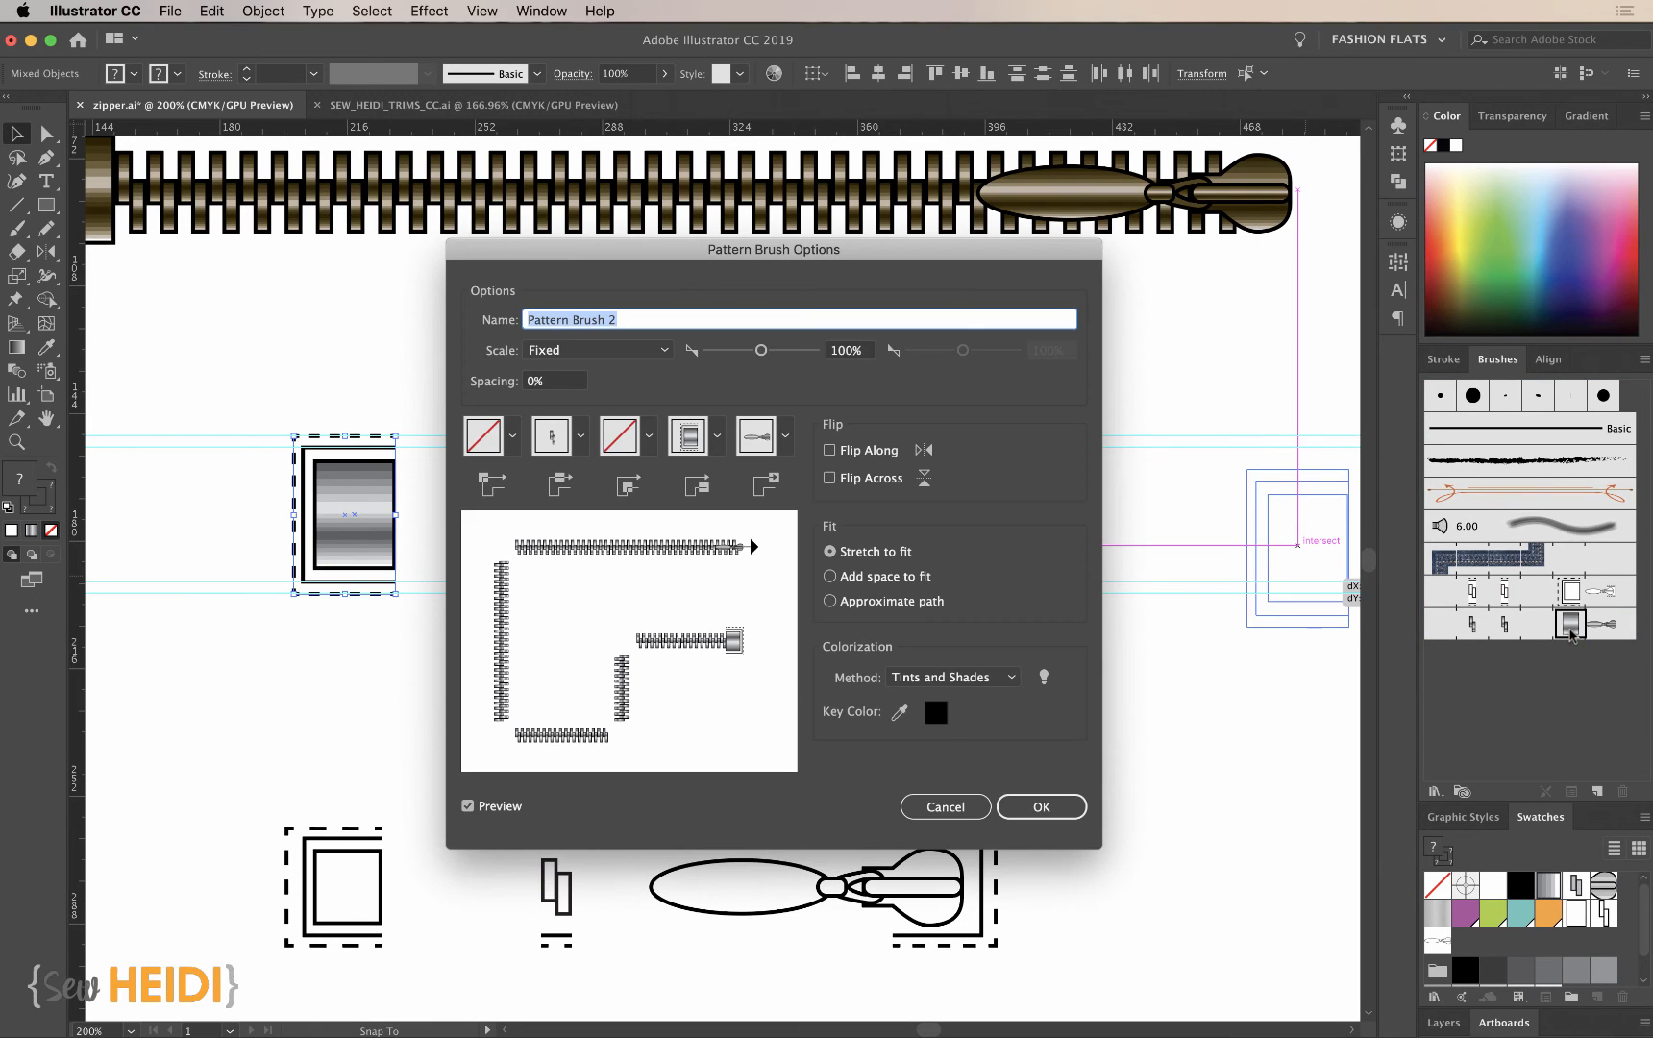
click(1071, 810)
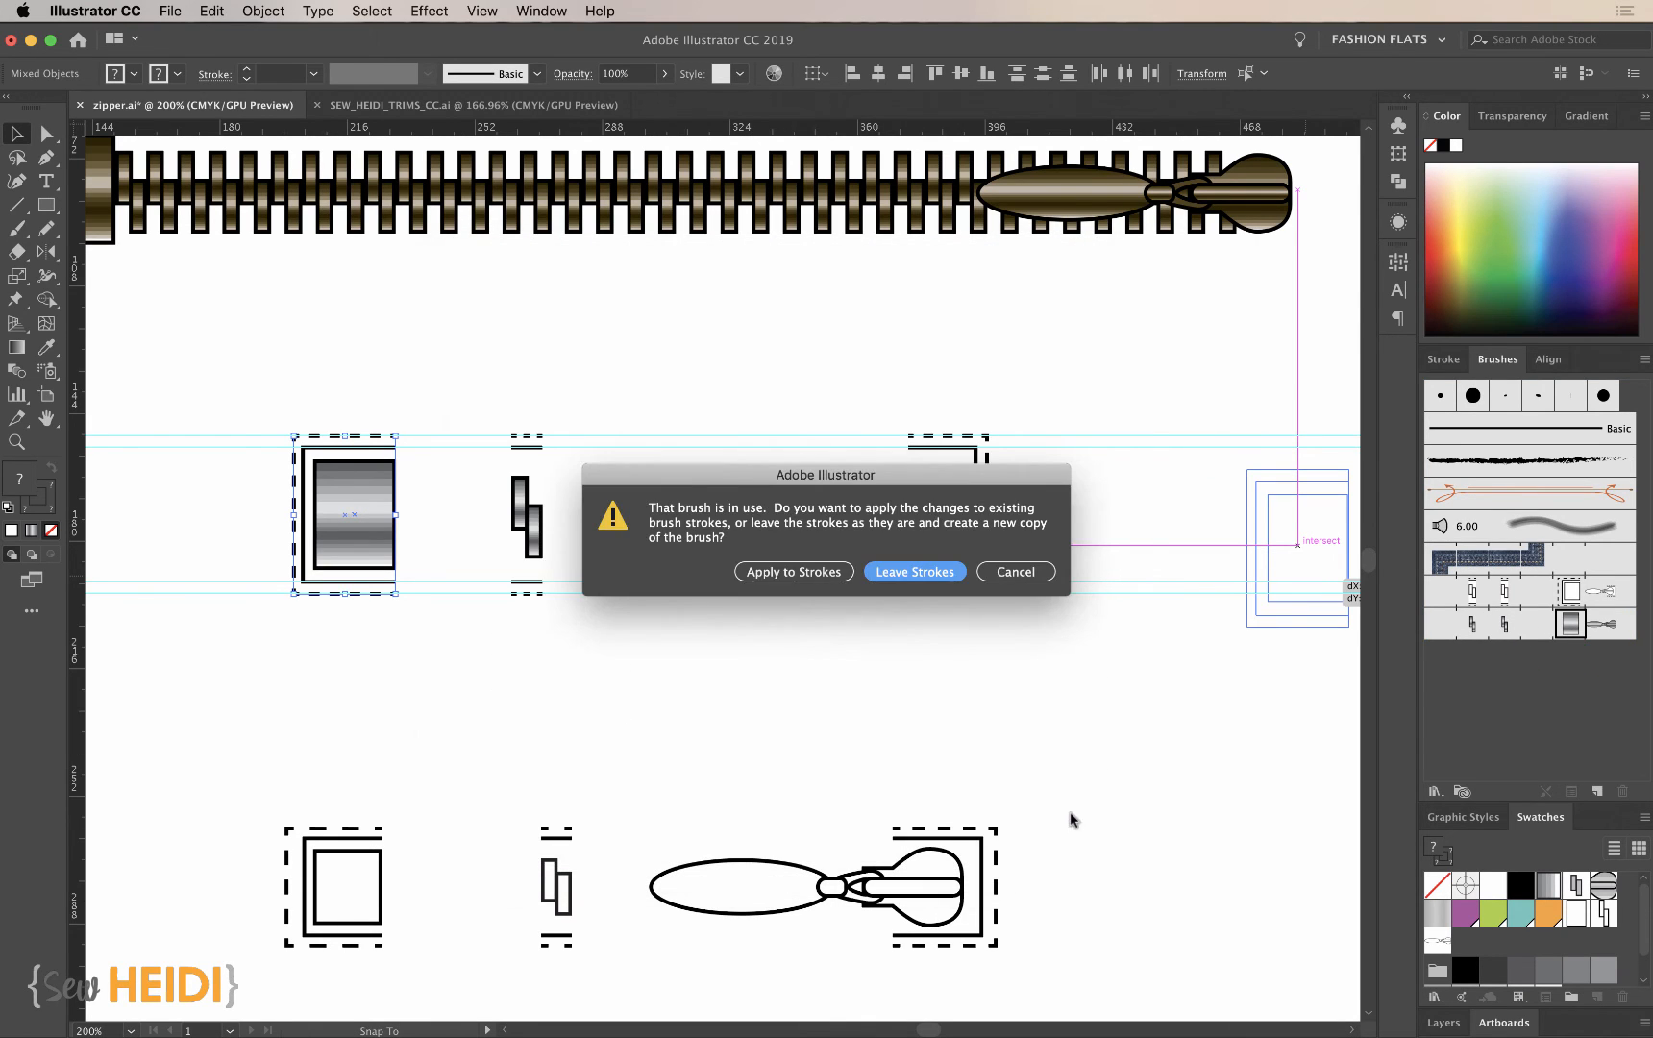
click(796, 572)
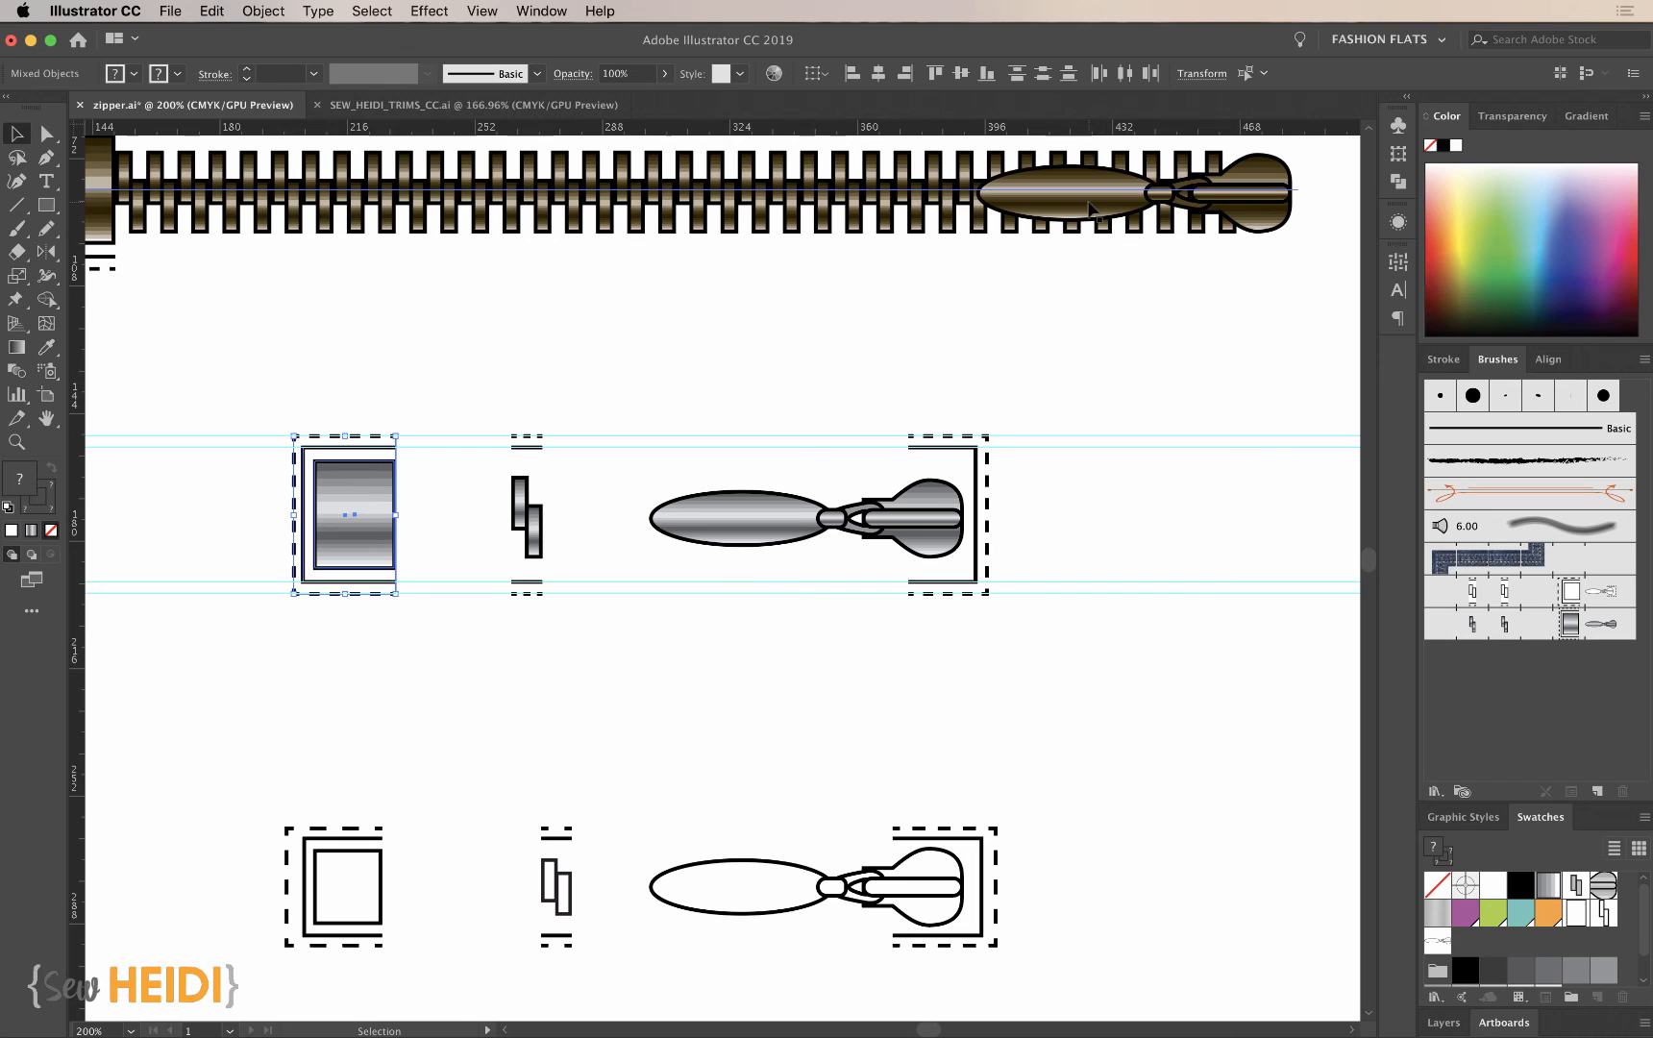
- Replace the metallic zipper brush's side tile with the teeth and their solid and dashed lines, applying the change to existing strokes
scroll(609, 443, up, 3)
scroll(610, 443, left, 3)
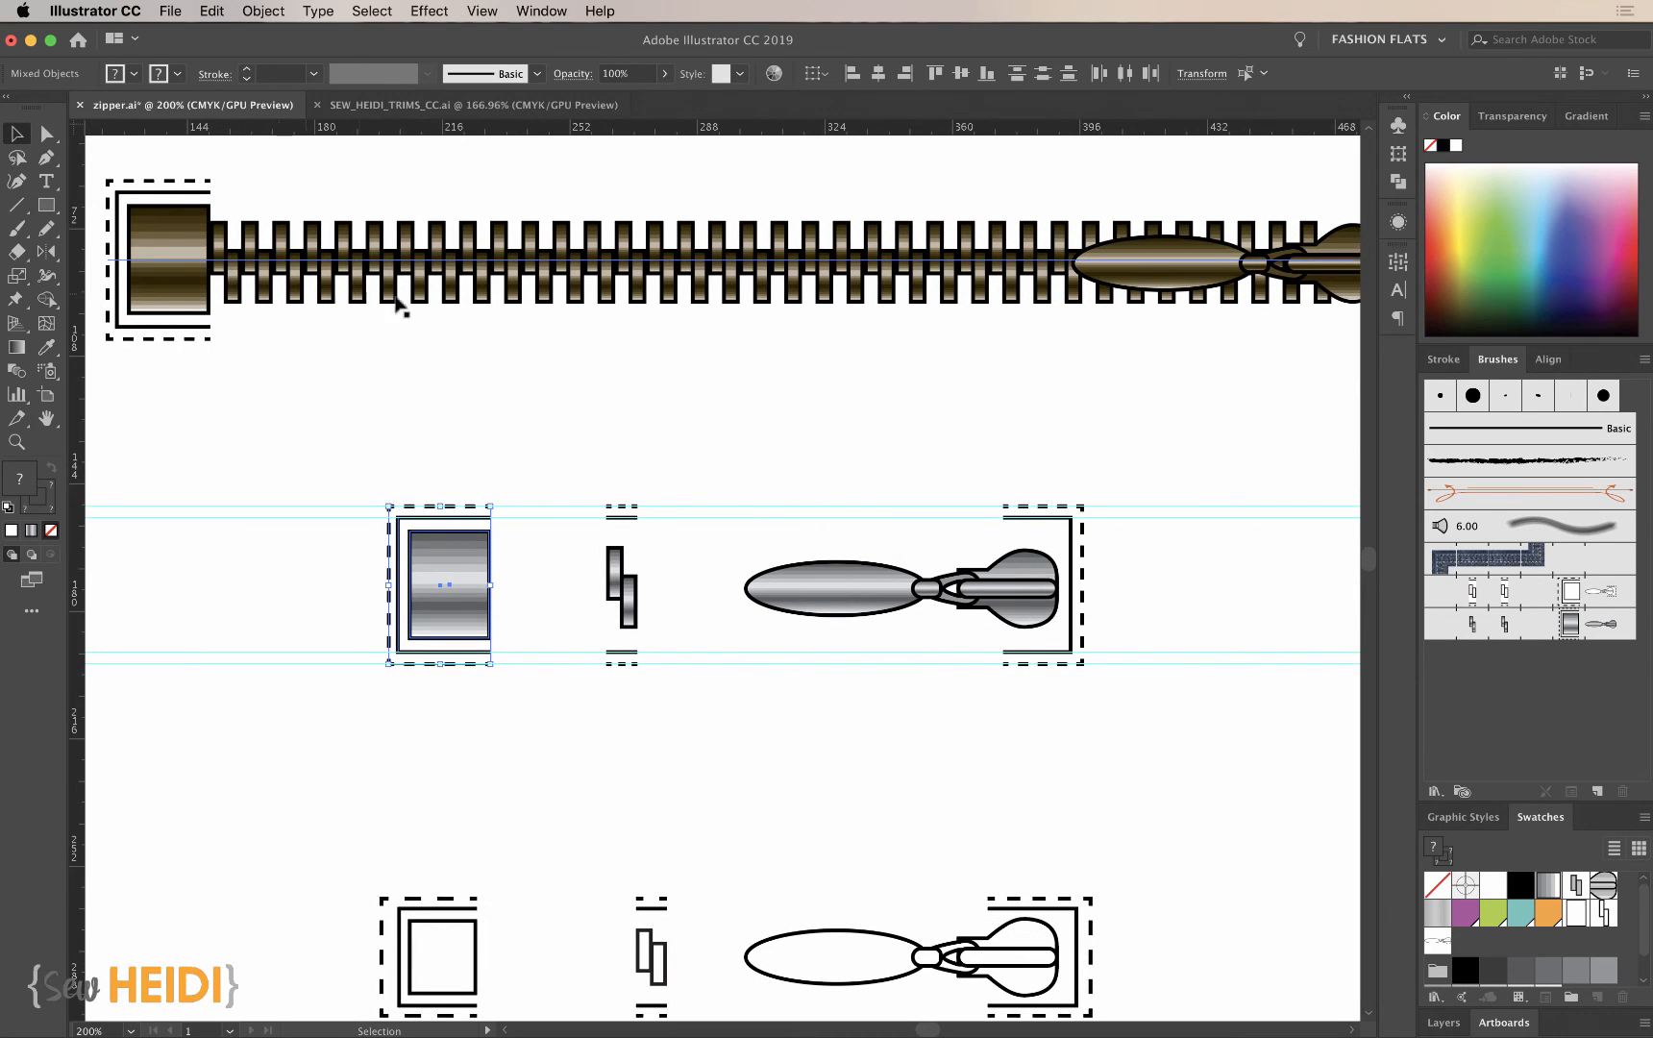
drag(588, 451, 646, 749)
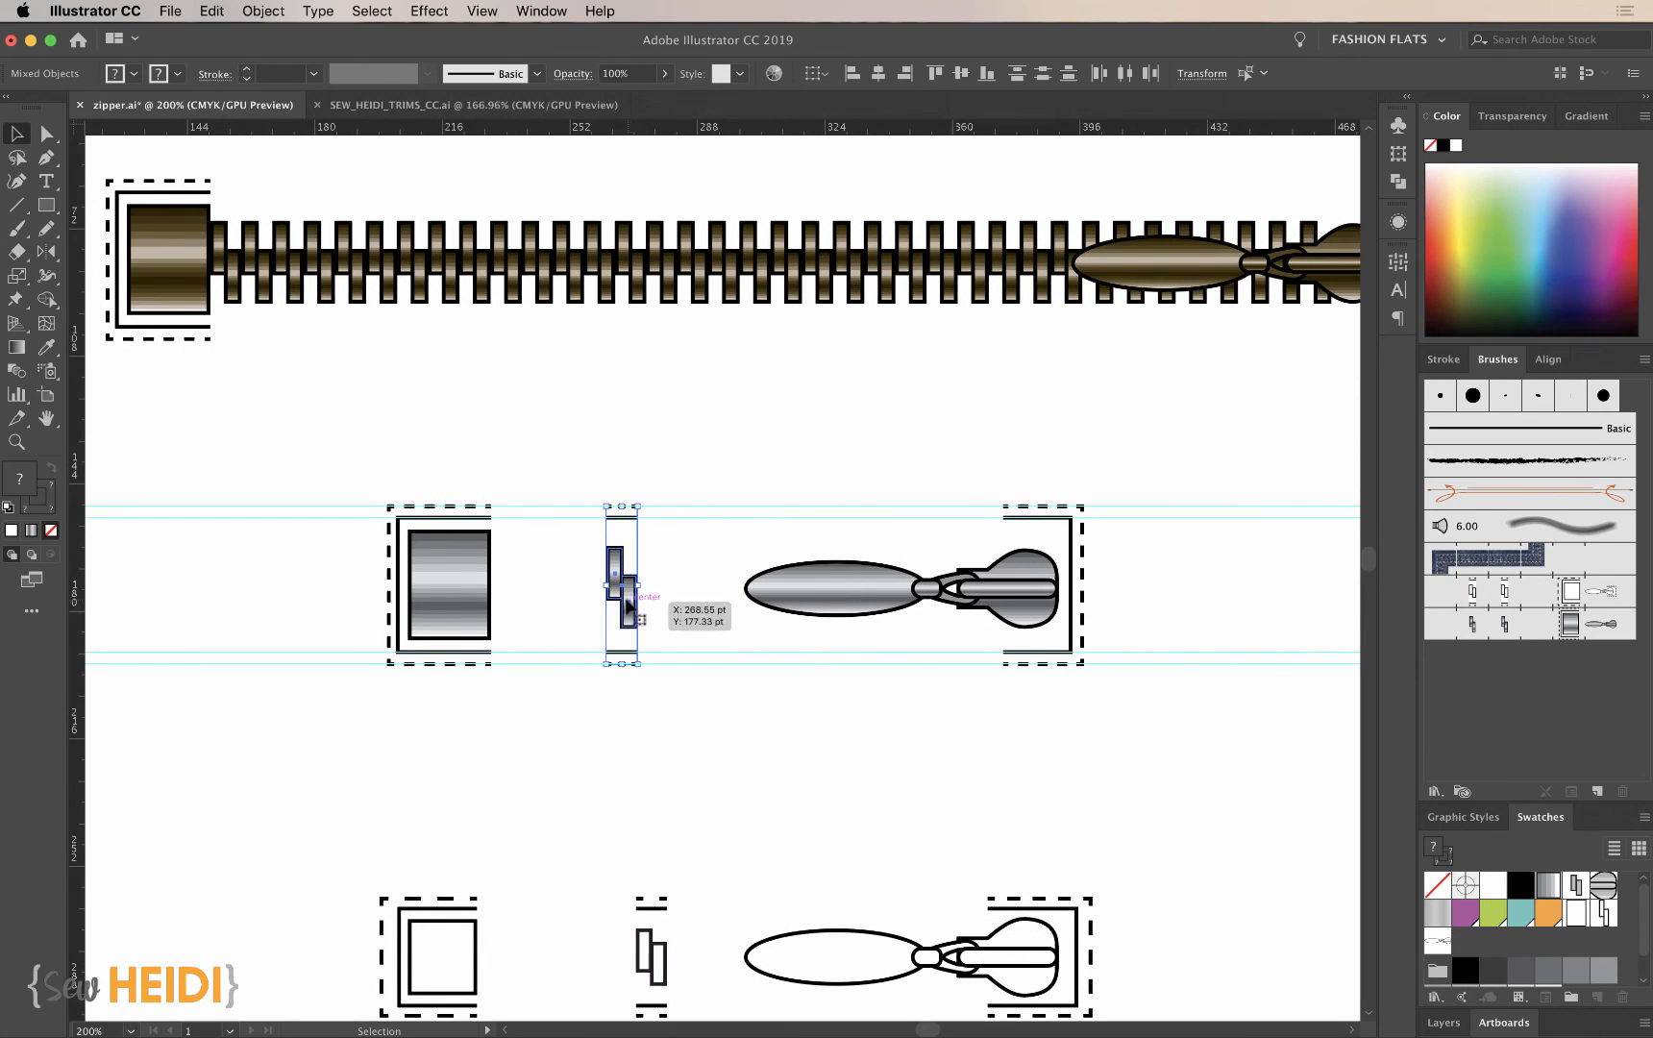
mouse_move(627, 607)
mouse_down()
mouse_move(1407, 663)
mouse_move(1501, 635)
mouse_move(1495, 623)
mouse_up()
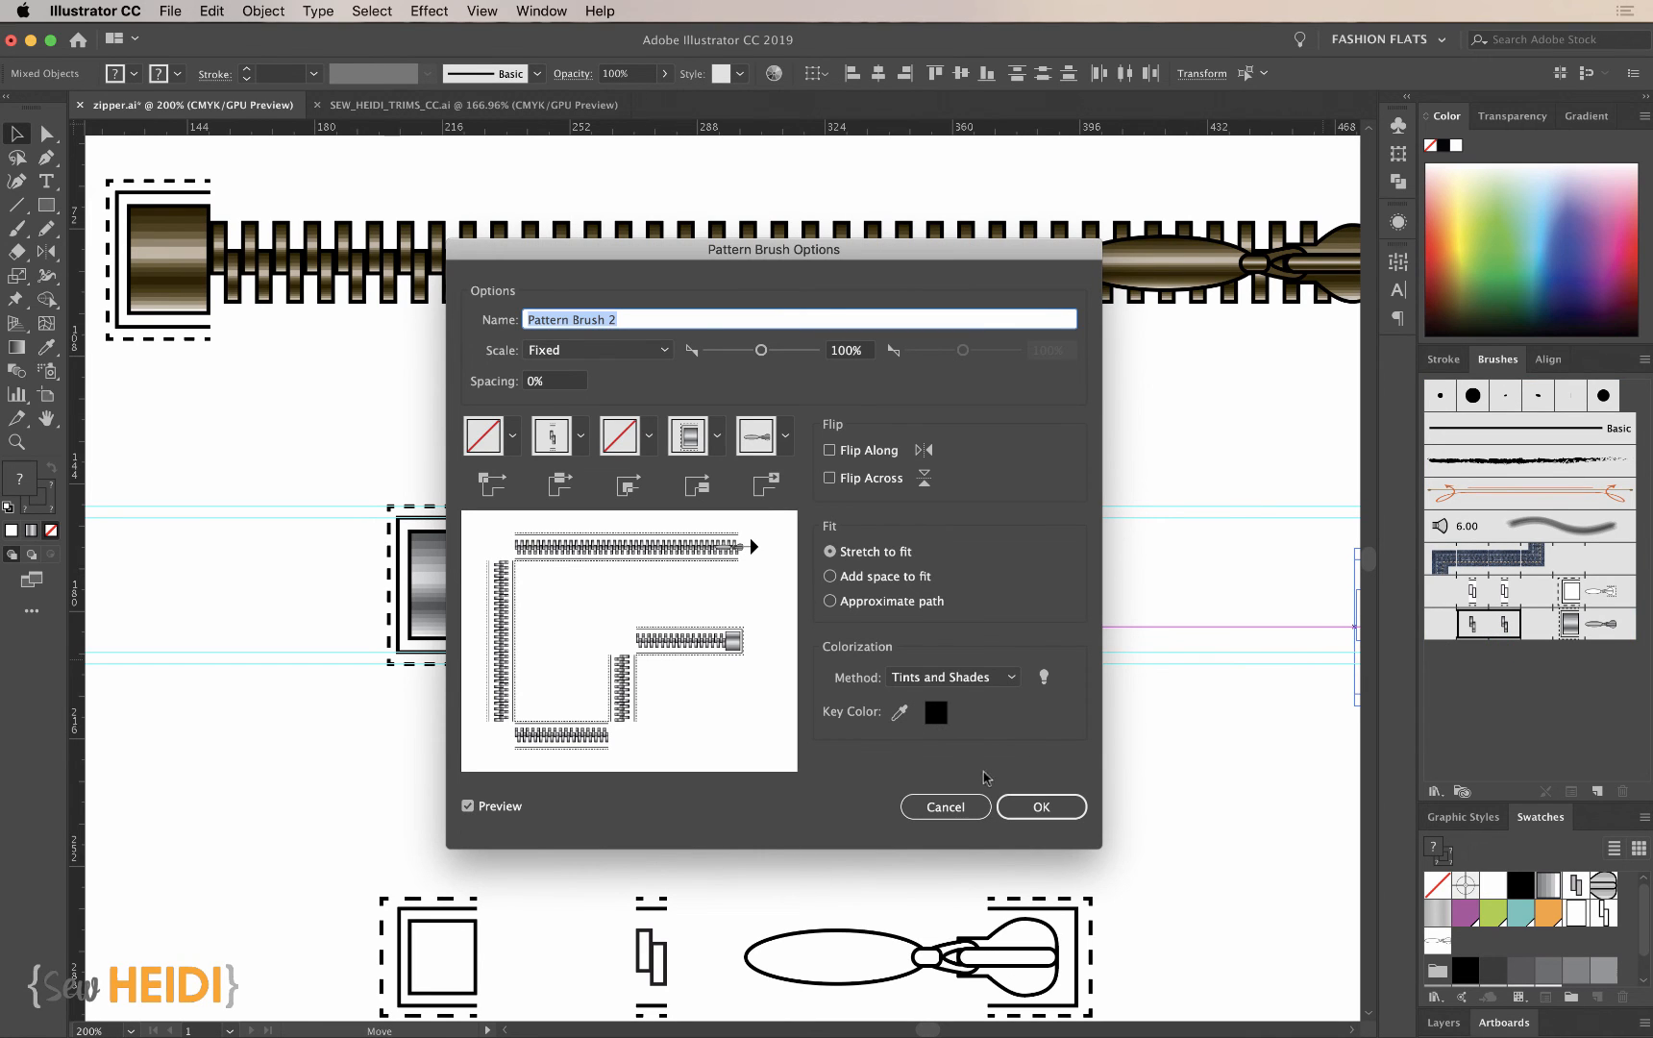
click(1041, 806)
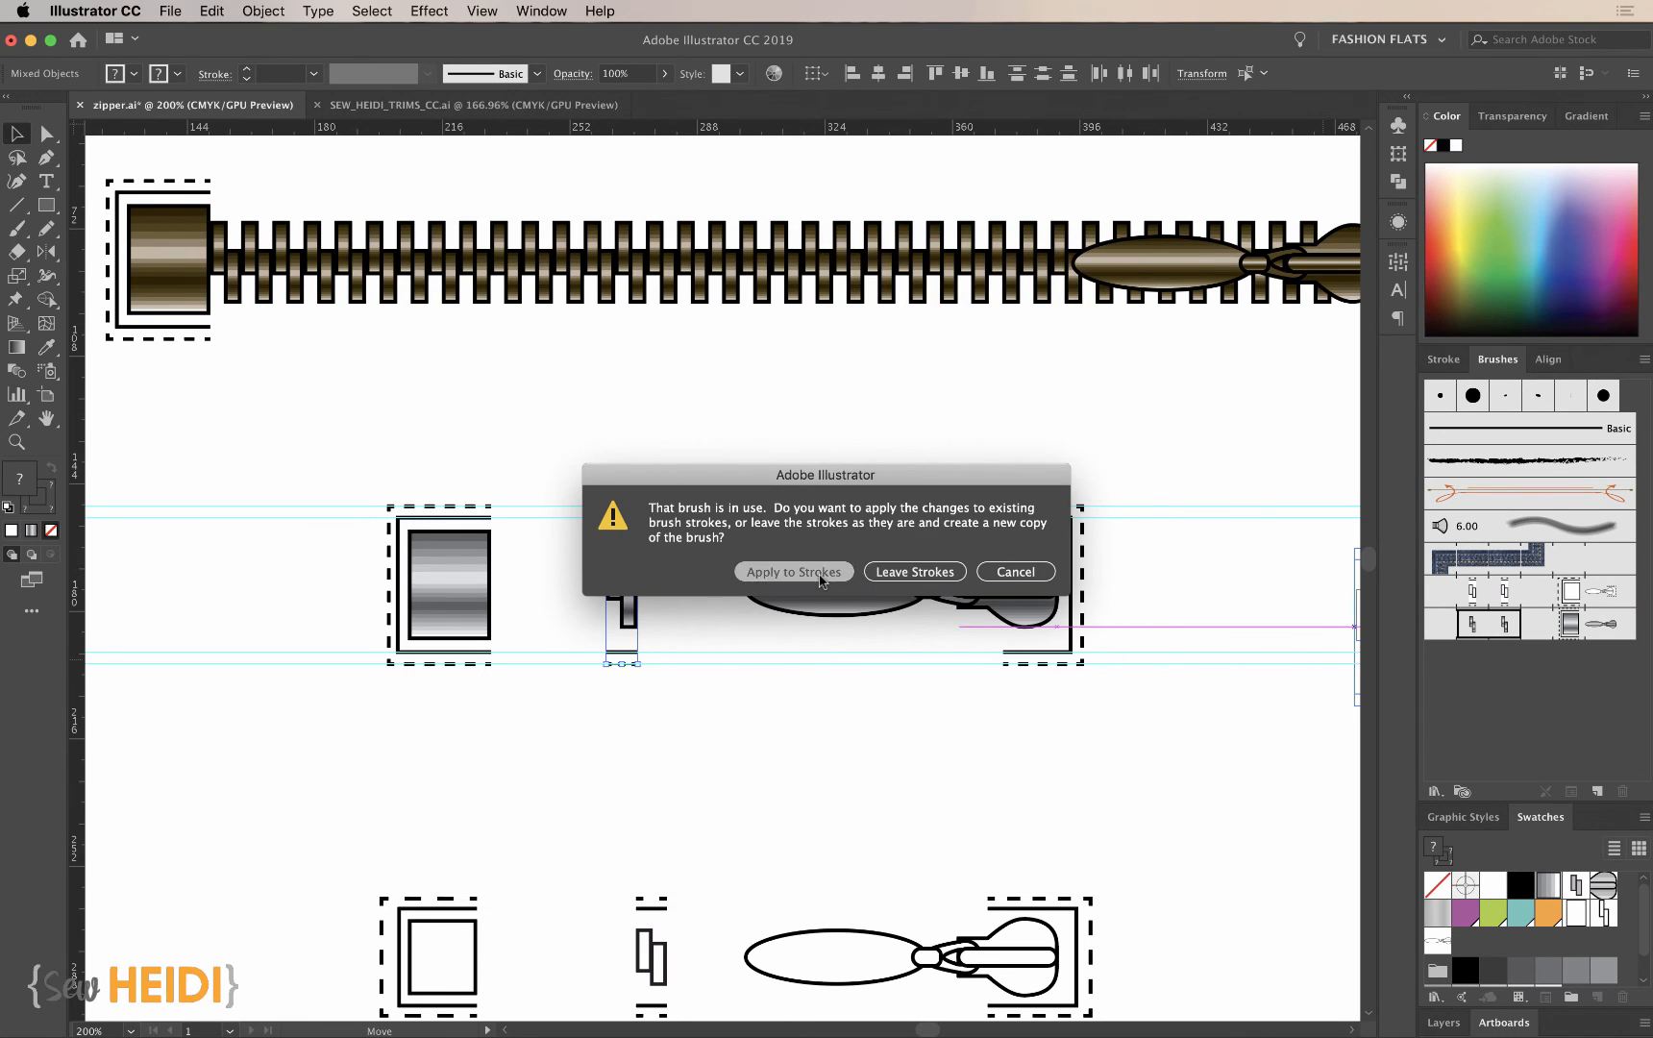
click(820, 573)
- Replace the metallic zipper brush's end tile with the slider, pull and both outlines, applying the change to existing strokes
drag(858, 427, 1130, 752)
scroll(1129, 753, right, 3)
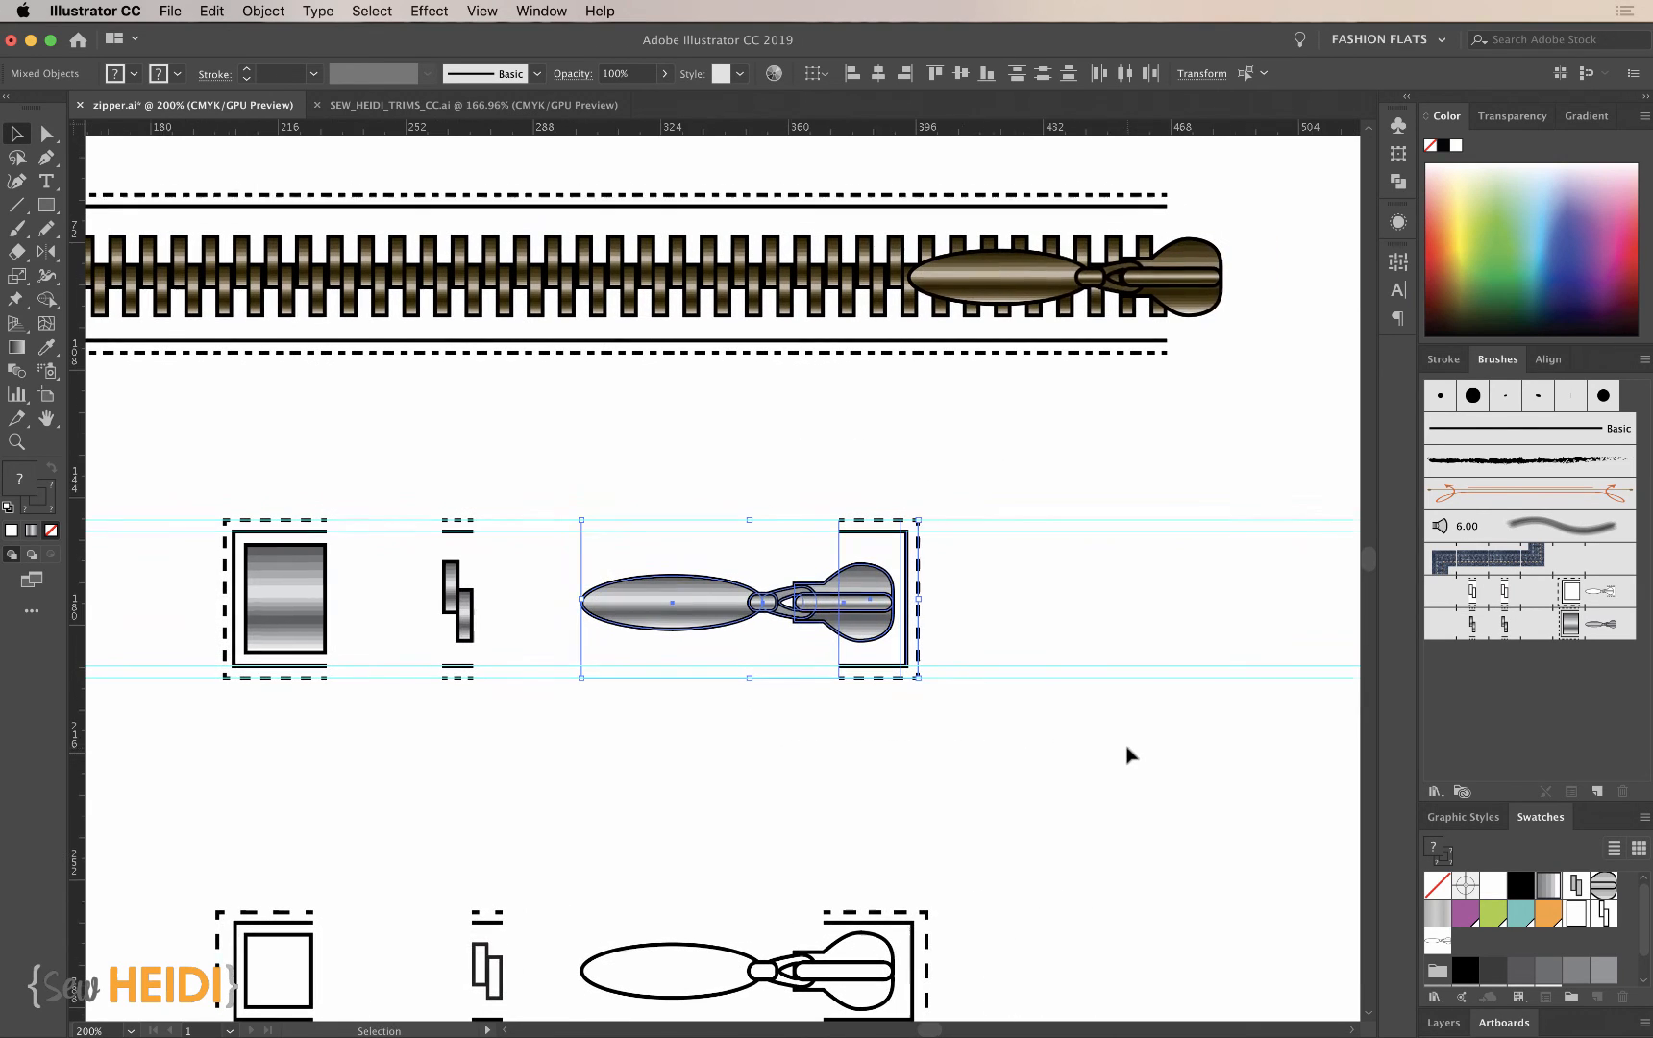
mouse_move(868, 607)
mouse_down()
mouse_move(1605, 637)
mouse_move(1567, 636)
mouse_up()
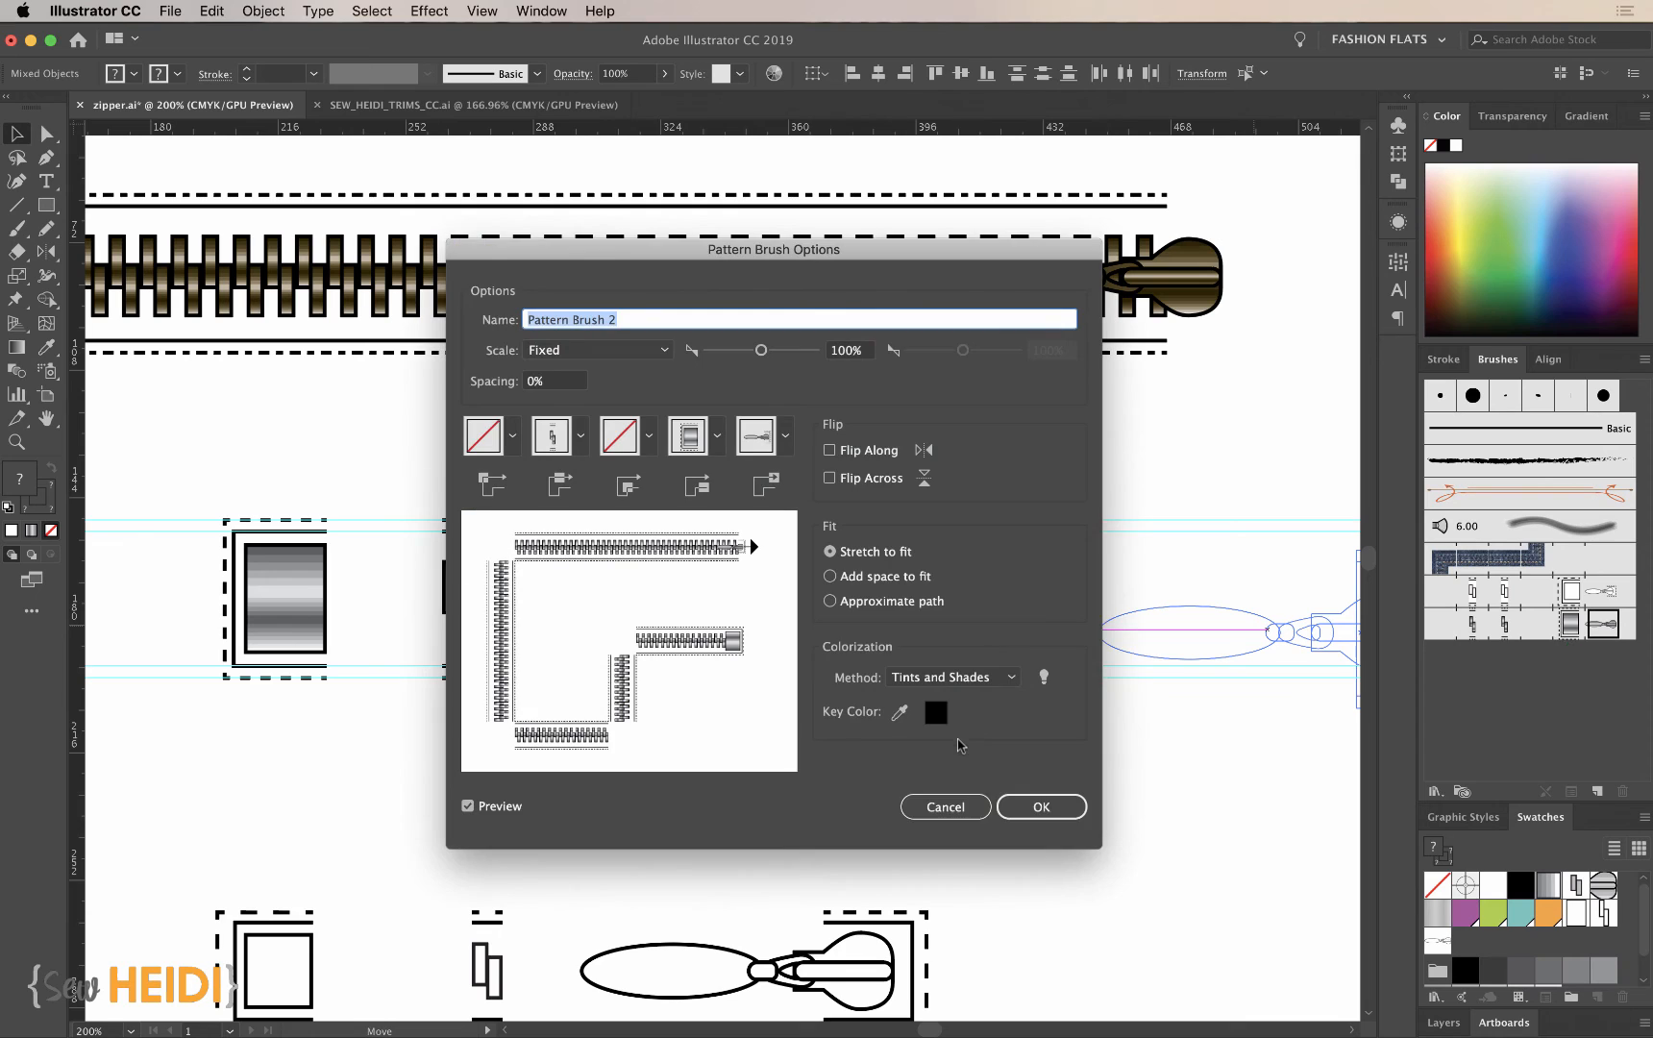
click(1053, 803)
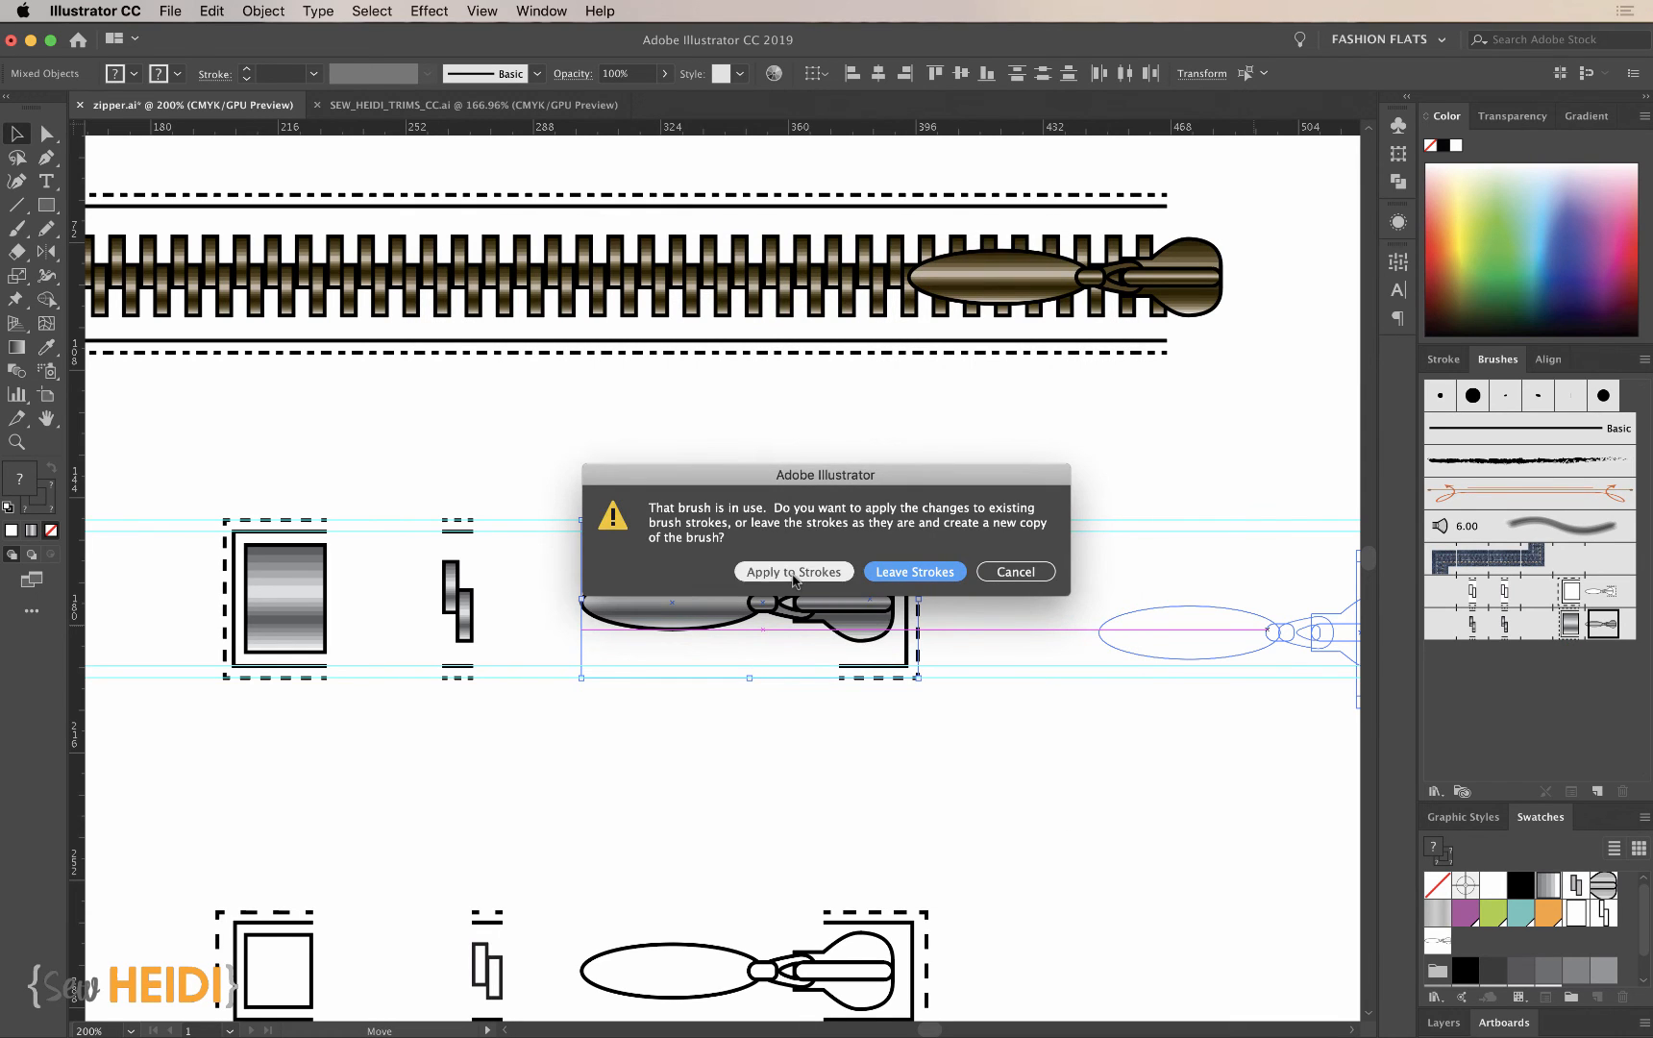
click(794, 572)
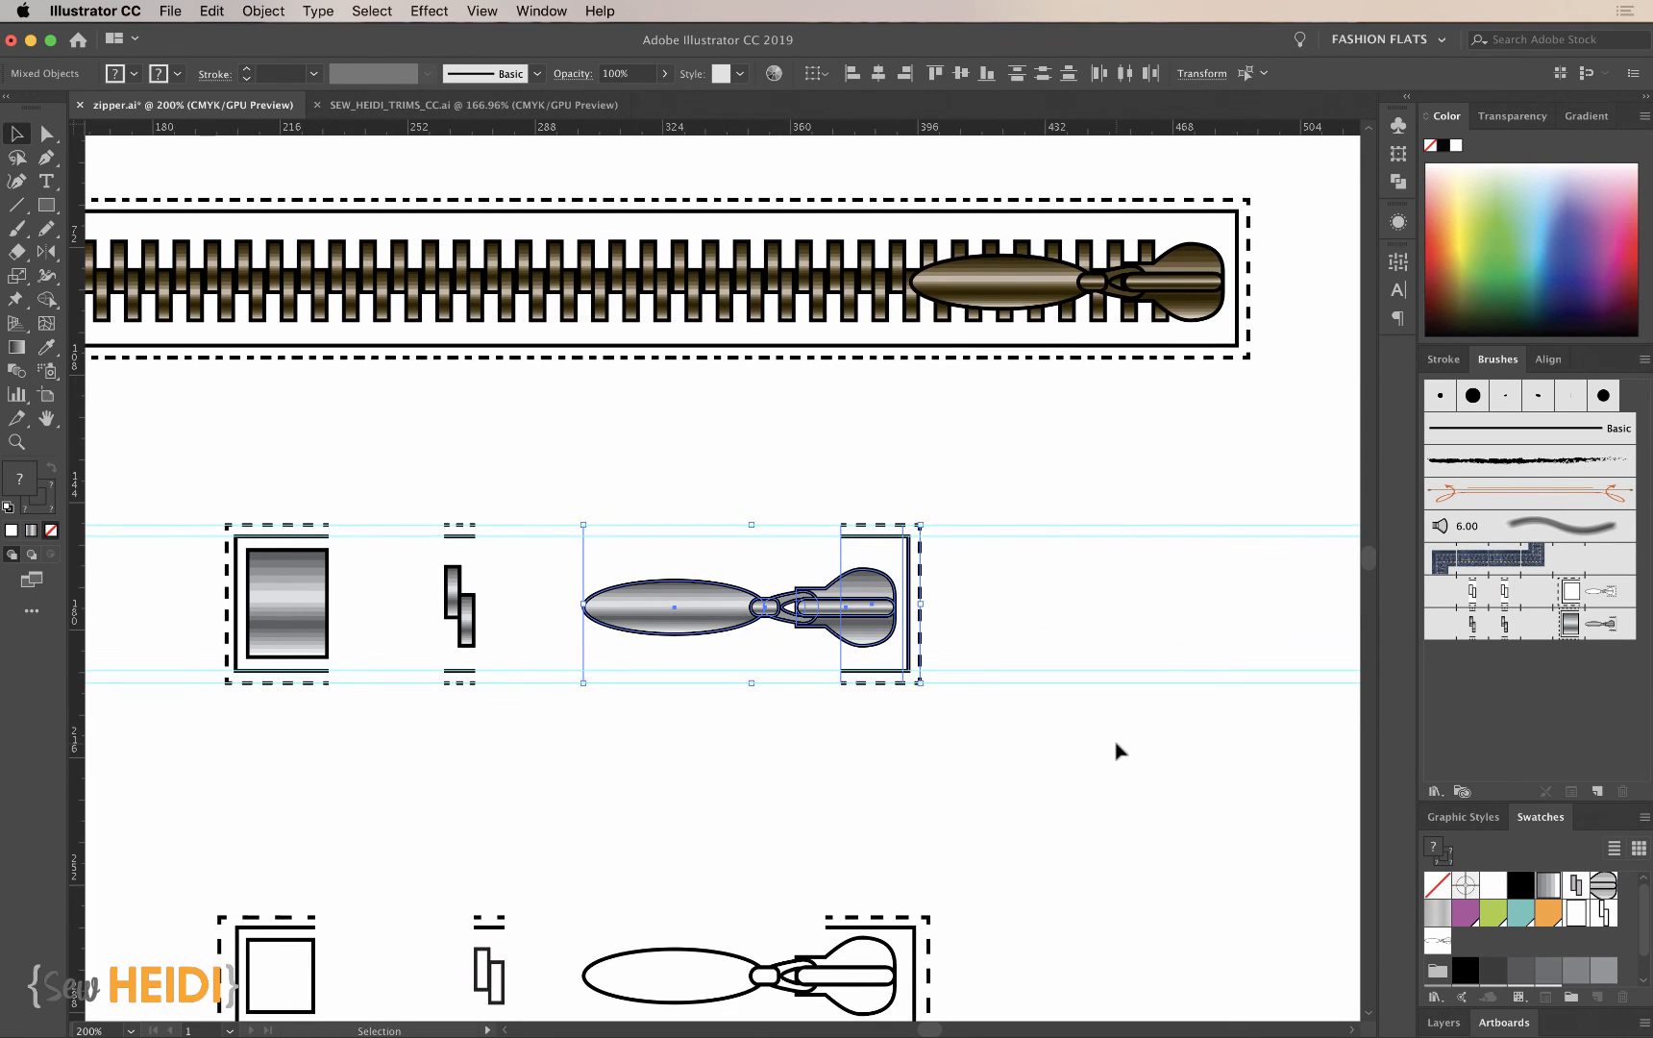
- Examine how the dashed stitch lines repeat along the teeth of the updated bronze zipper stroke
scroll(1120, 750, left, 3)
scroll(1120, 749, down, 1)
click(896, 772)
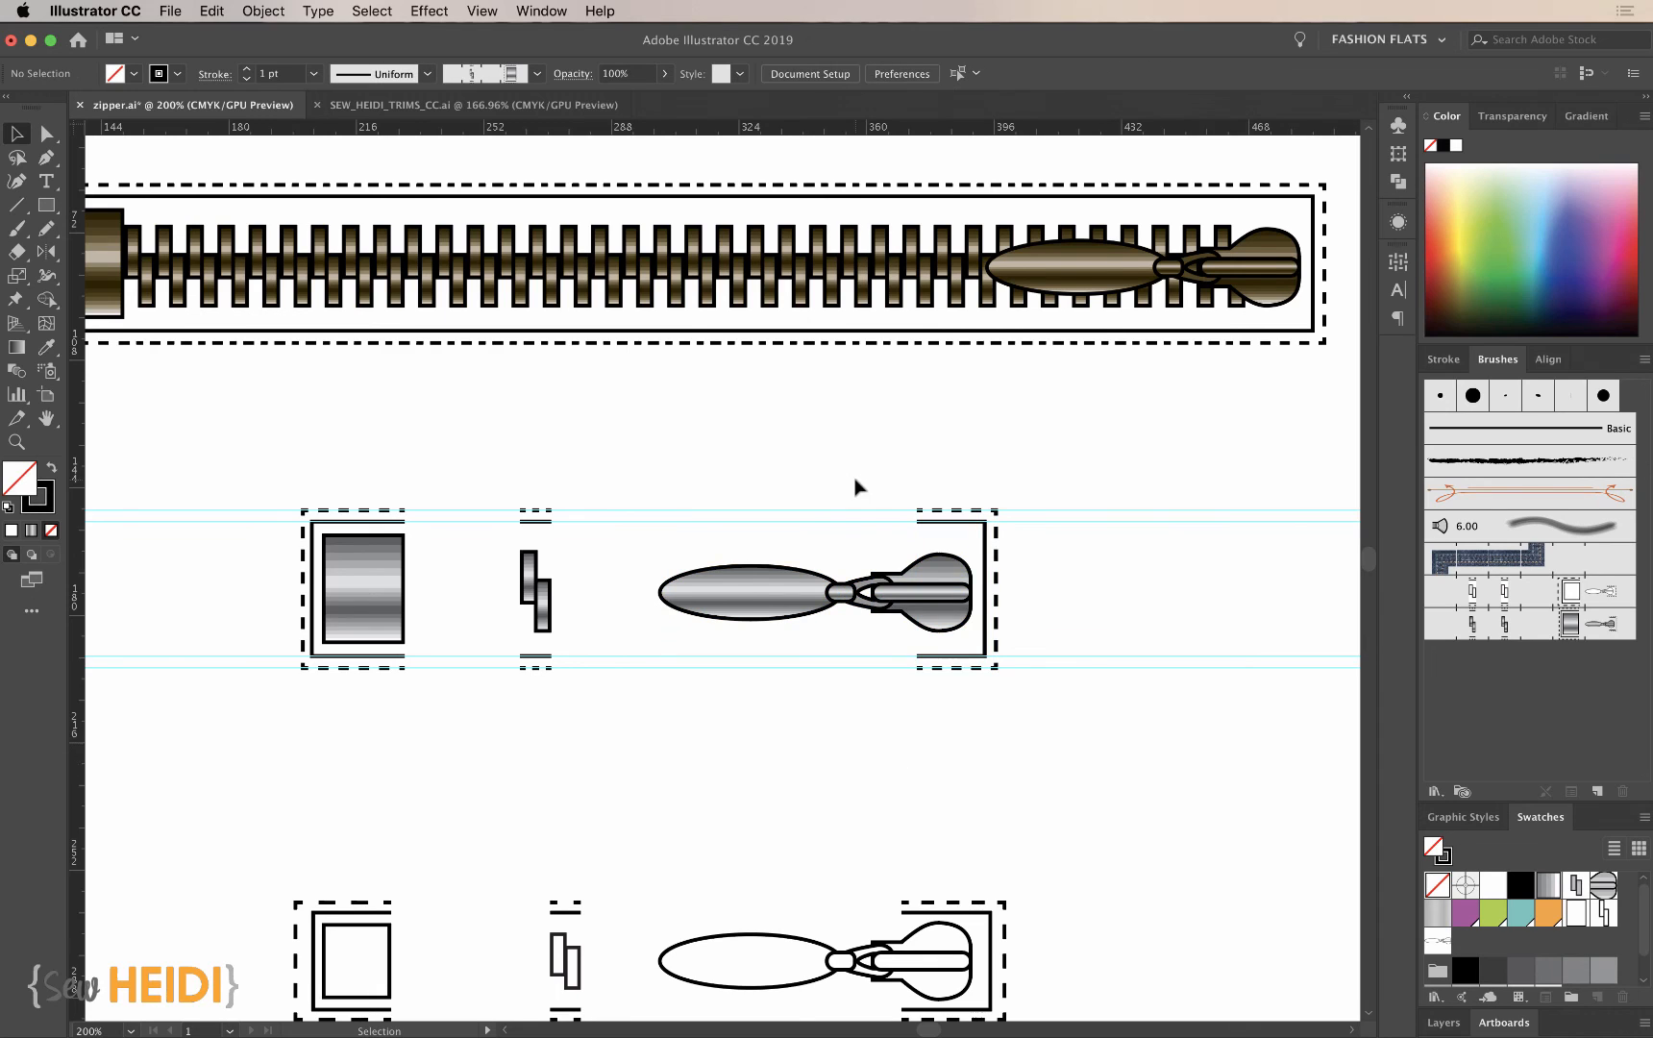
scroll(856, 482, up, 5)
scroll(856, 483, left, 2)
key(z)
drag(538, 272, 836, 577)
key(v)
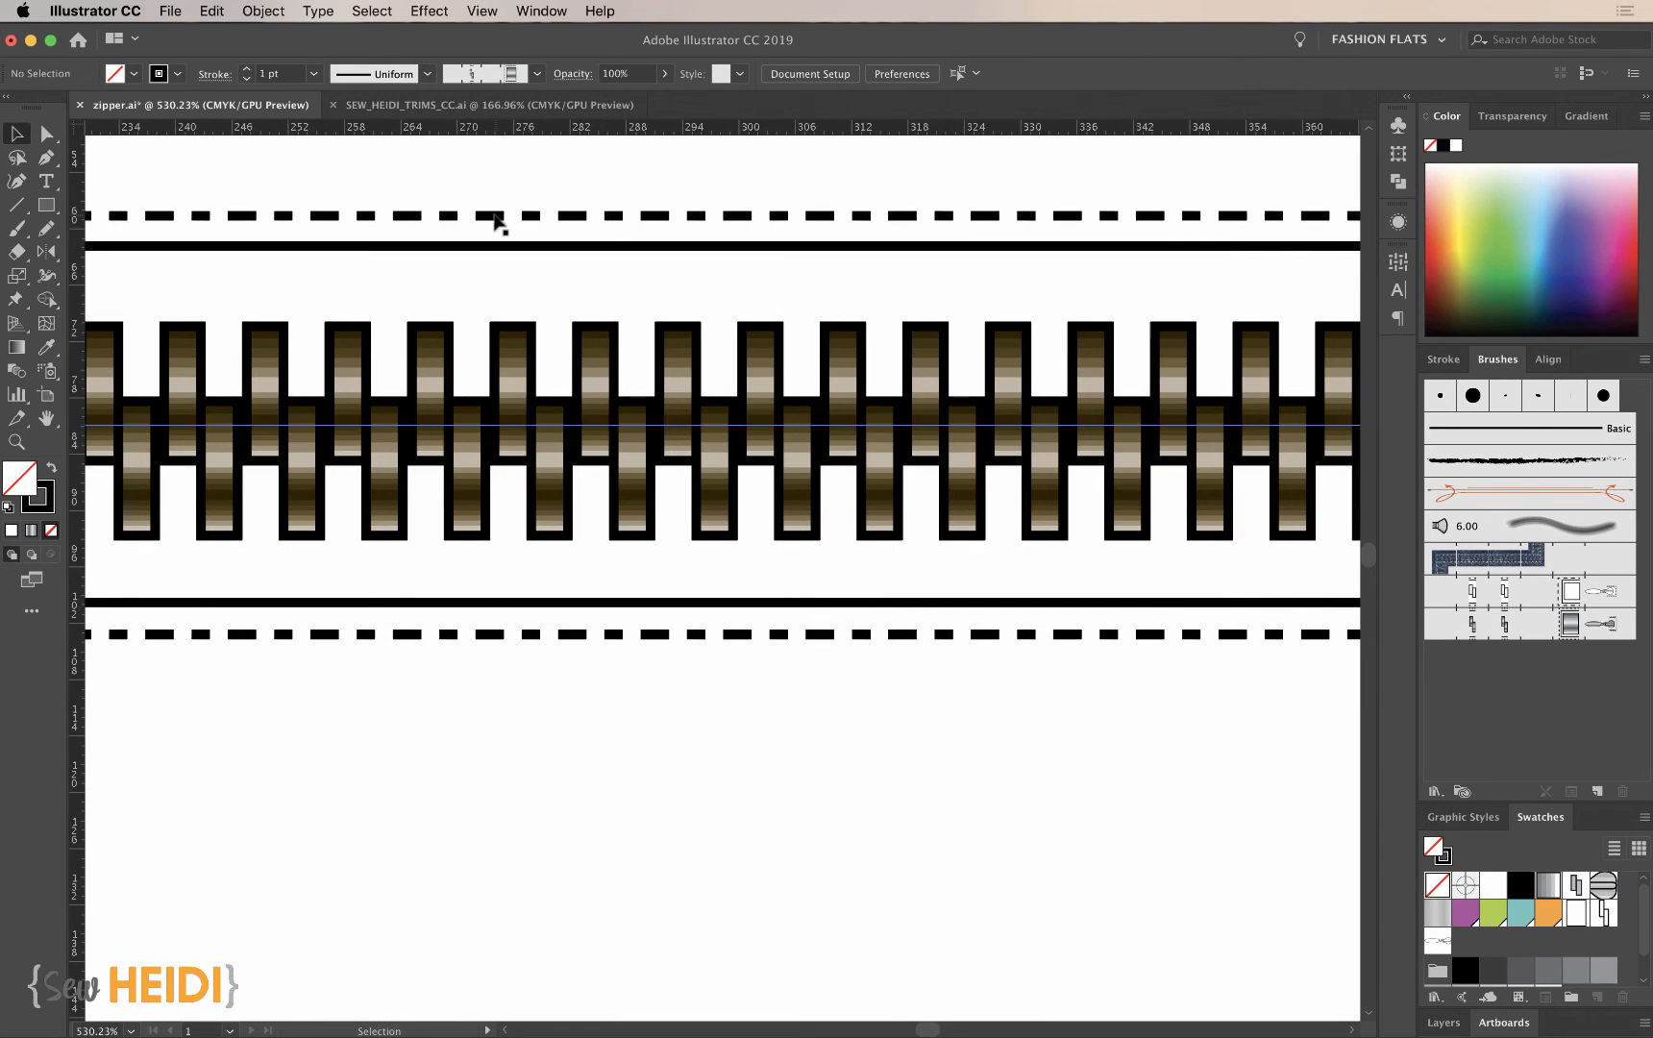
- Set the dash length of both dashed stitch lines in the teeth tile to 2 pt
scroll(663, 596, down, 15)
scroll(663, 596, left, 6)
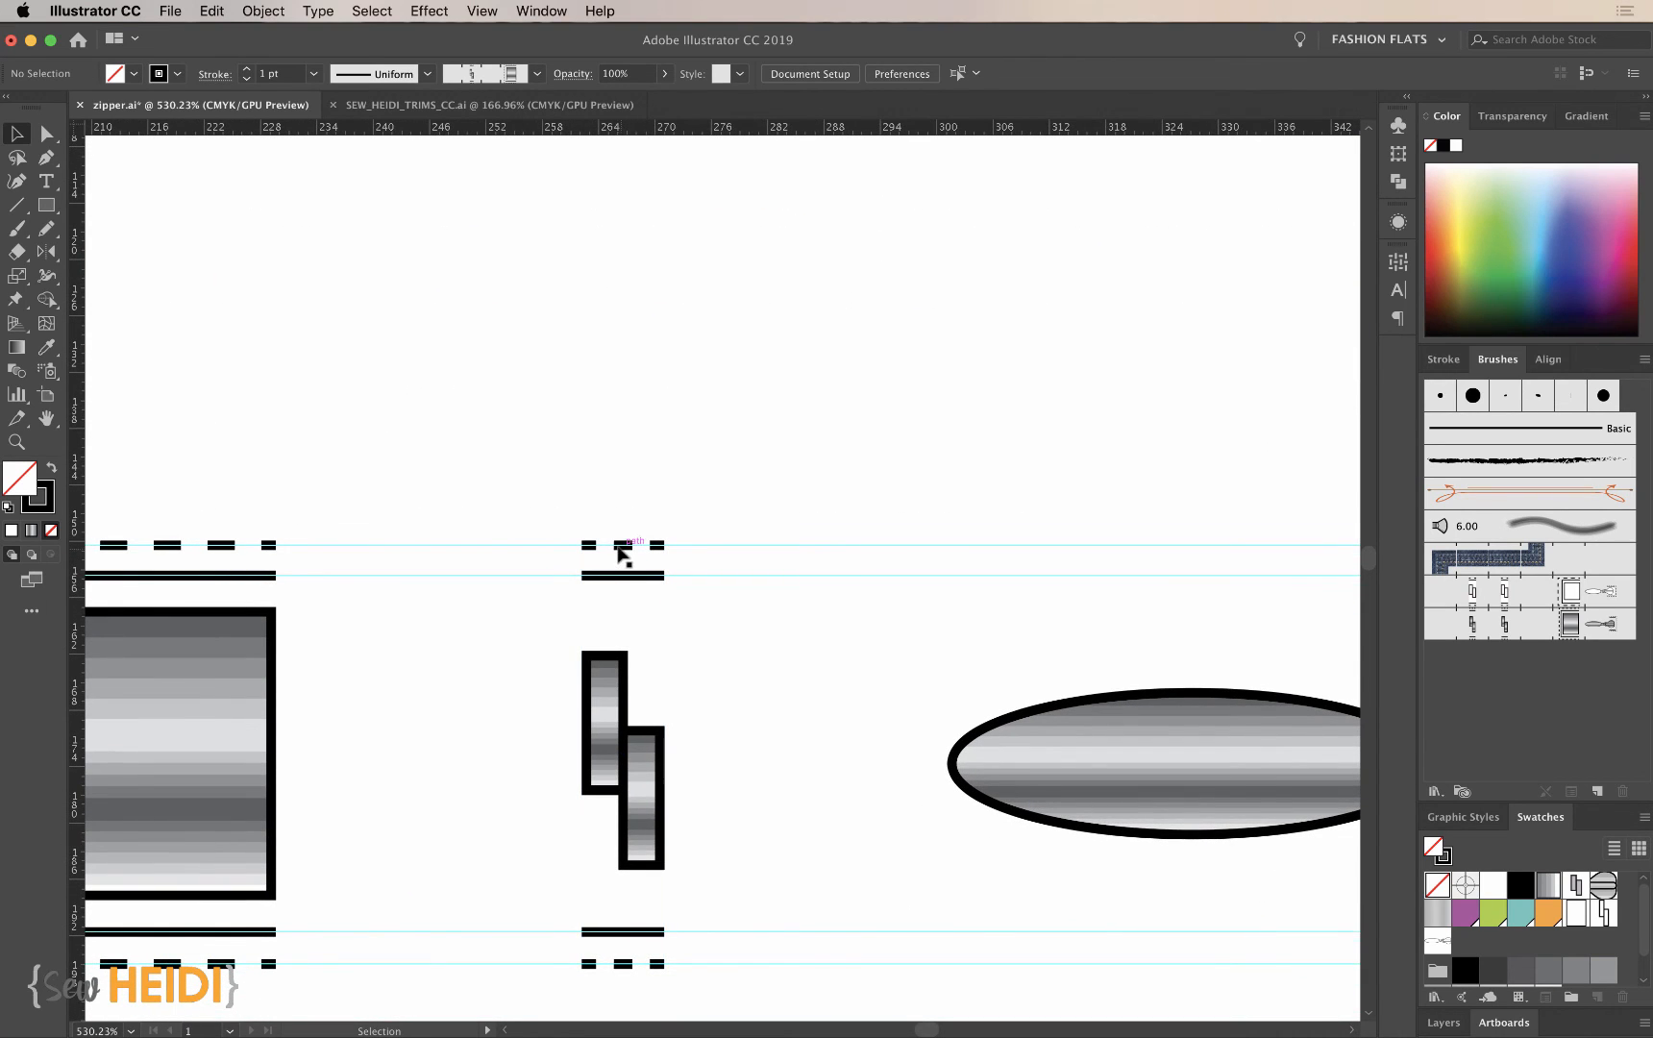
click(623, 550)
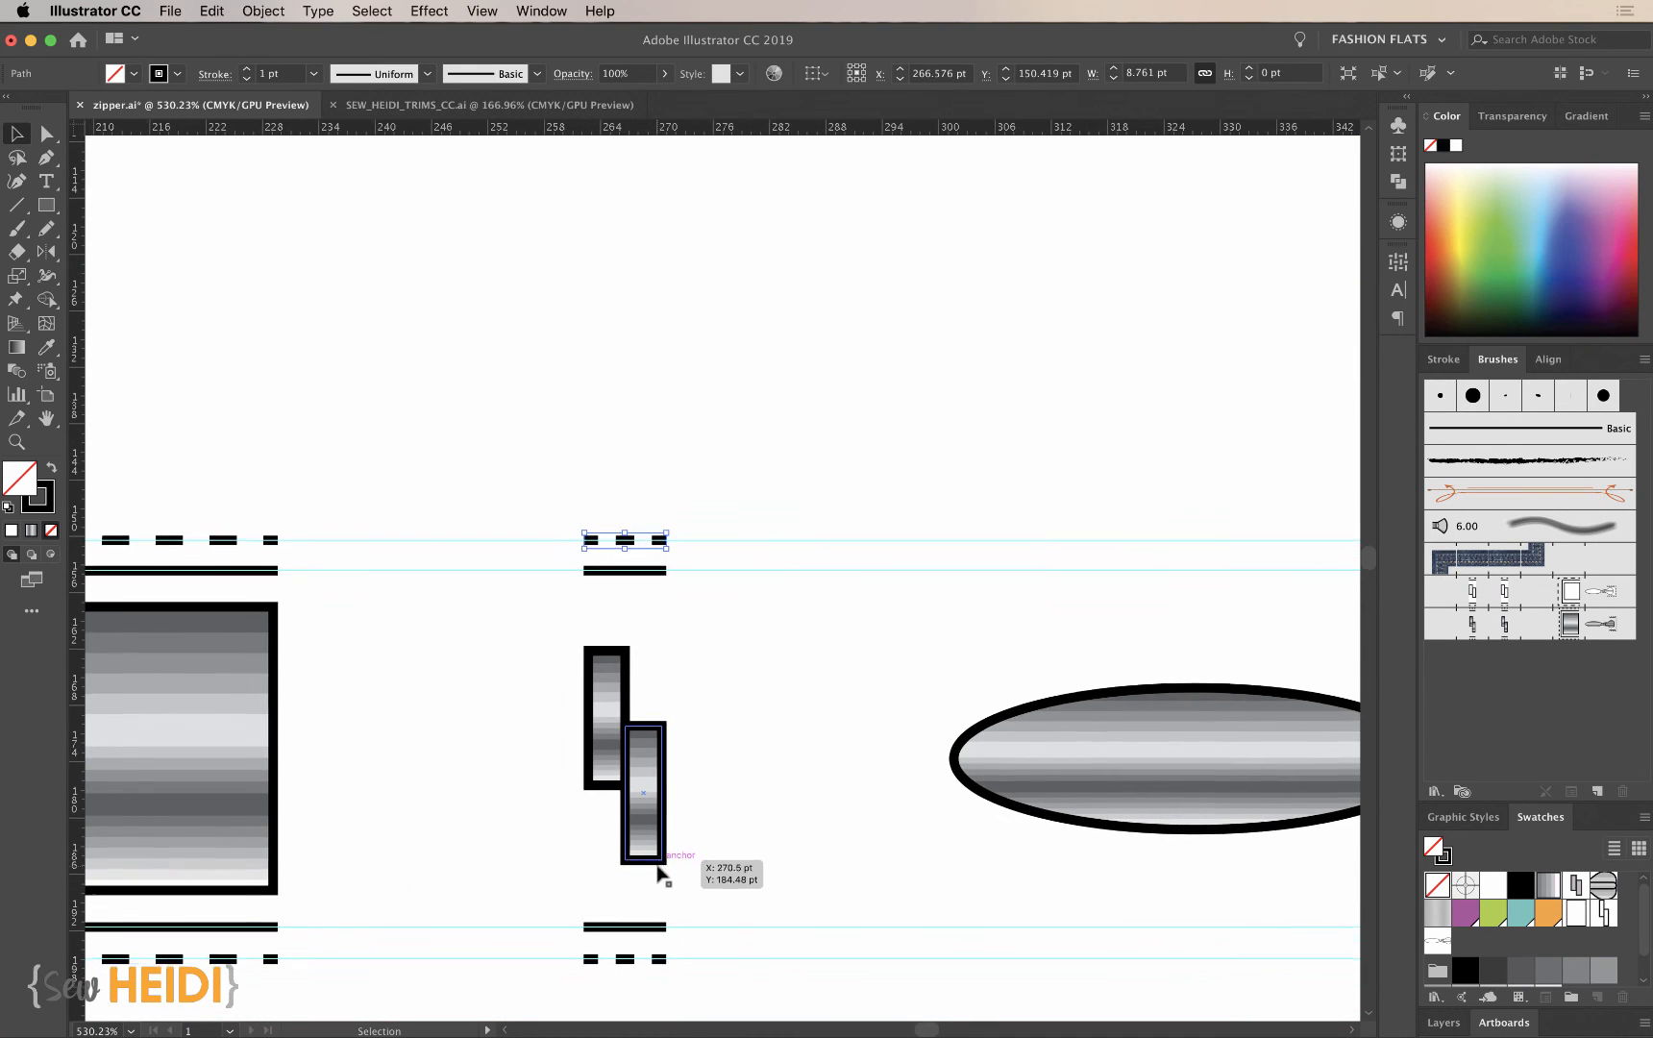
scroll(663, 870, down, 1)
shift+click(624, 926)
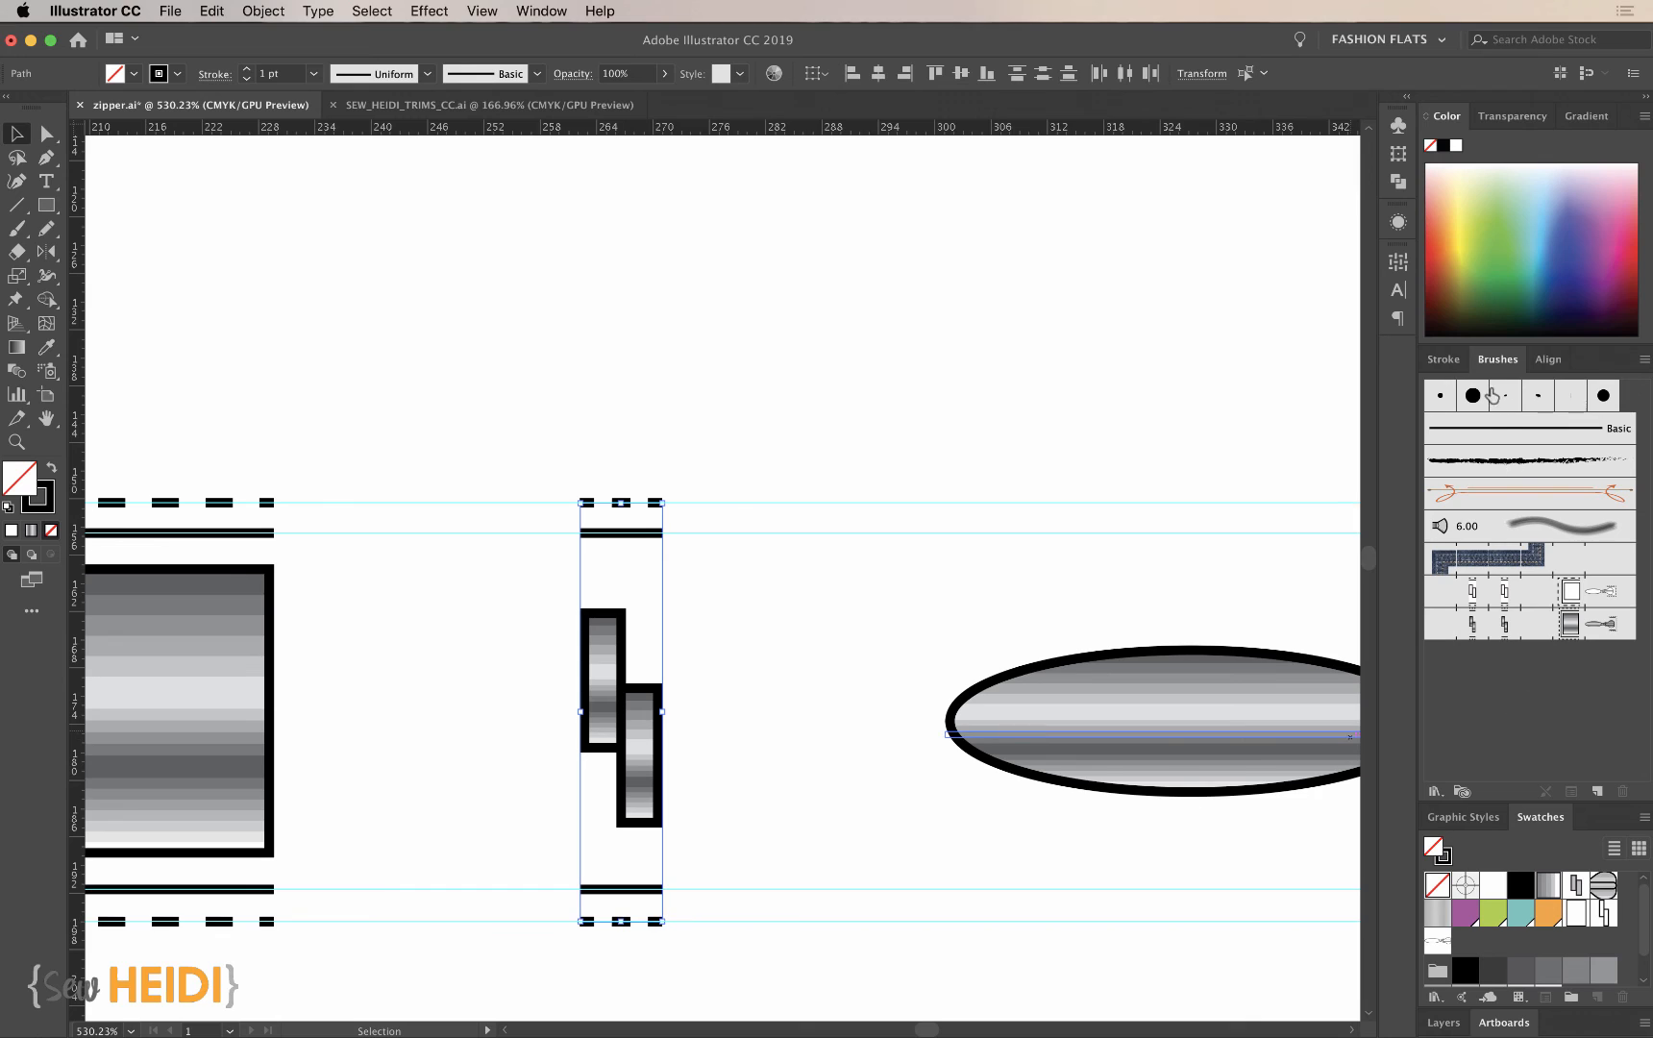
click(1469, 366)
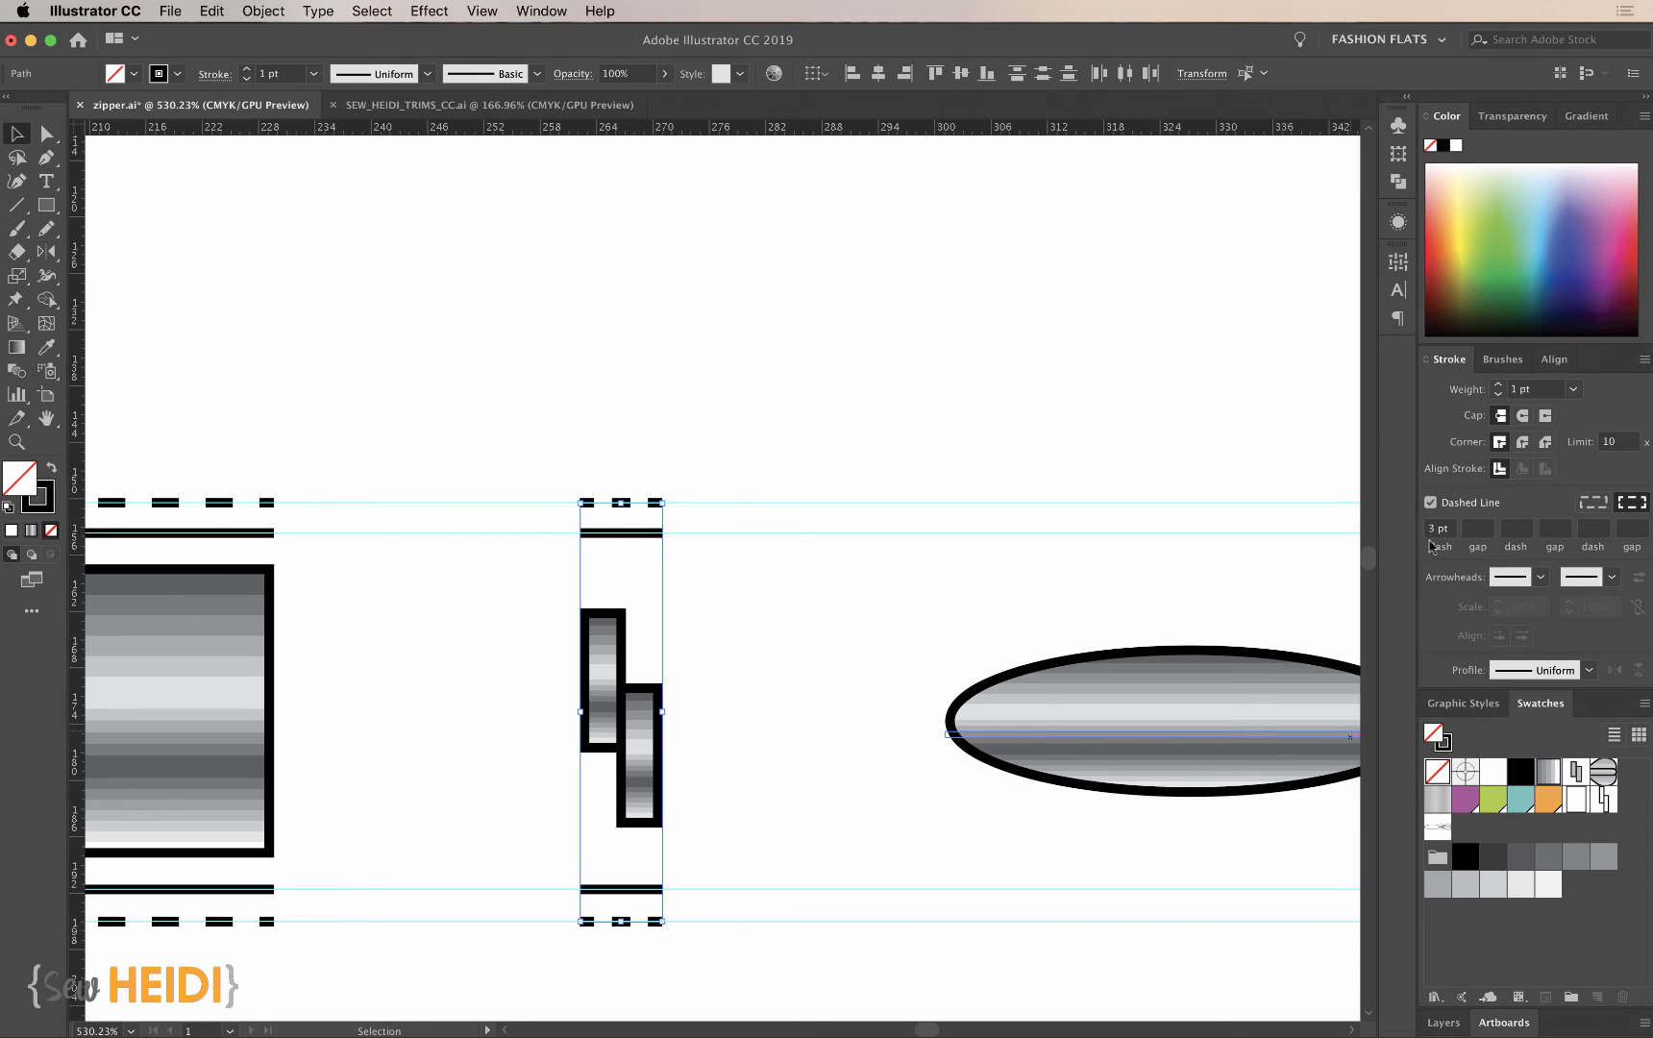
click(1438, 528)
text(2)
key(Return)
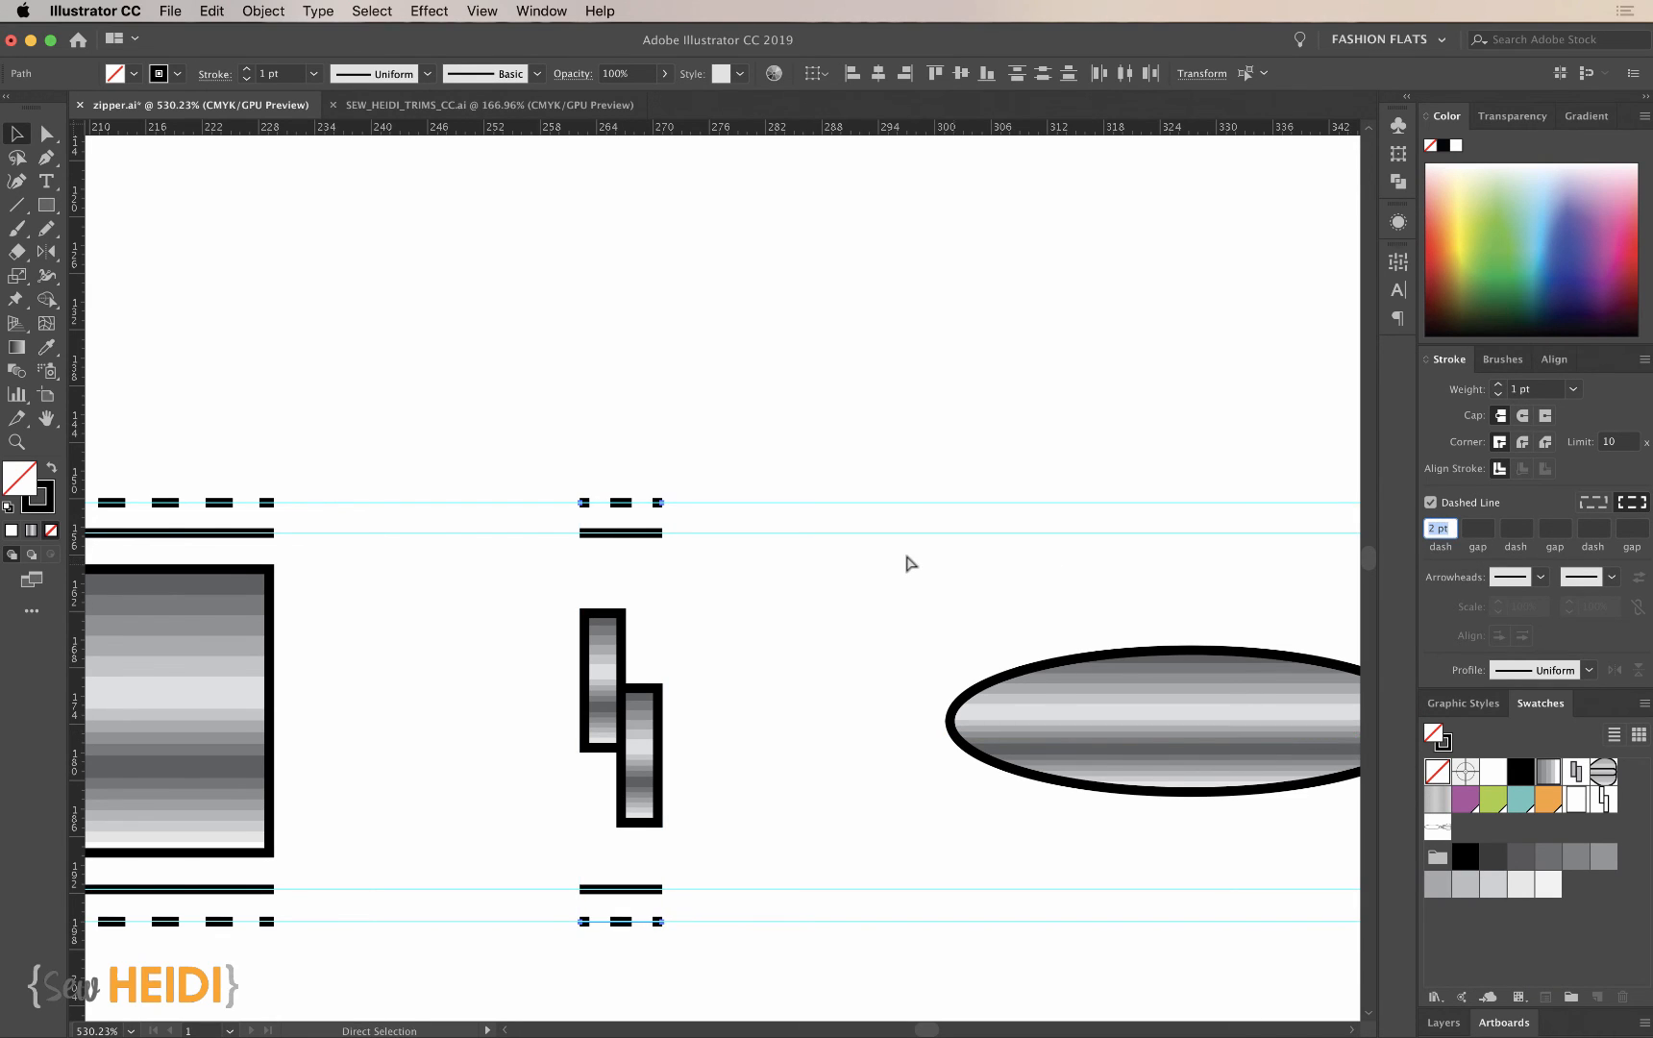
key(super+shift+a)
- Replace the metallic zipper brush's side tile with the teeth and their 2 pt dashed lines, applying the change to existing strokes
key(super+minus)
key(super+minus)
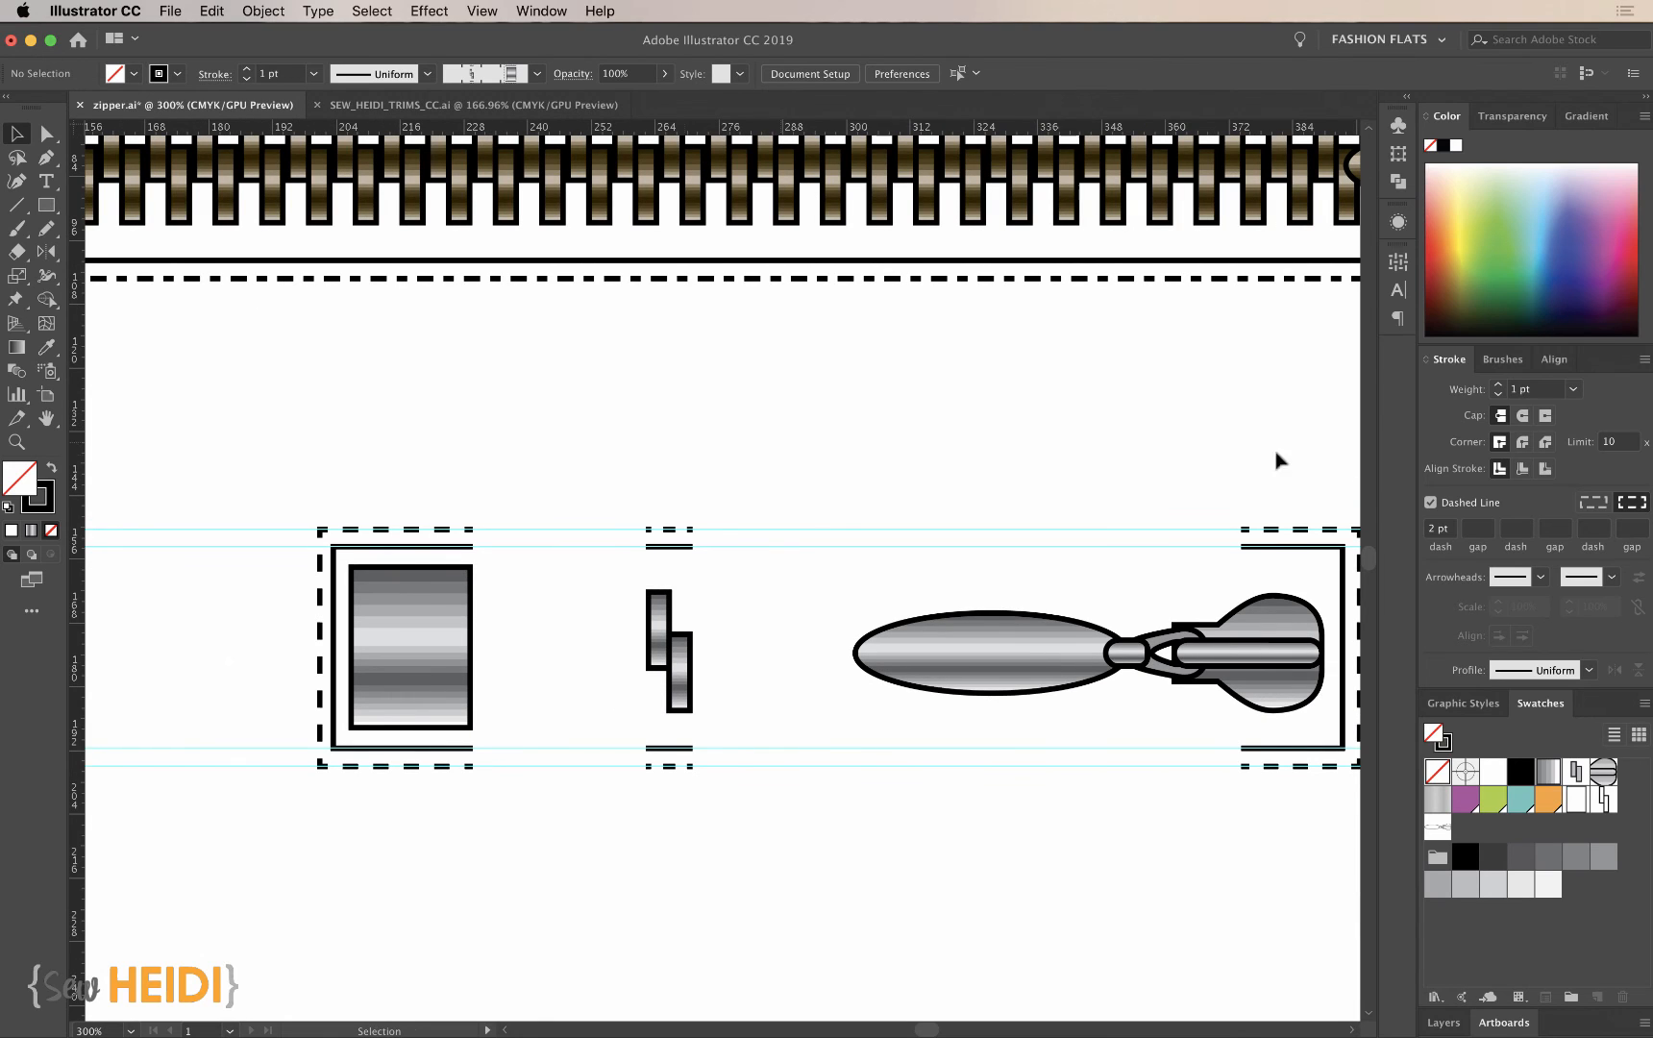
drag(638, 456, 712, 831)
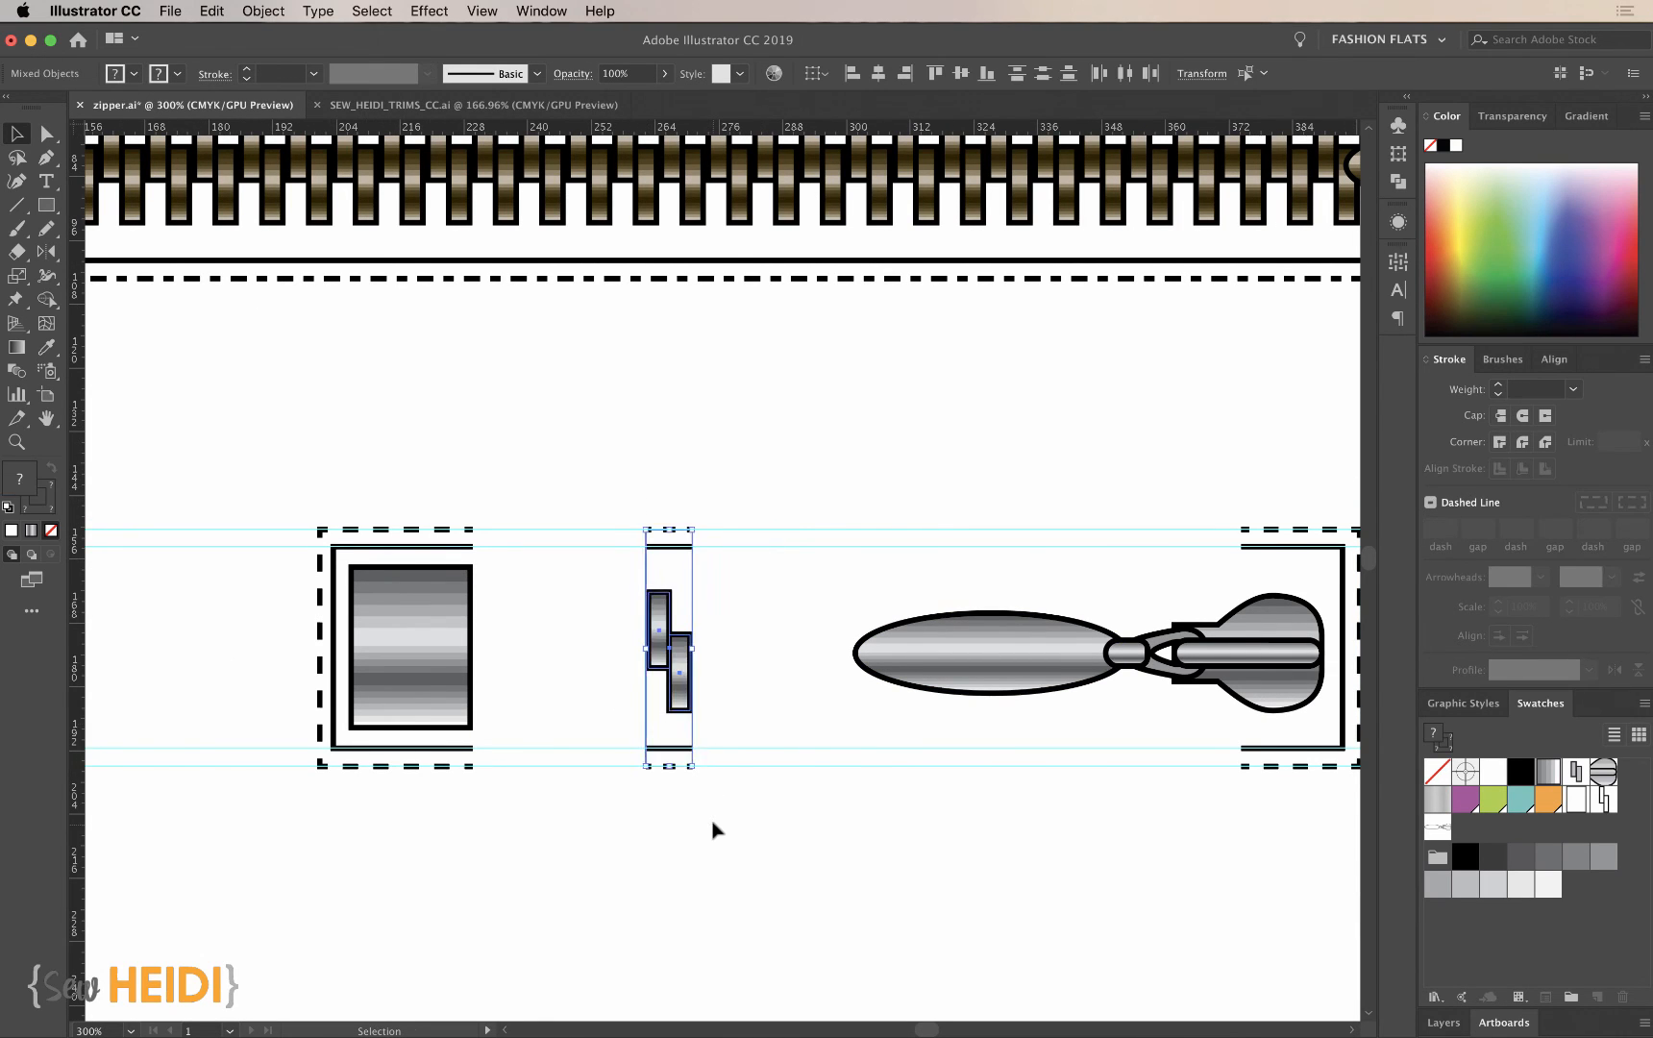
scroll(642, 397, up, 3)
scroll(642, 397, right, 1)
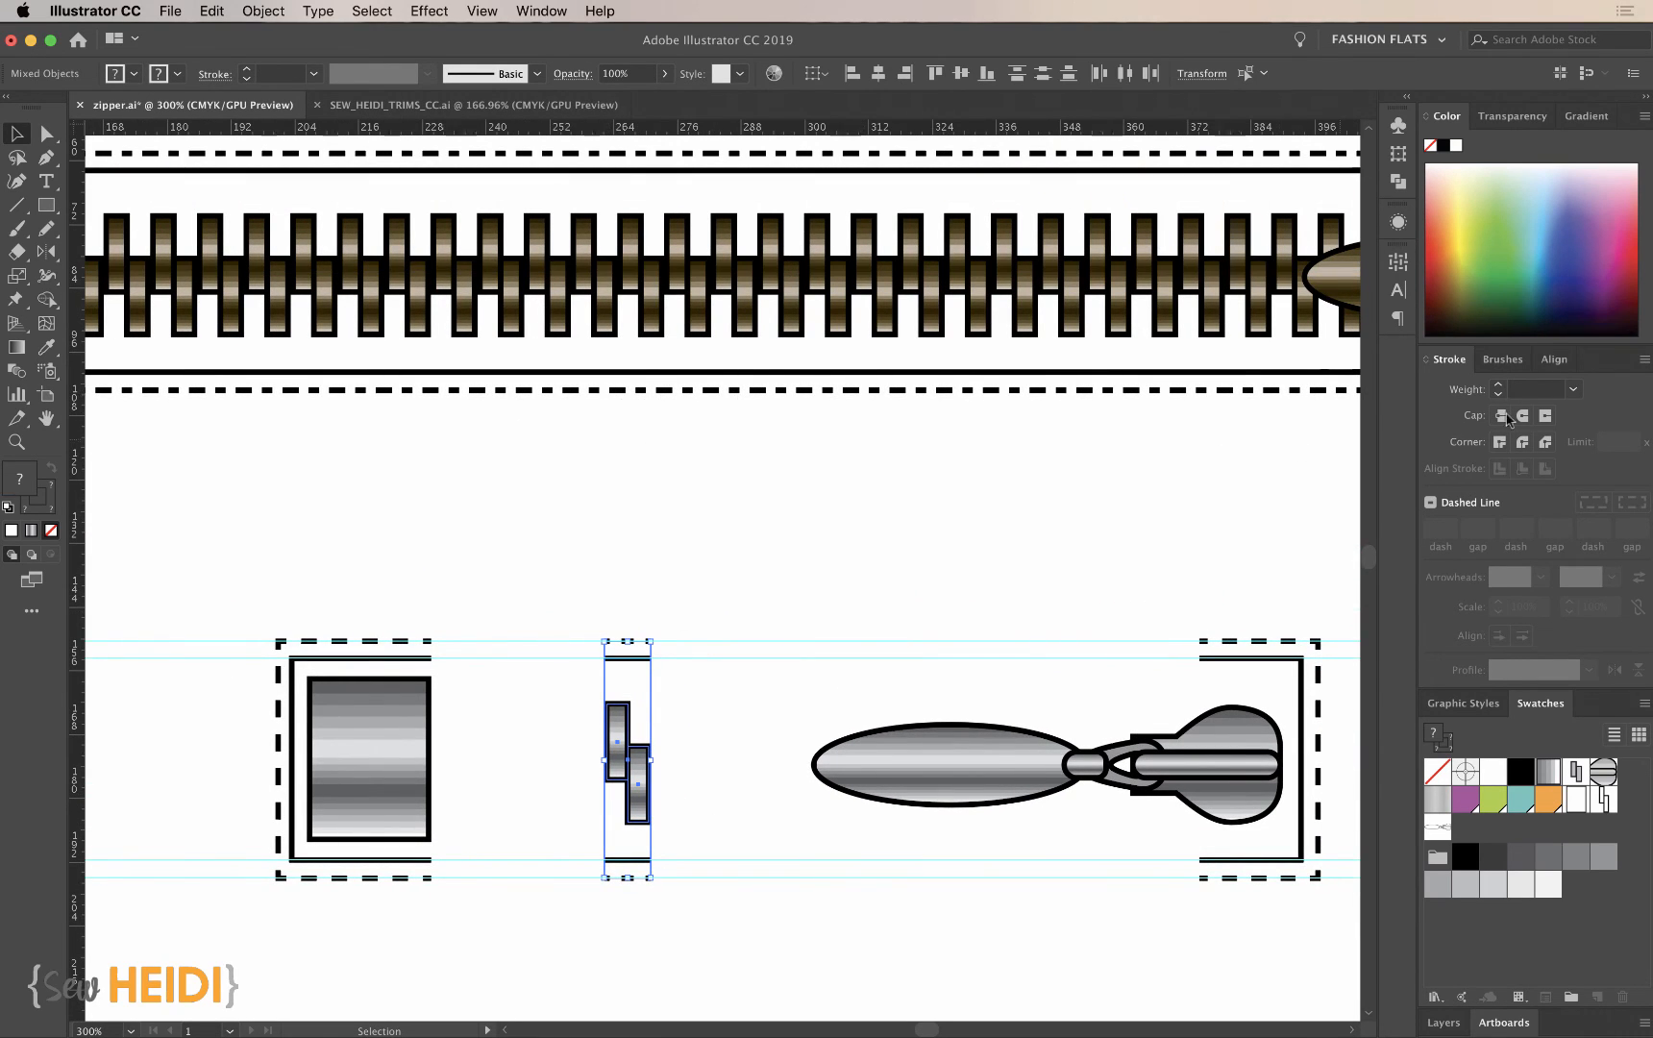
click(1509, 359)
mouse_move(615, 756)
mouse_down()
mouse_move(1019, 756)
mouse_move(1497, 646)
mouse_move(1489, 626)
mouse_up()
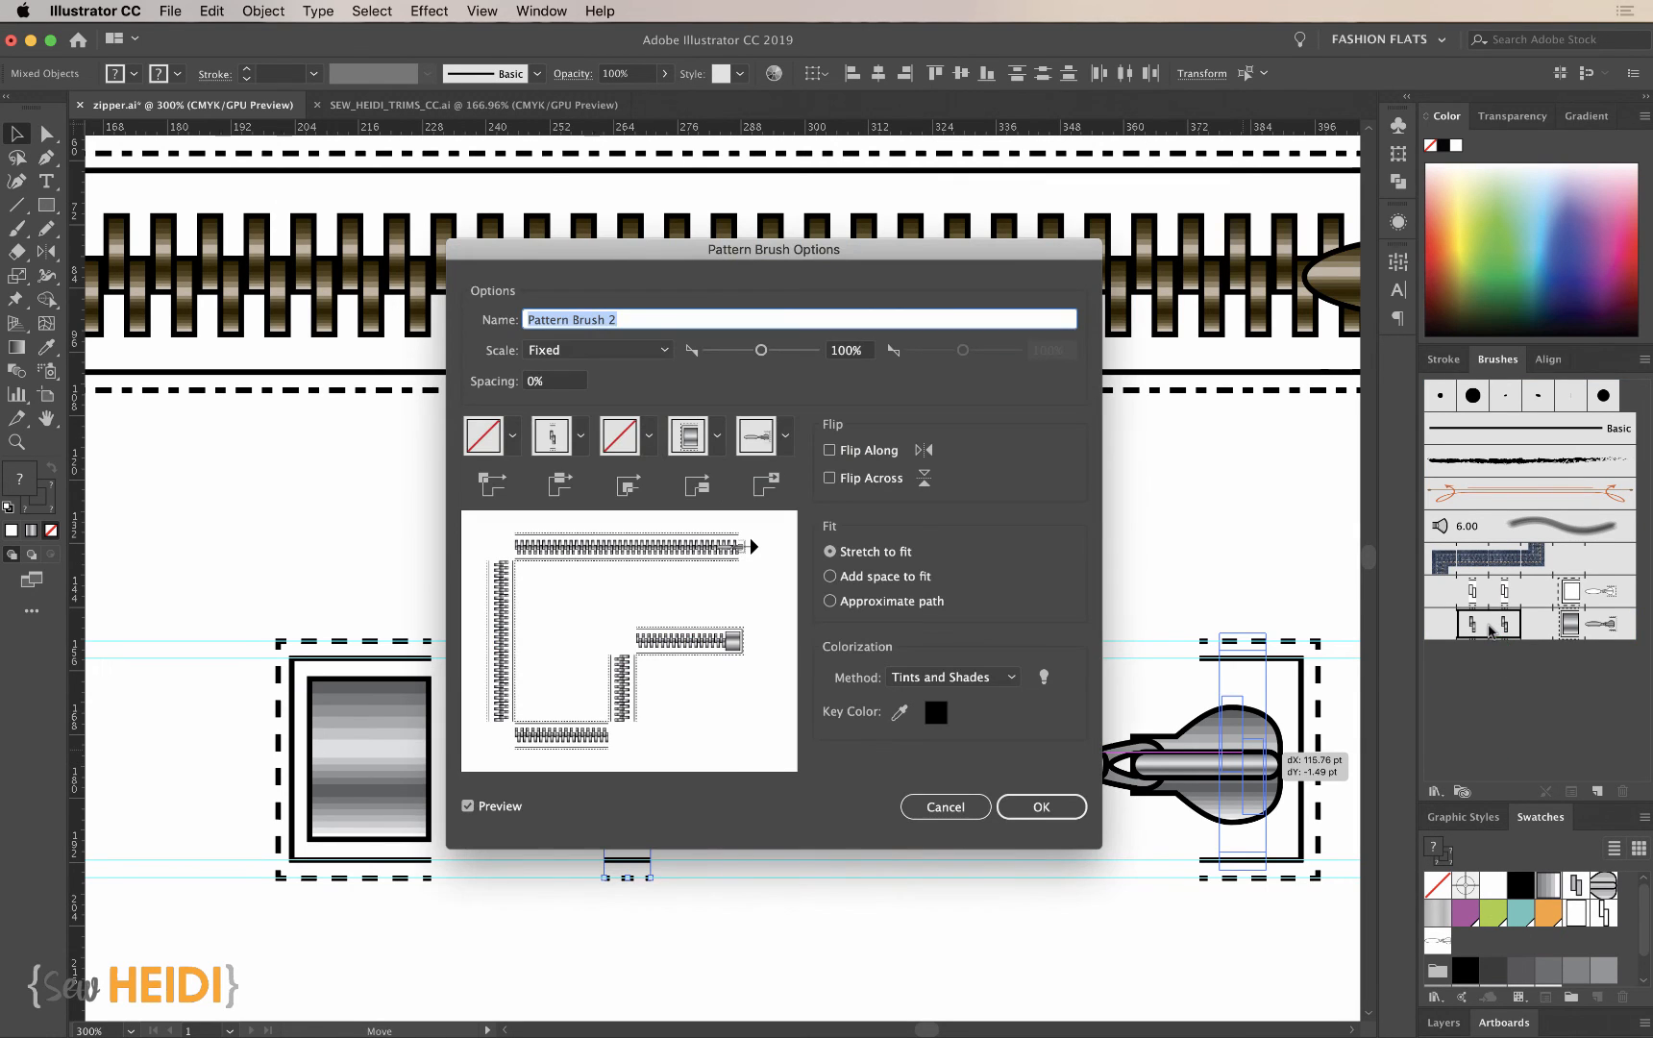
click(1046, 807)
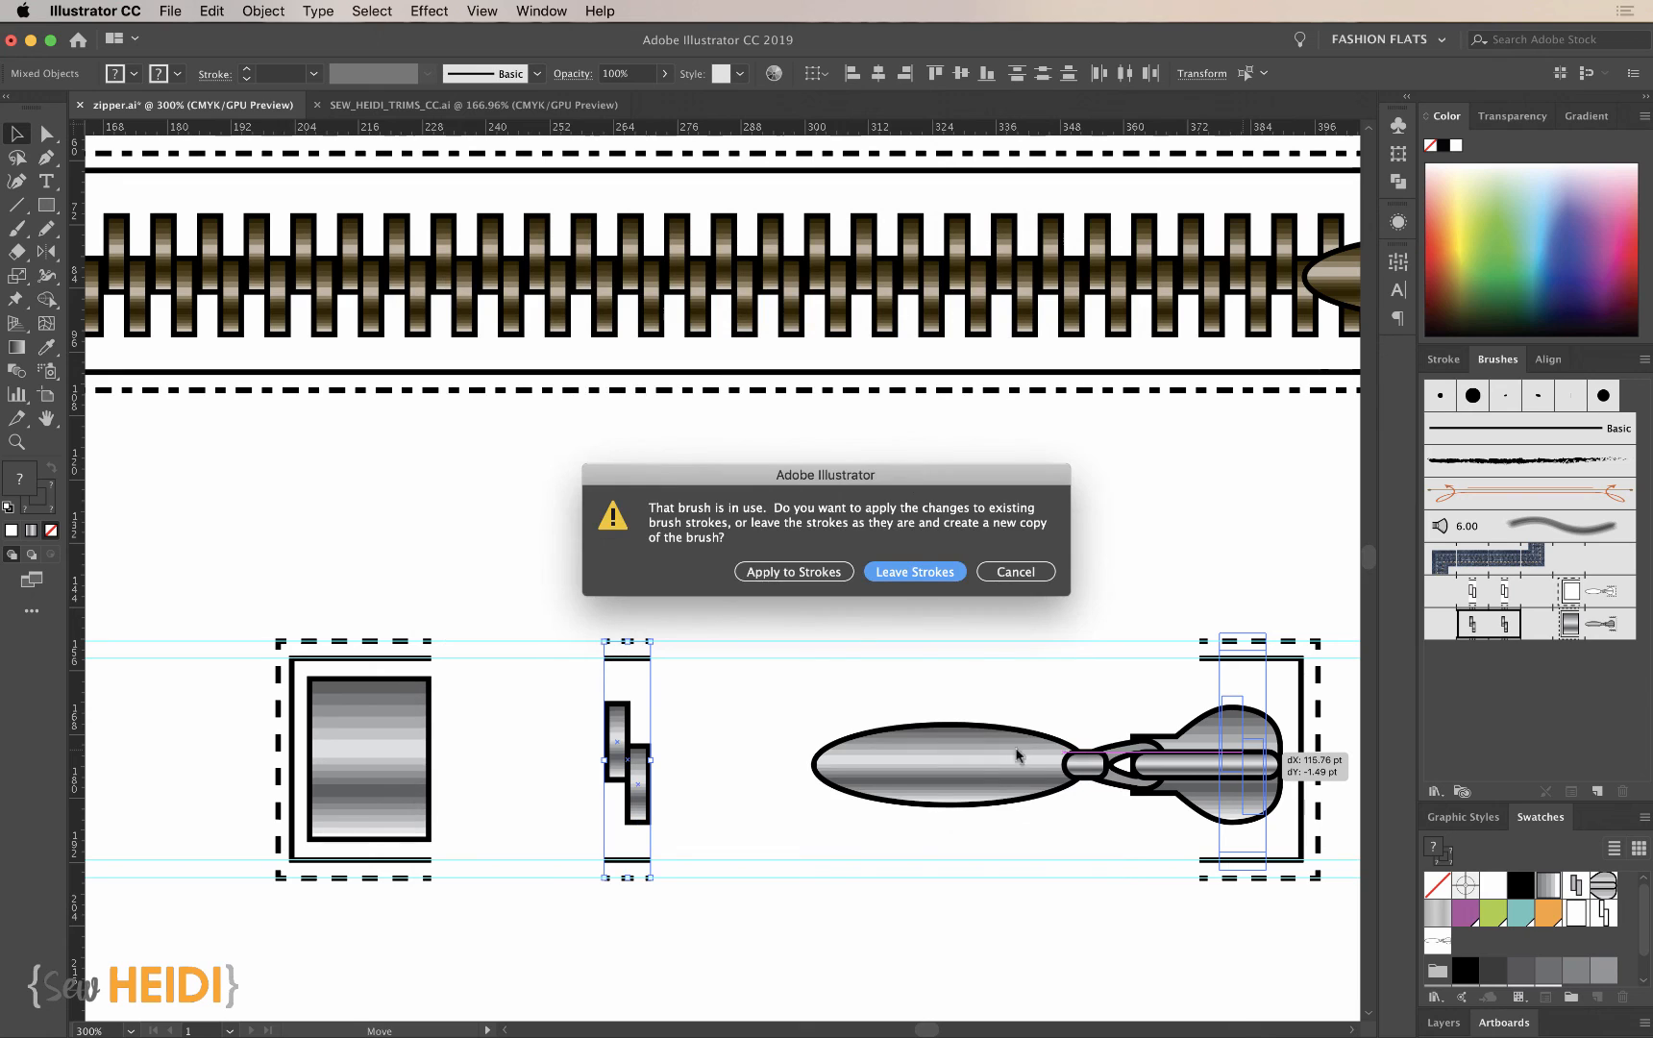
click(796, 572)
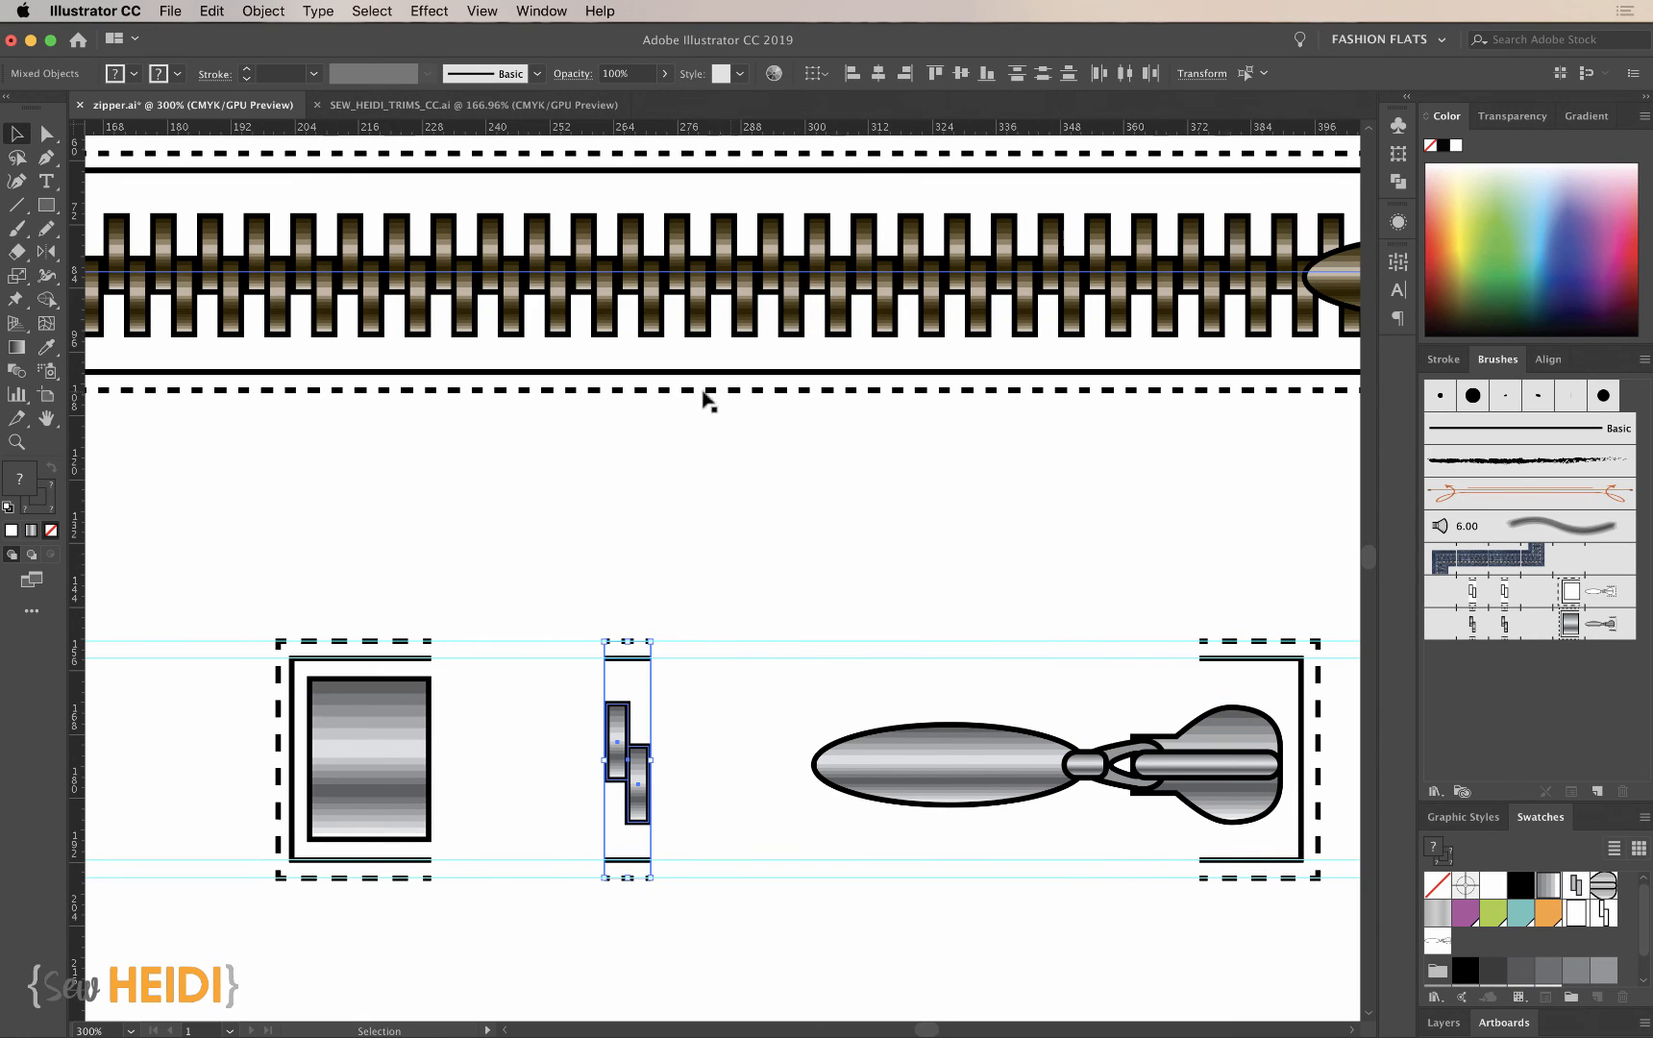
- Recolor the bronze zipper stroke, trying green and settling on yellow
key(super+minus)
key(super+minus)
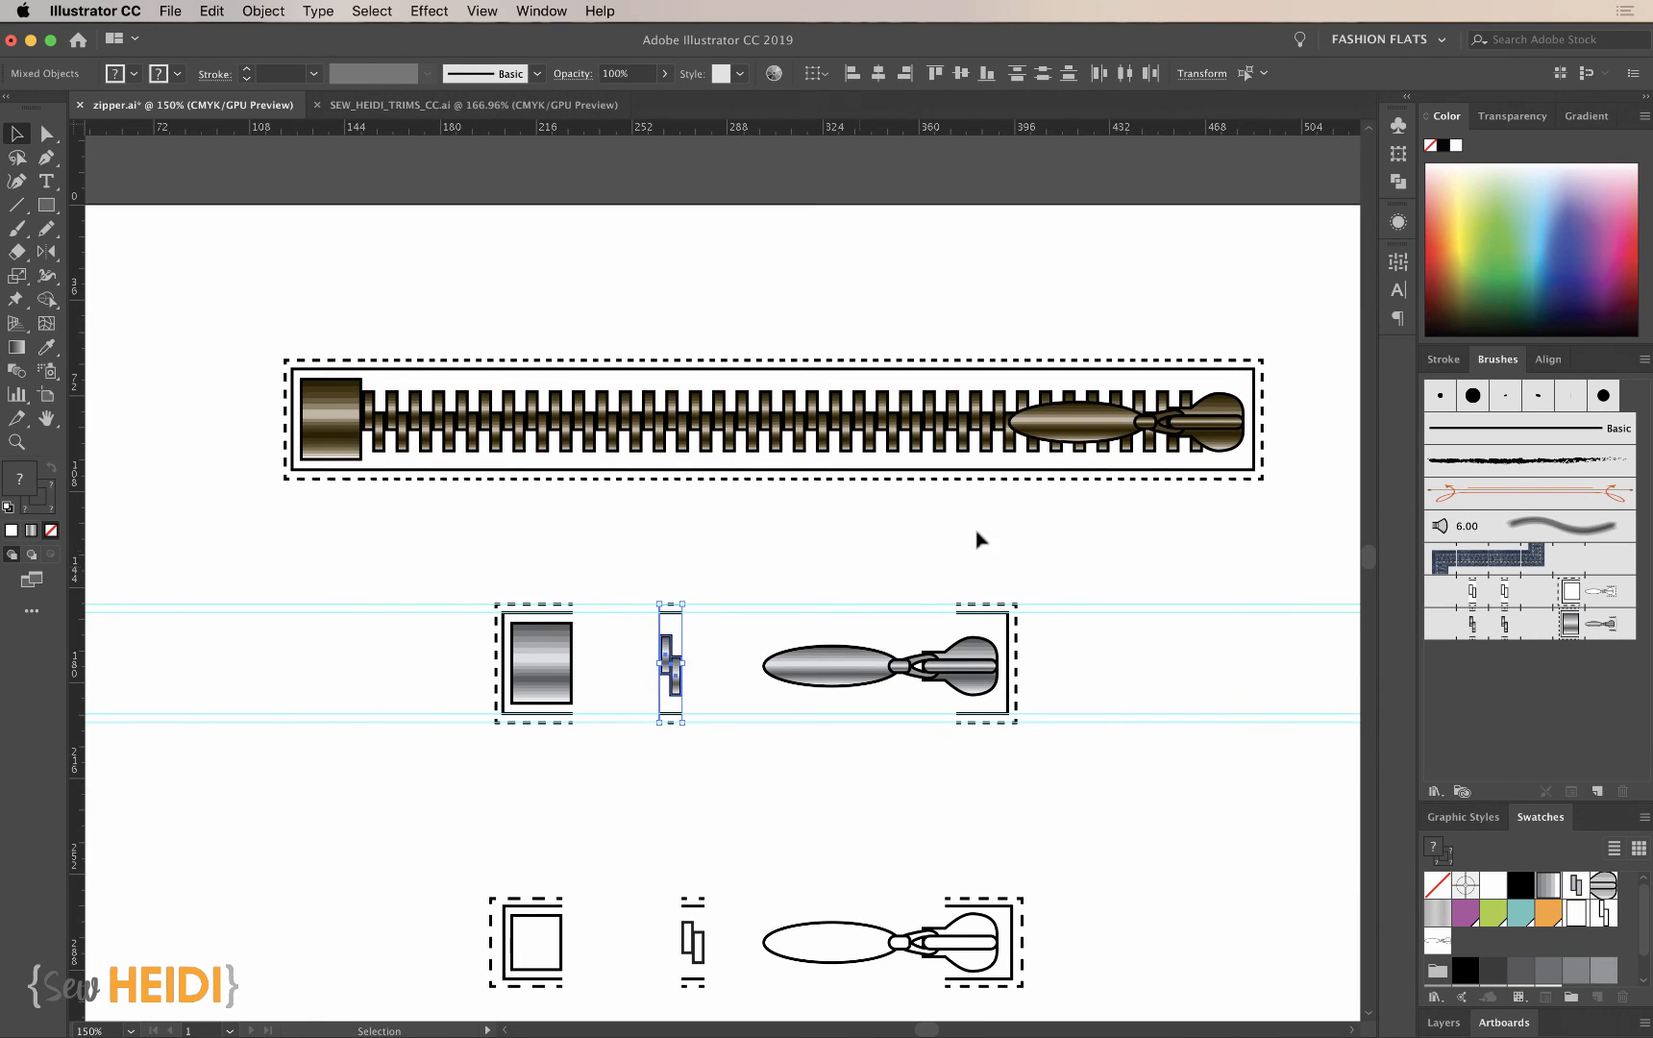
click(1245, 546)
click(1051, 431)
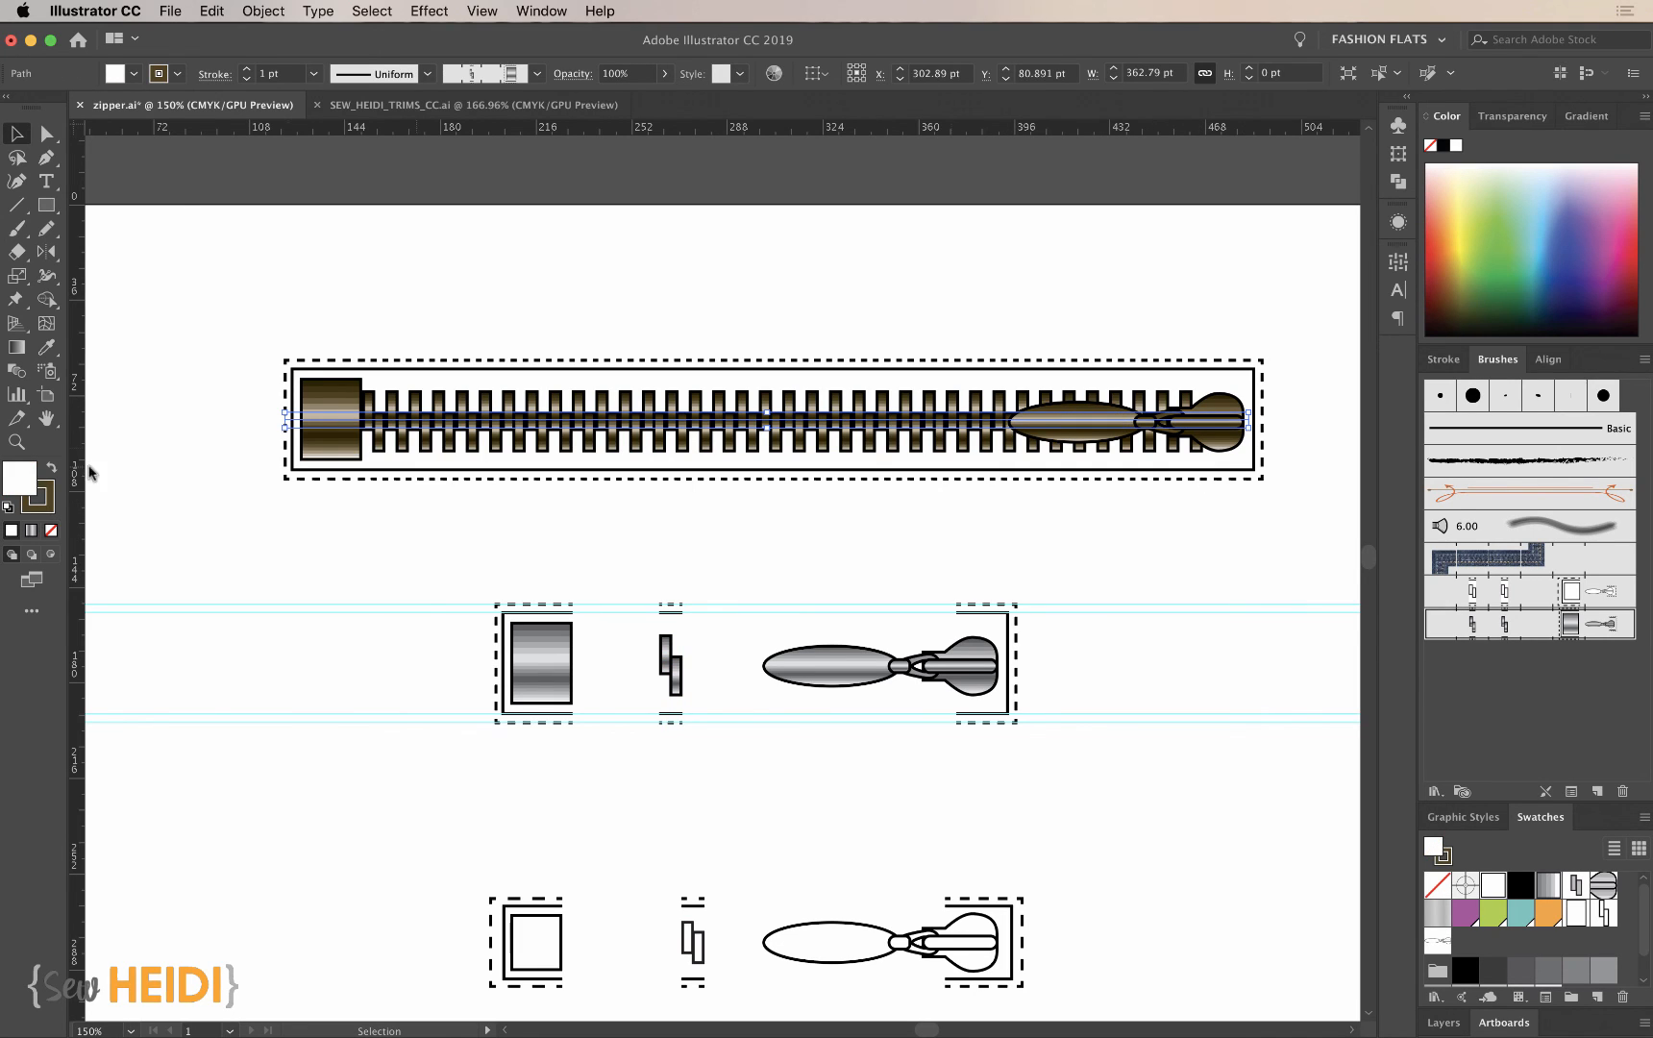
click(46, 507)
click(1485, 252)
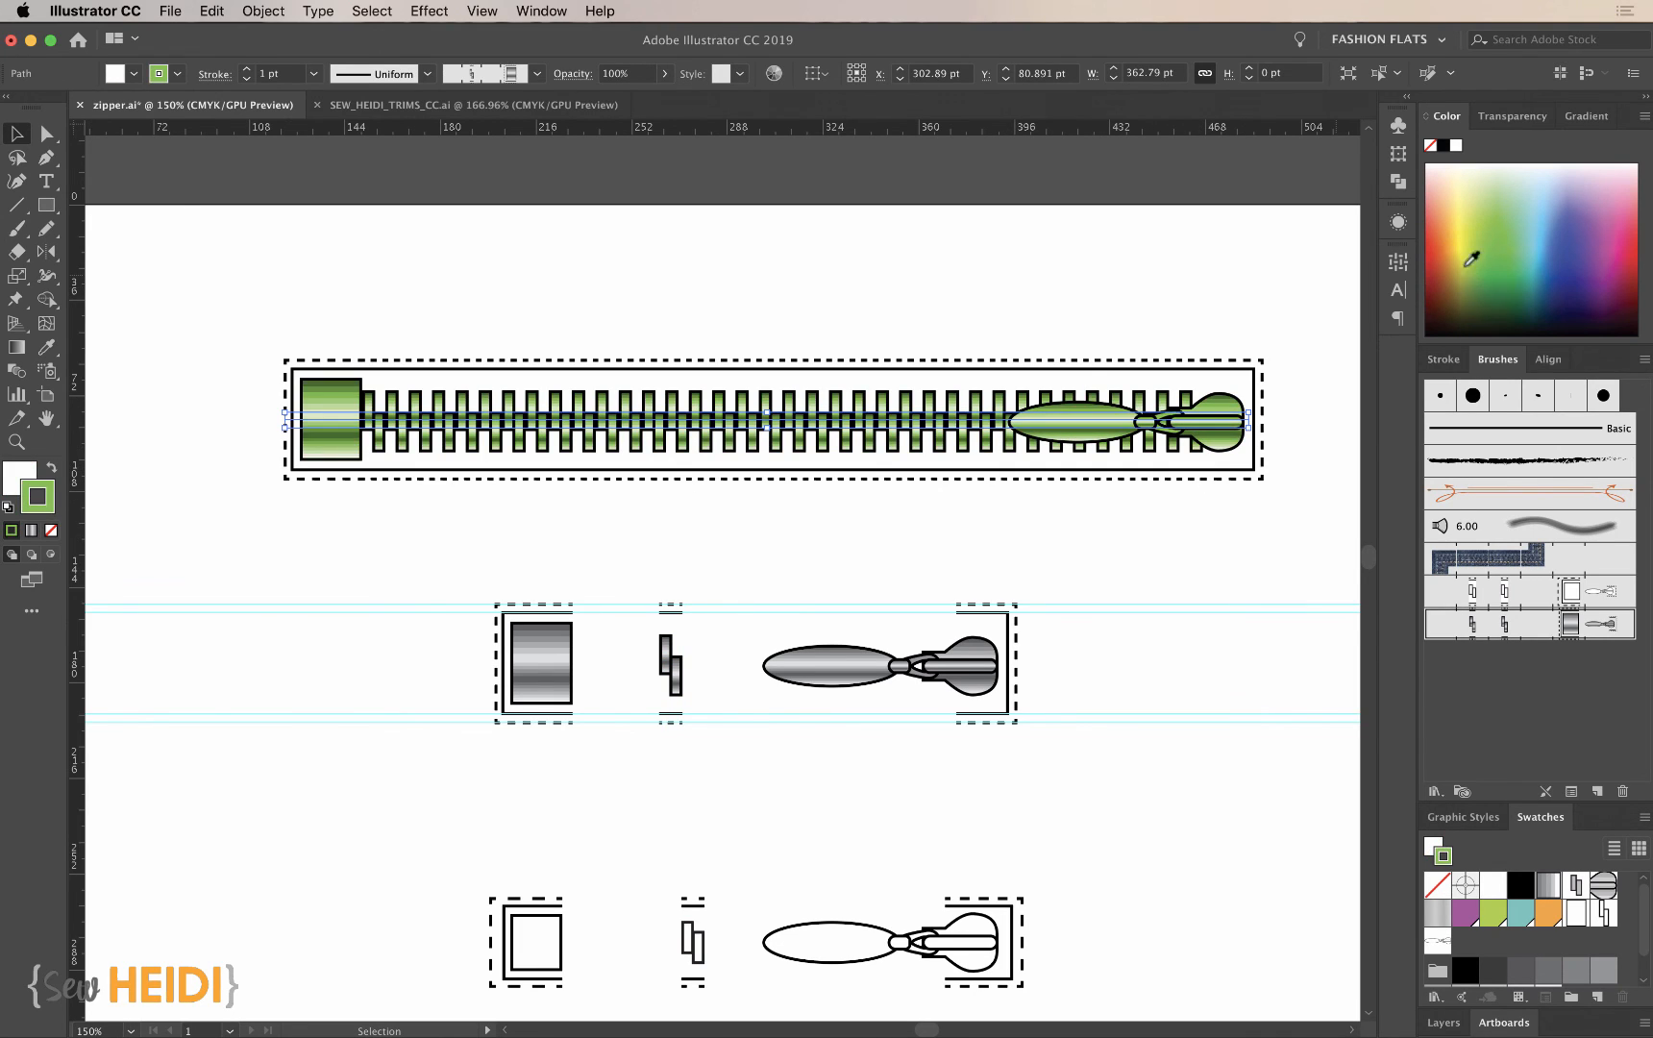
click(1473, 216)
click(1135, 550)
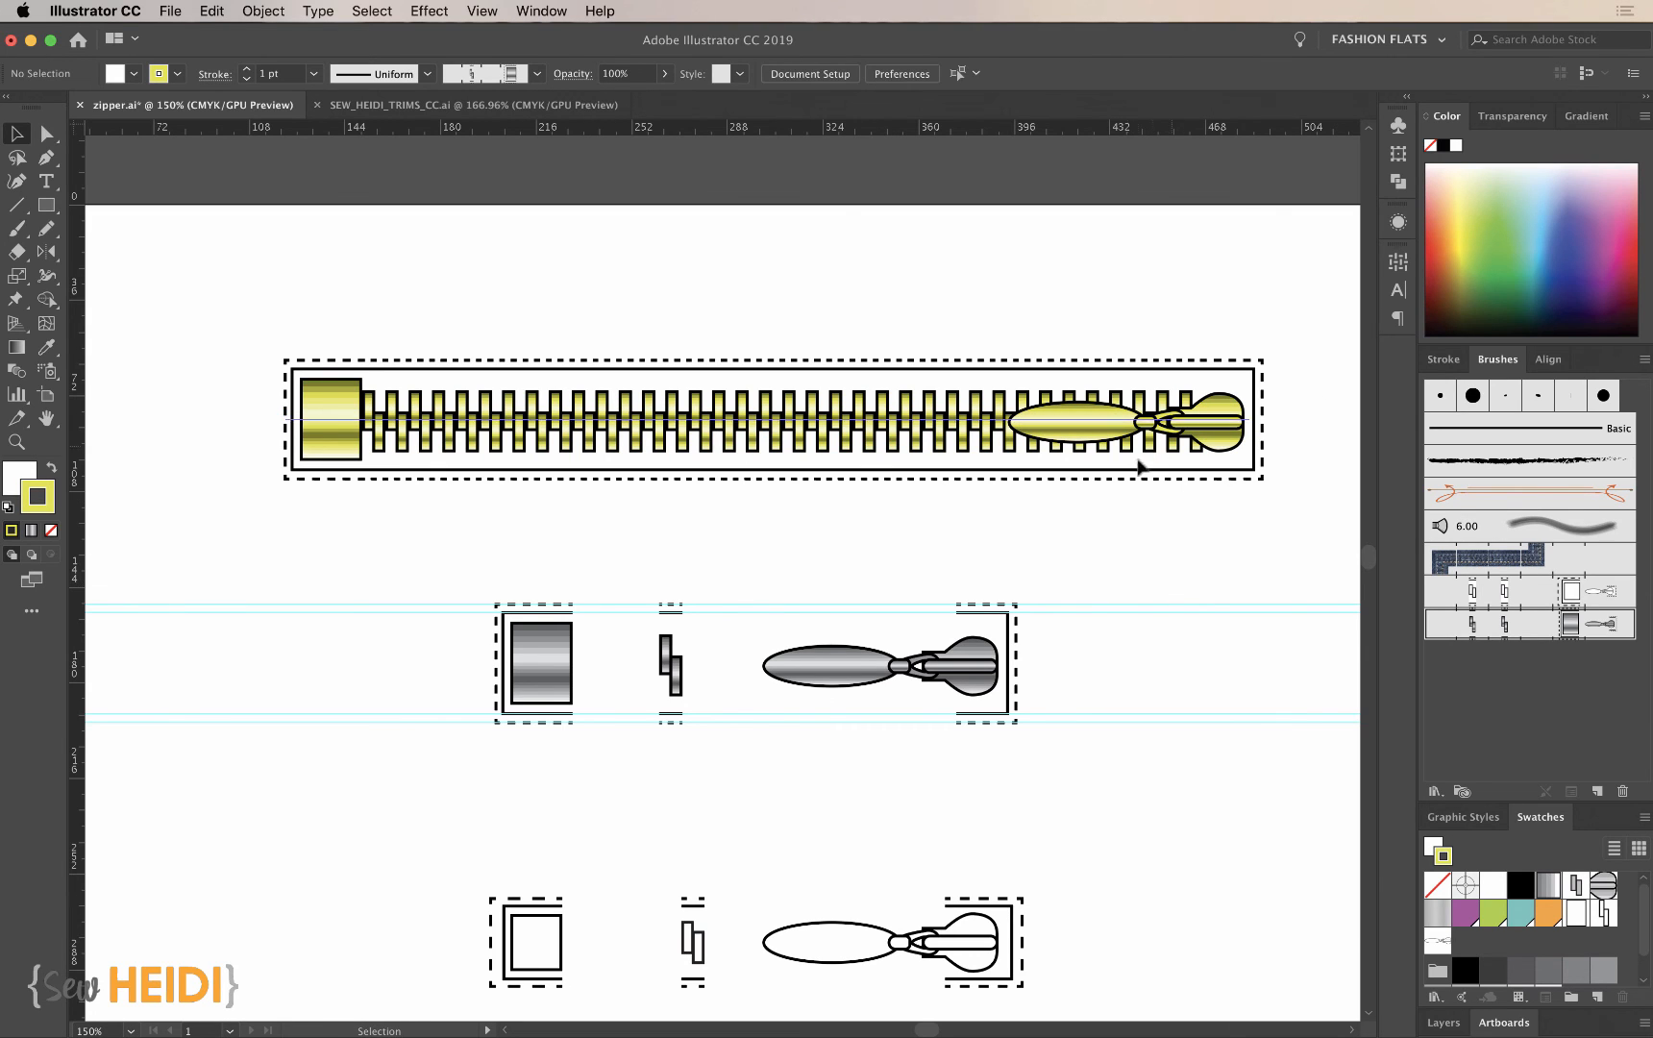
- Fill the metallic end stop's solid tape outline with light gray and send it to the back
scroll(1156, 656, down, 5)
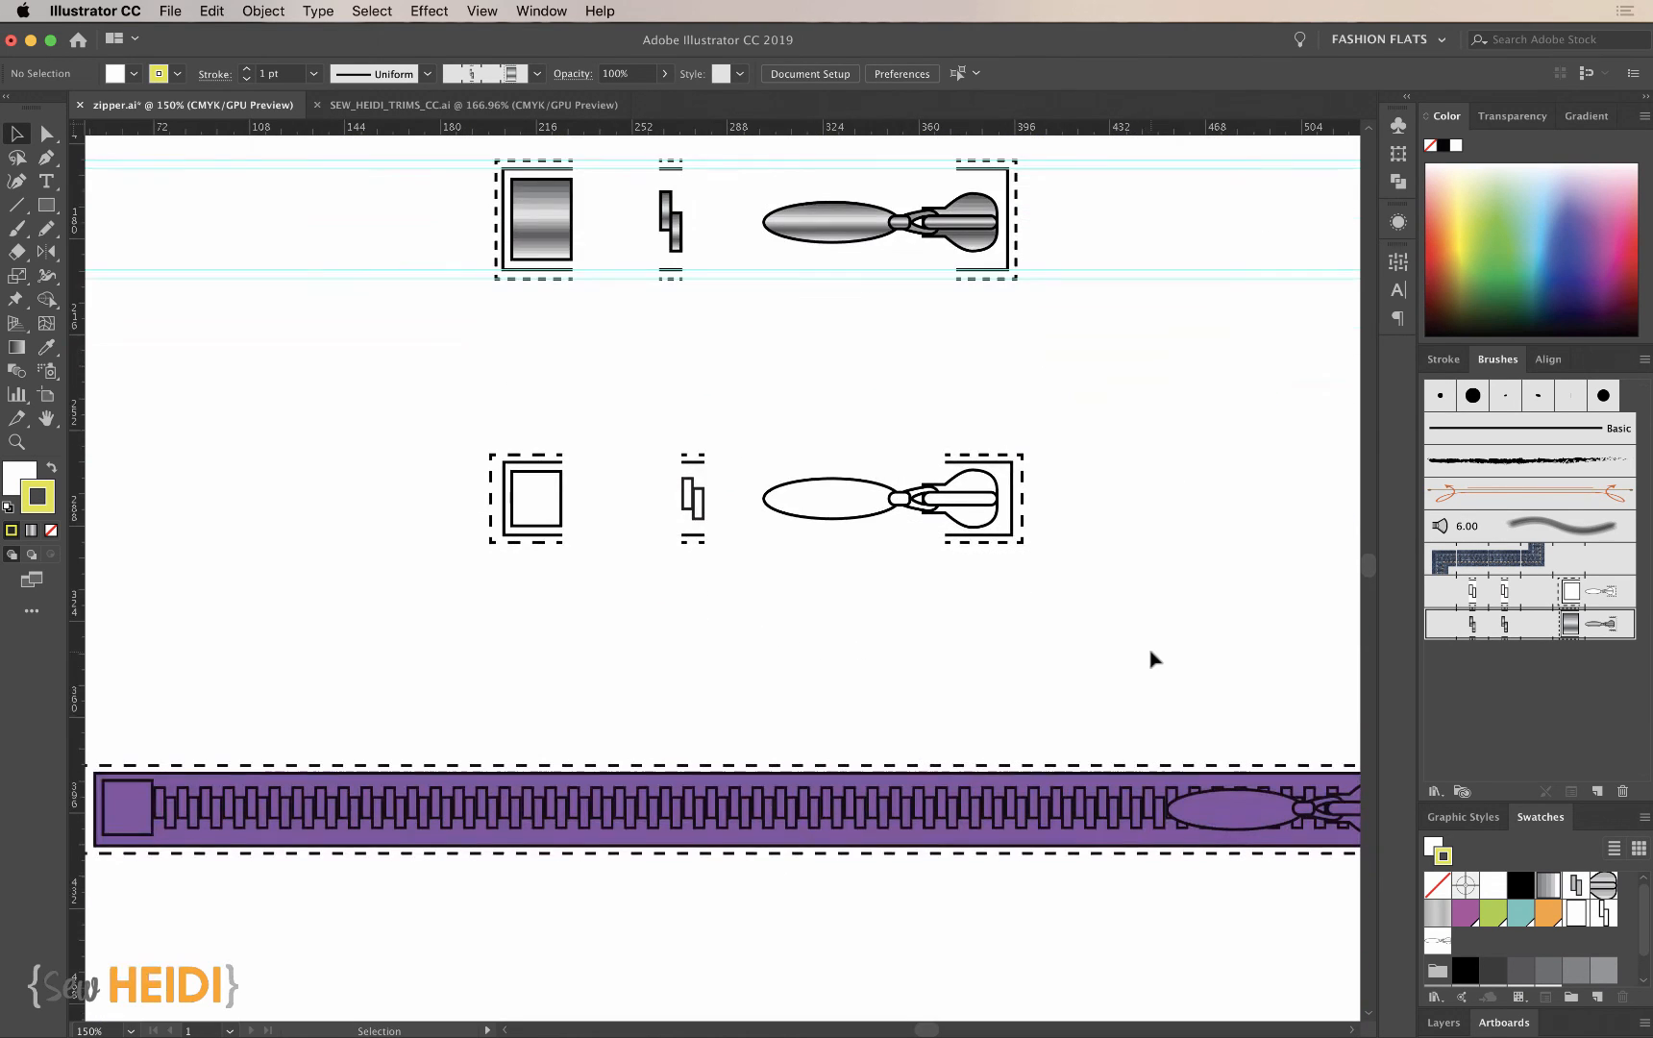
scroll(962, 469, up, 3)
key(z)
drag(354, 375, 1166, 602)
drag(206, 440, 455, 604)
scroll(907, 577, down, 4)
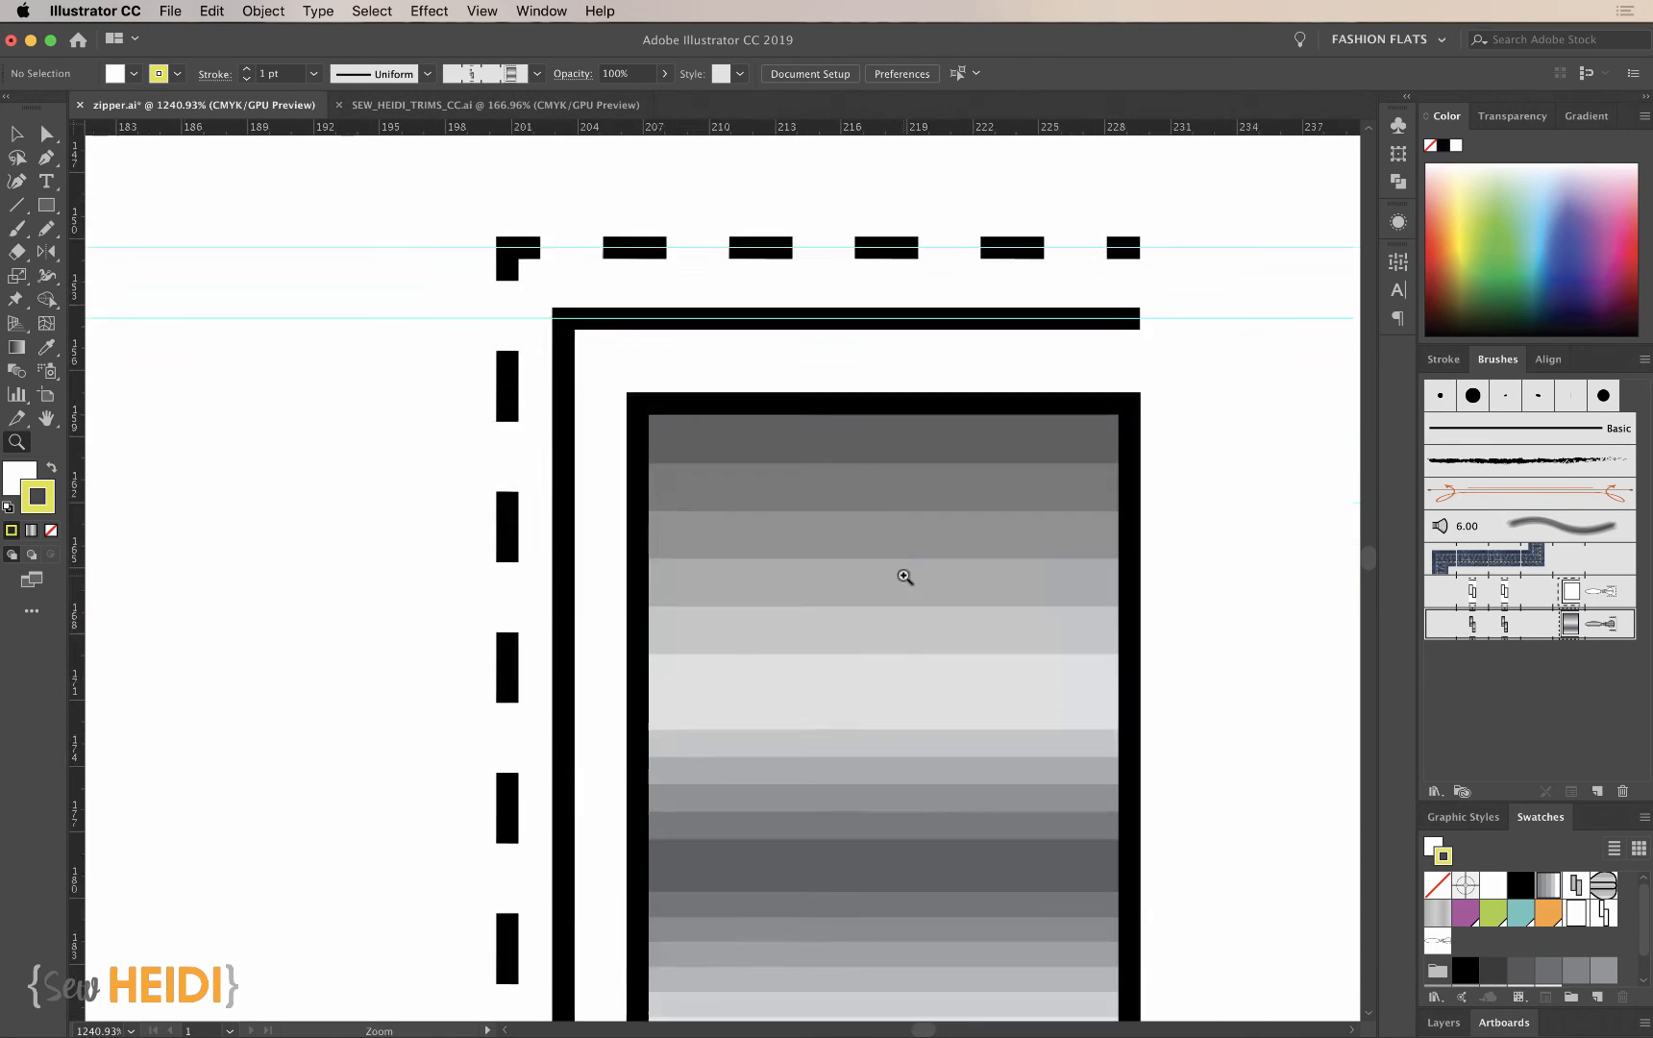
key(super+minus)
key(super+minus)
key(v)
scroll(907, 586, down, 2)
scroll(906, 585, right, 3)
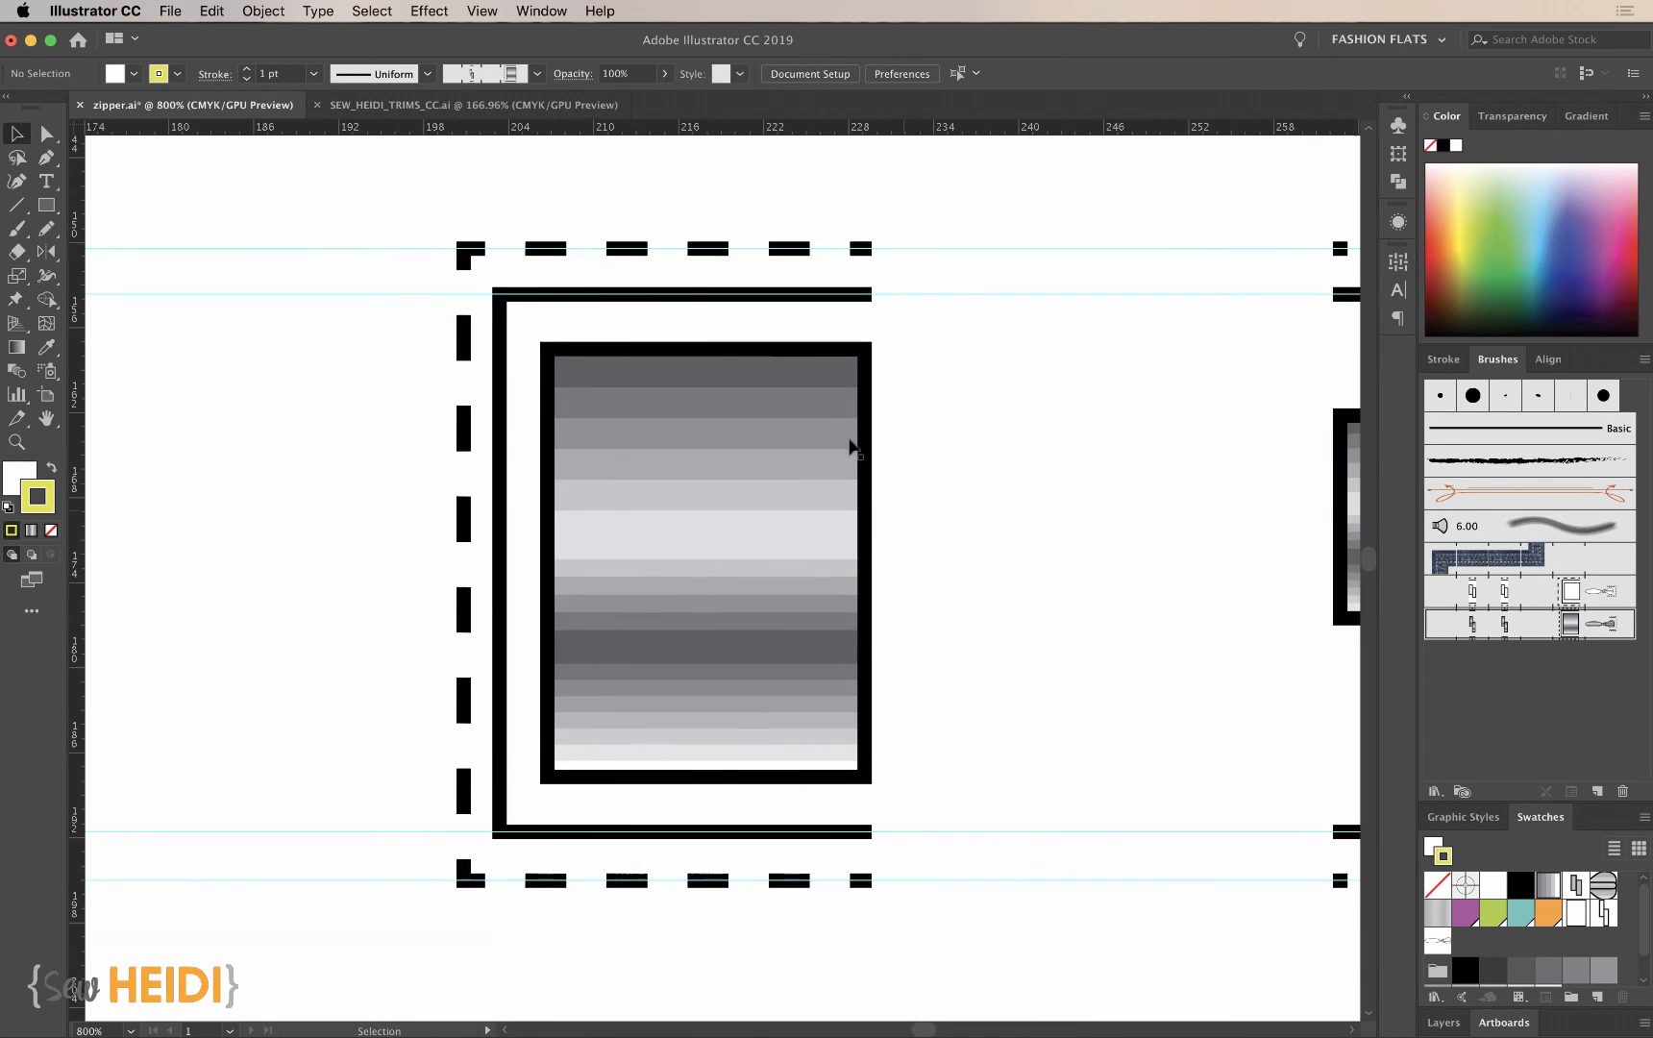
click(684, 294)
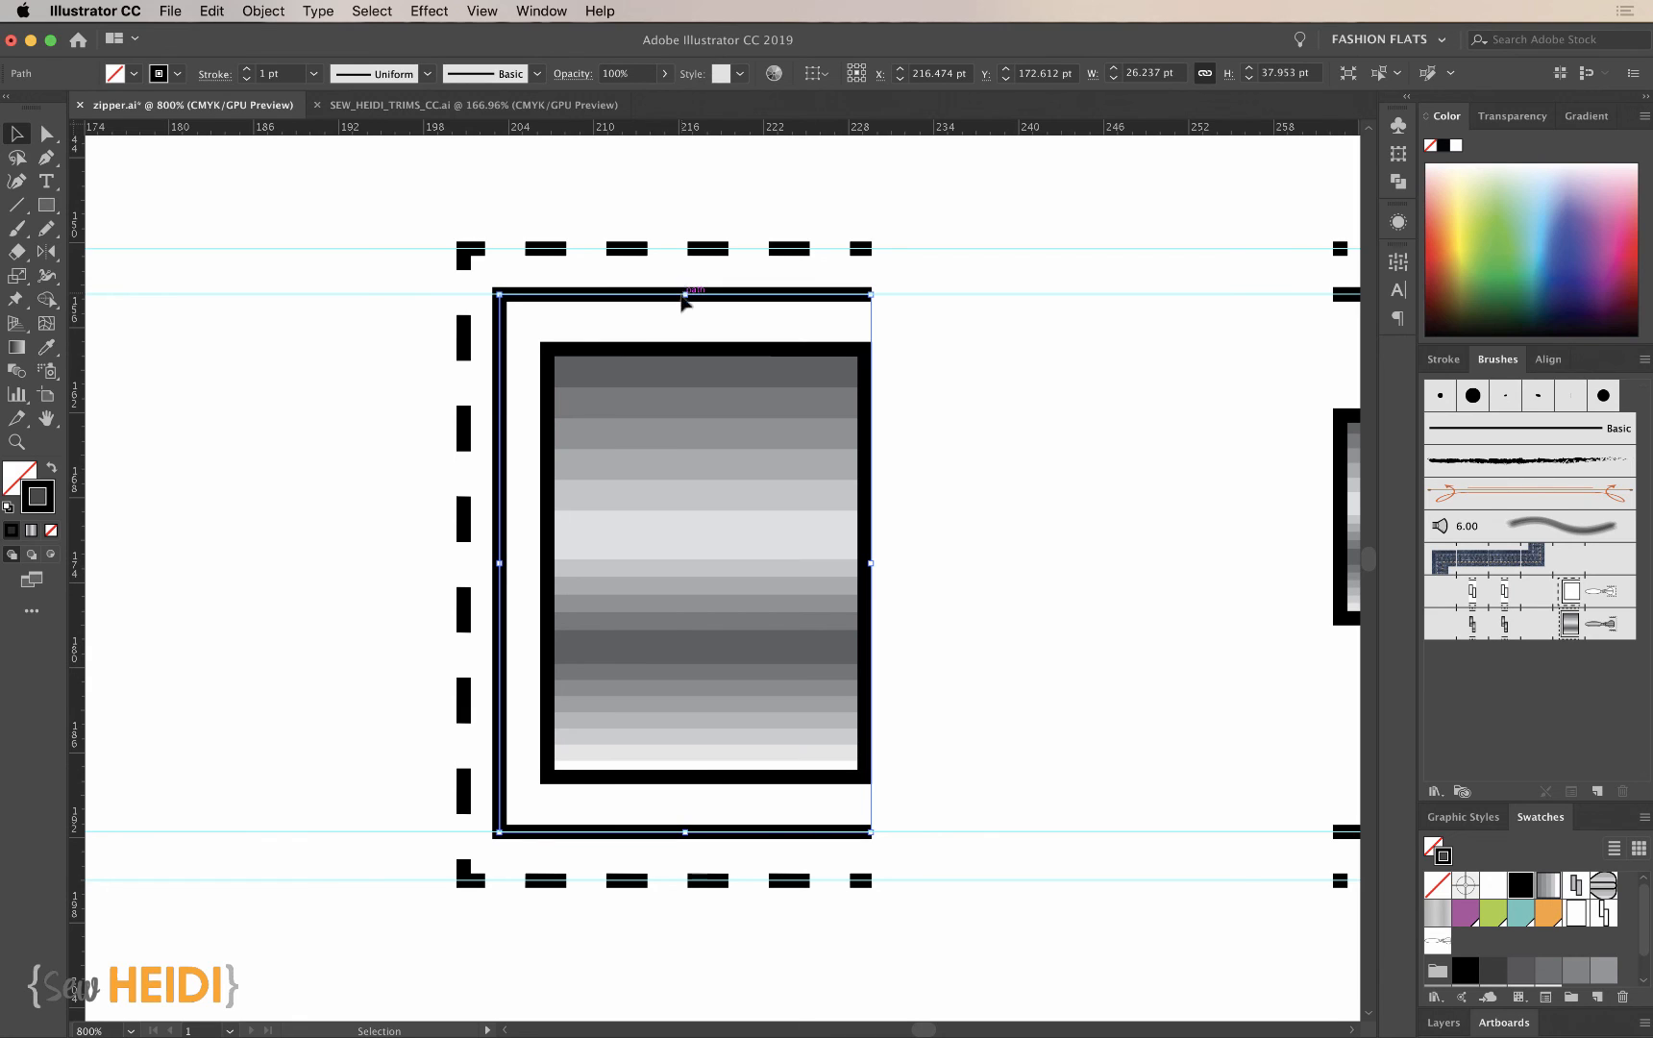
click(24, 476)
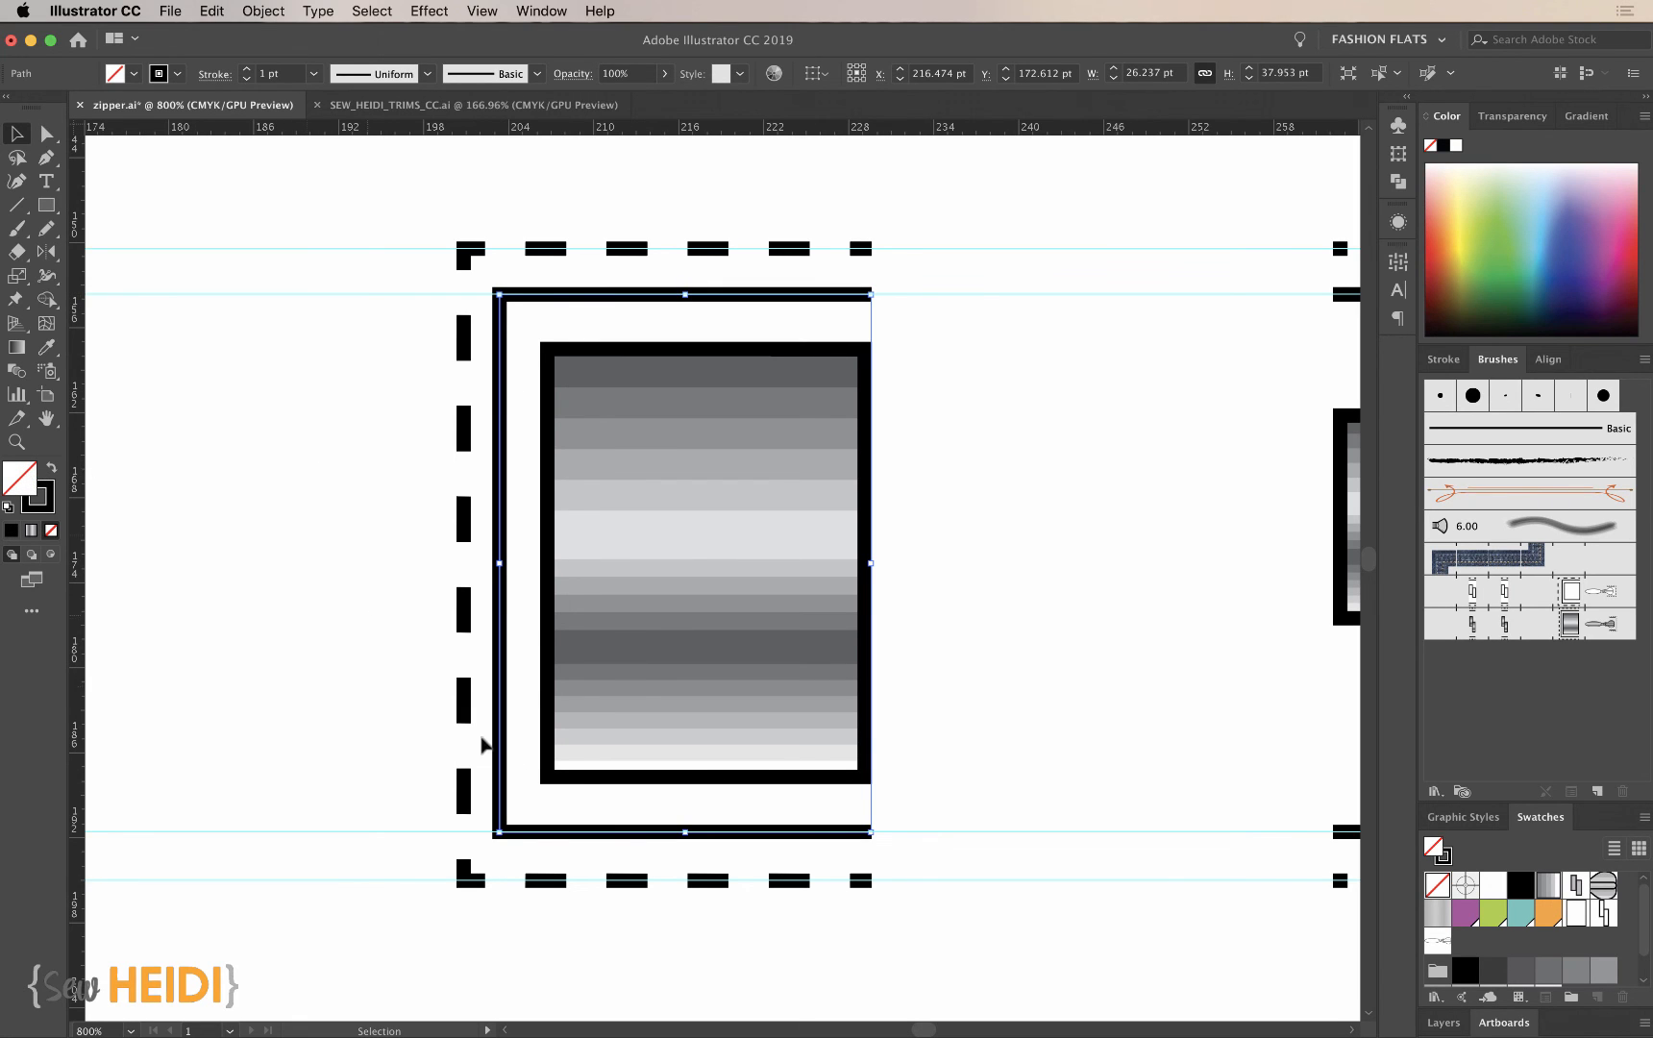
scroll(1595, 964, down, 1)
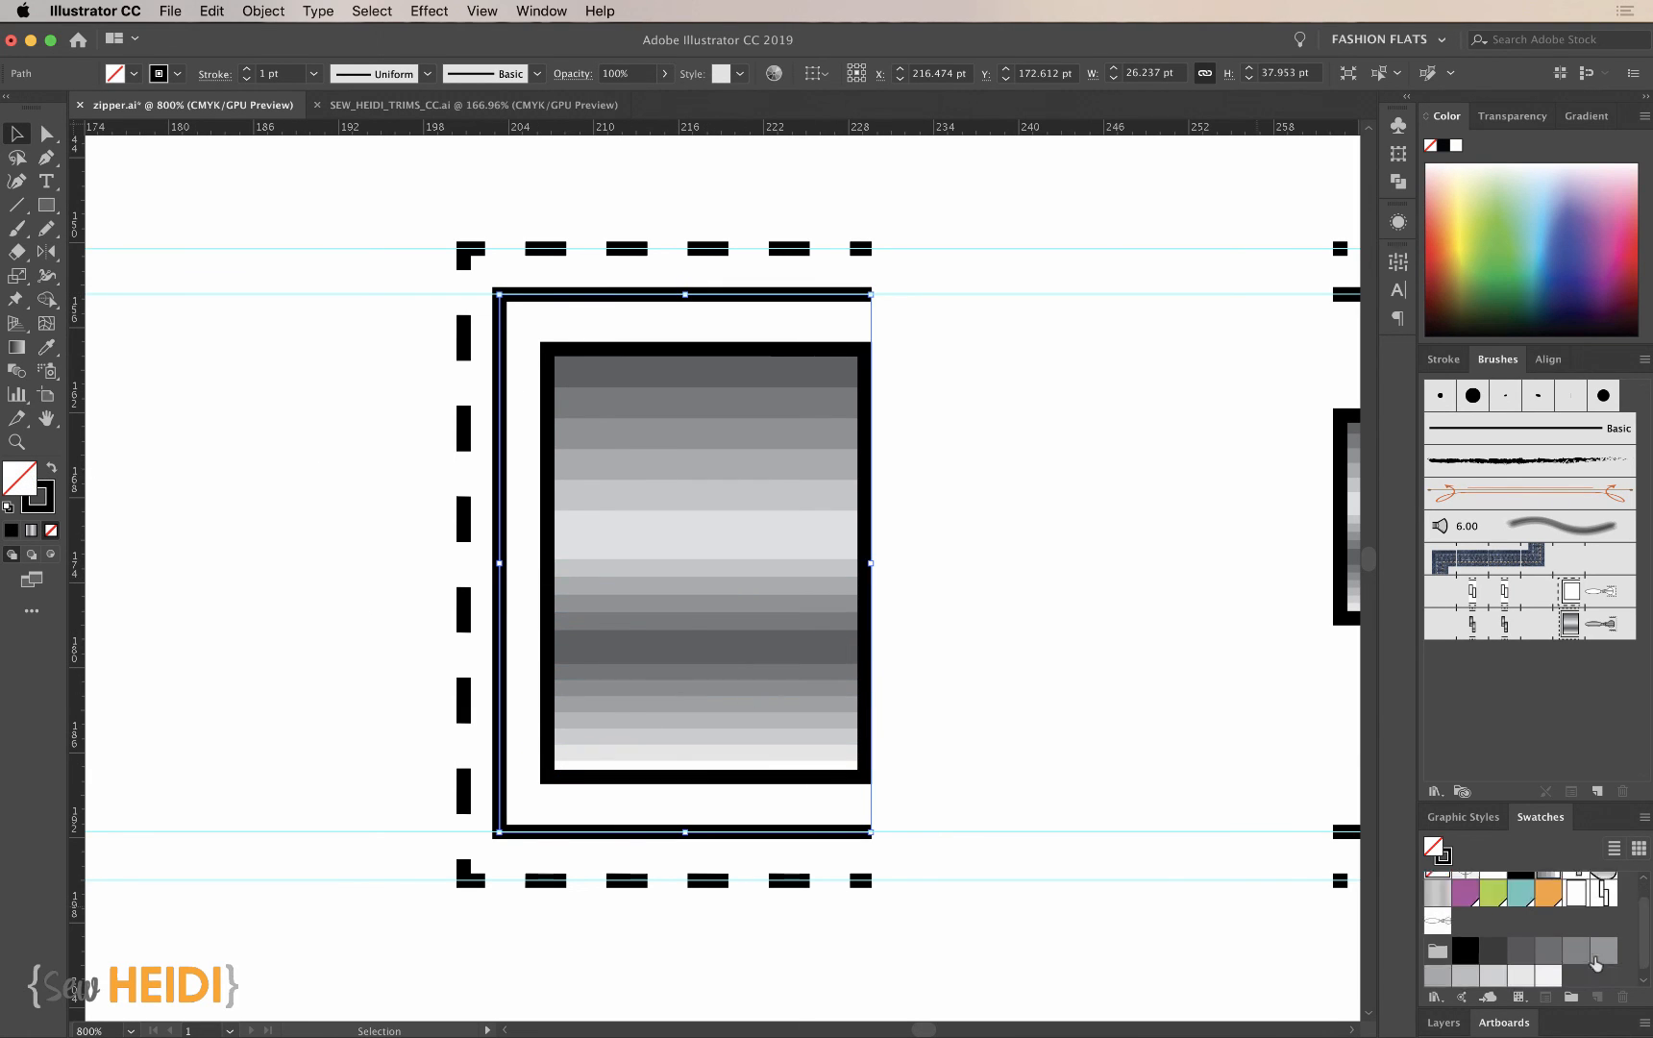
scroll(1591, 965, down, 1)
click(1465, 971)
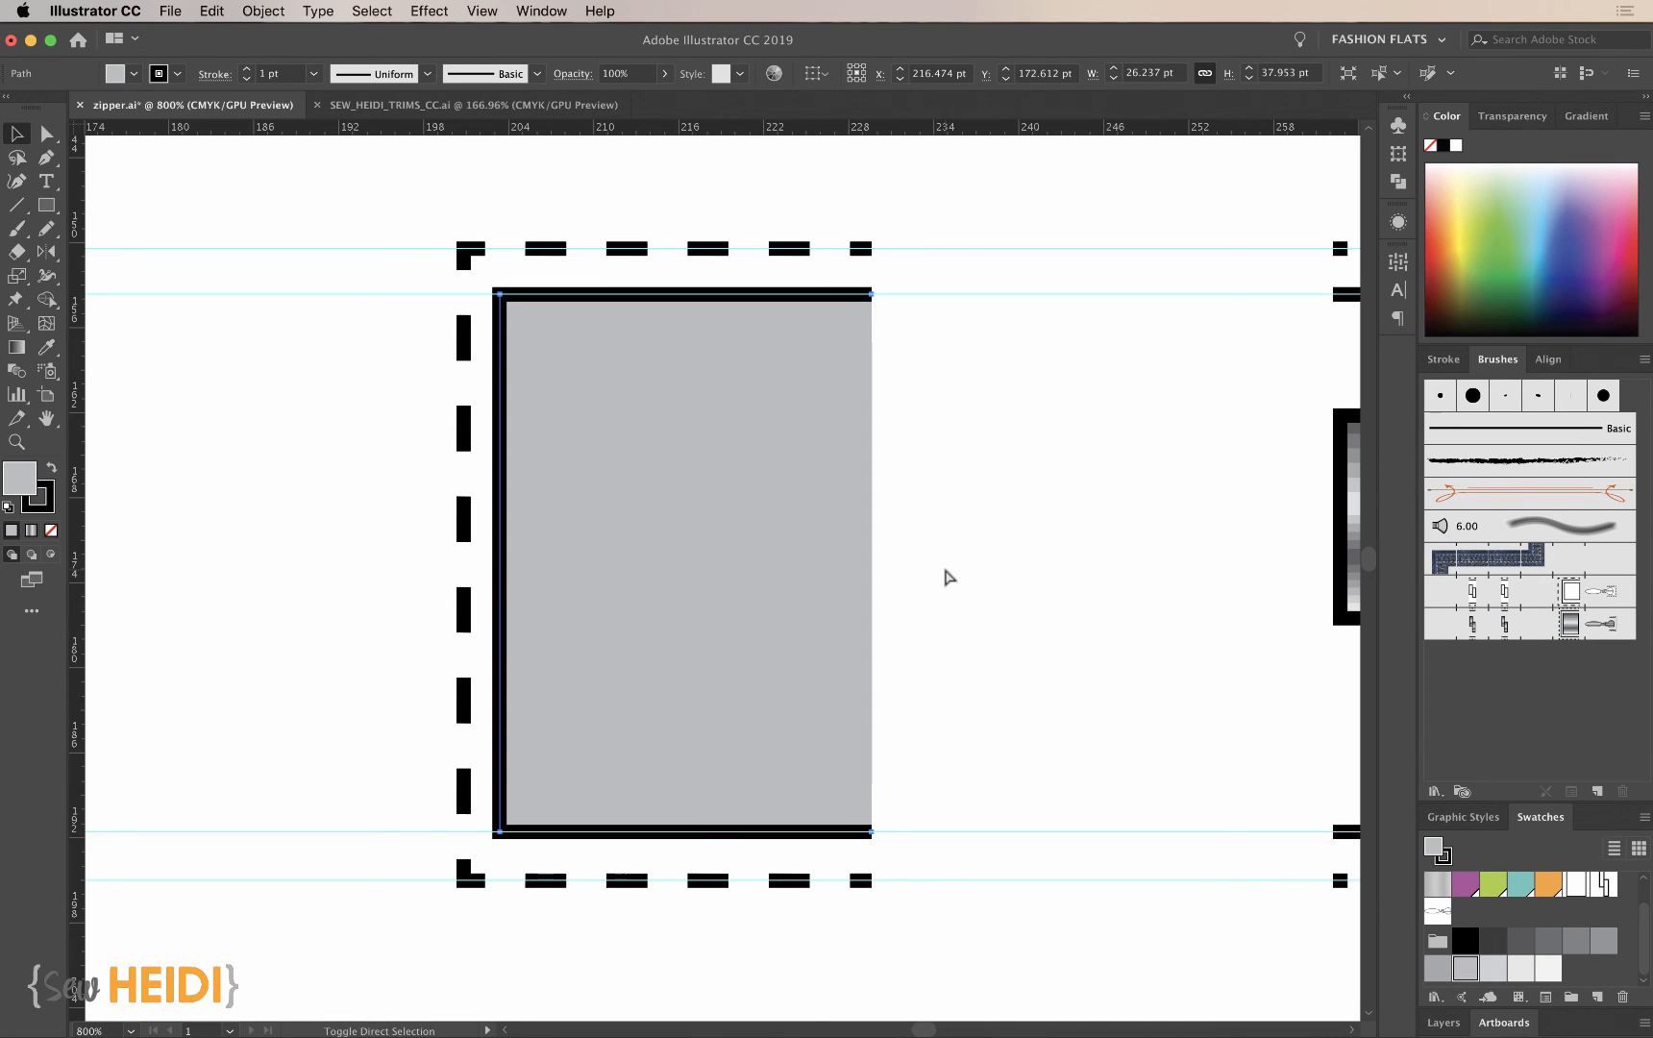
key(super+shift+bracketleft)
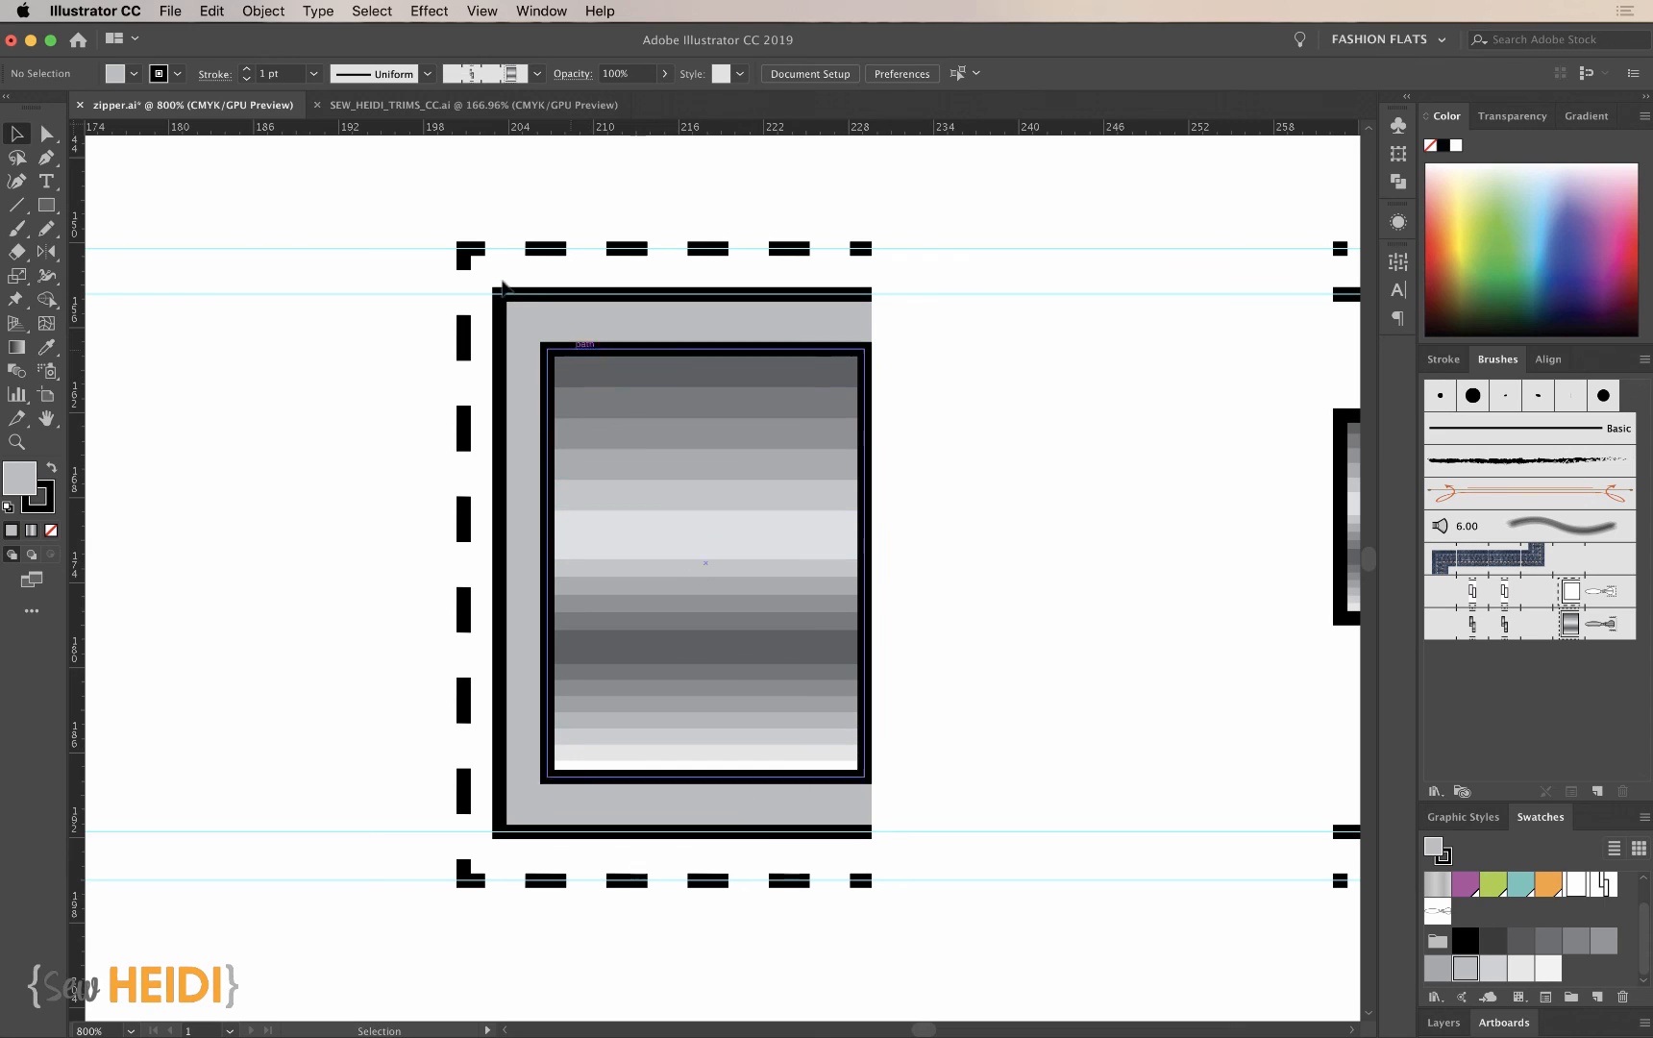
- Send the start tile's unfilled, unstroked bounding rectangle behind the gray tape shape
click(519, 320)
click(275, 12)
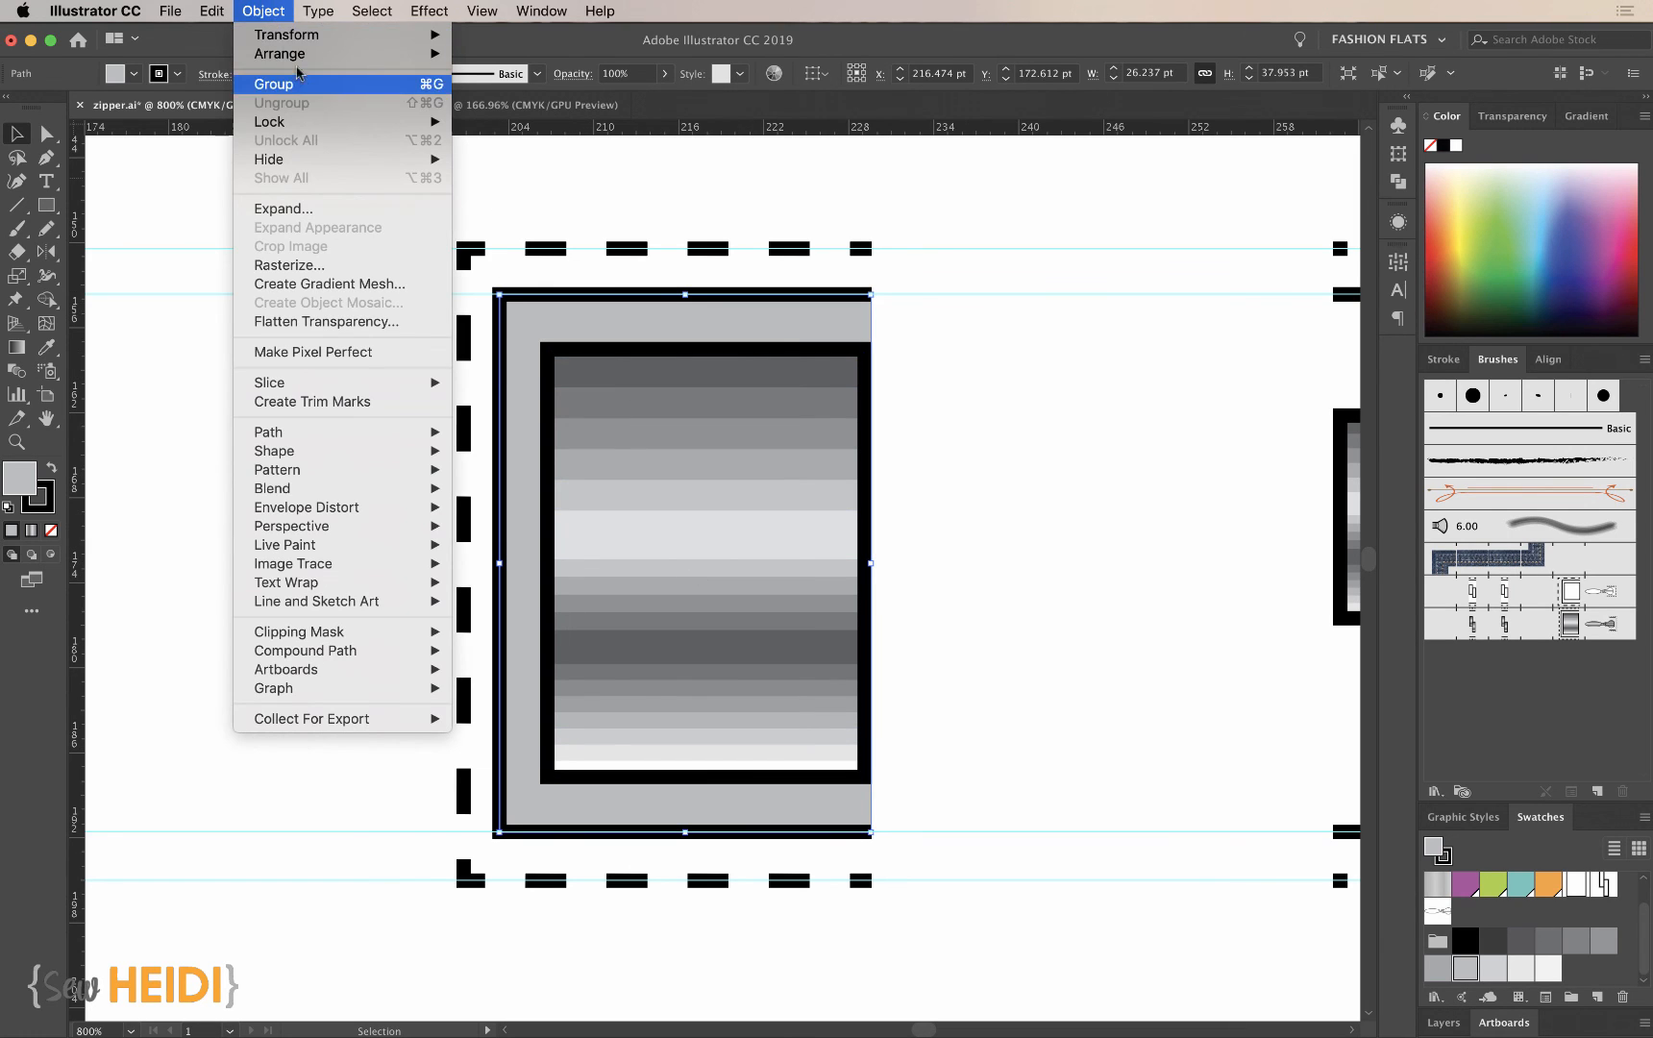
click(263, 14)
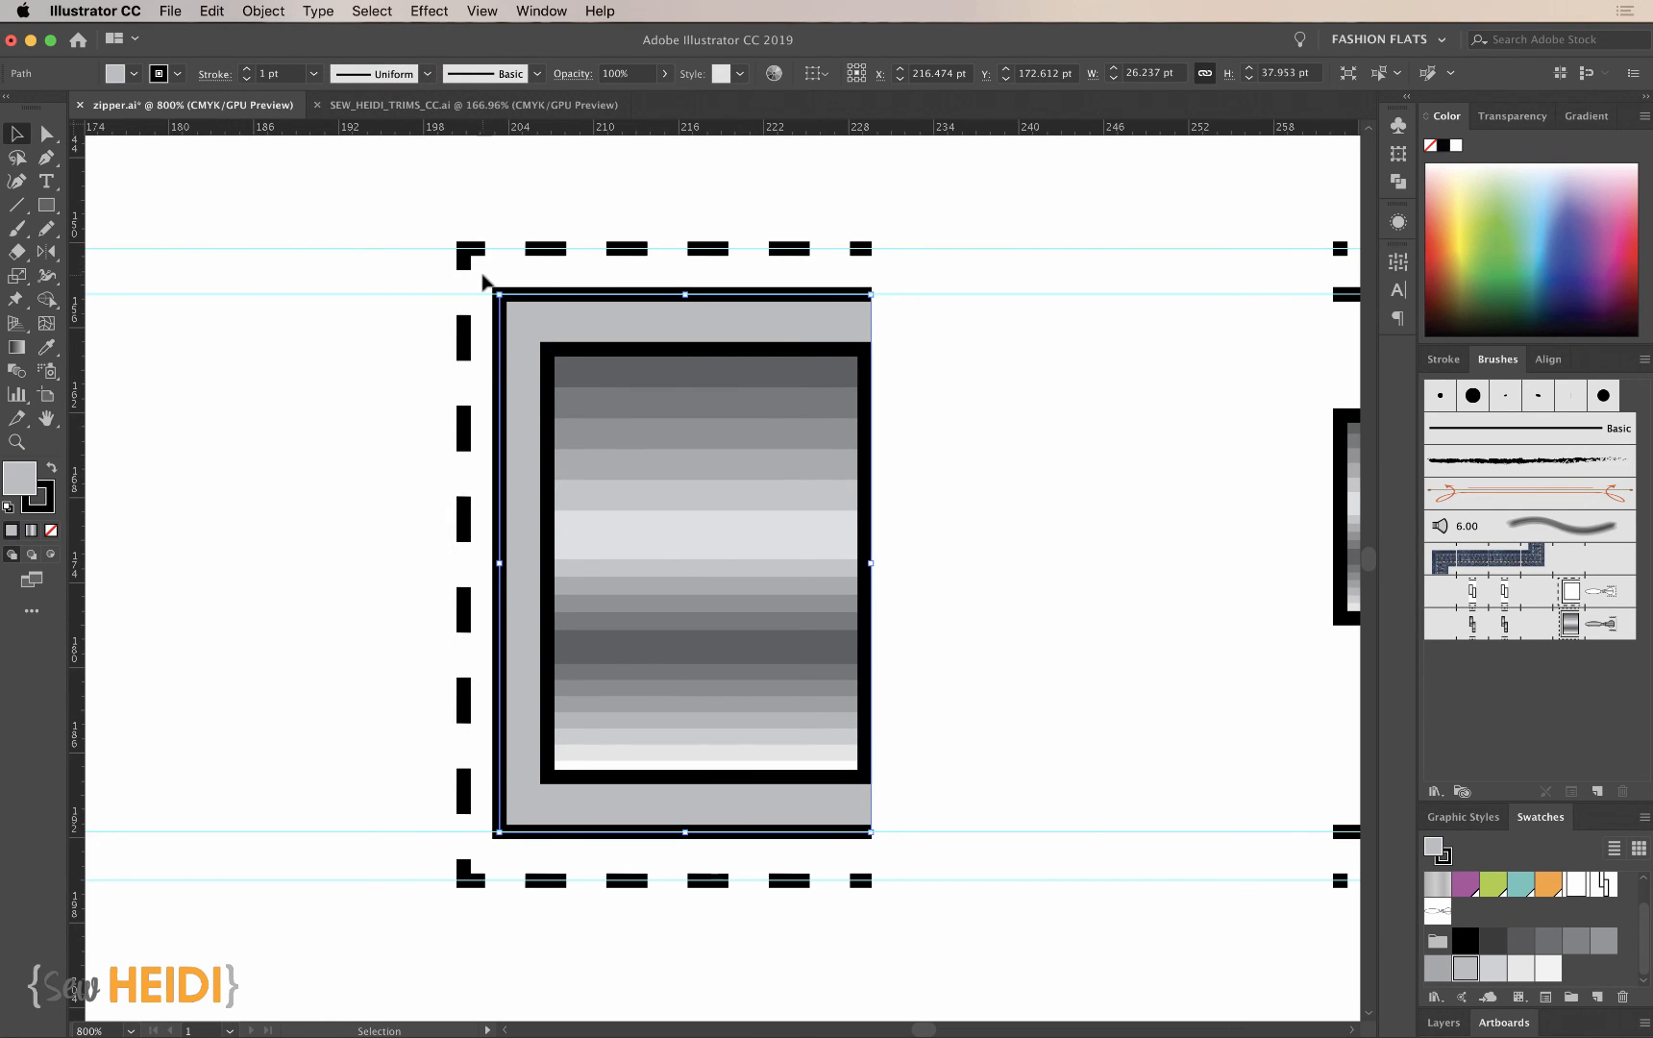
click(569, 225)
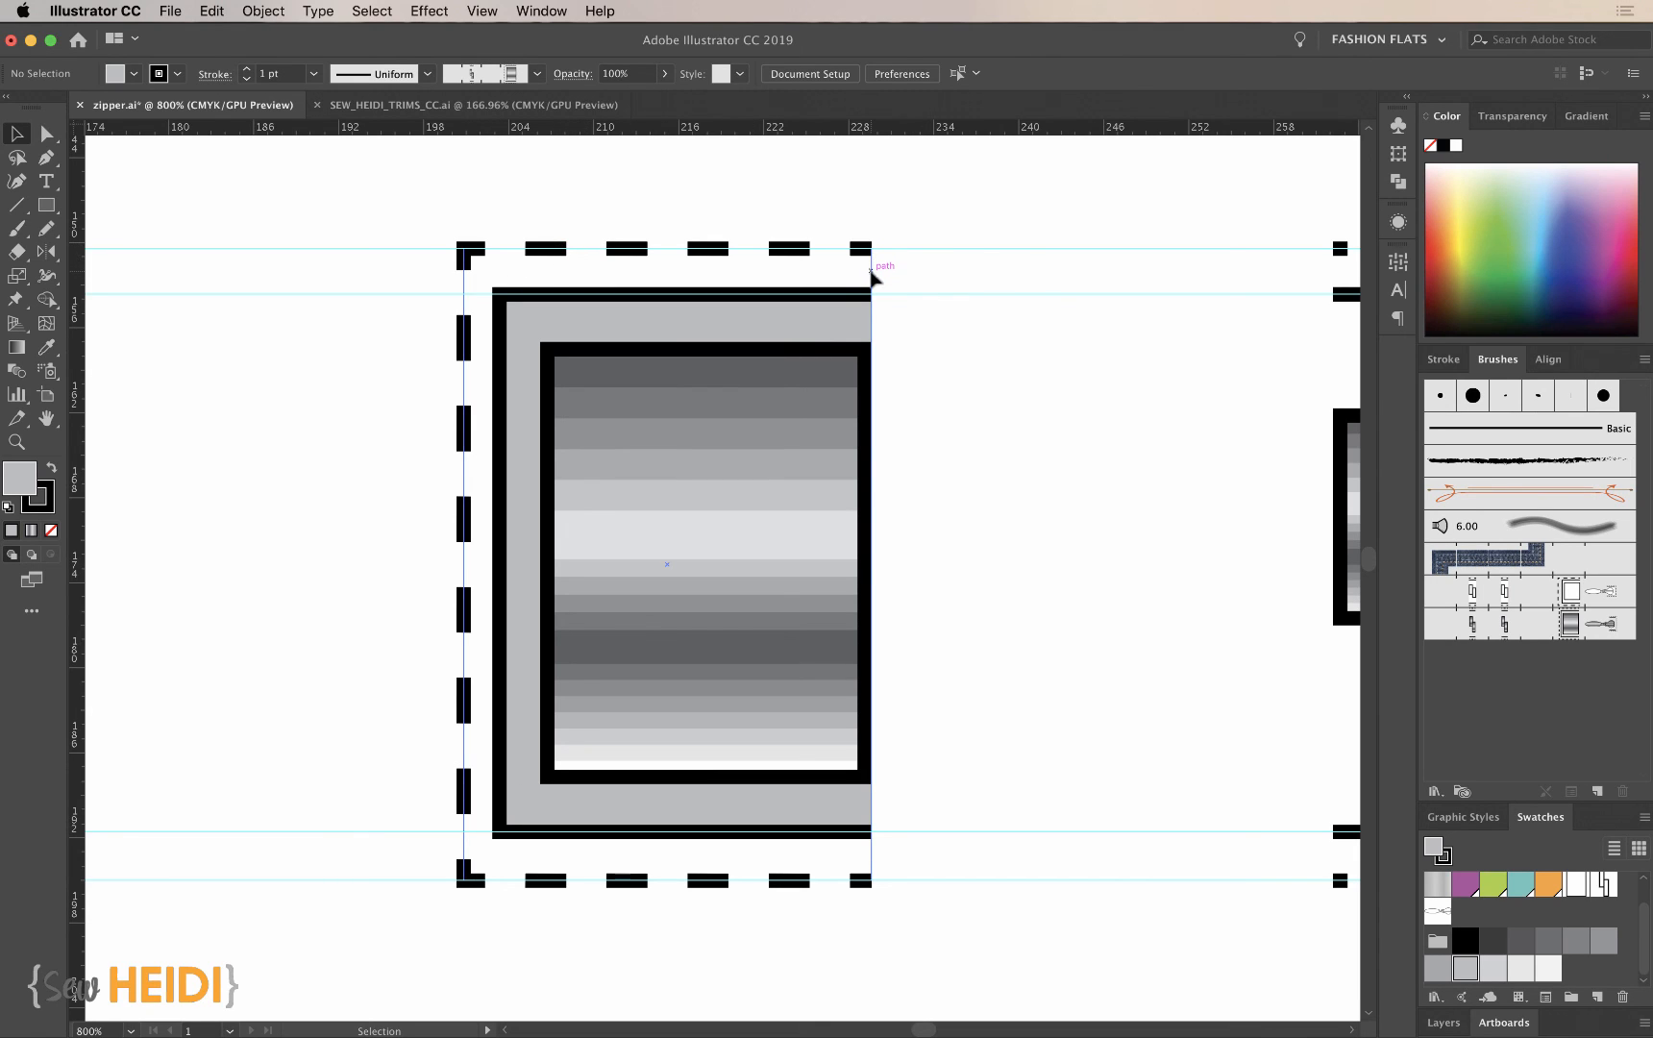
click(870, 262)
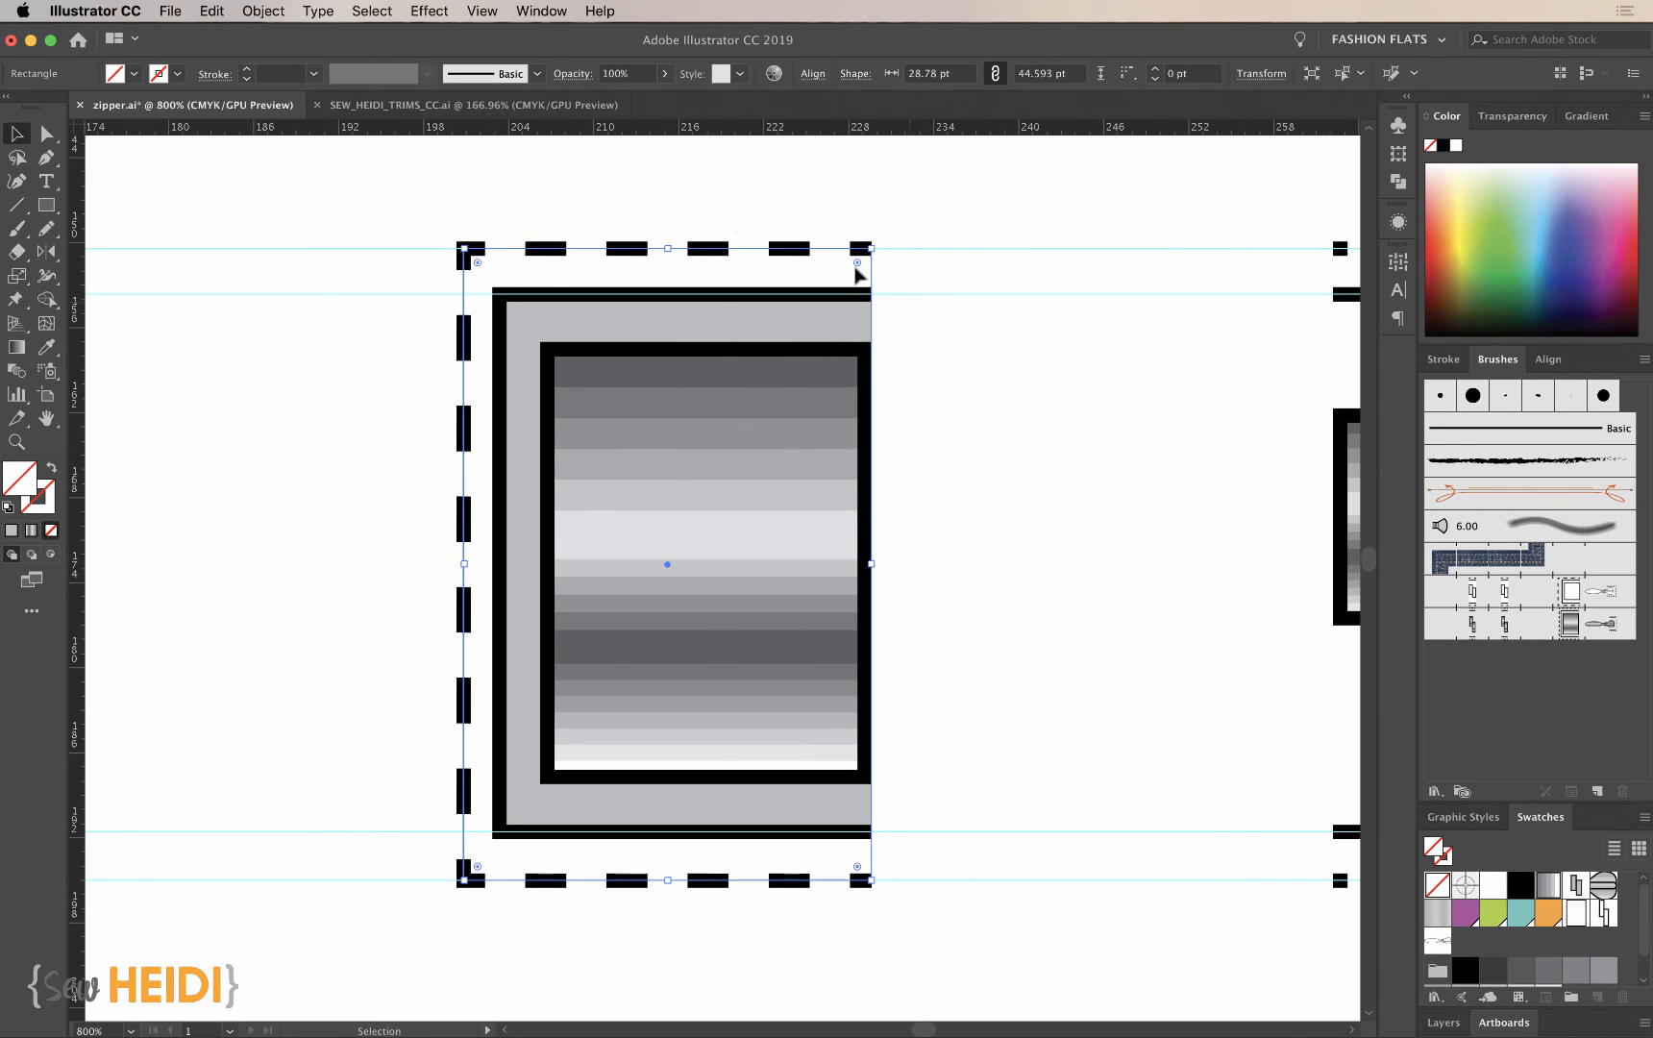
click(261, 10)
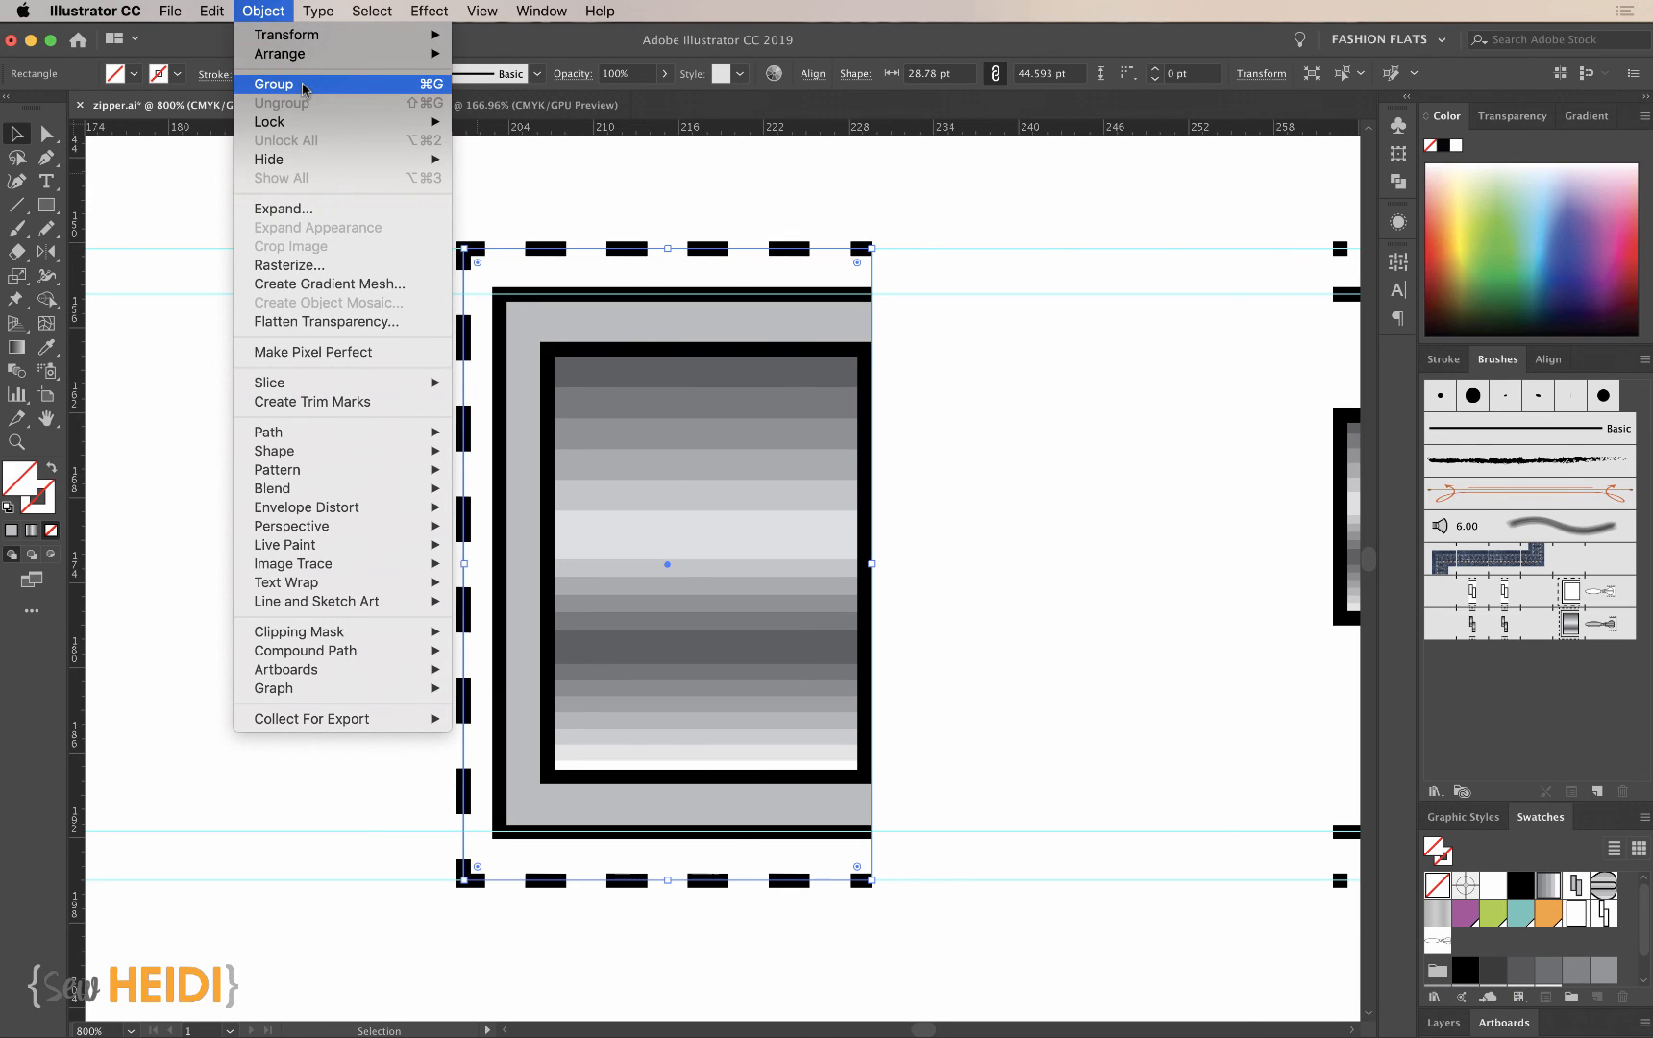
mouse_move(288, 55)
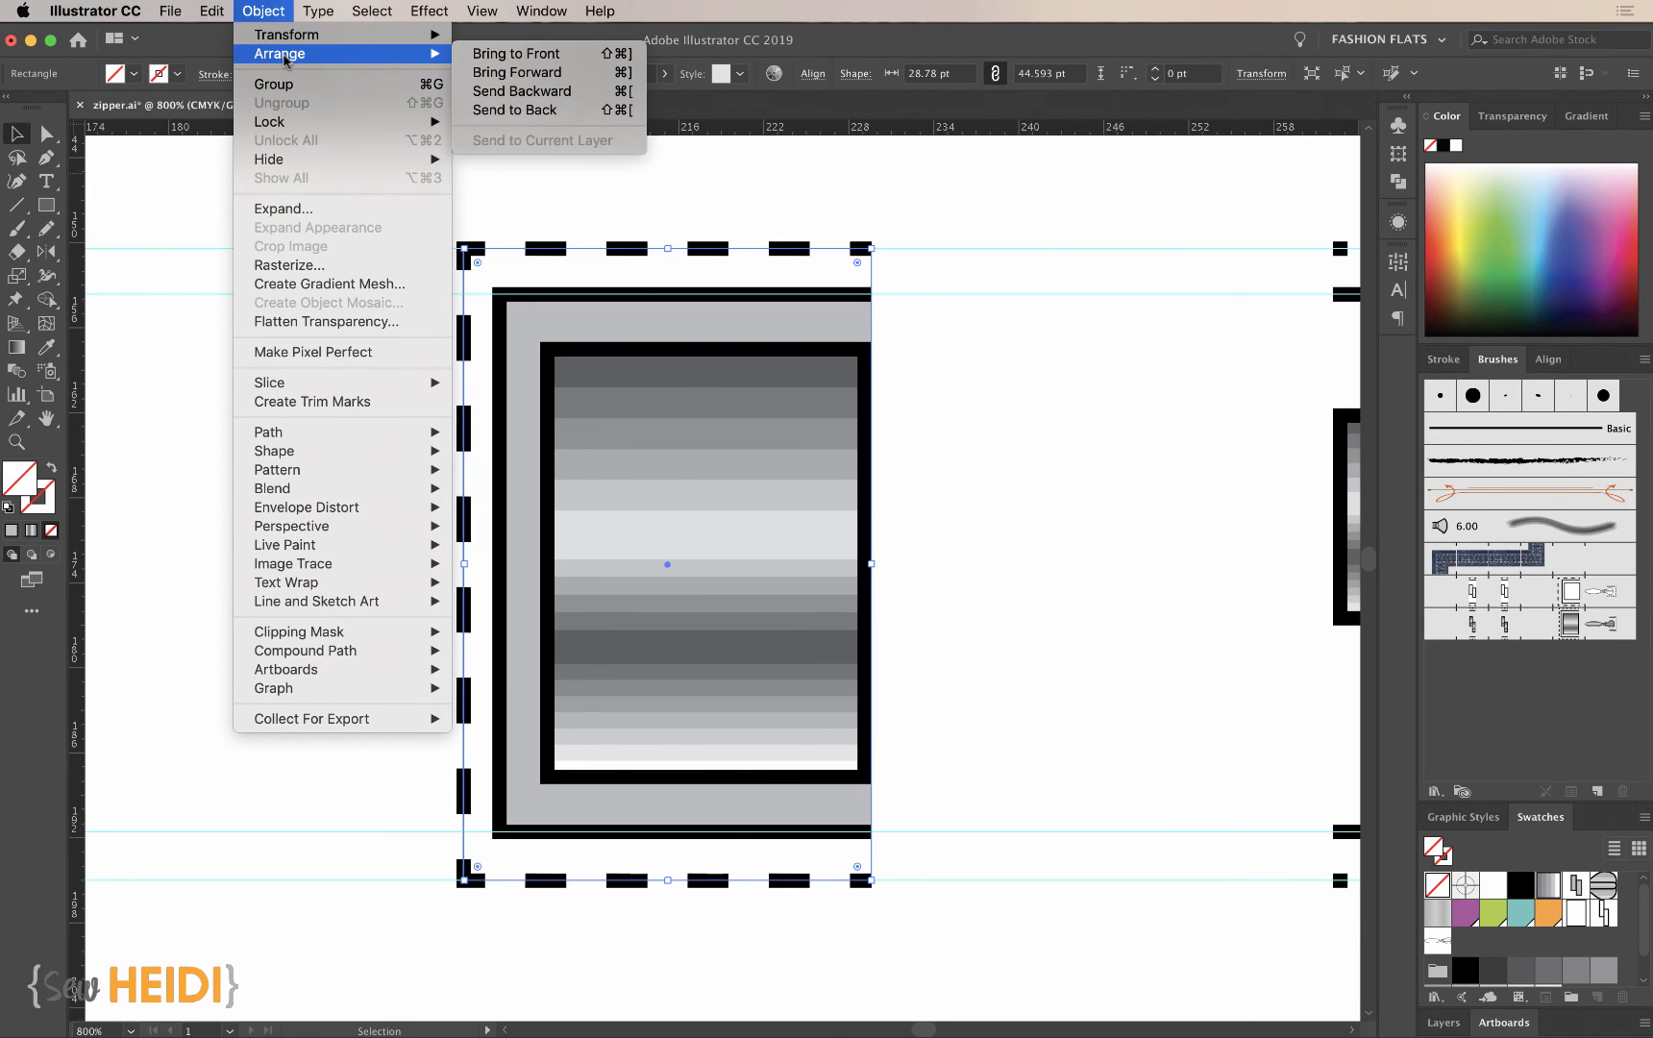
click(517, 110)
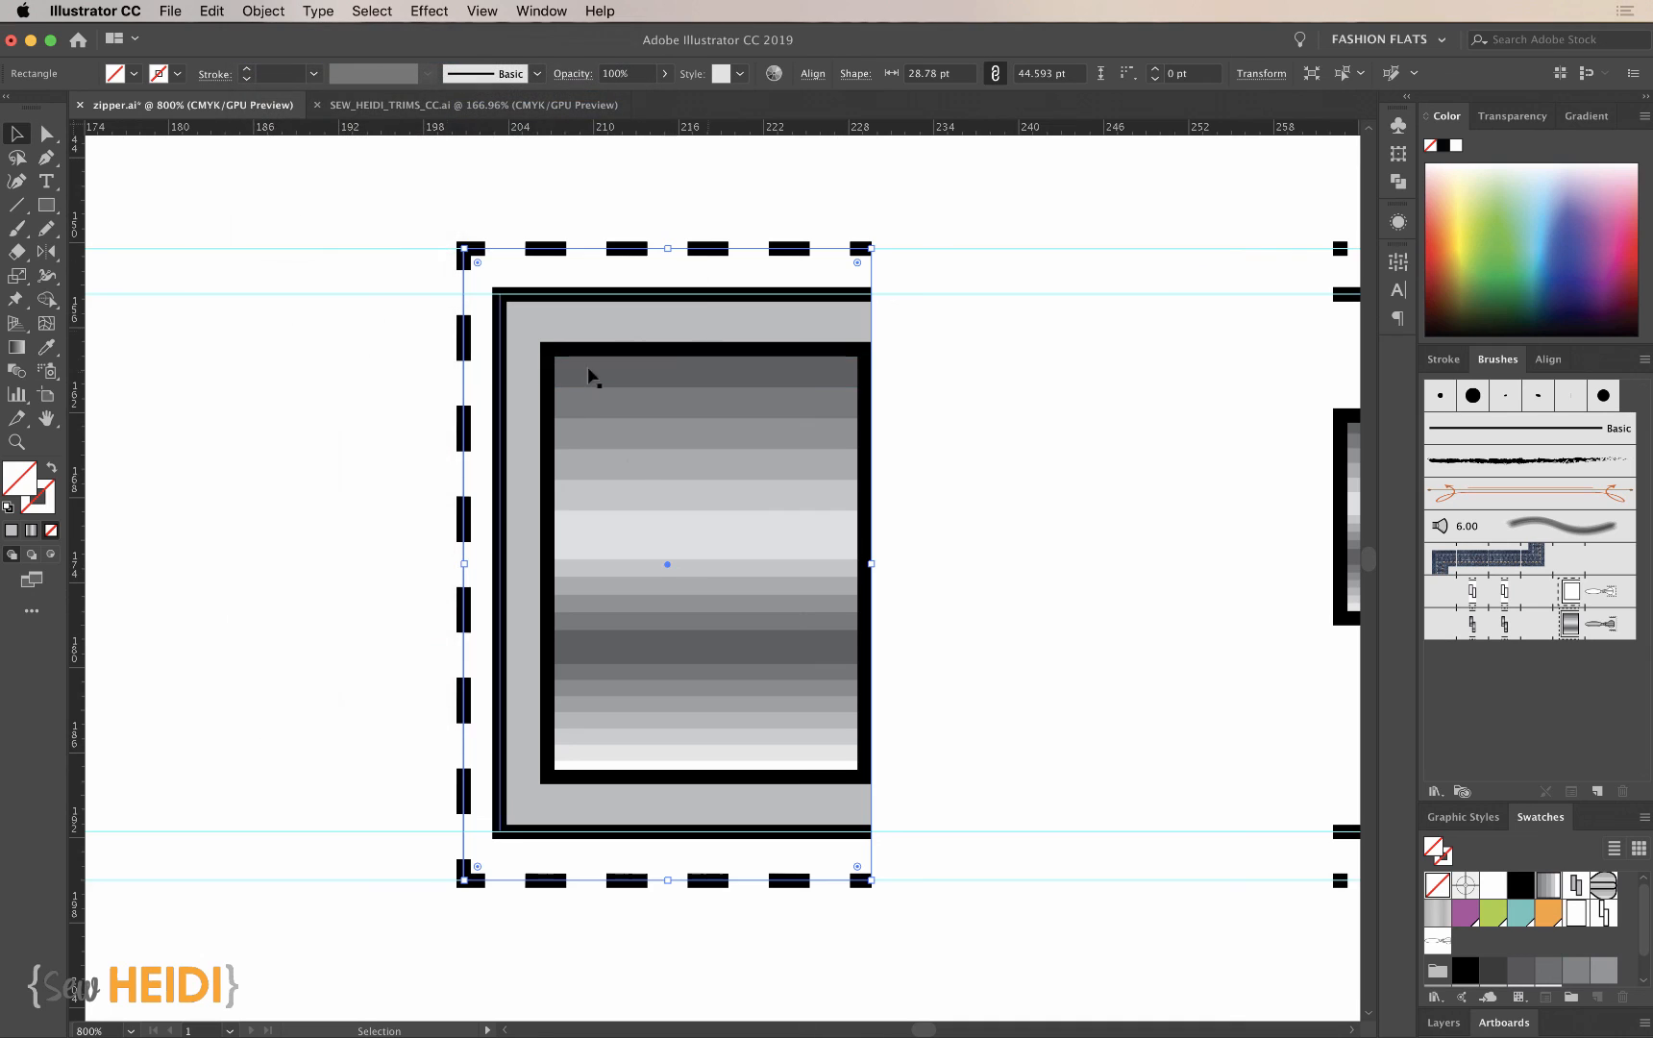
- Draw a rectangle about 8.8 by 38.4 pt over the metallic teeth, spanning the upper and lower solid tape lines
key(super+minus)
scroll(786, 554, right, 5)
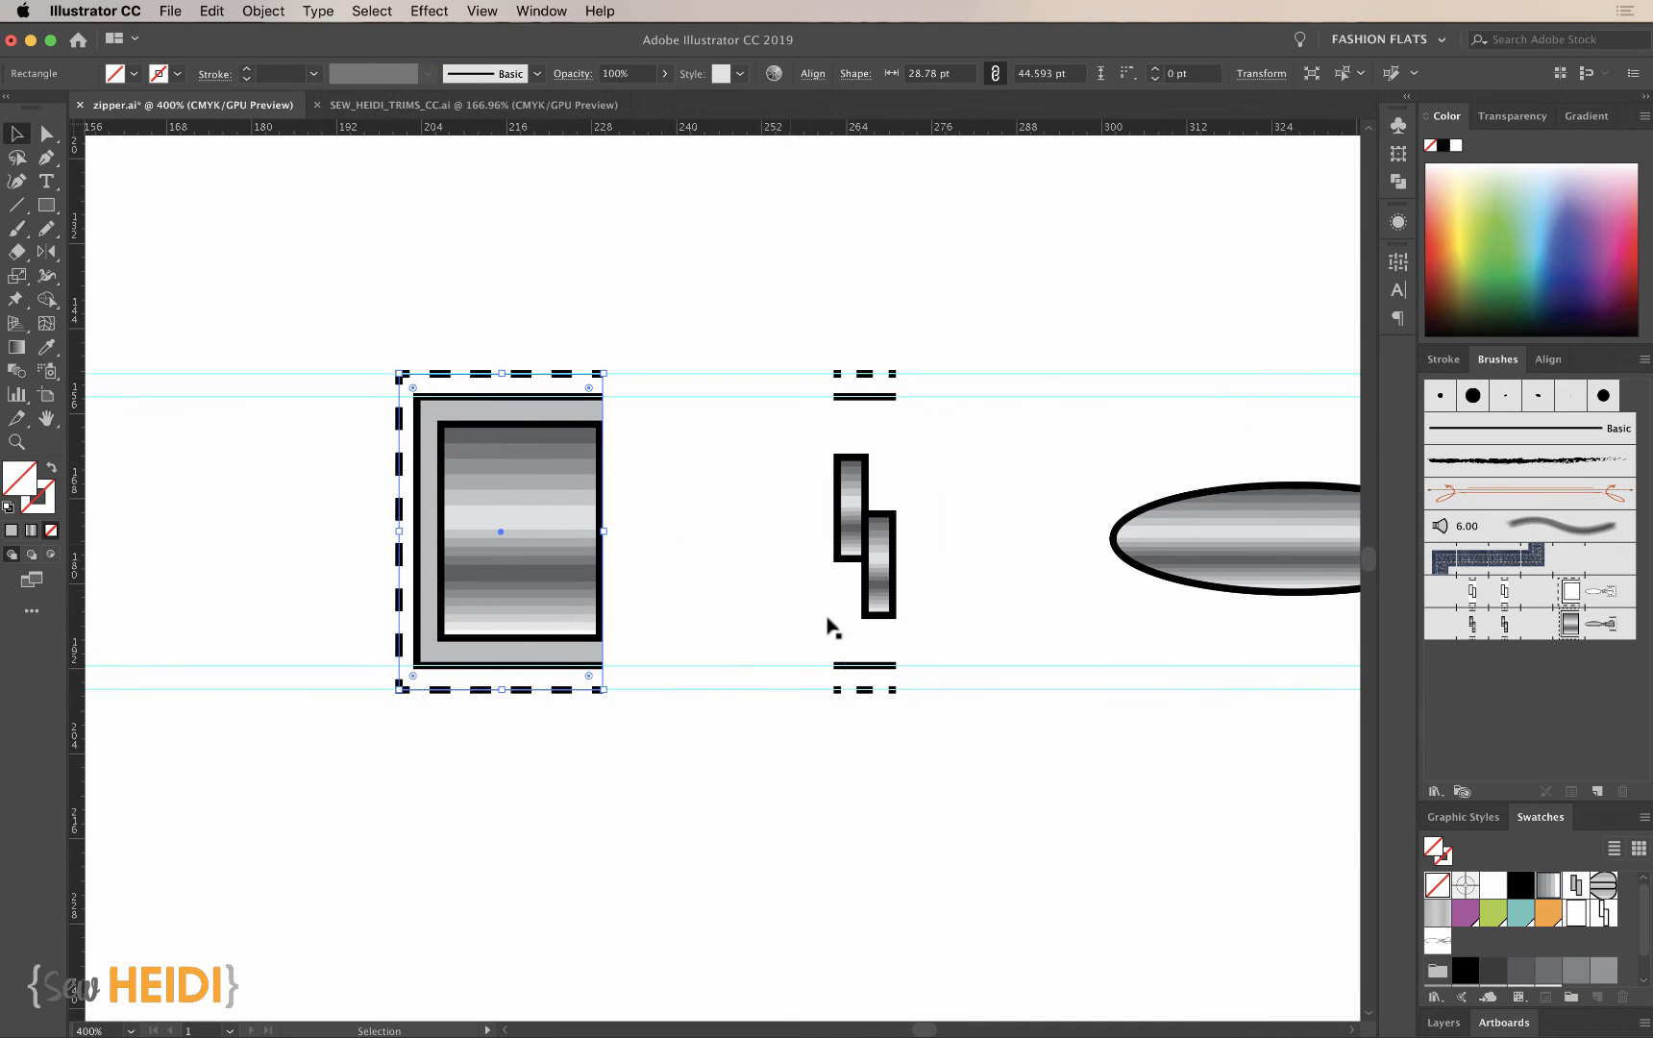
drag(804, 349, 971, 808)
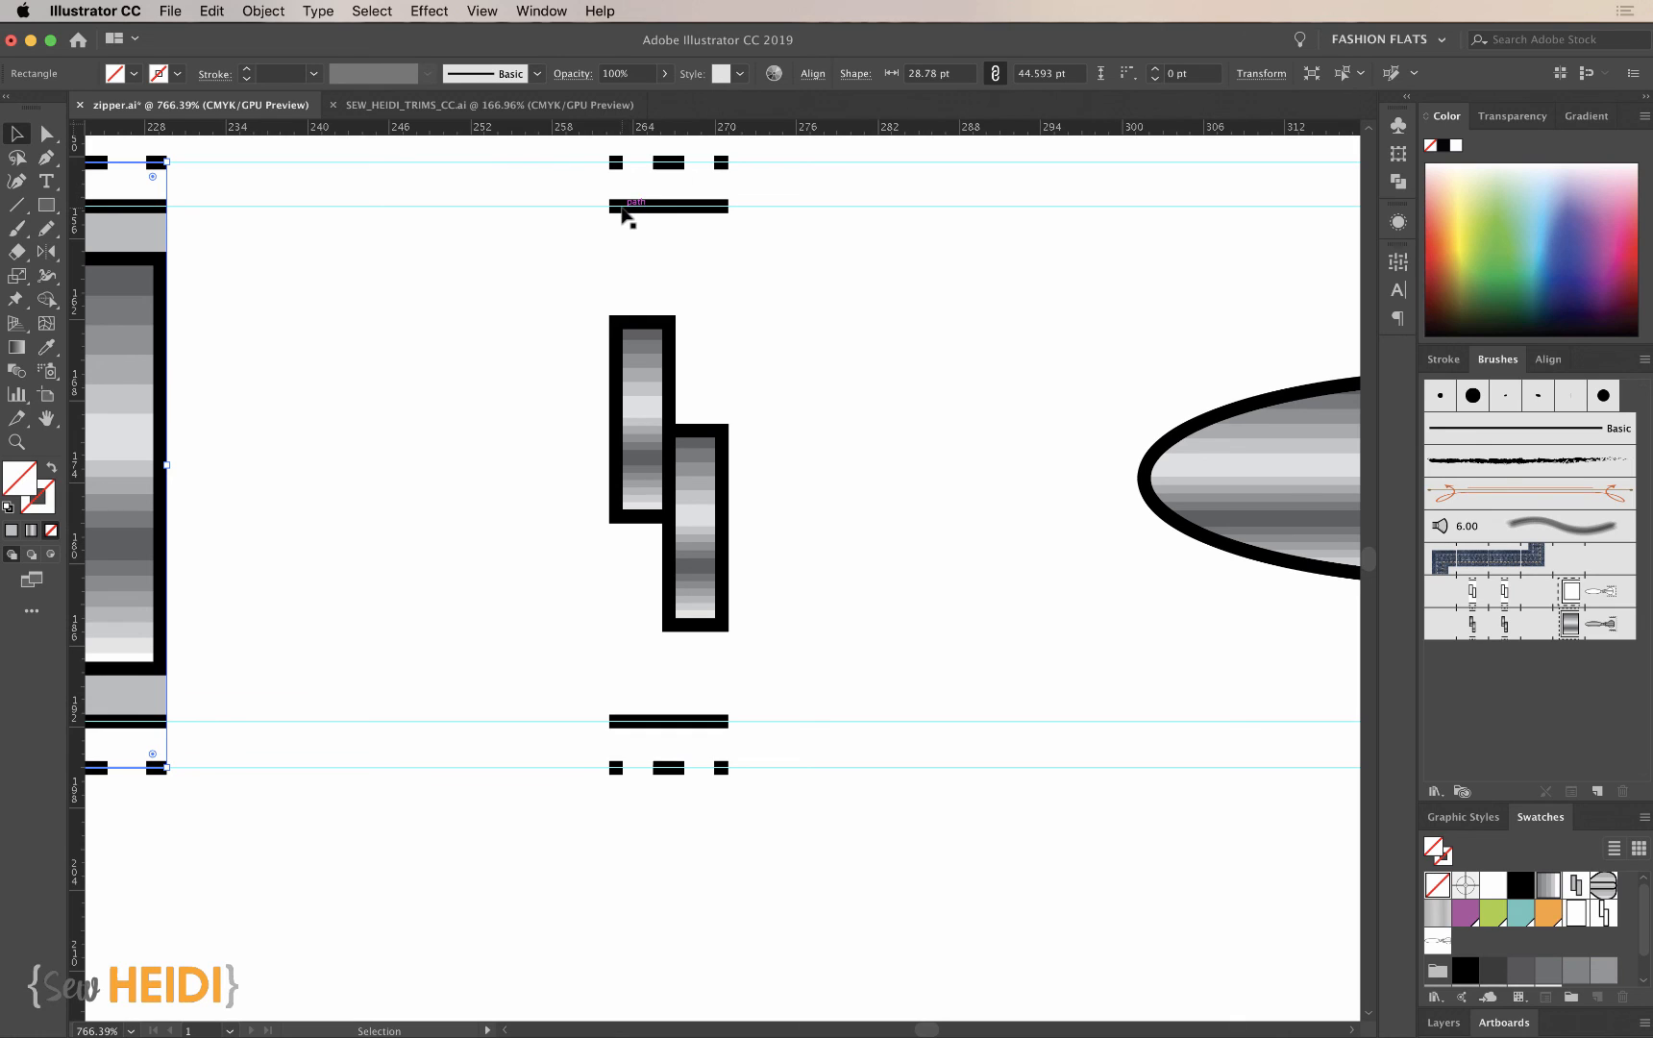
key(m)
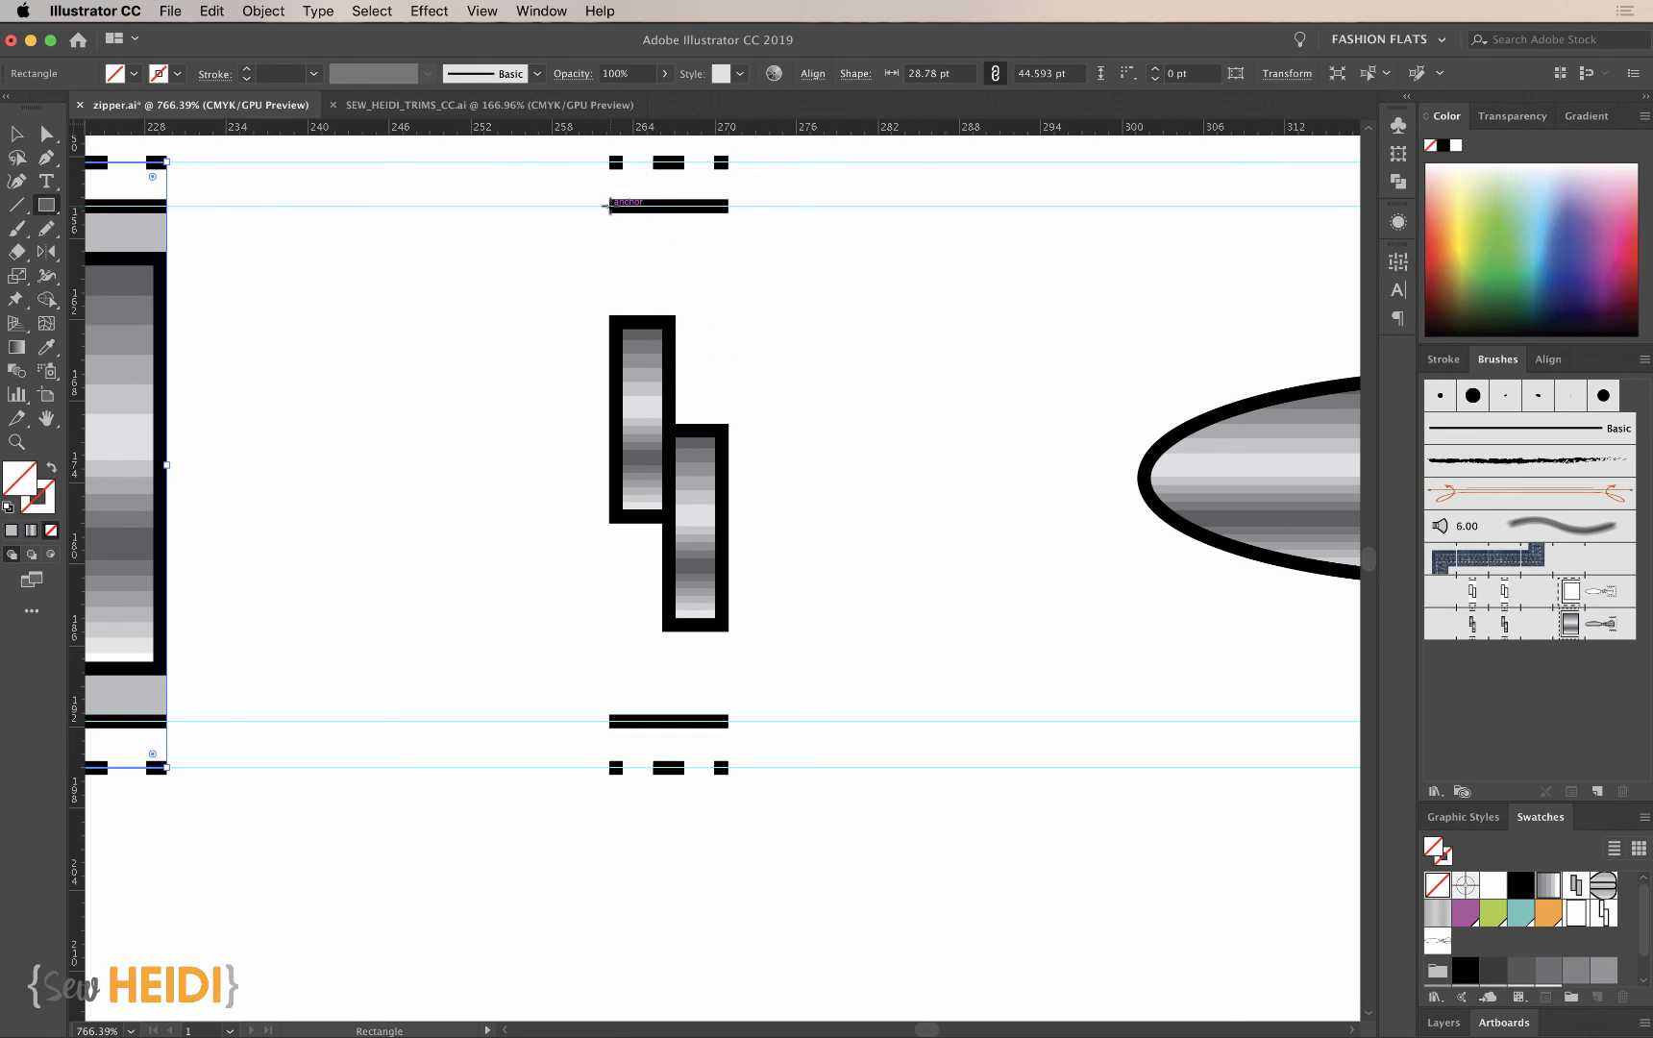
mouse_move(610, 204)
mouse_down()
mouse_move(720, 471)
mouse_move(728, 728)
mouse_up()
- Fill the rectangle over the teeth with the start tile's tape gray, remove its stroke and send it to the back
scroll(385, 726, left, 5)
key(i)
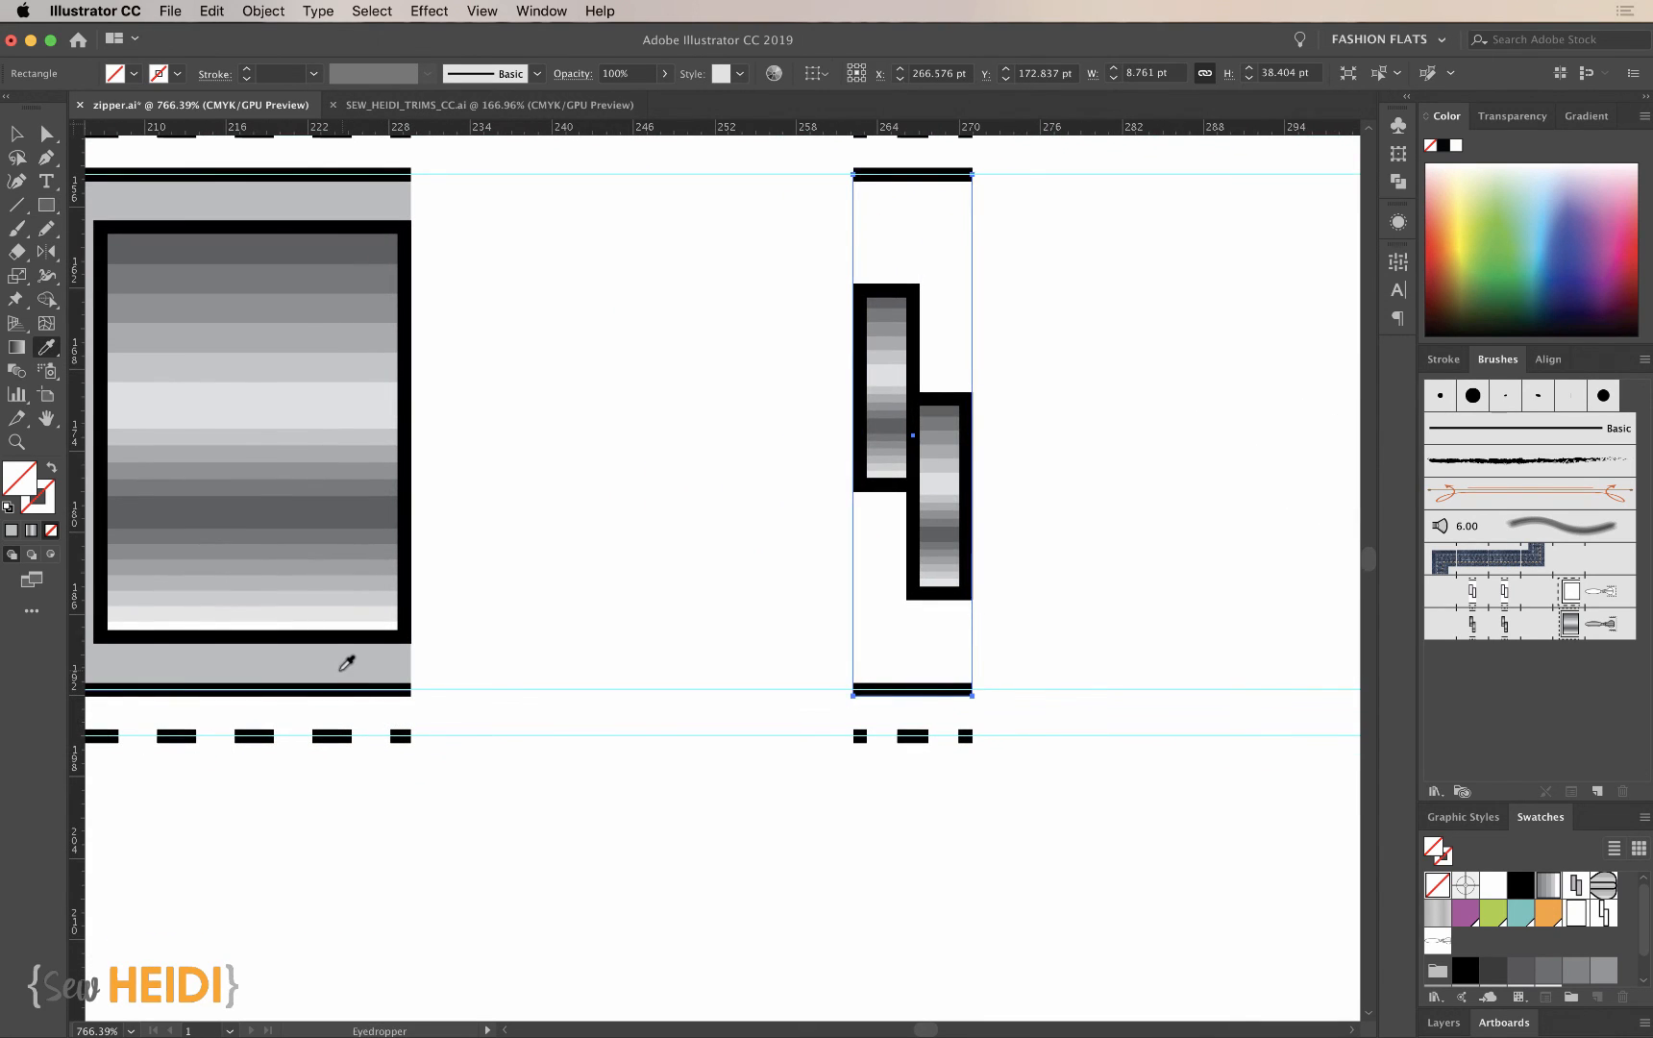
click(338, 671)
click(39, 500)
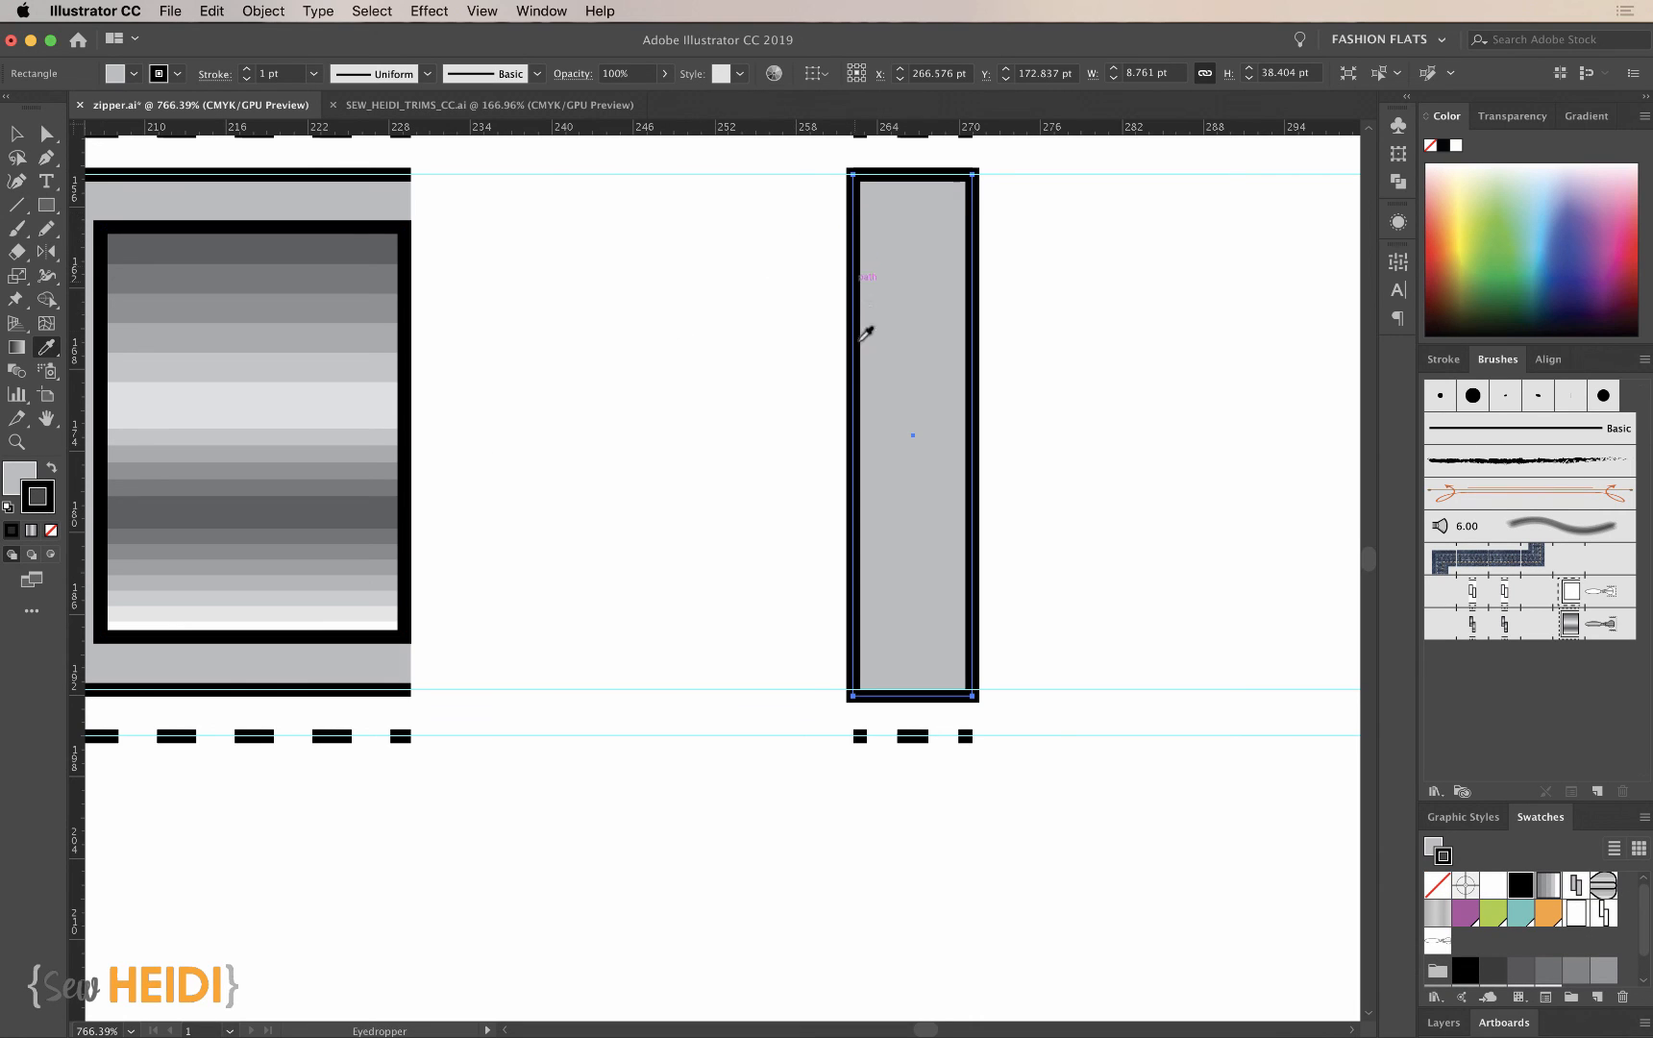
key(v)
click(52, 530)
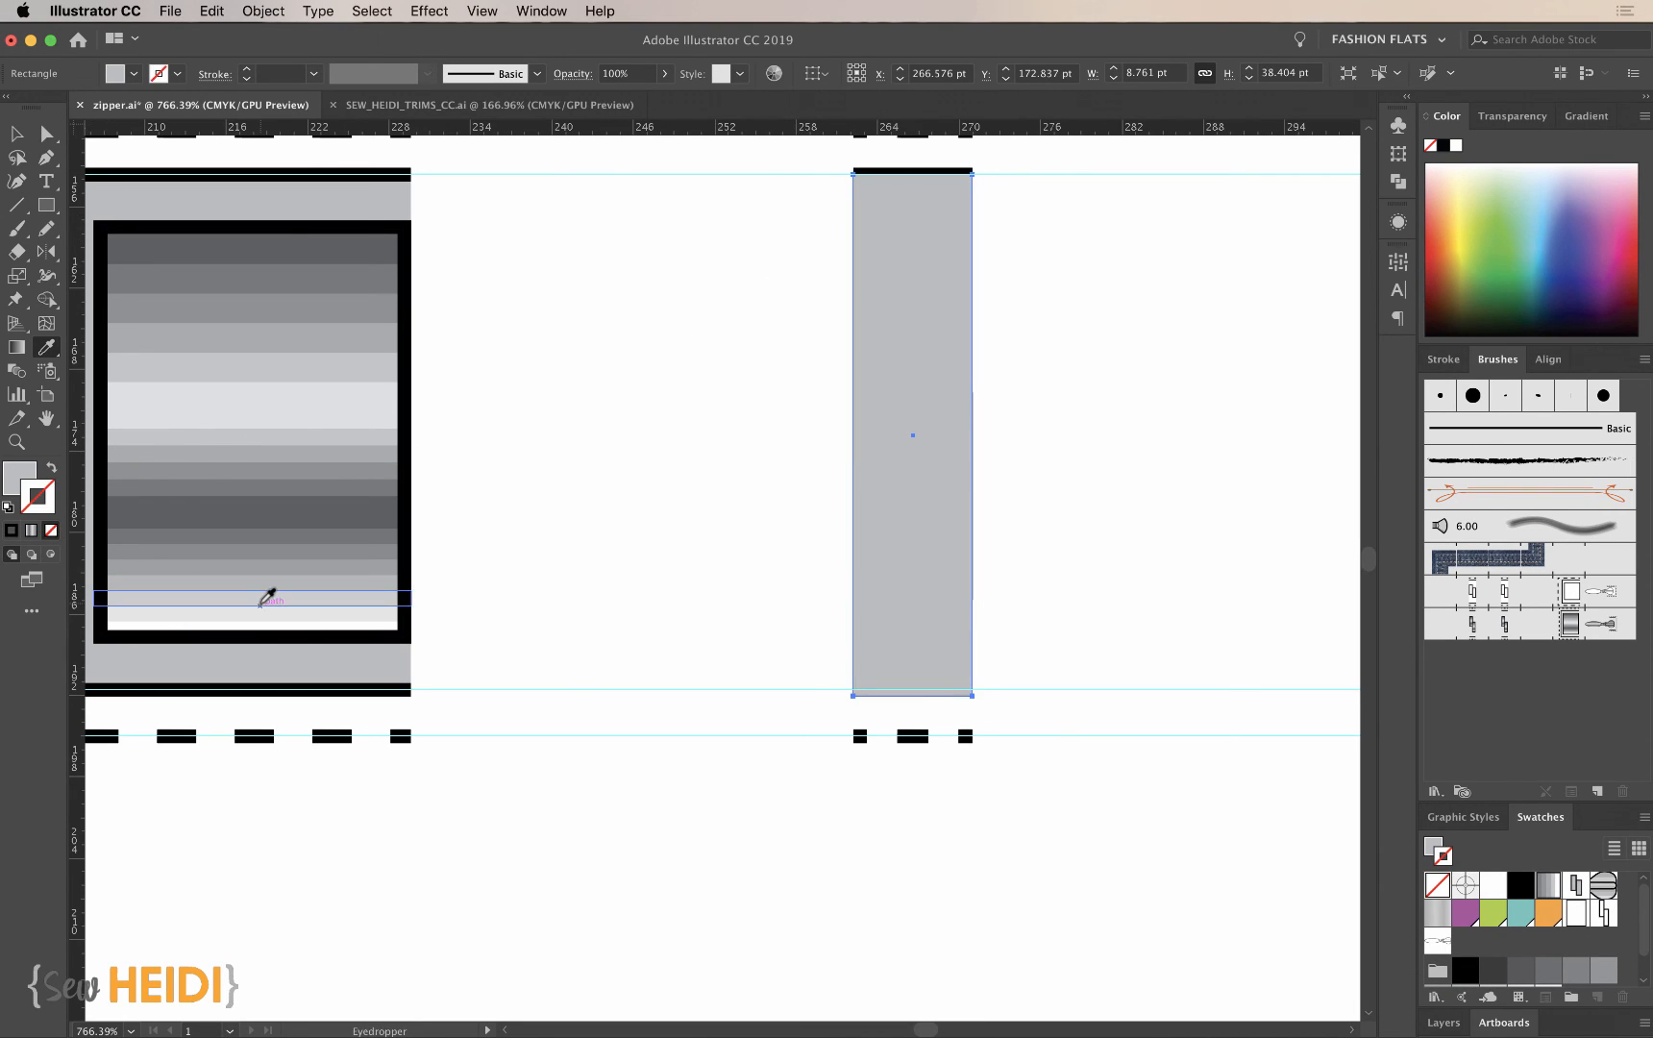
key(super+shift+bracketleft)
click(807, 812)
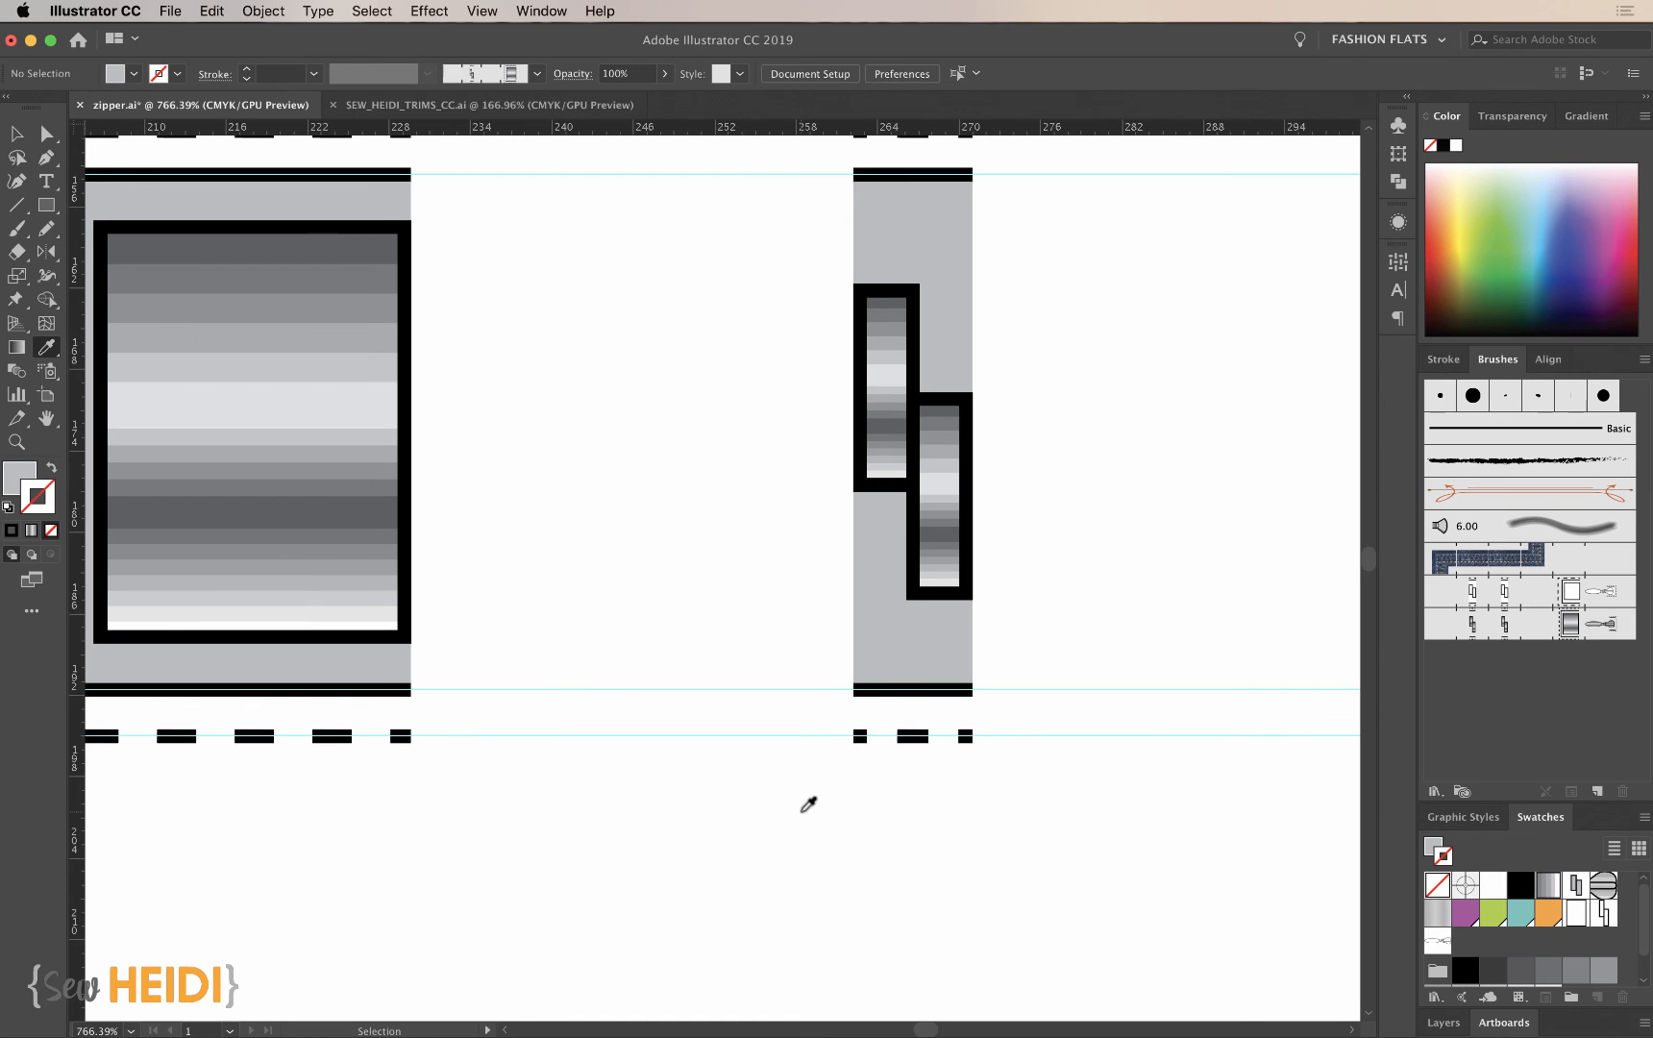
- Select the teeth tile's unfilled, unstroked bounding rectangle
click(855, 727)
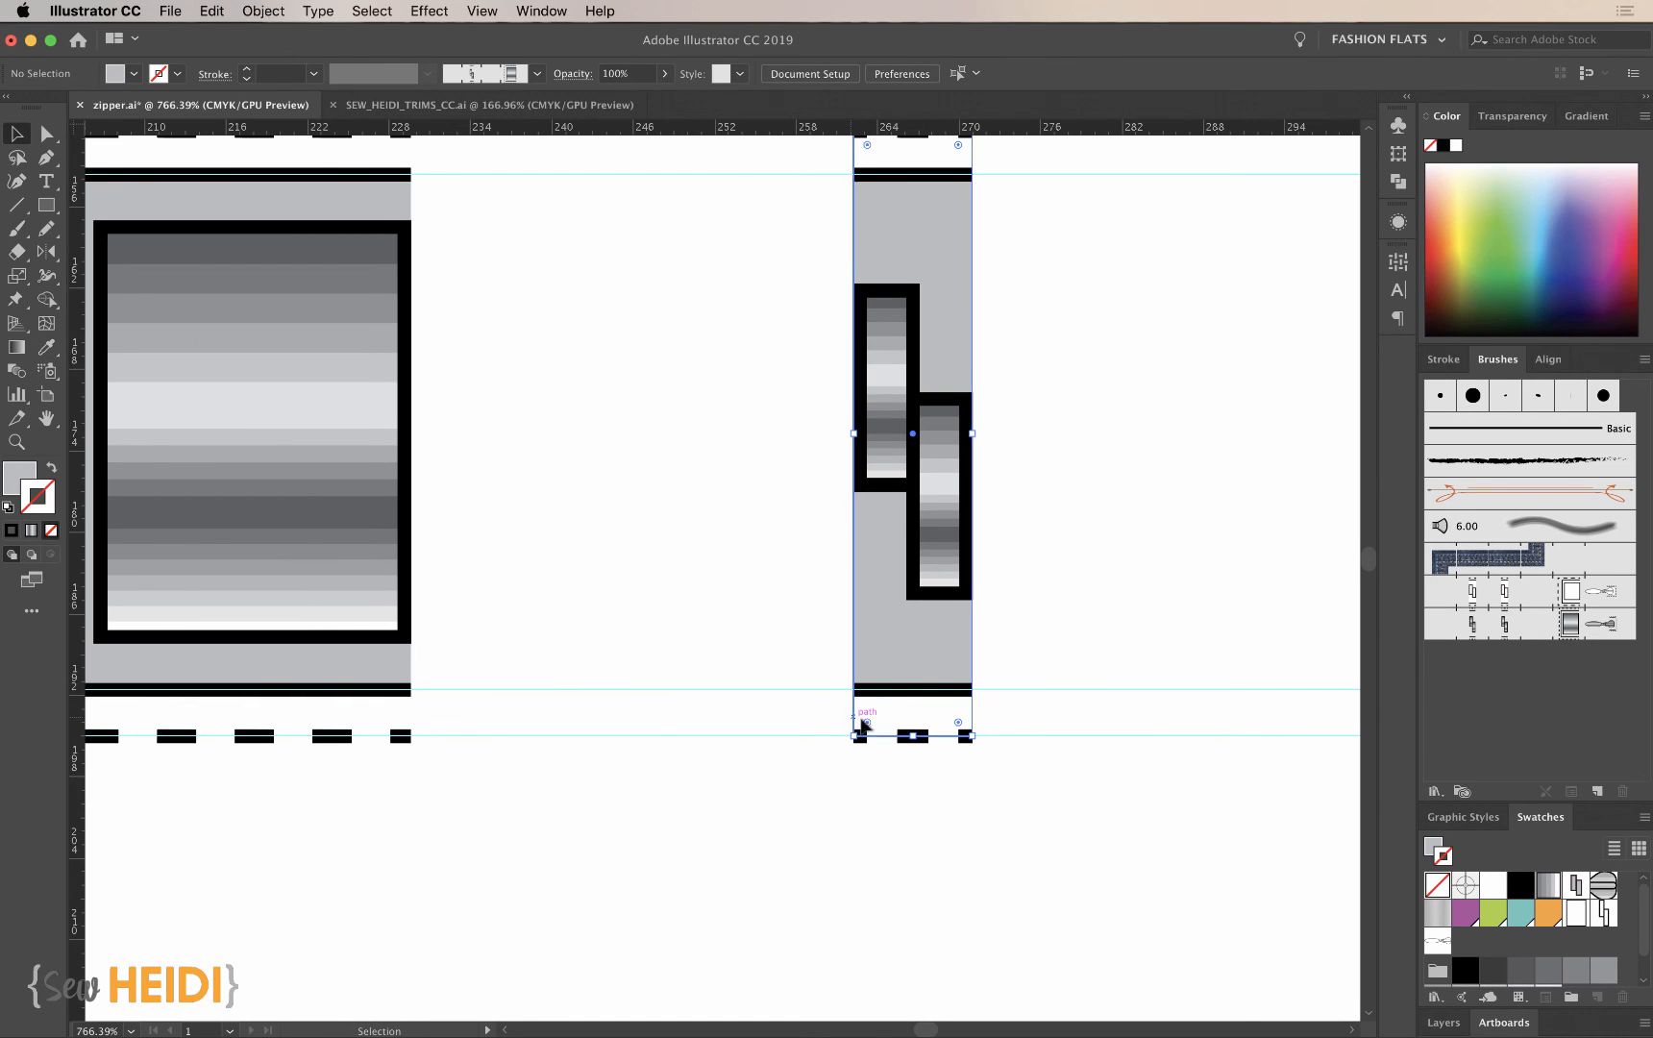
scroll(908, 786, right, 5)
scroll(909, 787, up, 2)
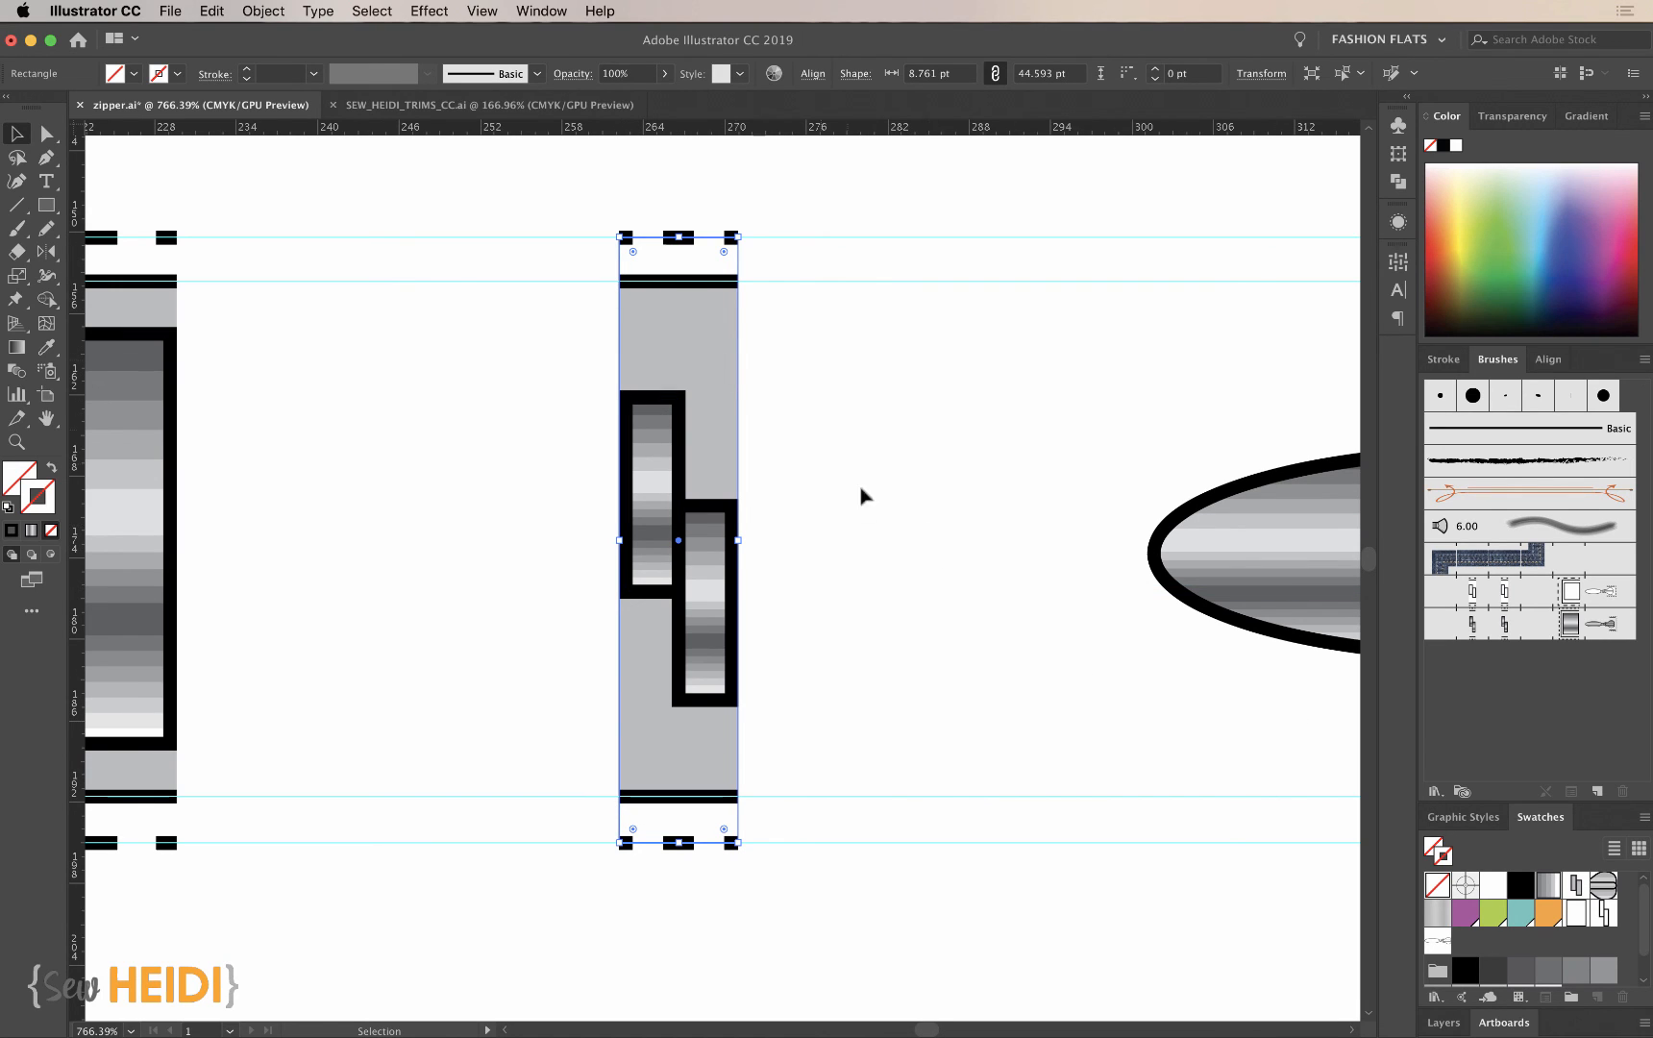
- Fill the solid tape outline around the zipper slider with the gray sampled from the start tile, keeping its black 1 pt stroke
scroll(993, 565, right, 2)
scroll(993, 566, down, 1)
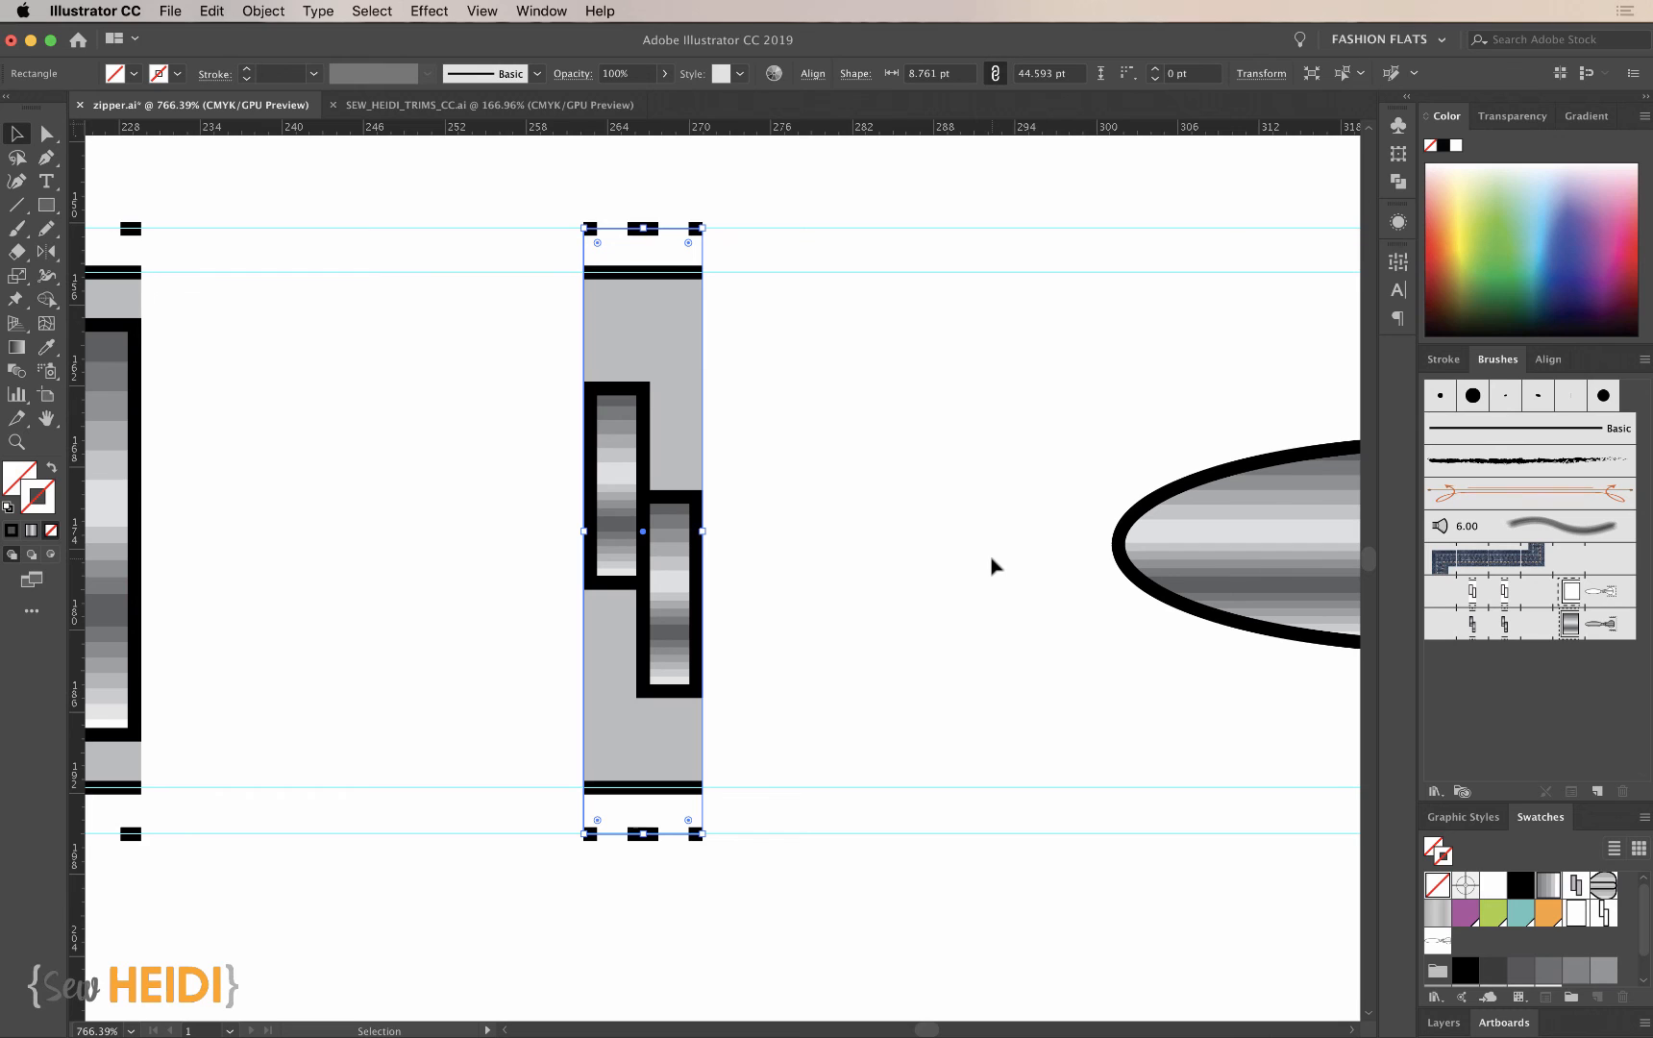
scroll(993, 565, right, 10)
scroll(993, 565, down, 2)
scroll(993, 565, right, 16)
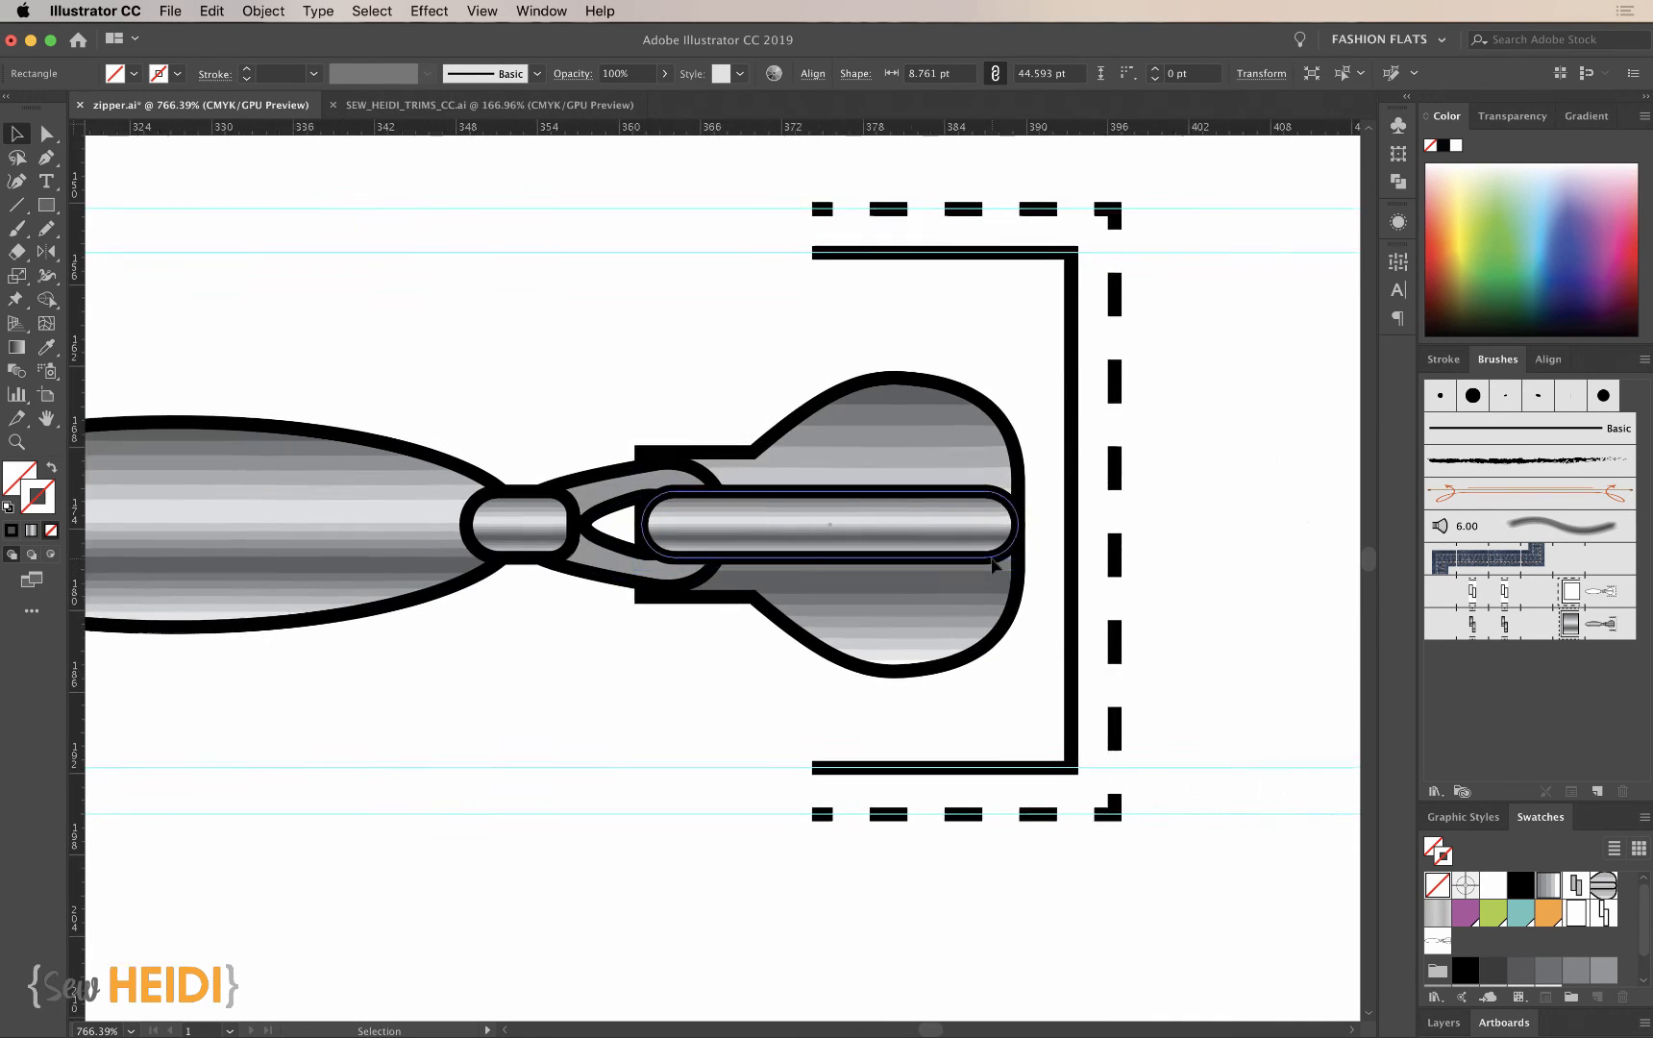
scroll(982, 332, up, 1)
click(959, 258)
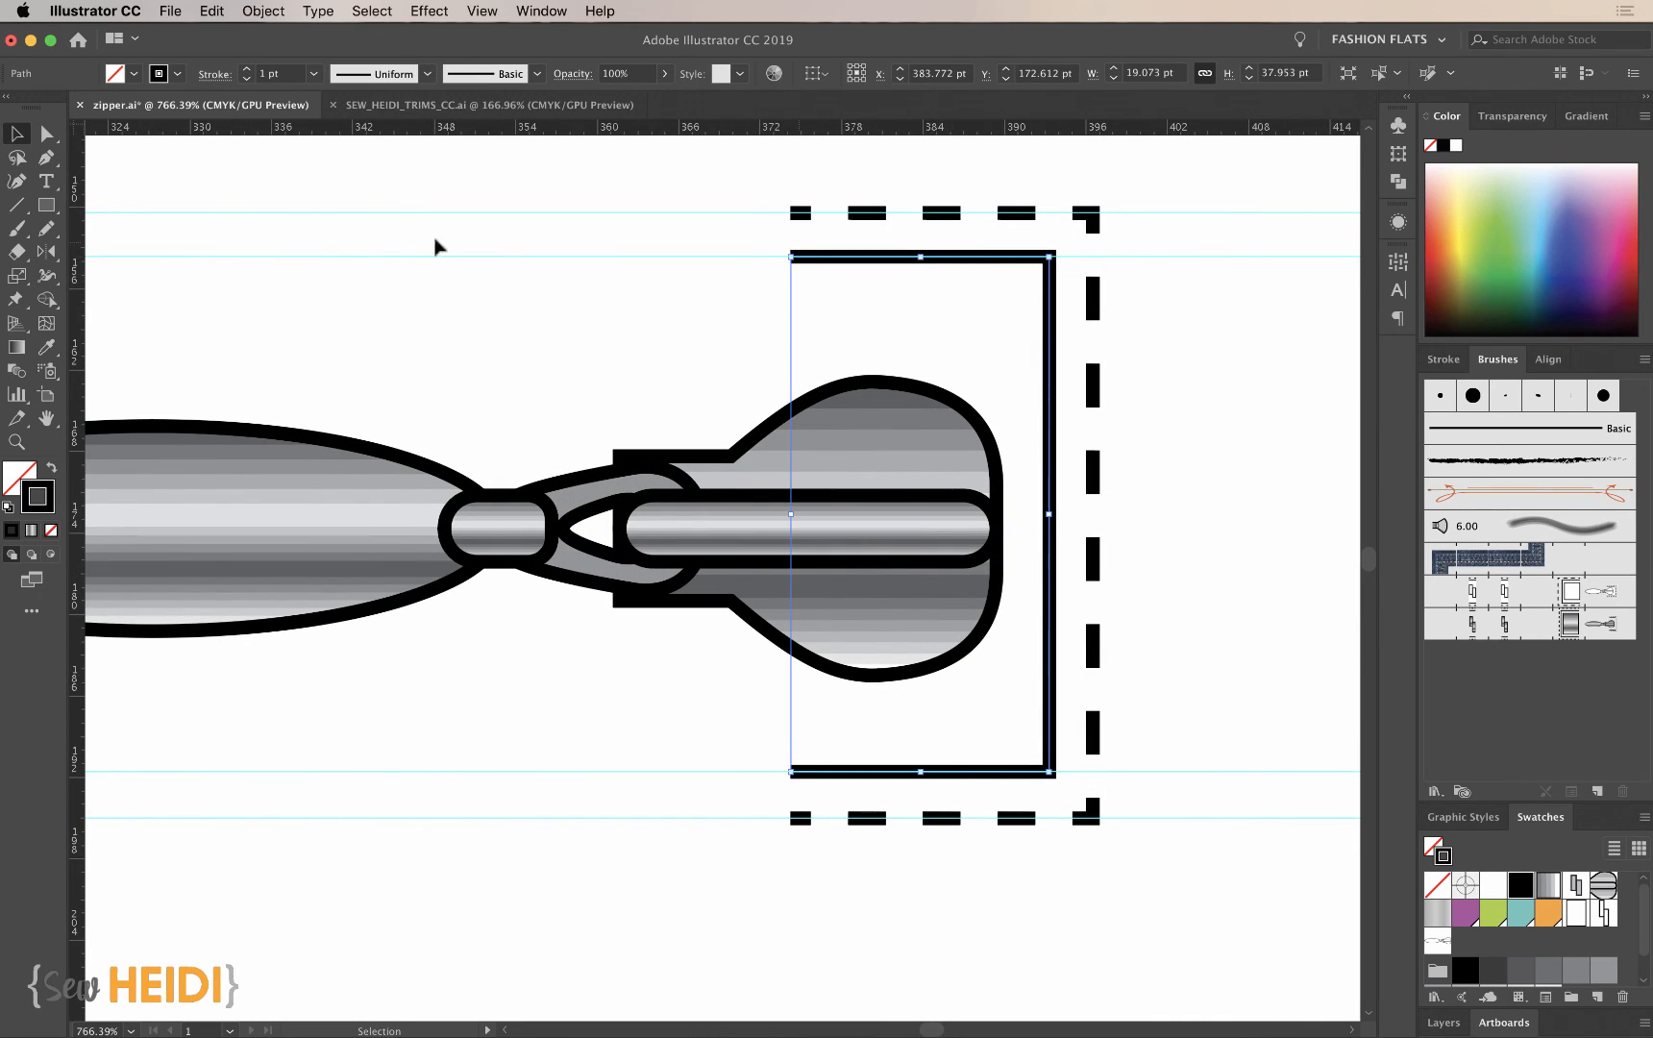
key(super+minus)
key(super+minus)
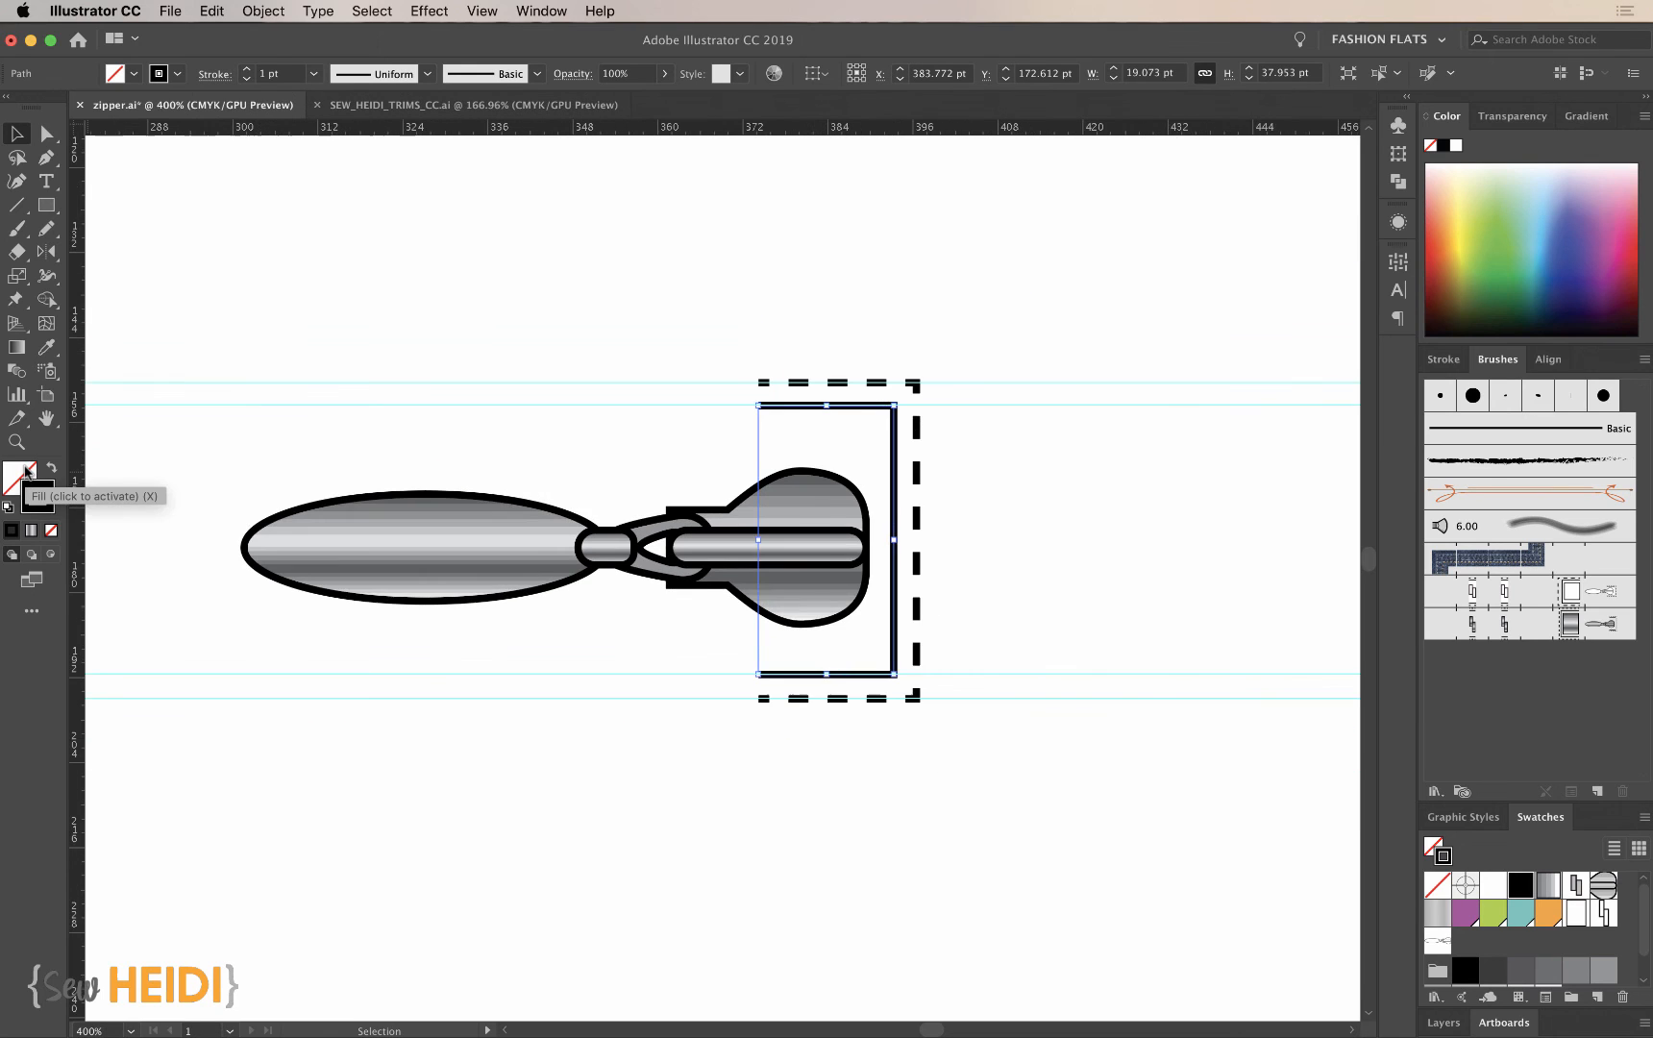
key(i)
key(super+minus)
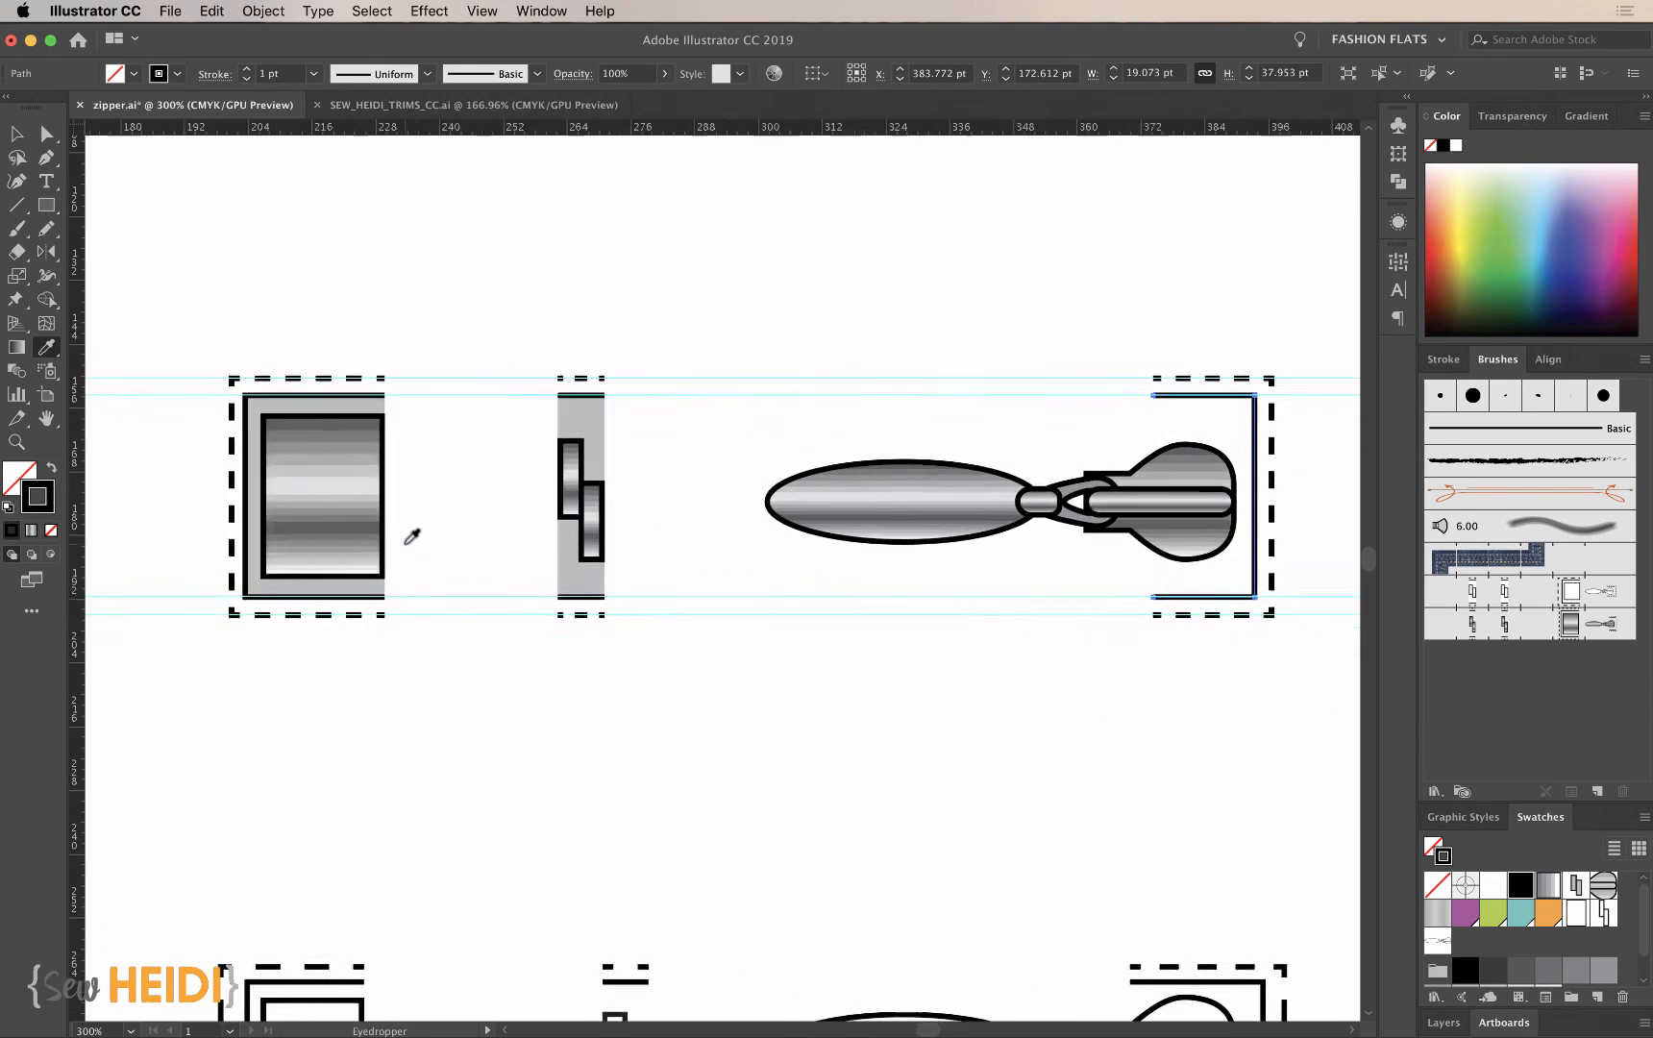
scroll(404, 461, left, 1)
click(380, 396)
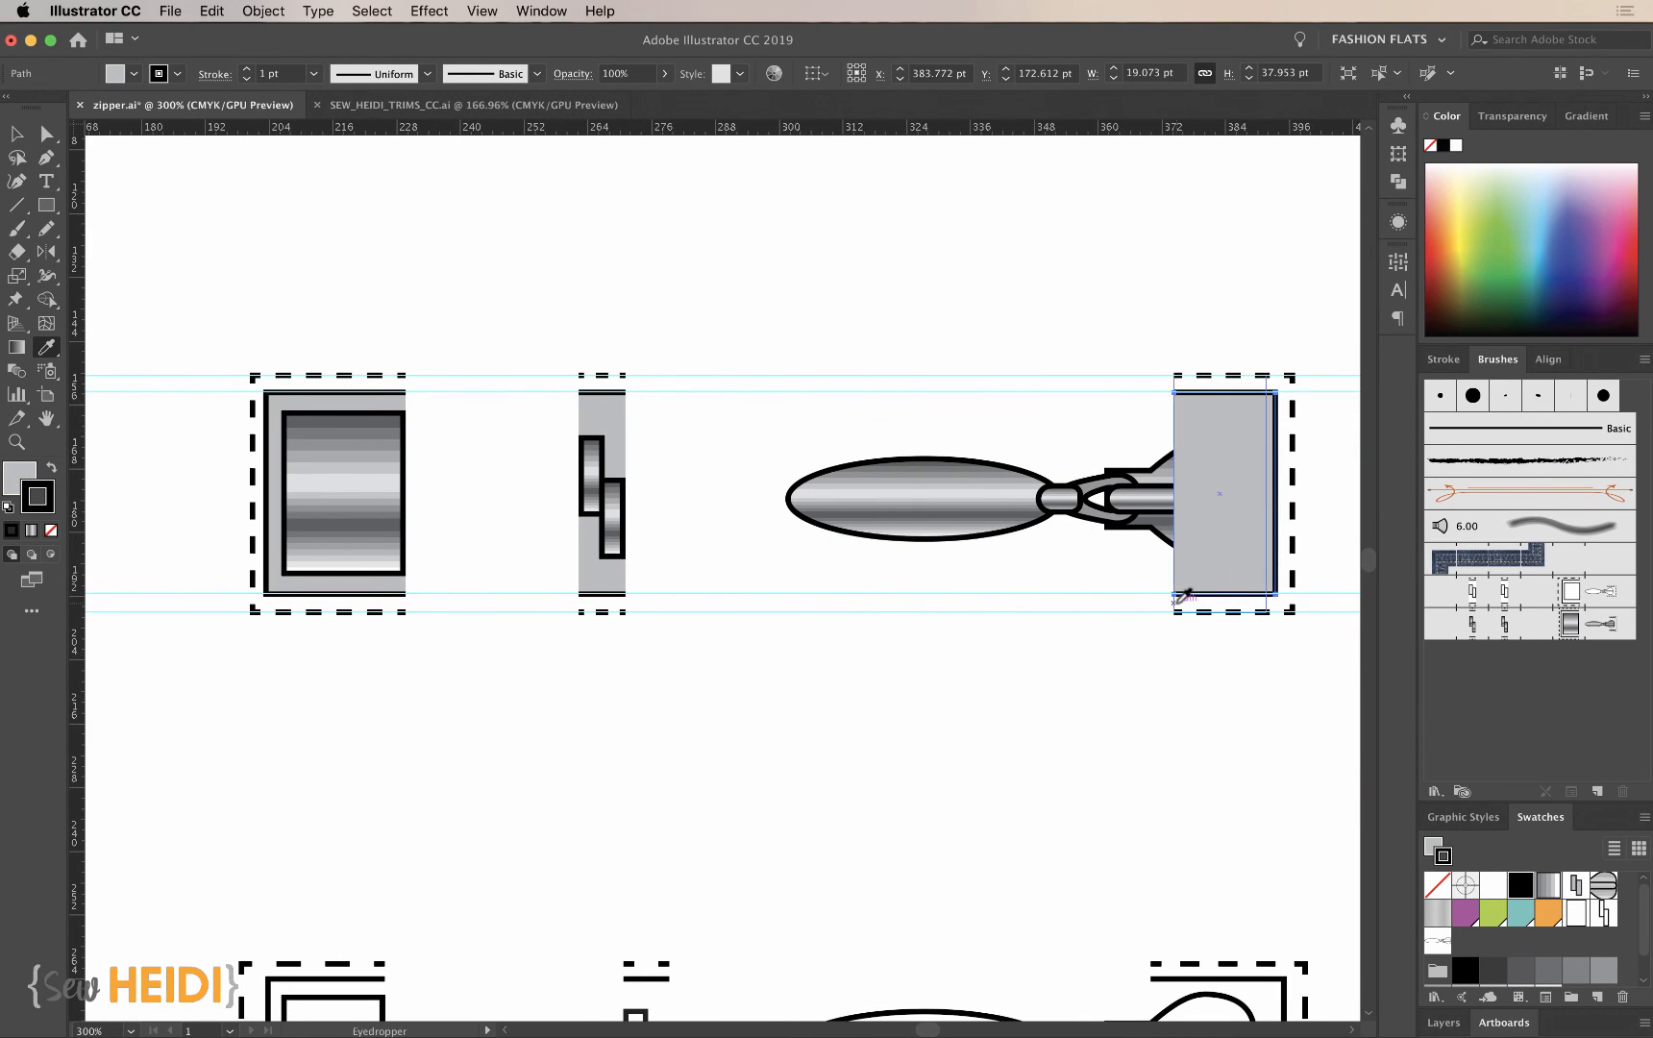
- Bring the zipper slider and pull group in front of the end tile's gray tape
scroll(949, 752, right, 10)
key(v)
click(904, 711)
click(745, 527)
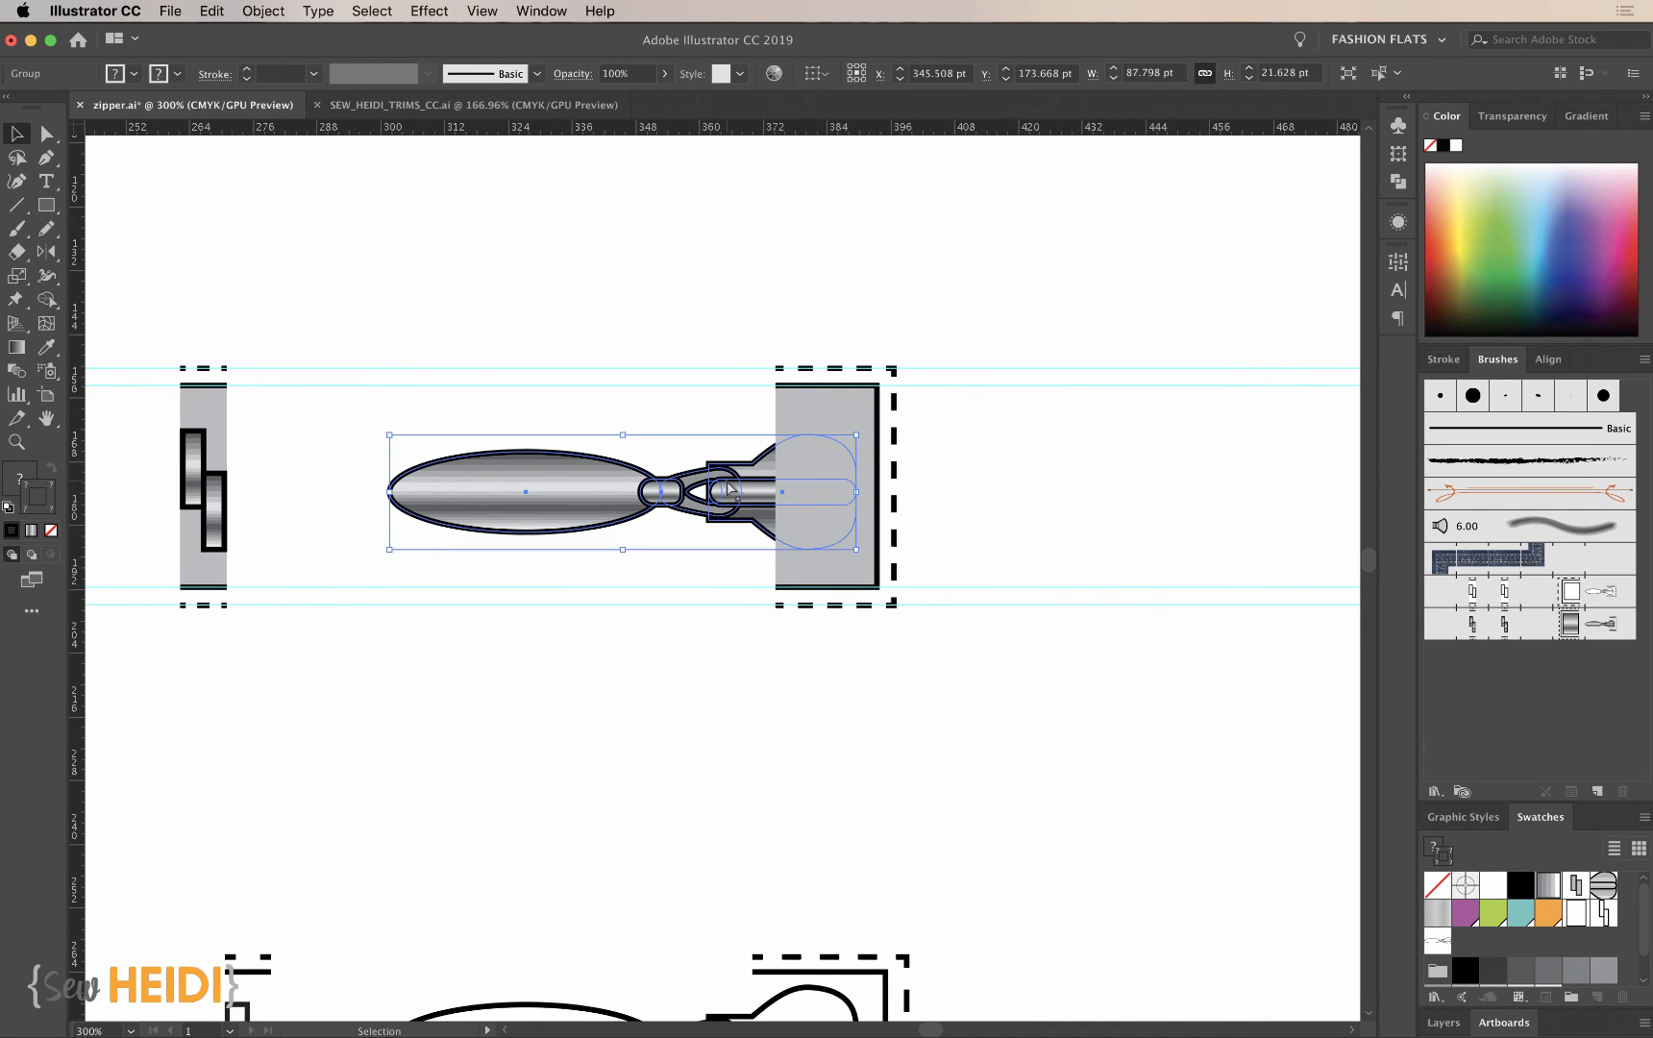
key(super+shift+bracketright)
- Replace the metallic pattern brush's end tile with the gray-taped slider artwork and apply the change to existing strokes
key(super+minus)
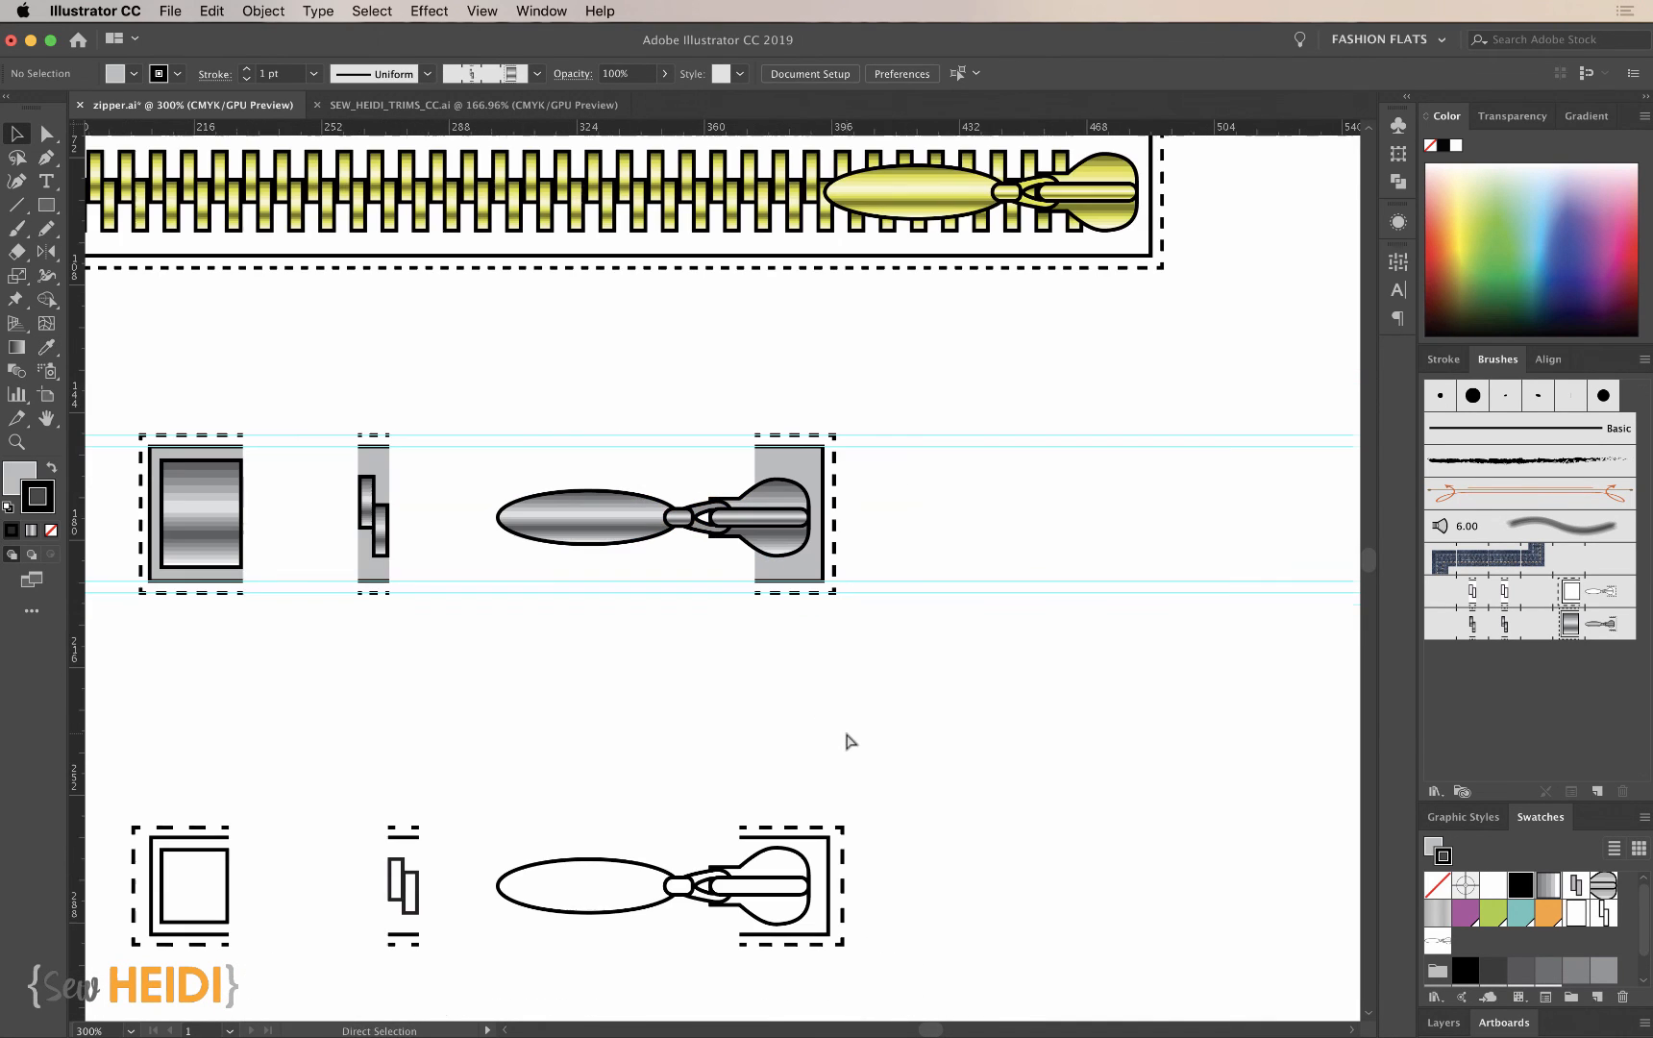
drag(712, 380, 947, 692)
scroll(949, 694, left, 2)
scroll(949, 694, up, 1)
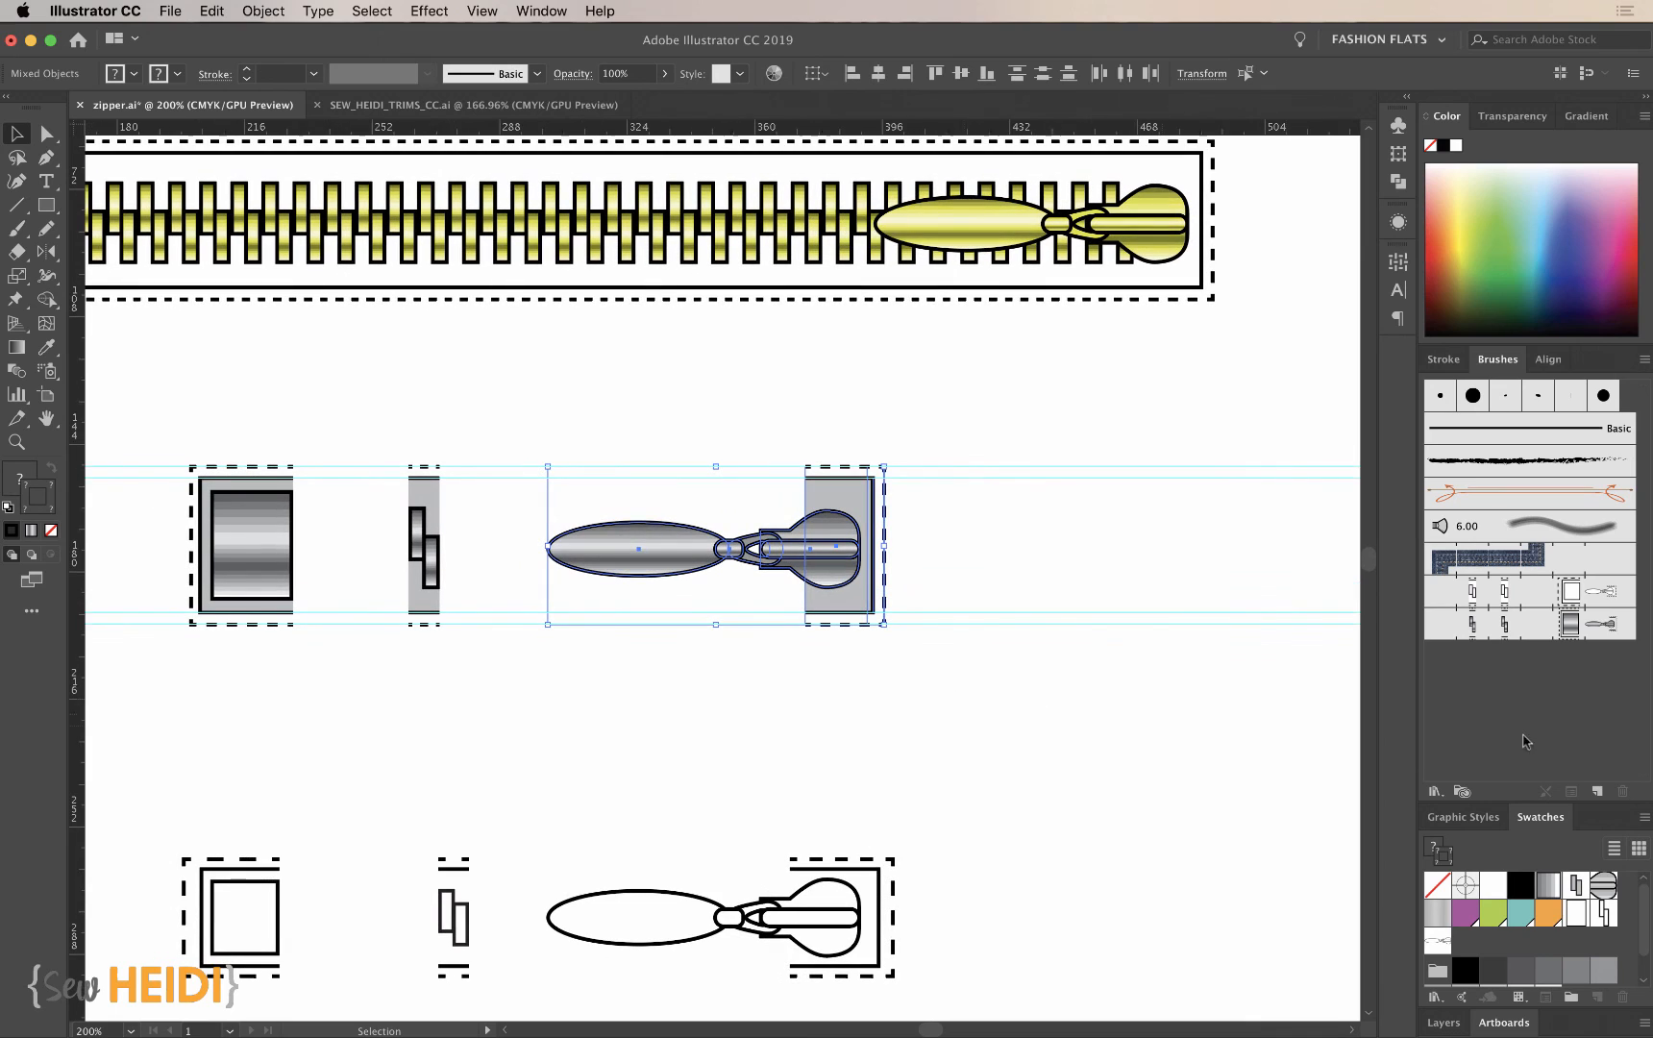
drag(871, 569, 1604, 627)
click(1042, 807)
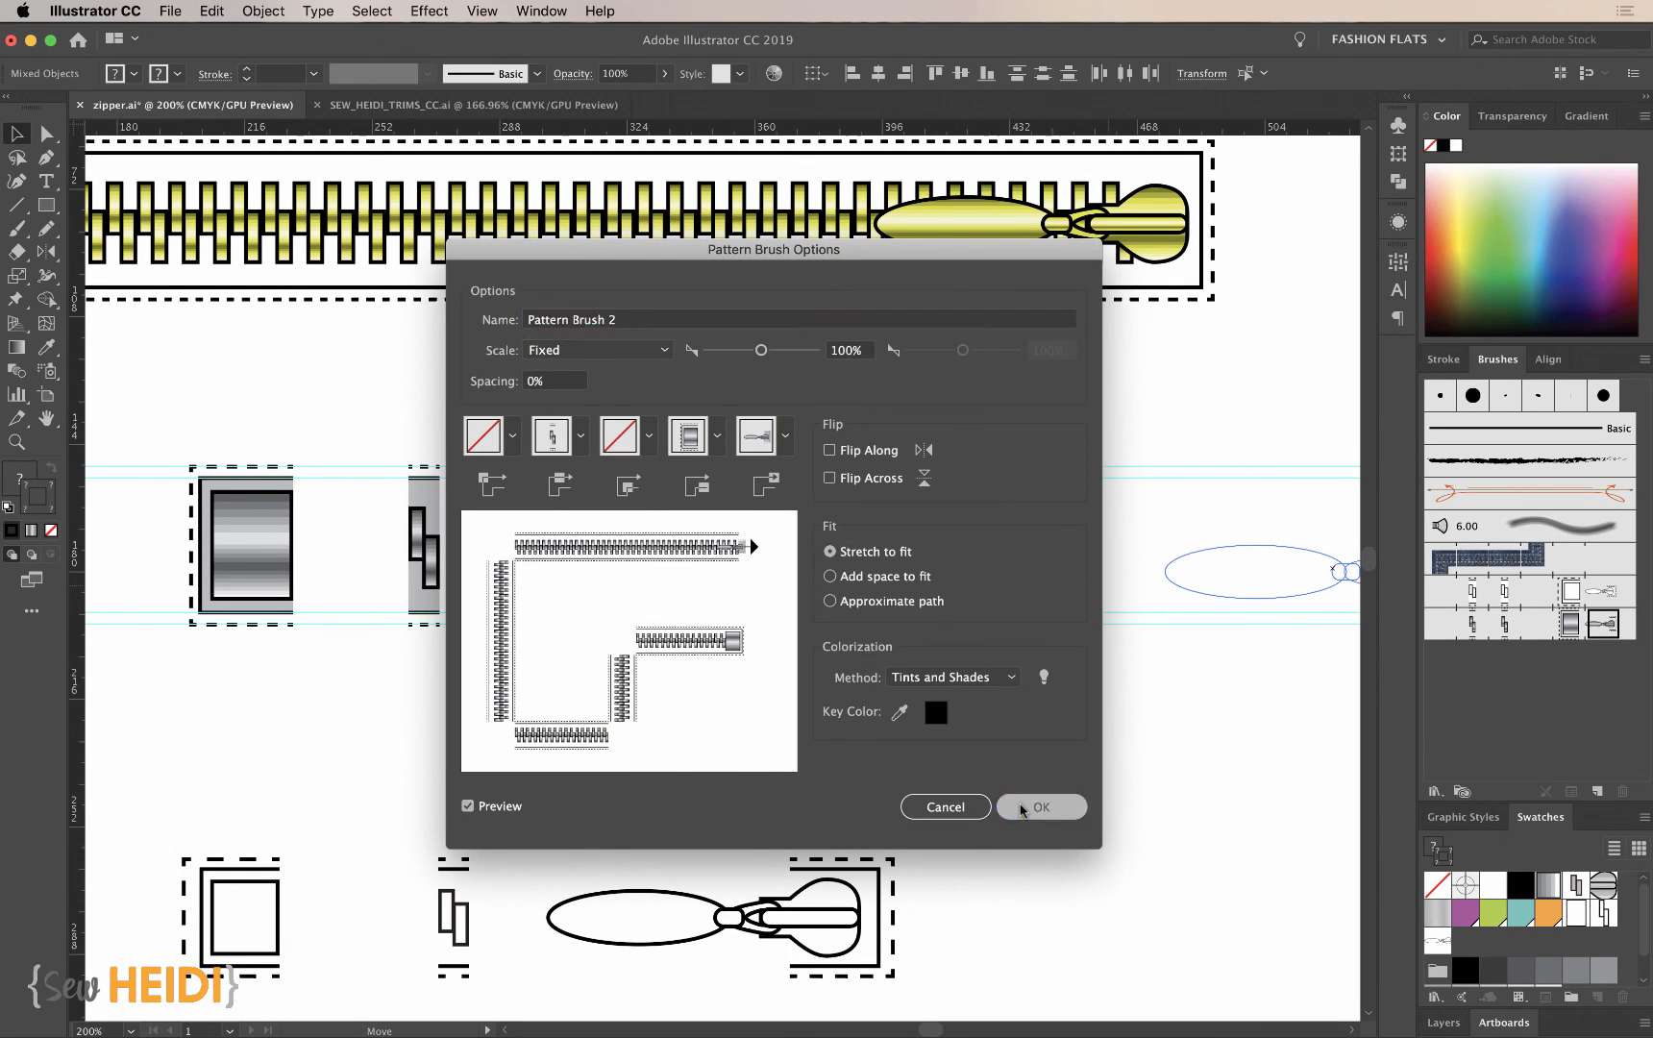
click(820, 575)
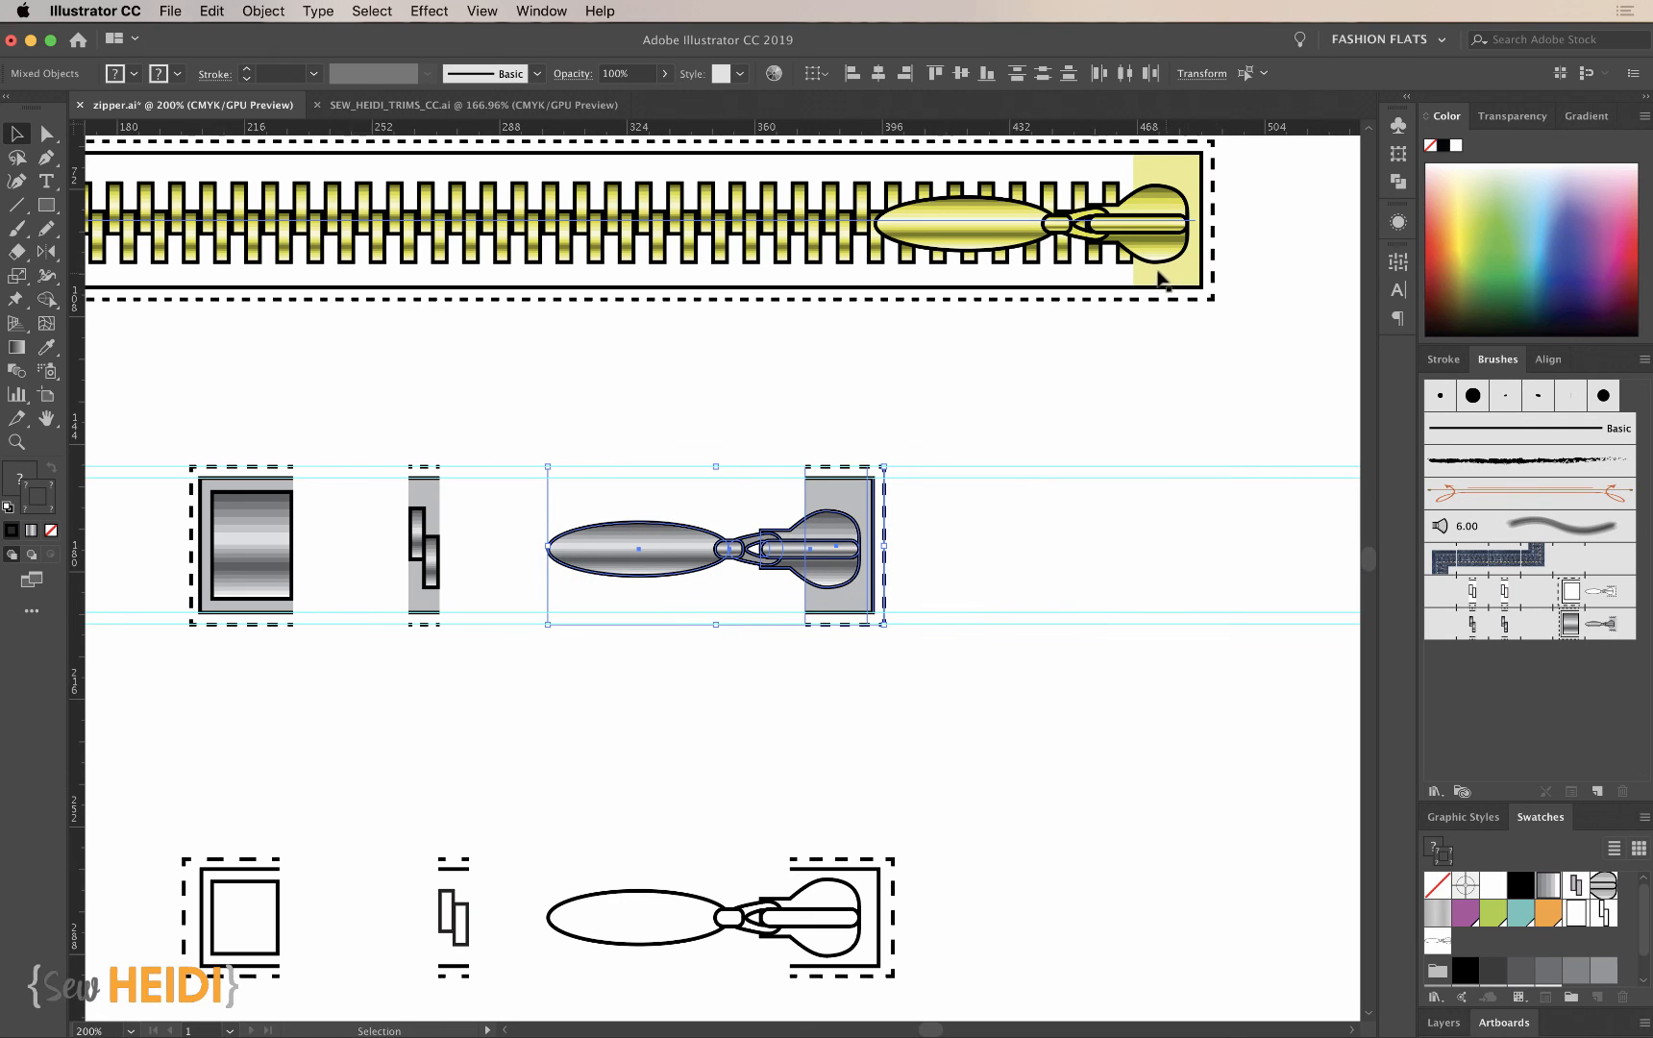
- Replace the metallic brush's side tile with the gray-taped teeth artwork and apply the change to existing strokes
click(424, 538)
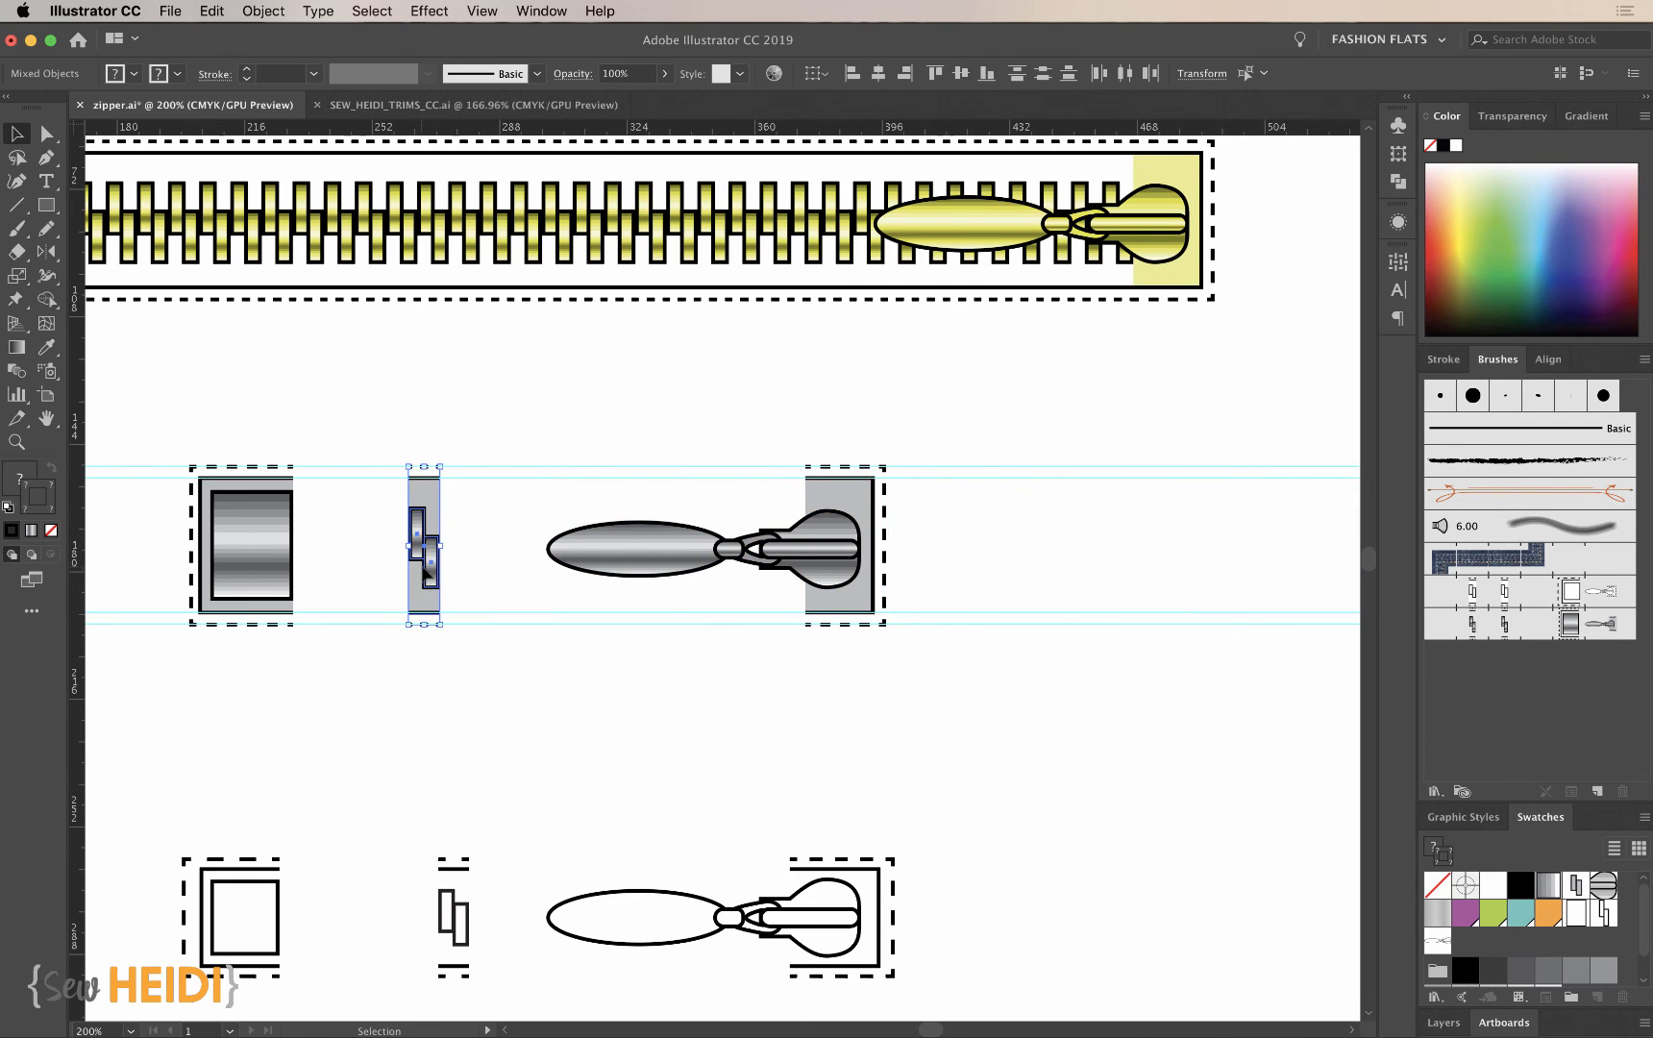
drag(431, 581, 1492, 632)
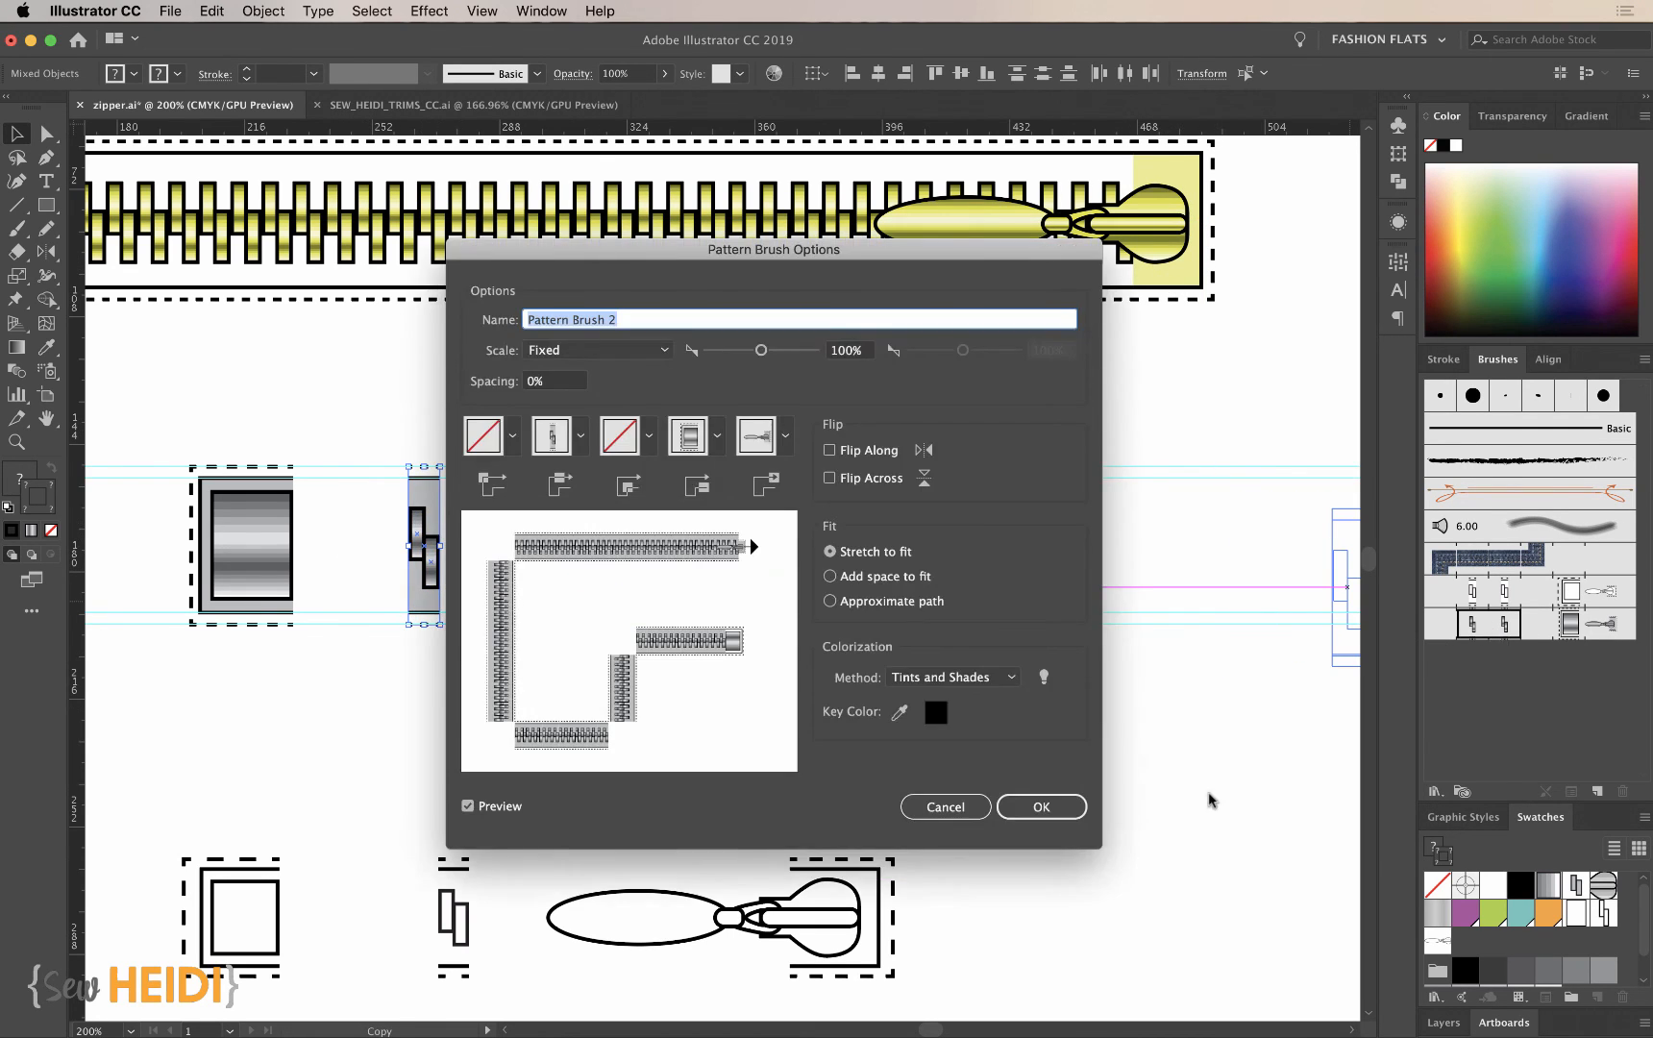
click(1021, 804)
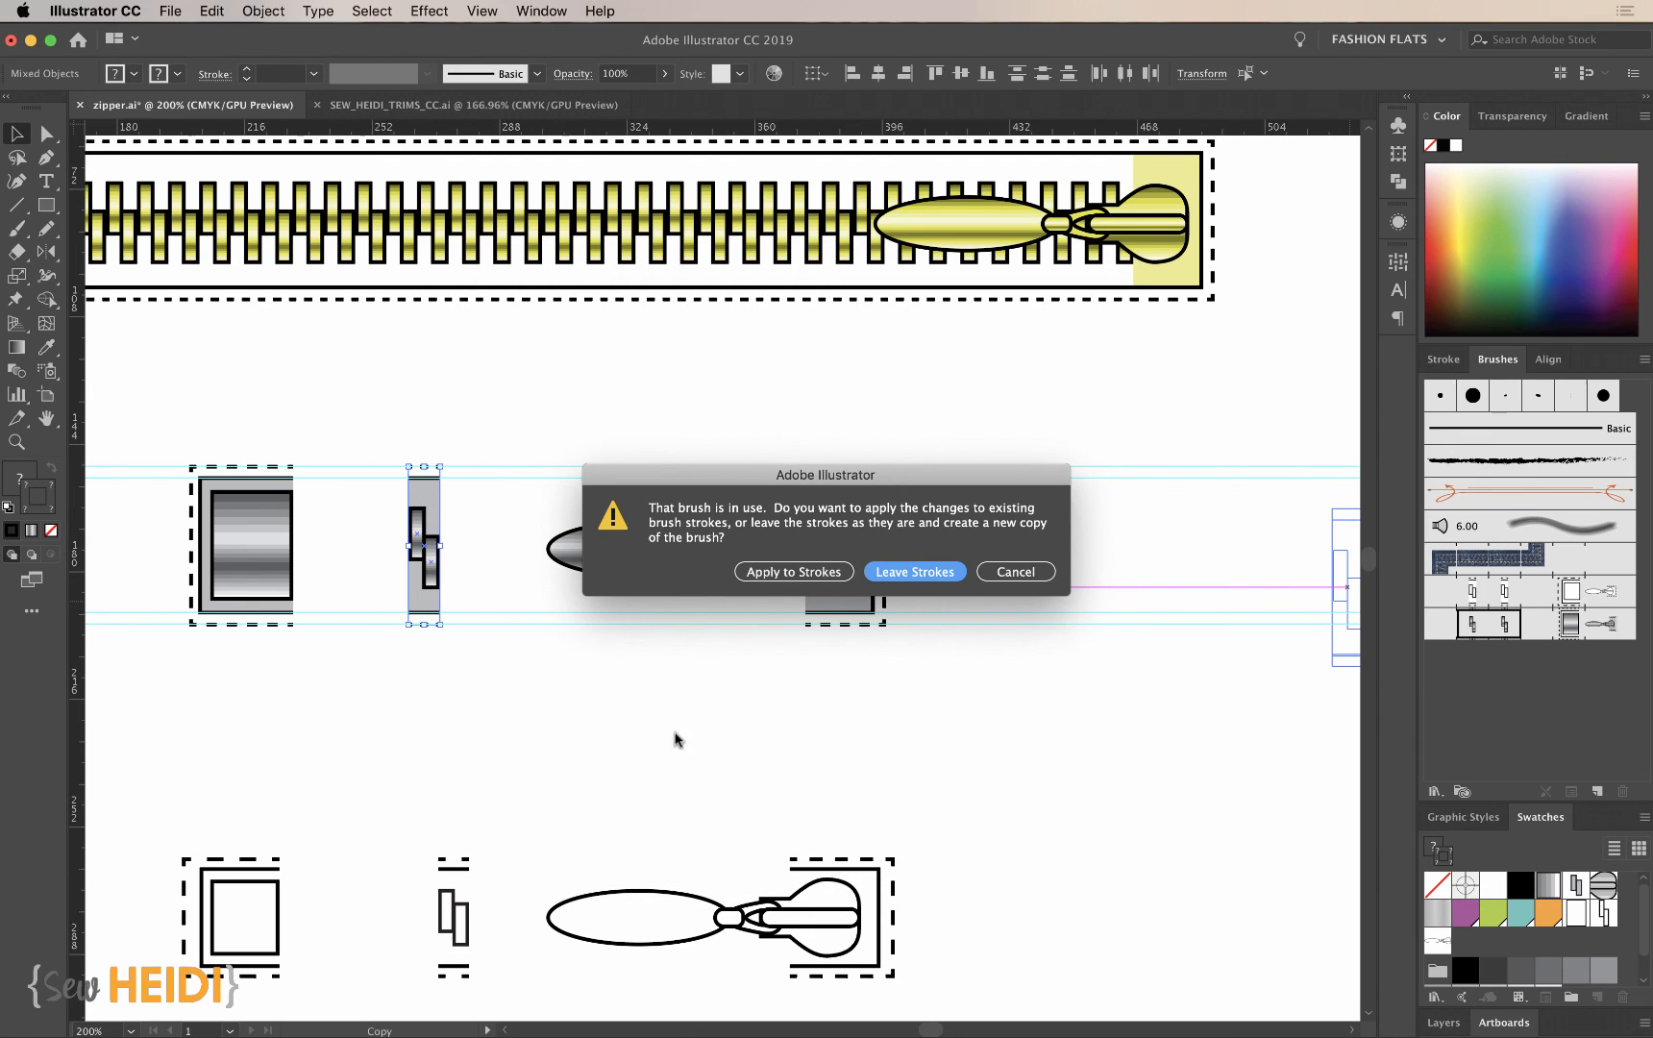
click(820, 574)
- Replace the metallic brush's start tile with the gray-taped end stop artwork and apply the change to existing strokes
scroll(694, 705, up, 2)
scroll(699, 709, left, 2)
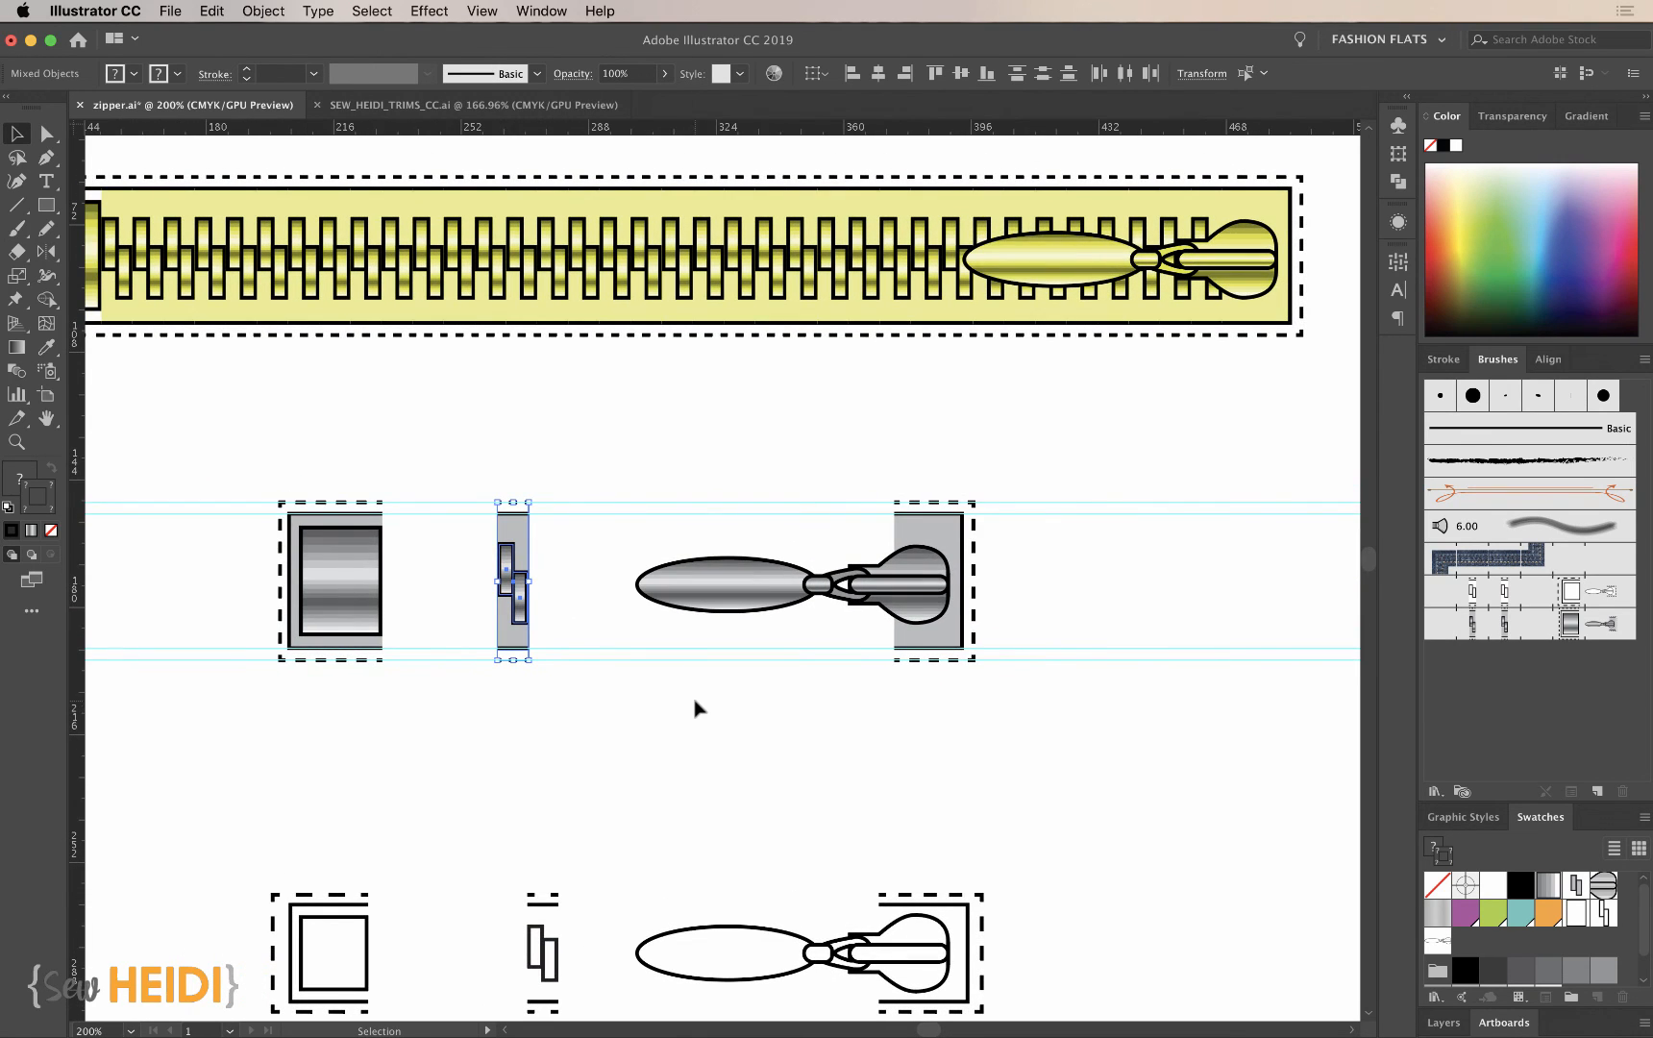
drag(309, 455, 347, 691)
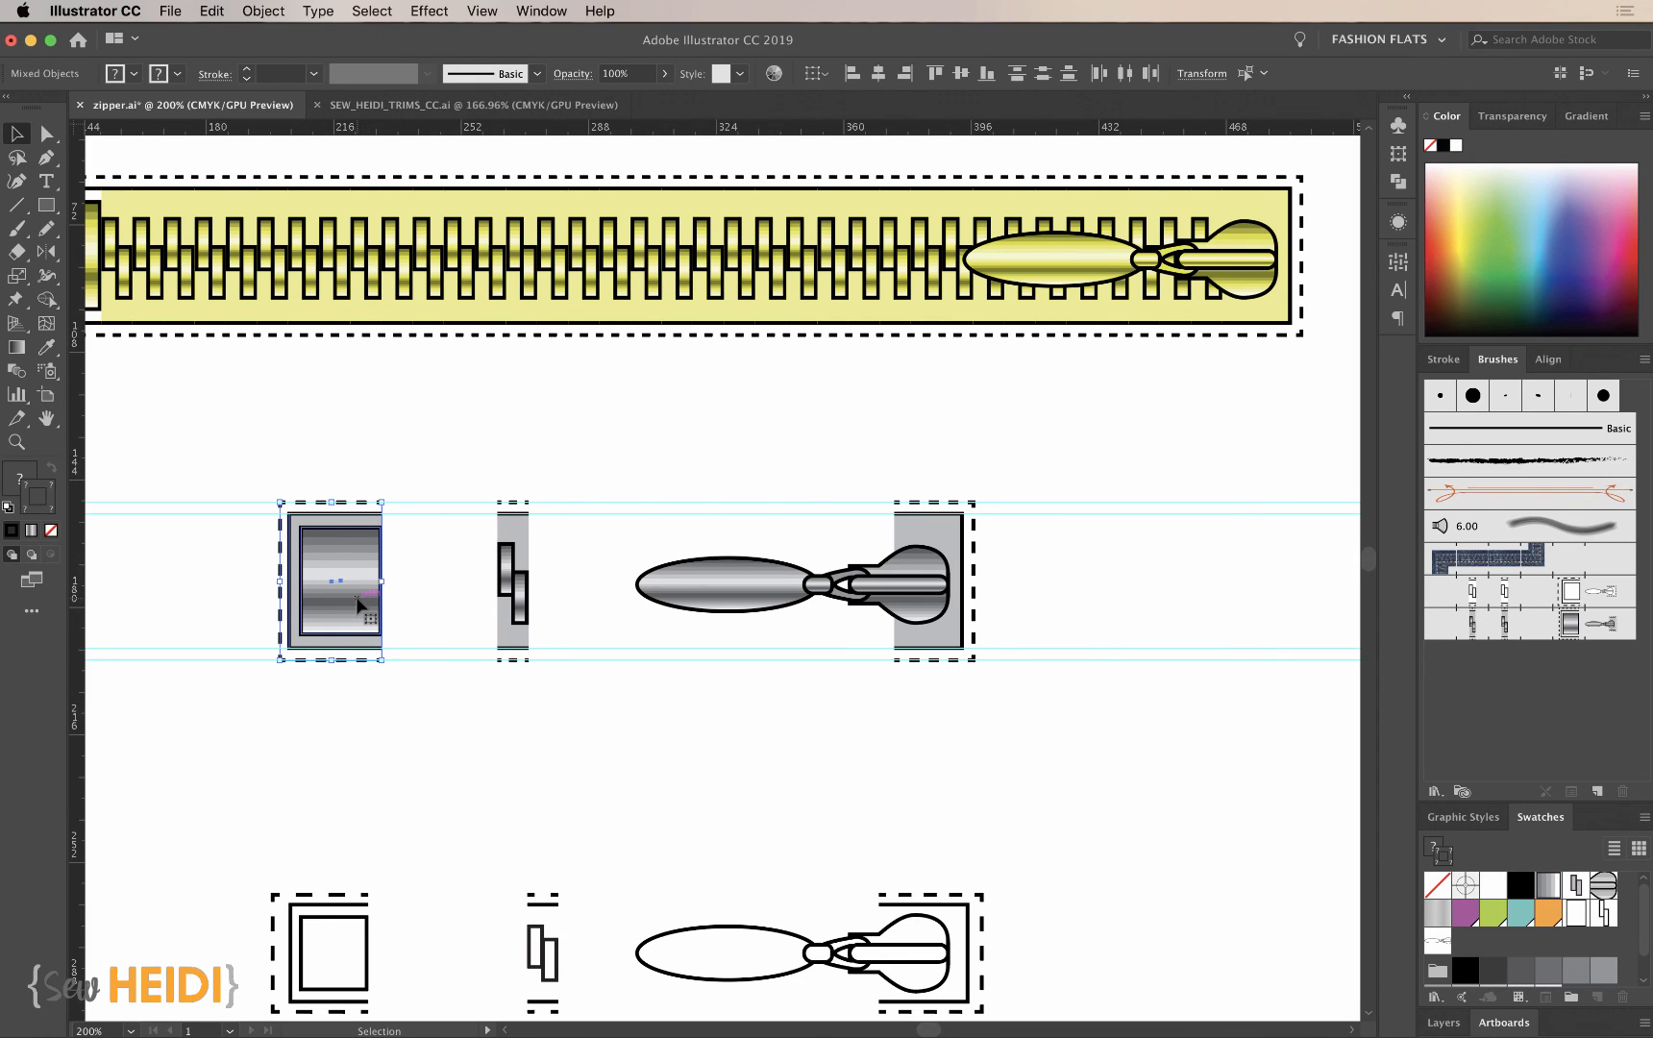
mouse_move(361, 605)
mouse_down()
mouse_move(1432, 664)
mouse_move(1570, 623)
mouse_up()
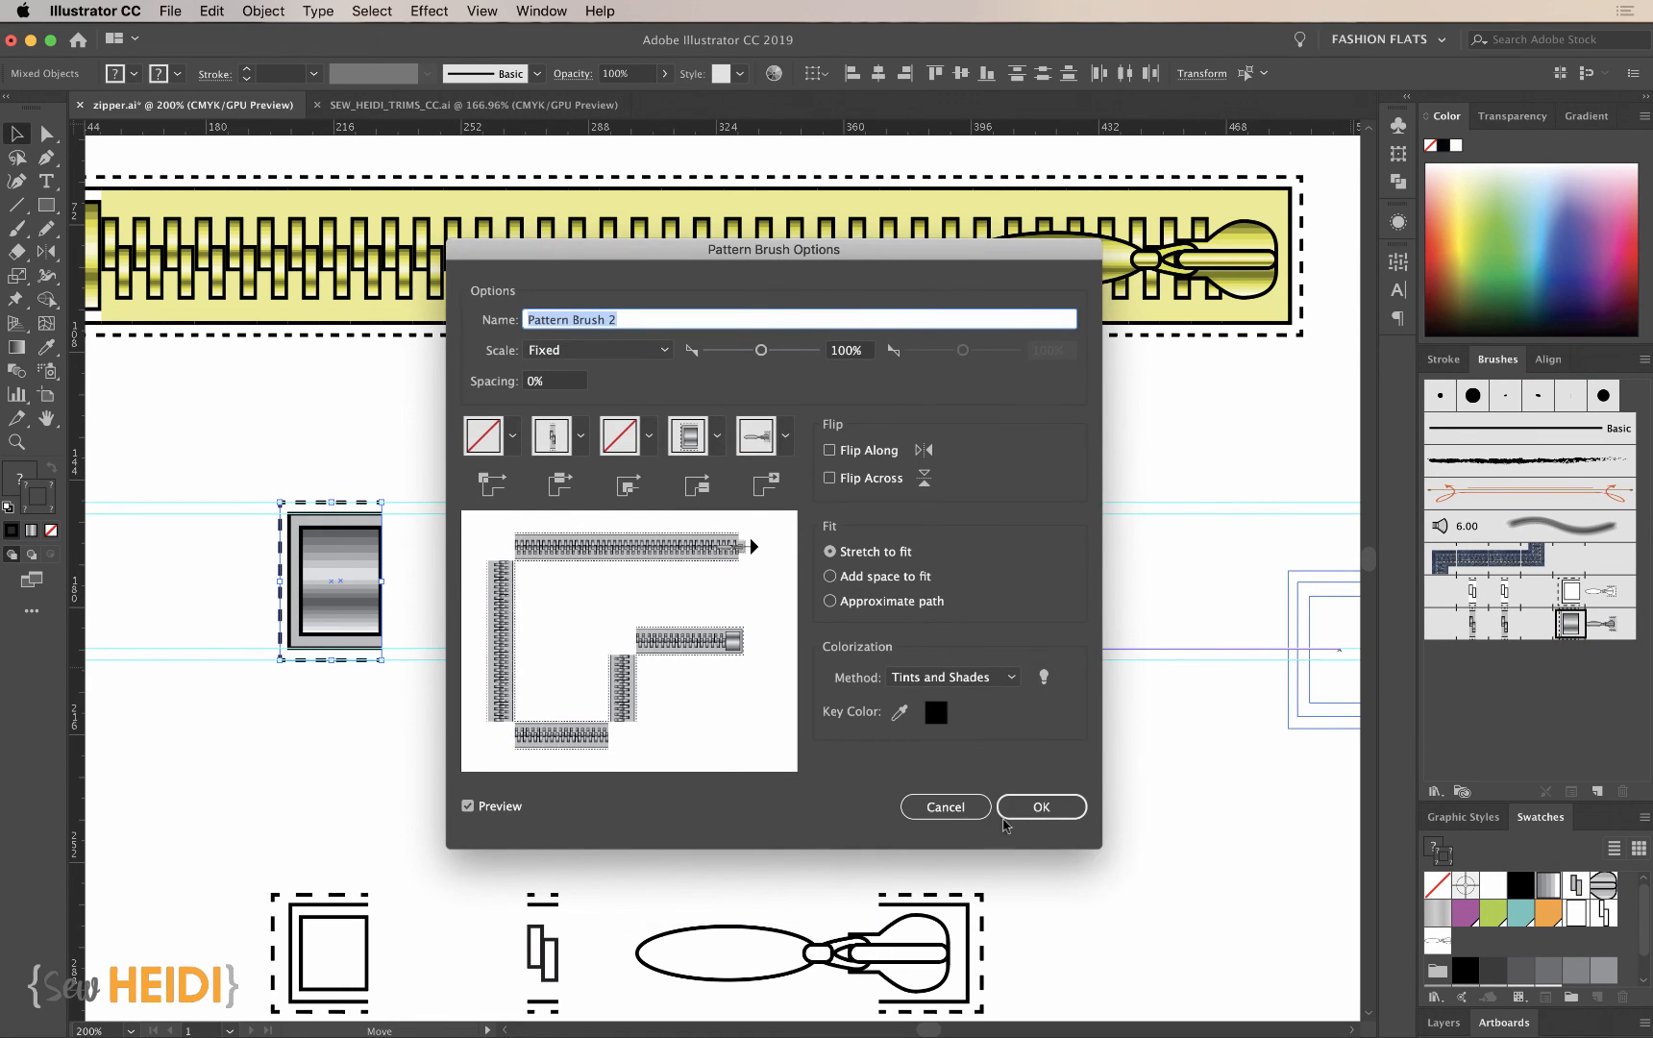
click(1033, 807)
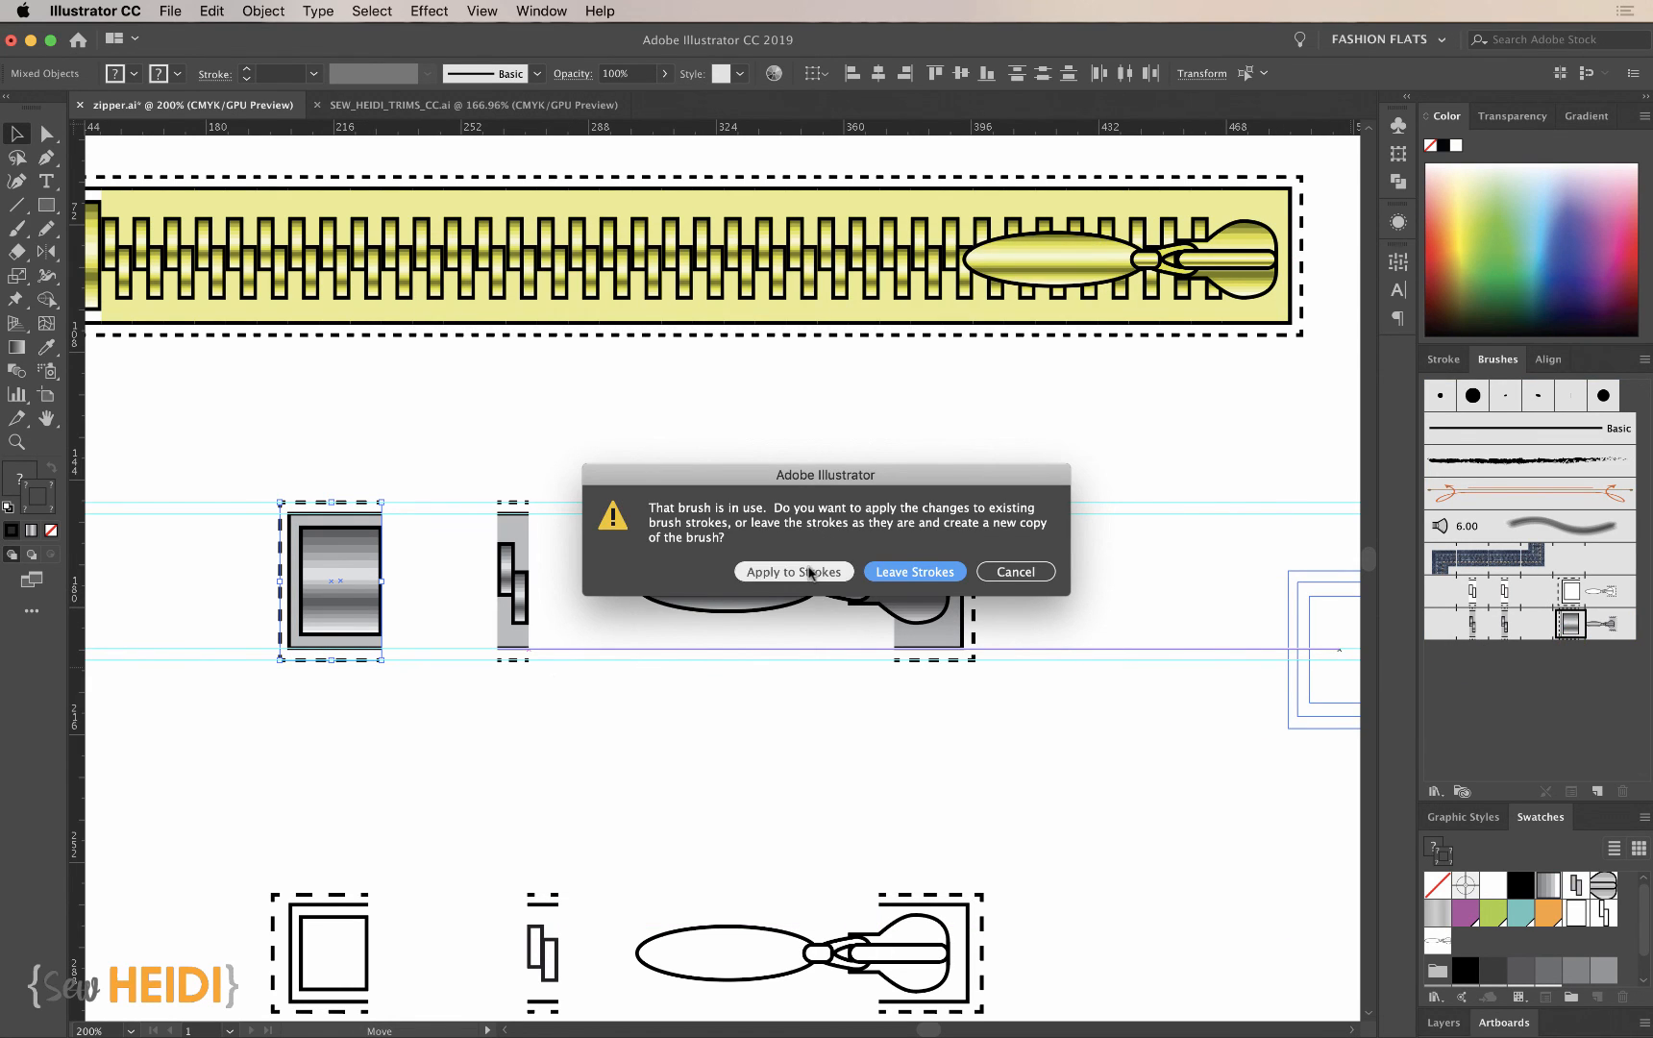
click(794, 572)
- Examine the whole yellow zipper stroke, checking how the tape and hardware take the stroke color
scroll(713, 666, left, 3)
scroll(713, 665, up, 1)
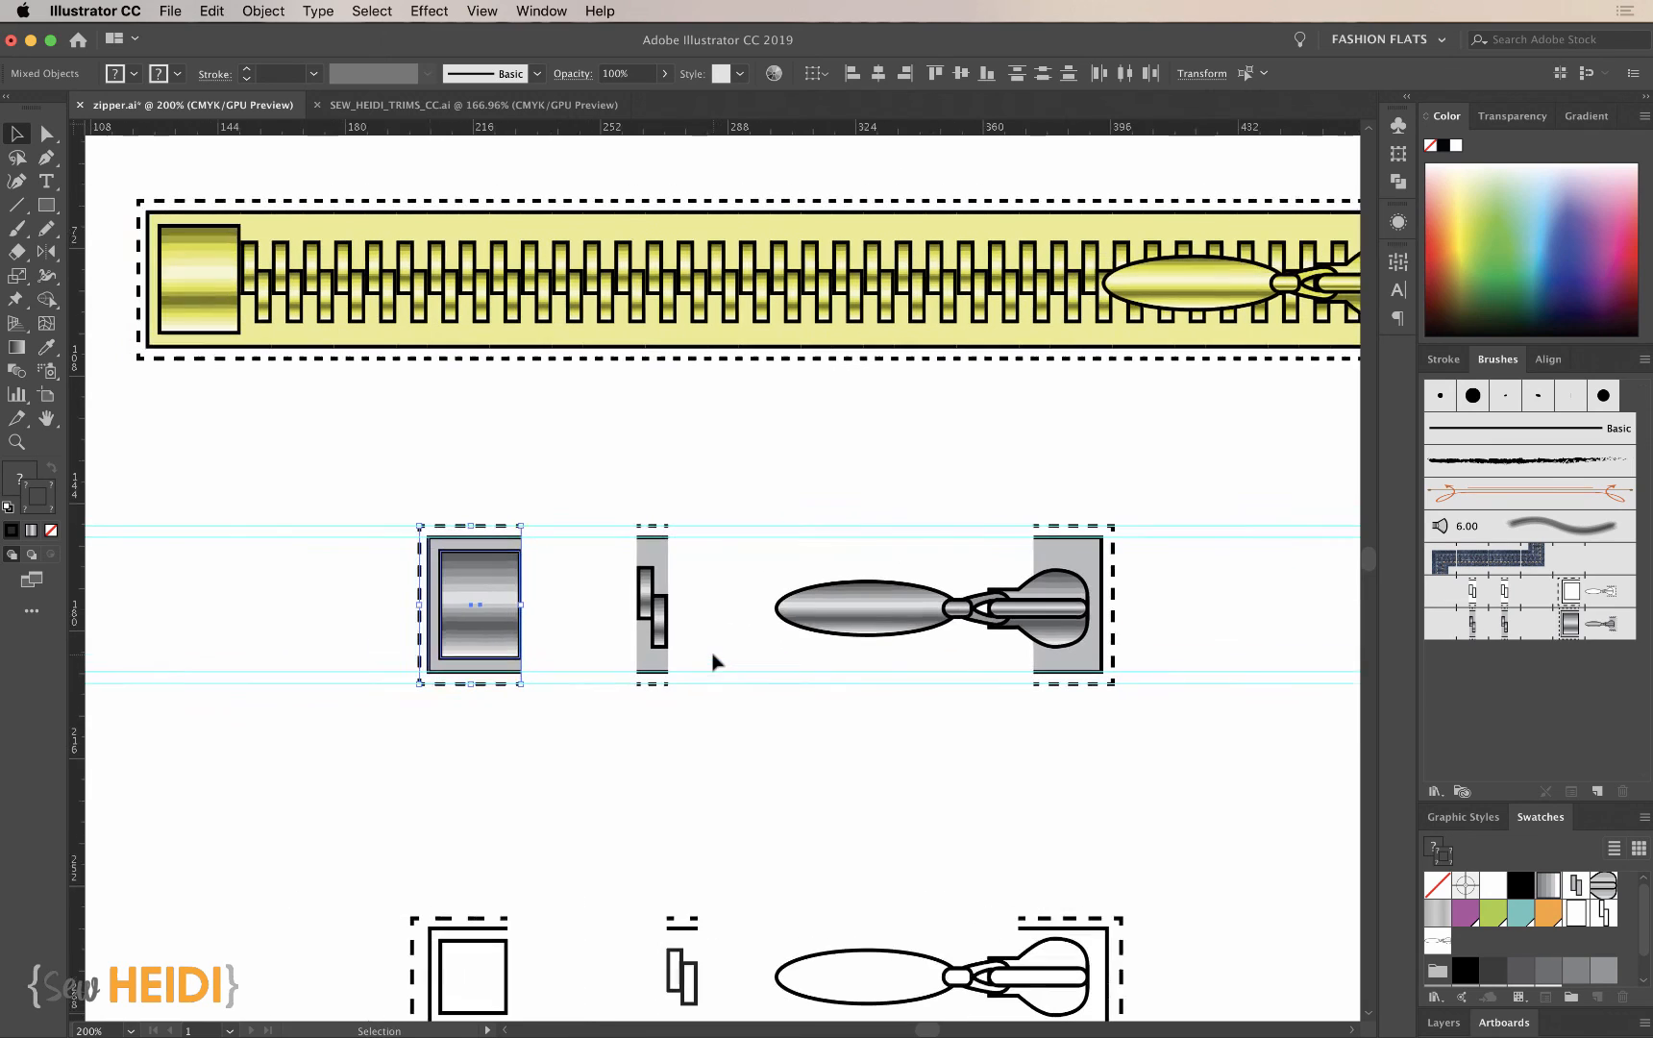
click(628, 764)
key(super+minus)
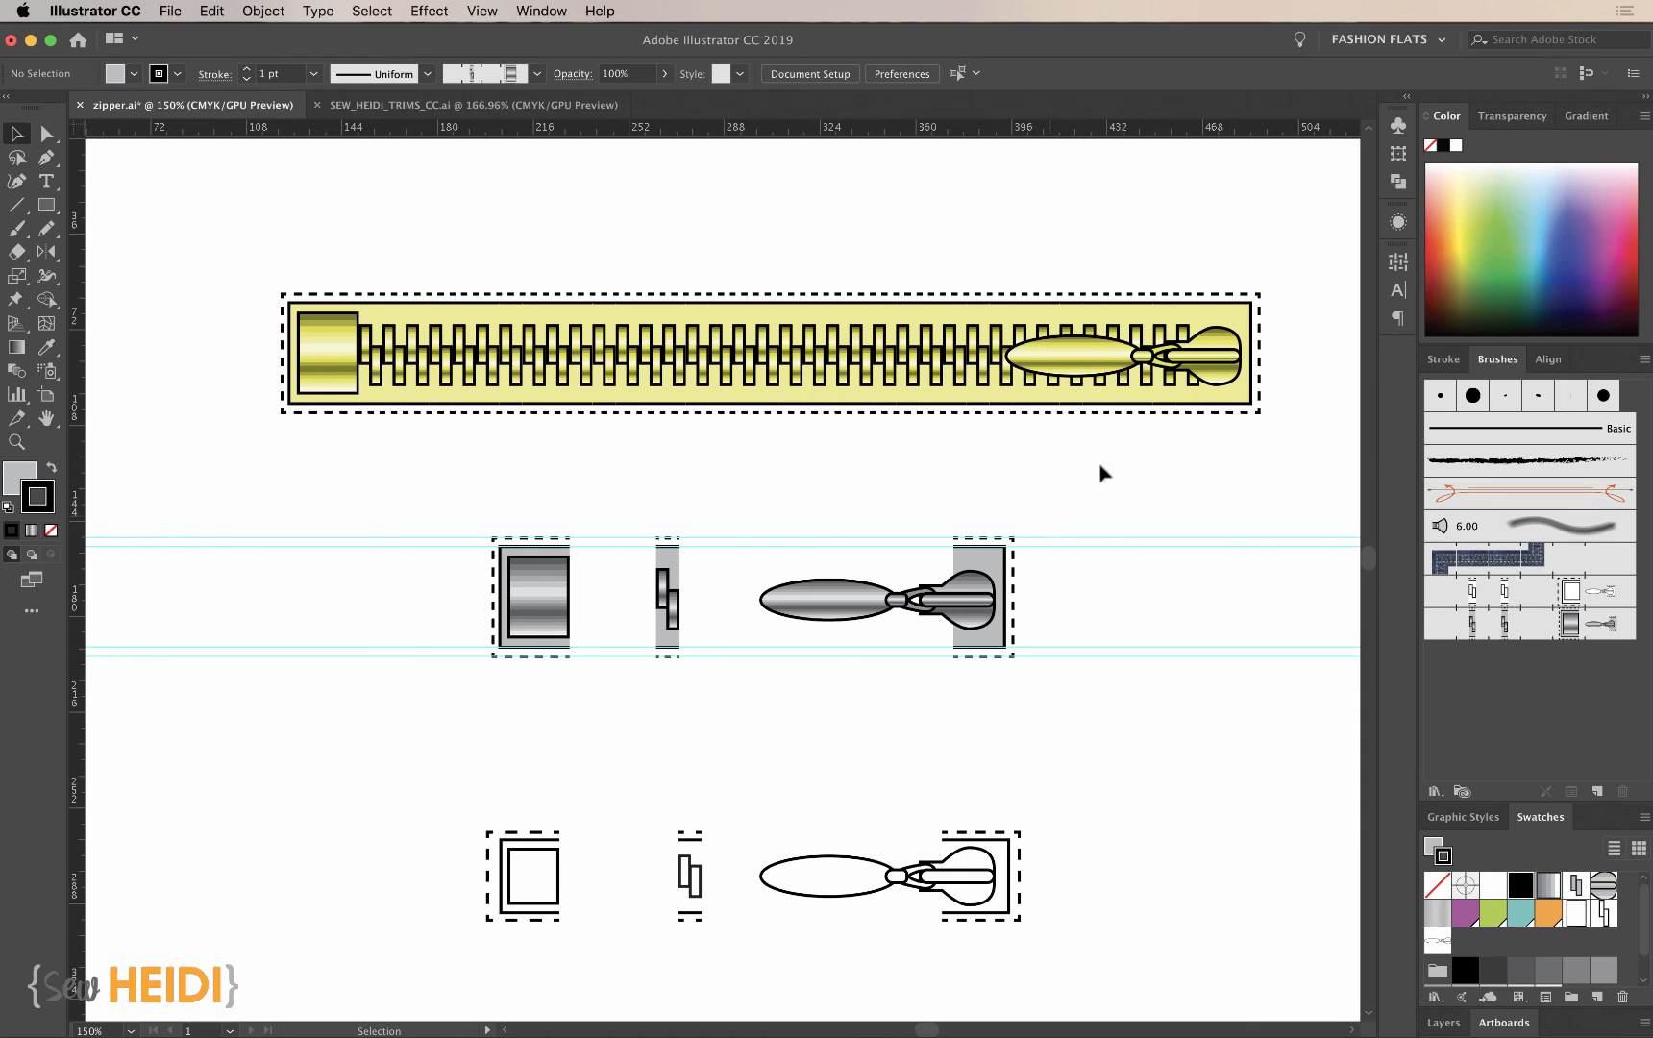
click(1177, 357)
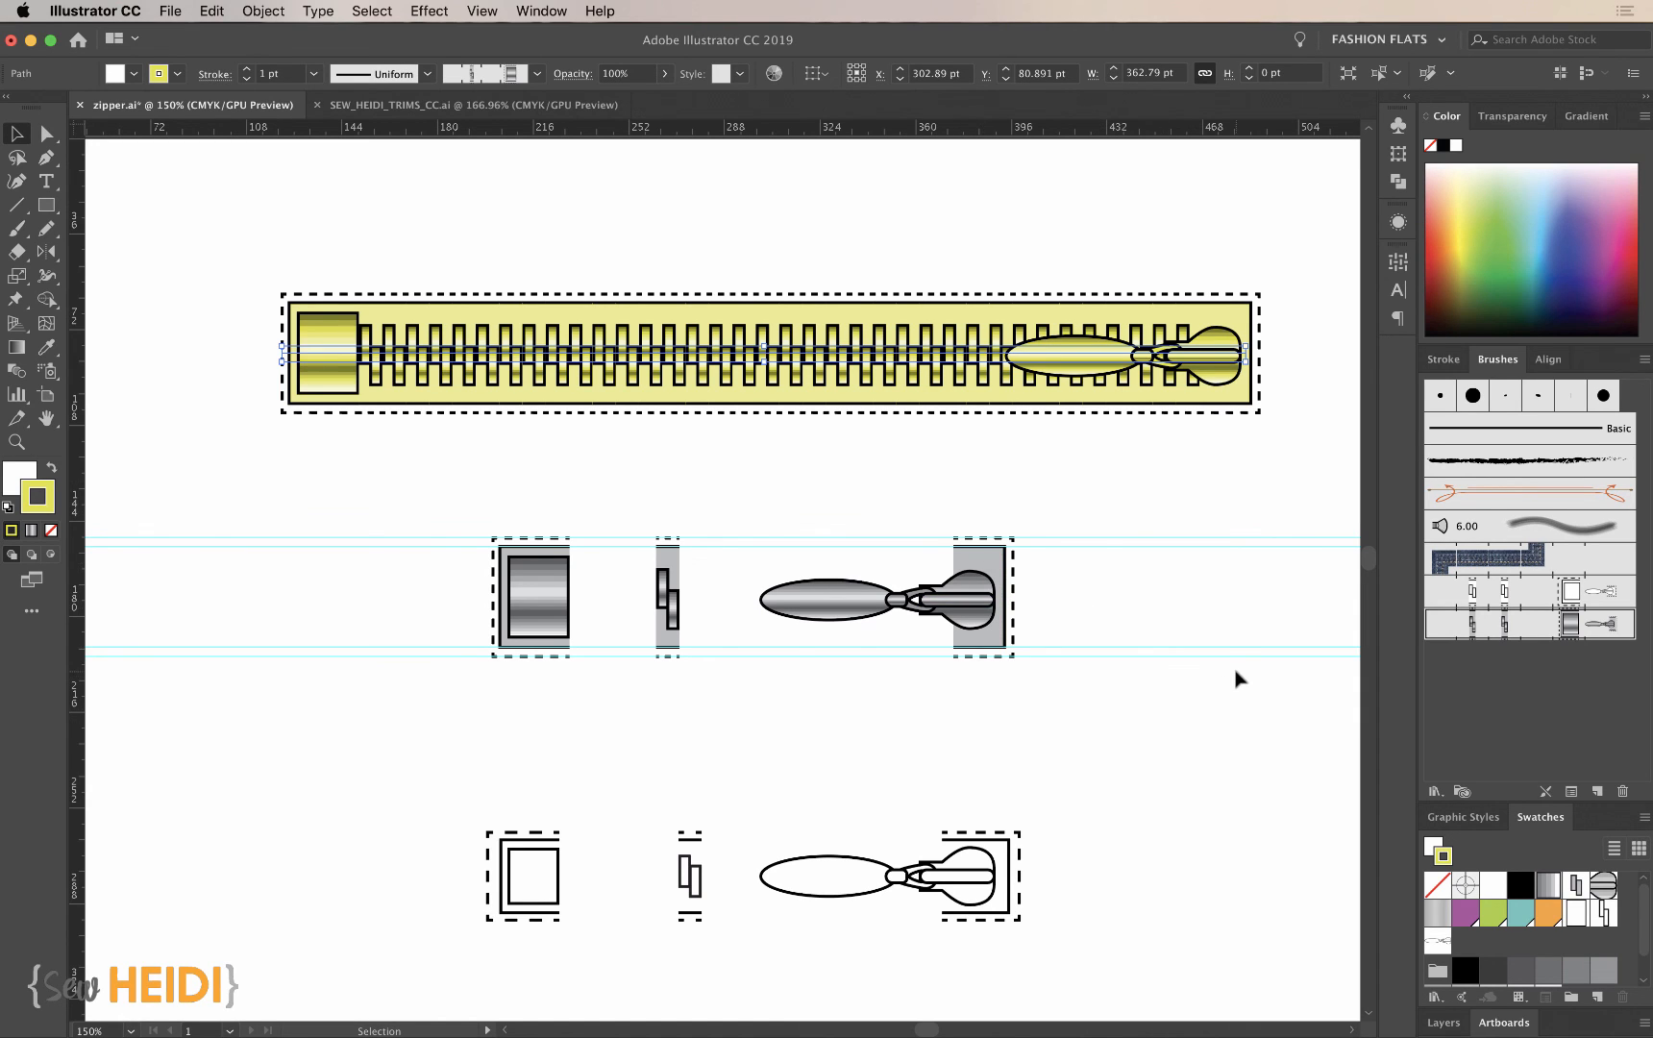
scroll(1236, 678, right, 3)
scroll(1236, 679, up, 1)
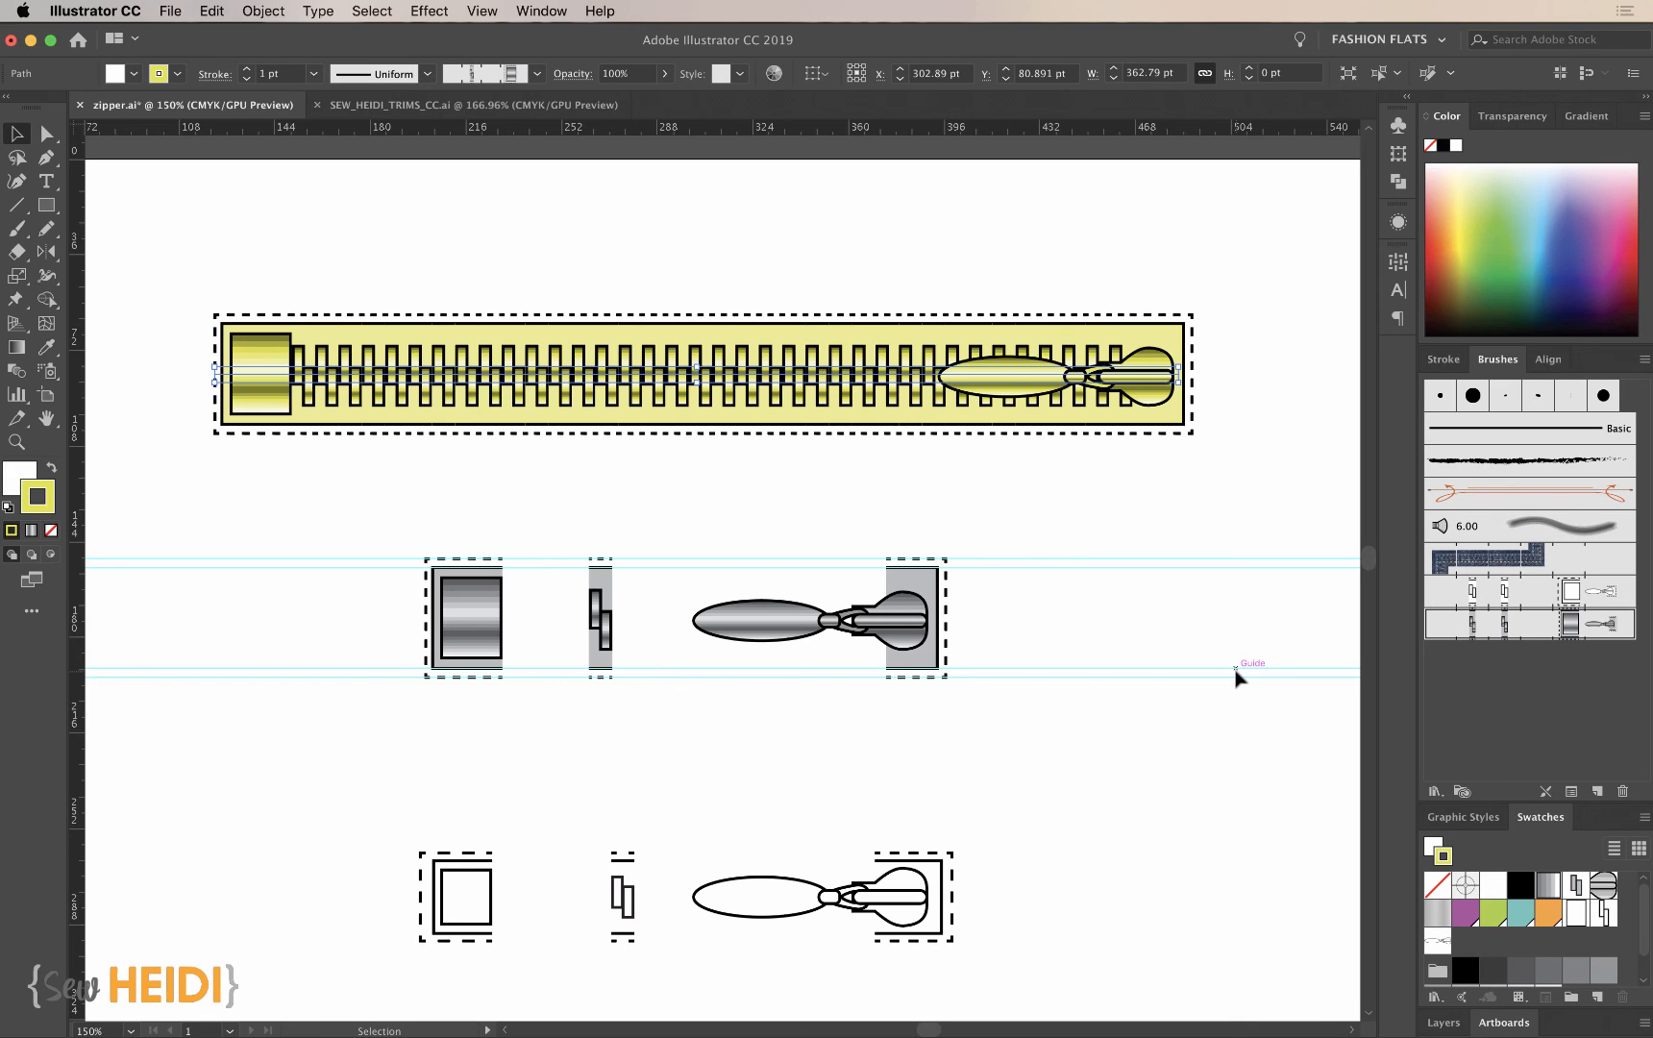
scroll(949, 524, up, 5)
scroll(949, 524, left, 2)
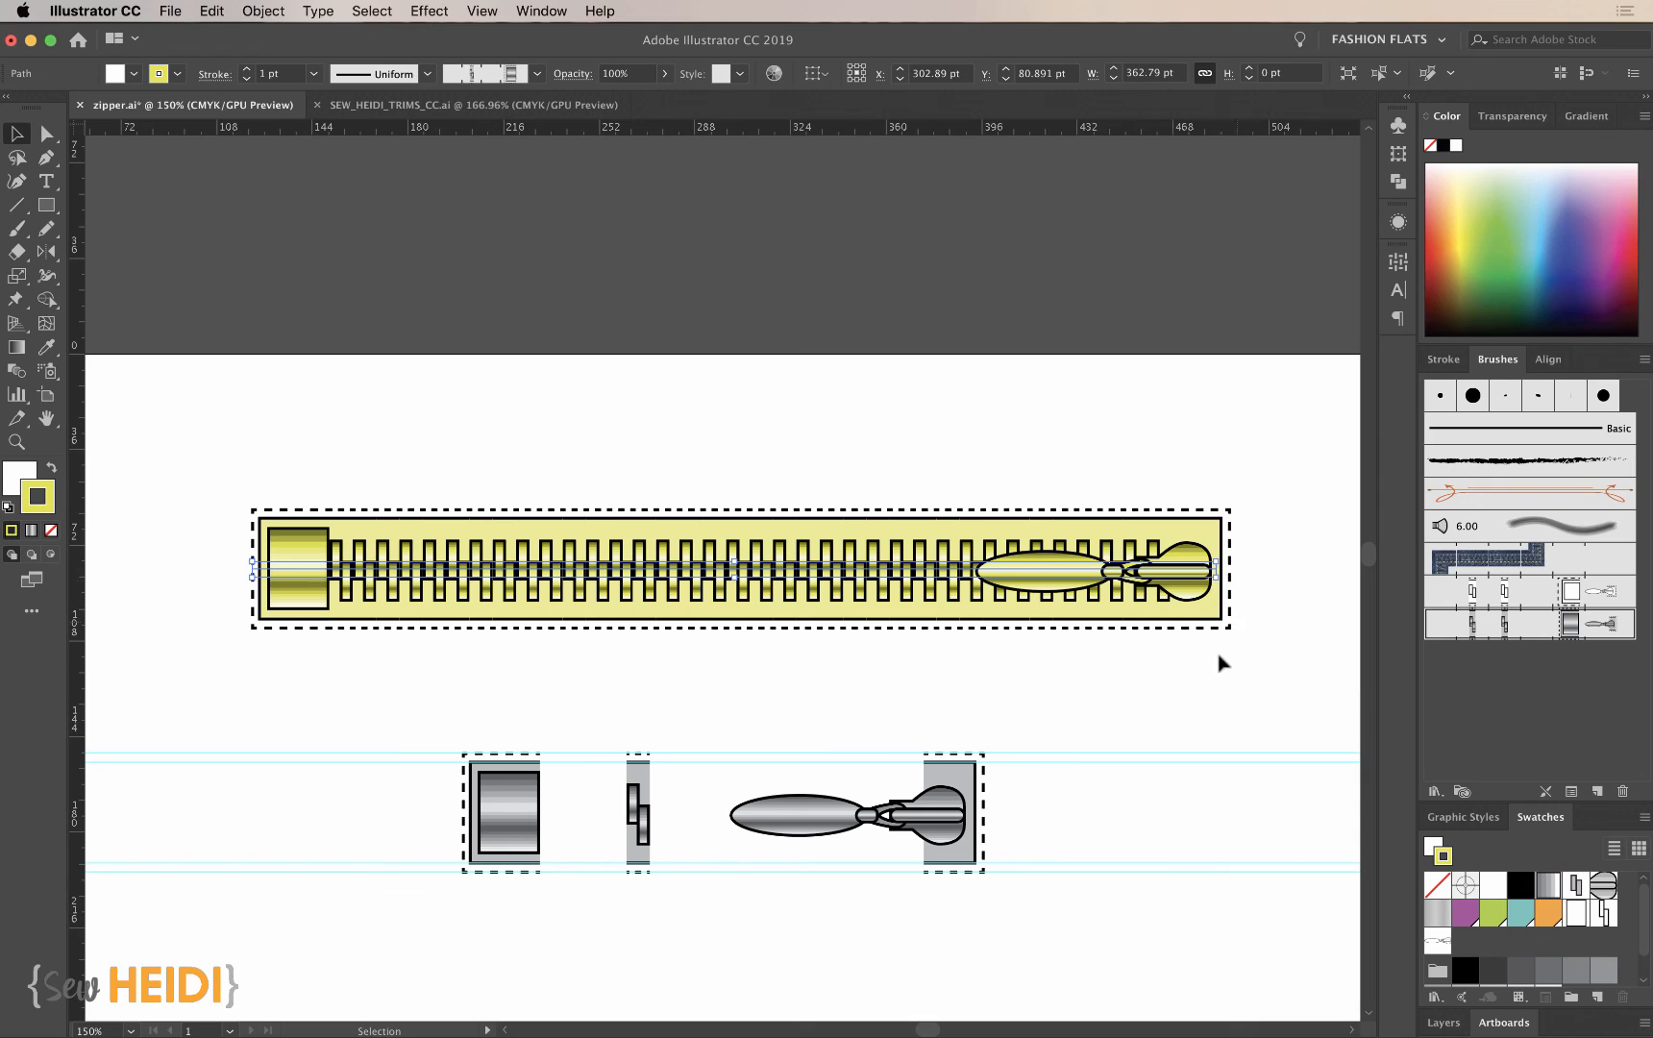
click(1102, 706)
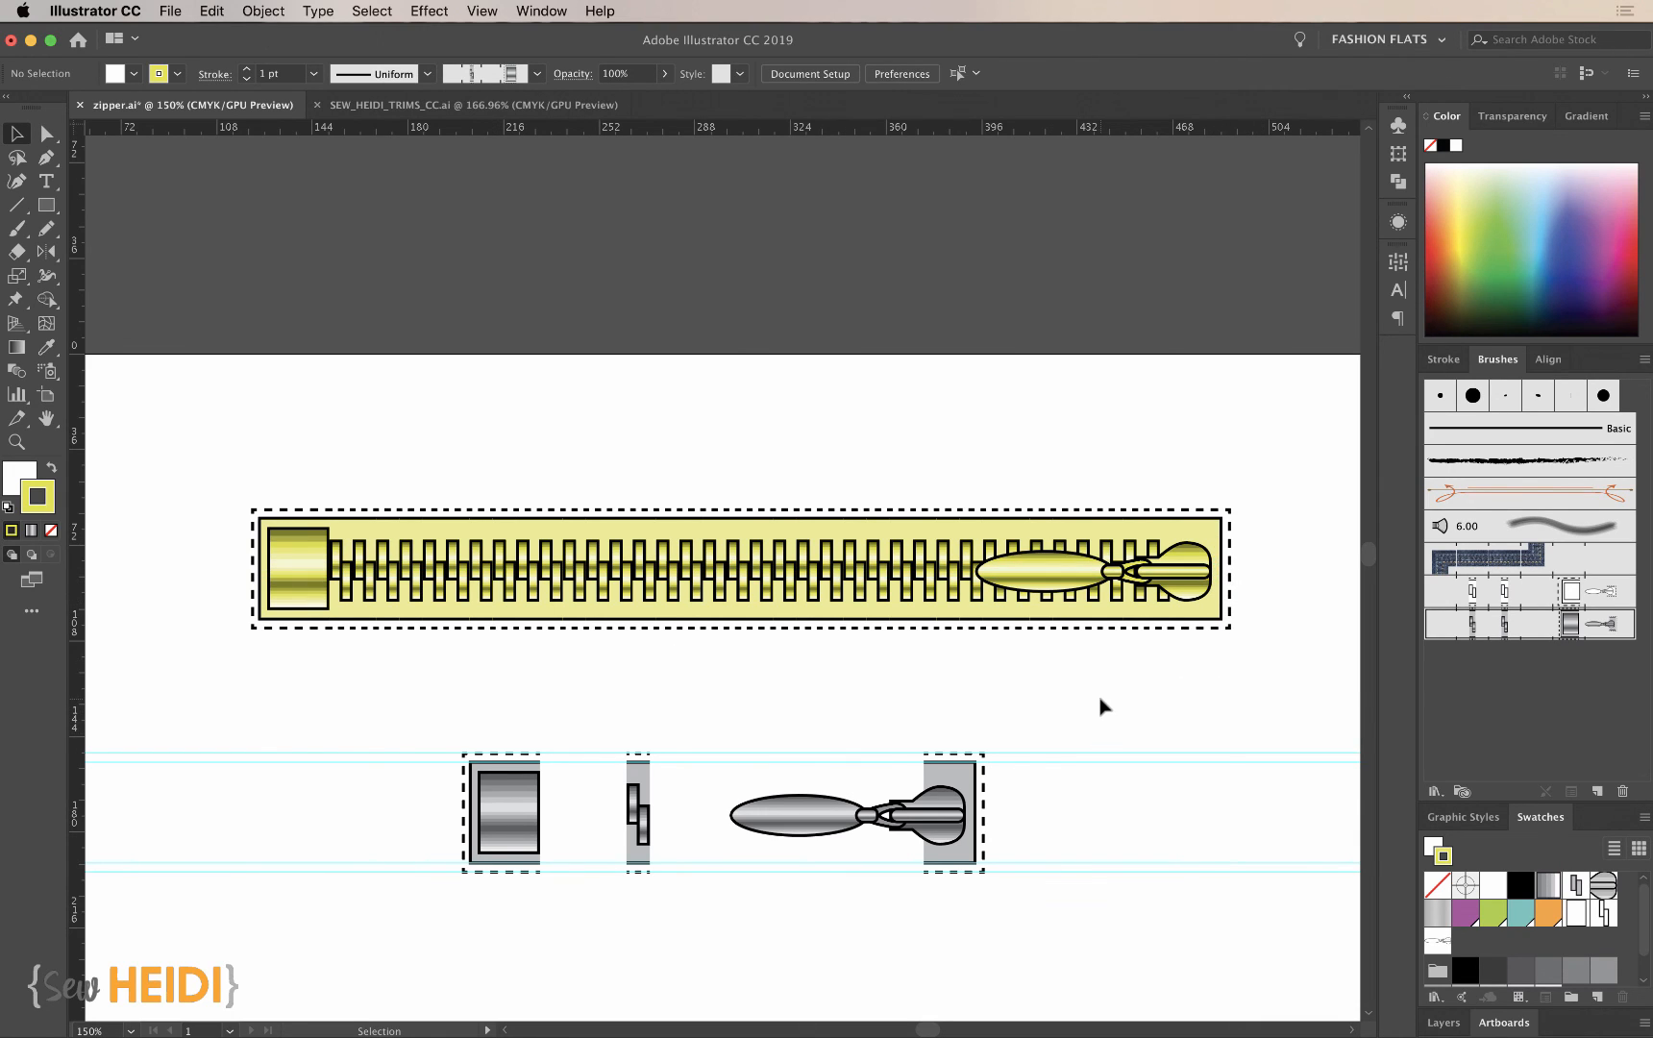